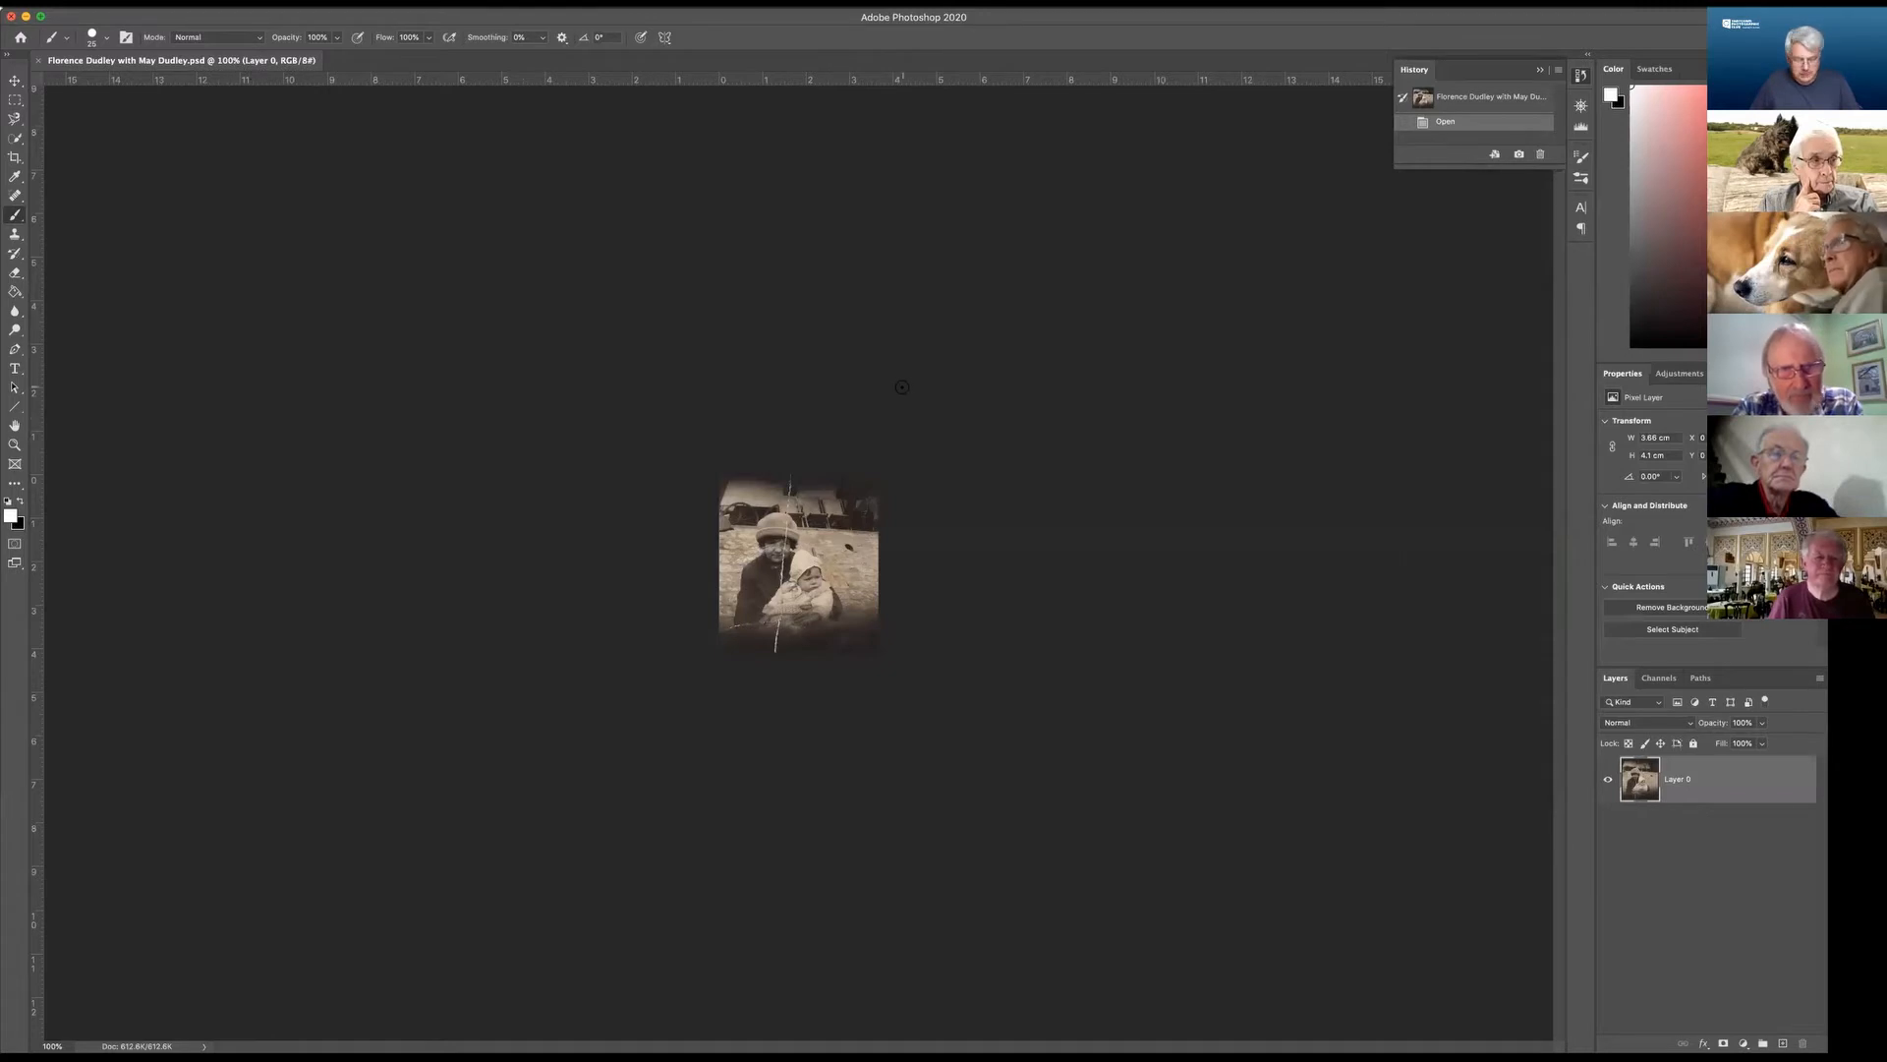
# Check the photo's image size with its dimensions shown in centimetres, and leave the size settings without applying a change.
pyautogui.press('super+alt+i')
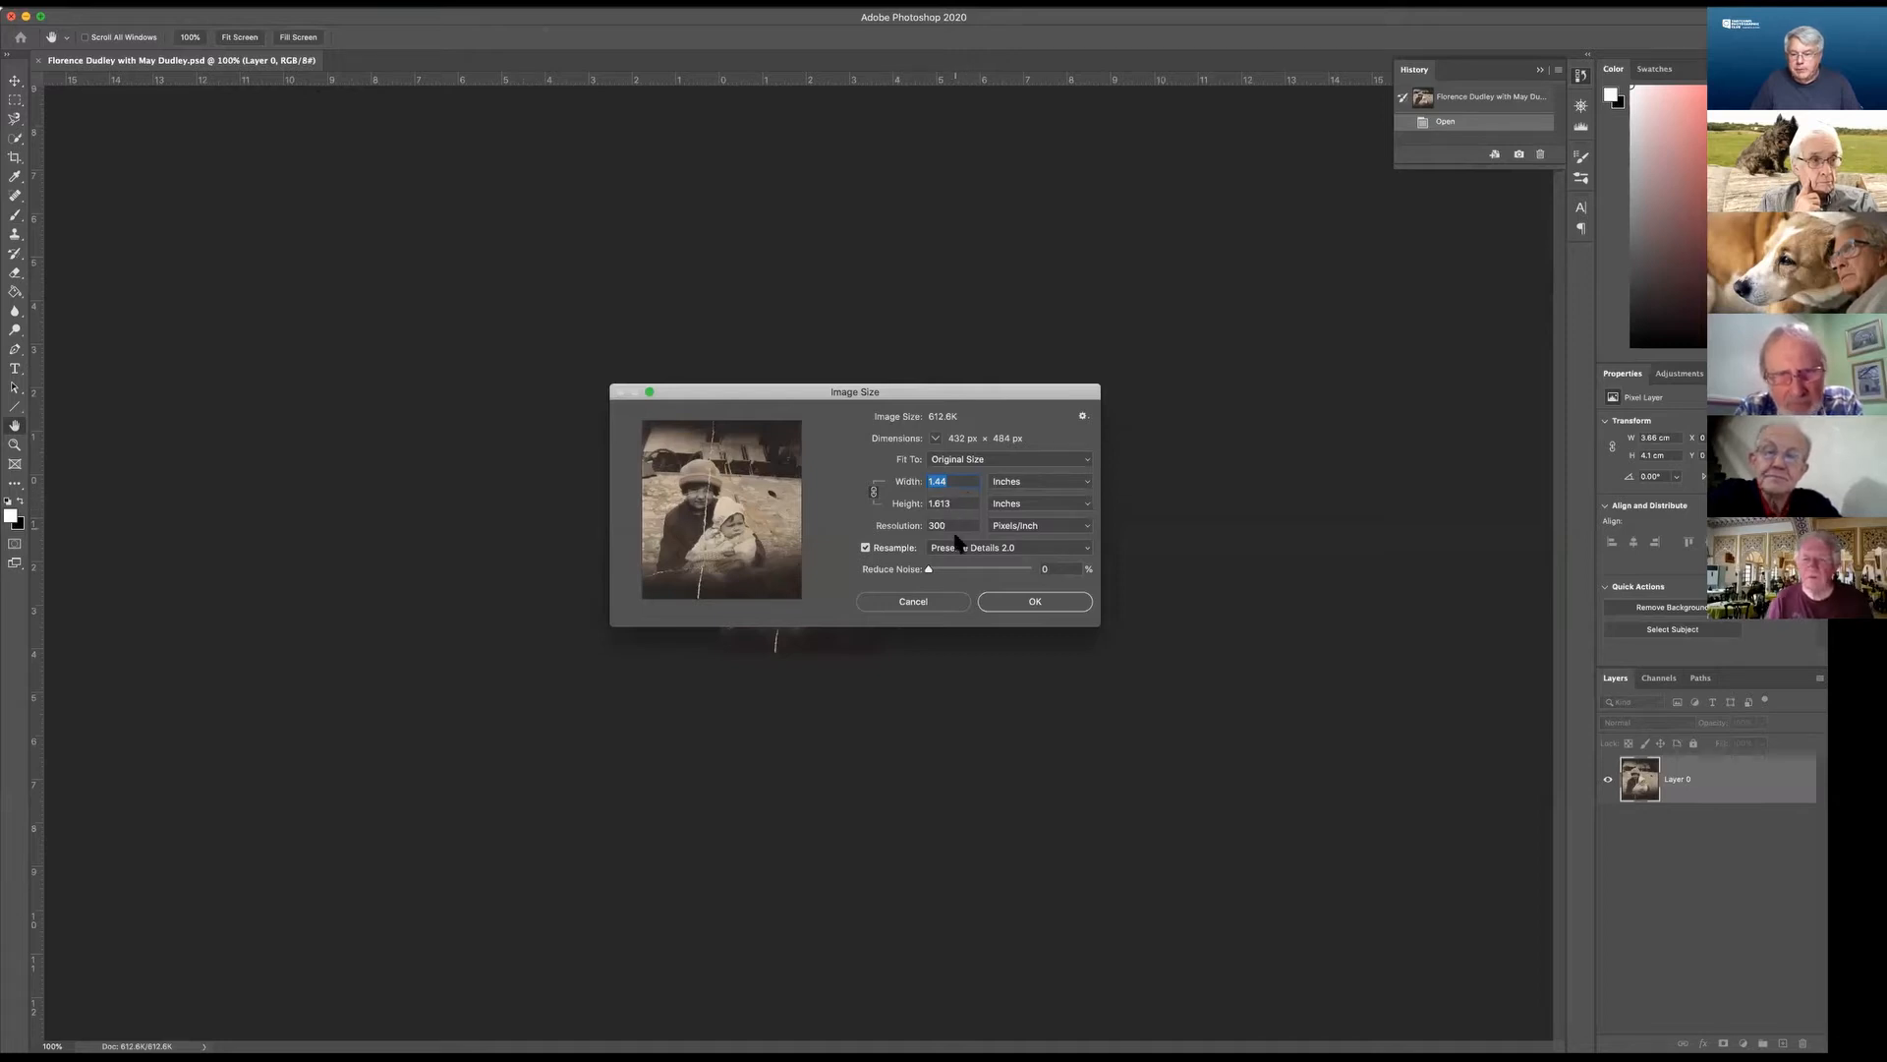
pyautogui.click(1076, 482)
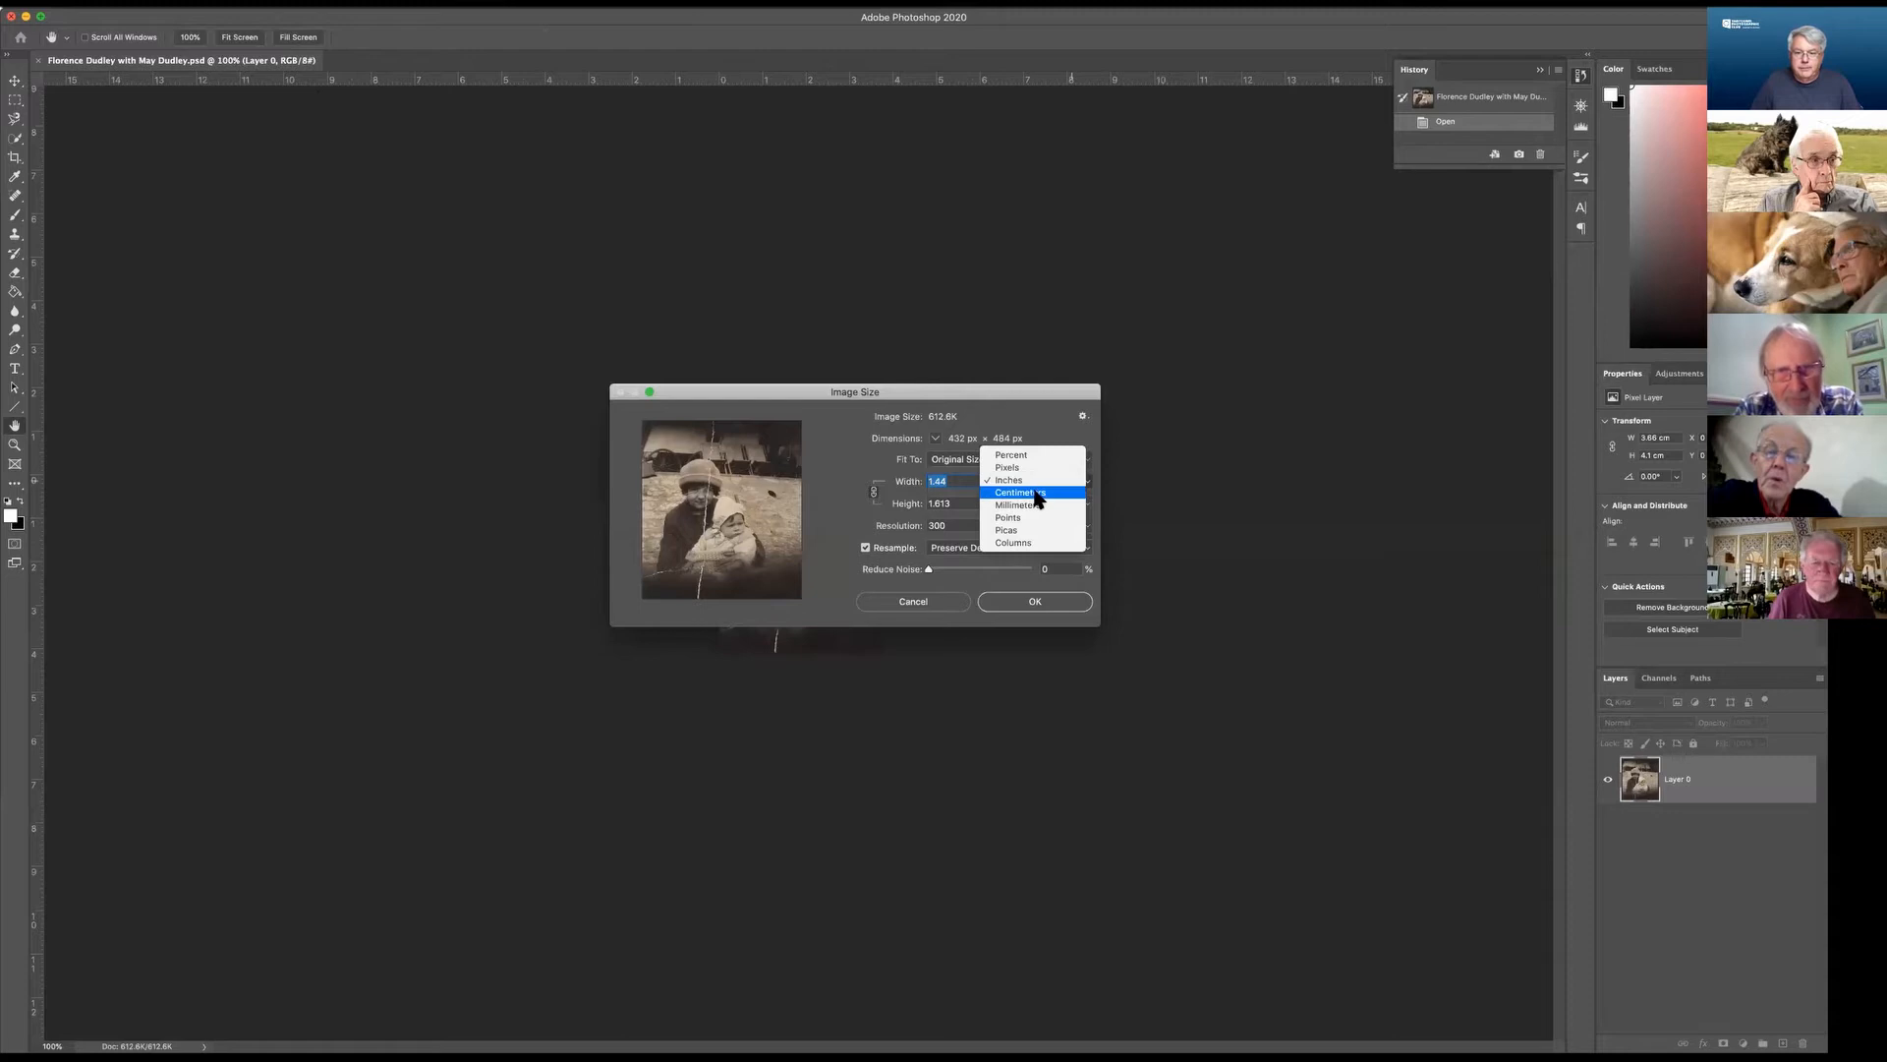
pyautogui.click(1037, 494)
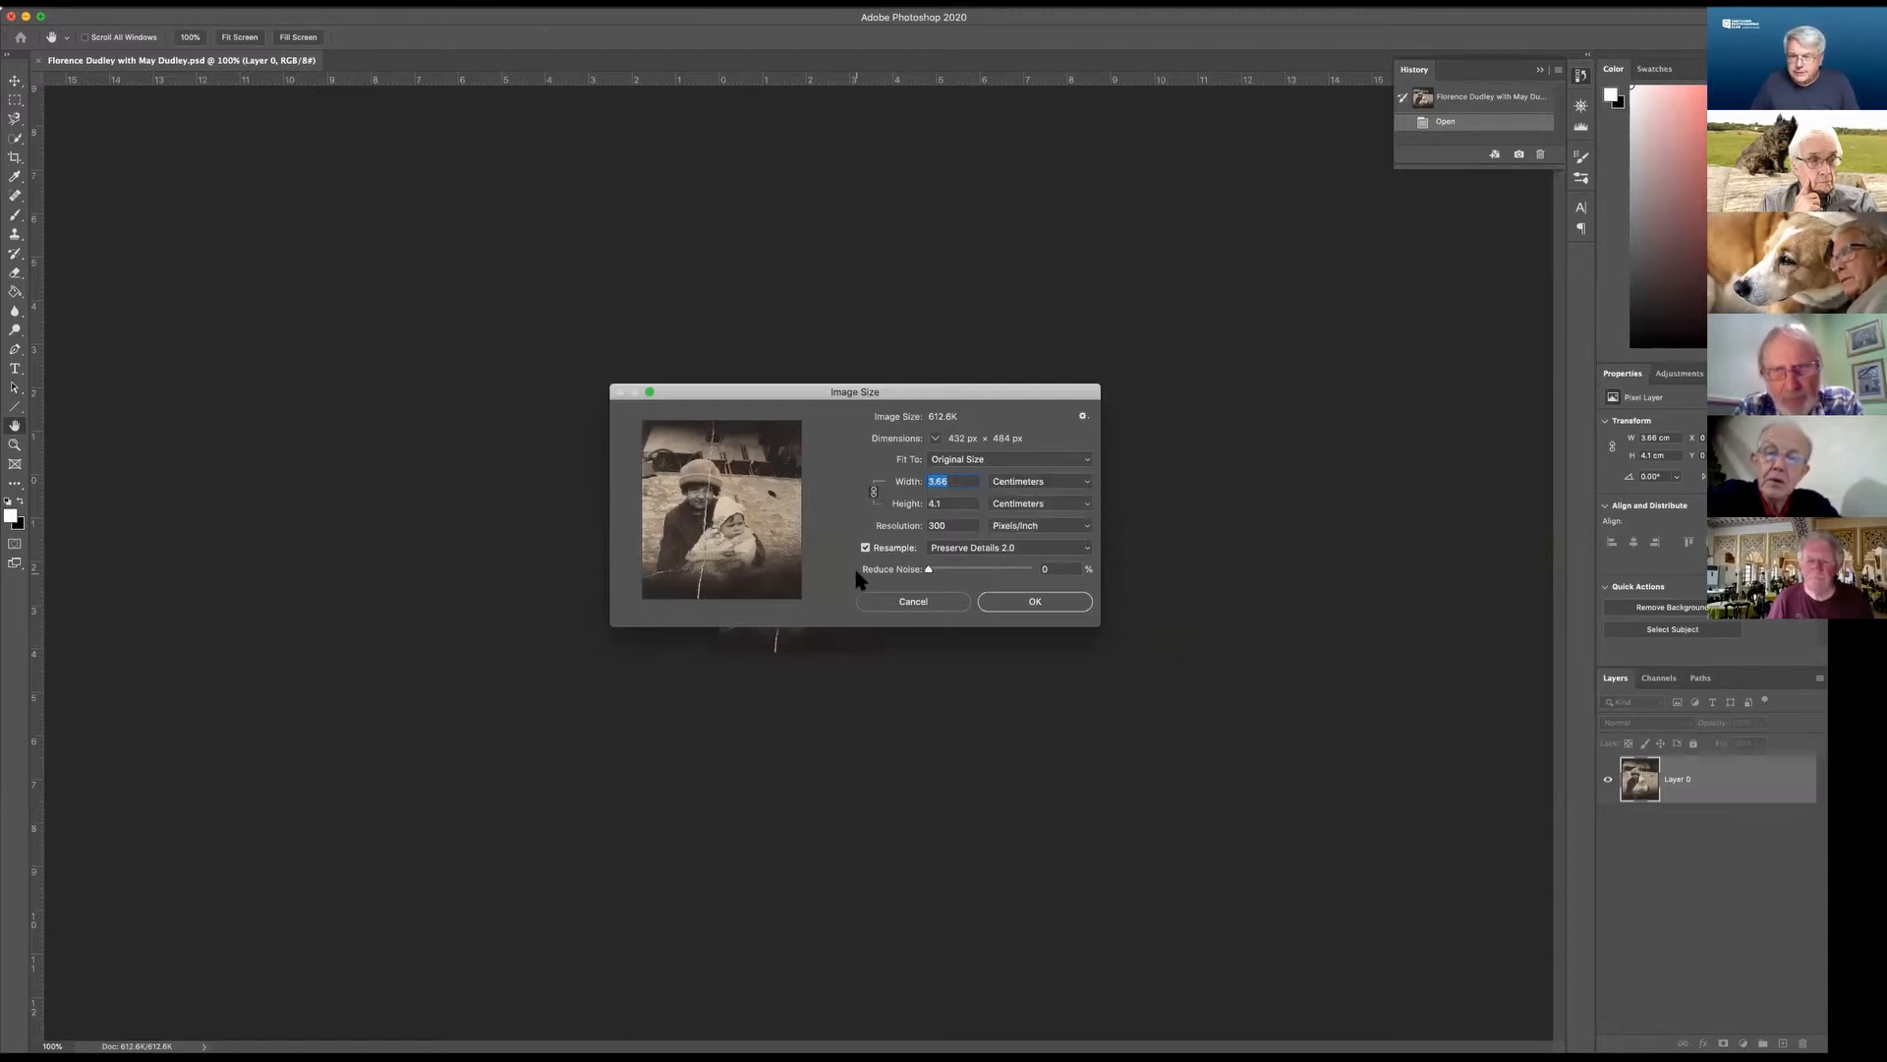
pyautogui.click(932, 602)
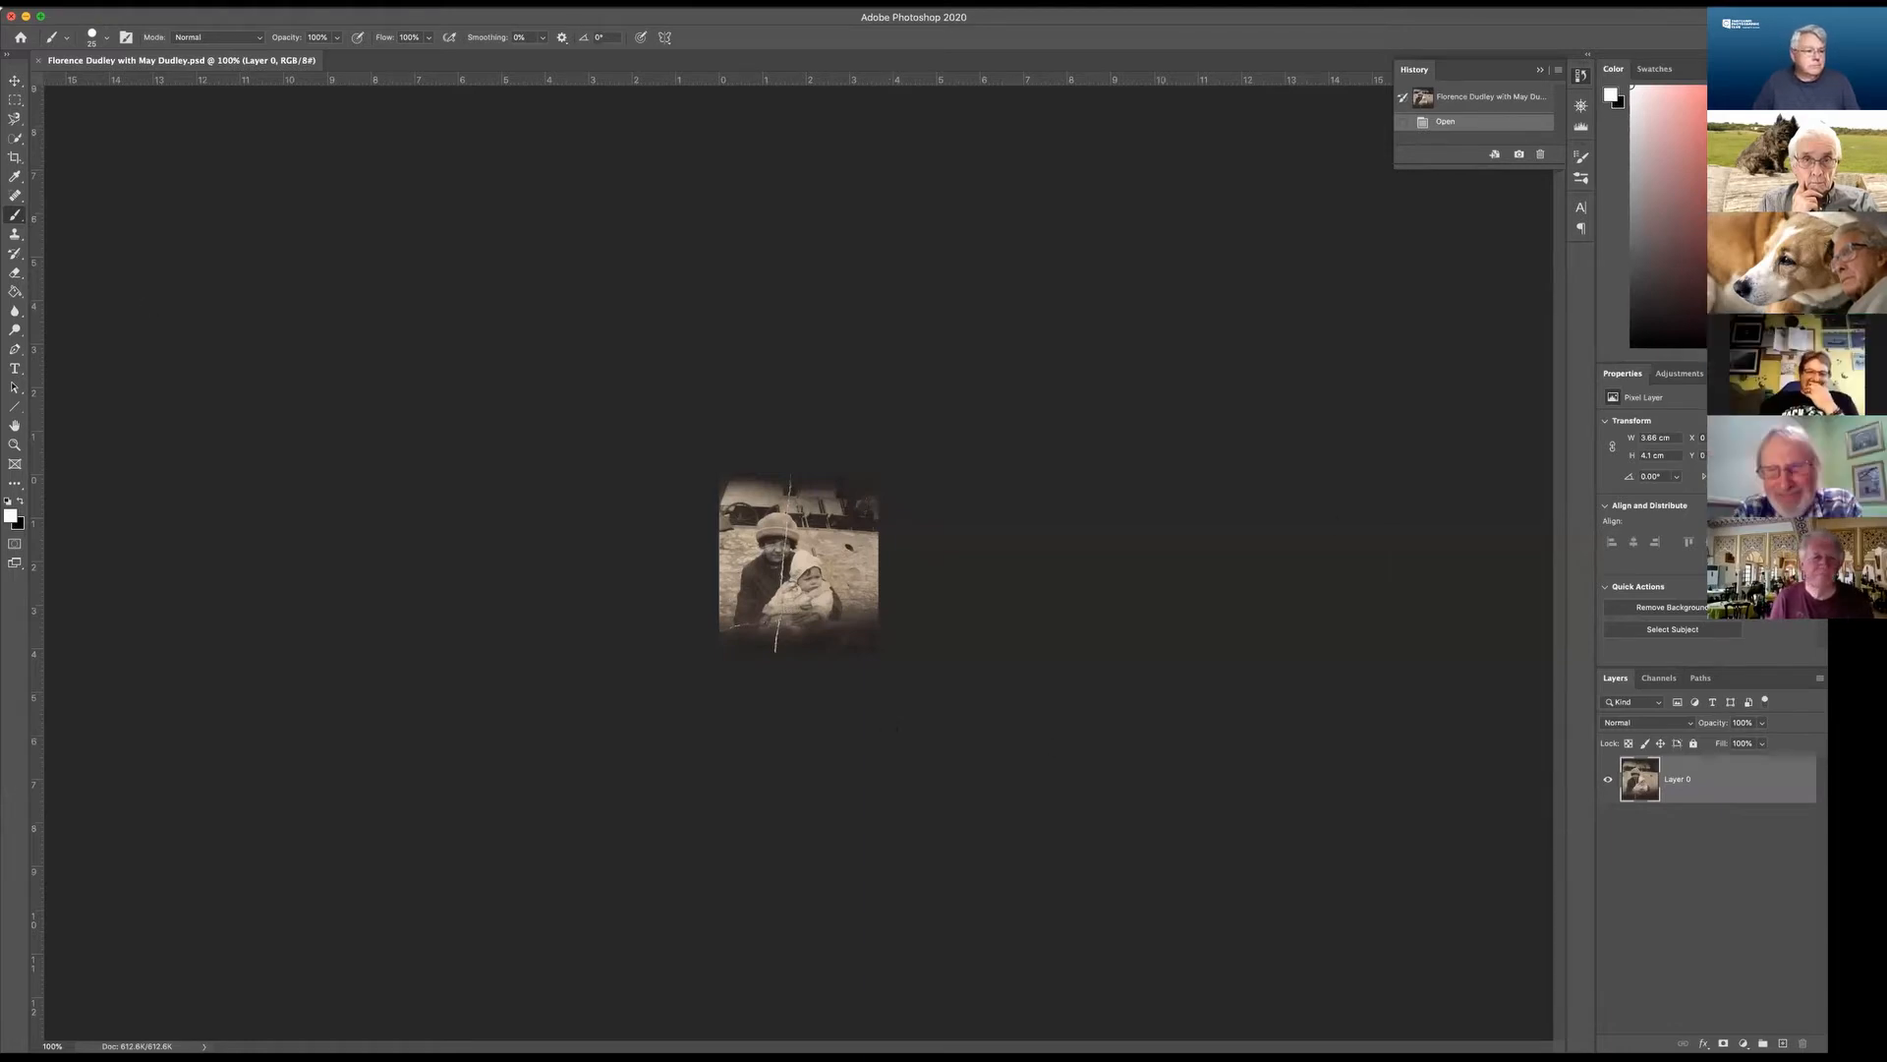
pyautogui.press('super+Tab')
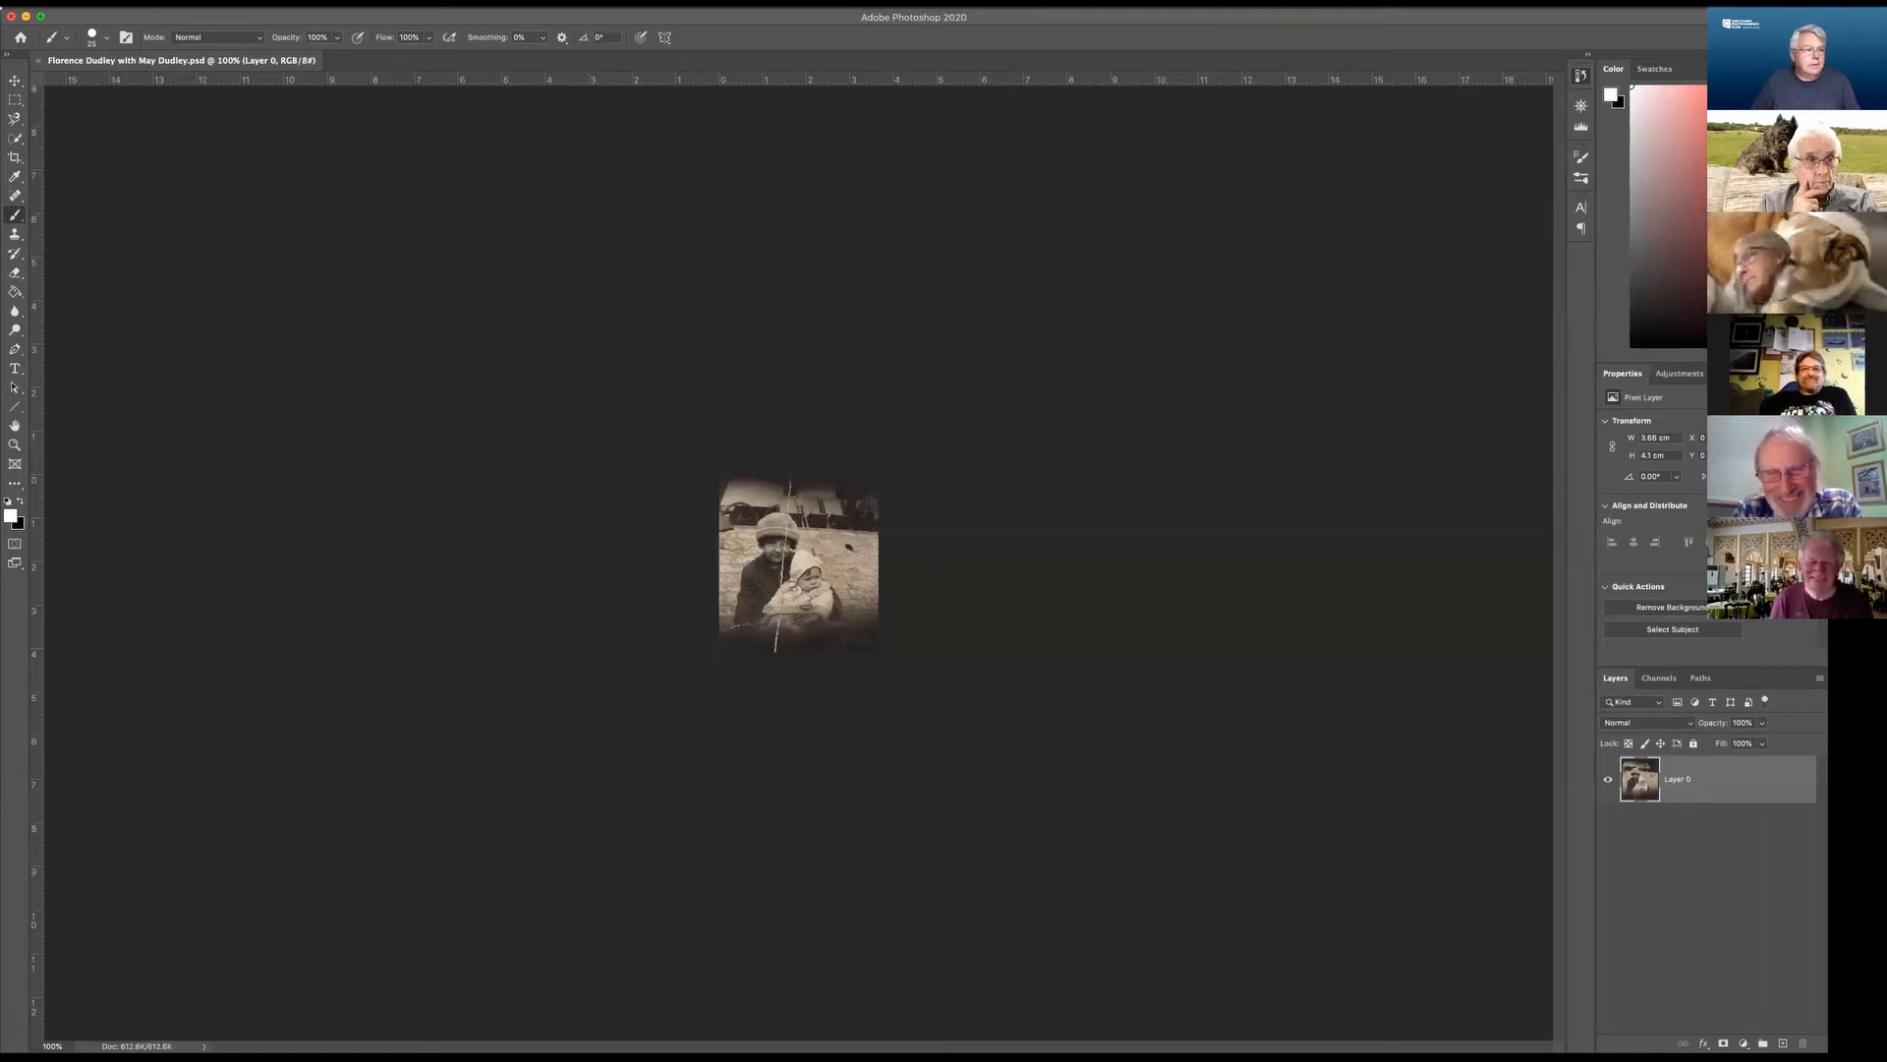
pyautogui.click(133, 521)
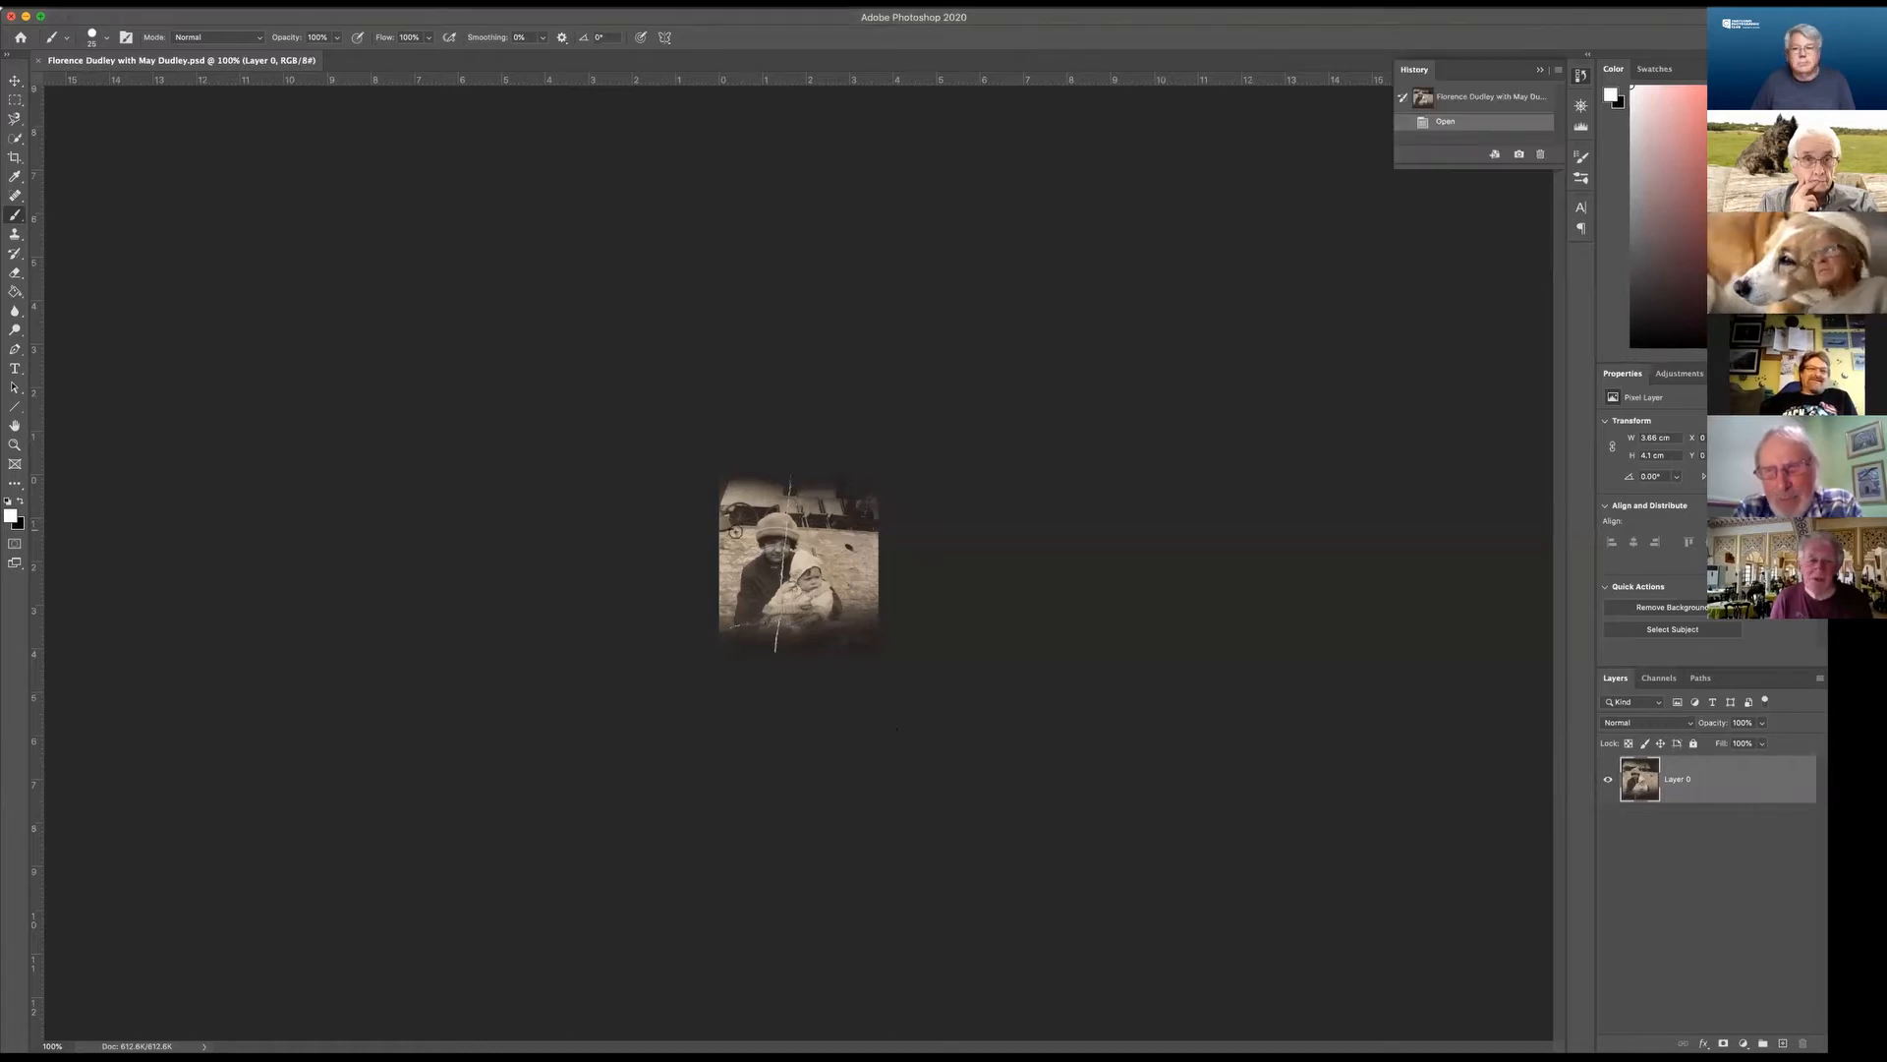
pyautogui.click(965, 43)
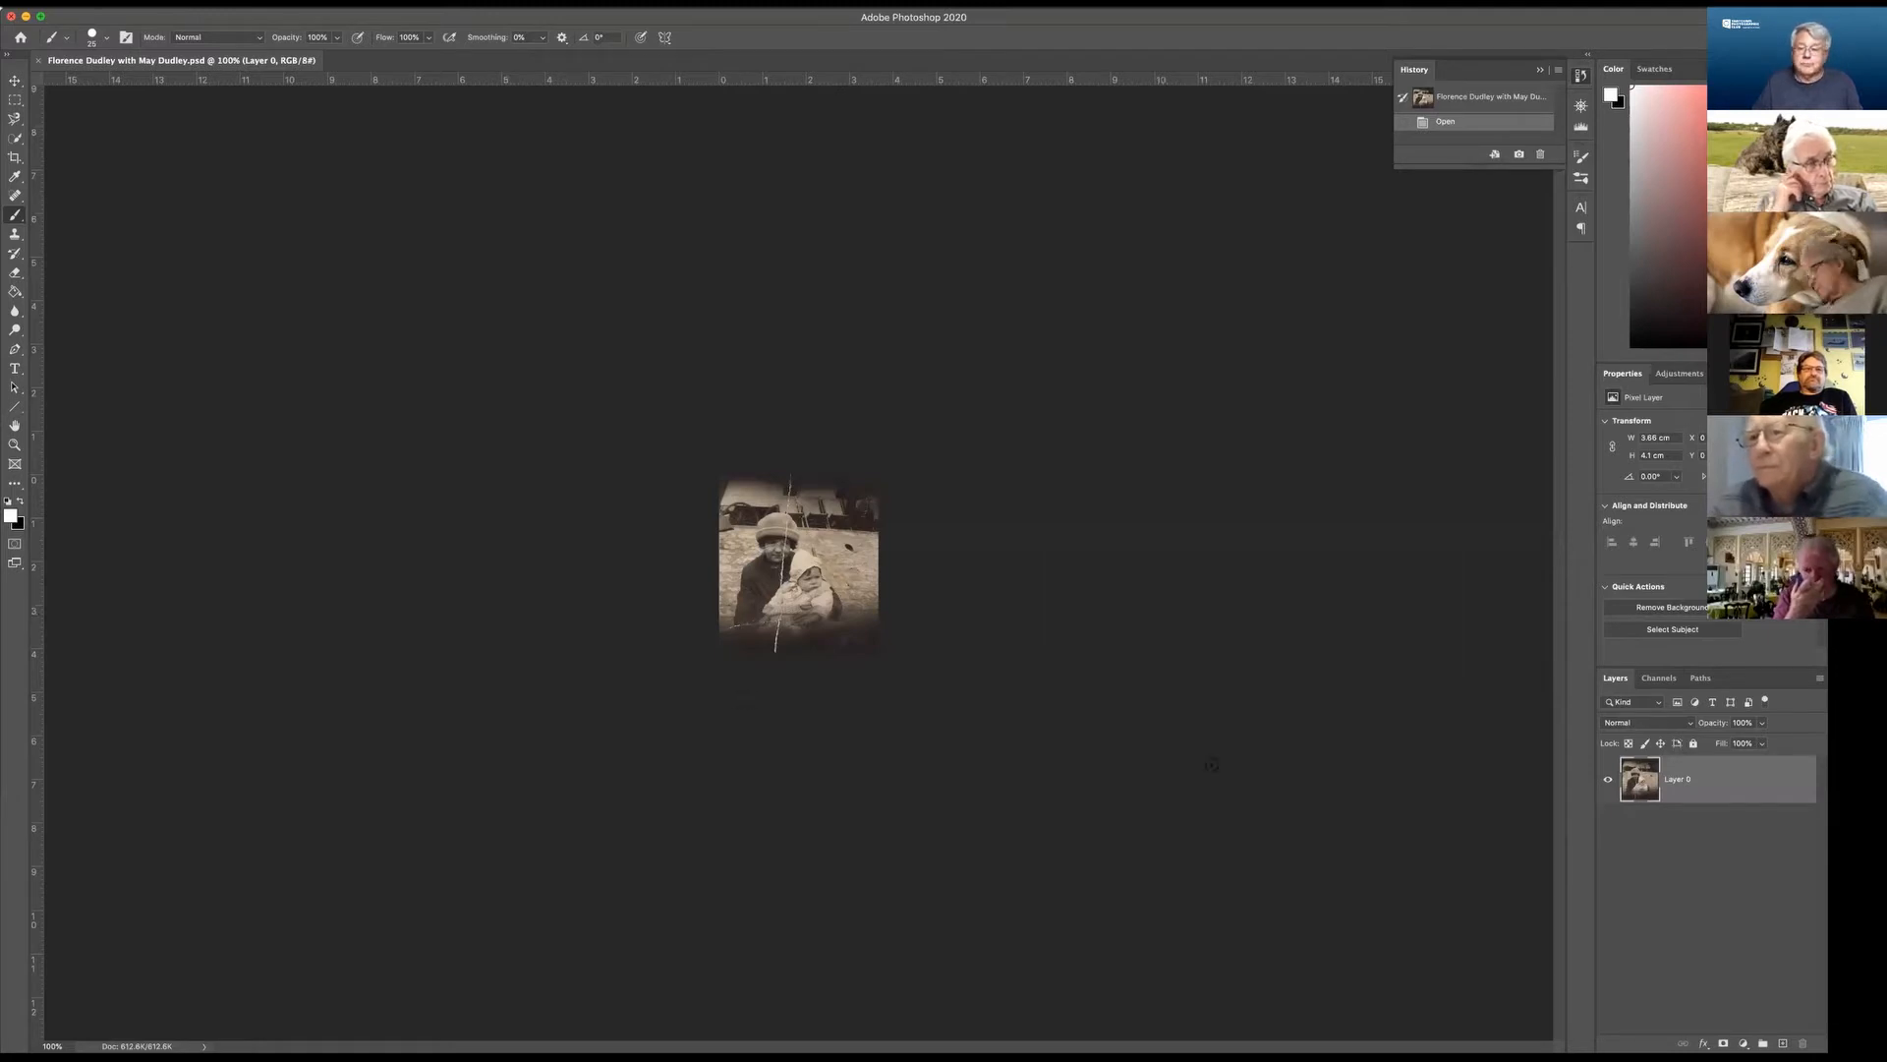
pyautogui.click(1252, 779)
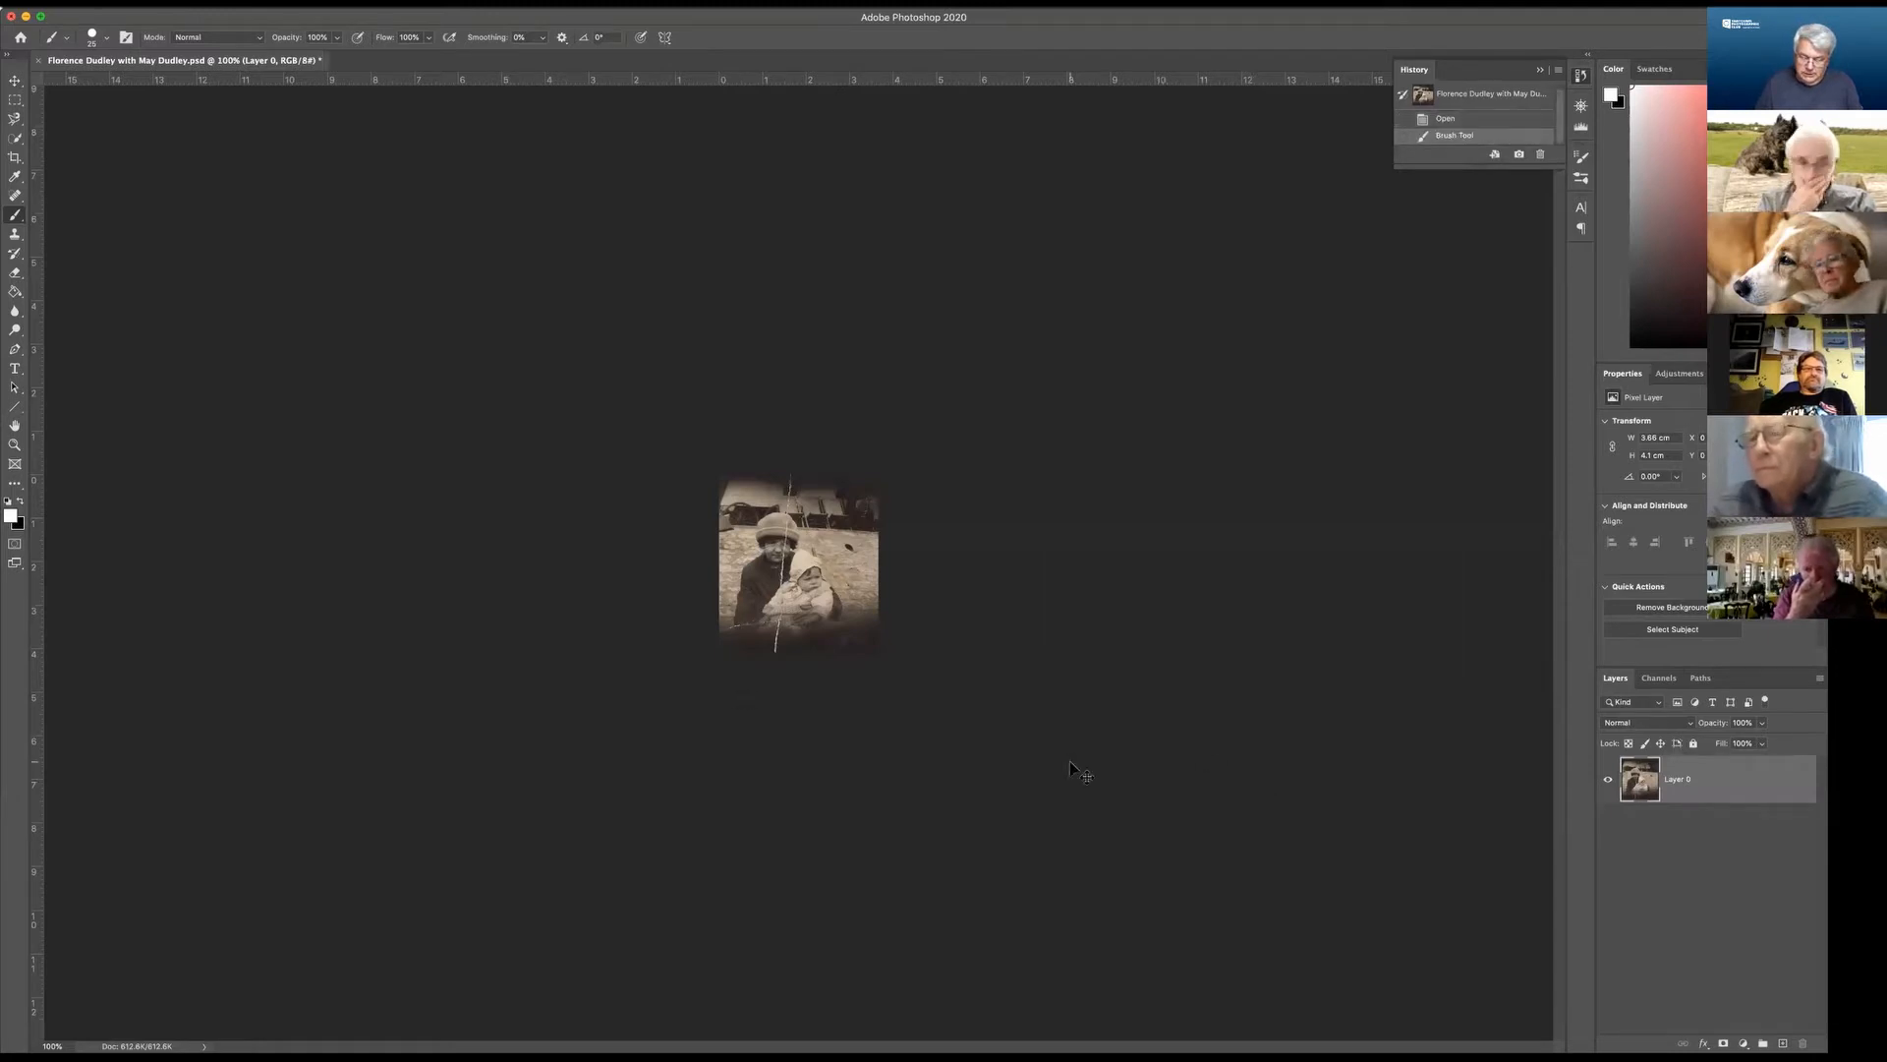
# Add a new empty layer above the photo layer for the retouching.
pyautogui.press('super+equal')
pyautogui.press('super+equal')
pyautogui.press('super+equal')
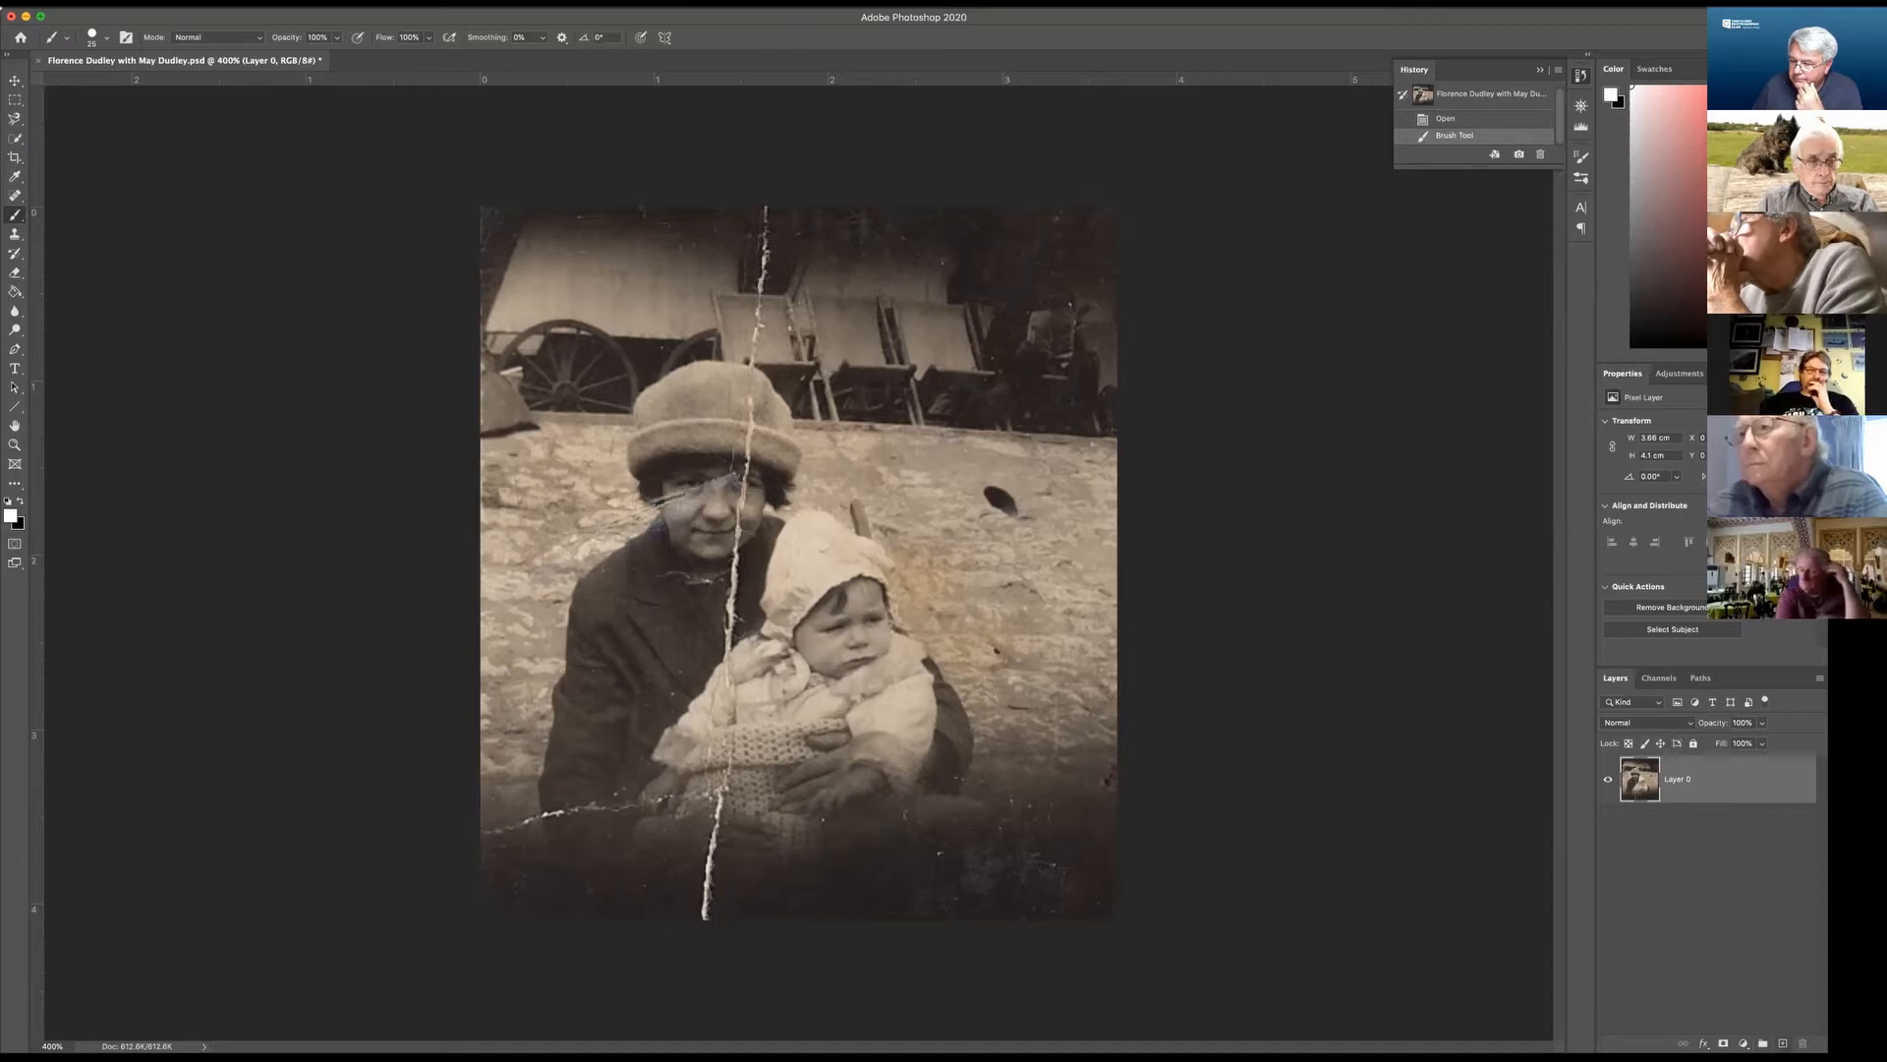
pyautogui.click(1782, 1042)
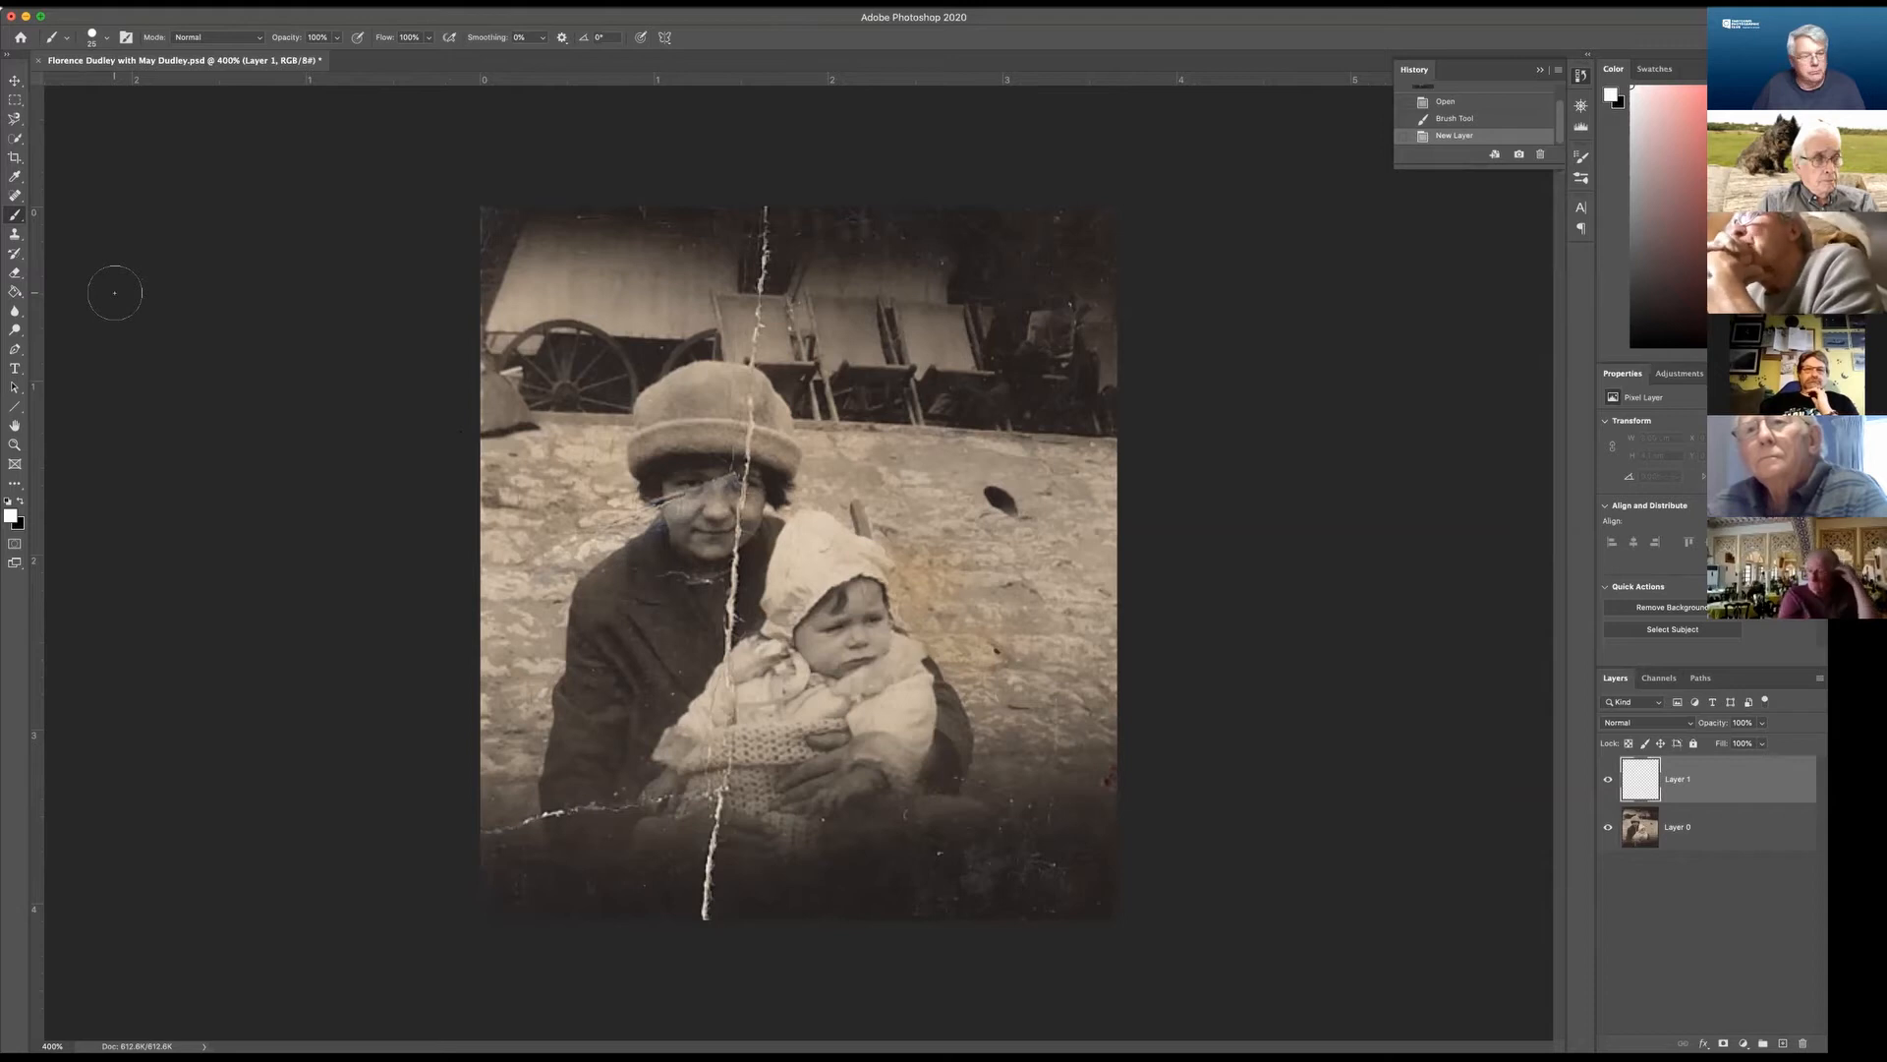
# Remove the white crease running down the woman's hat with the Spot Healing Brush on the new layer.
pyautogui.click(14, 197)
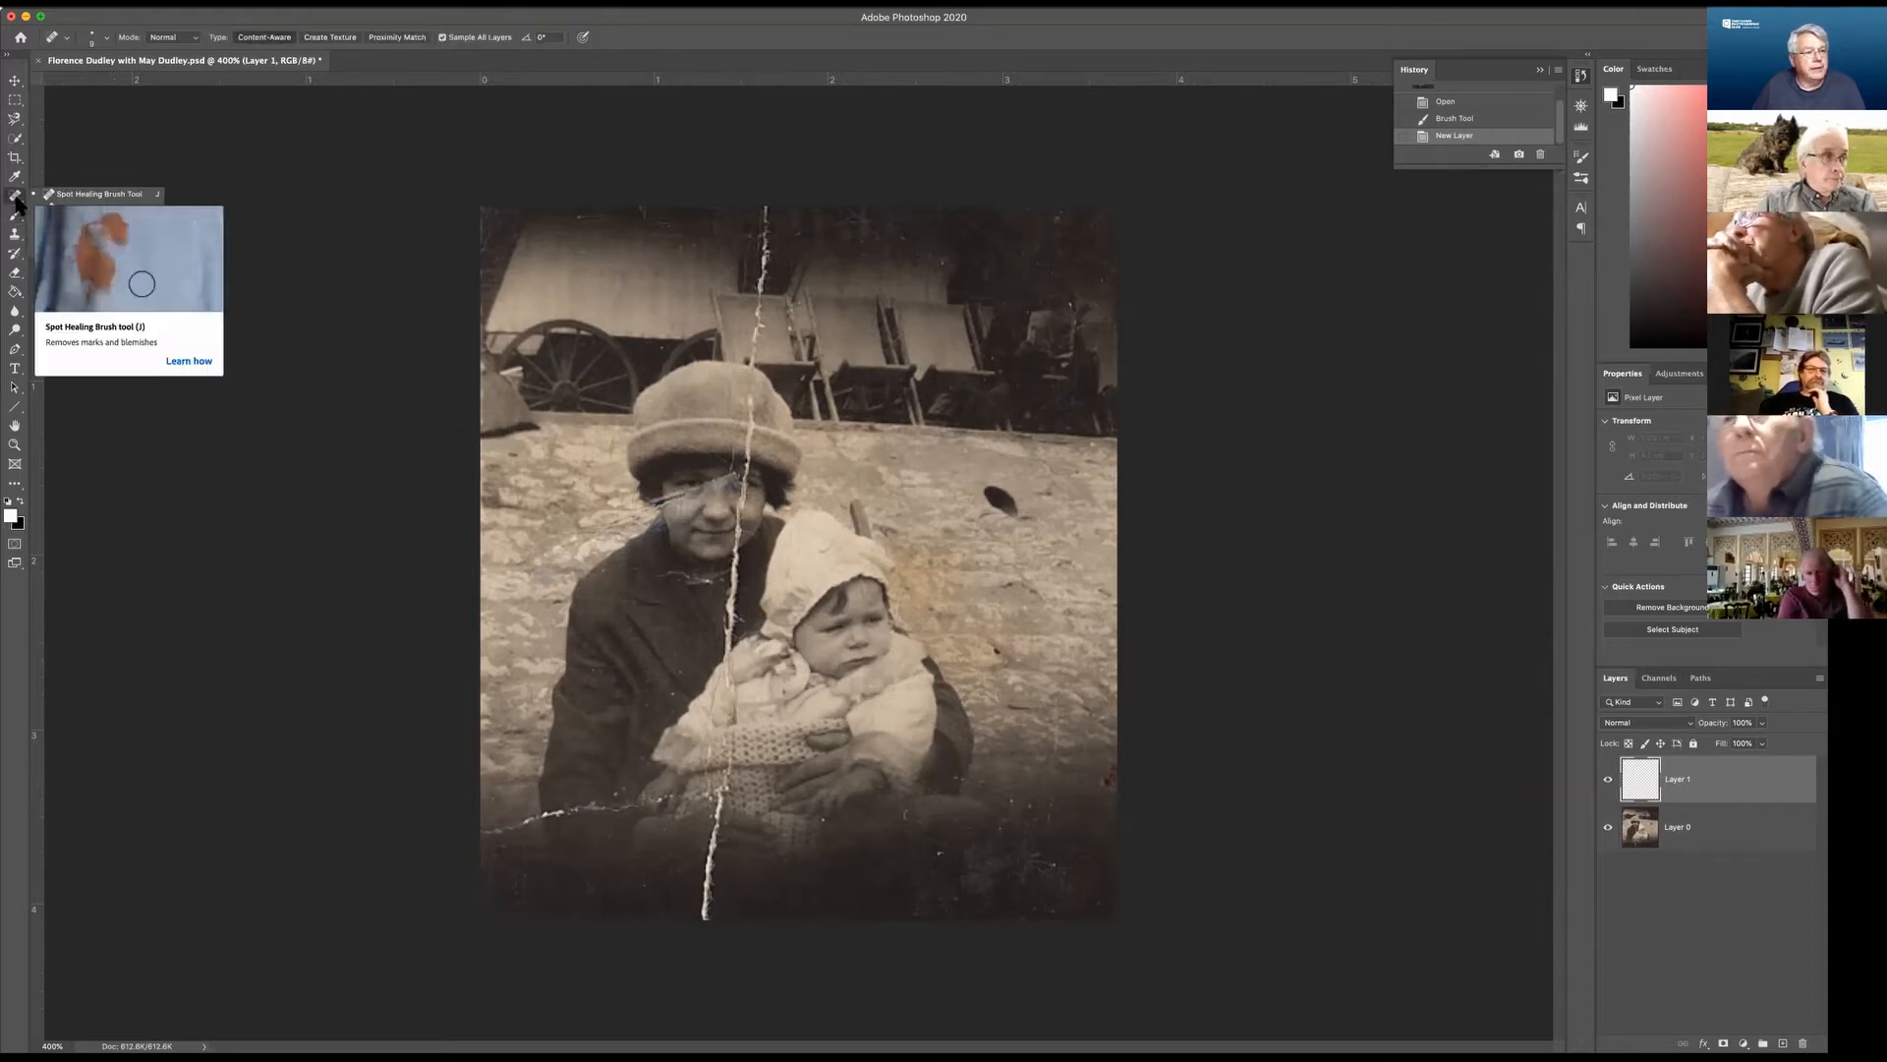
pyautogui.click(251, 205)
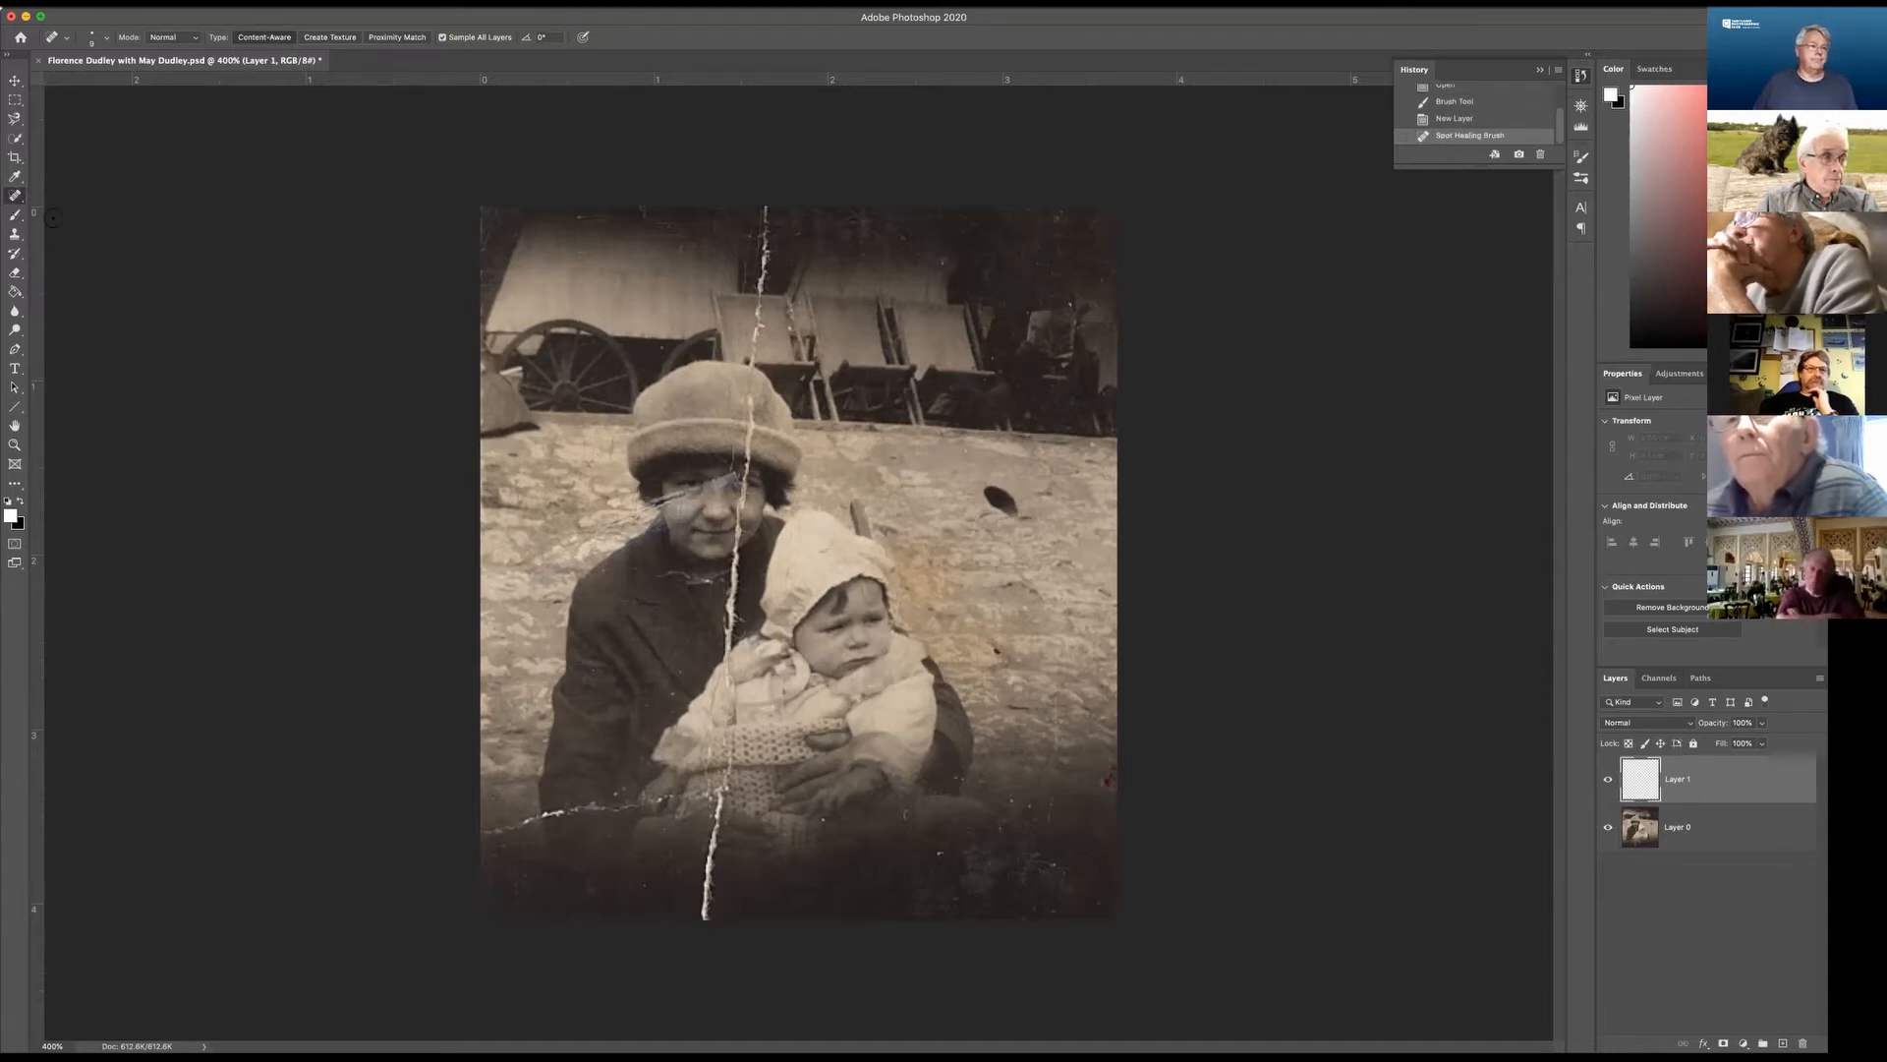
pyautogui.click(111, 255)
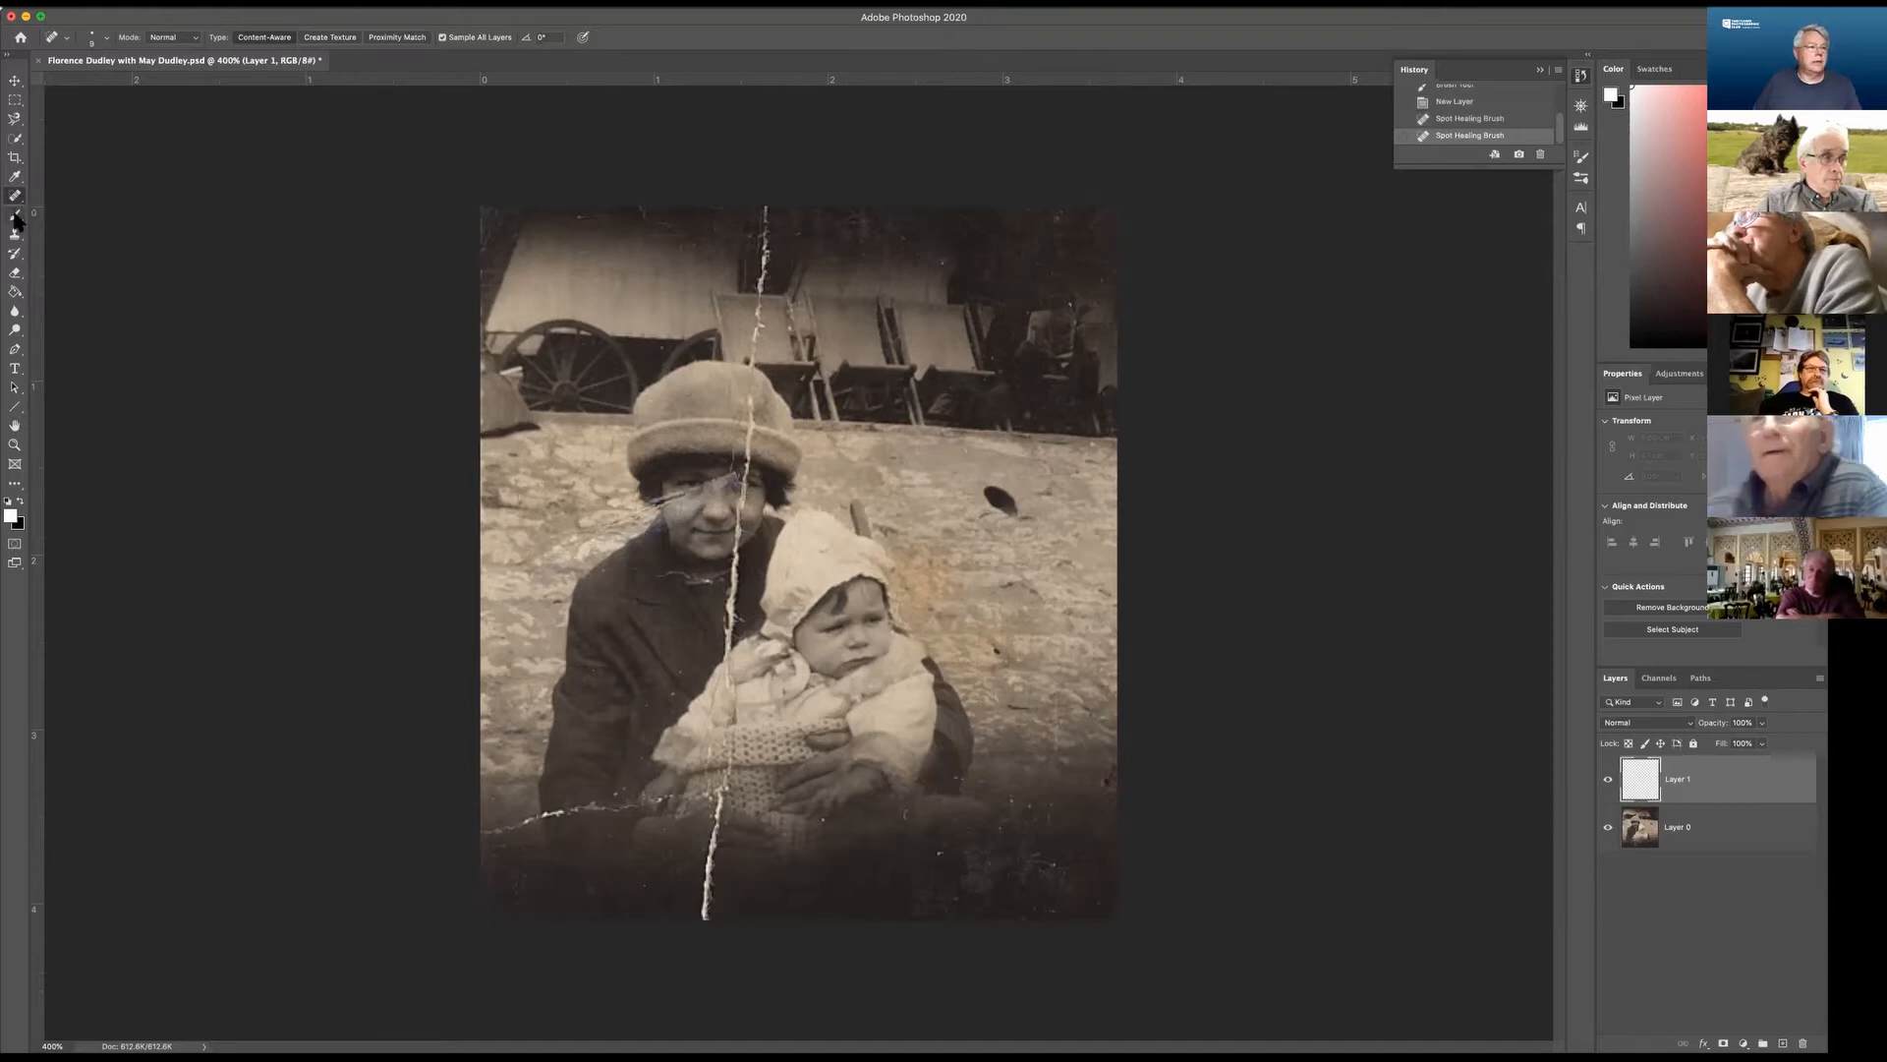
pyautogui.rightClick(18, 202)
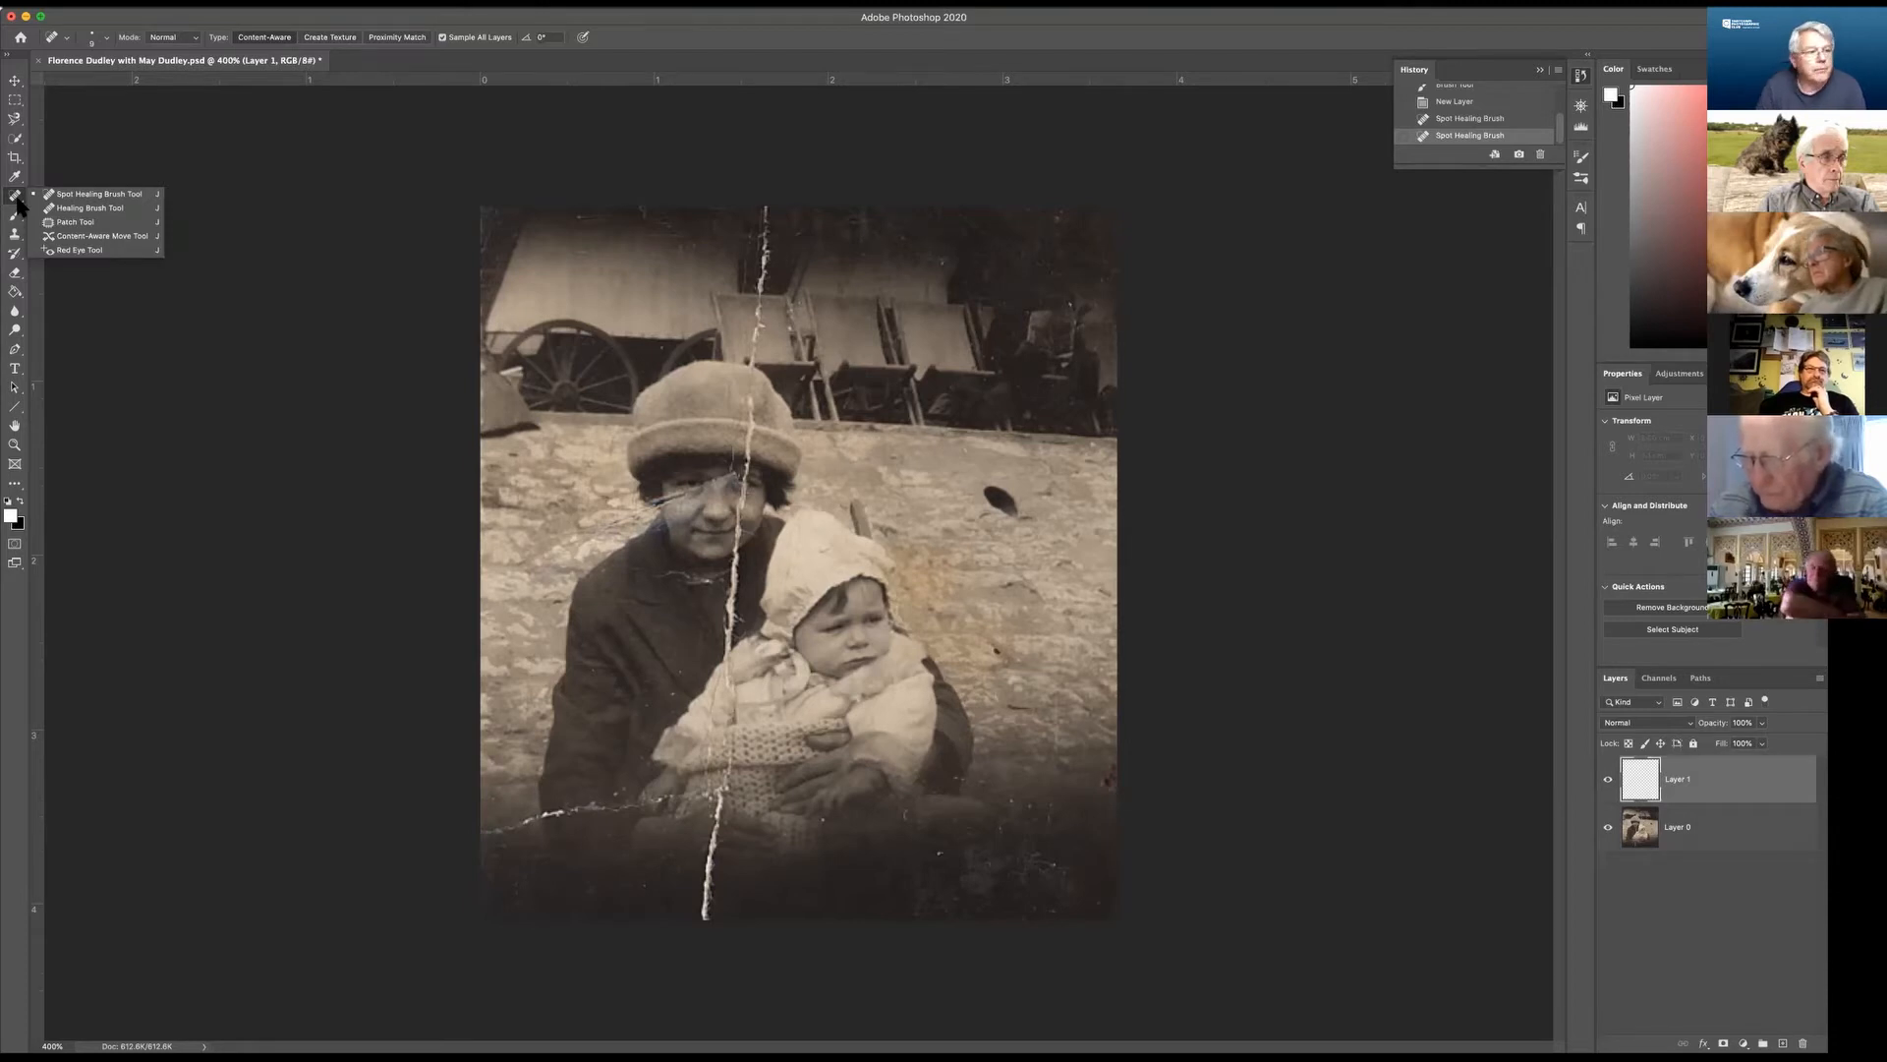
pyautogui.click(76, 192)
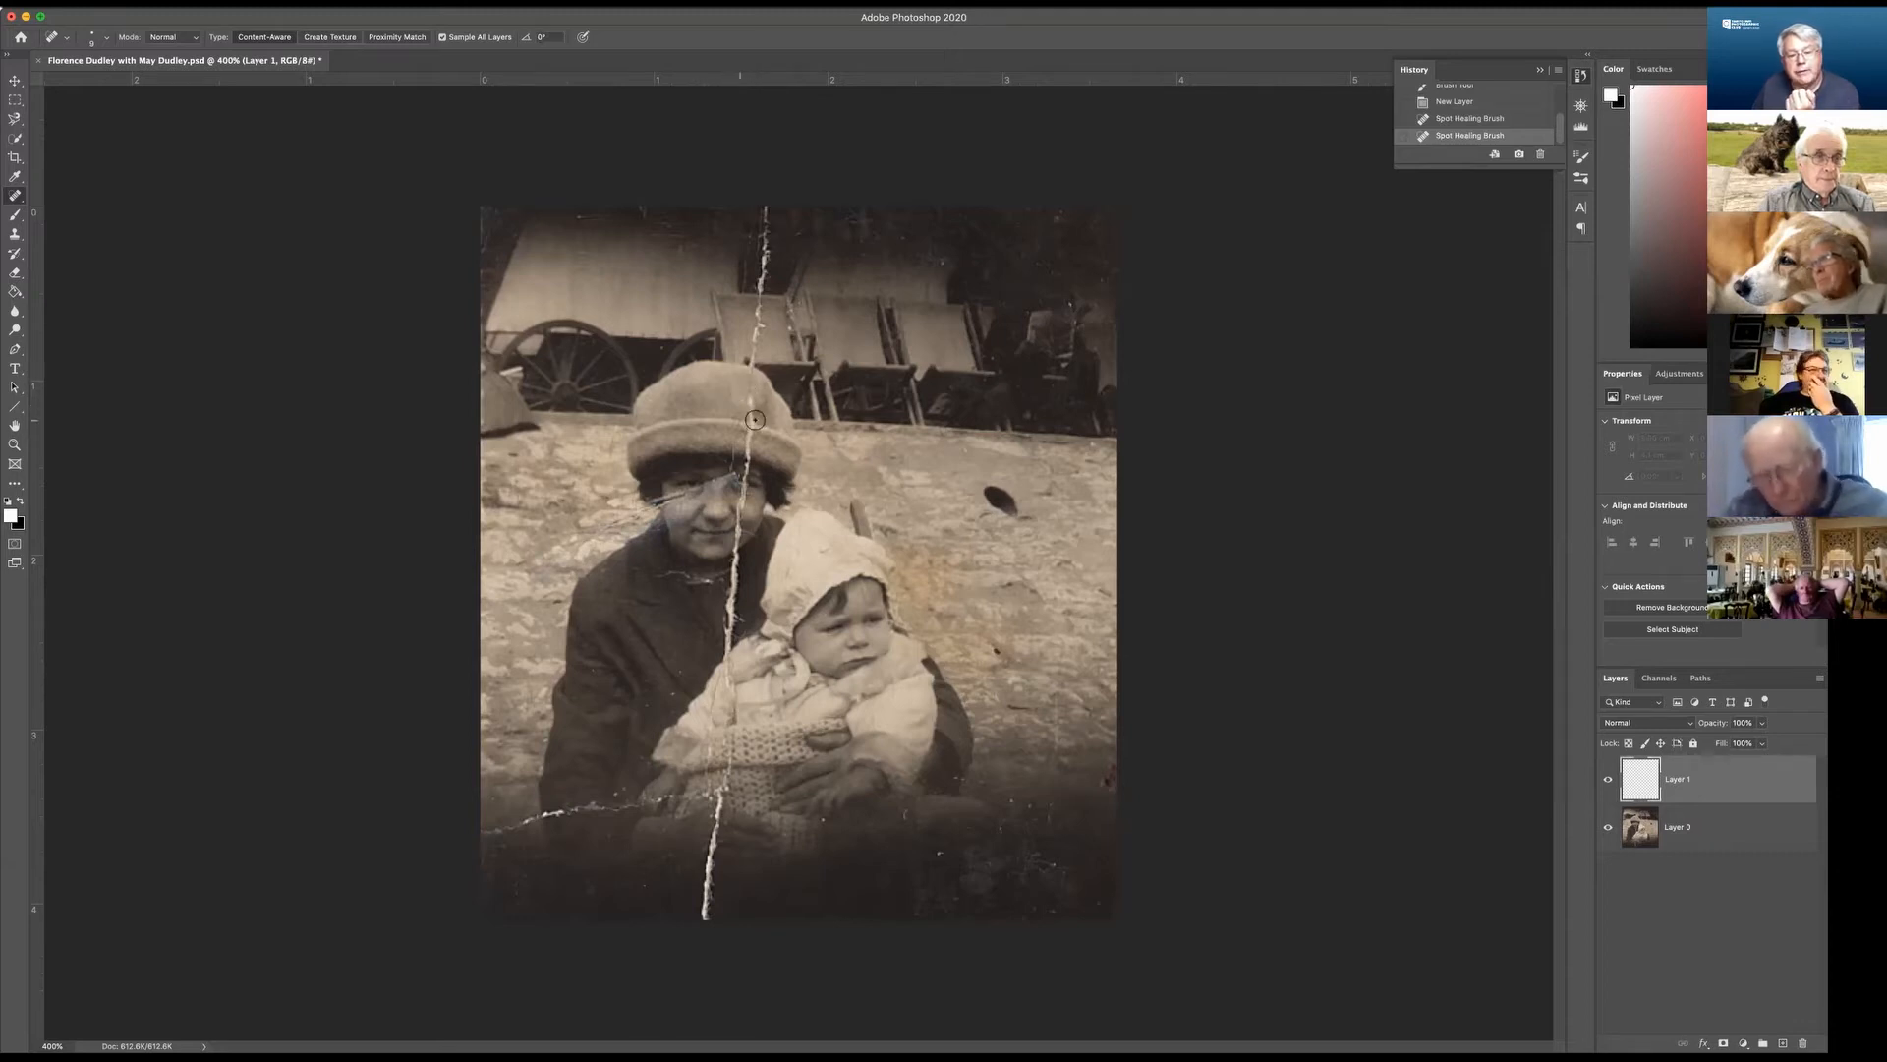
pyautogui.moveTo(753, 397); pyautogui.dragTo(753, 386)
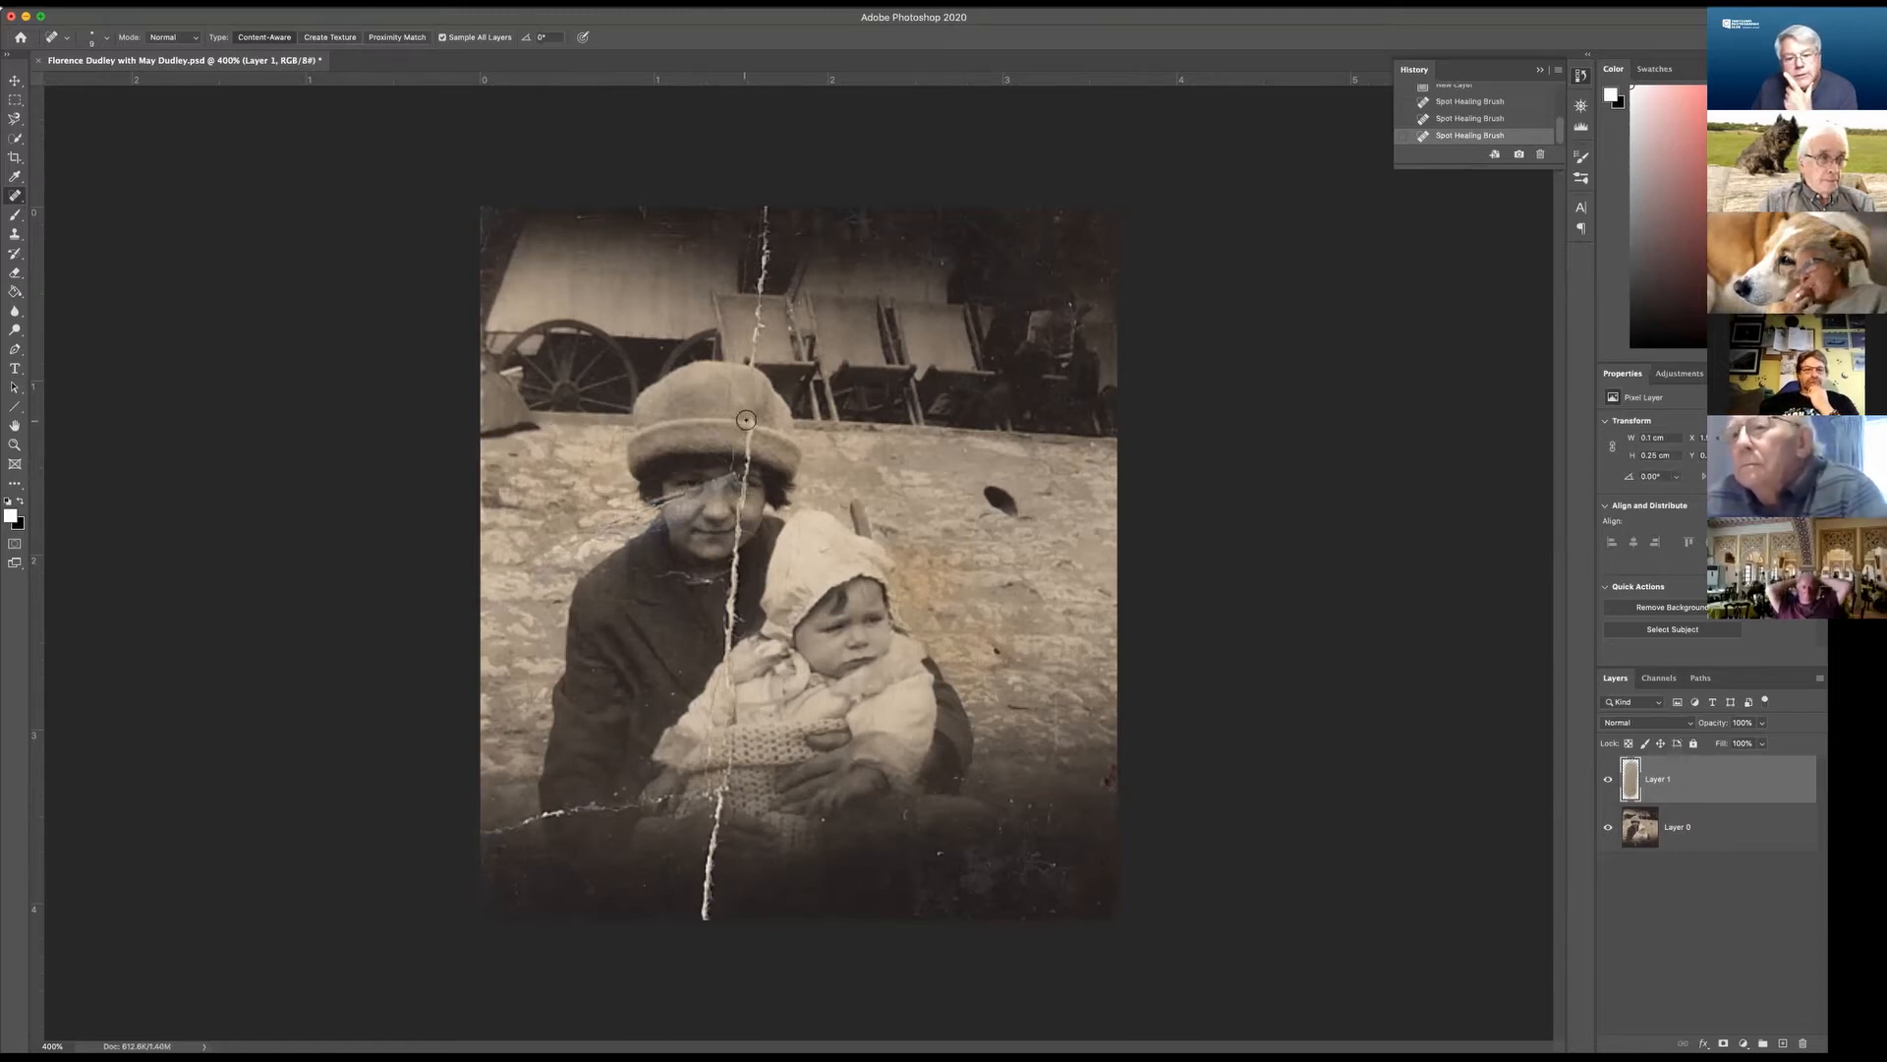
pyautogui.moveTo(750, 407); pyautogui.dragTo(747, 444)
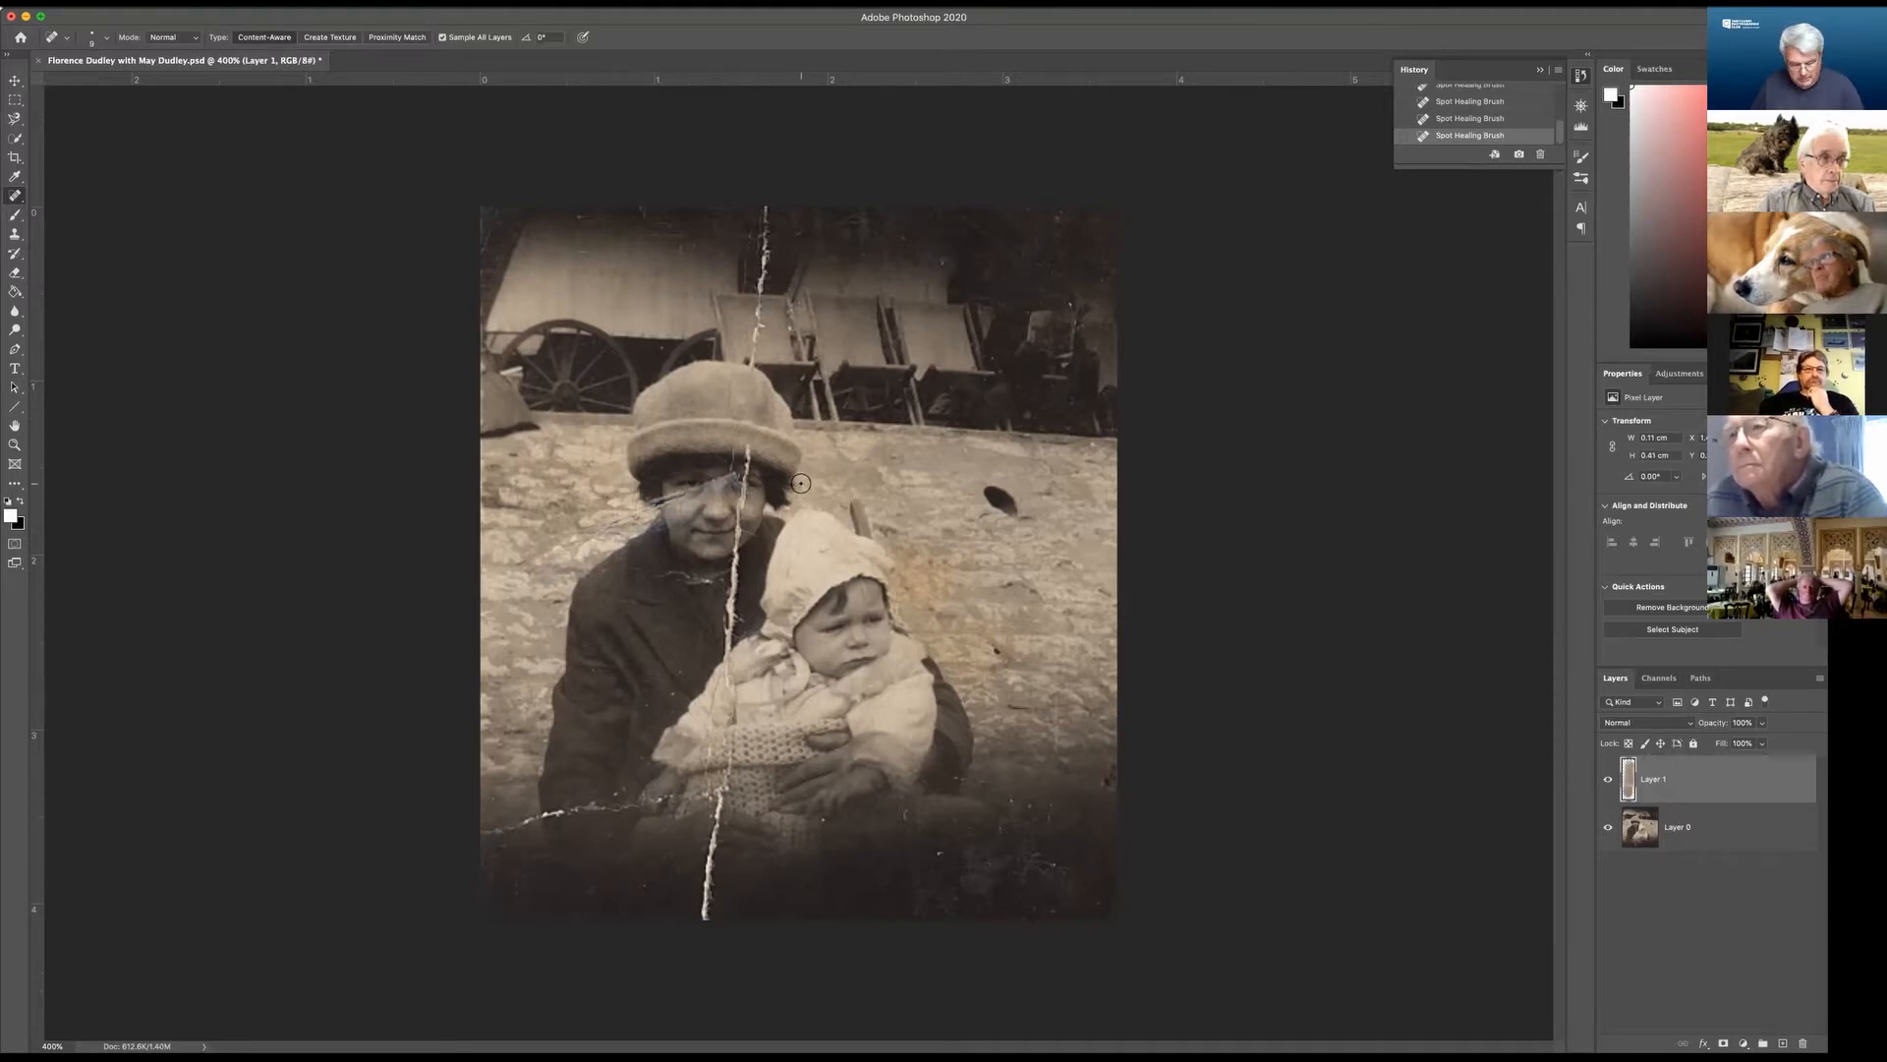
# Heal the crease just below the hat brim and the small marks beside the woman's face and neck.
pyautogui.press('super+plus')
pyautogui.press('super+plus')
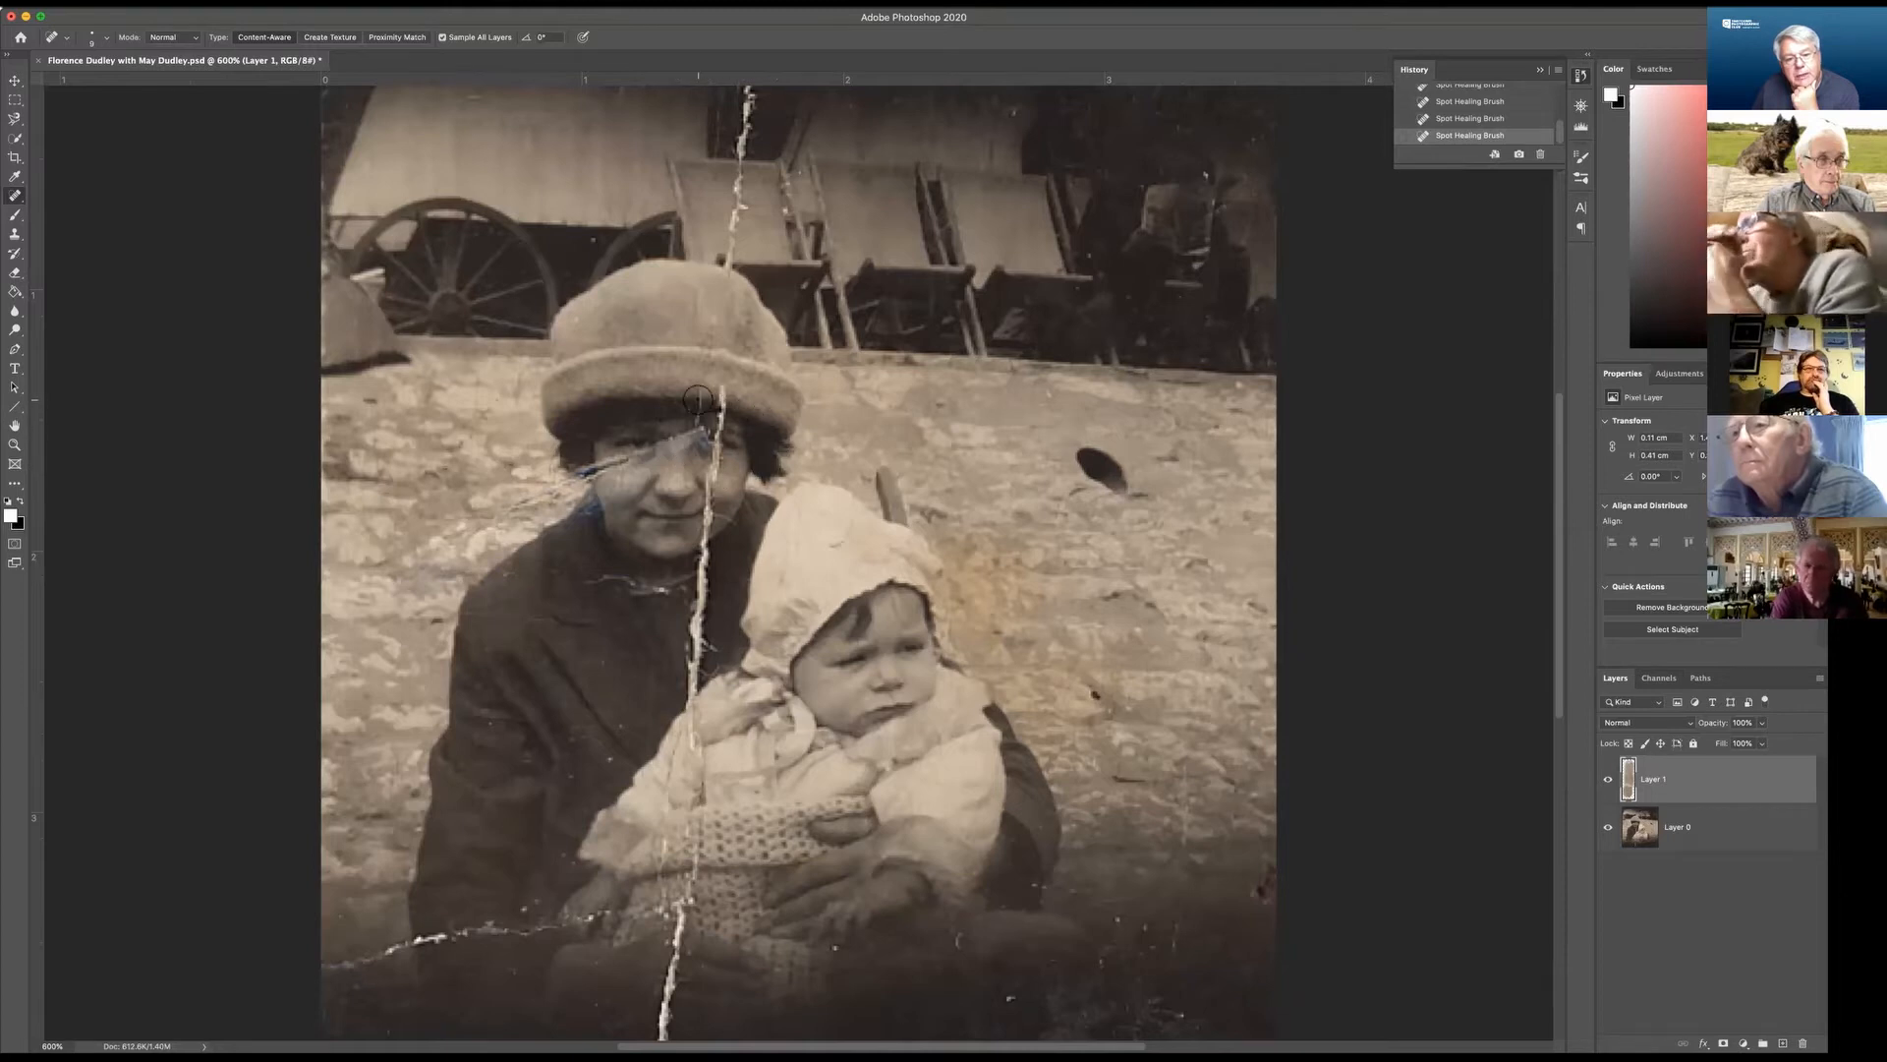
pyautogui.moveTo(724, 379)
pyautogui.mouseDown()
pyautogui.moveTo(723, 416)
pyautogui.moveTo(739, 417)
pyautogui.moveTo(717, 417)
pyautogui.mouseUp()
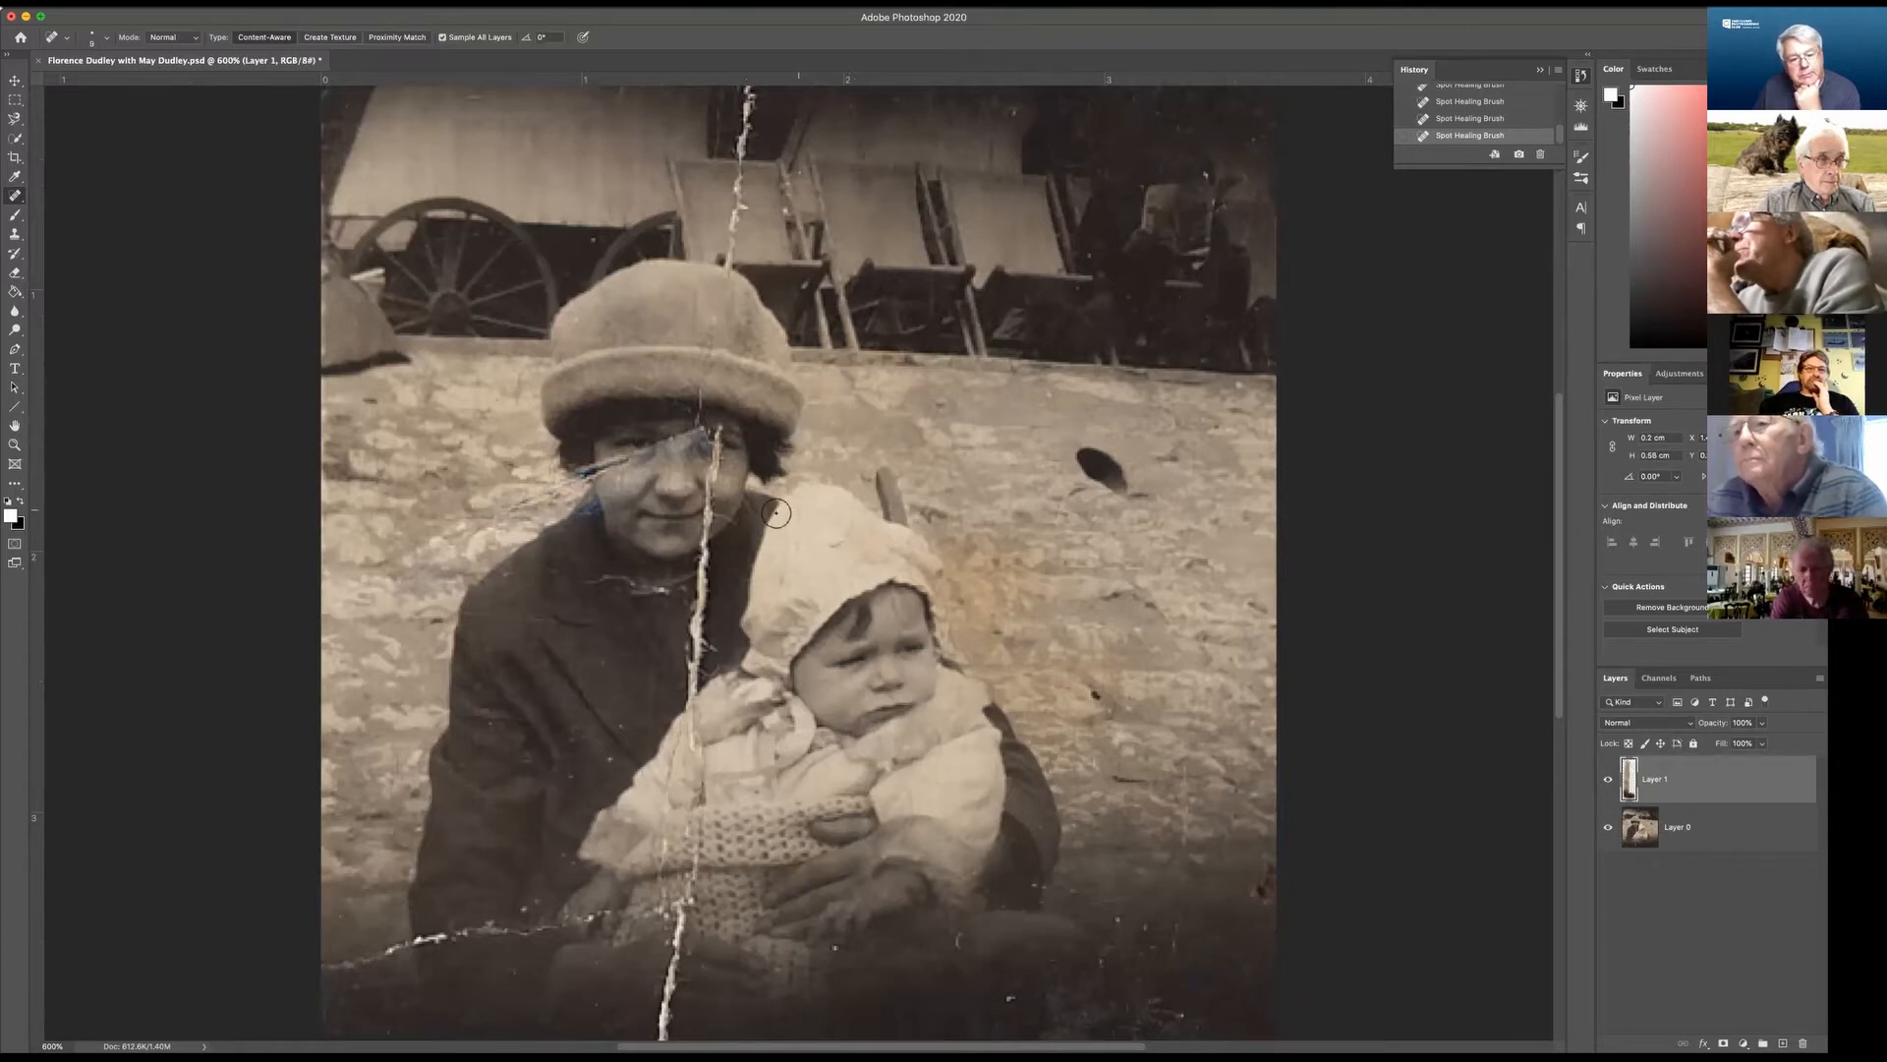
pyautogui.moveTo(728, 474)
pyautogui.mouseDown()
pyautogui.moveTo(707, 483)
pyautogui.moveTo(737, 478)
pyautogui.mouseUp()
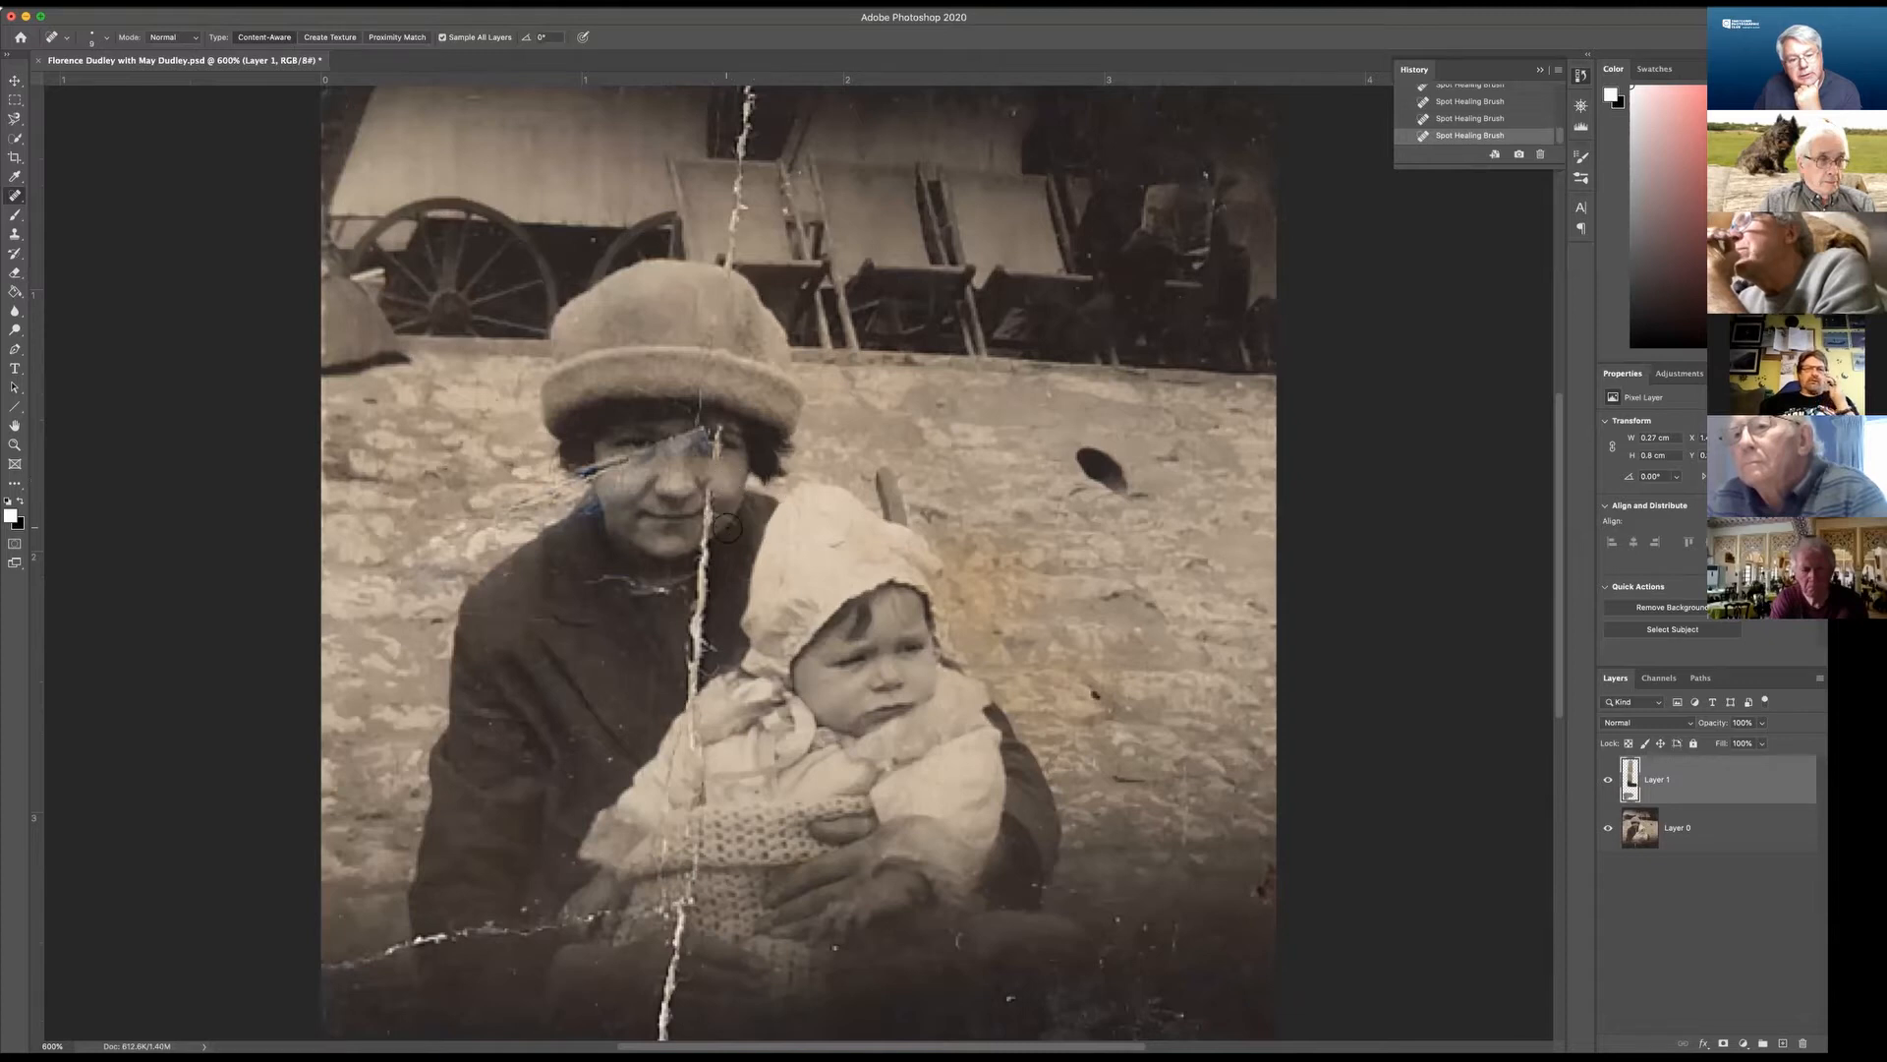
pyautogui.moveTo(716, 531); pyautogui.dragTo(716, 531)
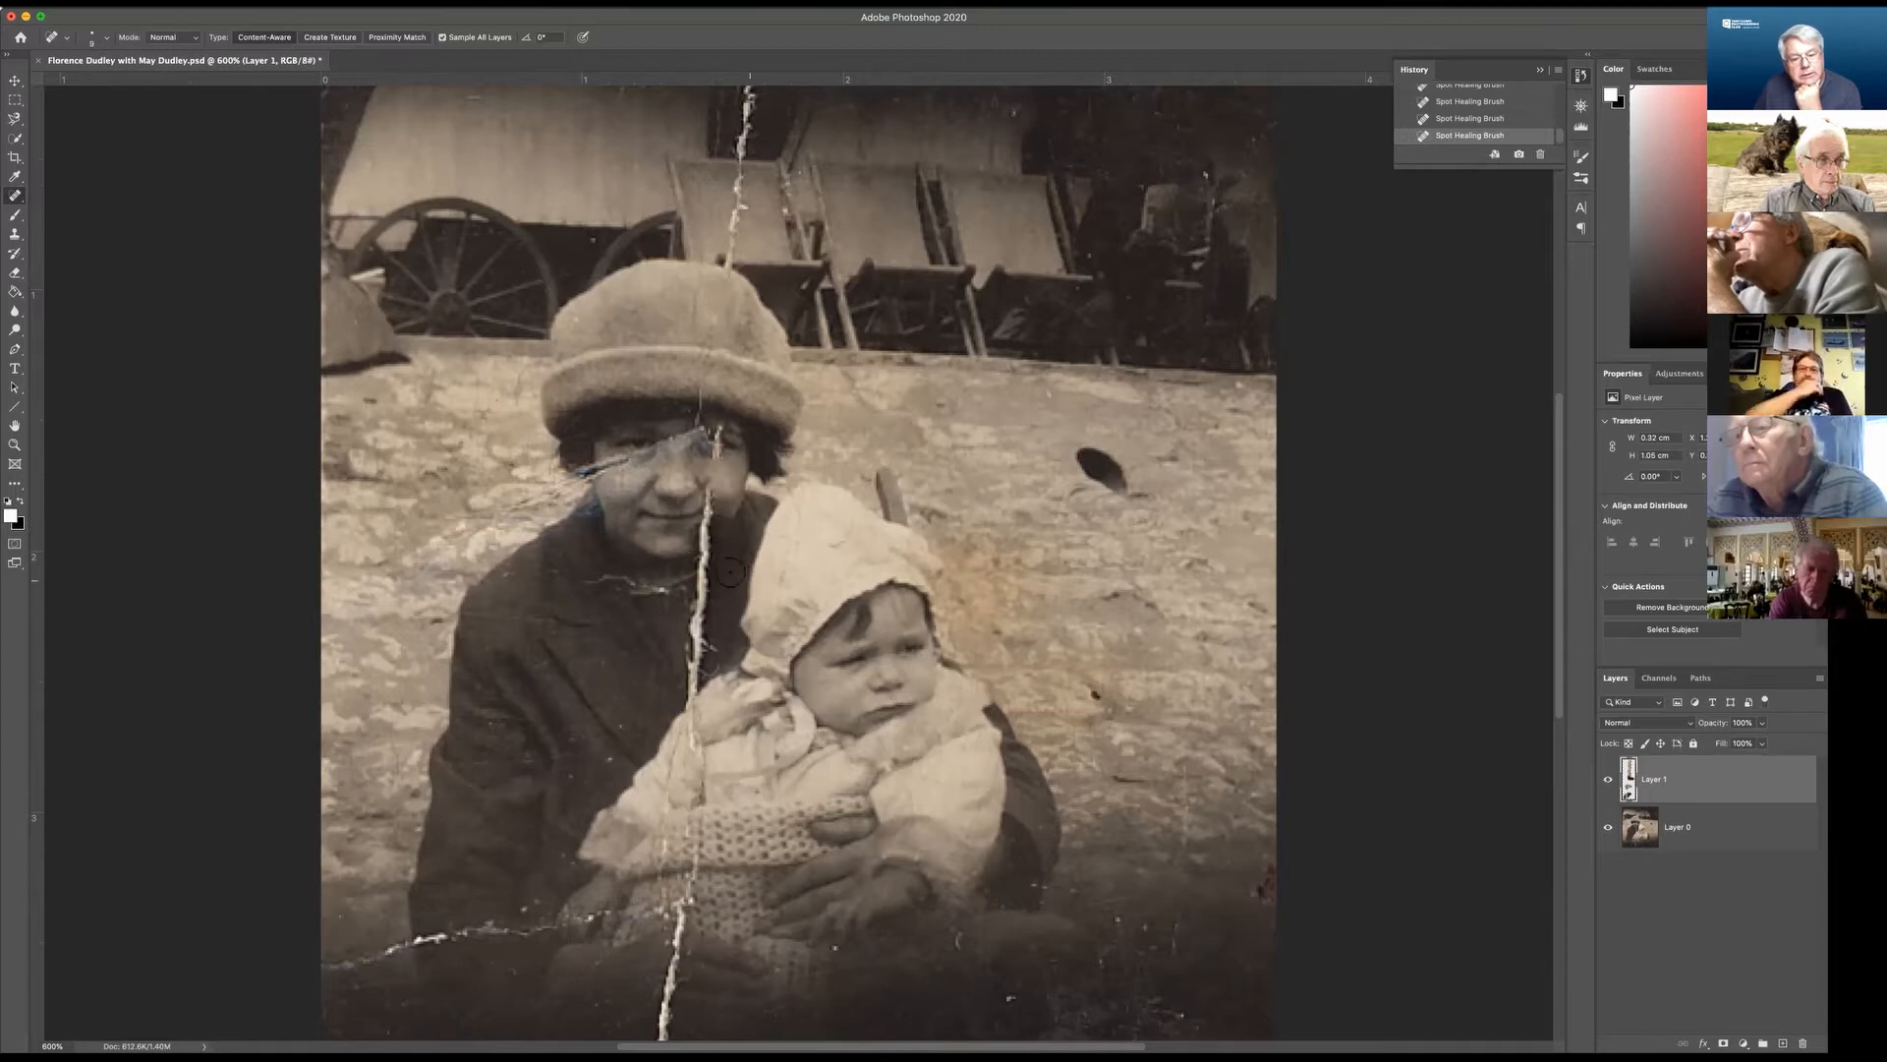
# Heal the vertical crease from below the woman's chin through the coat and the baby's clothing to the photo's bottom edge.
pyautogui.moveTo(705, 561); pyautogui.dragTo(696, 650)
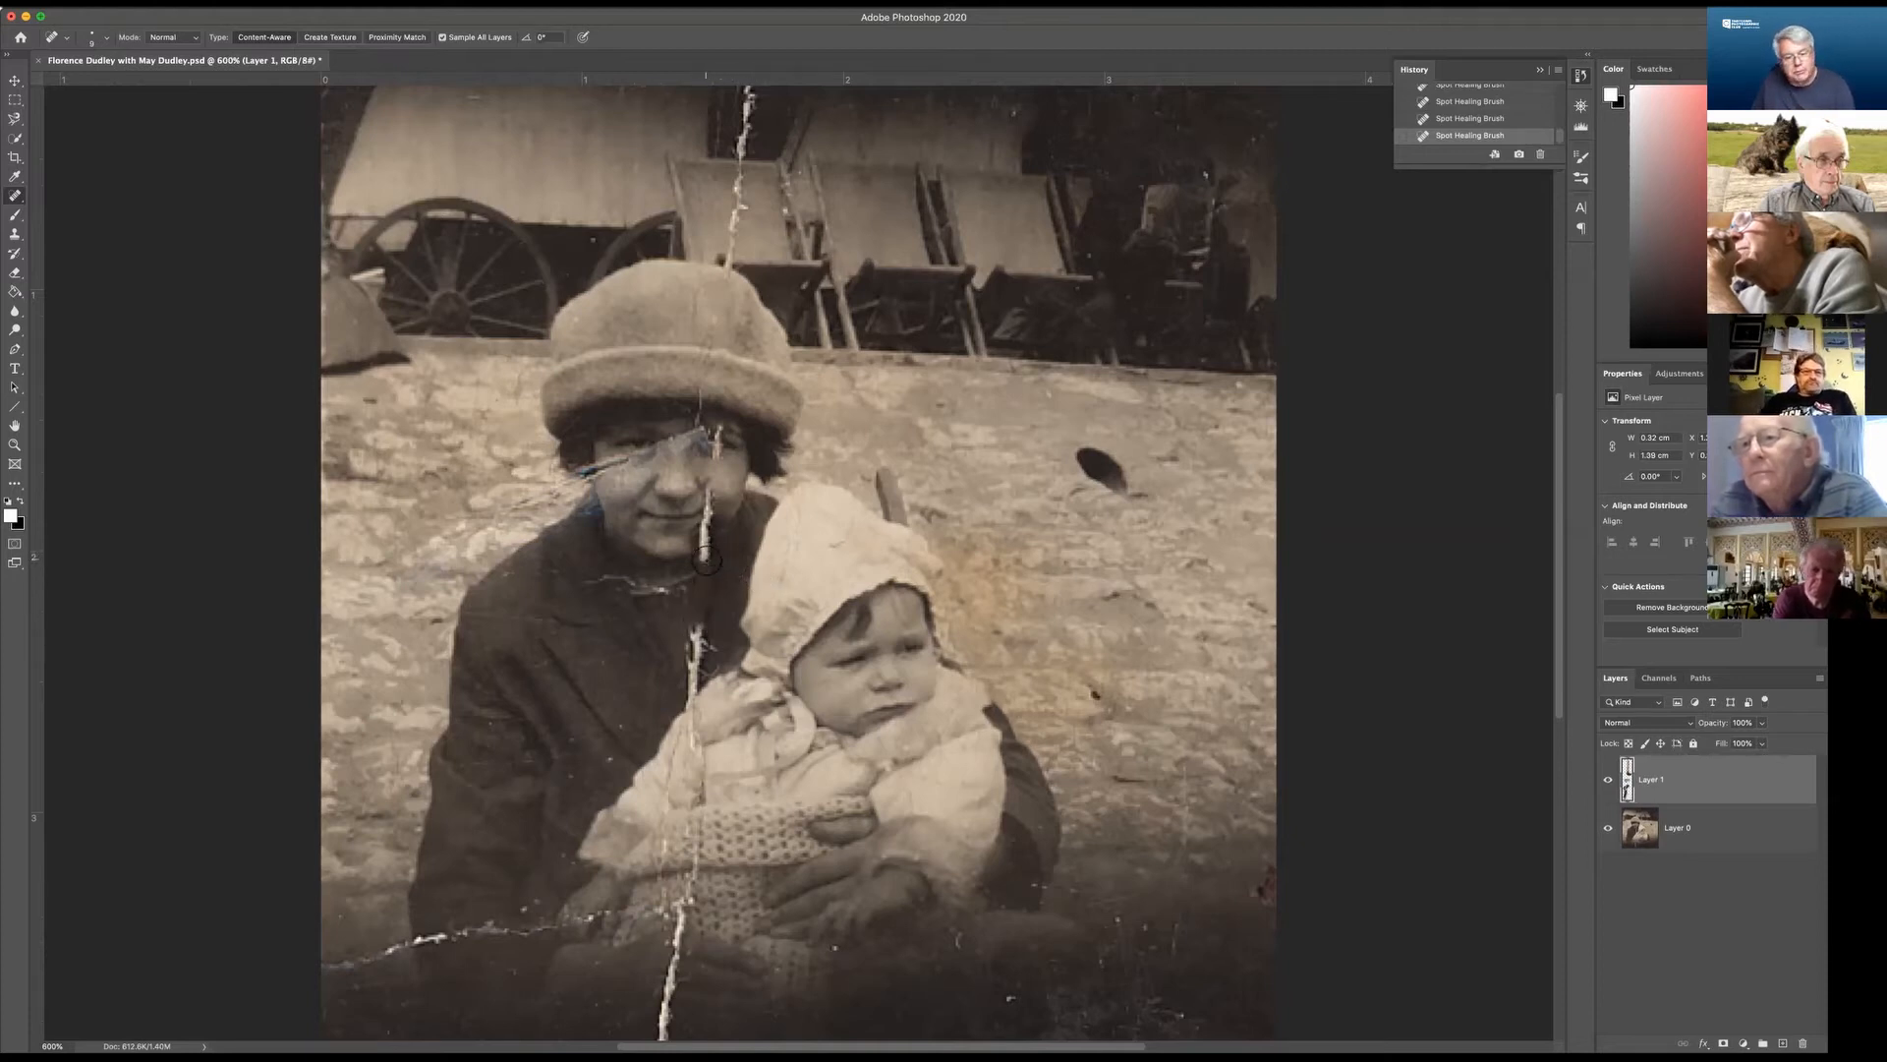
pyautogui.moveTo(704, 577); pyautogui.dragTo(666, 1034)
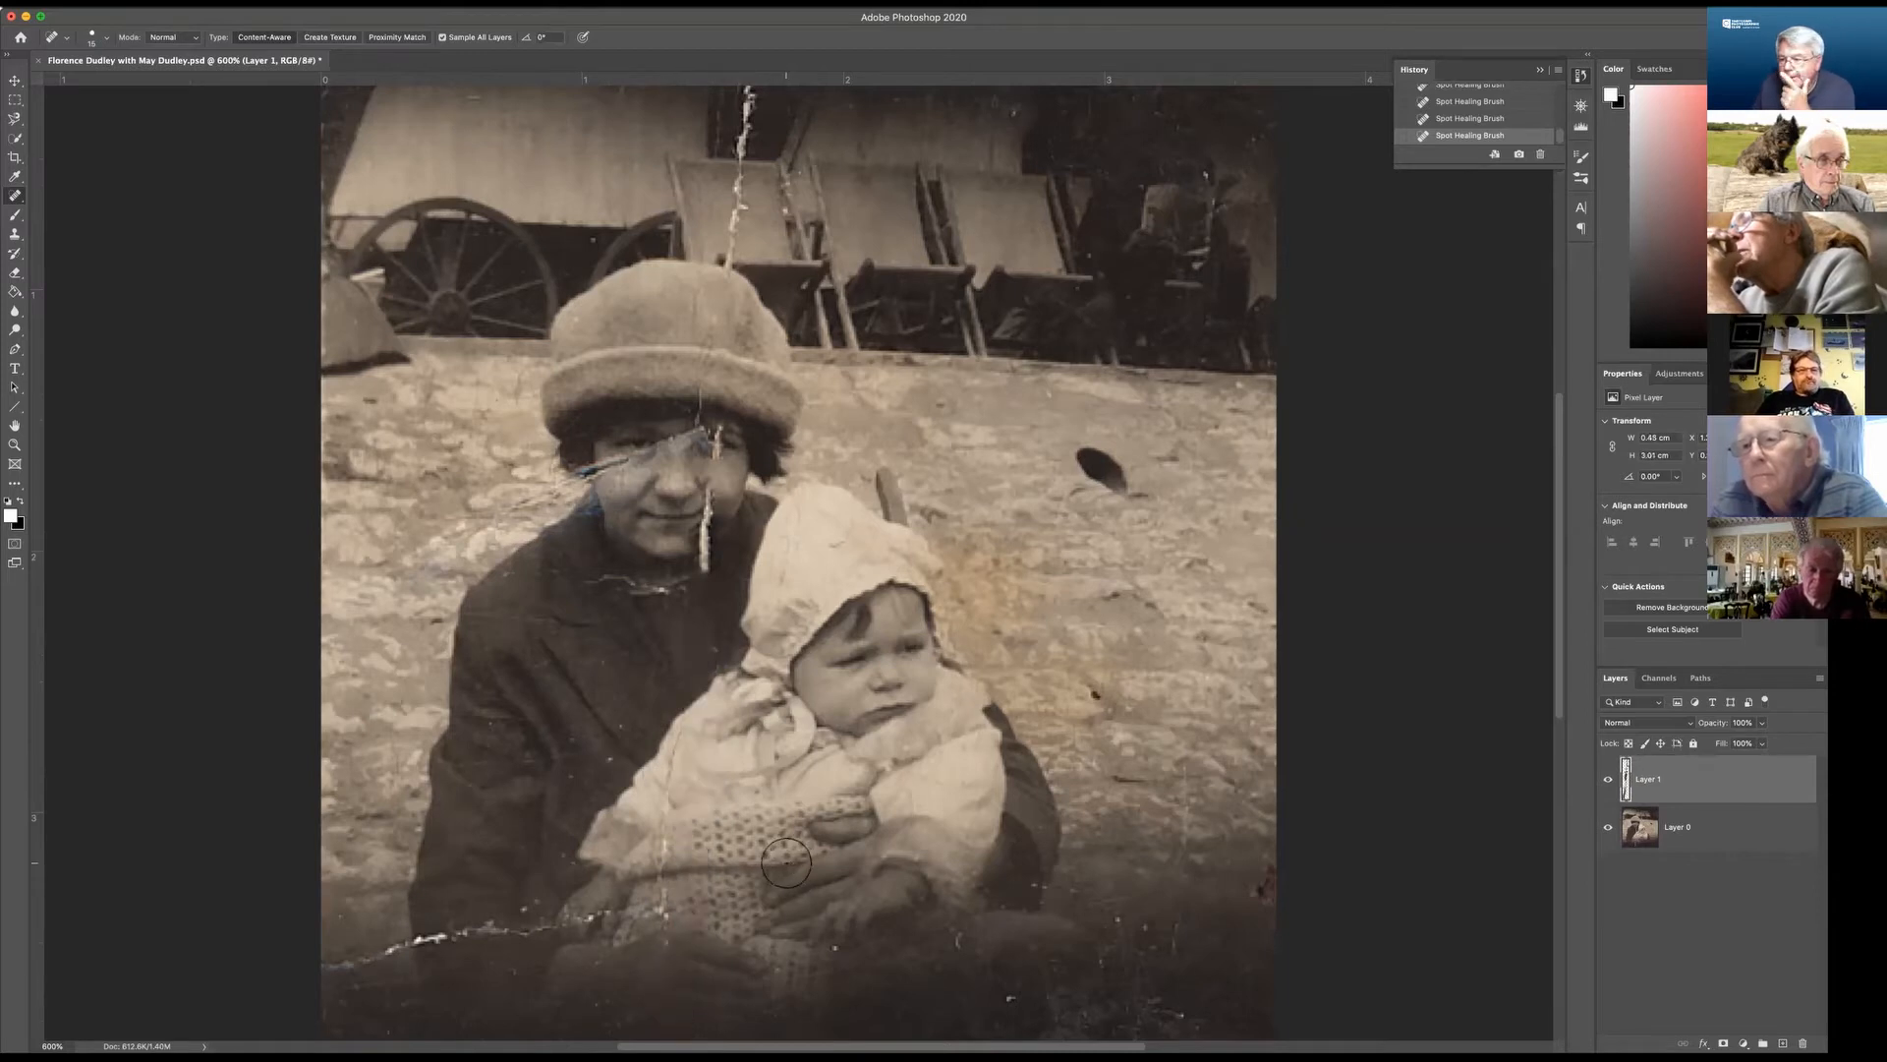
pyautogui.moveTo(690, 692); pyautogui.dragTo(650, 1029)
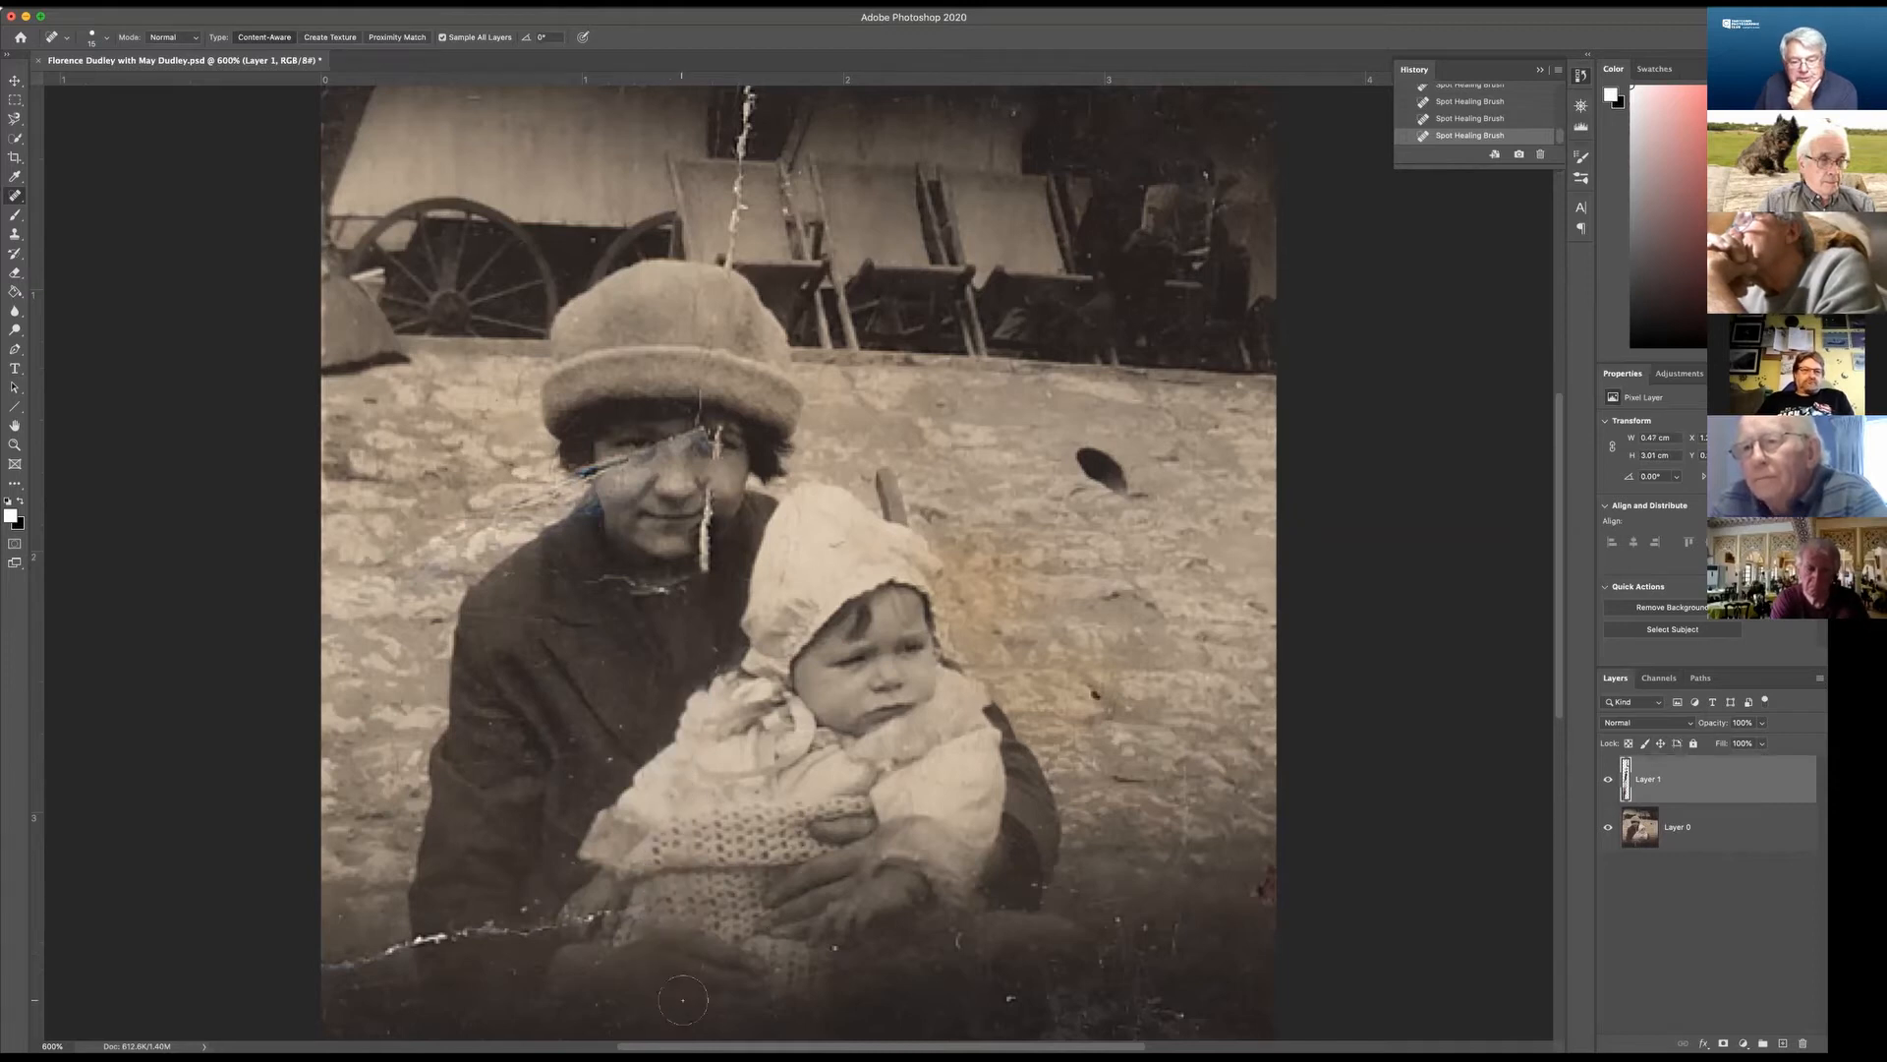
# Heal the horizontal crack near the photo's lower-left corner and the scratches across the wall and the woman's temple, reducing the brush for the face.
pyautogui.moveTo(672, 916); pyautogui.dragTo(197, 963)
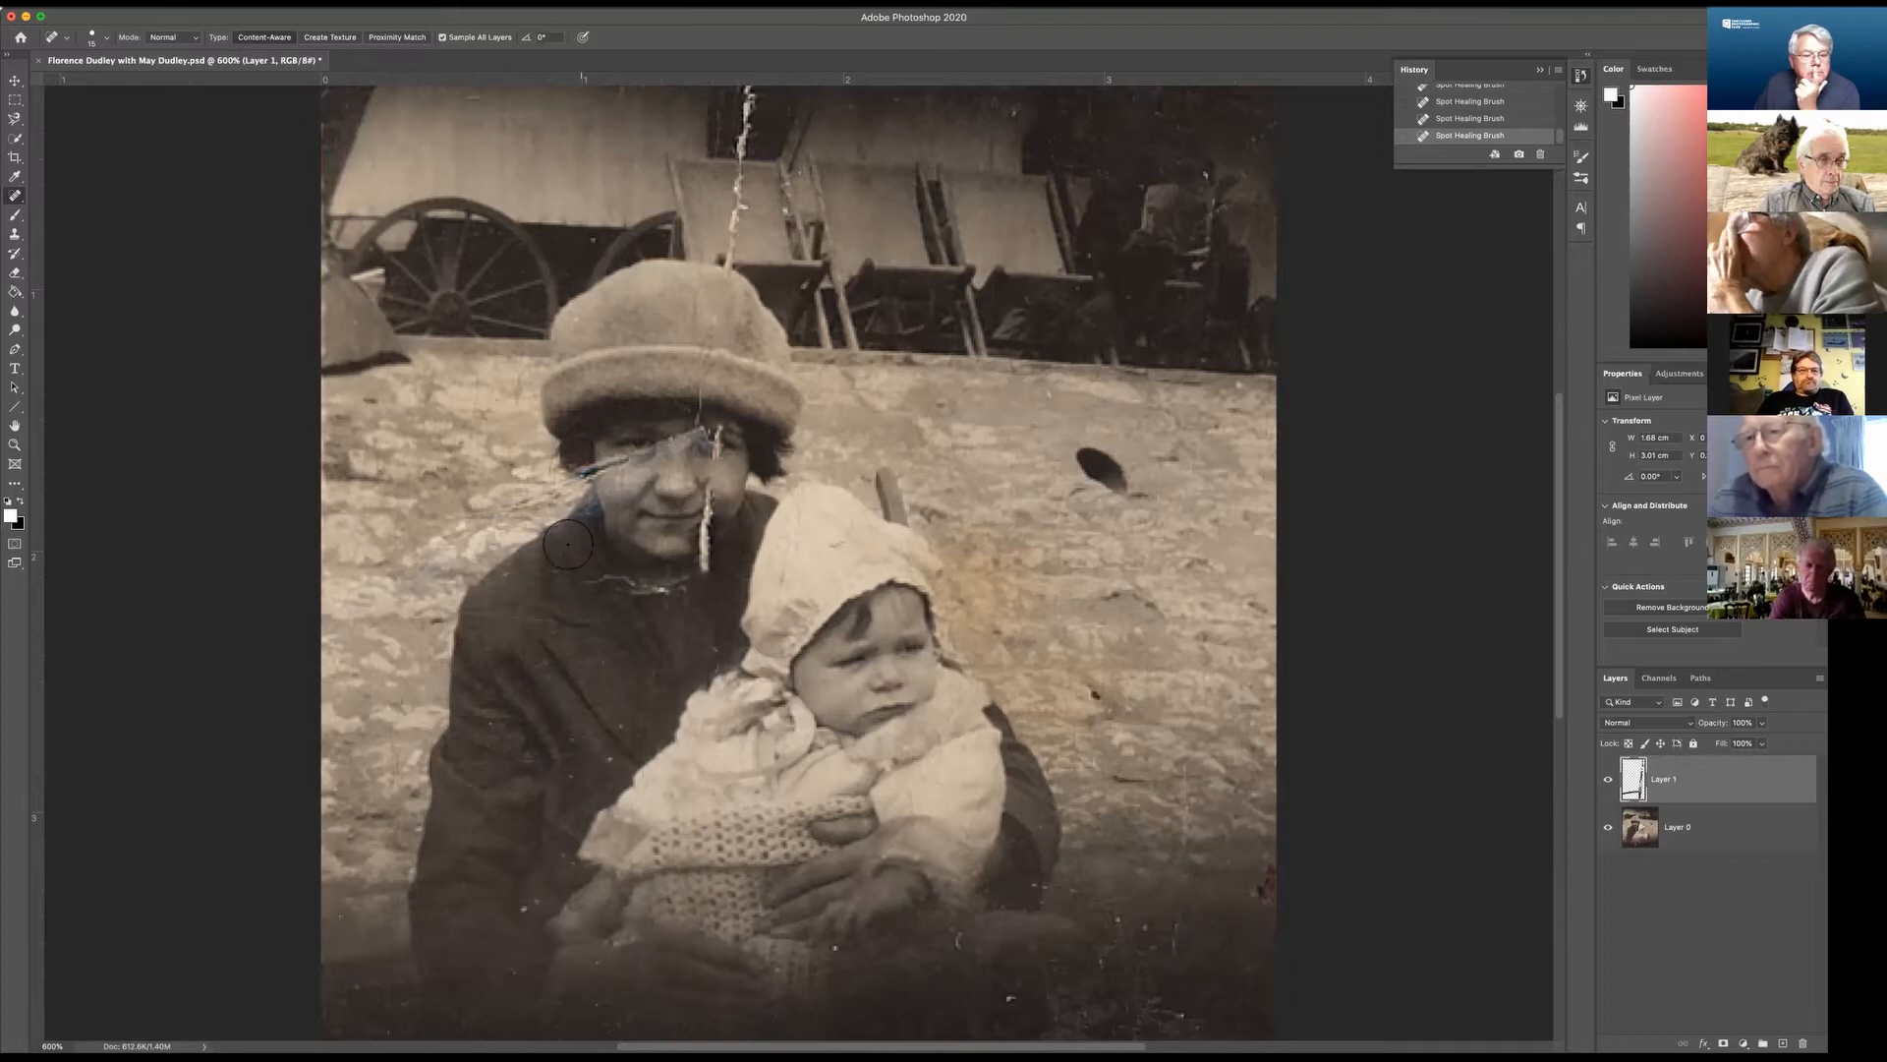
pyautogui.moveTo(423, 521); pyautogui.dragTo(560, 492)
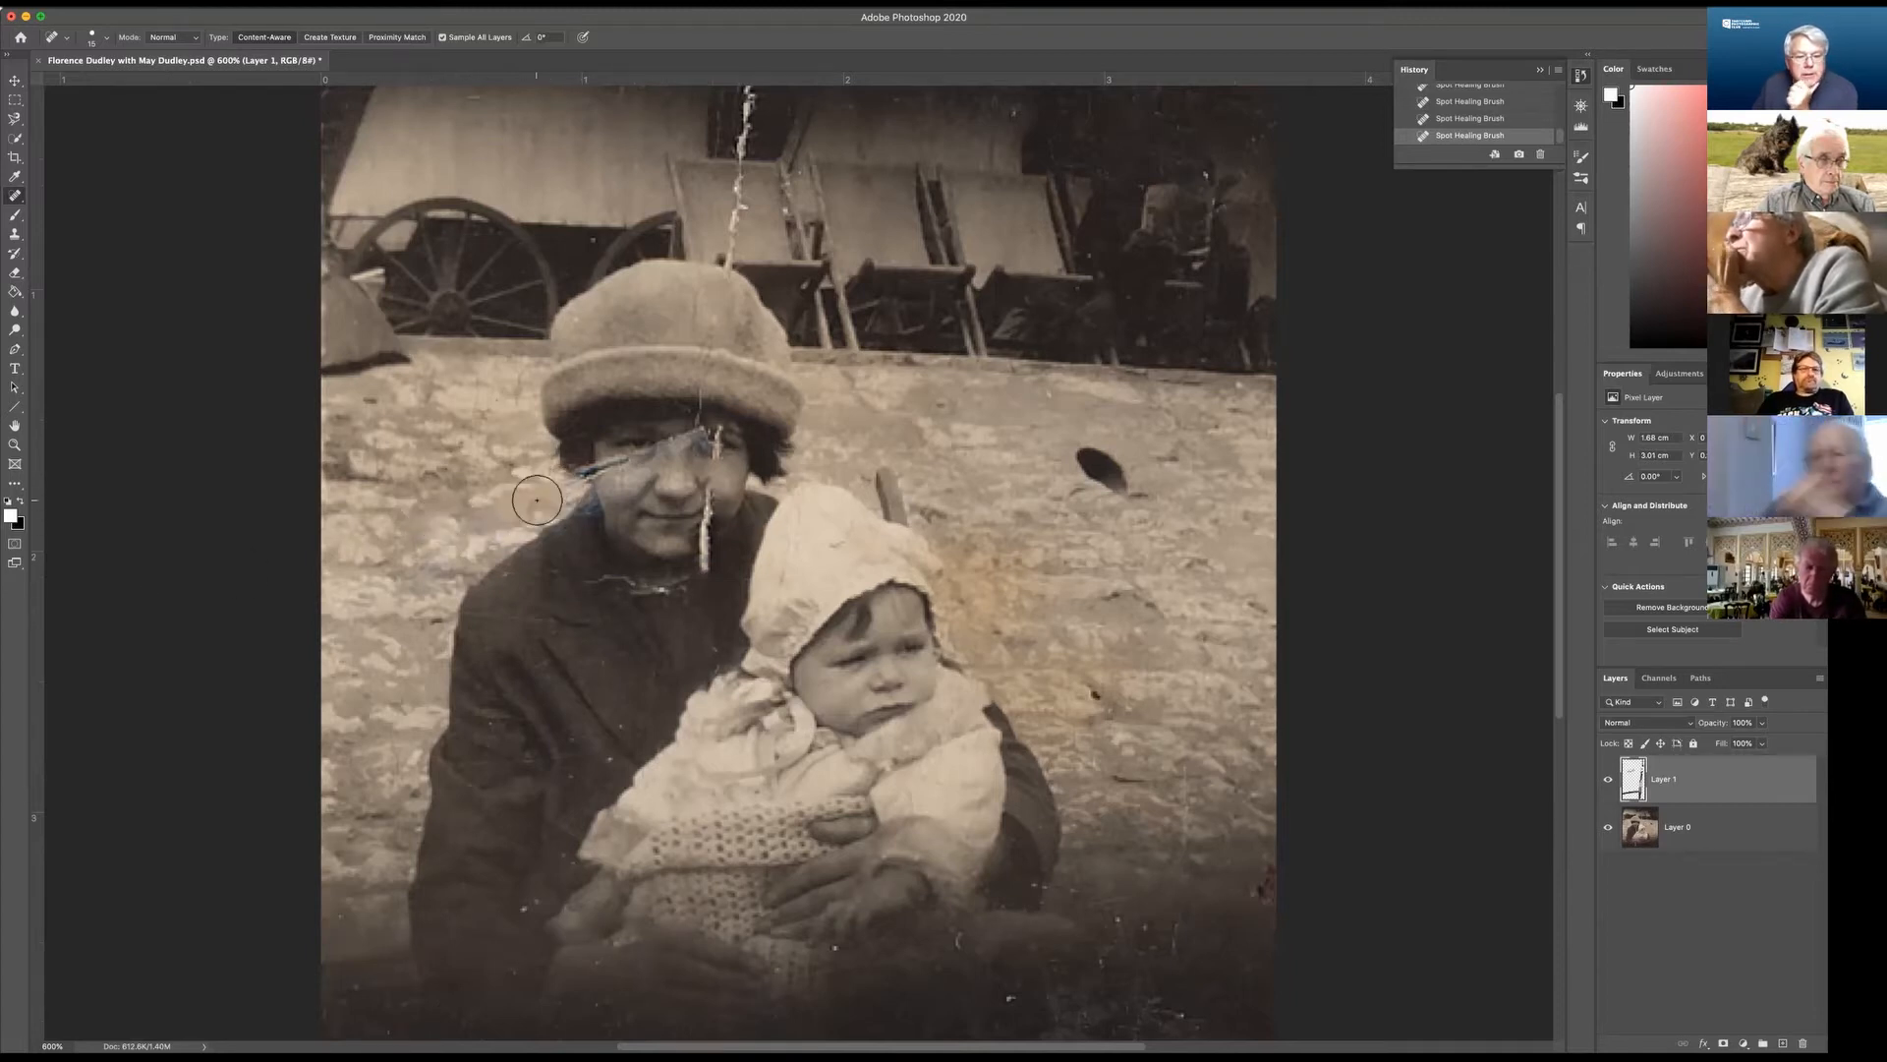
pyautogui.press('[')
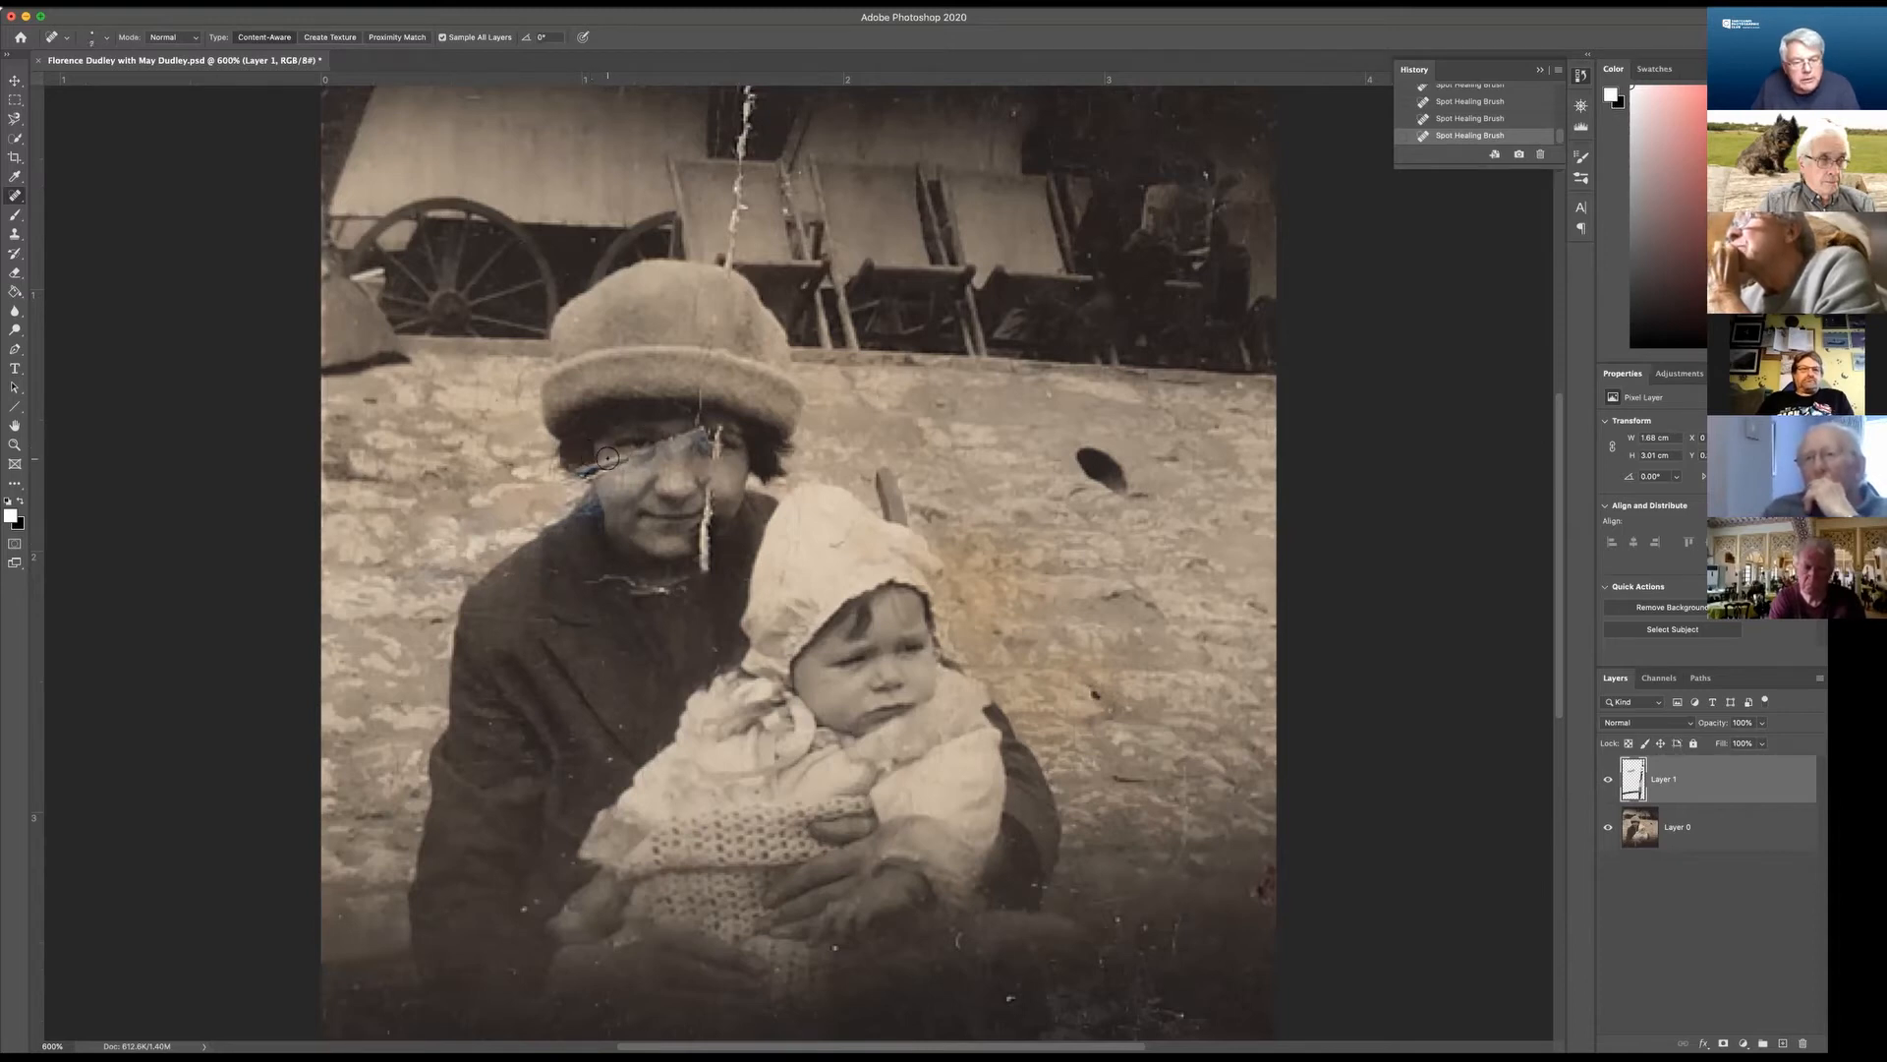
pyautogui.moveTo(620, 459); pyautogui.dragTo(598, 464)
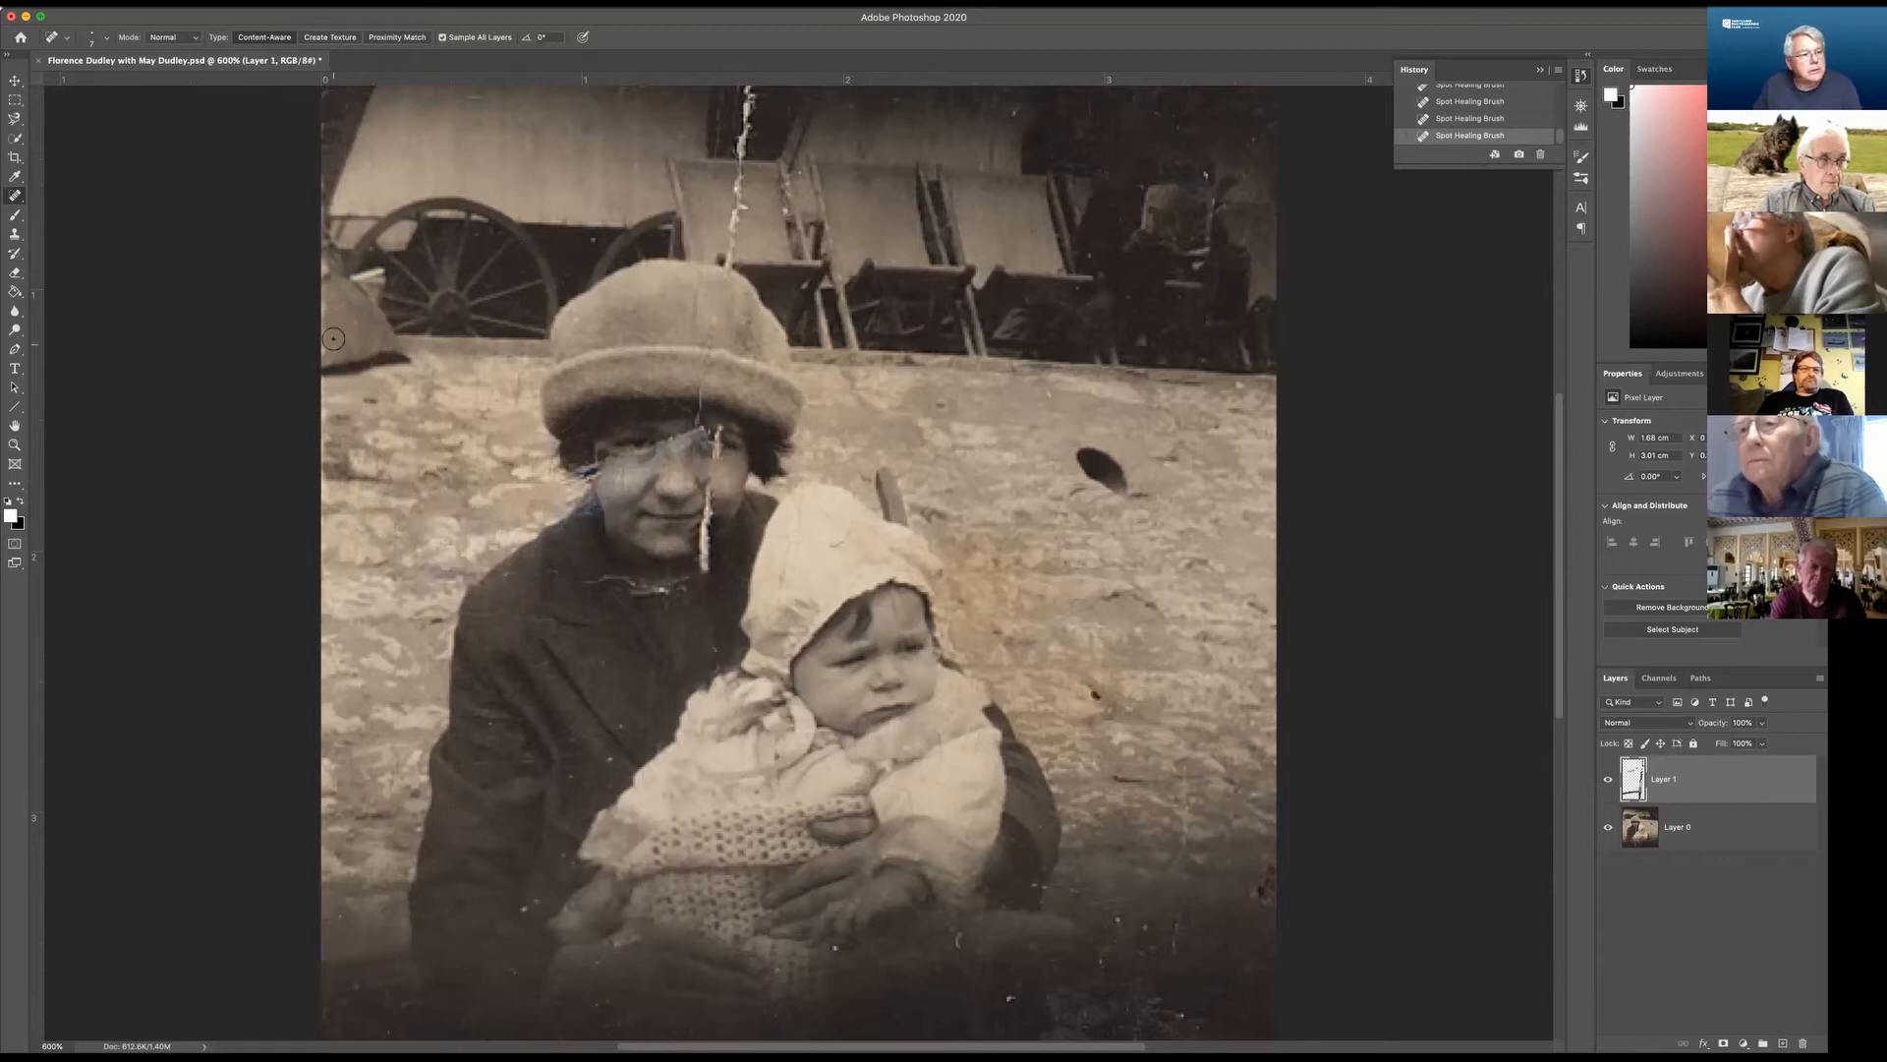
# Cover the scratches around the woman's eye and cheek using the Clone Stamp with a smaller brush.
pyautogui.click(14, 236)
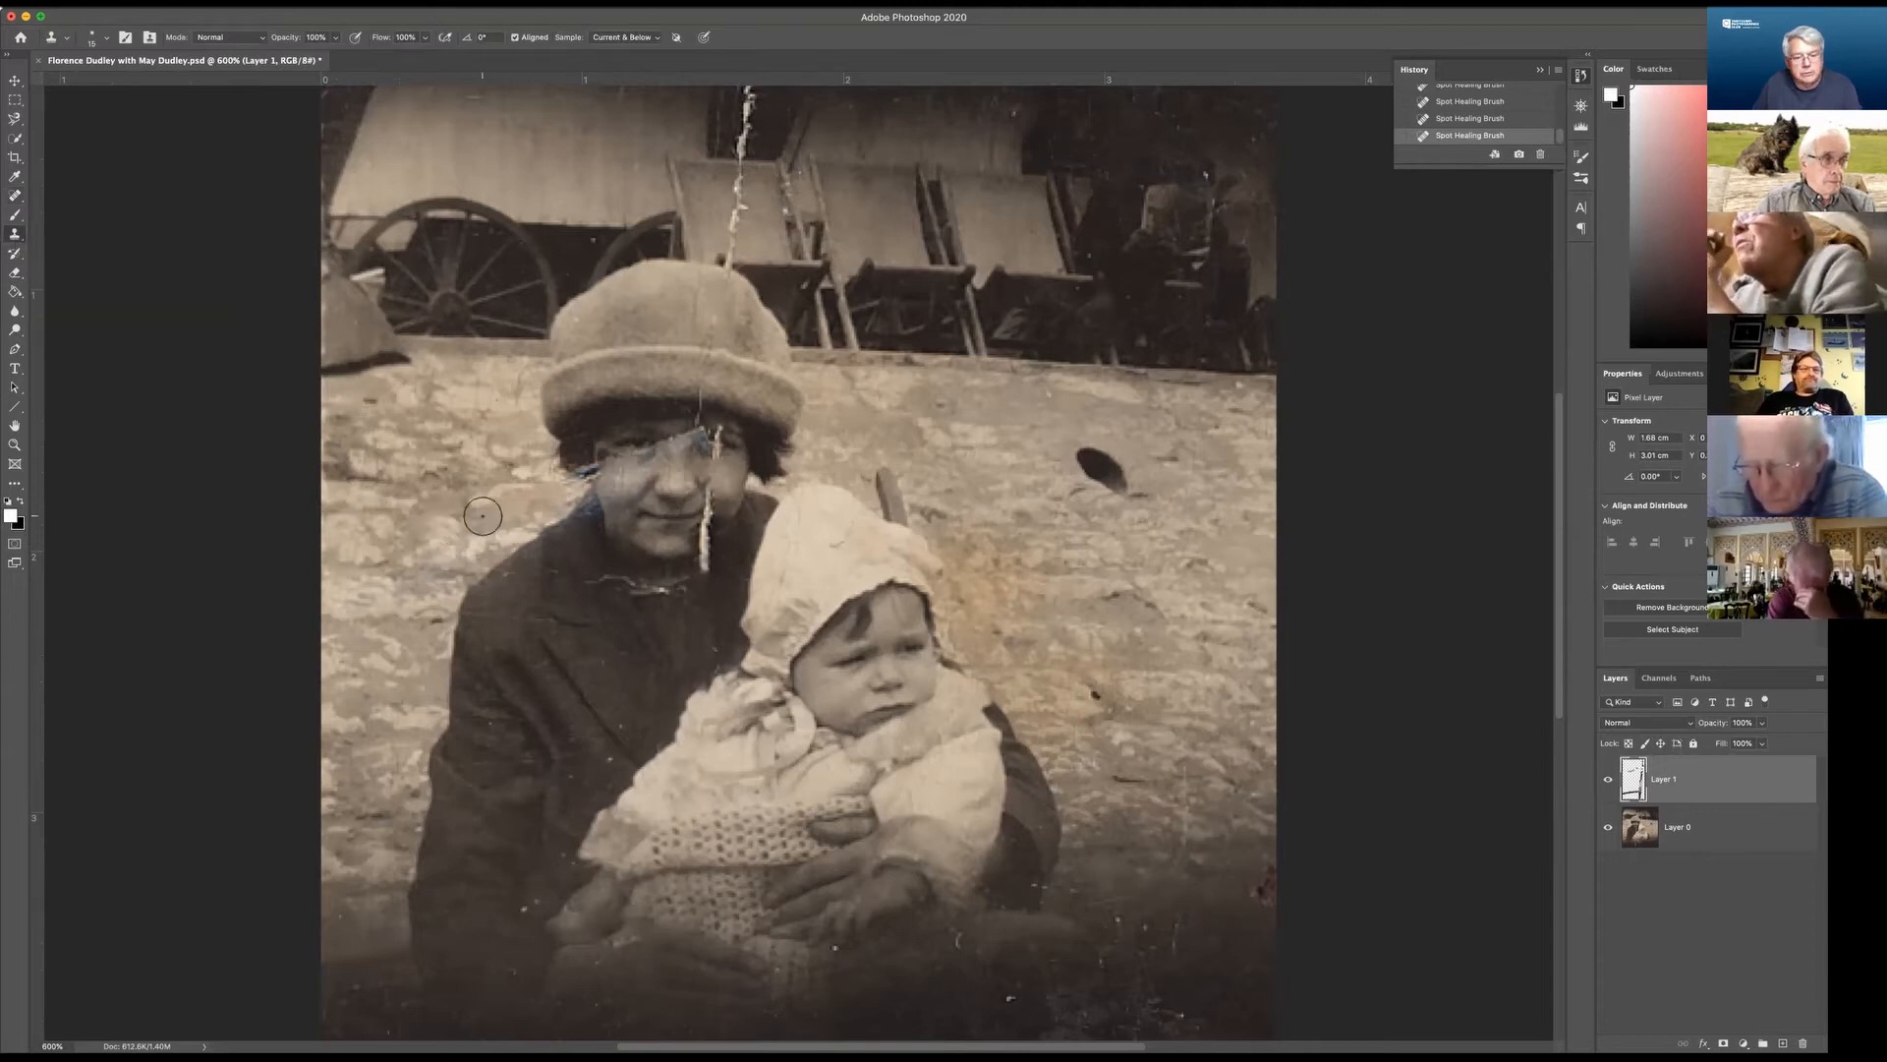
pyautogui.press('[')
pyautogui.press('[')
pyautogui.press('[')
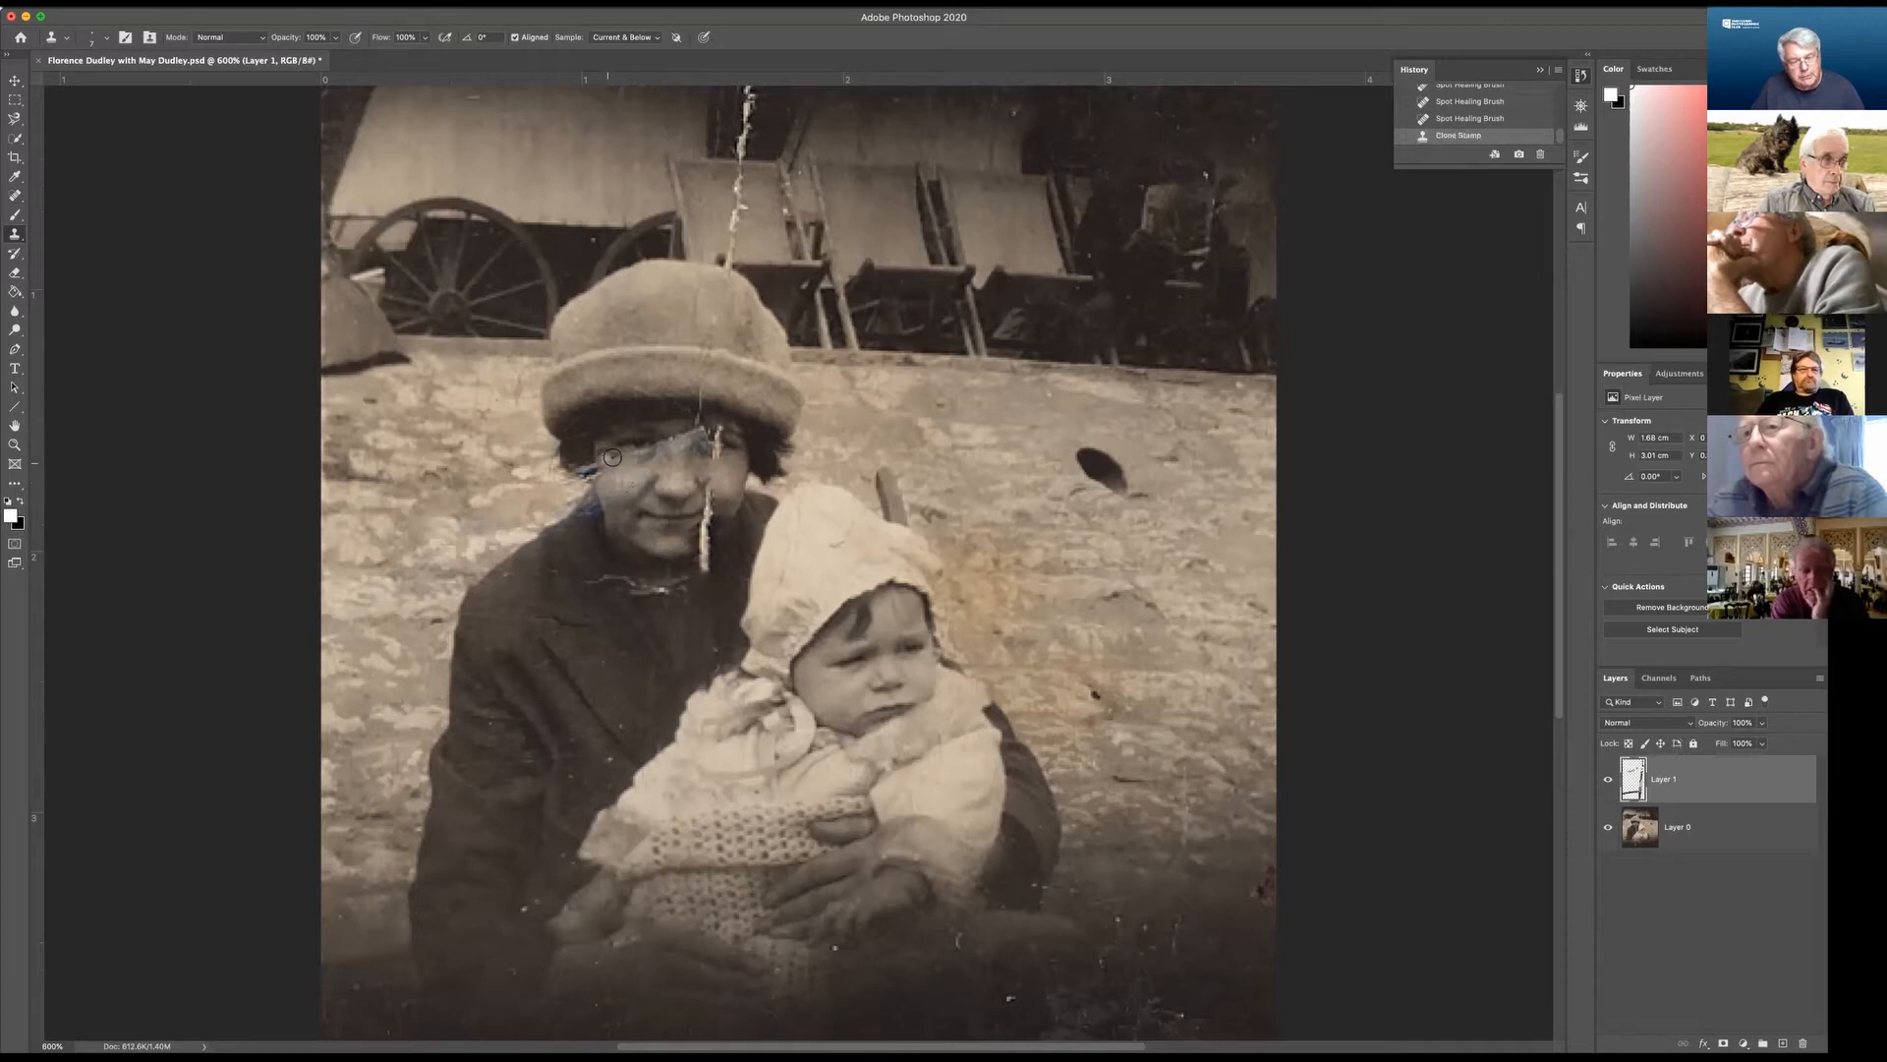
pyautogui.moveTo(612, 457); pyautogui.dragTo(612, 469)
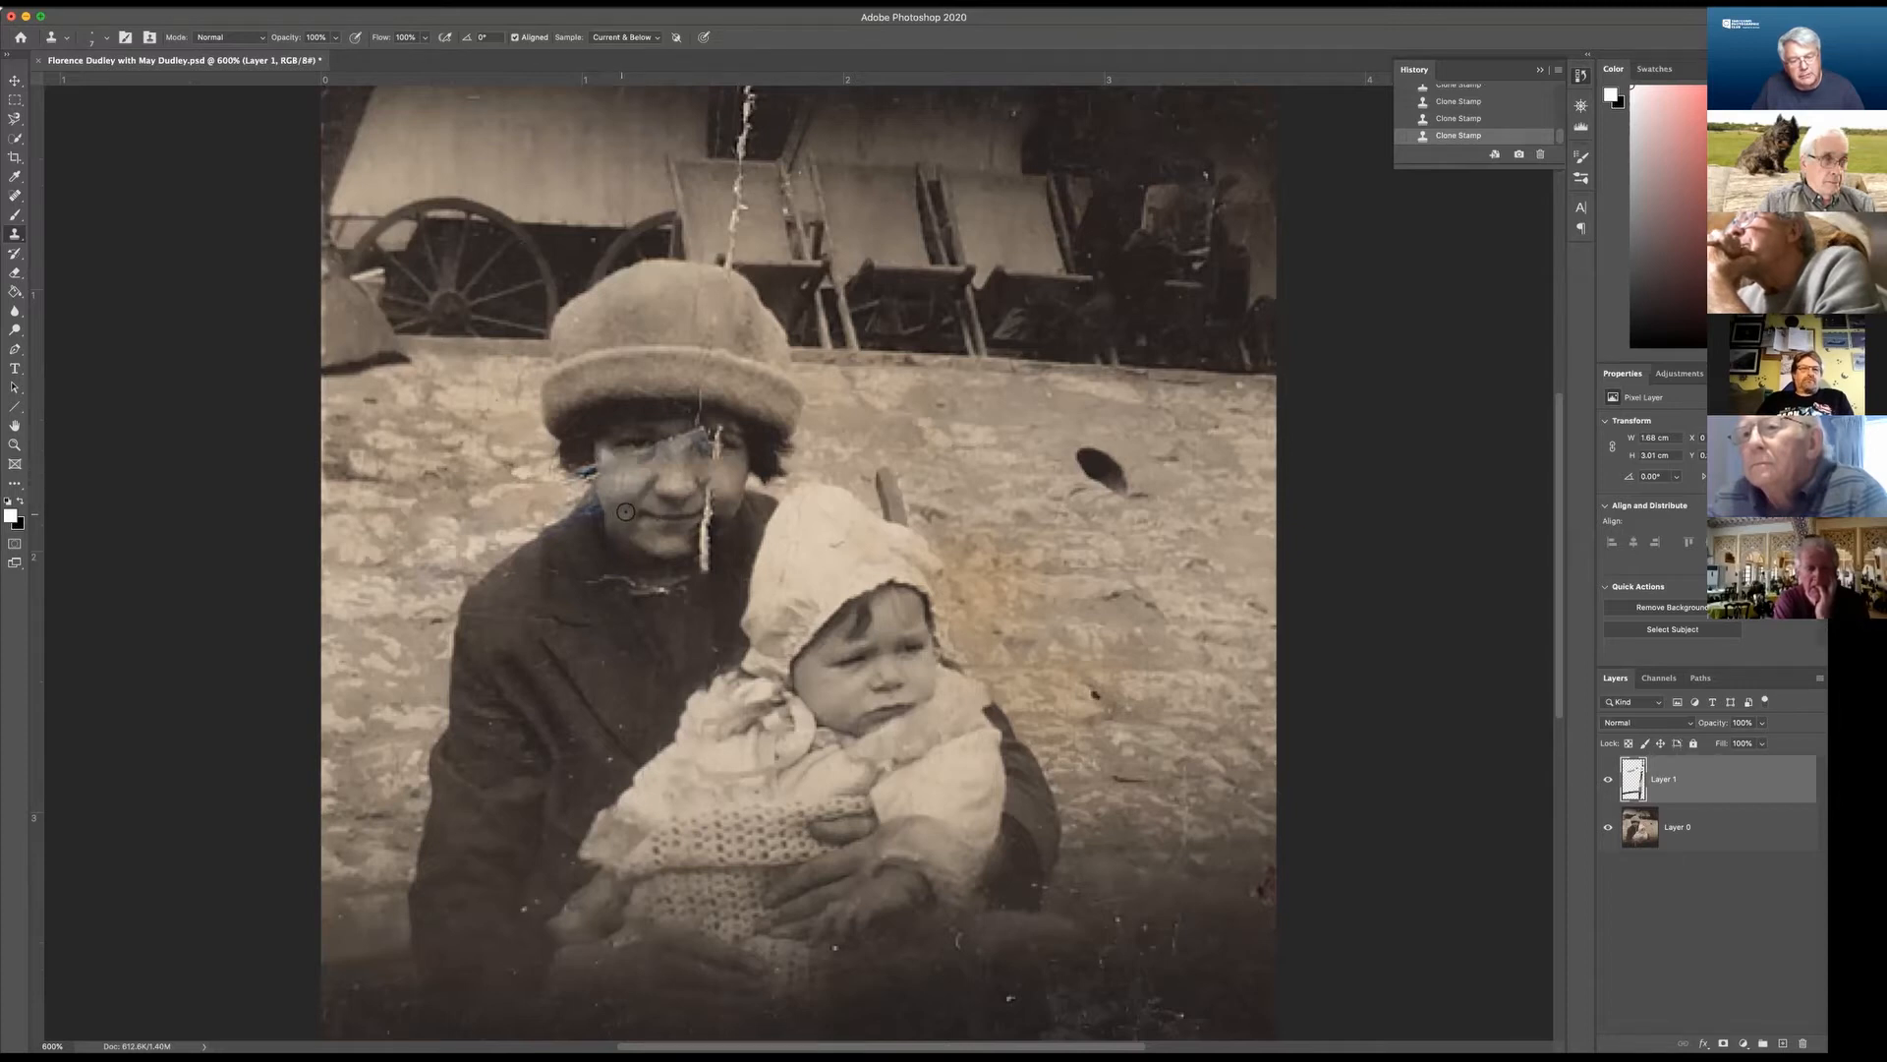
pyautogui.keyDown('alt'); pyautogui.click(730, 473); pyautogui.keyUp('alt')
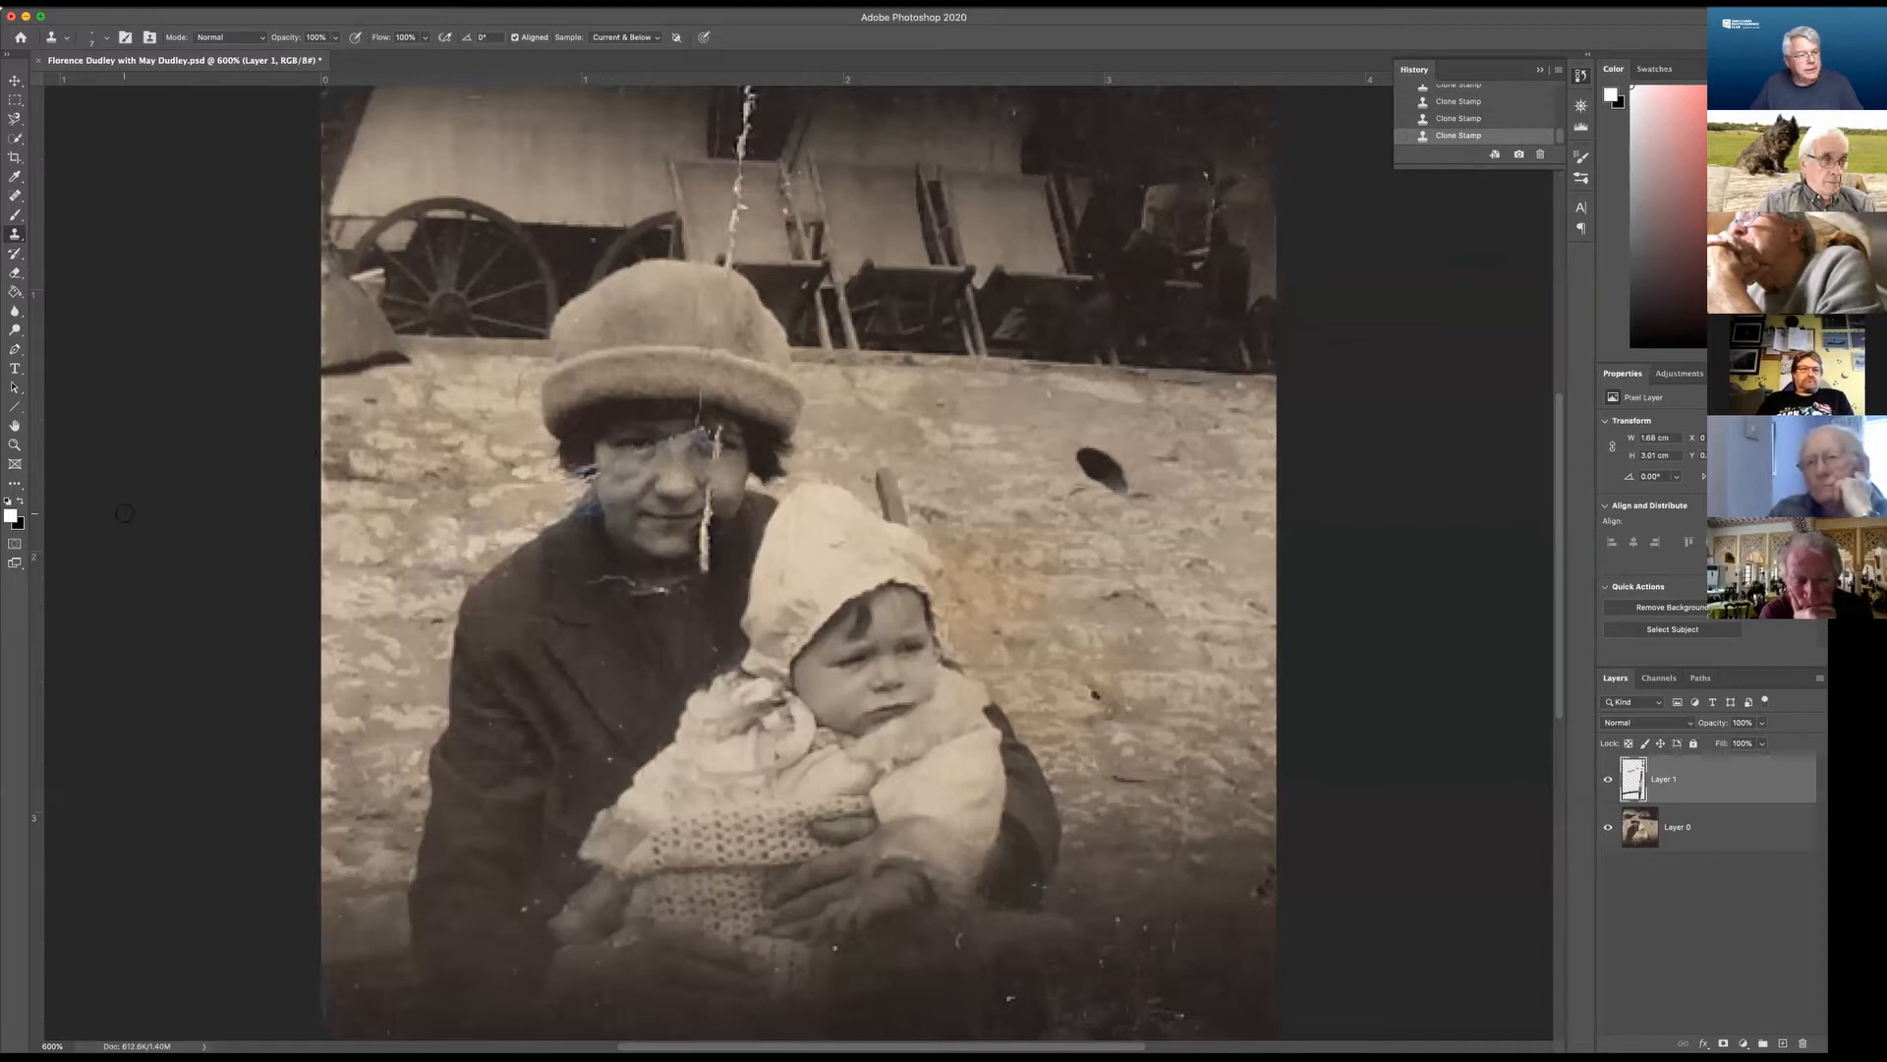
# Soften the retouched skin on the woman's cheek with a small Blur tool brush.
pyautogui.click(13, 313)
pyautogui.press('[')
pyautogui.press('[')
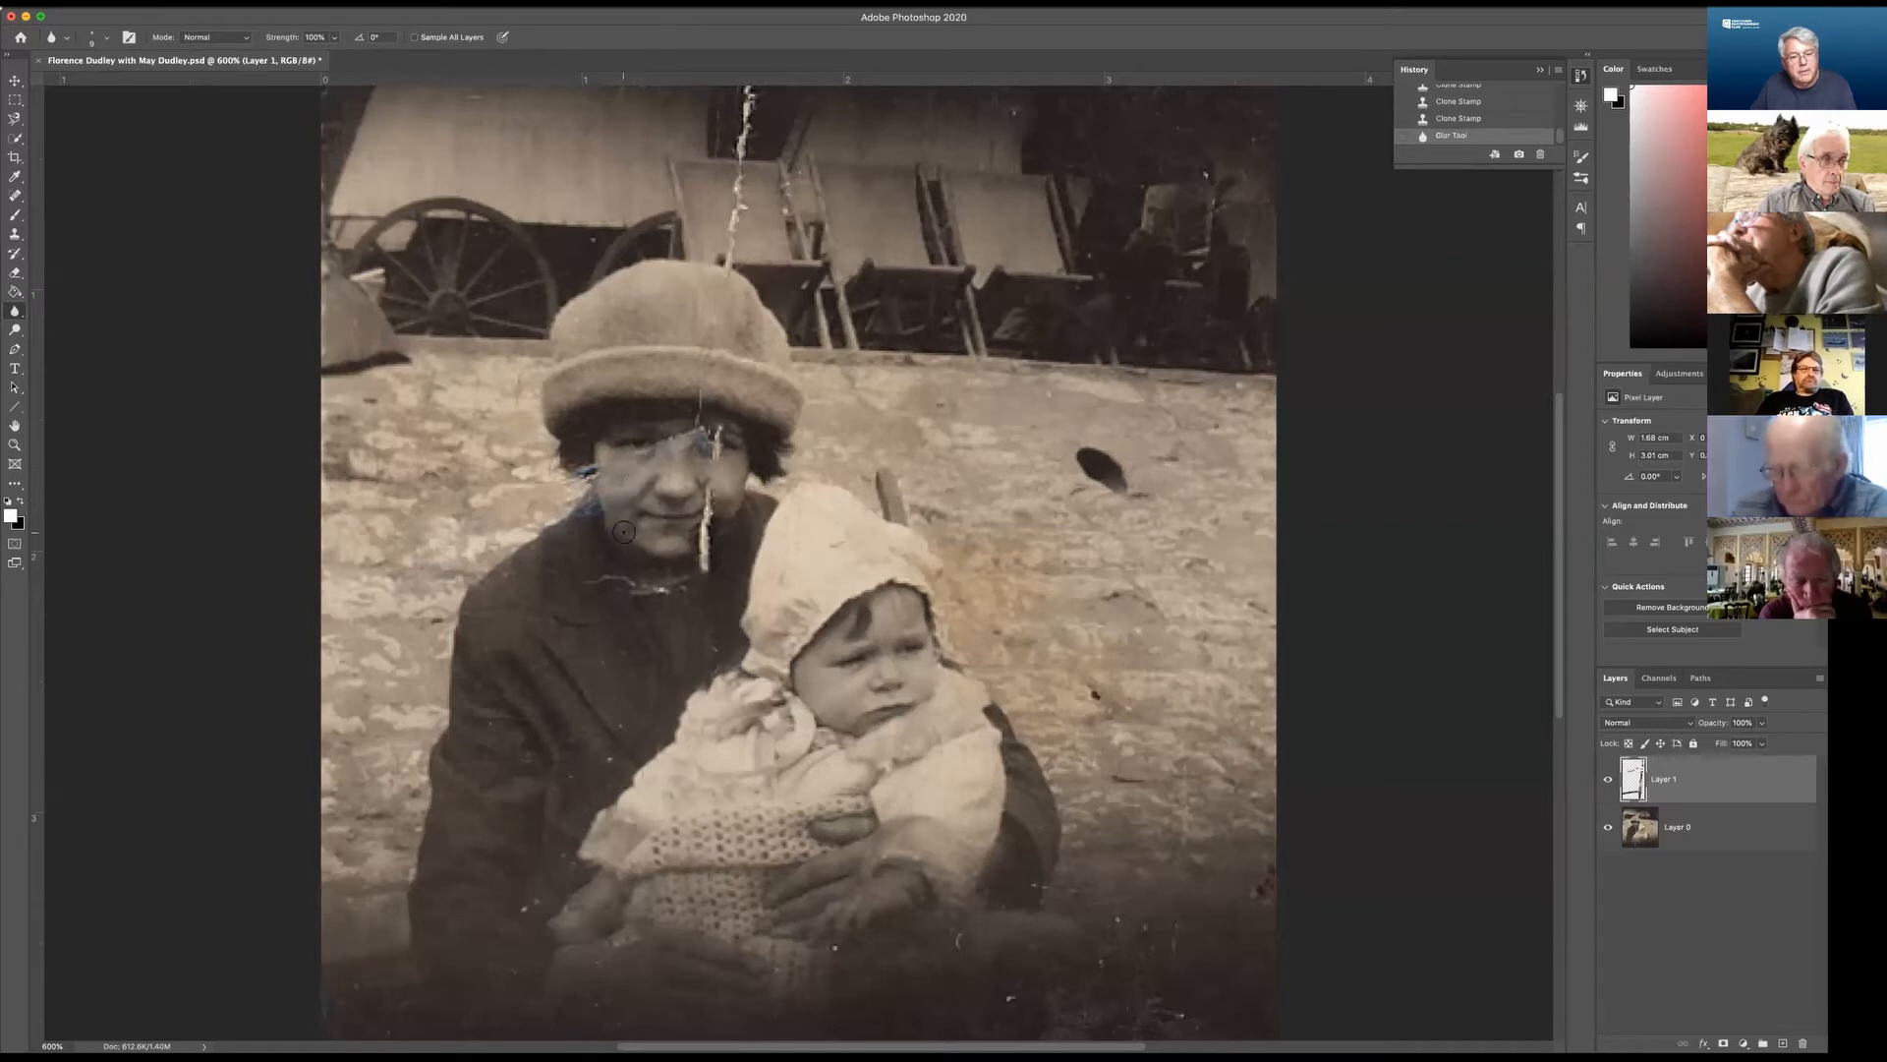
# Even out the retouched skin on the woman's cheek beside the nose with the Healing Brush.
pyautogui.click(16, 195)
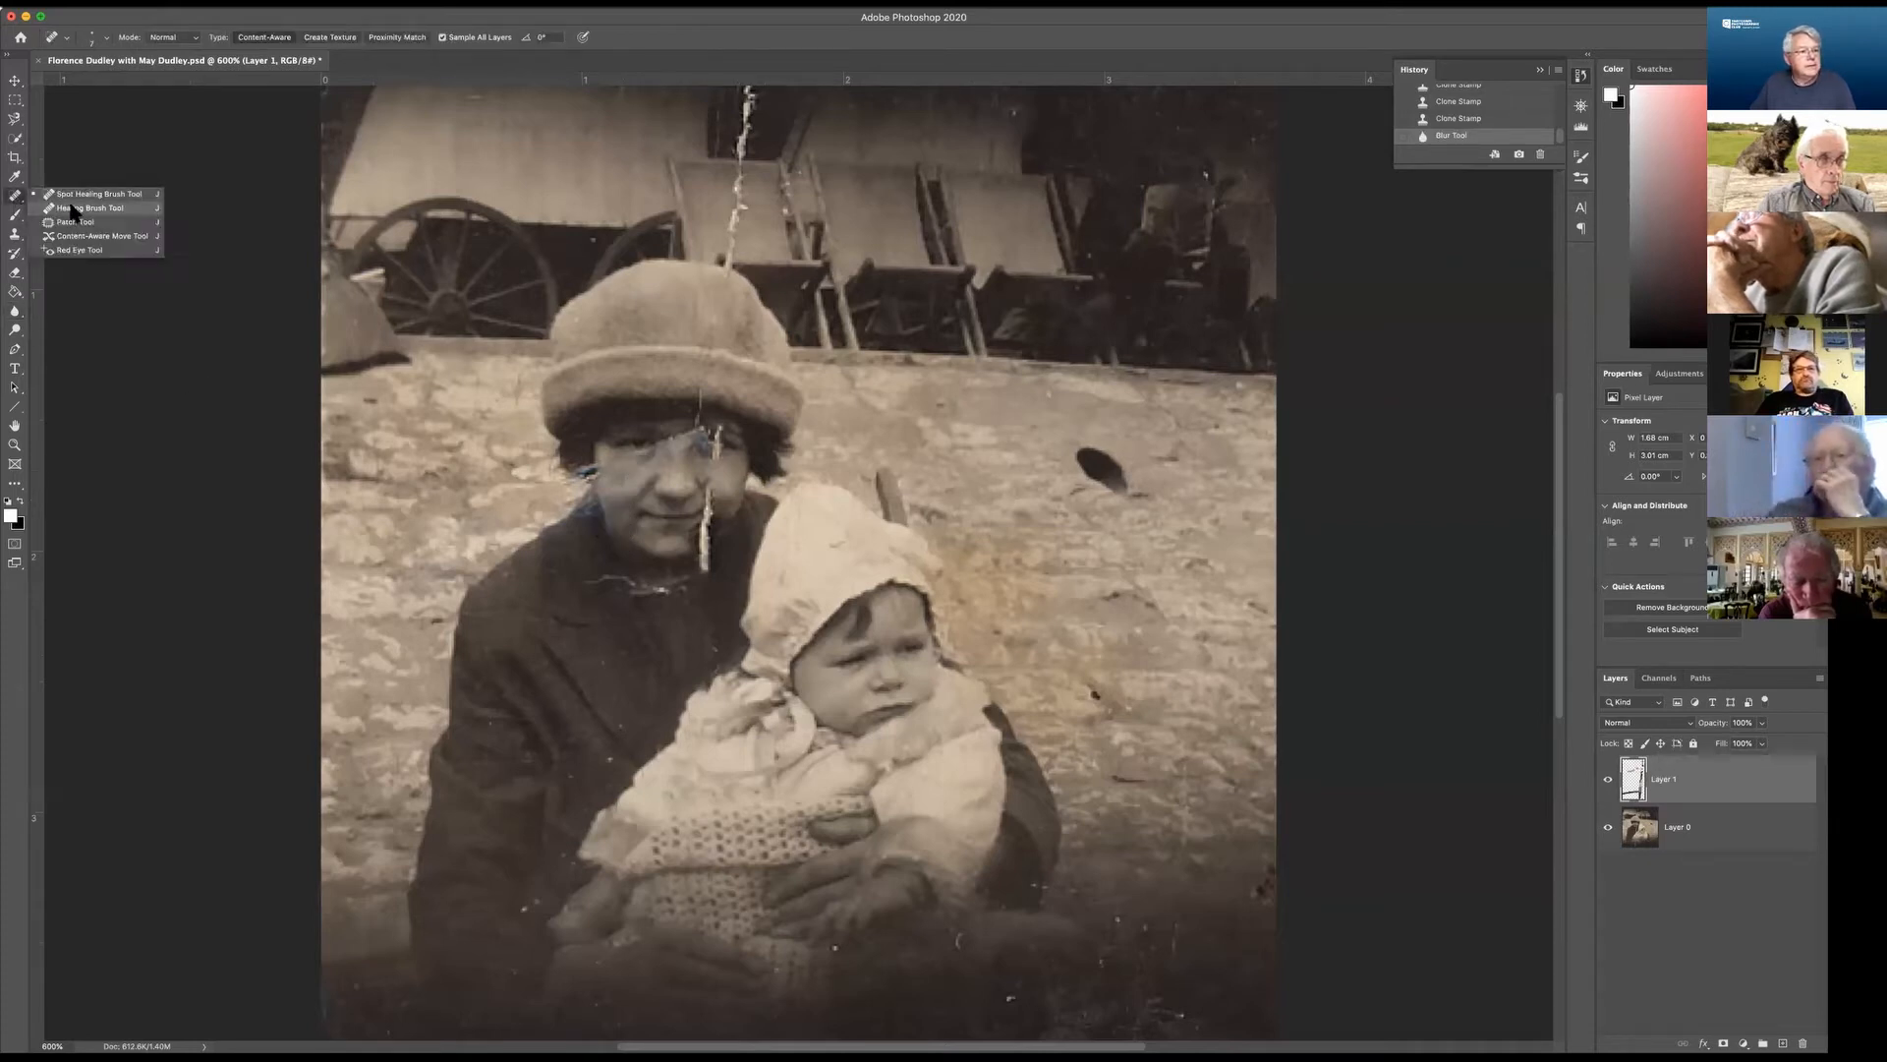
pyautogui.click(75, 208)
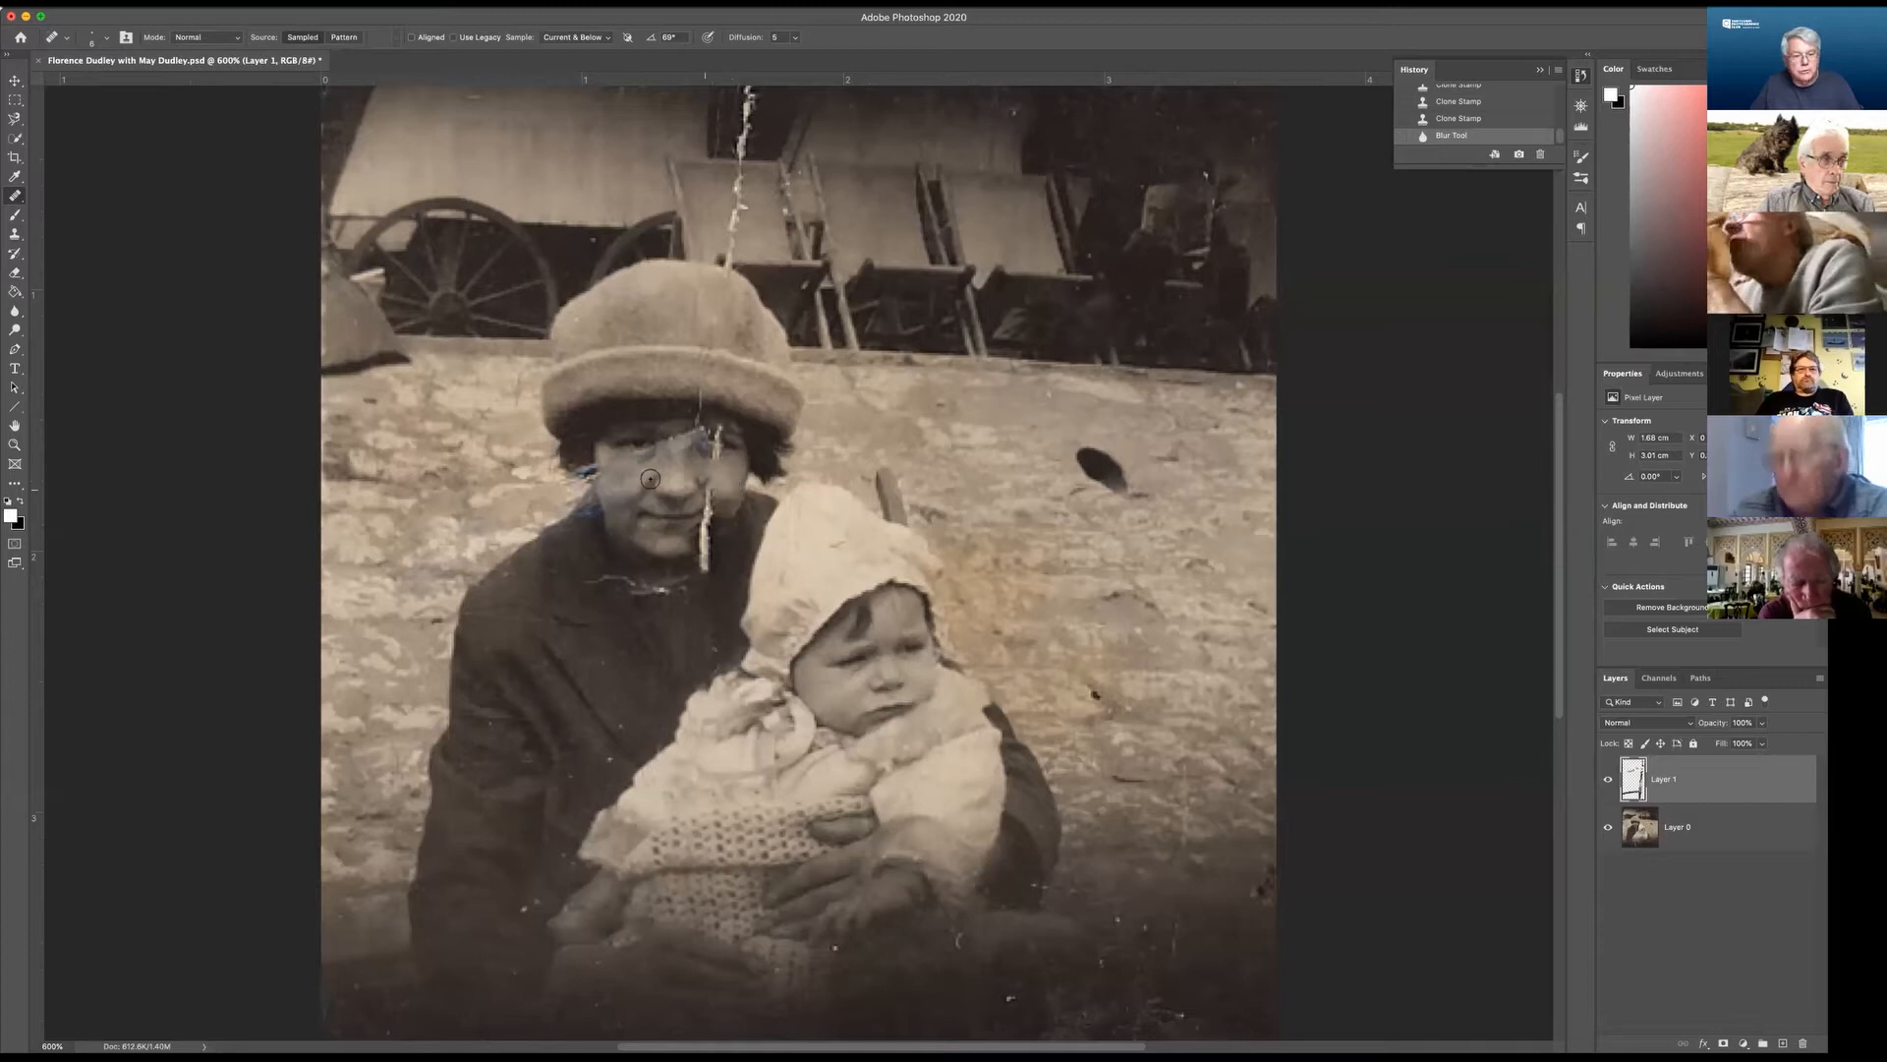
pyautogui.moveTo(626, 479); pyautogui.dragTo(644, 467)
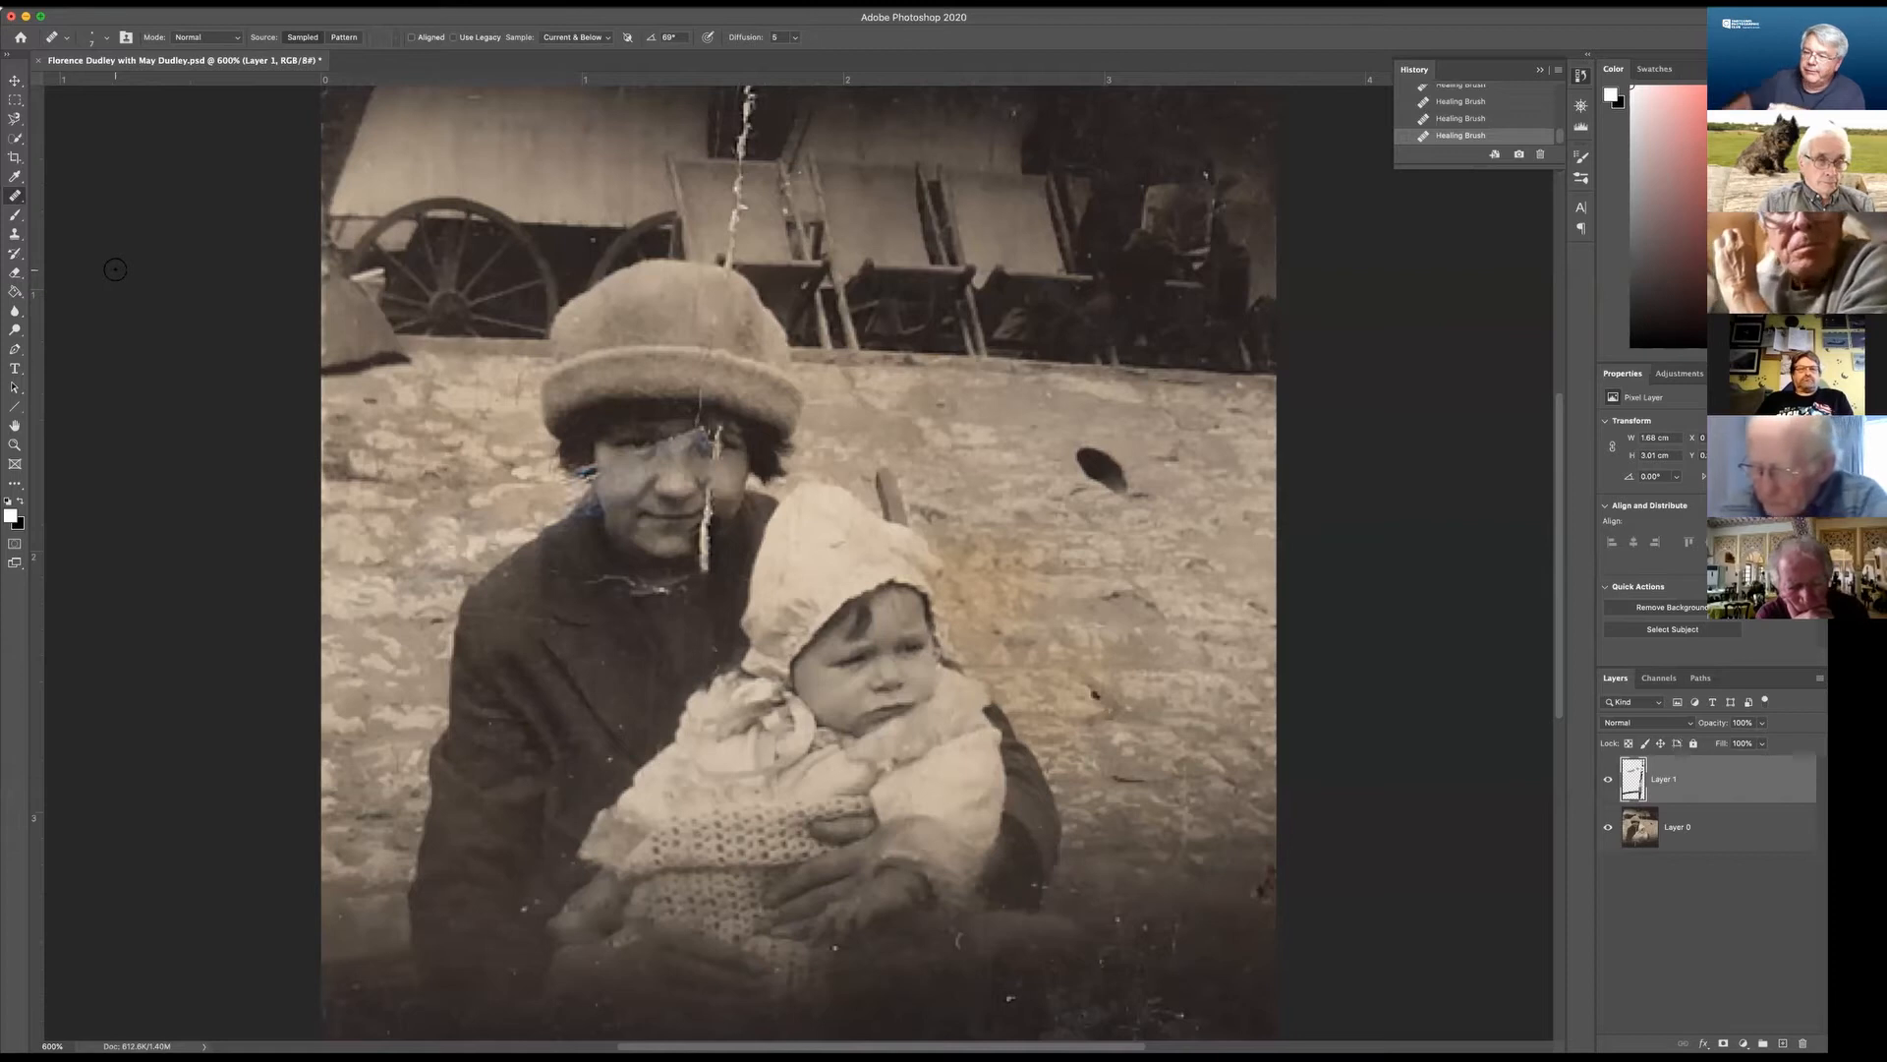
# Rebuild the woman's creased eye by cloning her other eye over it with the Clone Stamp.
pyautogui.scroll(-3, 115, 270)
pyautogui.scroll(2, 670, 458)
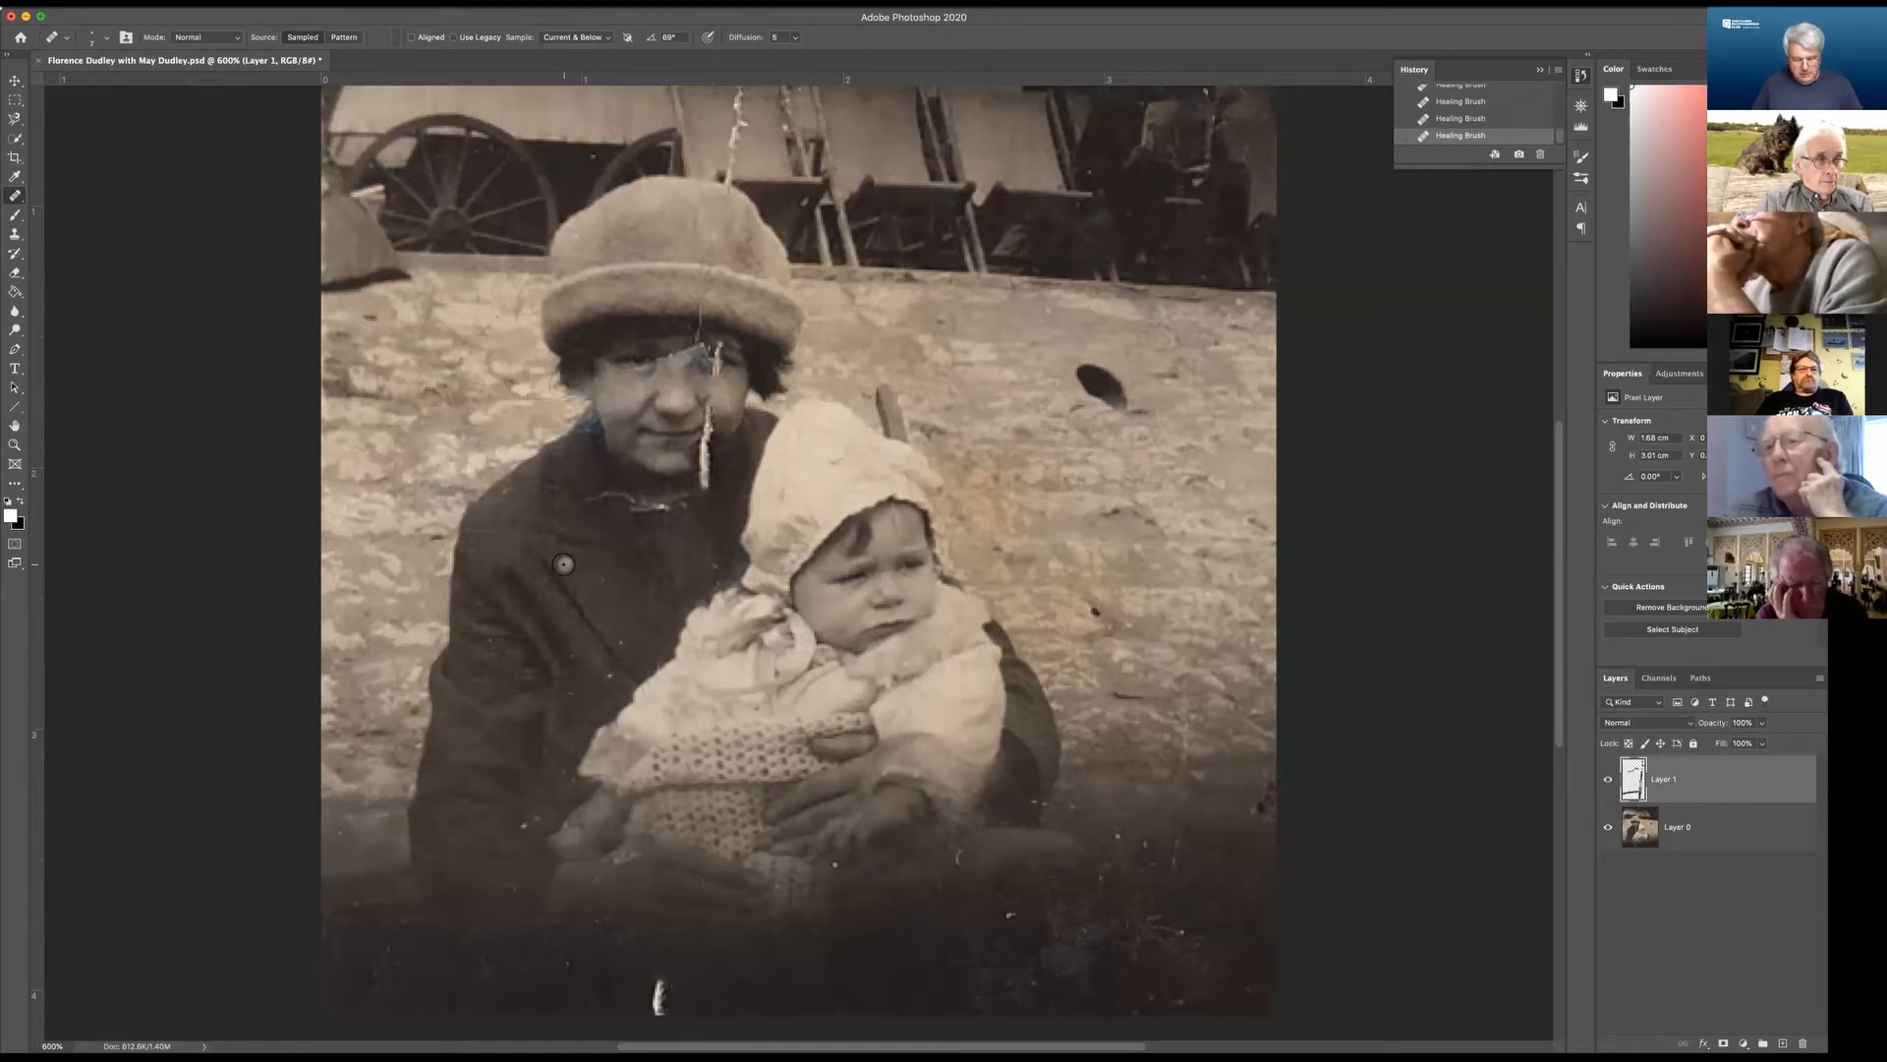
pyautogui.scroll(5, 568, 572)
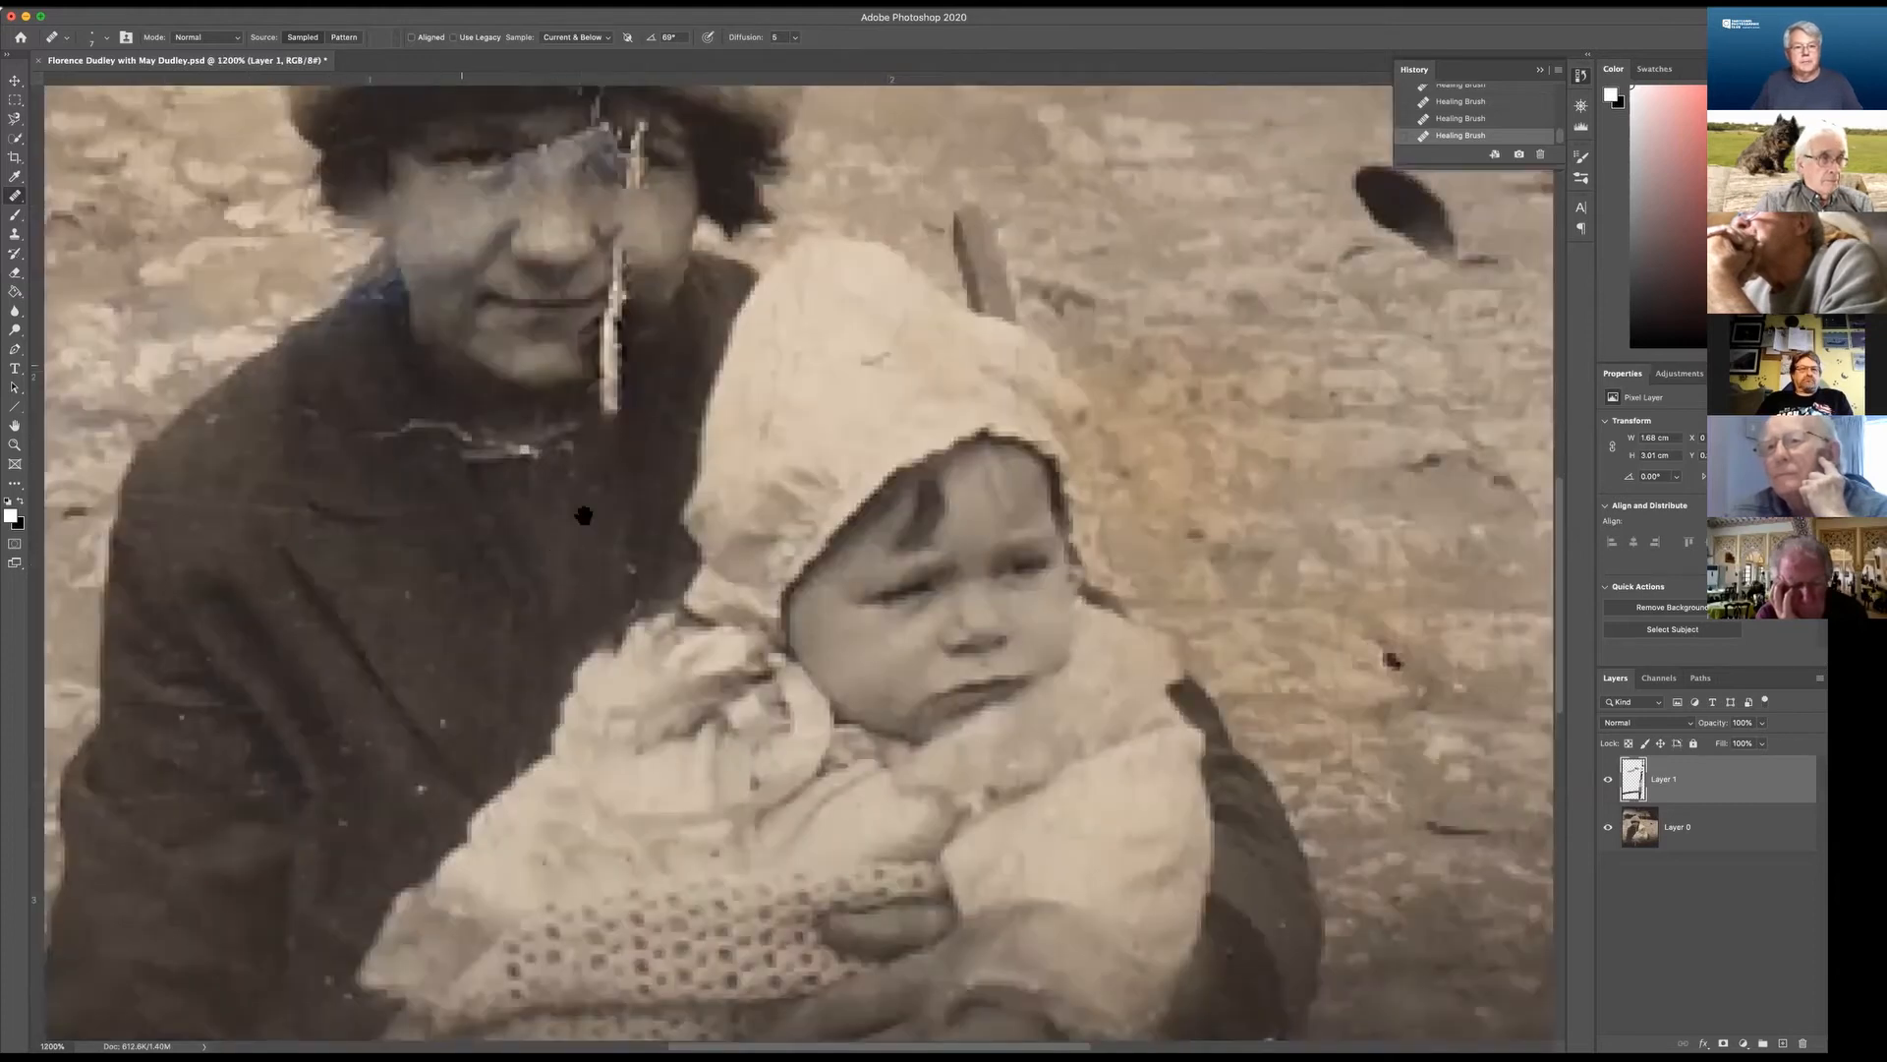
pyautogui.moveTo(461, 366); pyautogui.dragTo(630, 563)
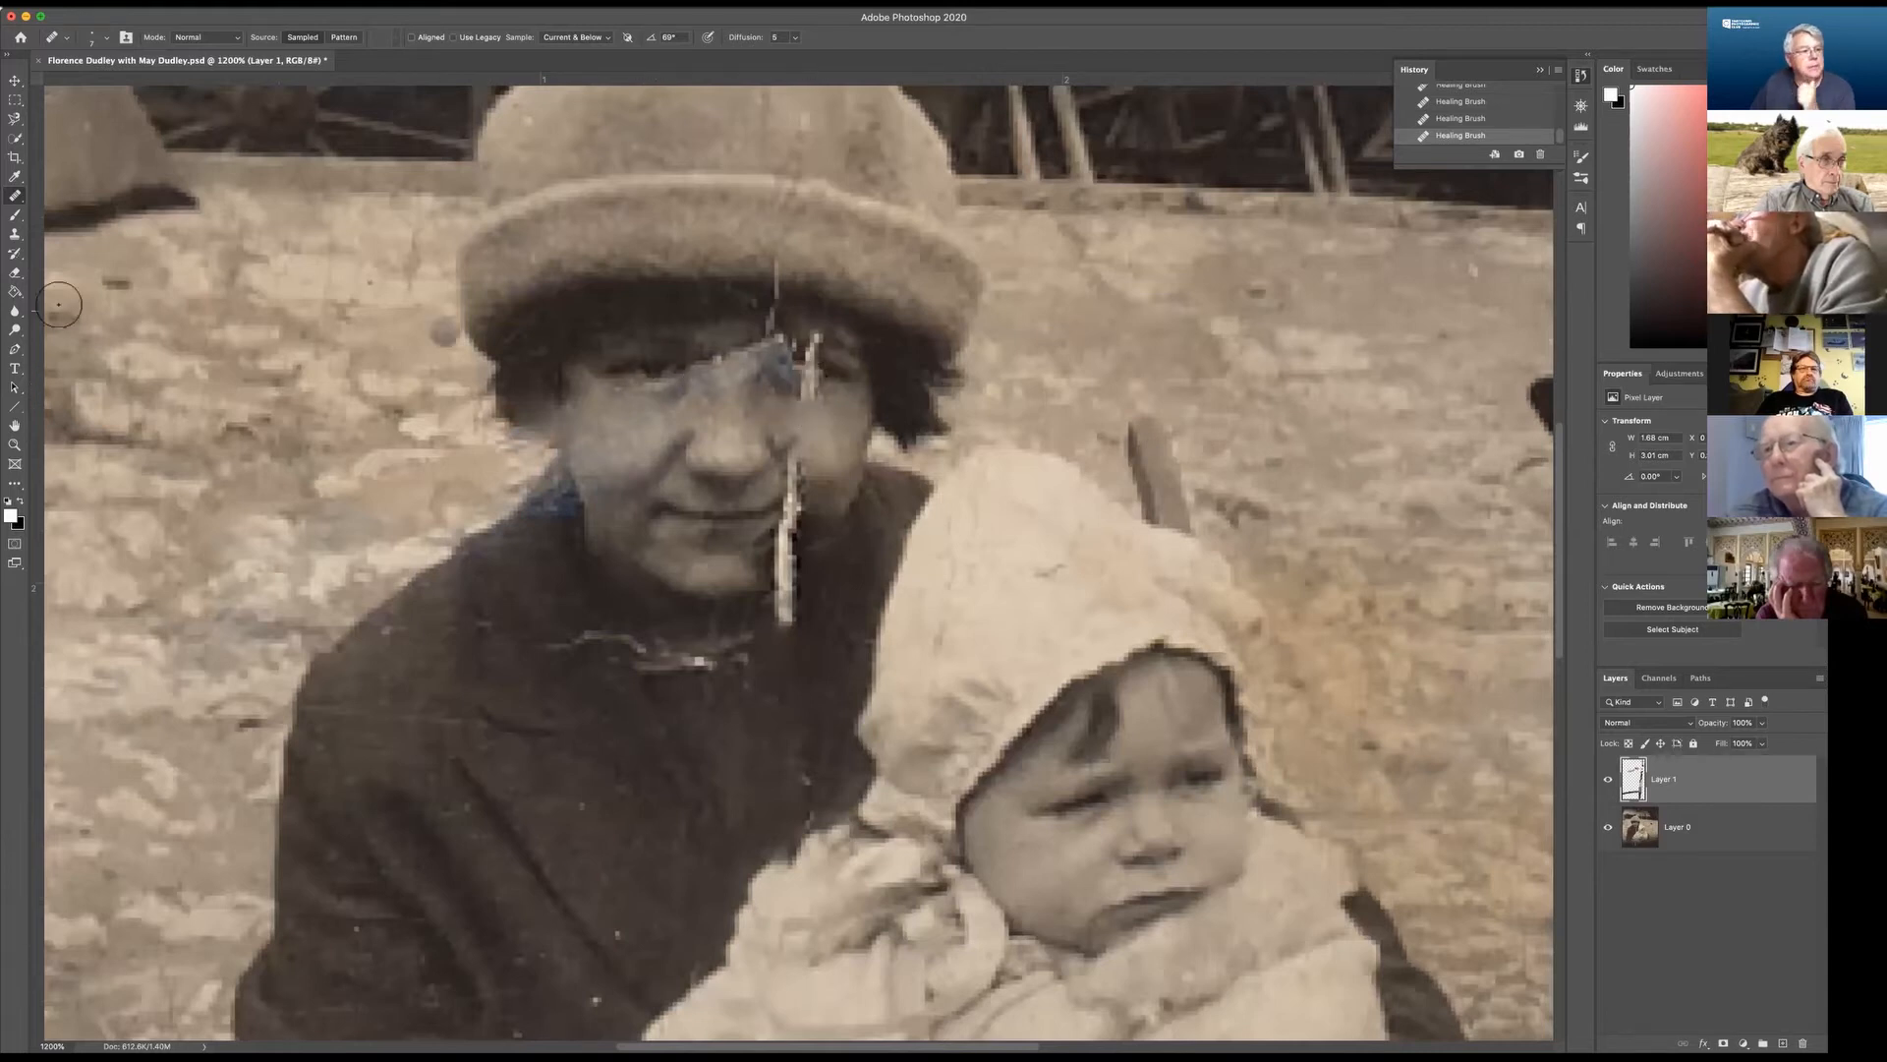
pyautogui.click(15, 236)
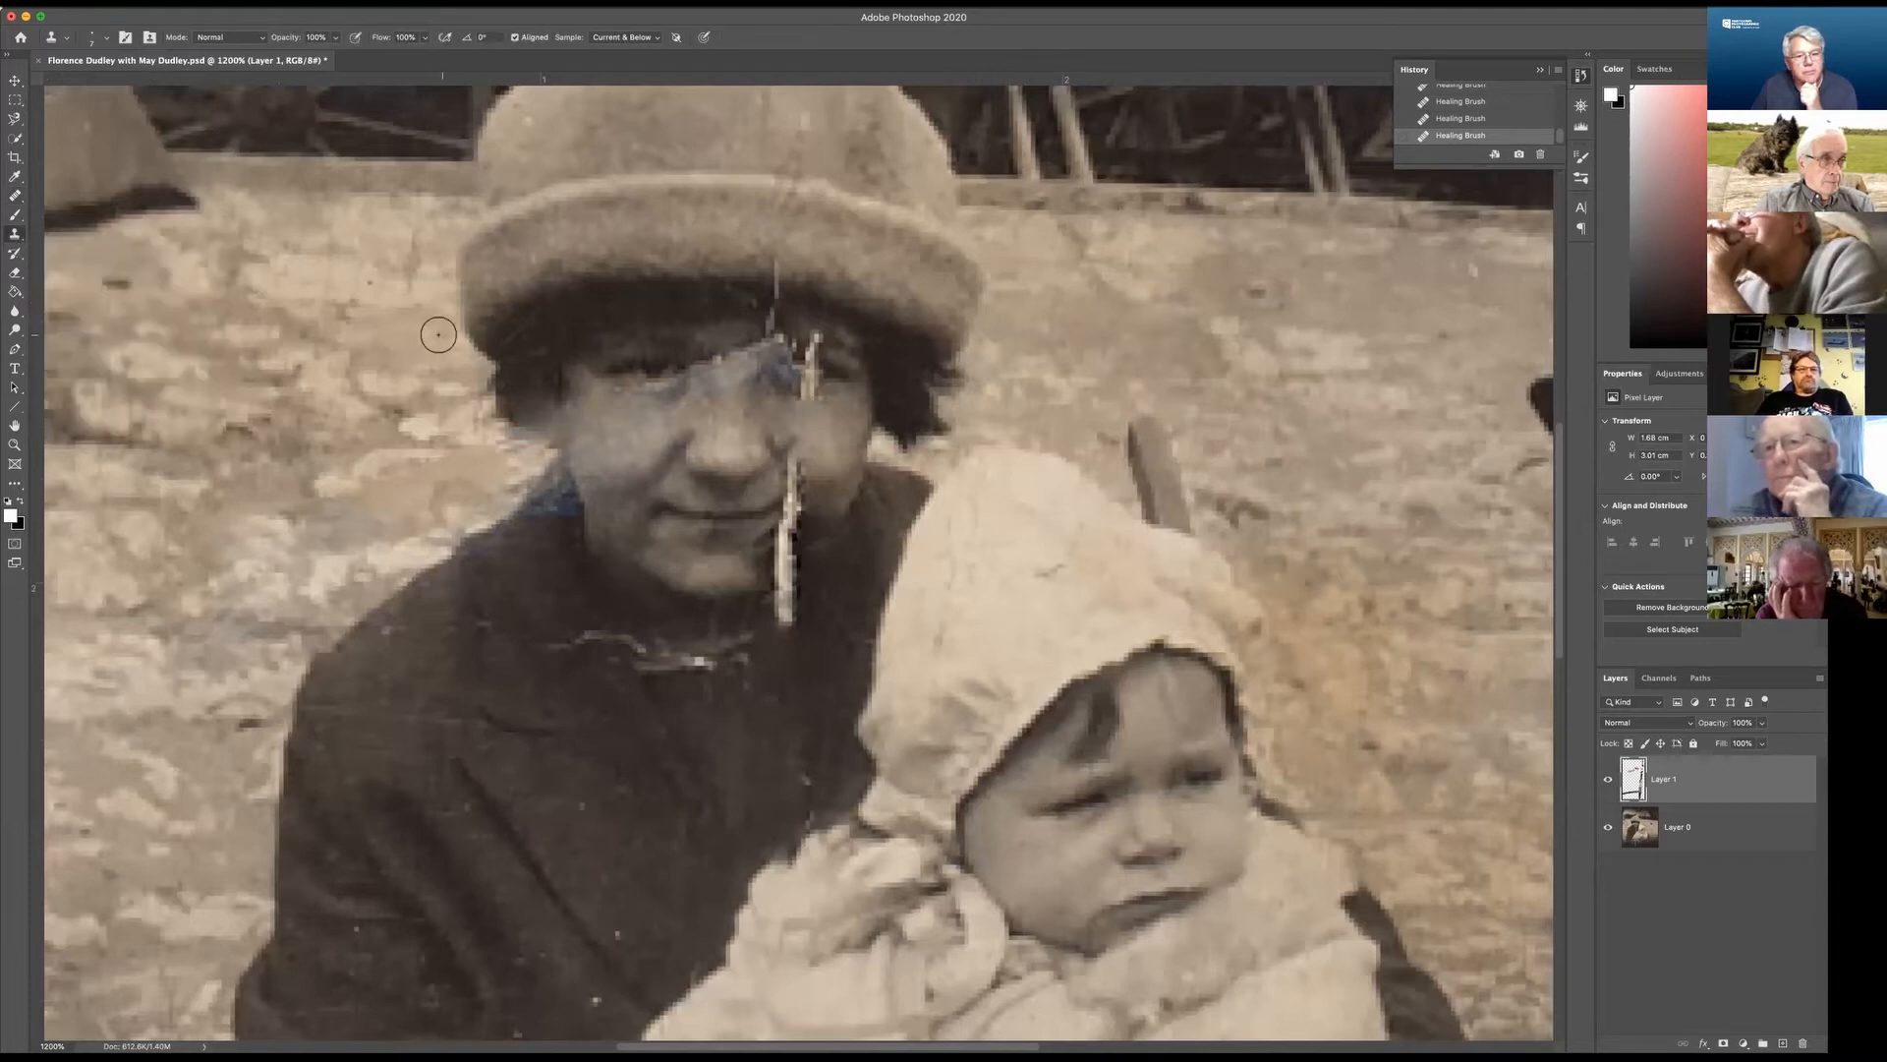
pyautogui.keyDown('alt'); pyautogui.click(632, 373); pyautogui.keyUp('alt')
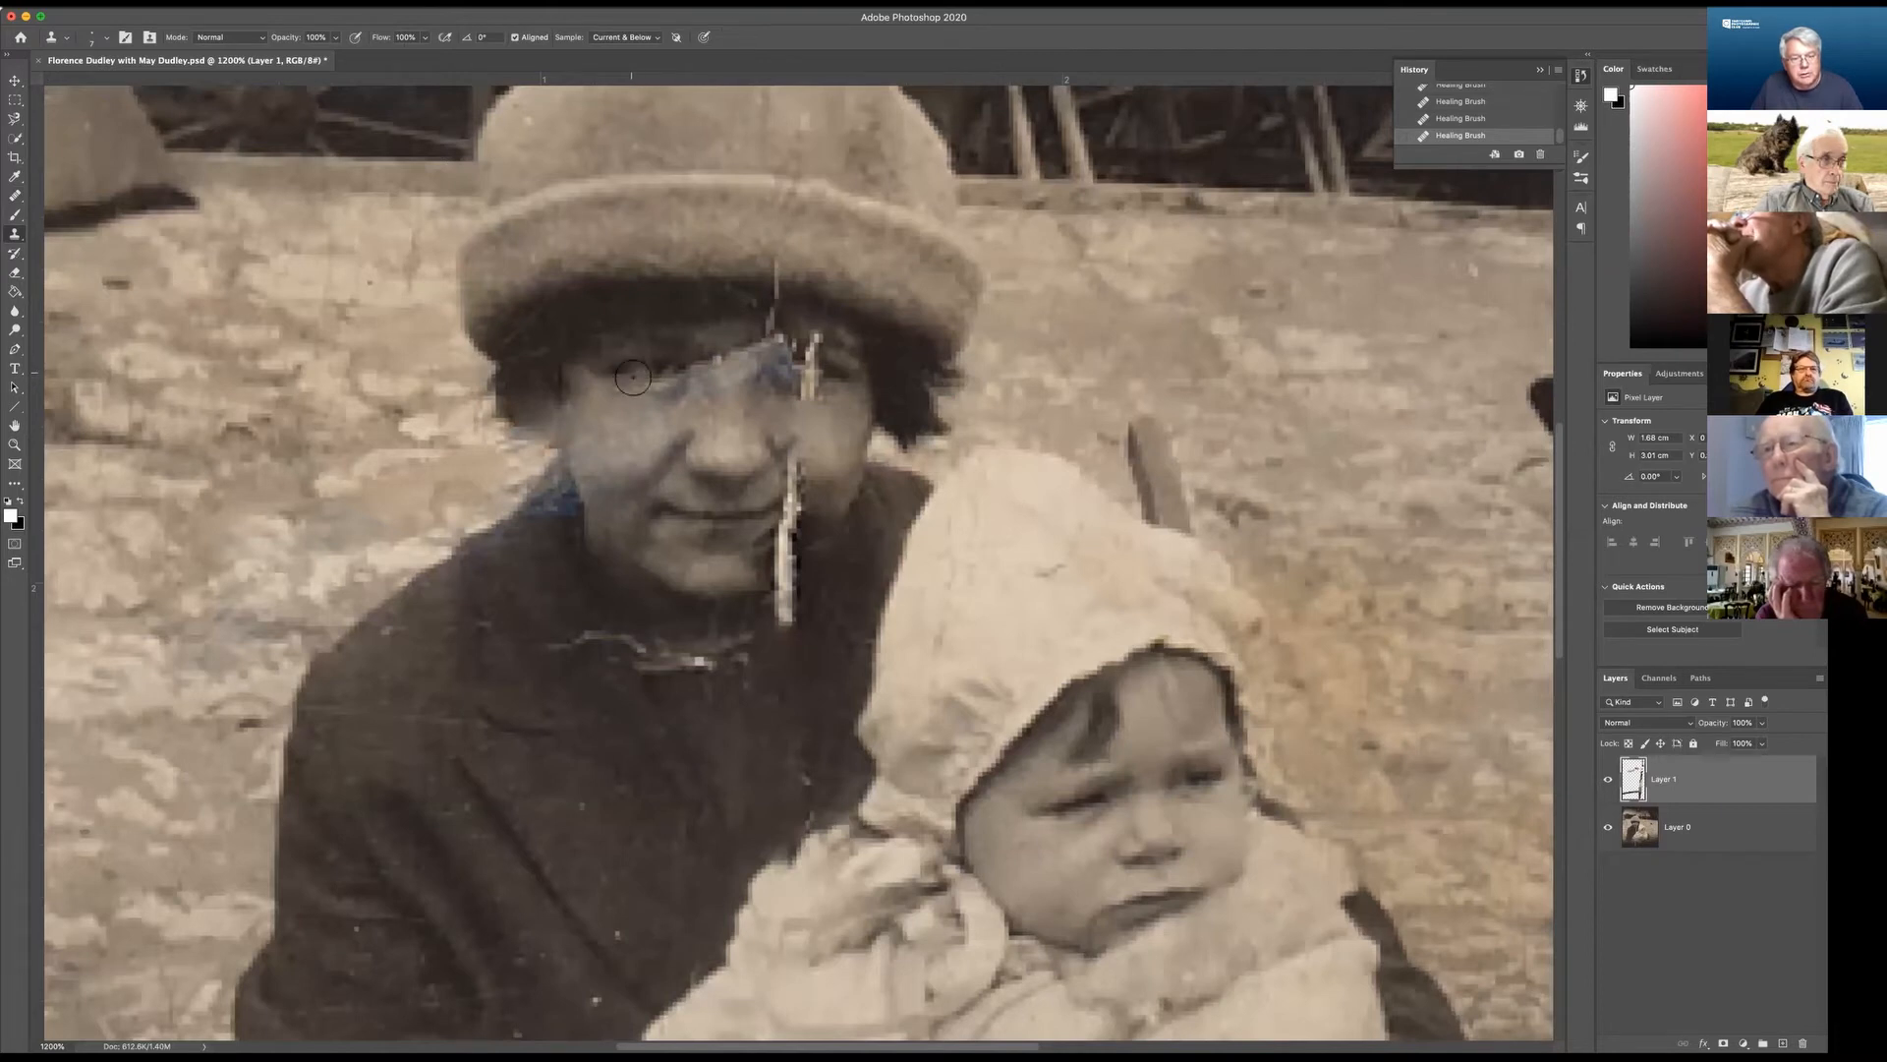
pyautogui.keyDown('alt'); pyautogui.click(634, 371); pyautogui.keyUp('alt')
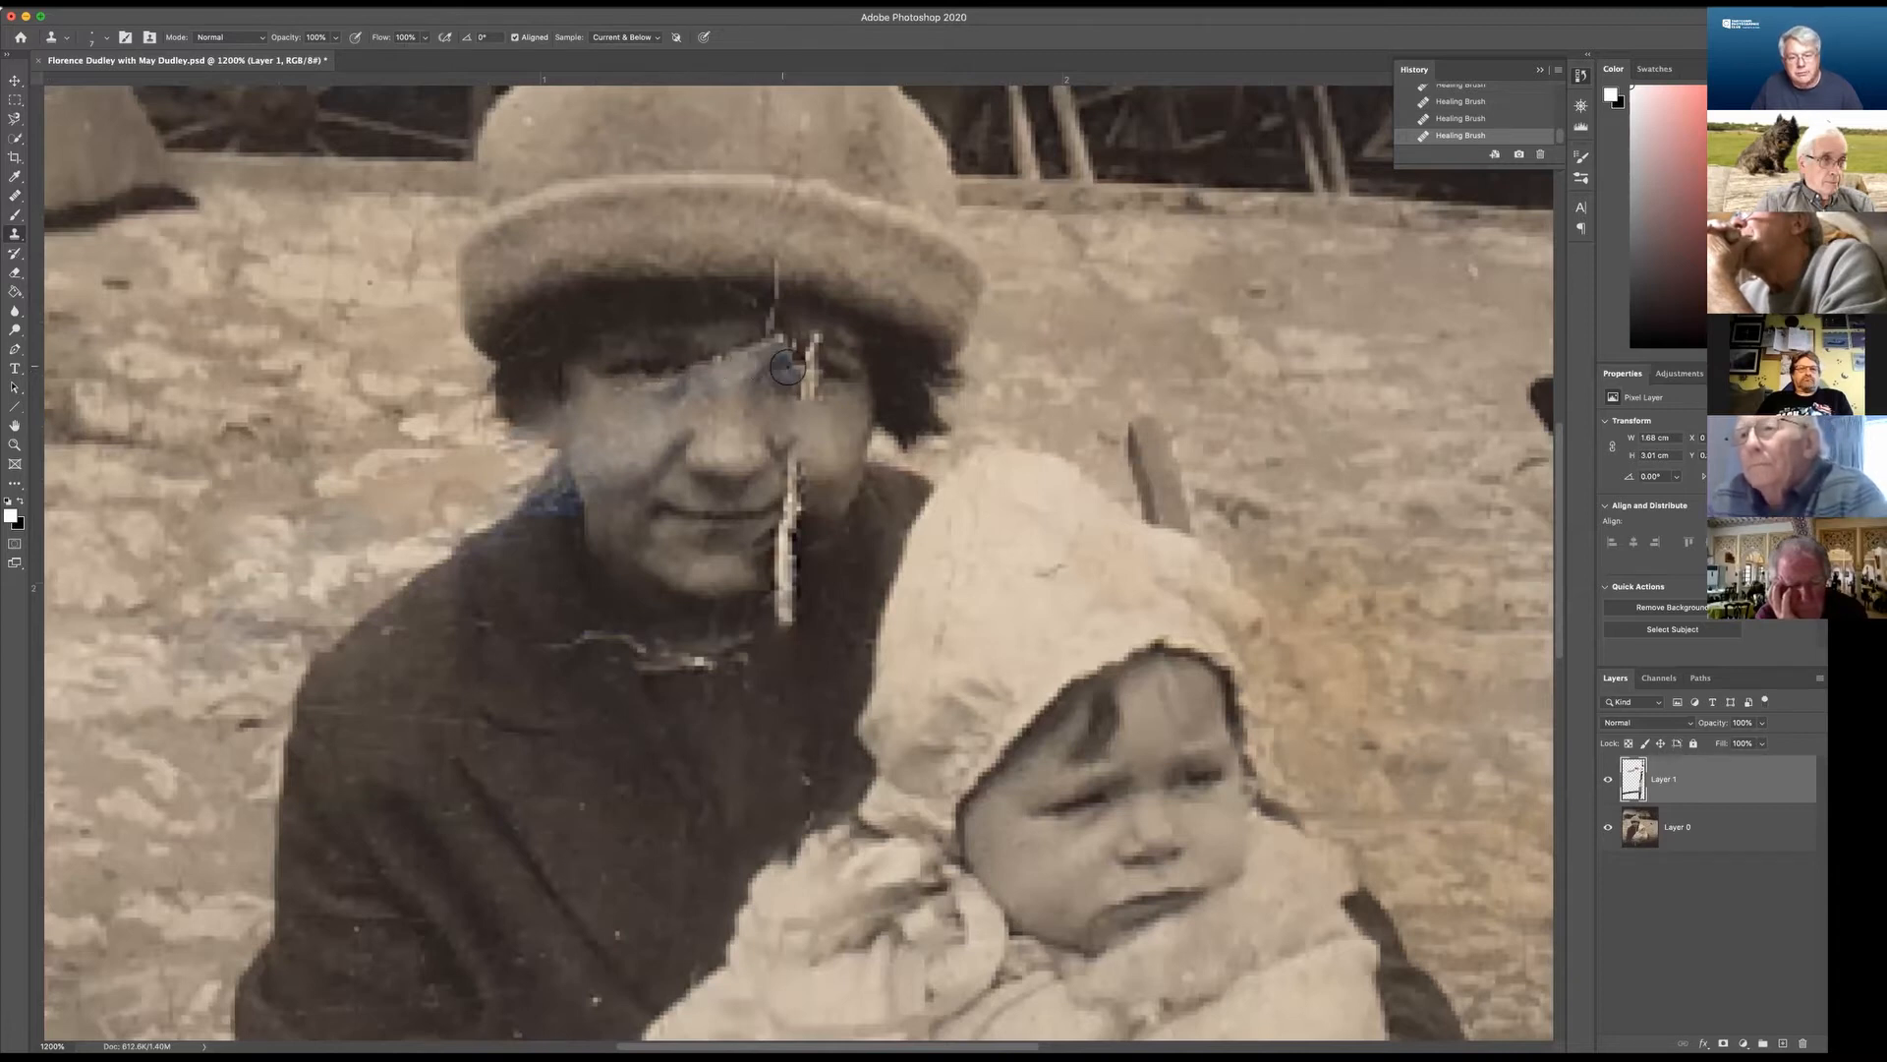
pyautogui.moveTo(792, 368); pyautogui.dragTo(822, 379)
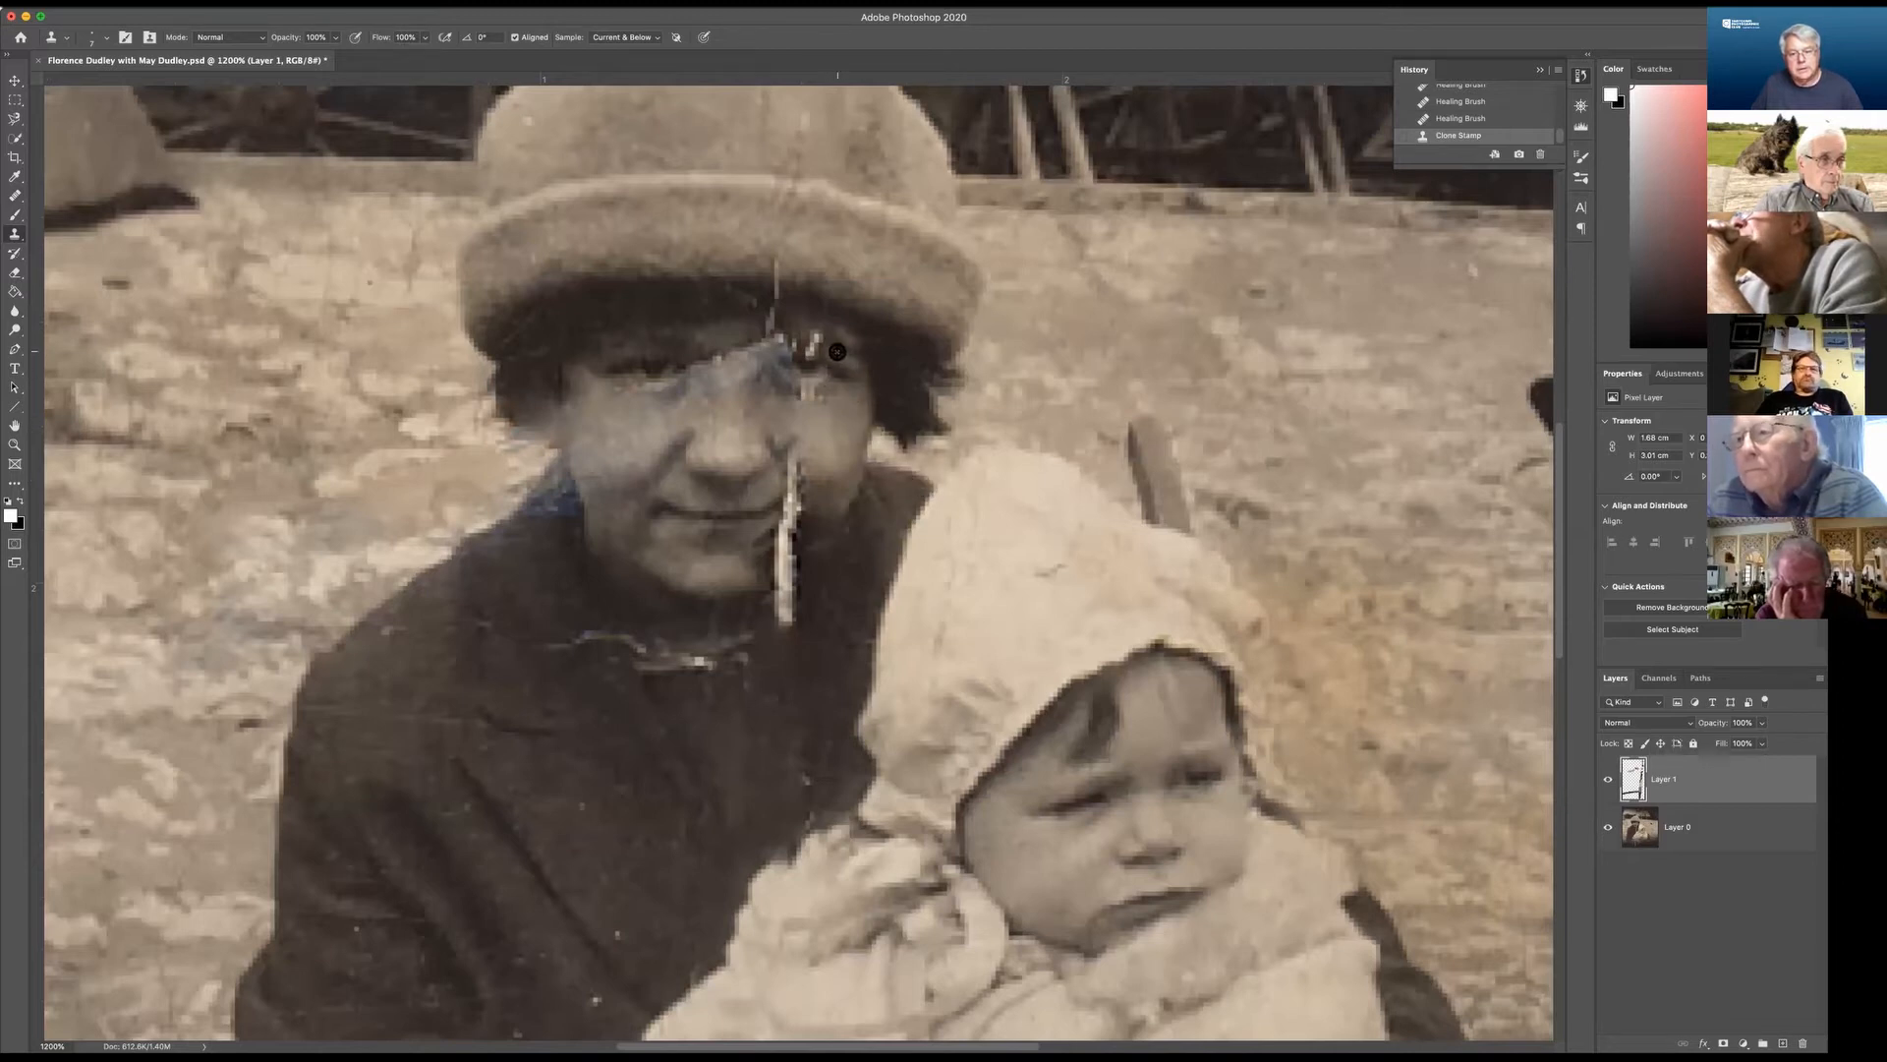
pyautogui.moveTo(808, 347); pyautogui.dragTo(804, 341)
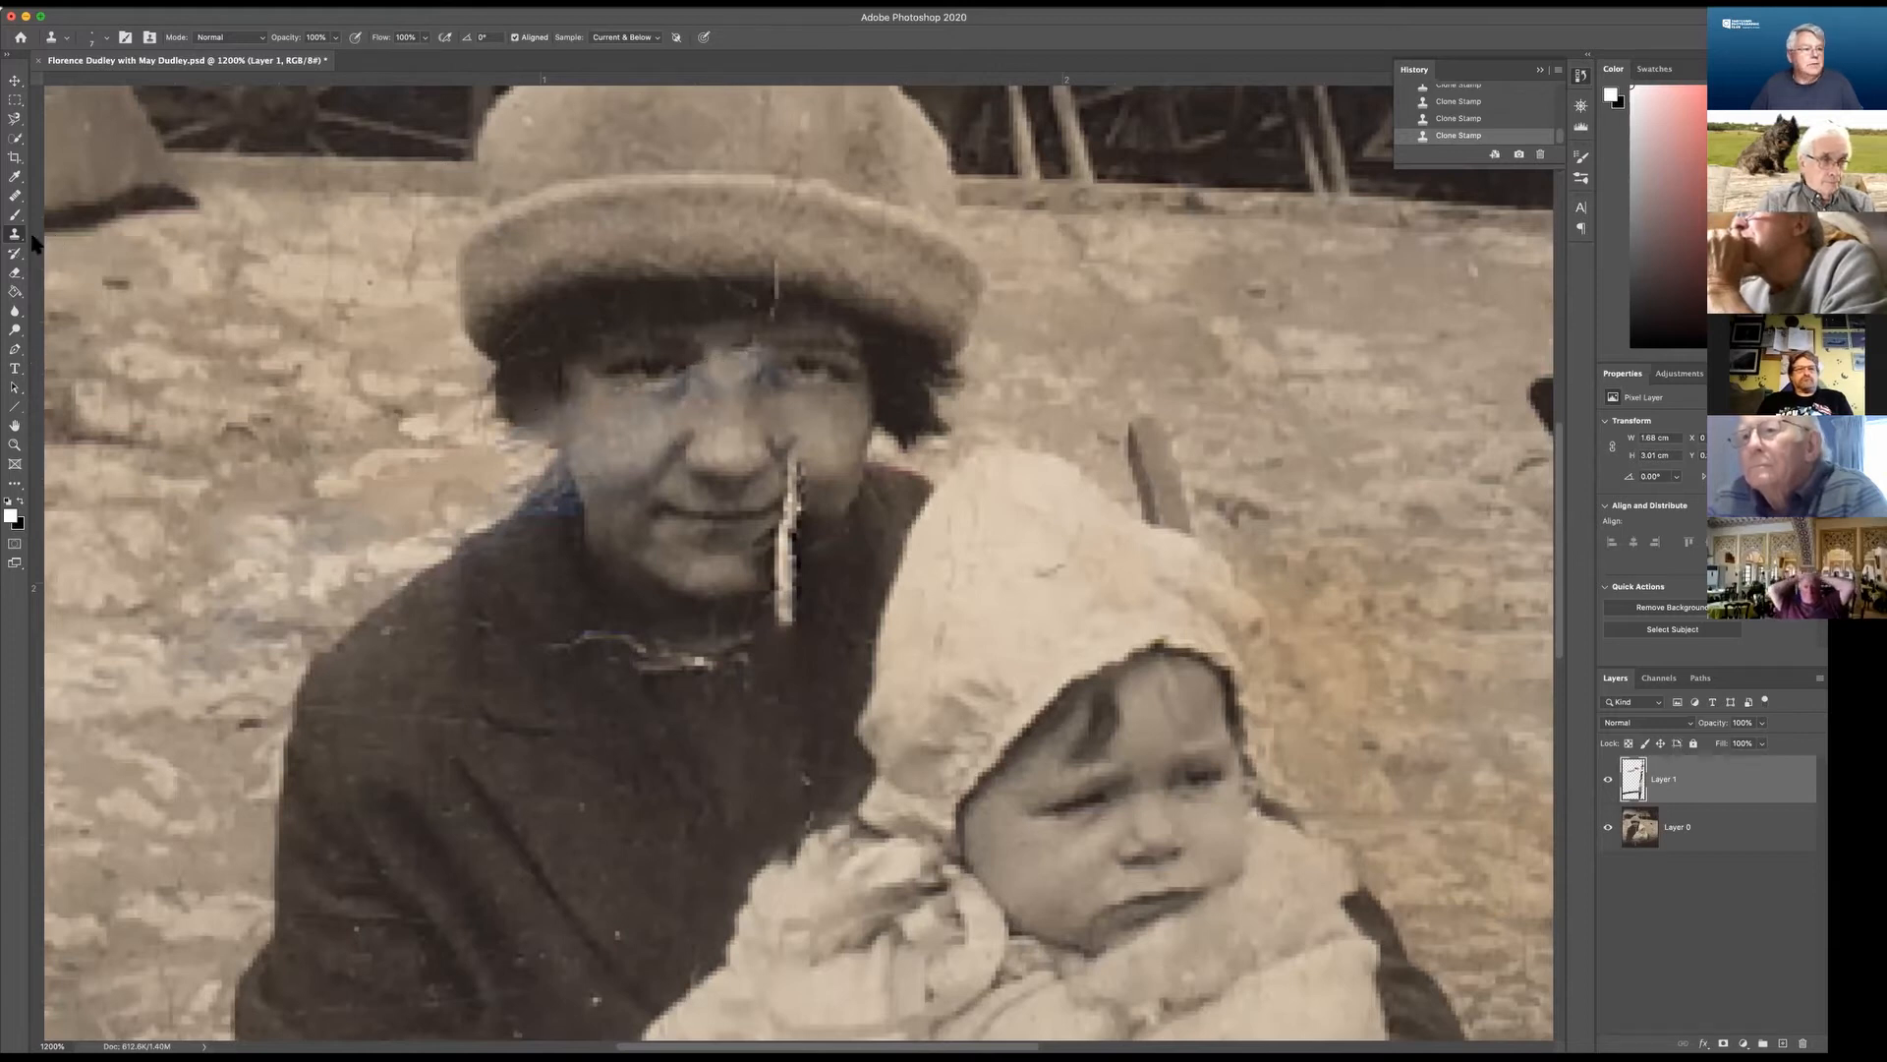
# Blend the discoloured skin across the bridge of the woman's nose and between her eyes with the Healing Brush.
pyautogui.click(16, 196)
pyautogui.scroll(1, 16, 201)
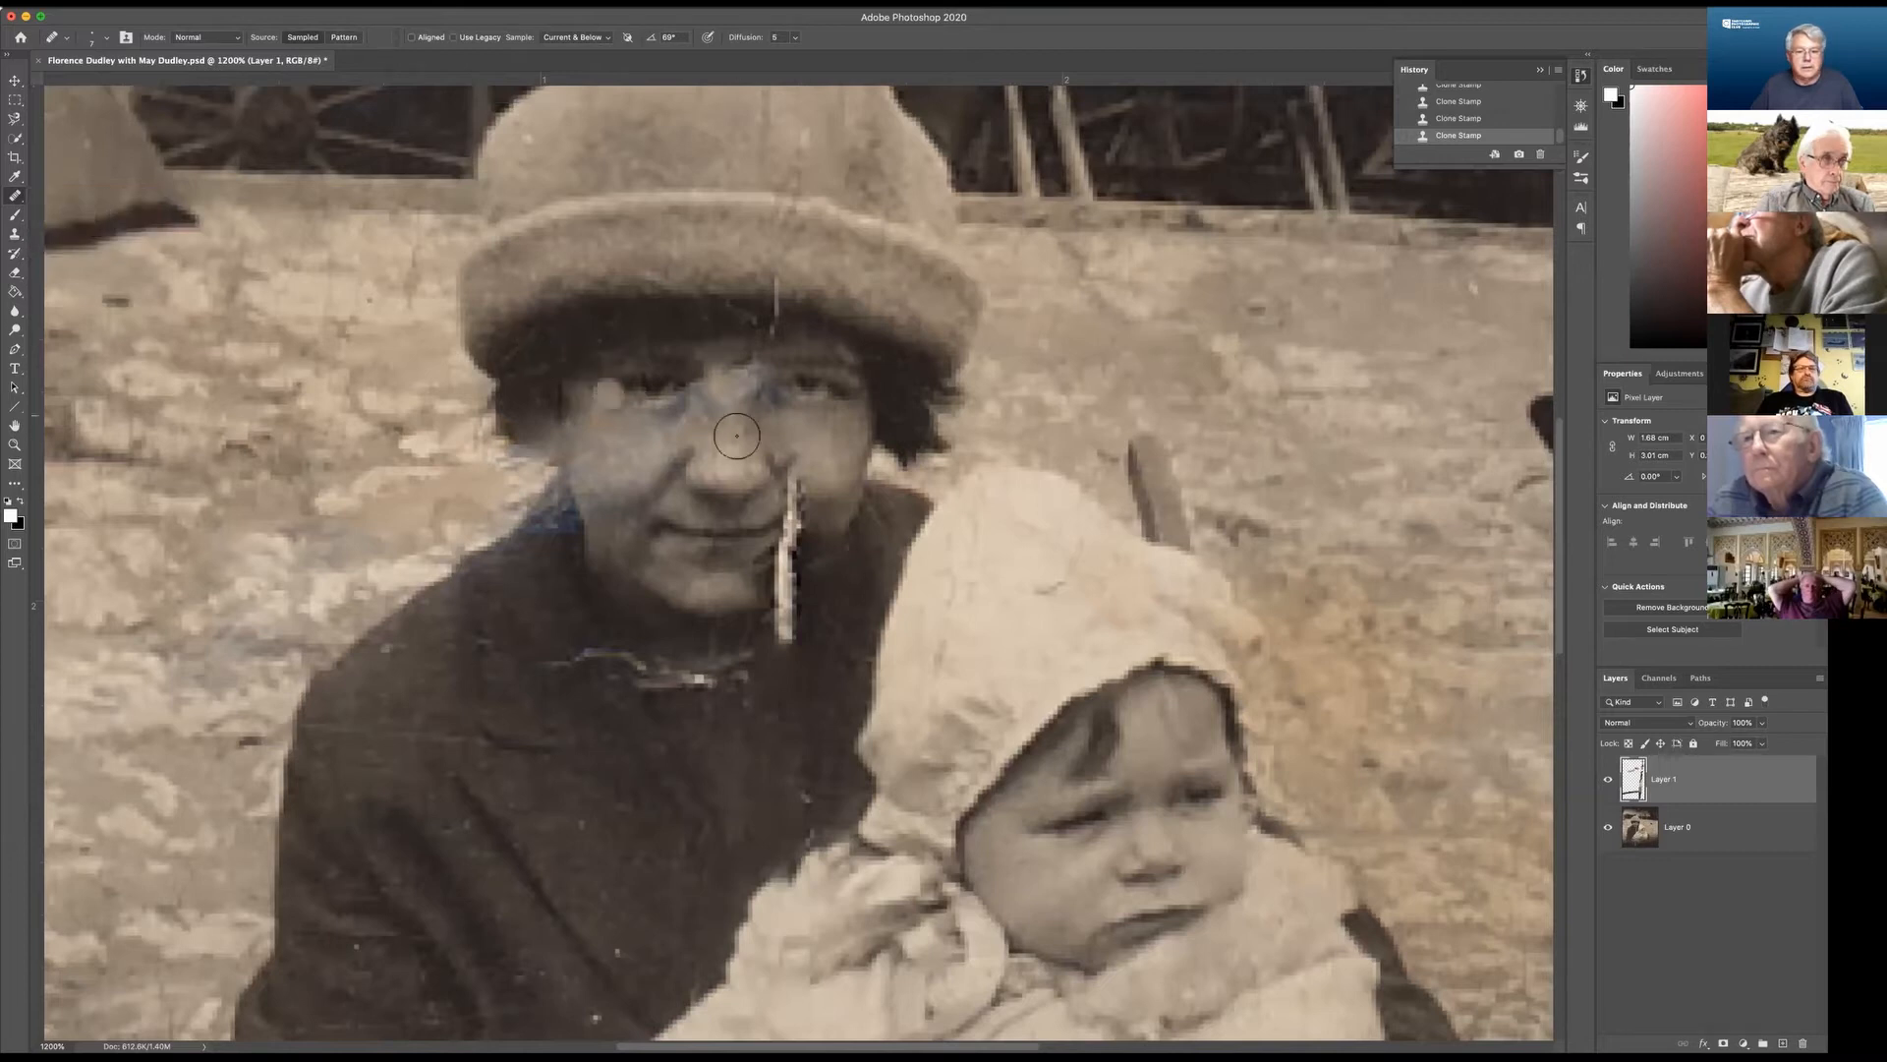
pyautogui.moveTo(746, 400)
pyautogui.mouseDown()
pyautogui.moveTo(718, 395)
pyautogui.moveTo(739, 417)
pyautogui.moveTo(746, 364)
pyautogui.moveTo(739, 385)
pyautogui.mouseUp()
pyautogui.moveTo(739, 383); pyautogui.dragTo(758, 405)
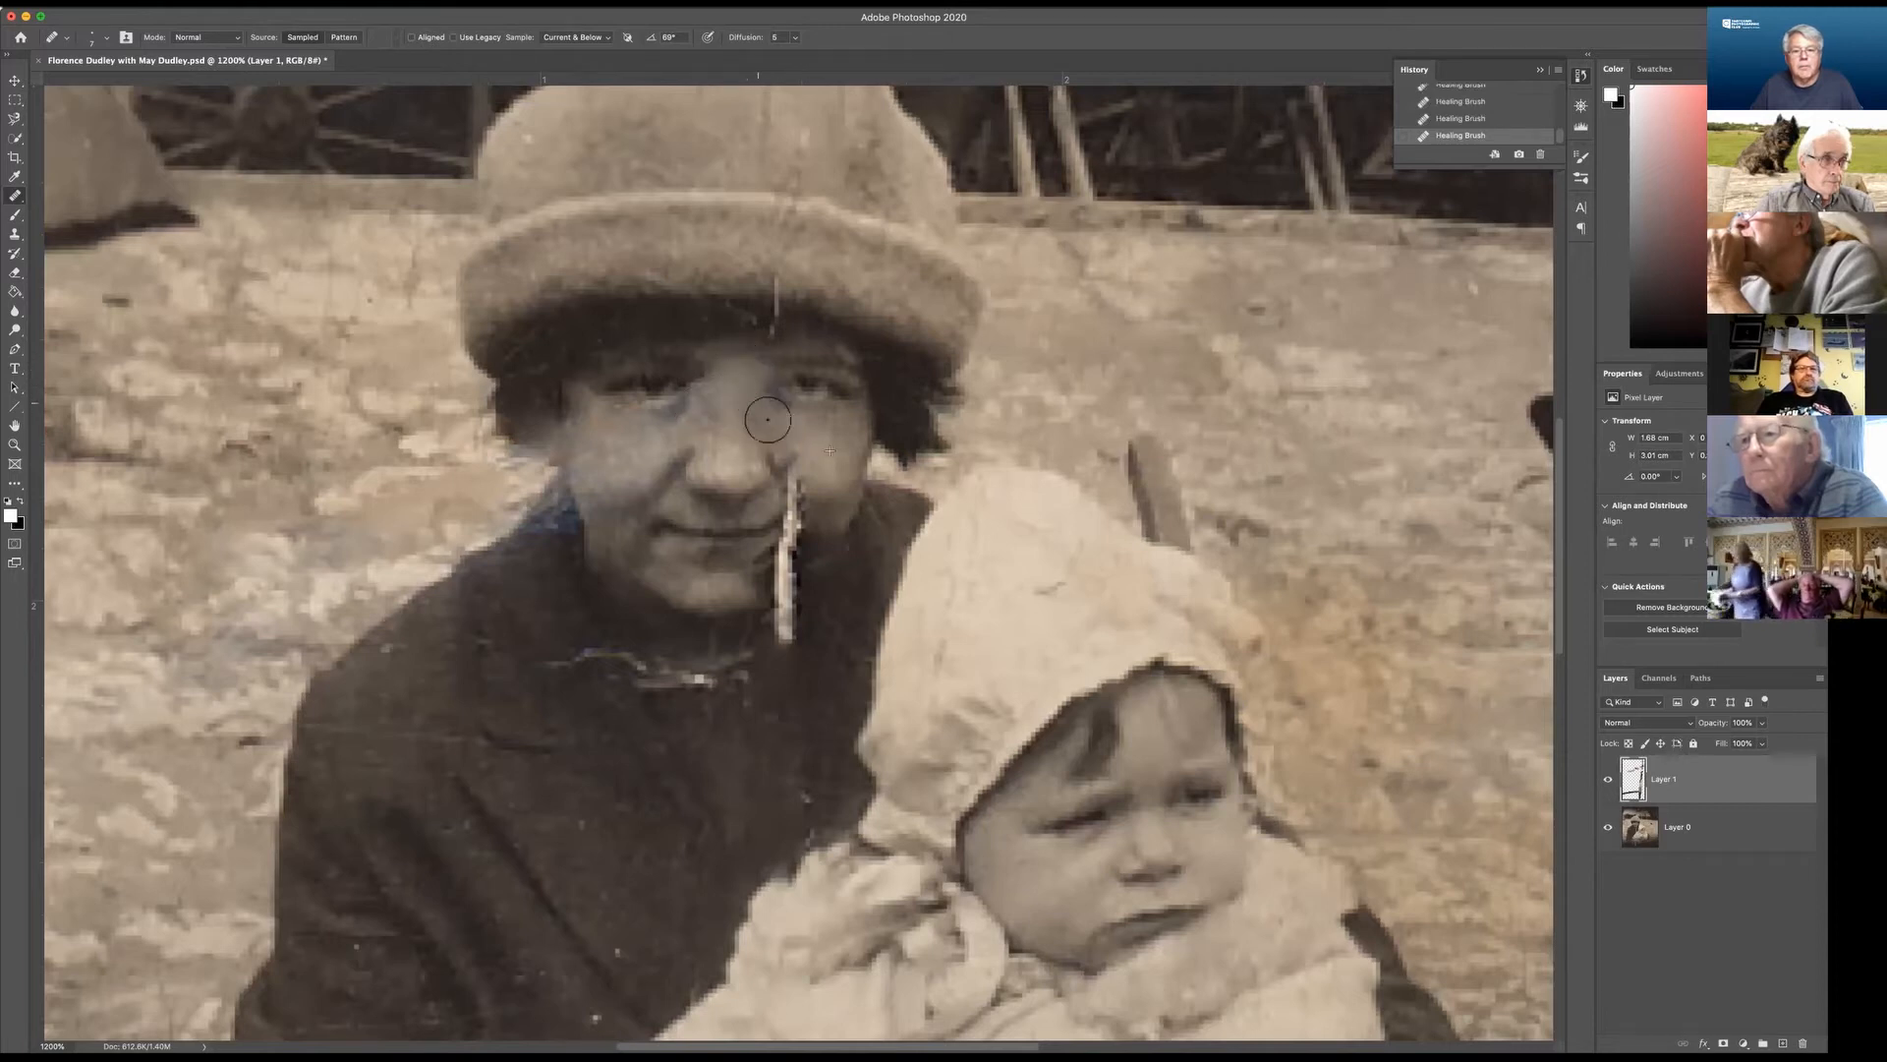
pyautogui.moveTo(692, 405); pyautogui.dragTo(782, 407)
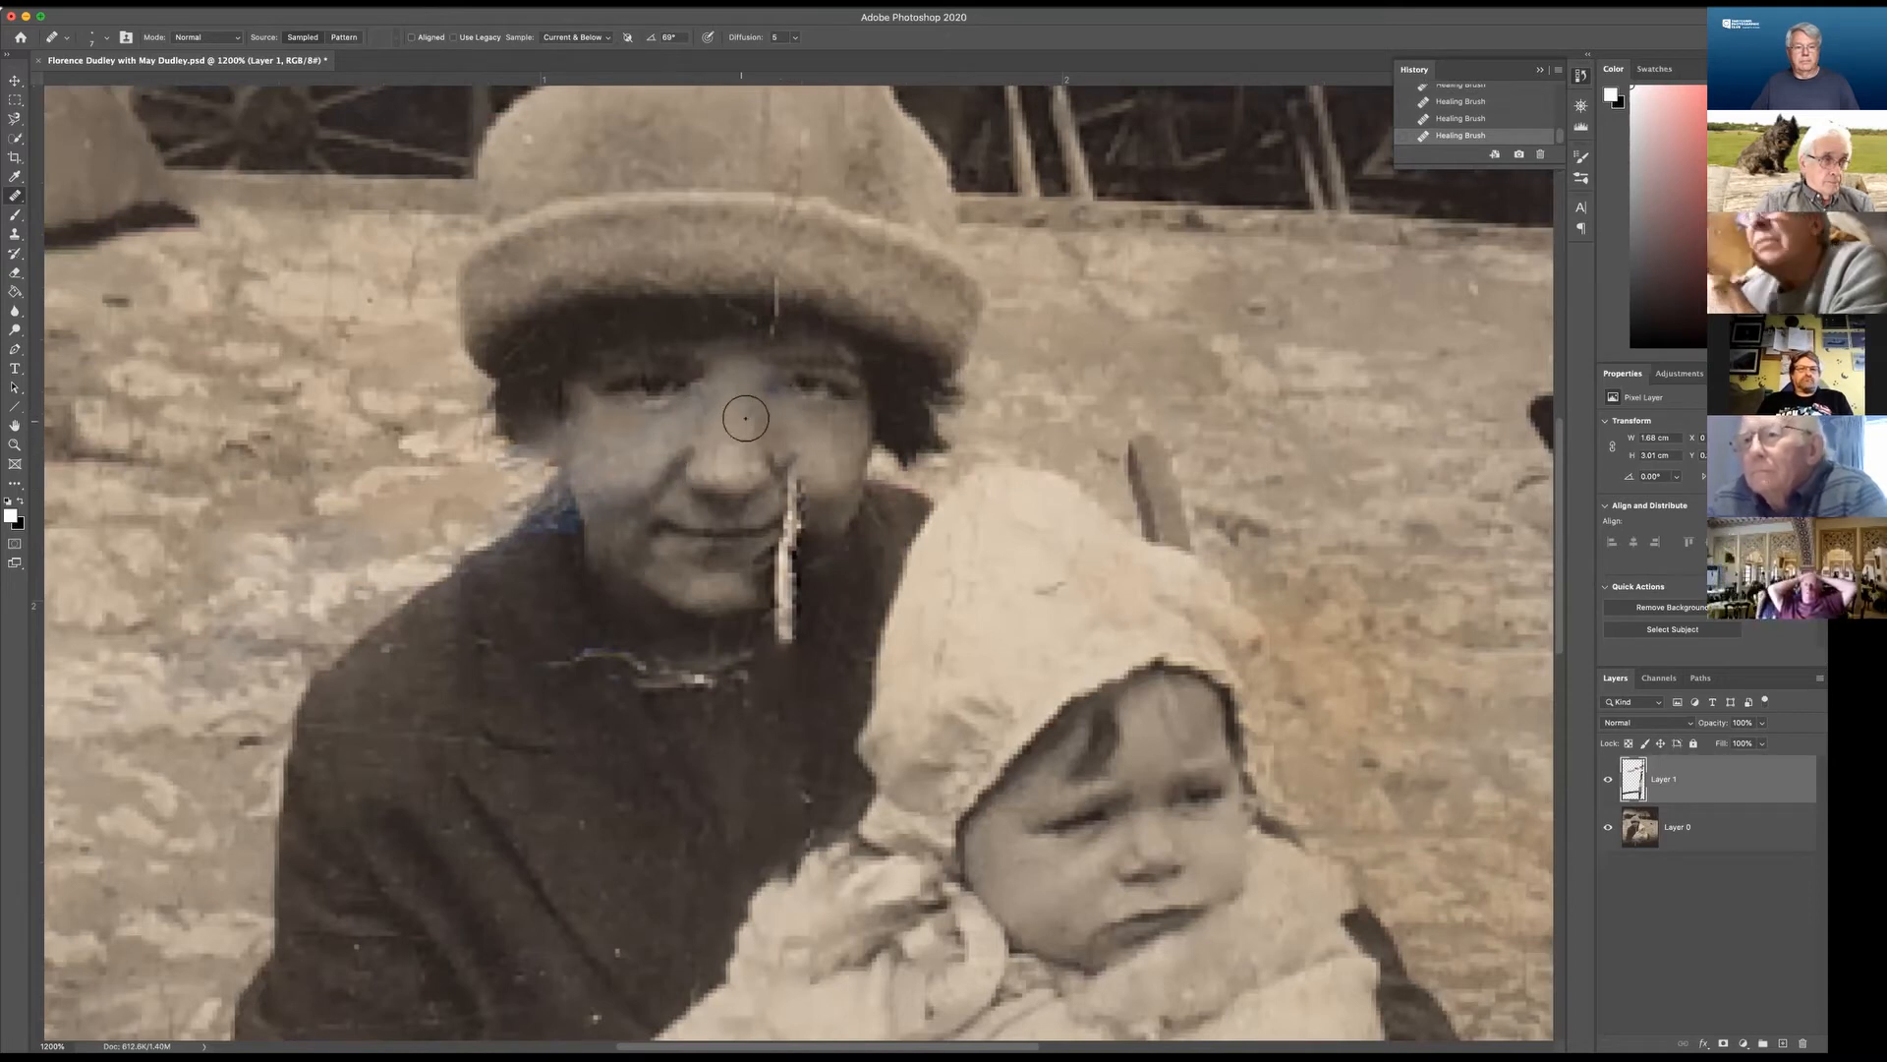
# Remove the vertical crease from the woman's cheek to below her jaw with short Spot Healing Brush dabs, enlarging the brush towards the chin.
pyautogui.click(15, 194)
pyautogui.click(79, 194)
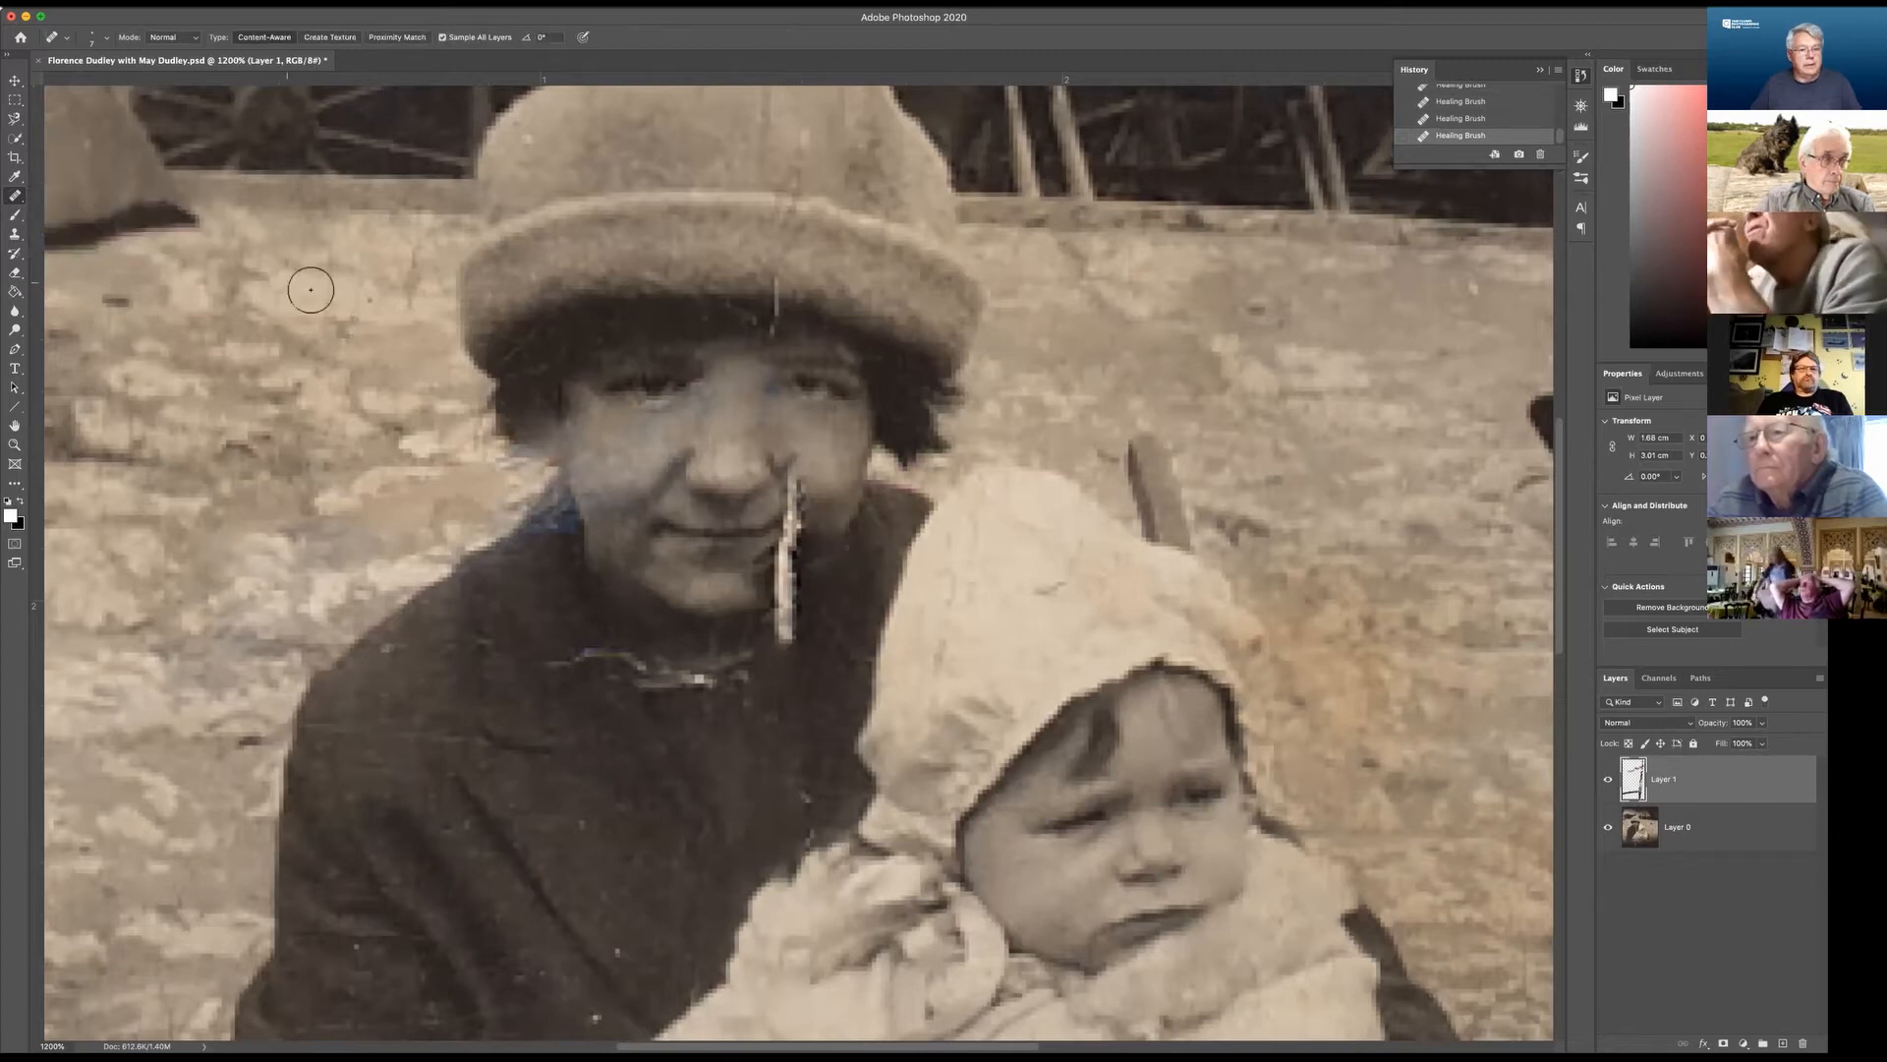
pyautogui.moveTo(791, 453); pyautogui.dragTo(784, 645)
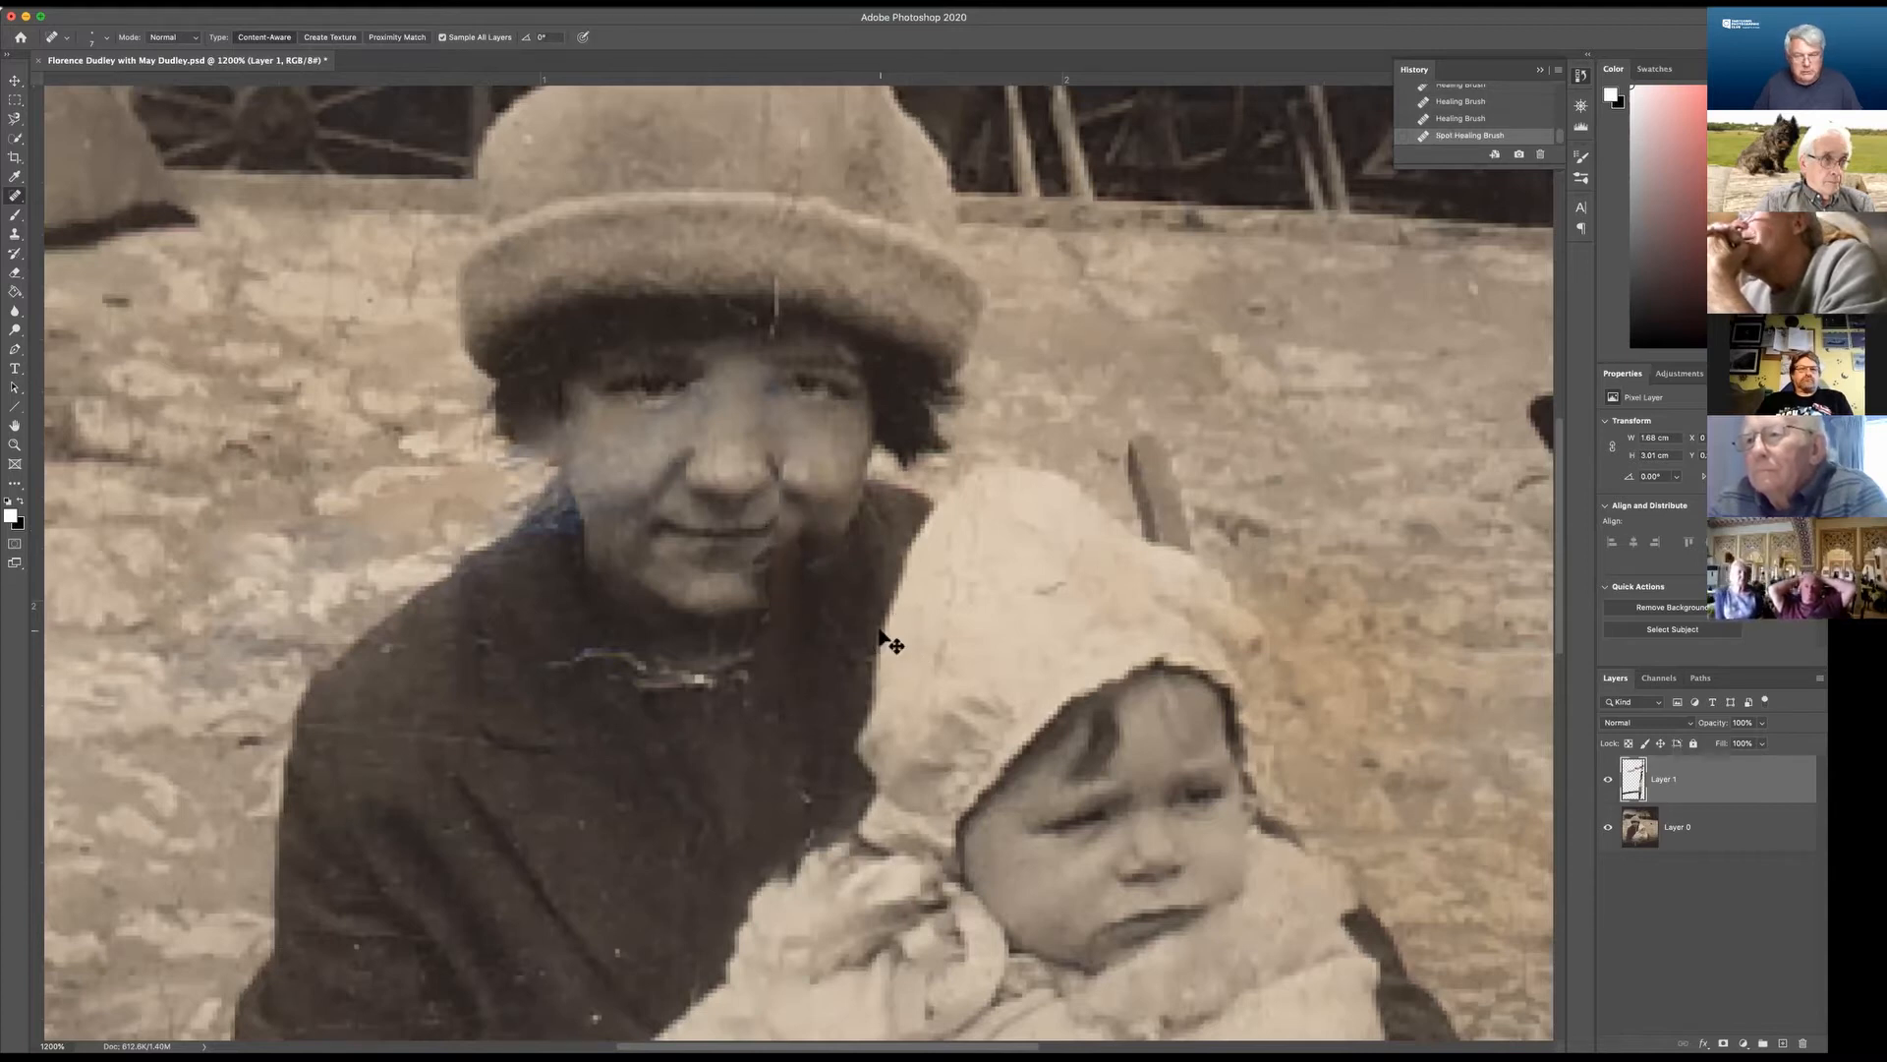
pyautogui.press('super+z')
pyautogui.moveTo(793, 425); pyautogui.dragTo(792, 489)
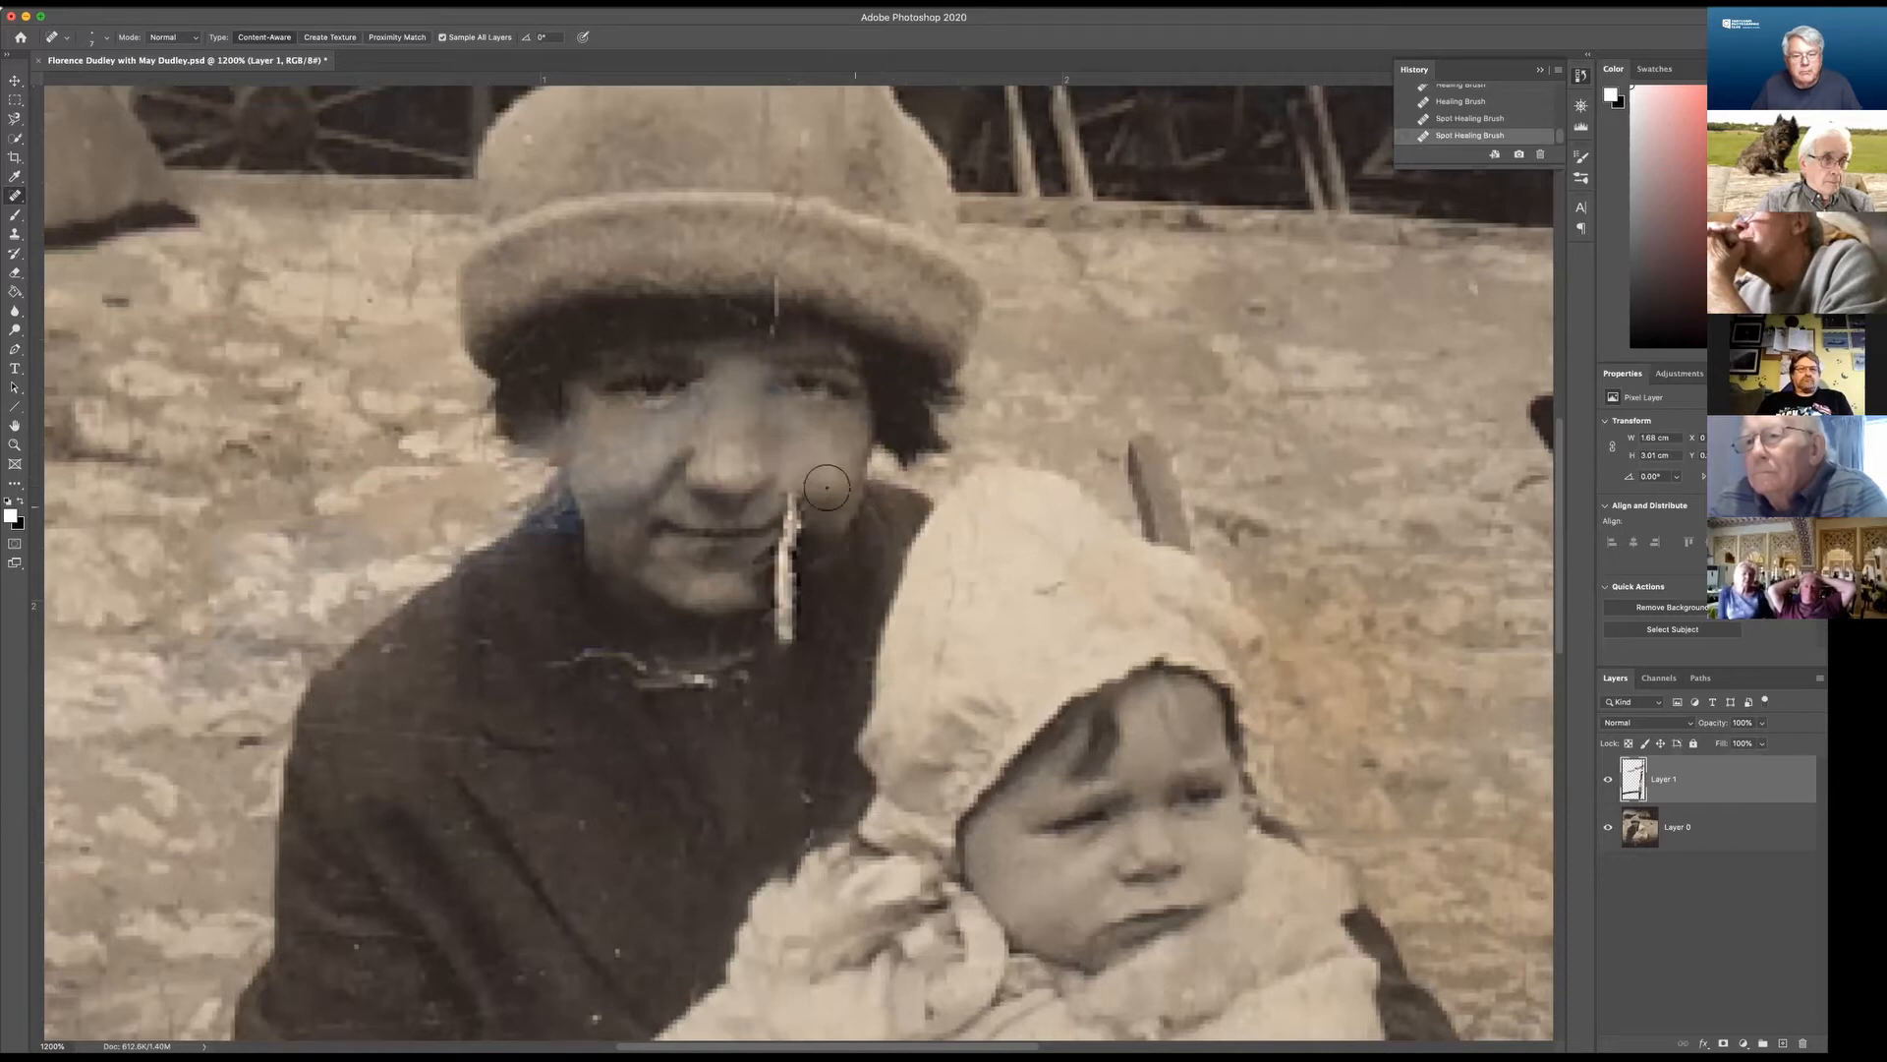
pyautogui.click(795, 496)
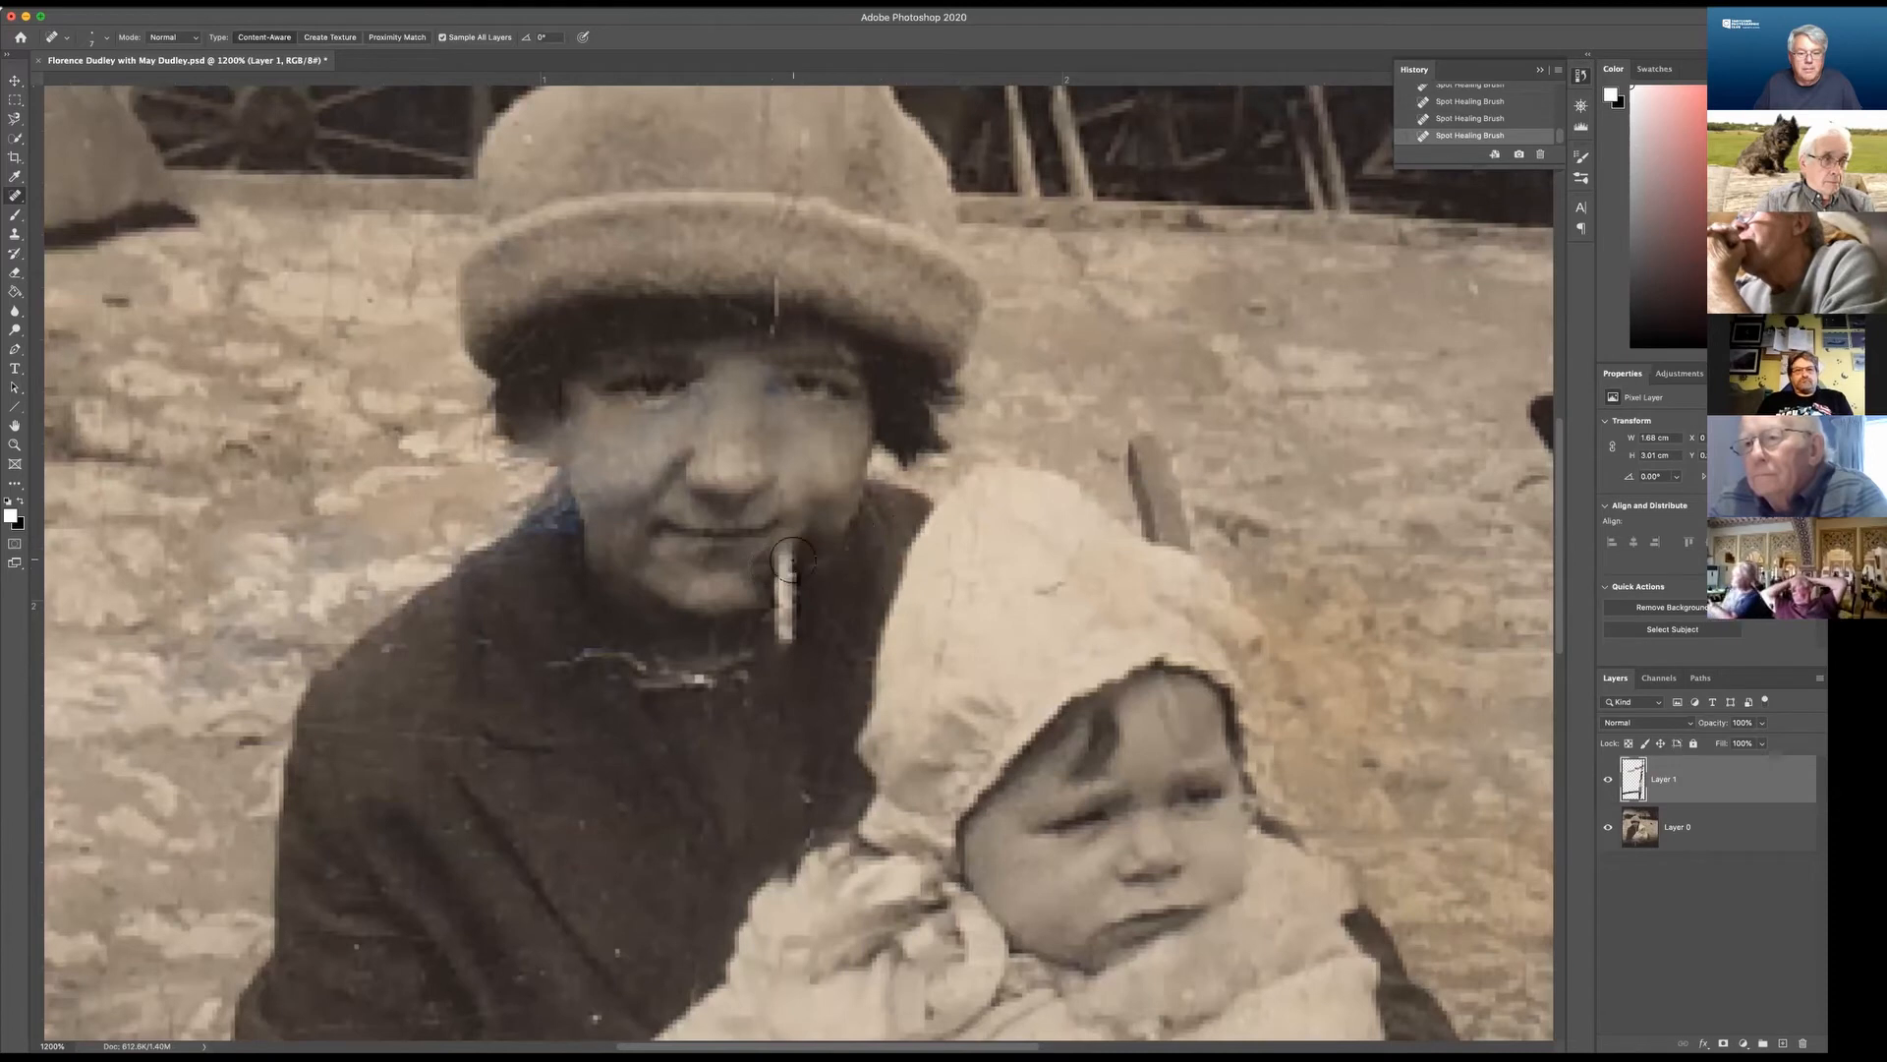
pyautogui.press(']')
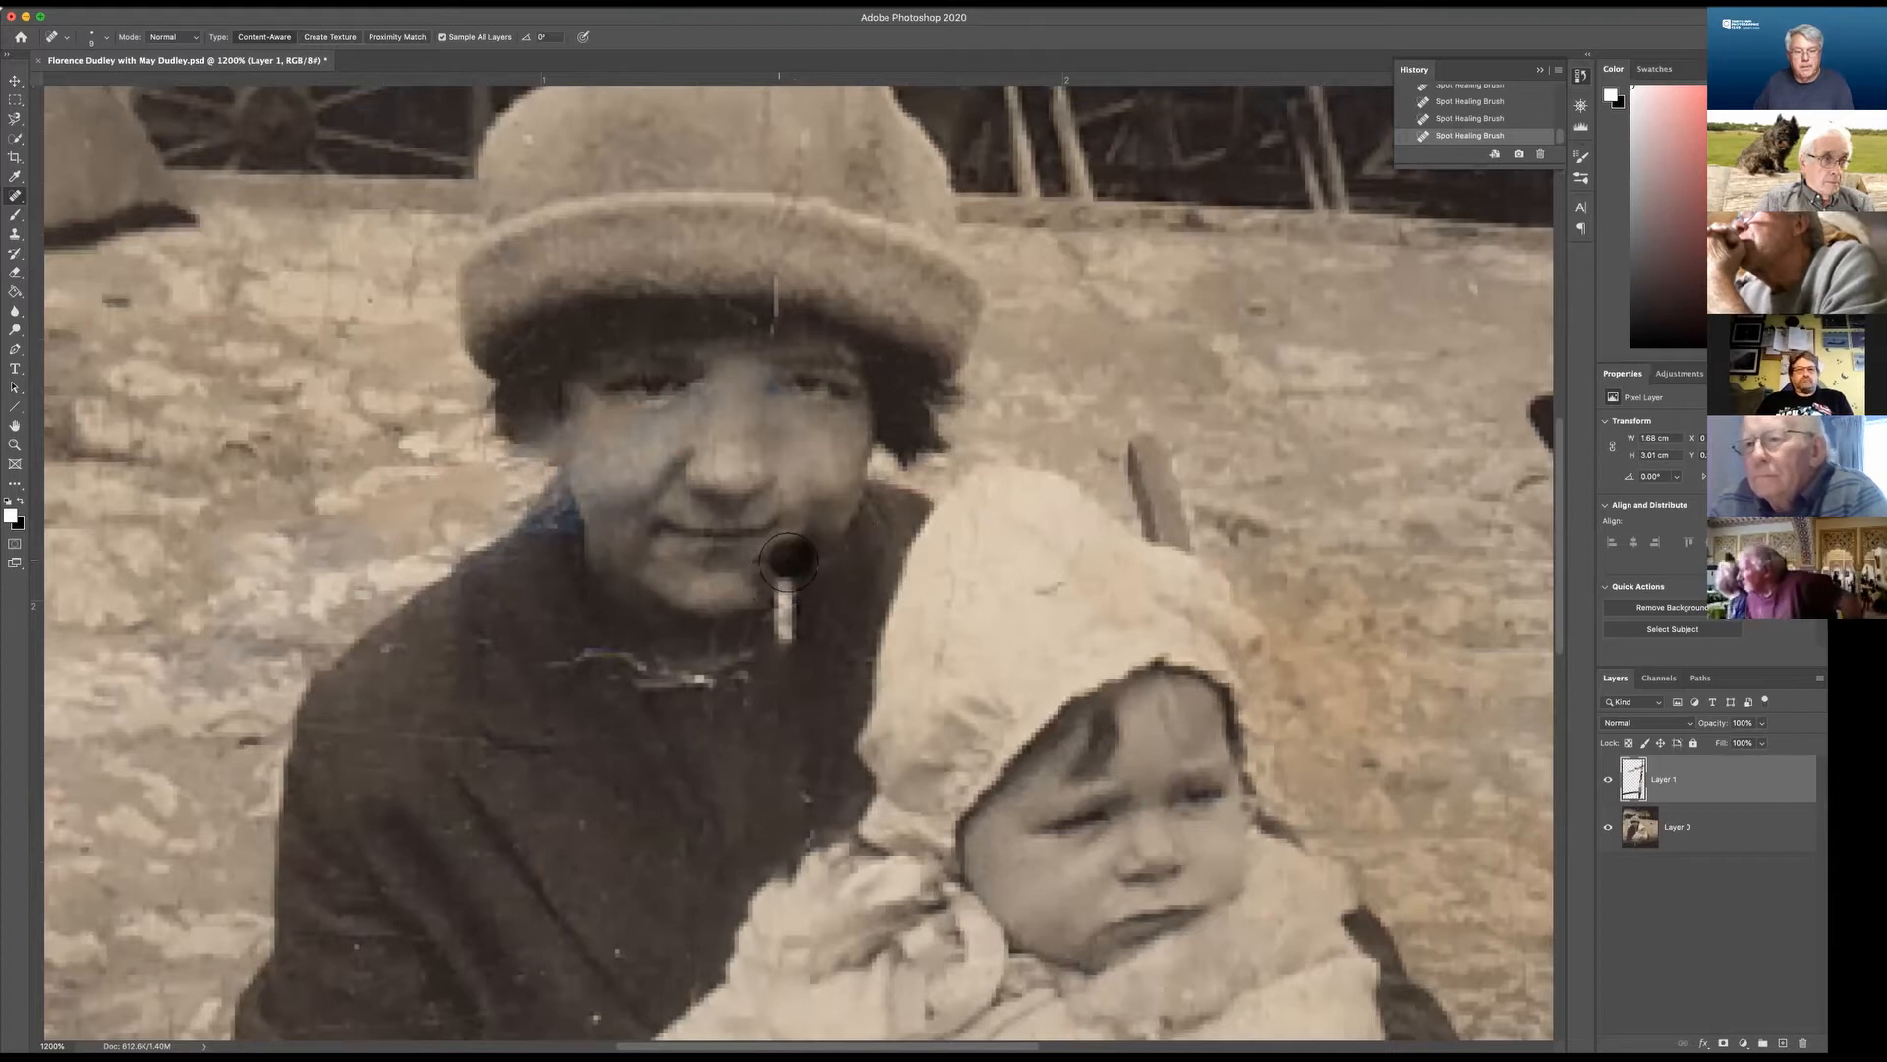
pyautogui.click(784, 592)
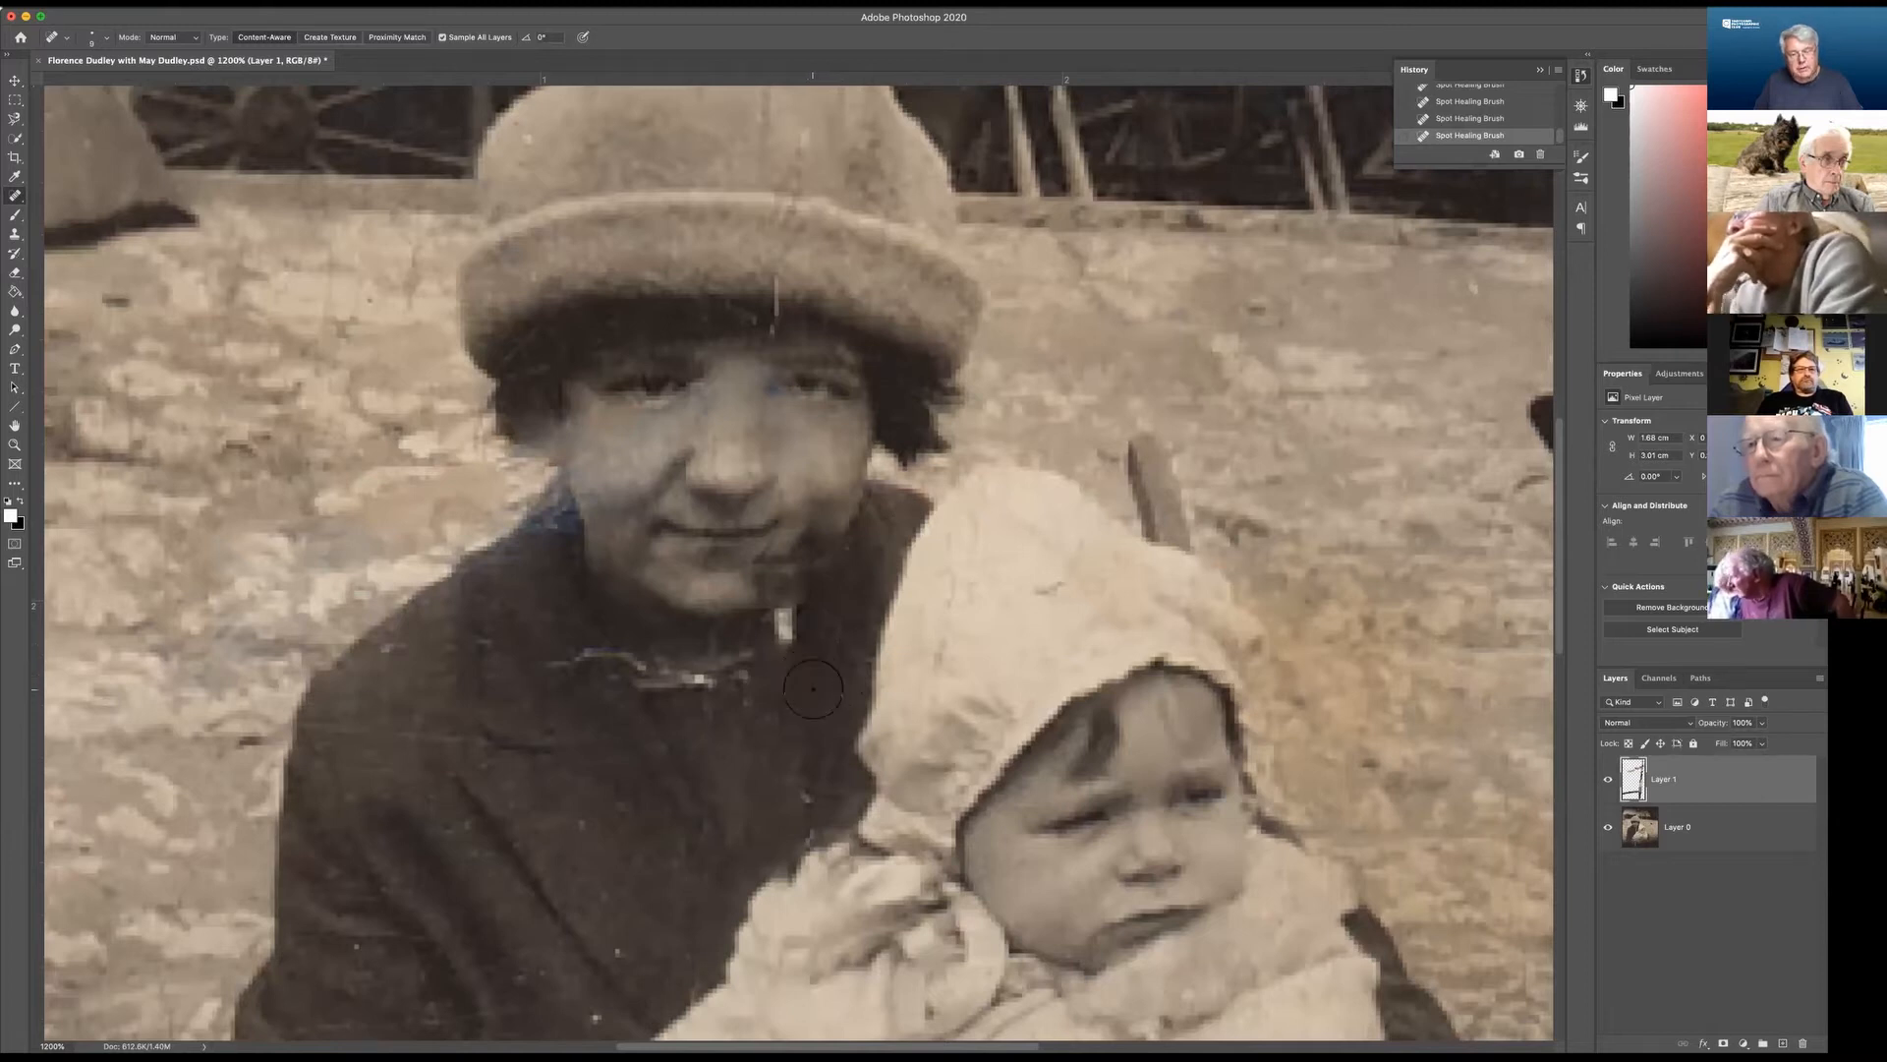
pyautogui.click(784, 634)
pyautogui.click(783, 622)
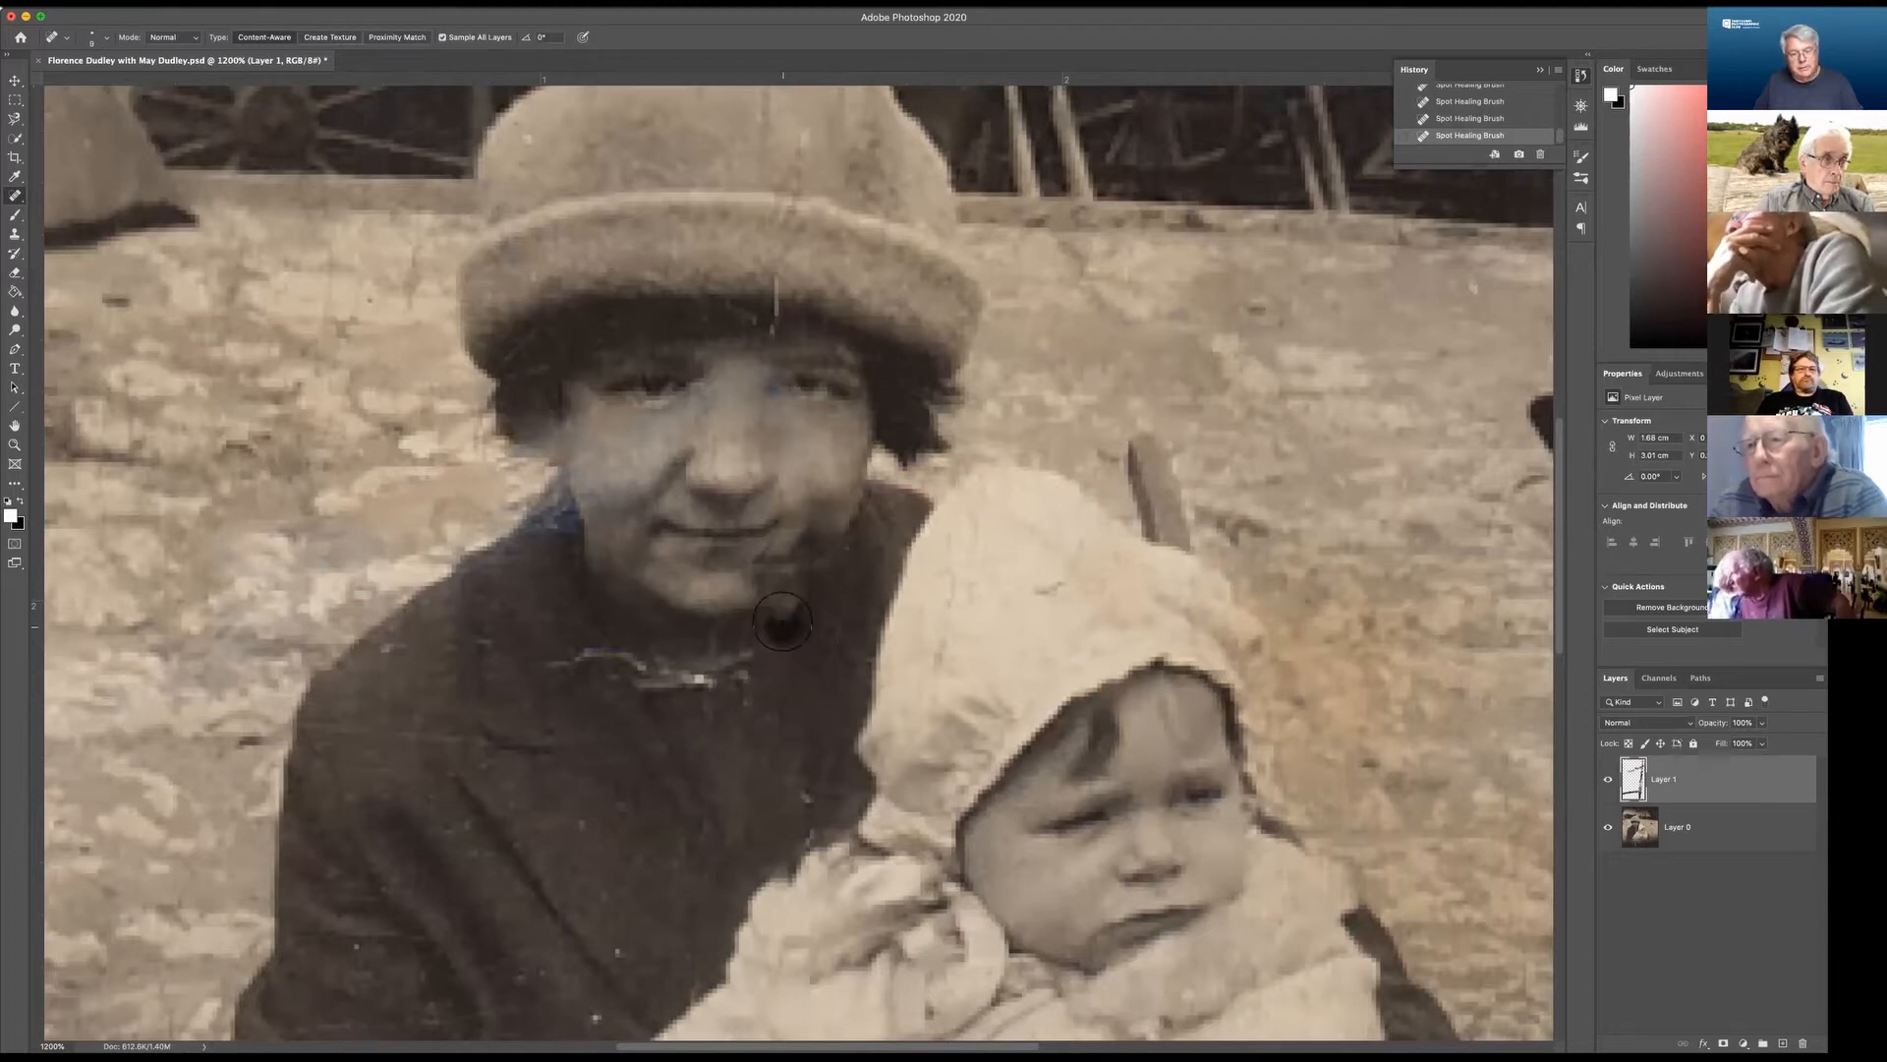
pyautogui.click(804, 617)
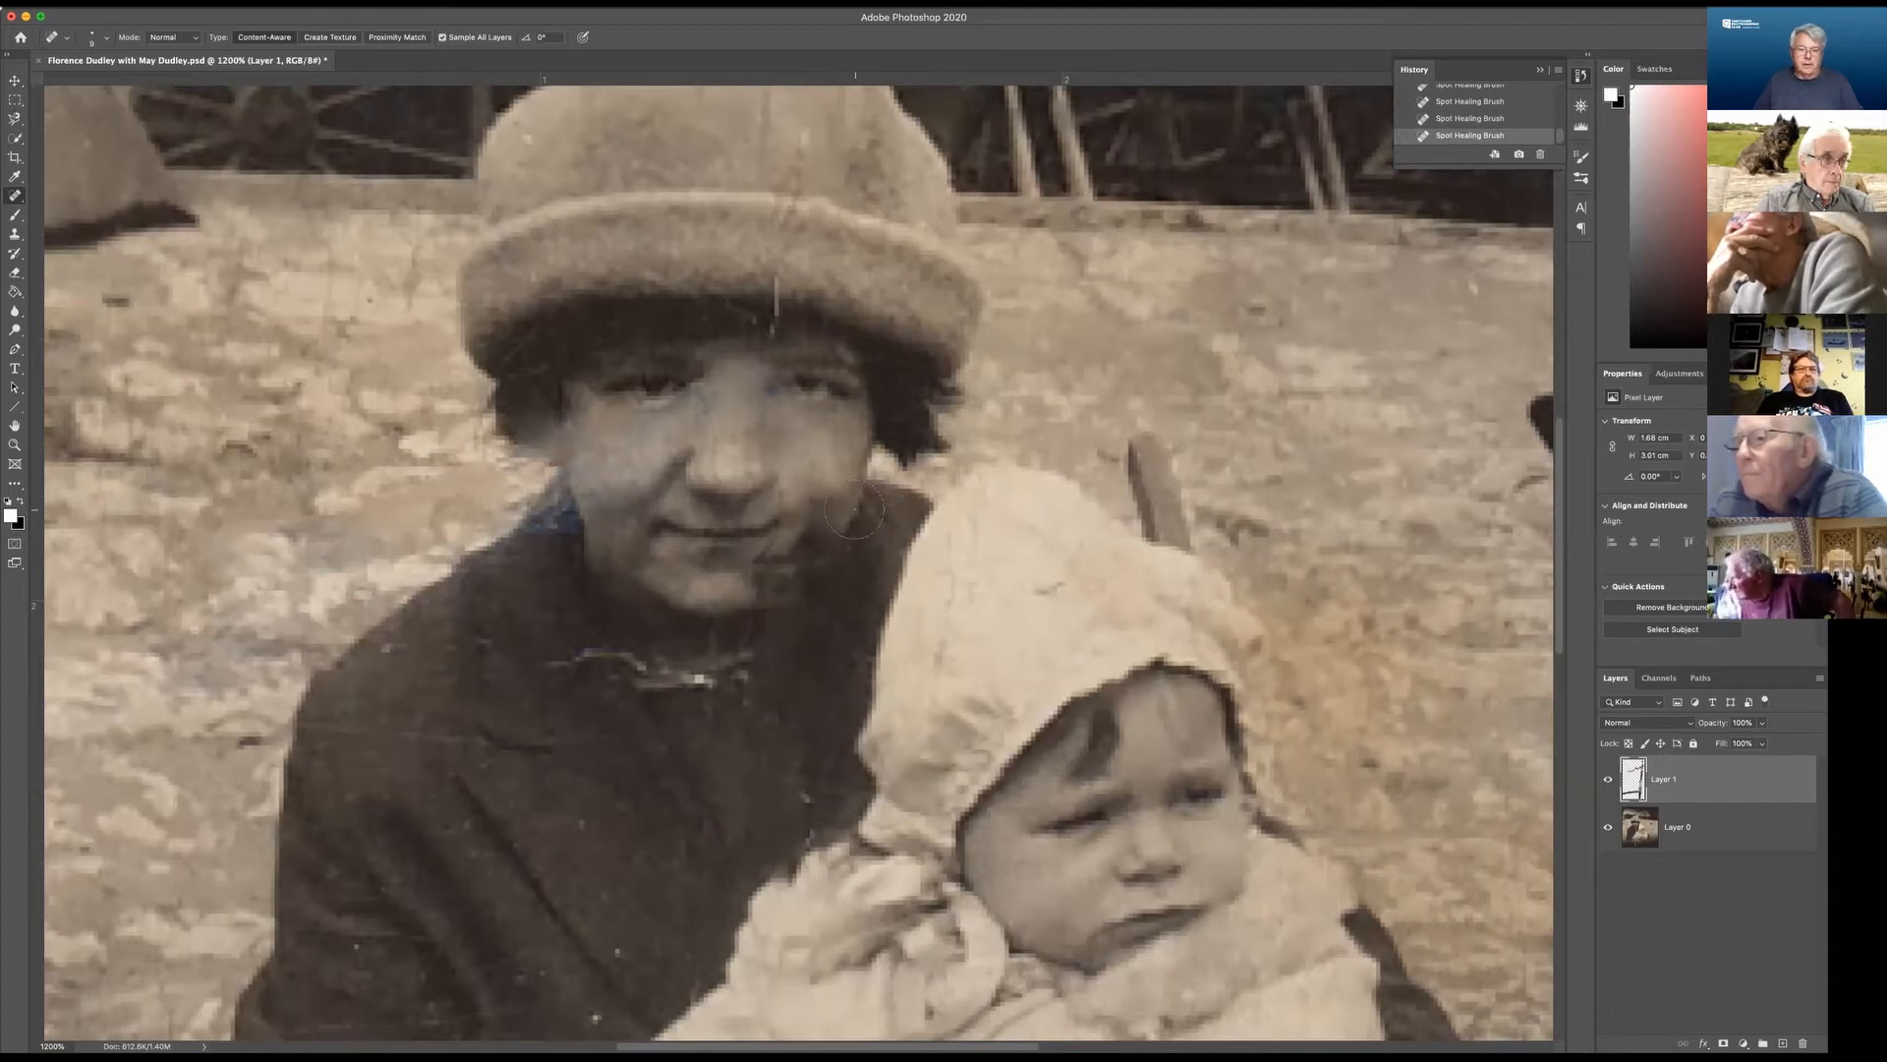
# Smooth the blotches on the woman's cheek and jaw beside the mouth with the Healing Brush, sampling clean cheek skin.
pyautogui.click(837, 473)
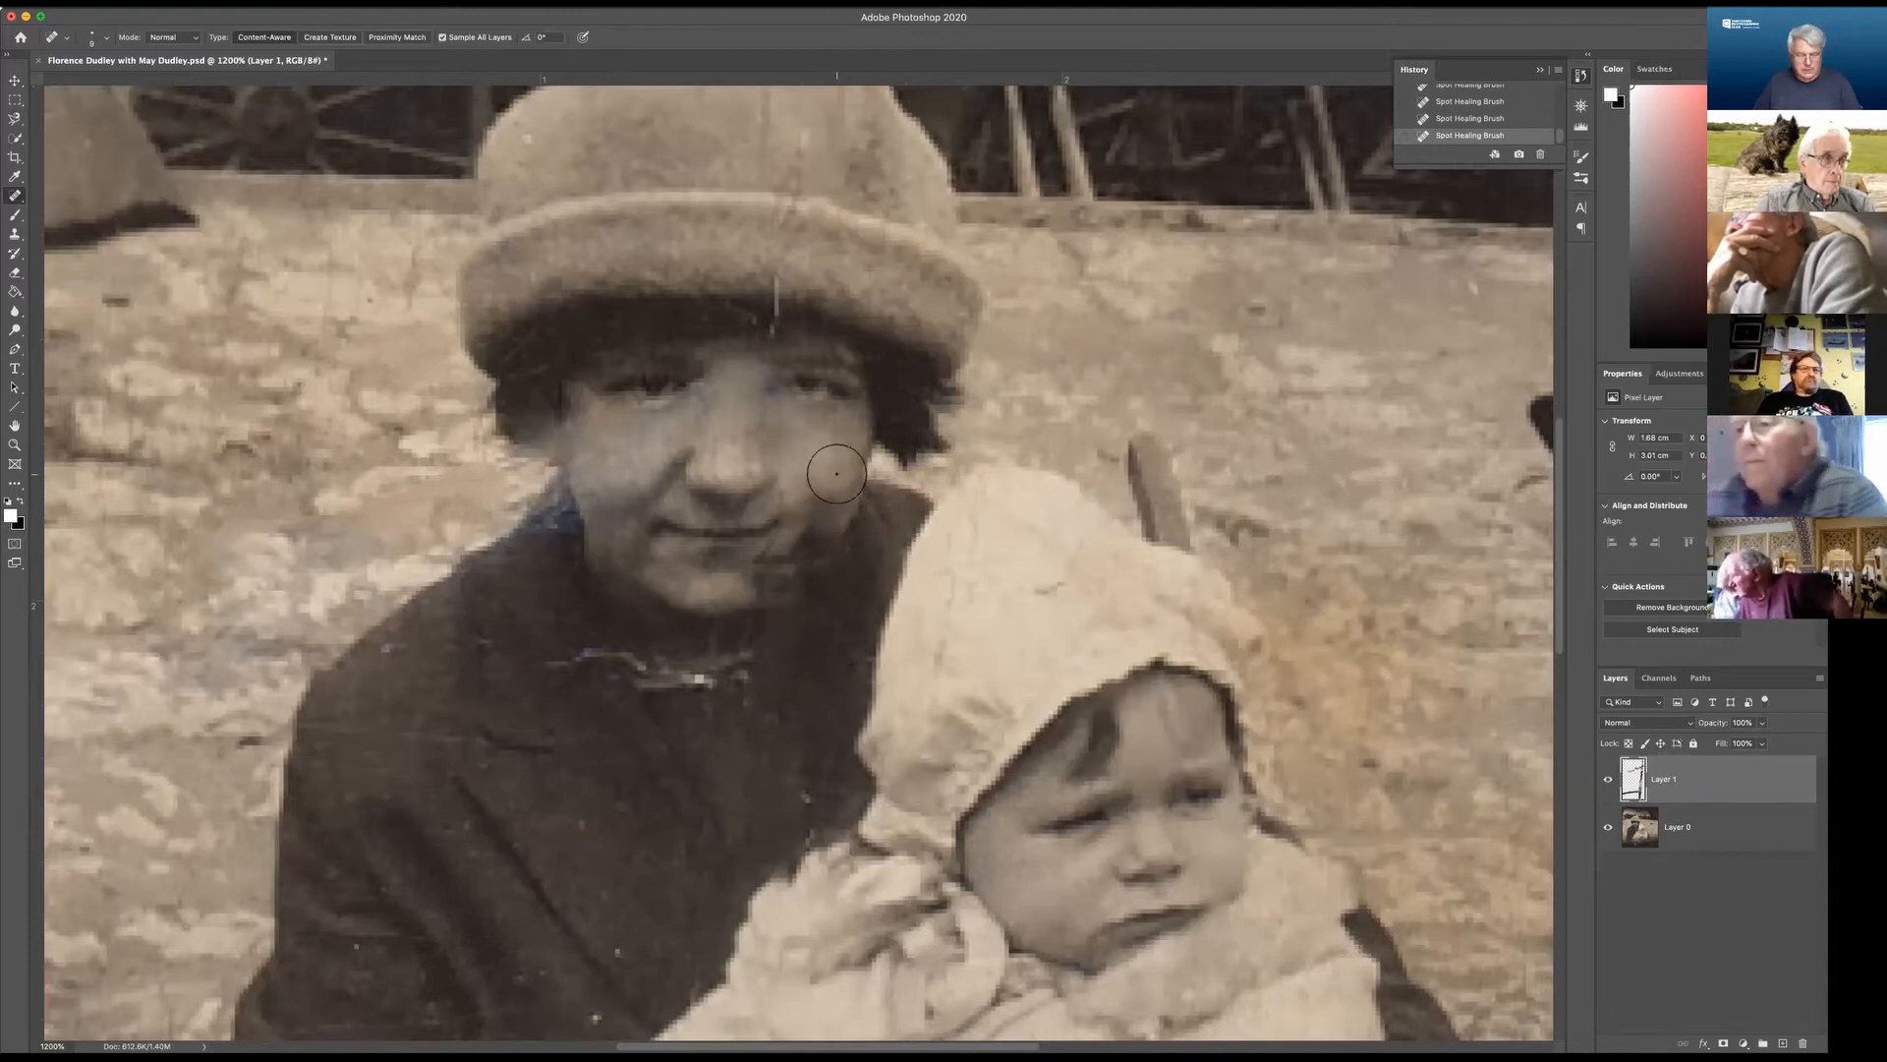
pyautogui.click(836, 476)
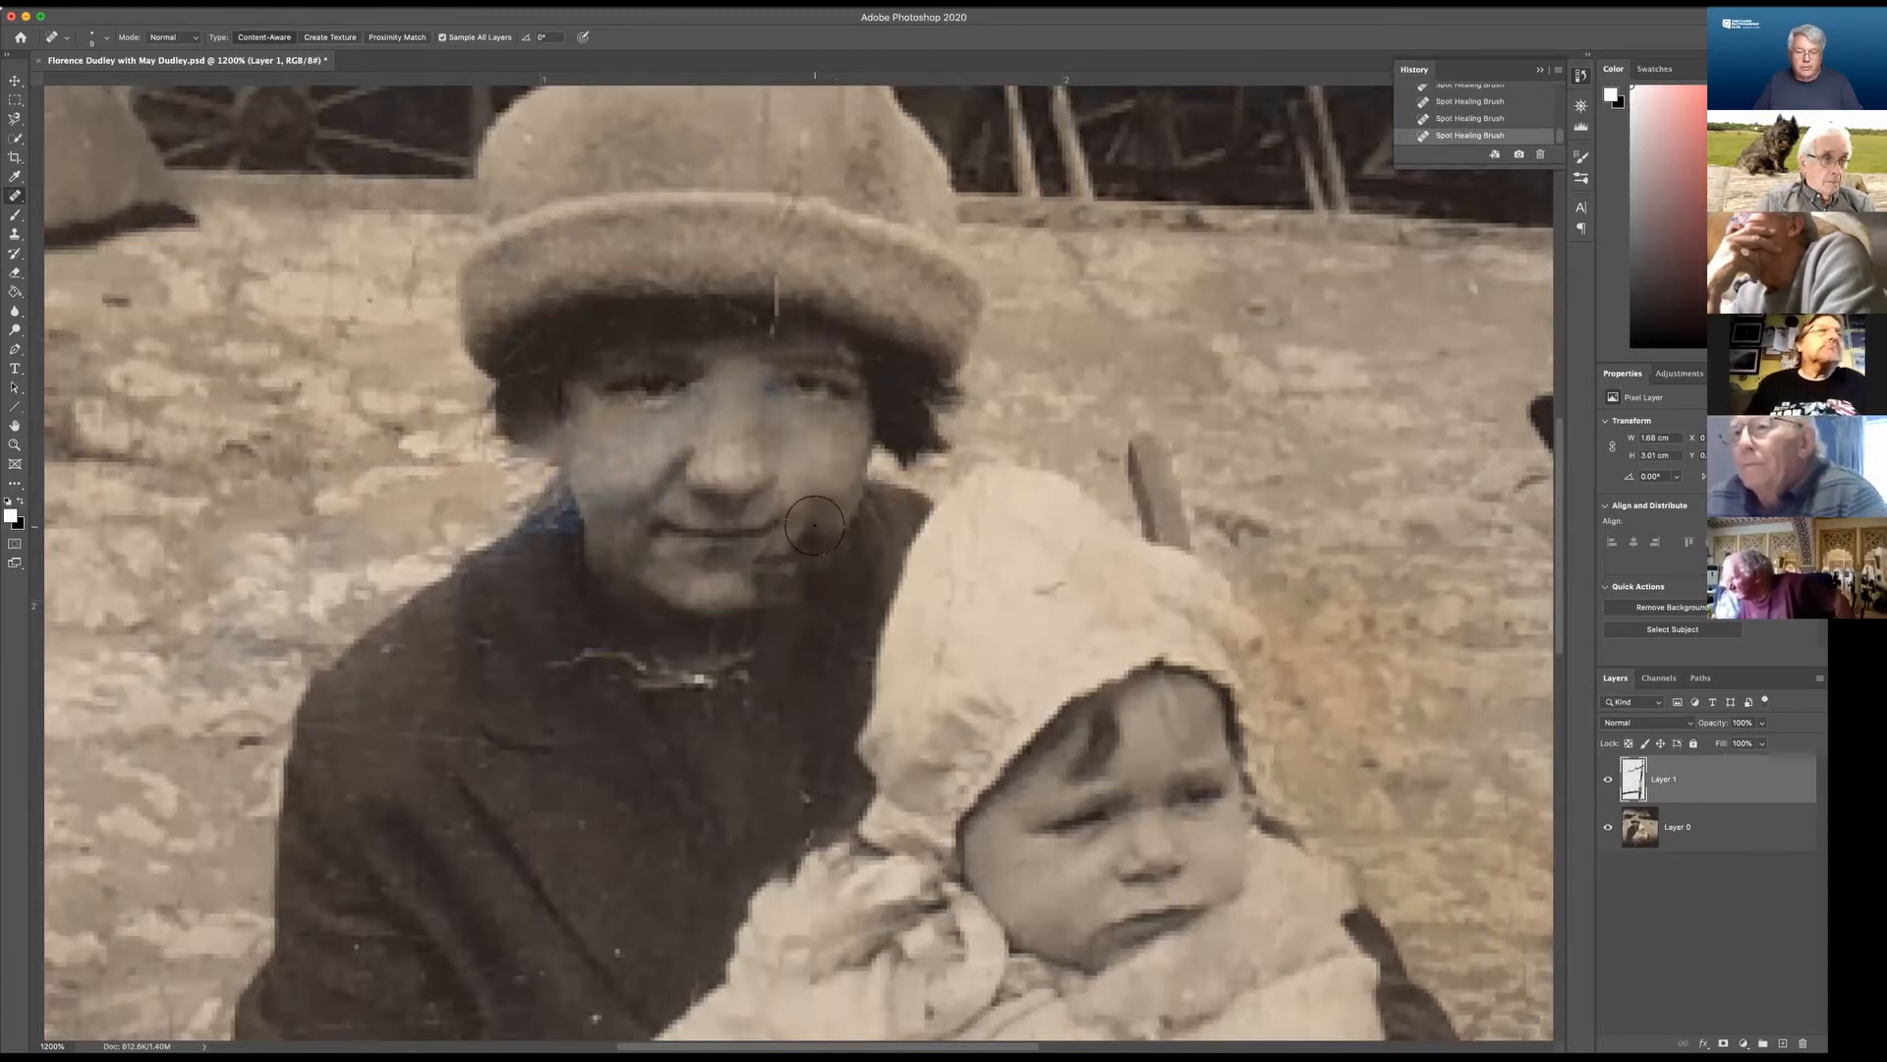
pyautogui.rightClick(16, 196)
pyautogui.click(89, 211)
pyautogui.keyDown('alt'); pyautogui.click(811, 478); pyautogui.keyUp('alt')
pyautogui.moveTo(815, 556); pyautogui.dragTo(759, 582)
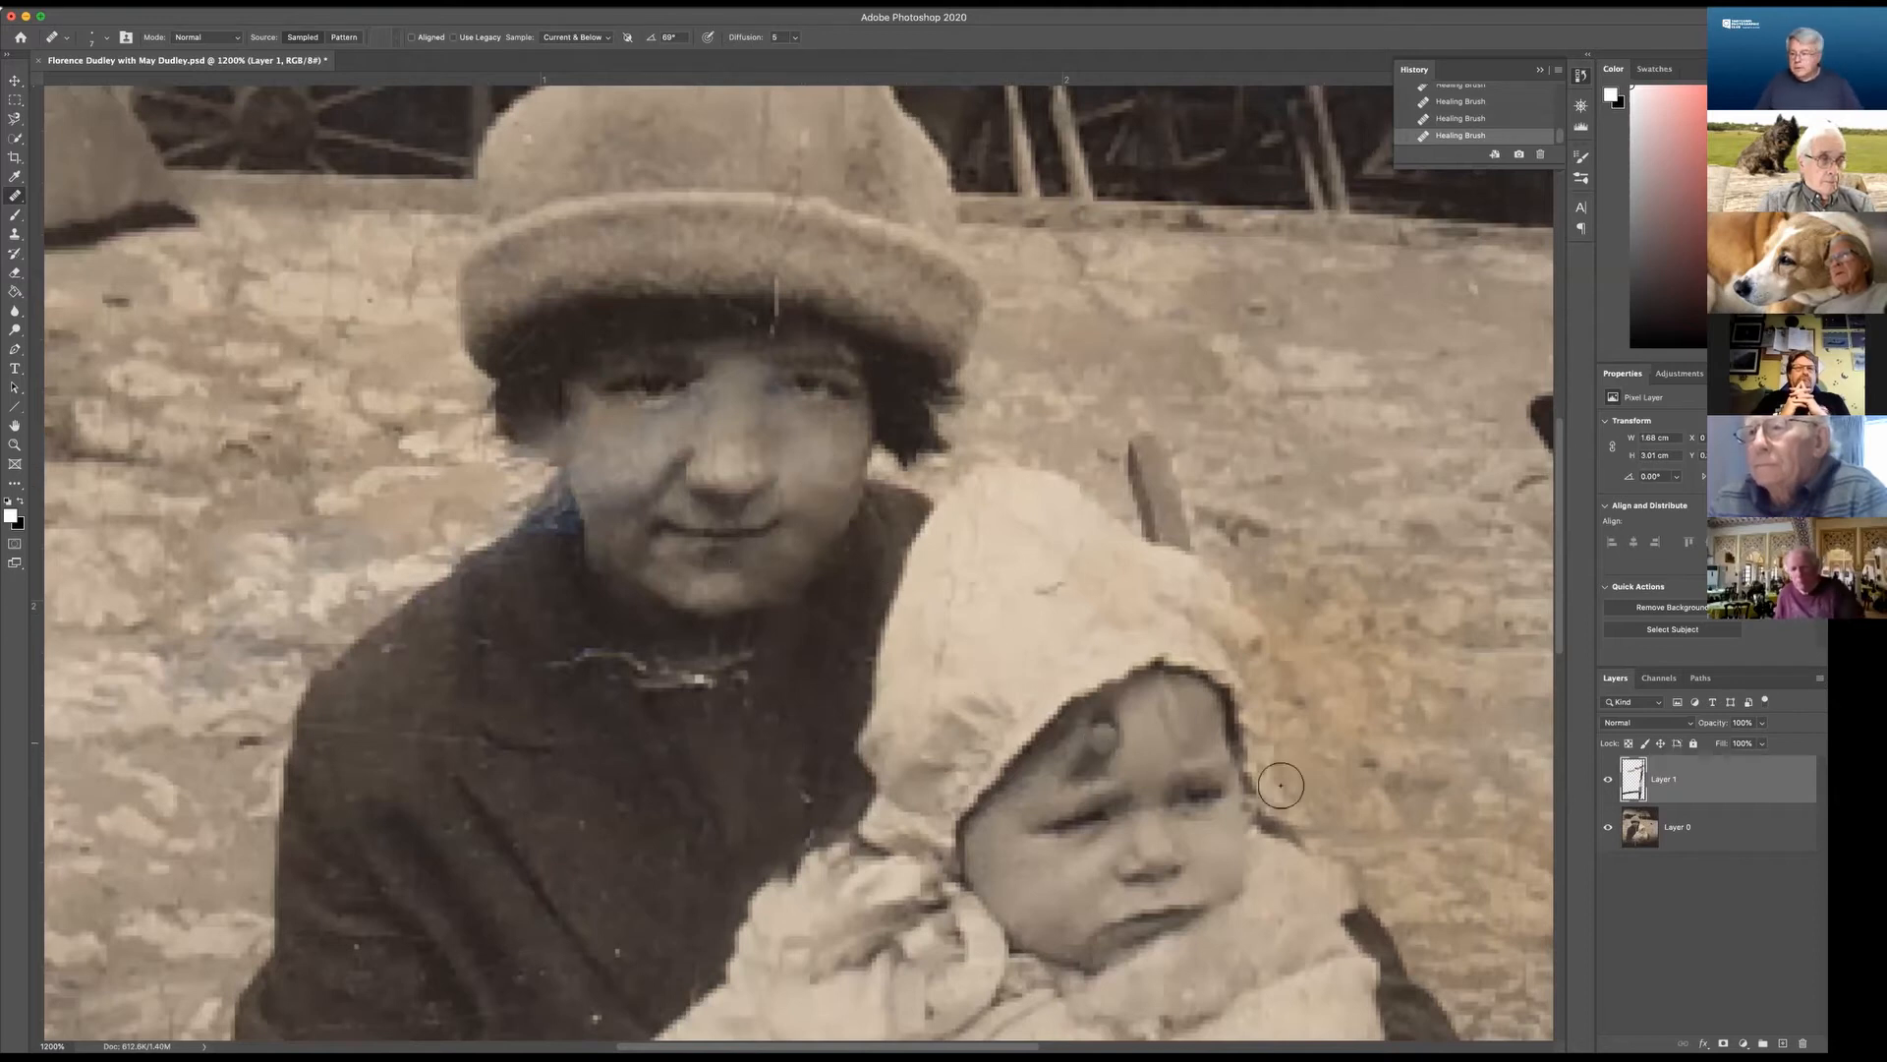
# Compare the photo with and without the retouching on Layer 1.
pyautogui.click(1608, 781)
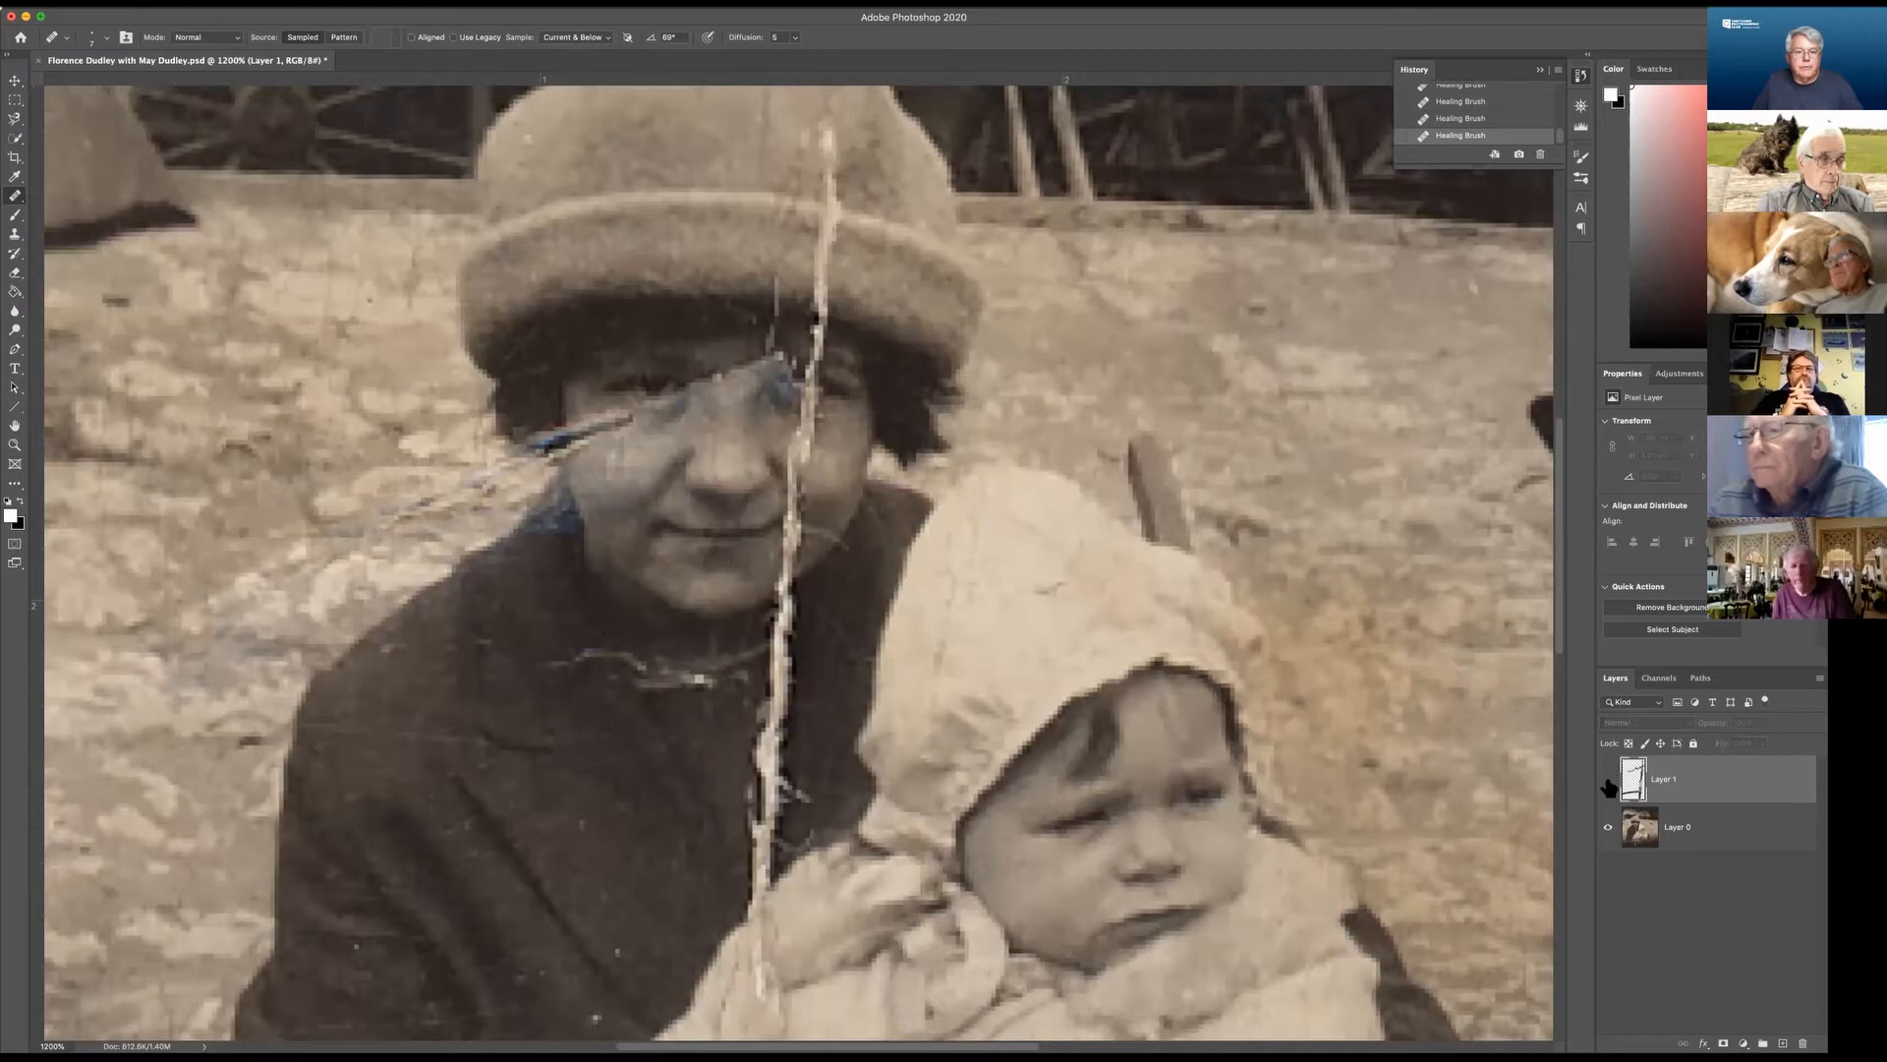
pyautogui.click(1608, 783)
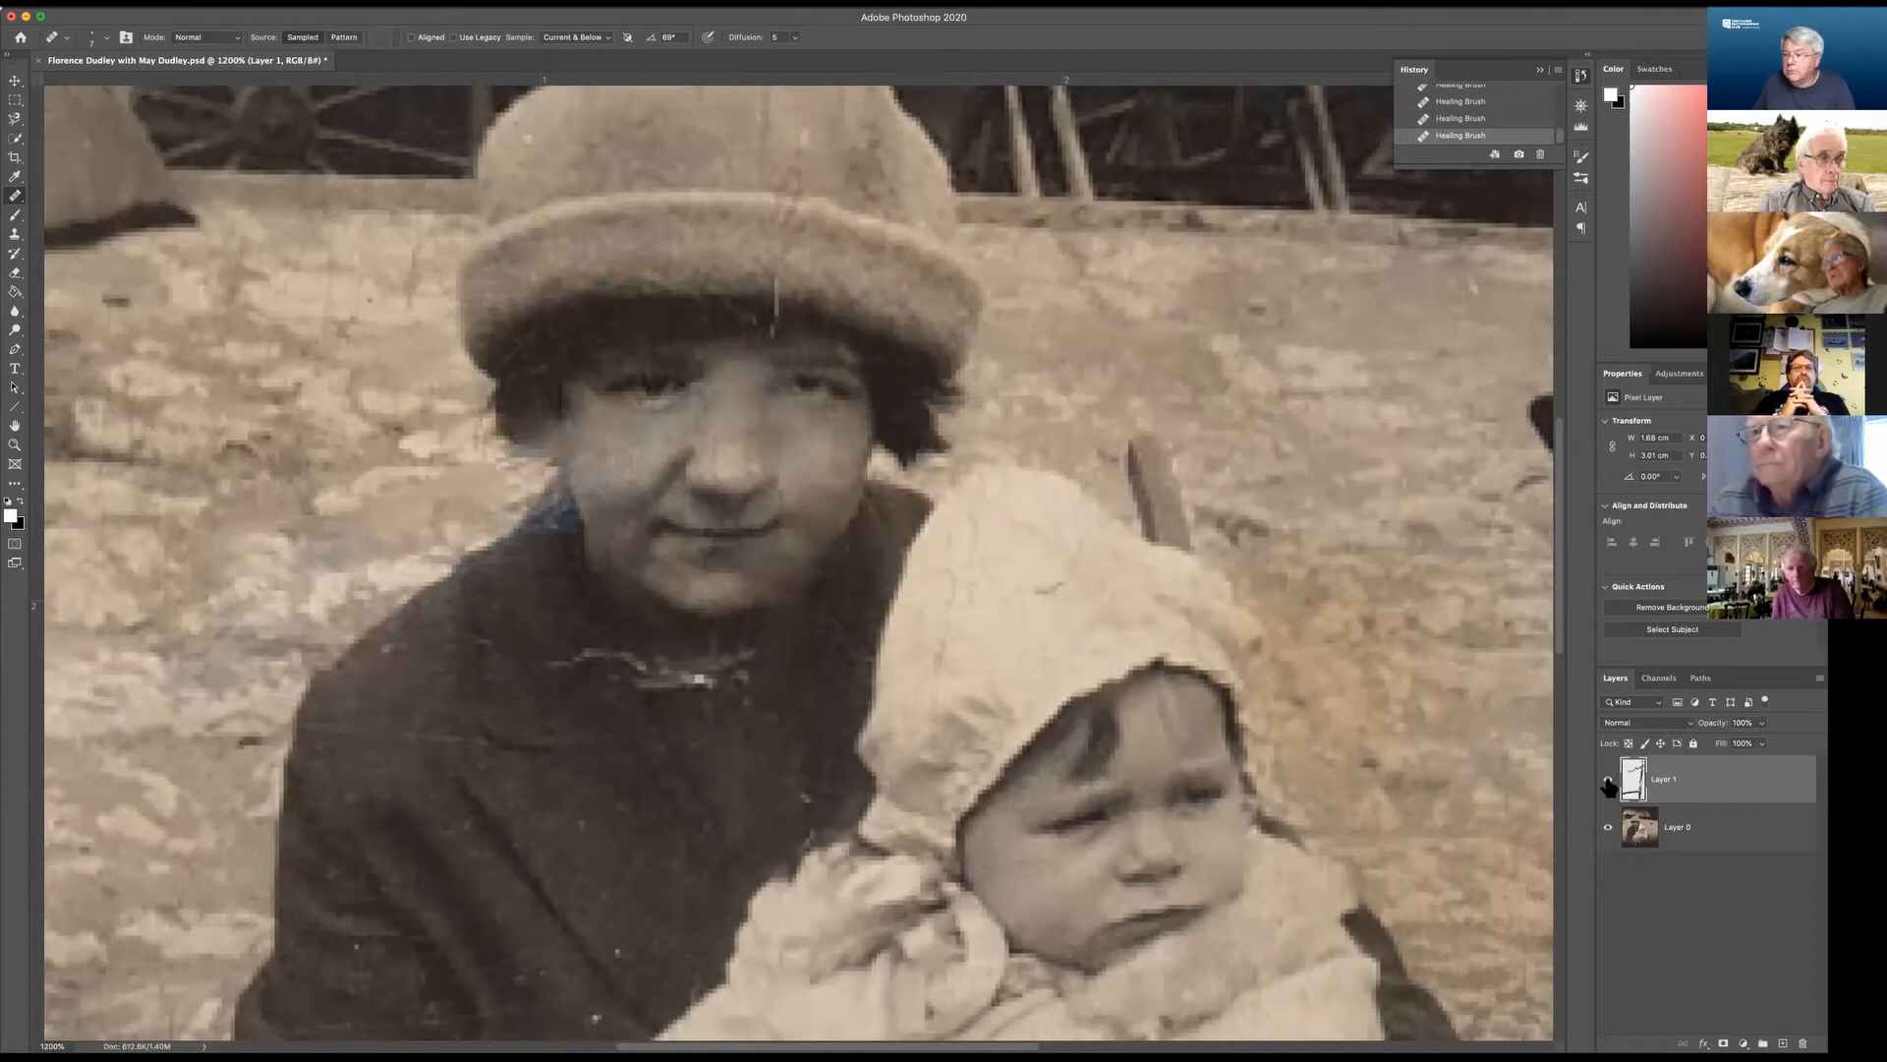
pyautogui.click(1608, 783)
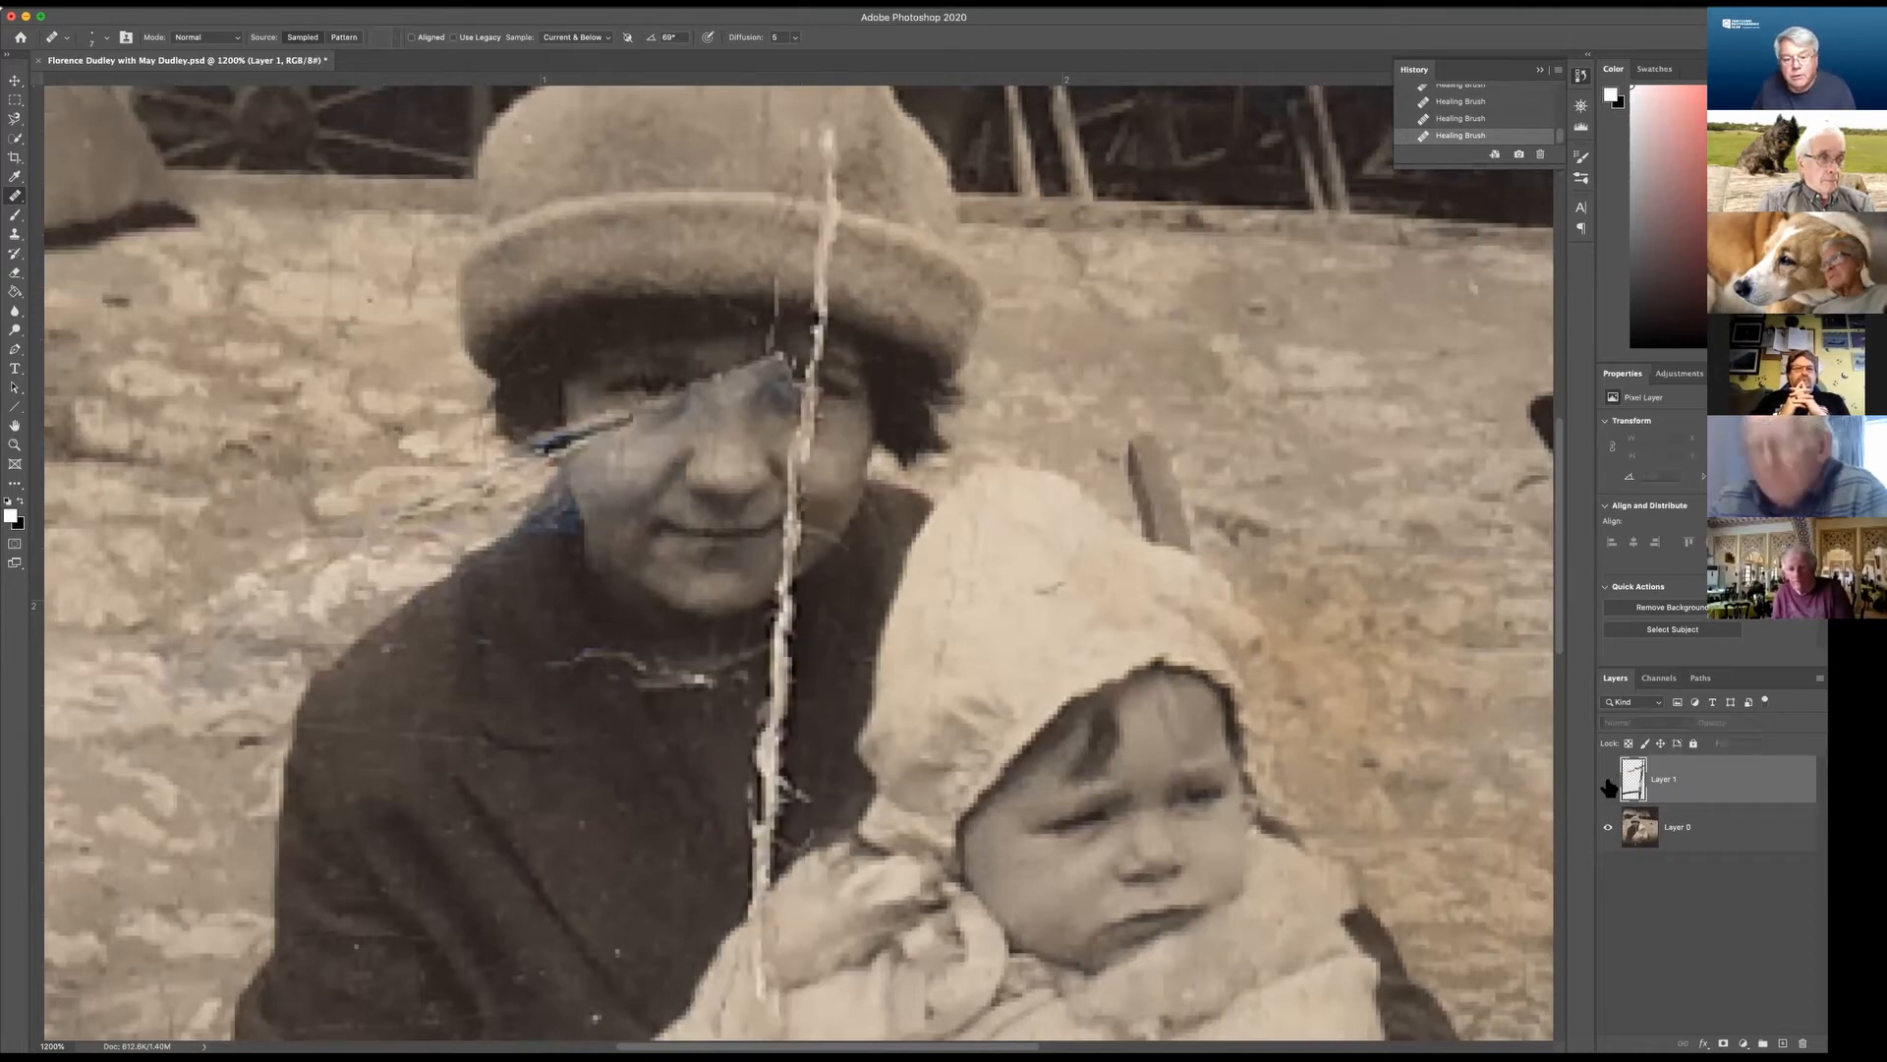
pyautogui.click(1608, 784)
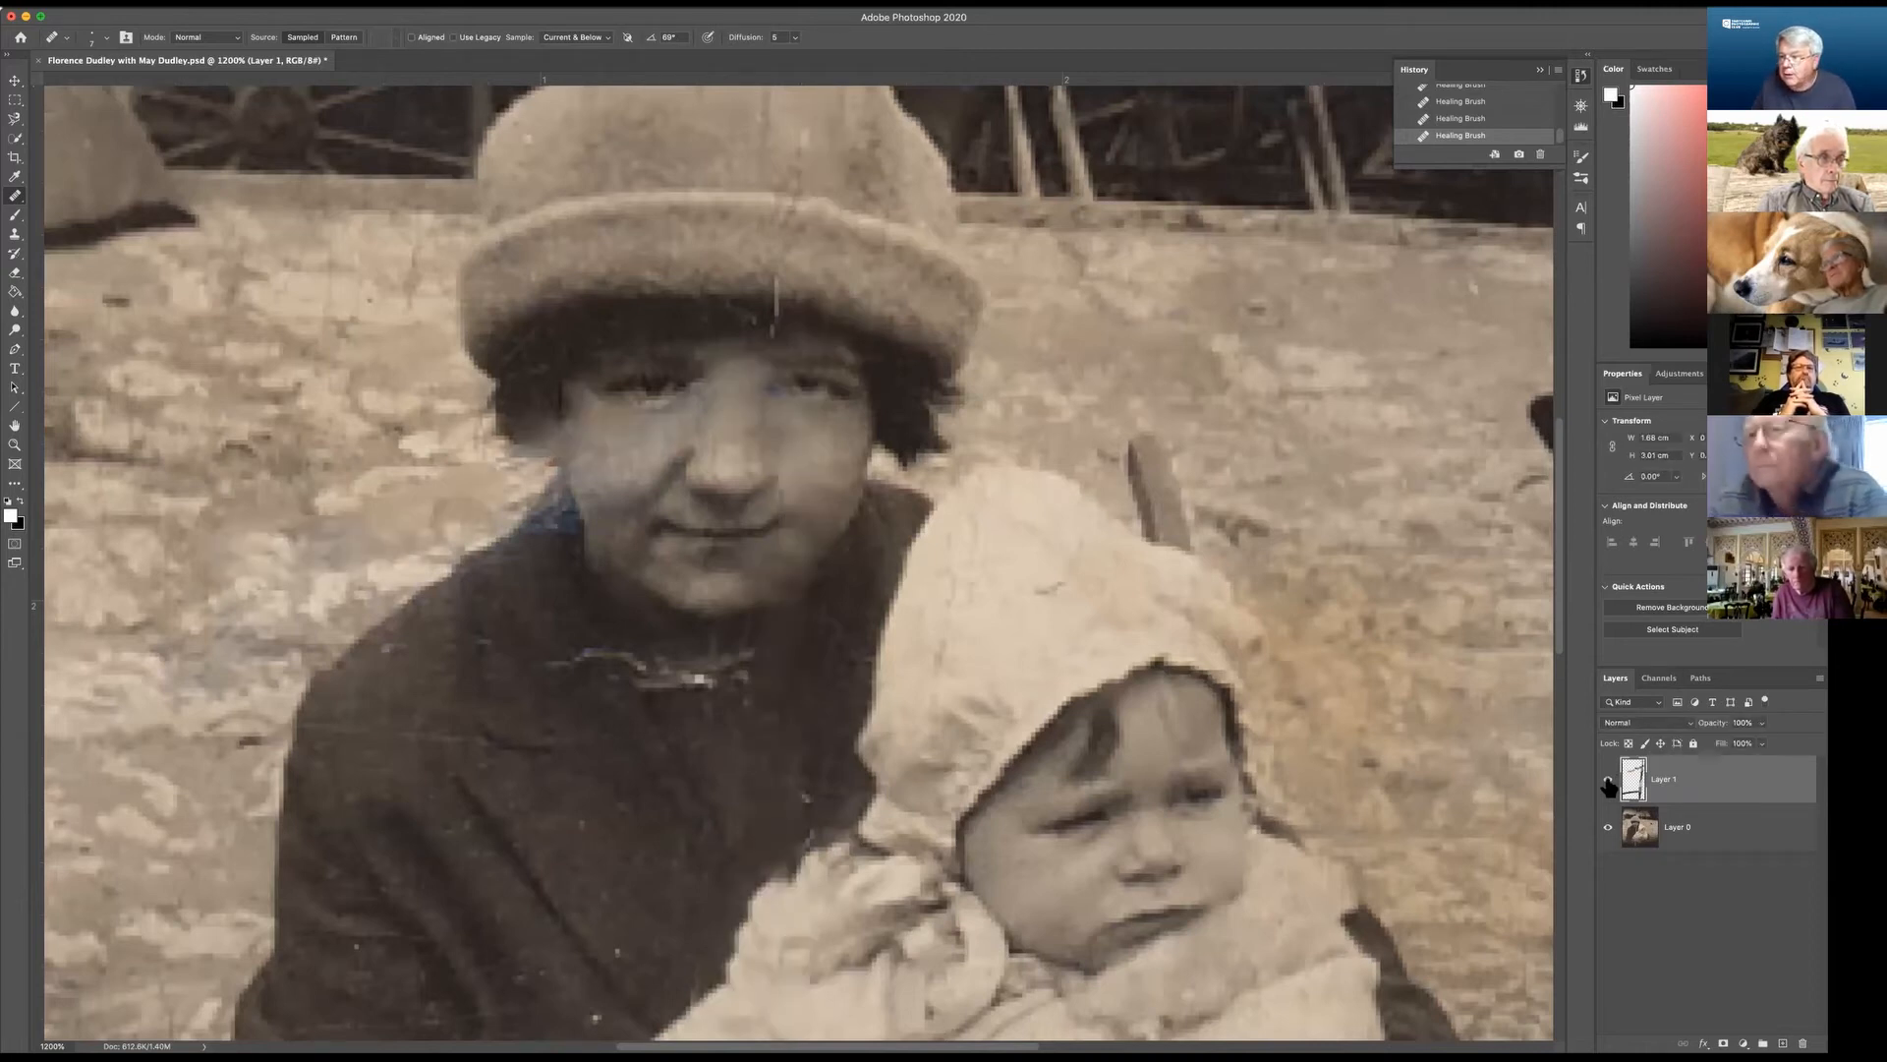
pyautogui.click(1608, 783)
pyautogui.click(1609, 784)
pyautogui.click(1608, 784)
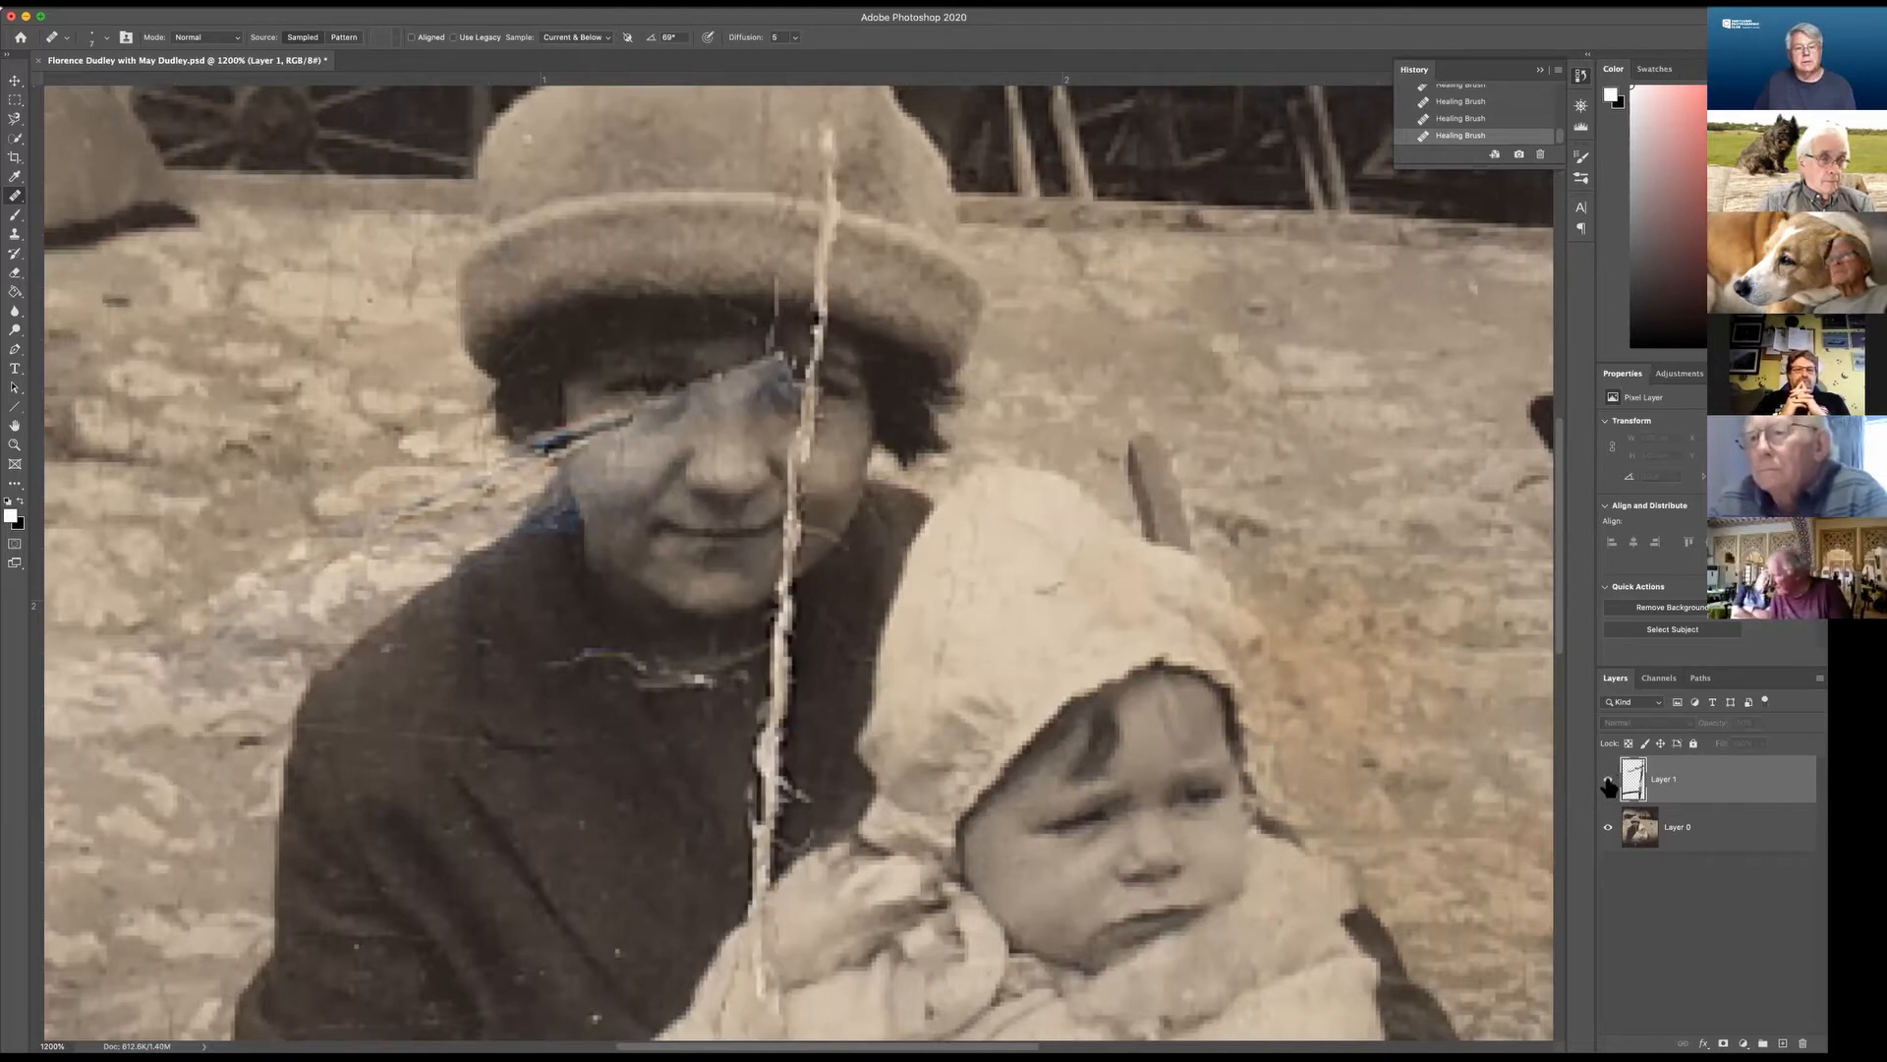
pyautogui.click(1609, 783)
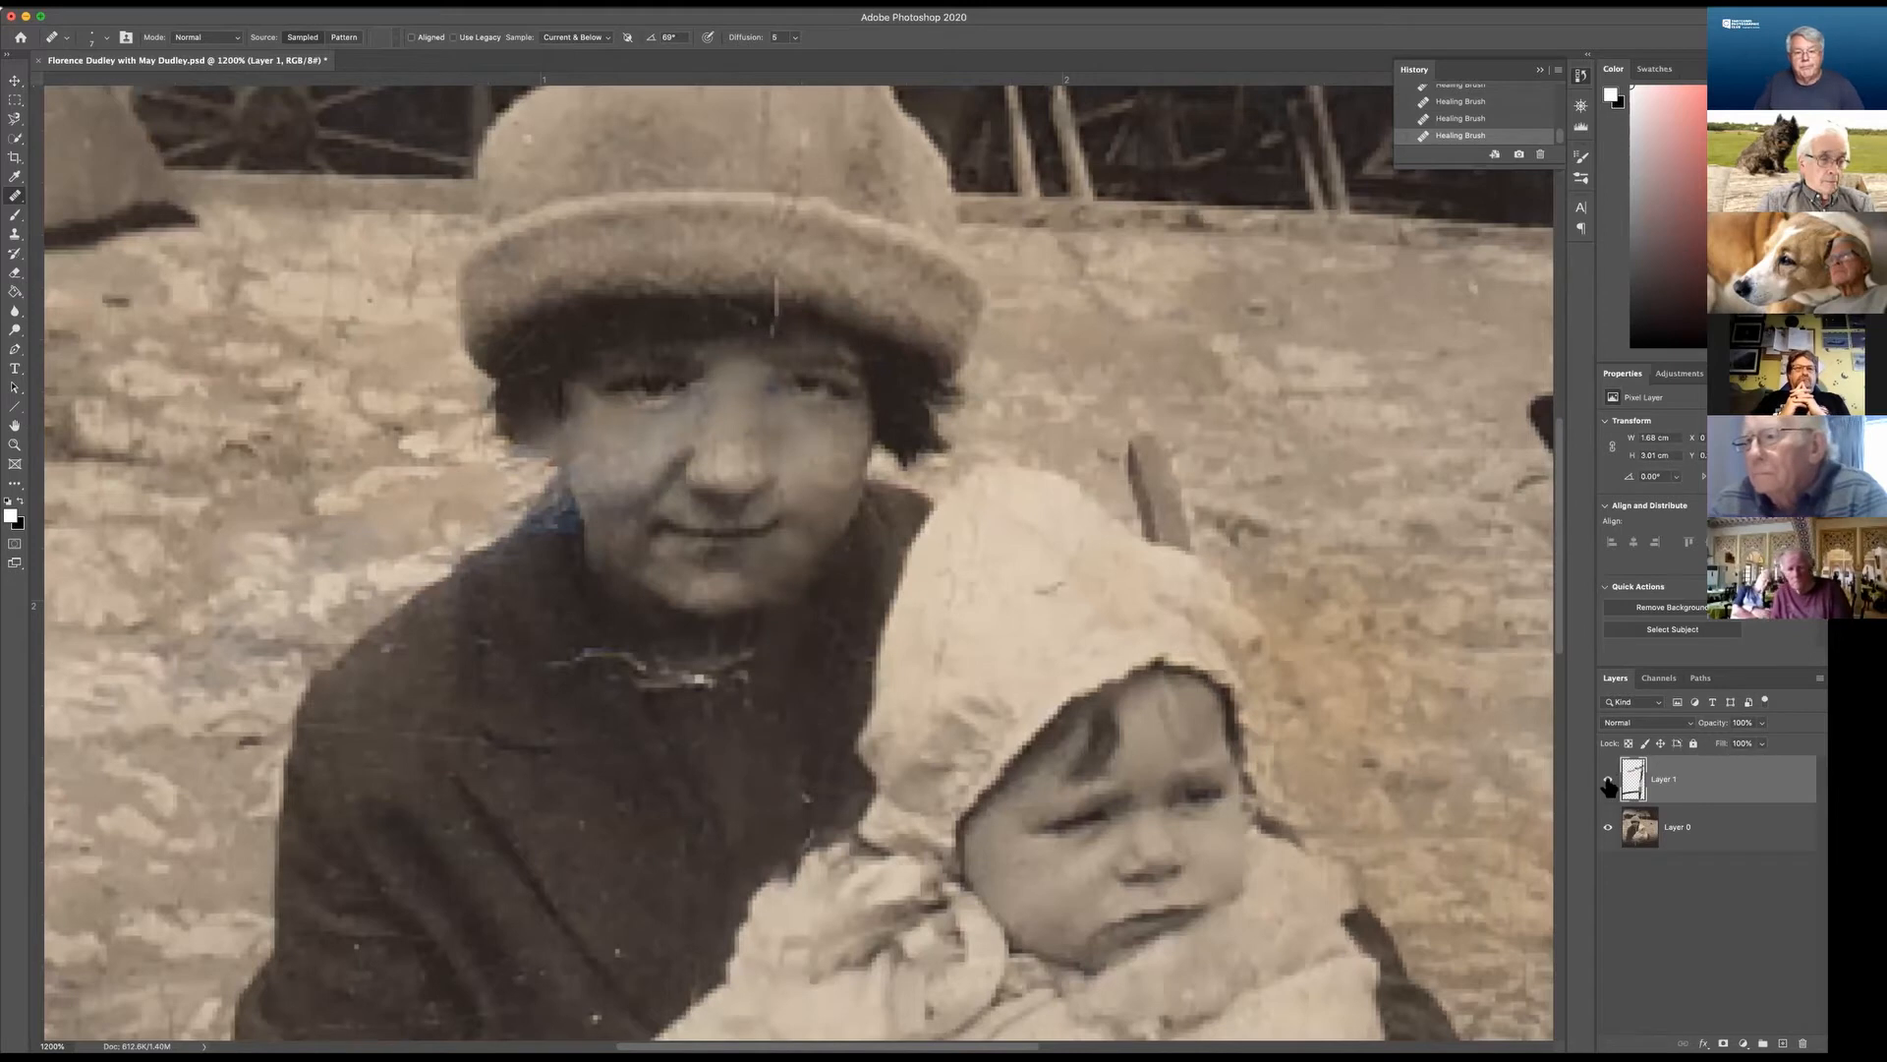
pyautogui.click(1608, 785)
pyautogui.click(1608, 785)
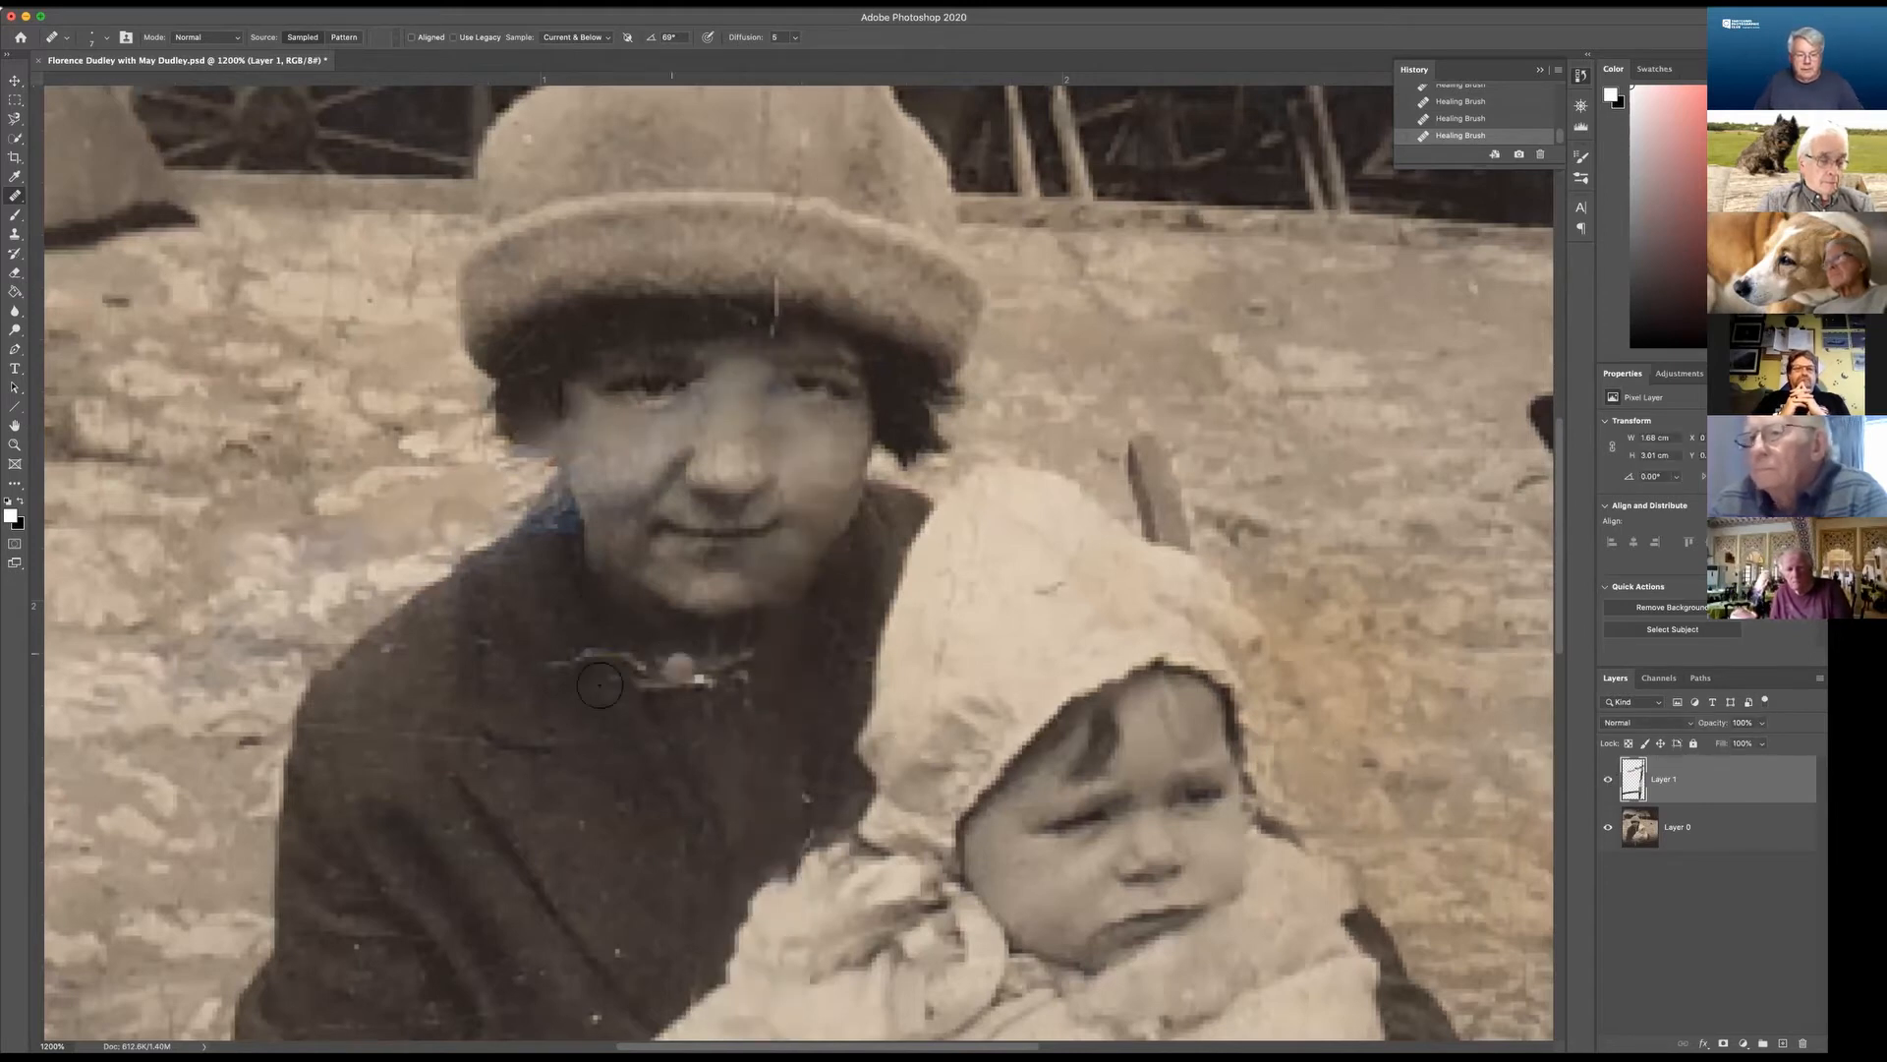
# Heal the scratches at the woman's collar and the horizontal line across the coat's shoulder with the Spot Healing Brush.
pyautogui.rightClick(12, 198)
pyautogui.click(83, 199)
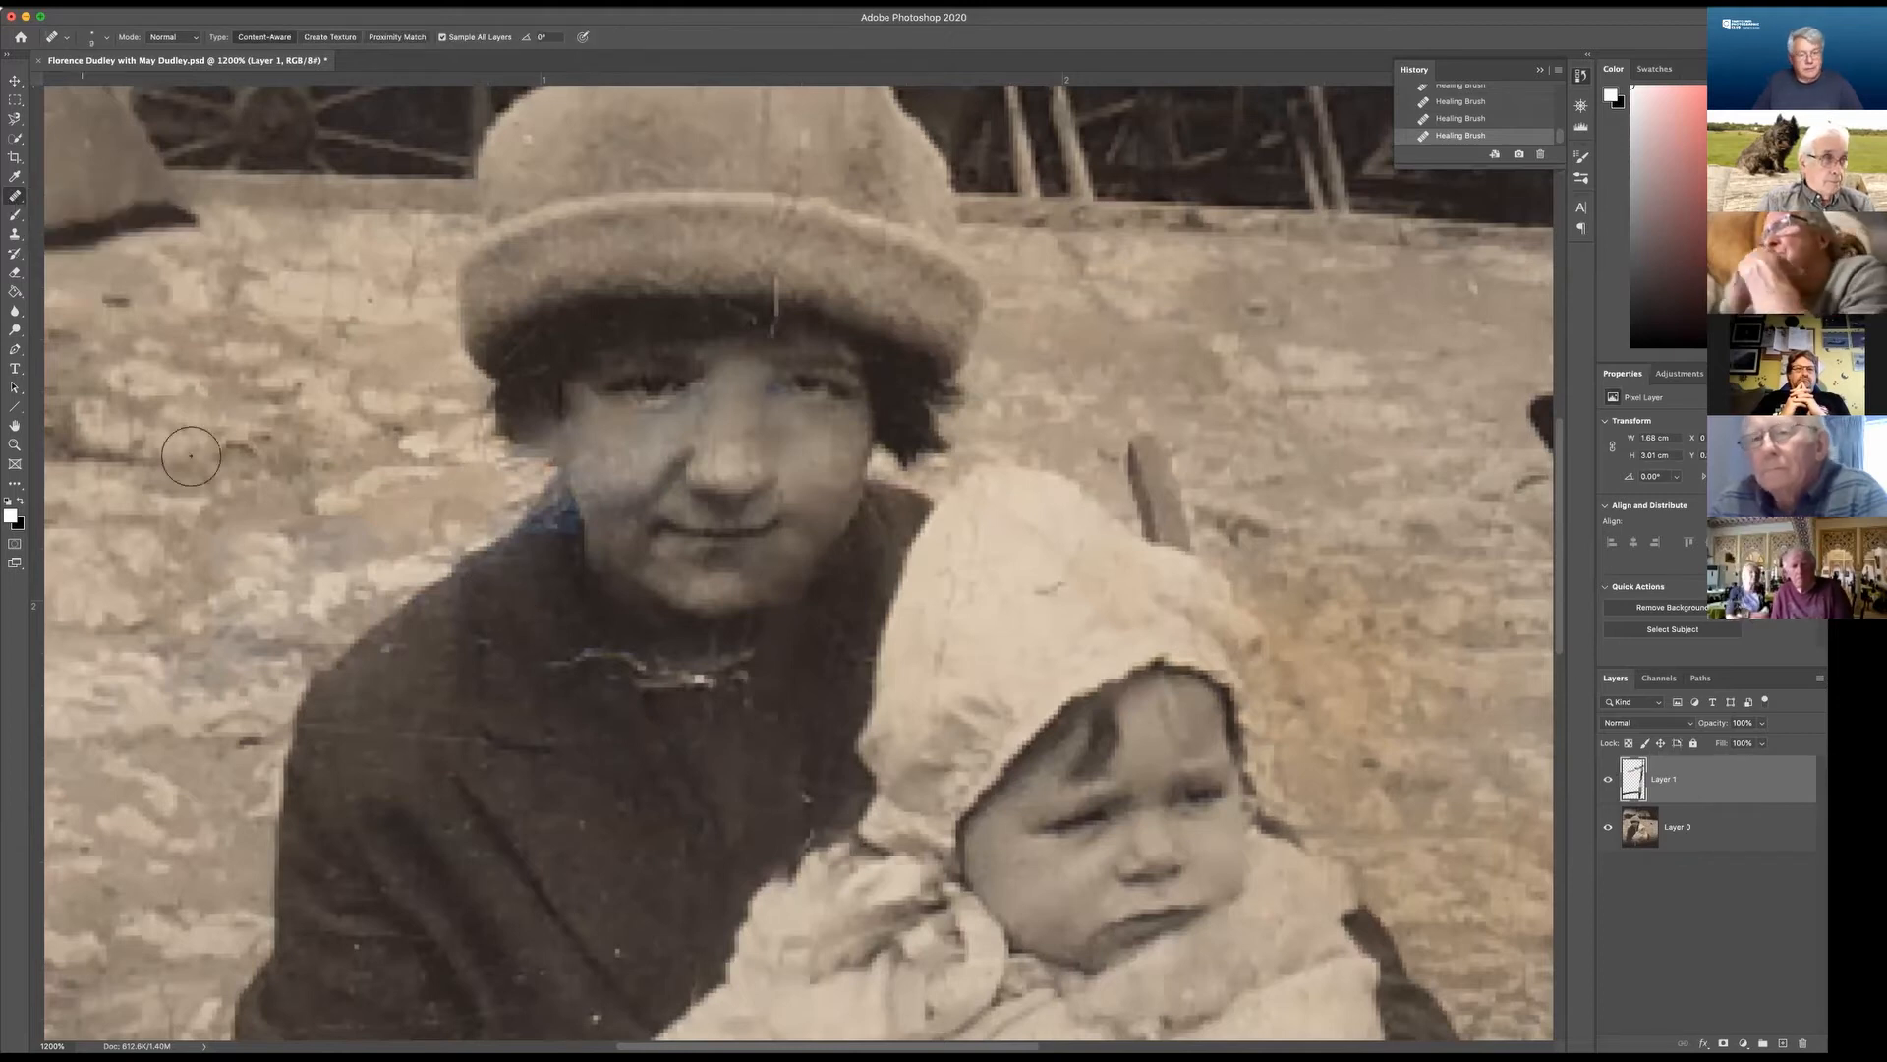
pyautogui.moveTo(531, 653); pyautogui.dragTo(627, 653)
pyautogui.click(598, 652)
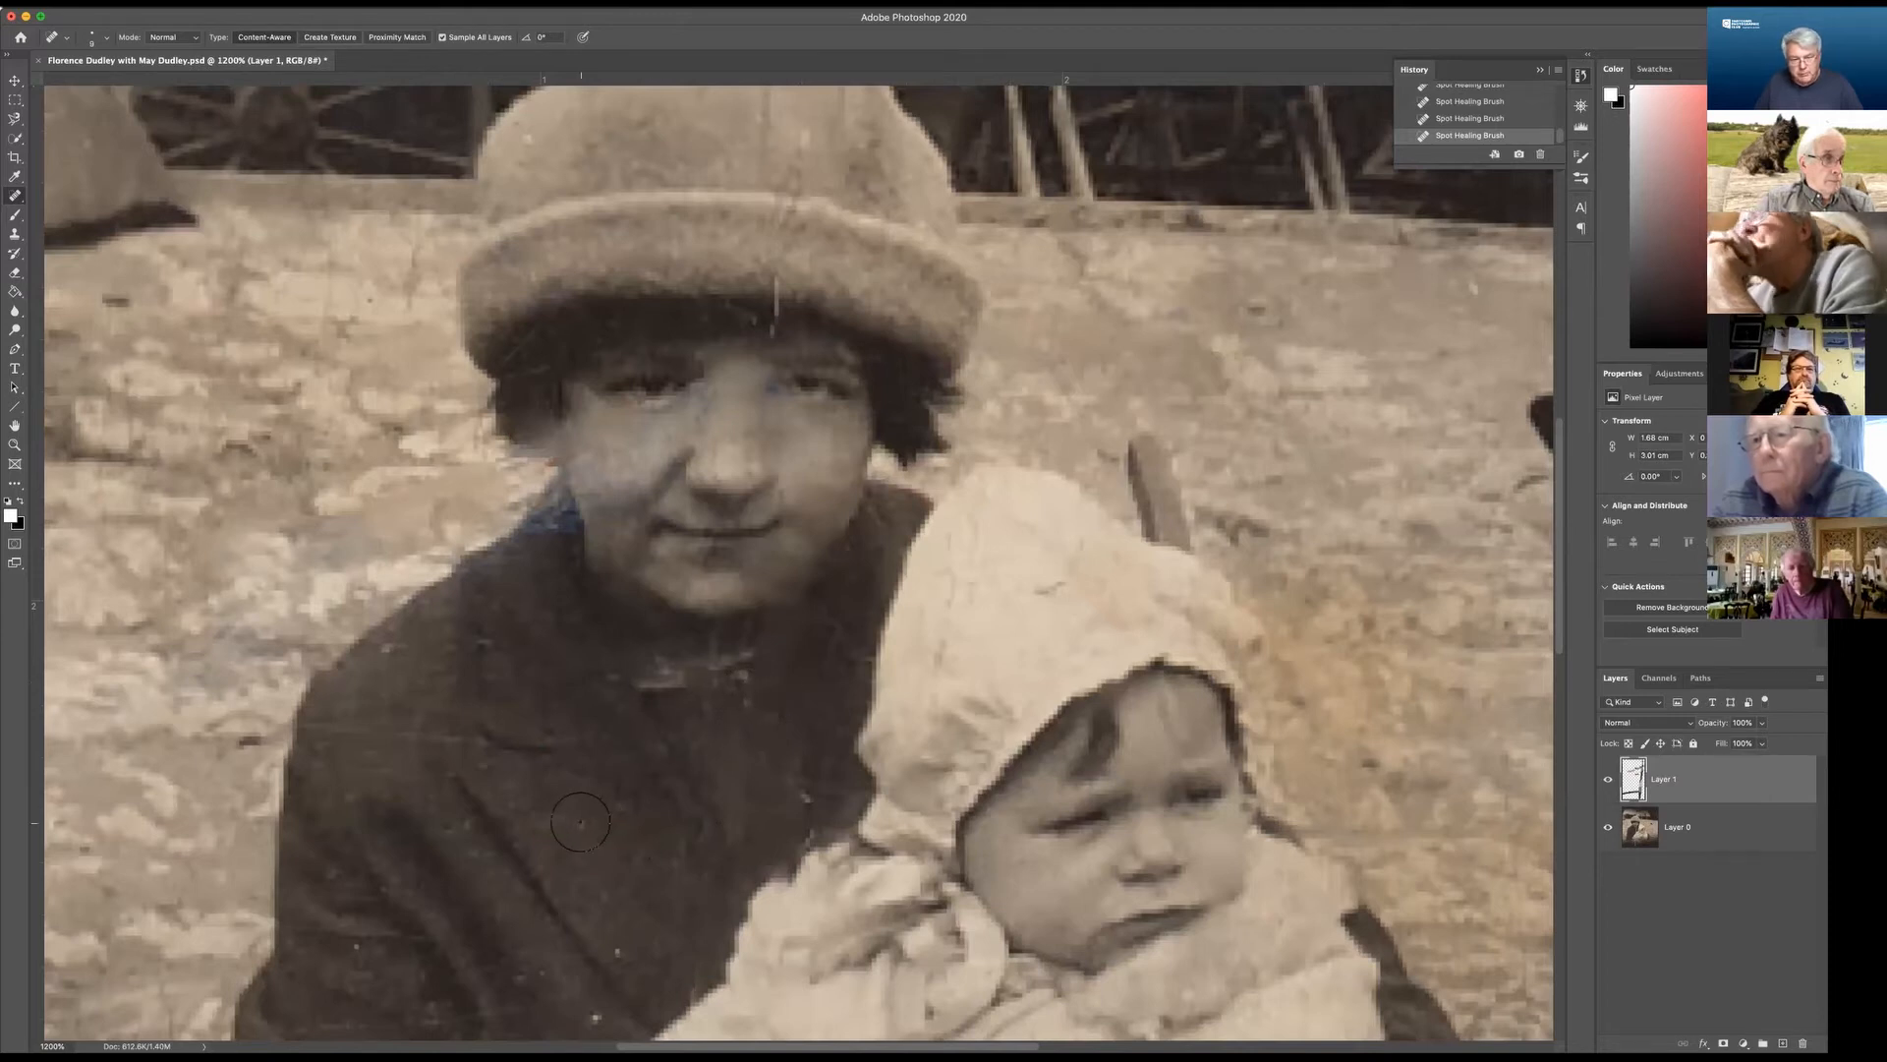
pyautogui.moveTo(332, 734); pyautogui.dragTo(412, 731)
pyautogui.click(437, 735)
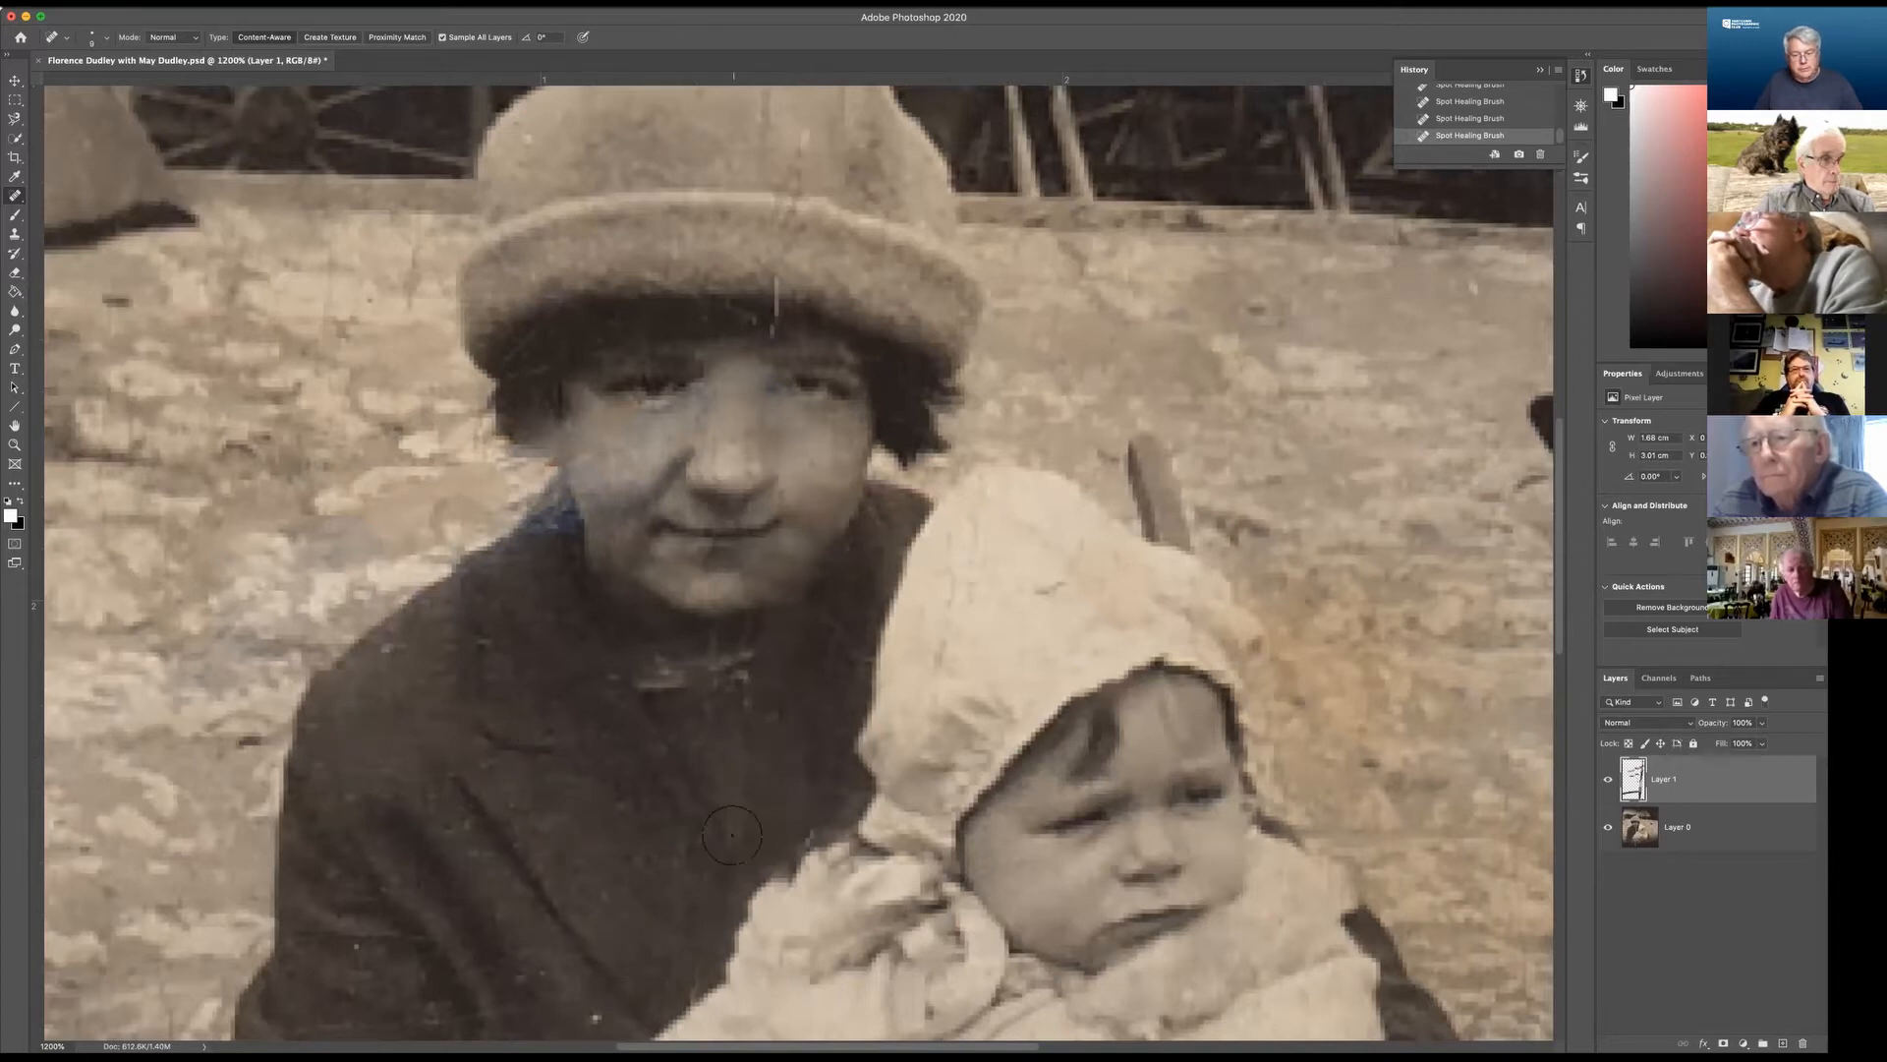
# Remove the white specks from the front and sleeve of the woman's coat with single Spot Healing Brush dabs.
pyautogui.scroll(-6, 734, 747)
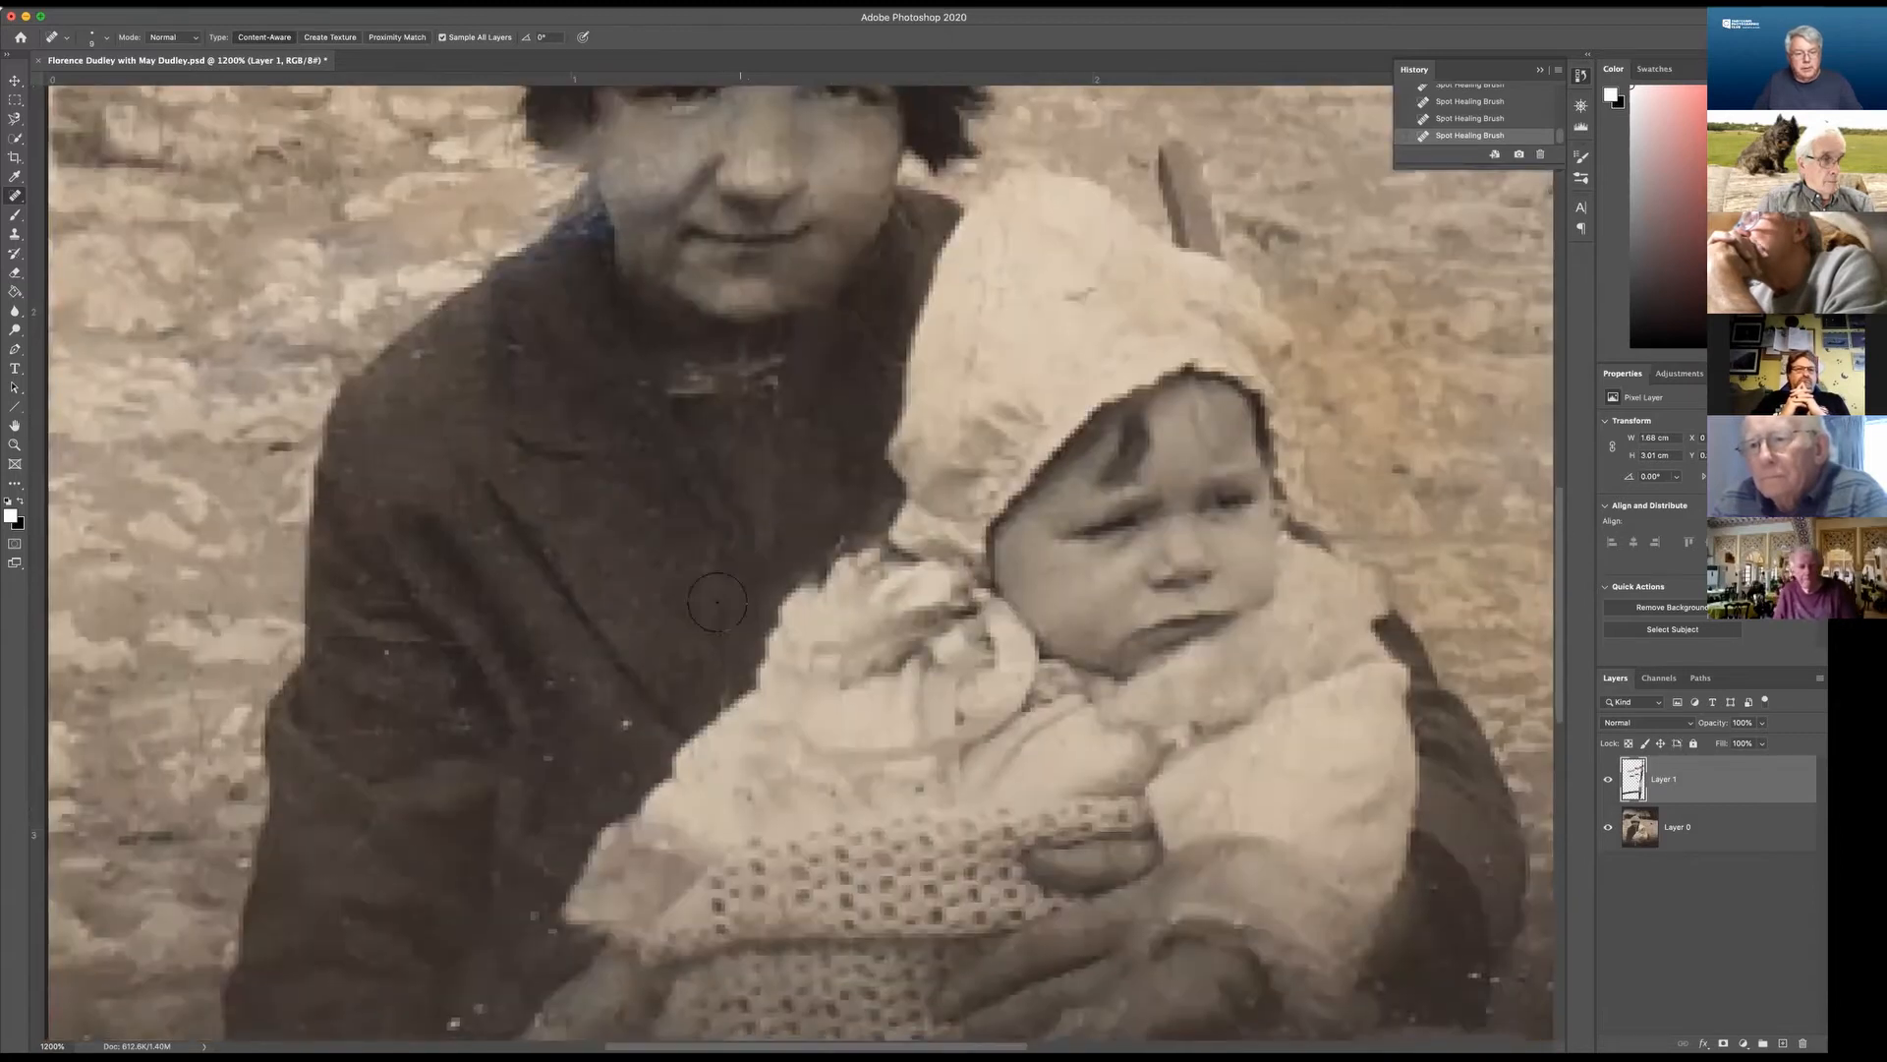
pyautogui.click(626, 727)
pyautogui.click(544, 752)
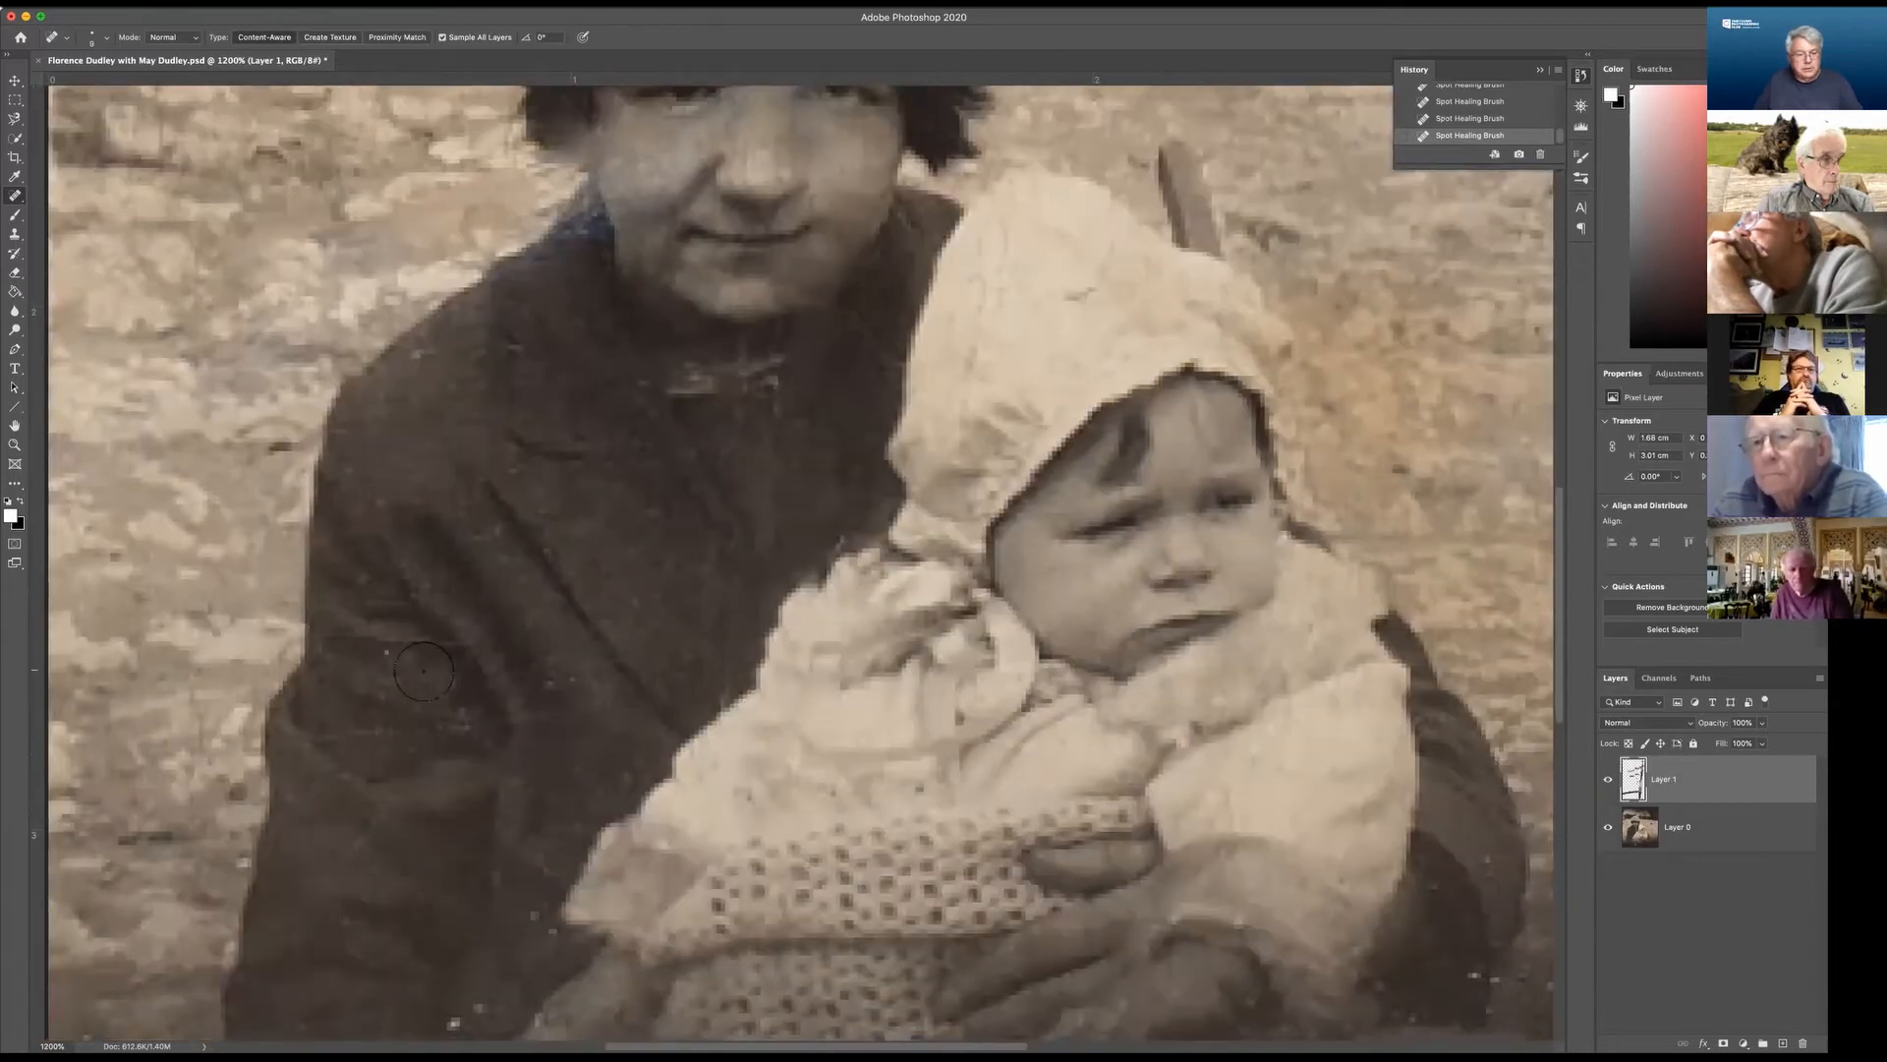
pyautogui.moveTo(590, 650)
pyautogui.mouseDown()
pyautogui.moveTo(687, 404)
pyautogui.moveTo(683, 364)
pyautogui.mouseUp()
pyautogui.click(574, 722)
pyautogui.click(630, 626)
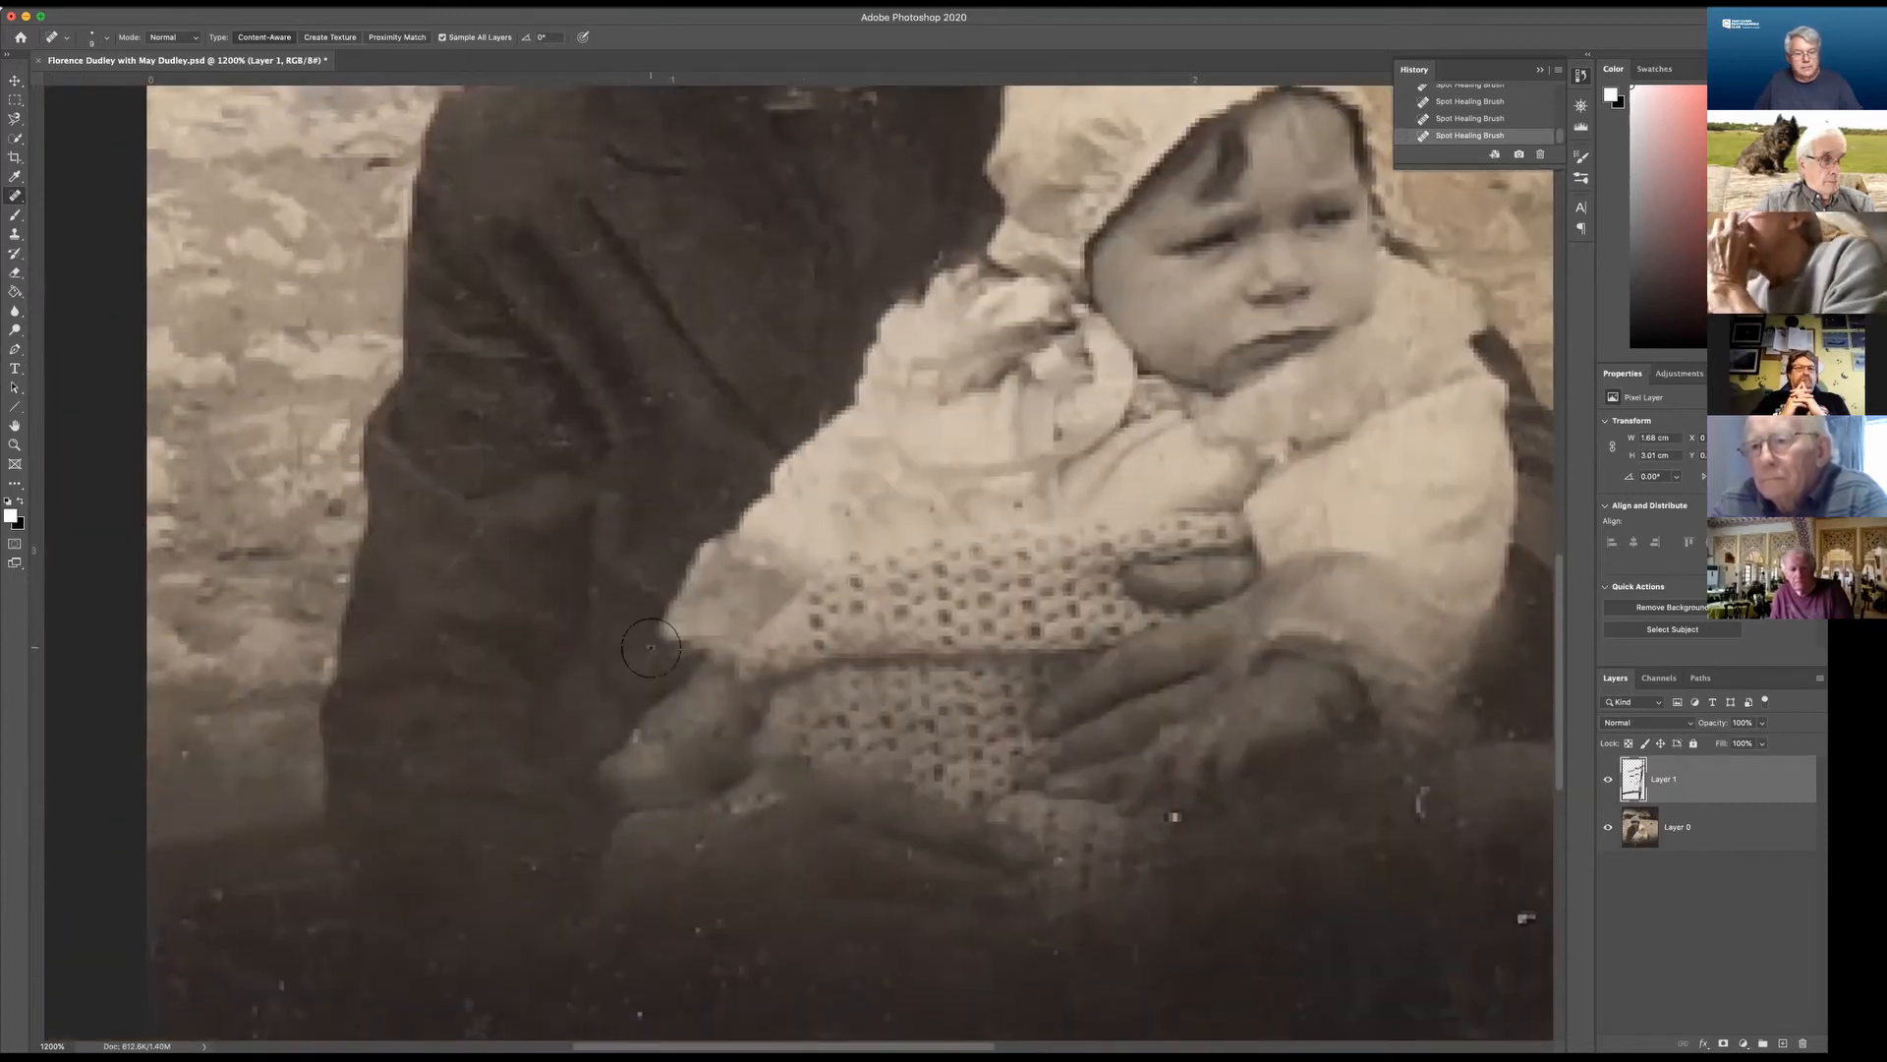
# Heal the isolated white specks and short scratches in the dark area below the baby and the woman's arm.
pyautogui.moveTo(828, 683); pyautogui.dragTo(152, 869)
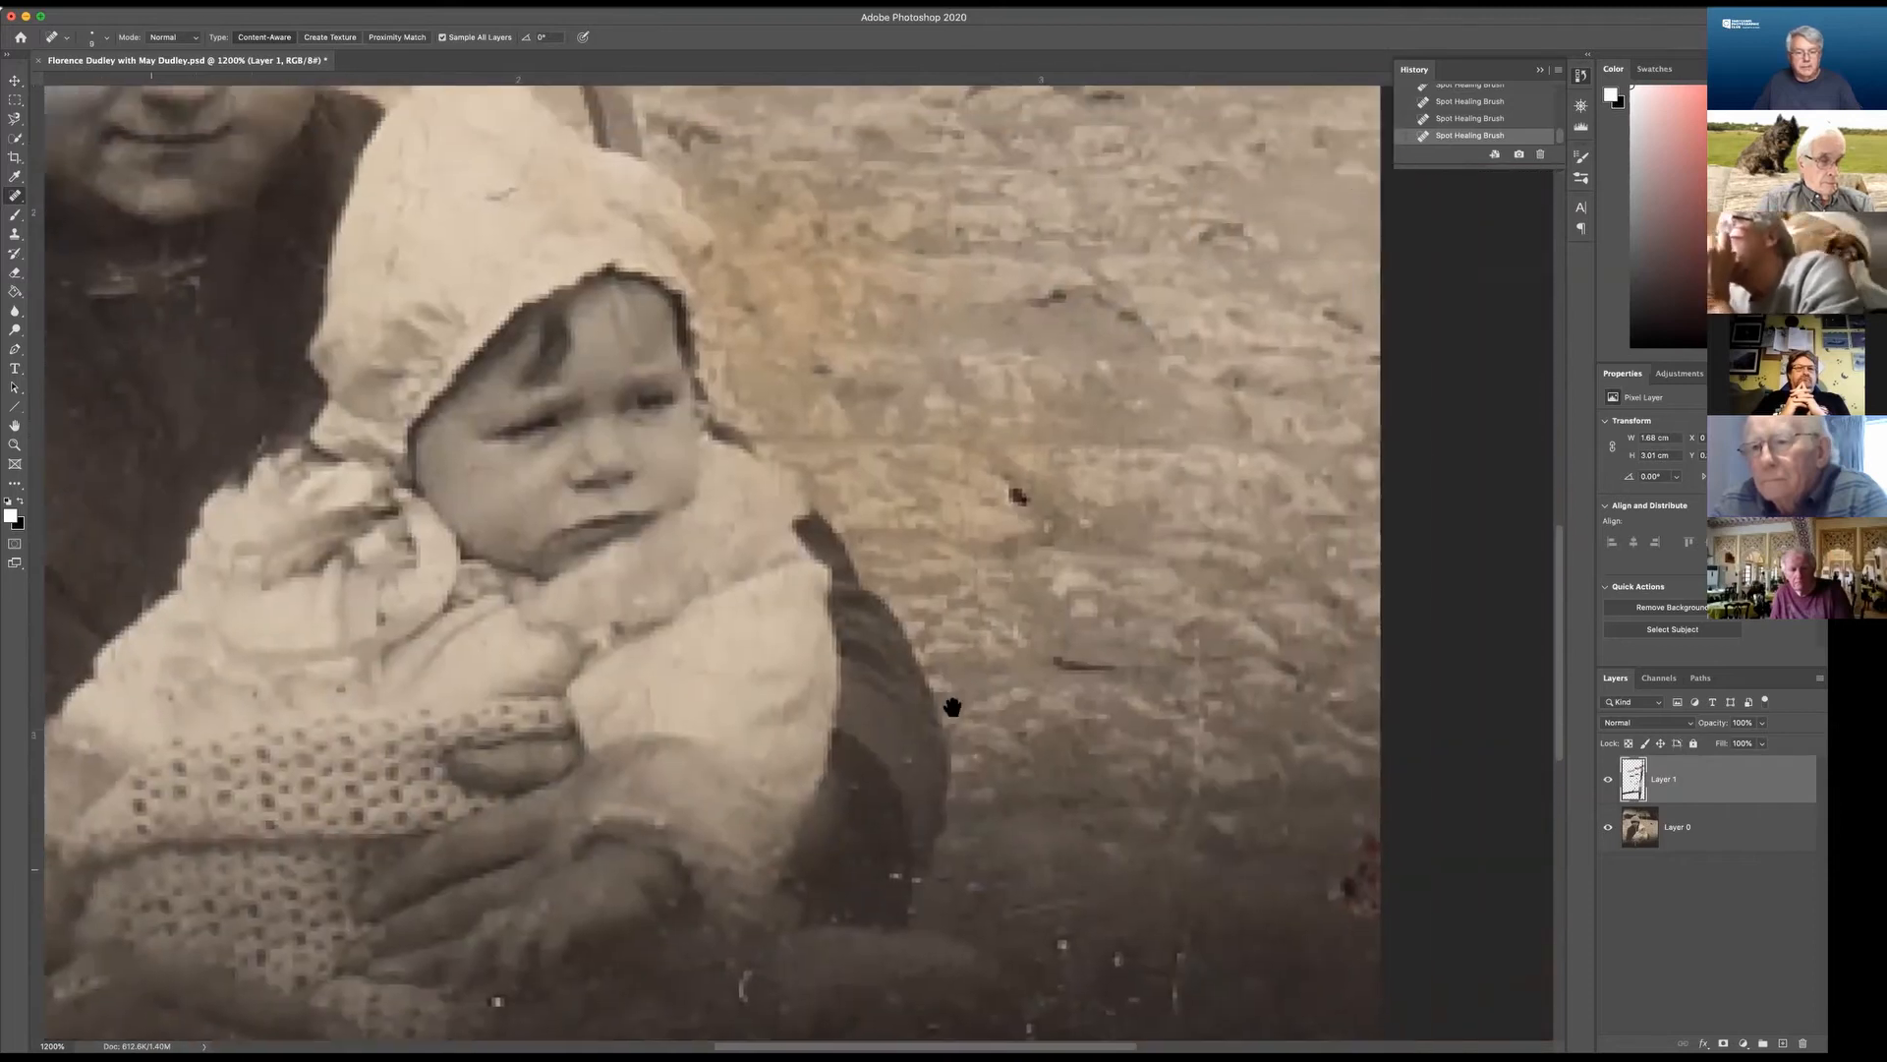
pyautogui.moveTo(931, 687); pyautogui.dragTo(1041, 433)
pyautogui.click(553, 721)
pyautogui.moveTo(665, 775); pyautogui.dragTo(815, 590)
pyautogui.moveTo(369, 763); pyautogui.dragTo(355, 815)
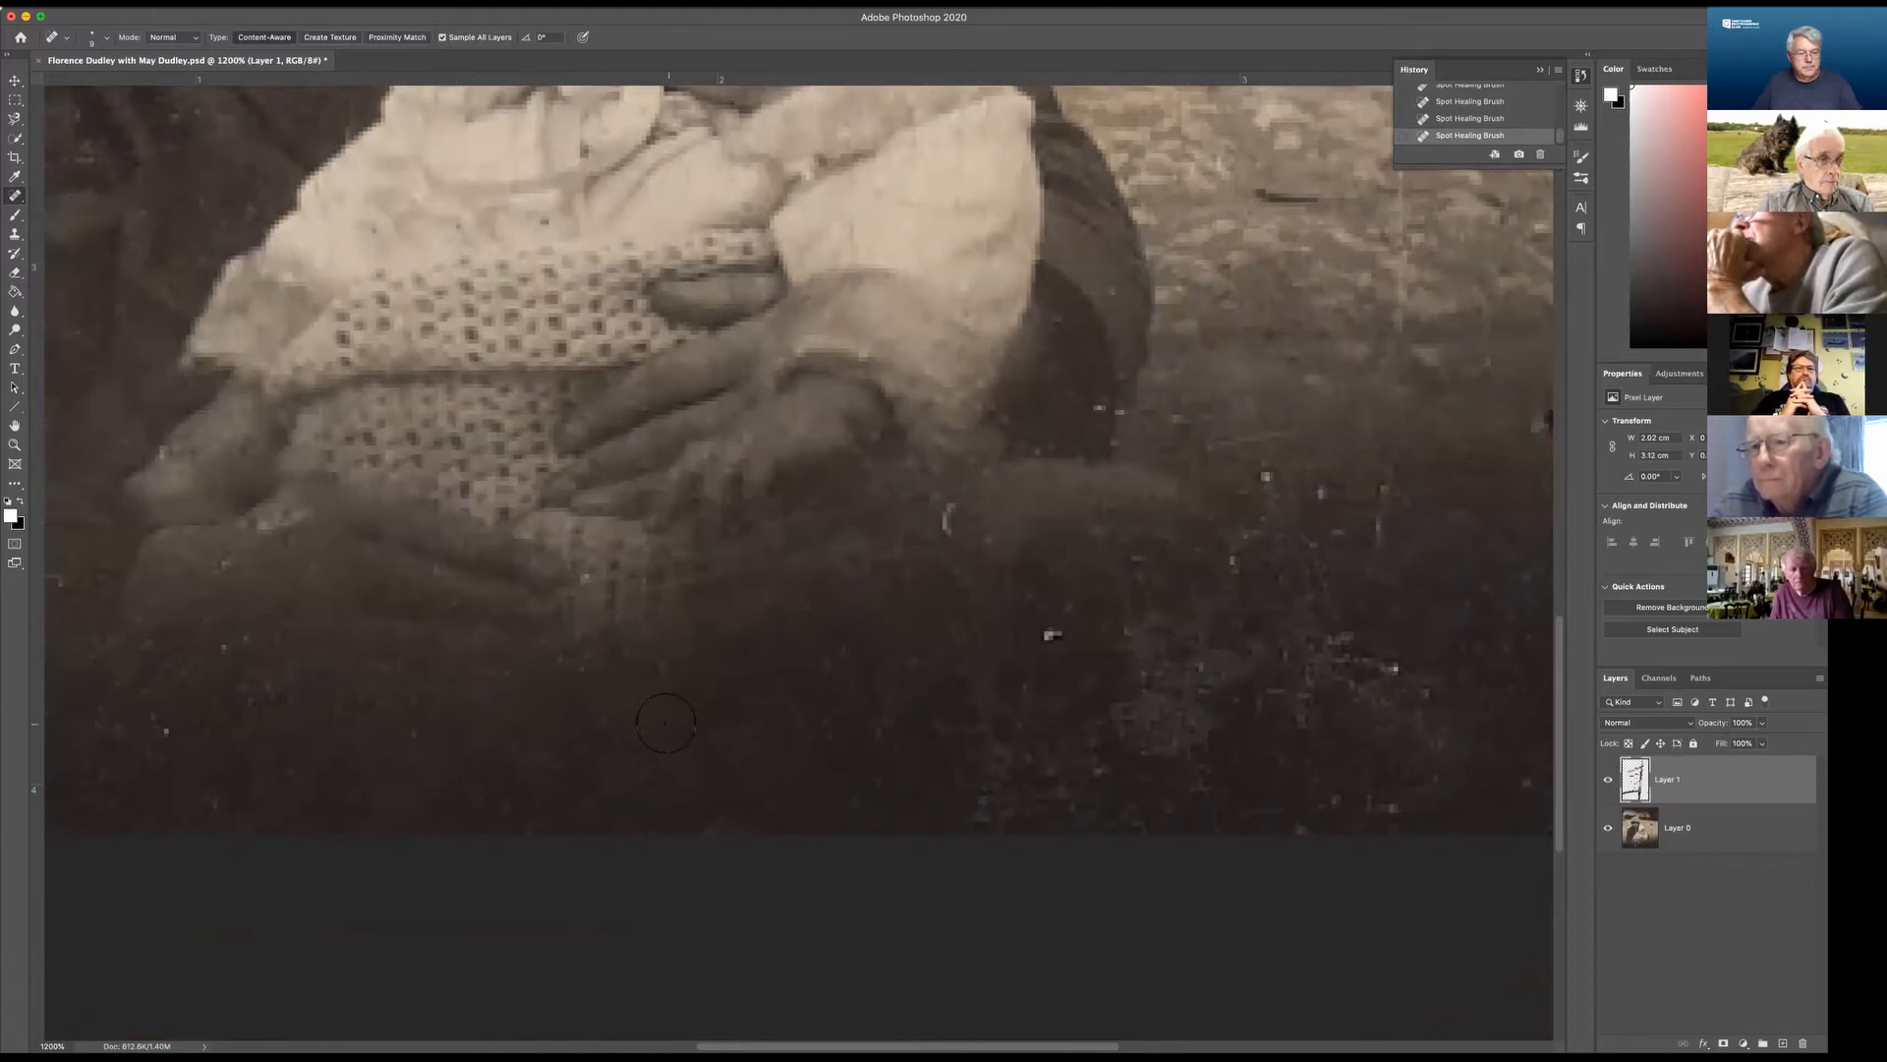
pyautogui.moveTo(664, 722); pyautogui.dragTo(448, 838)
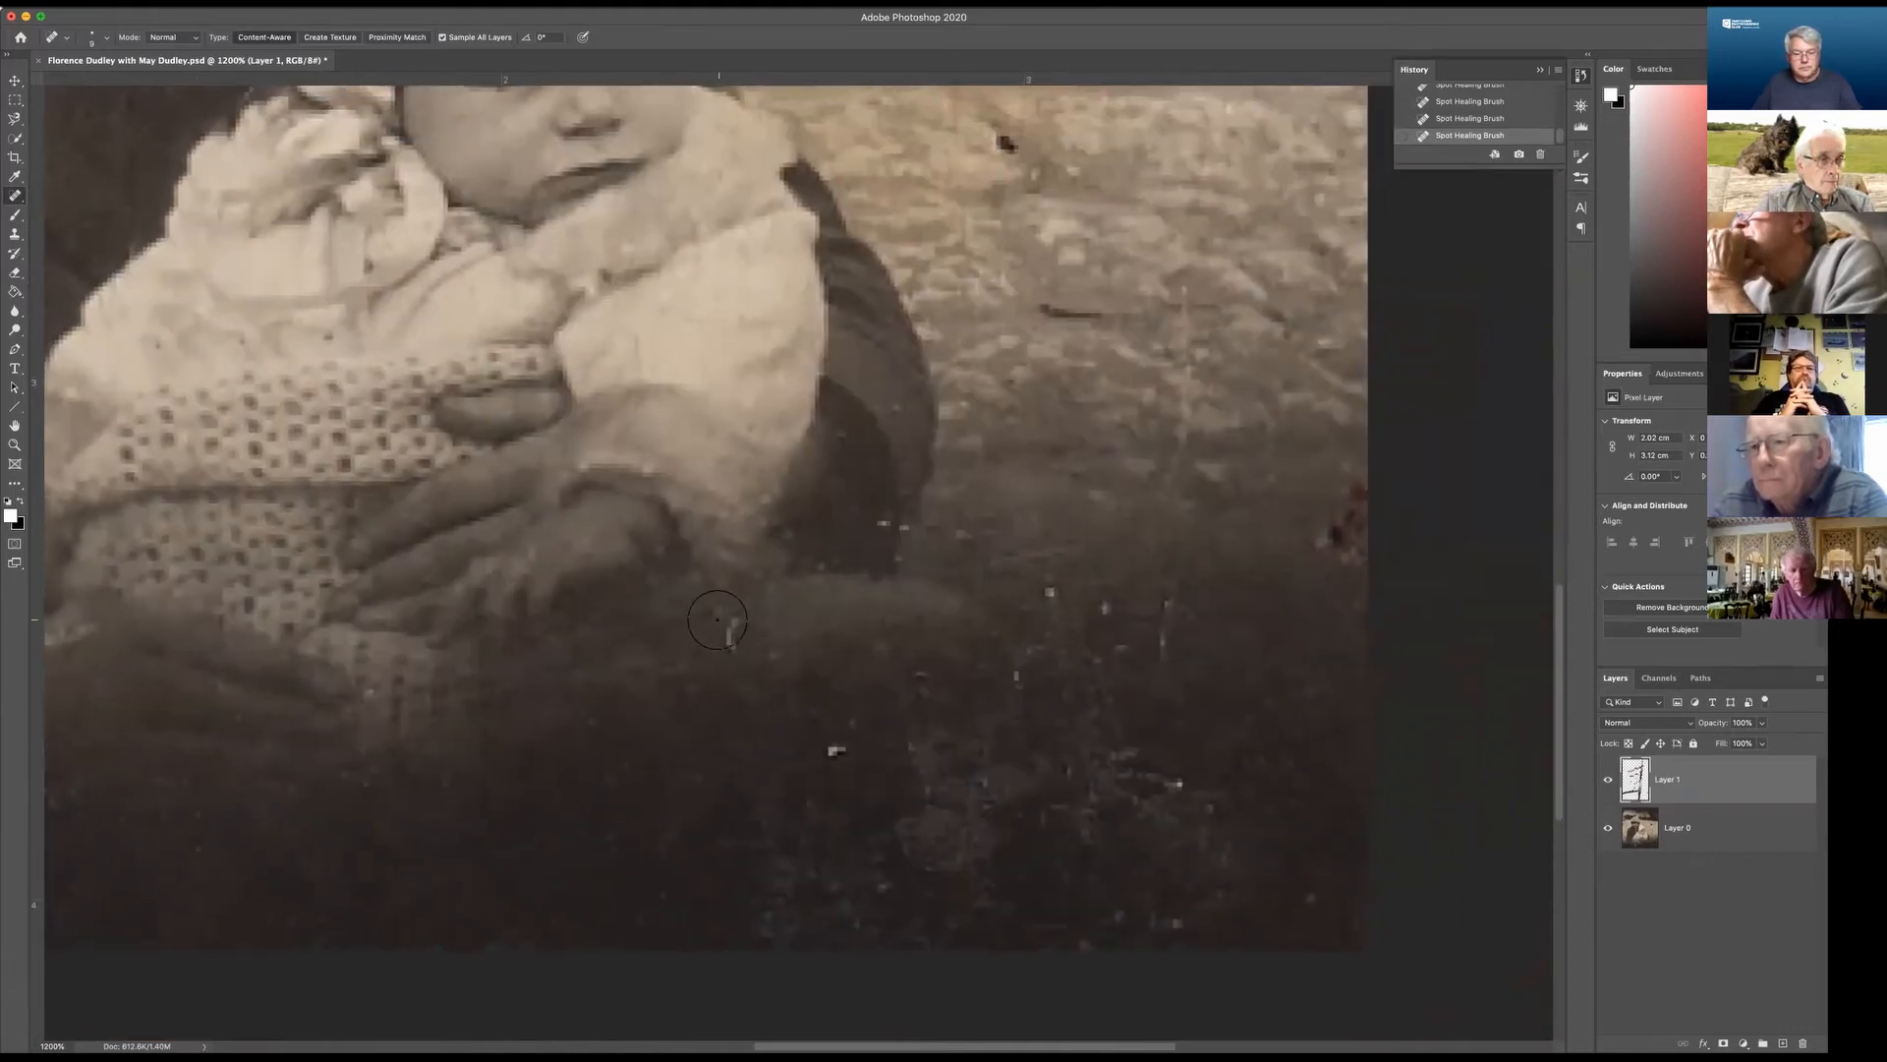
pyautogui.click(736, 621)
pyautogui.click(838, 750)
pyautogui.click(1172, 774)
pyautogui.click(1168, 597)
pyautogui.click(1102, 615)
pyautogui.click(1051, 594)
pyautogui.click(1019, 679)
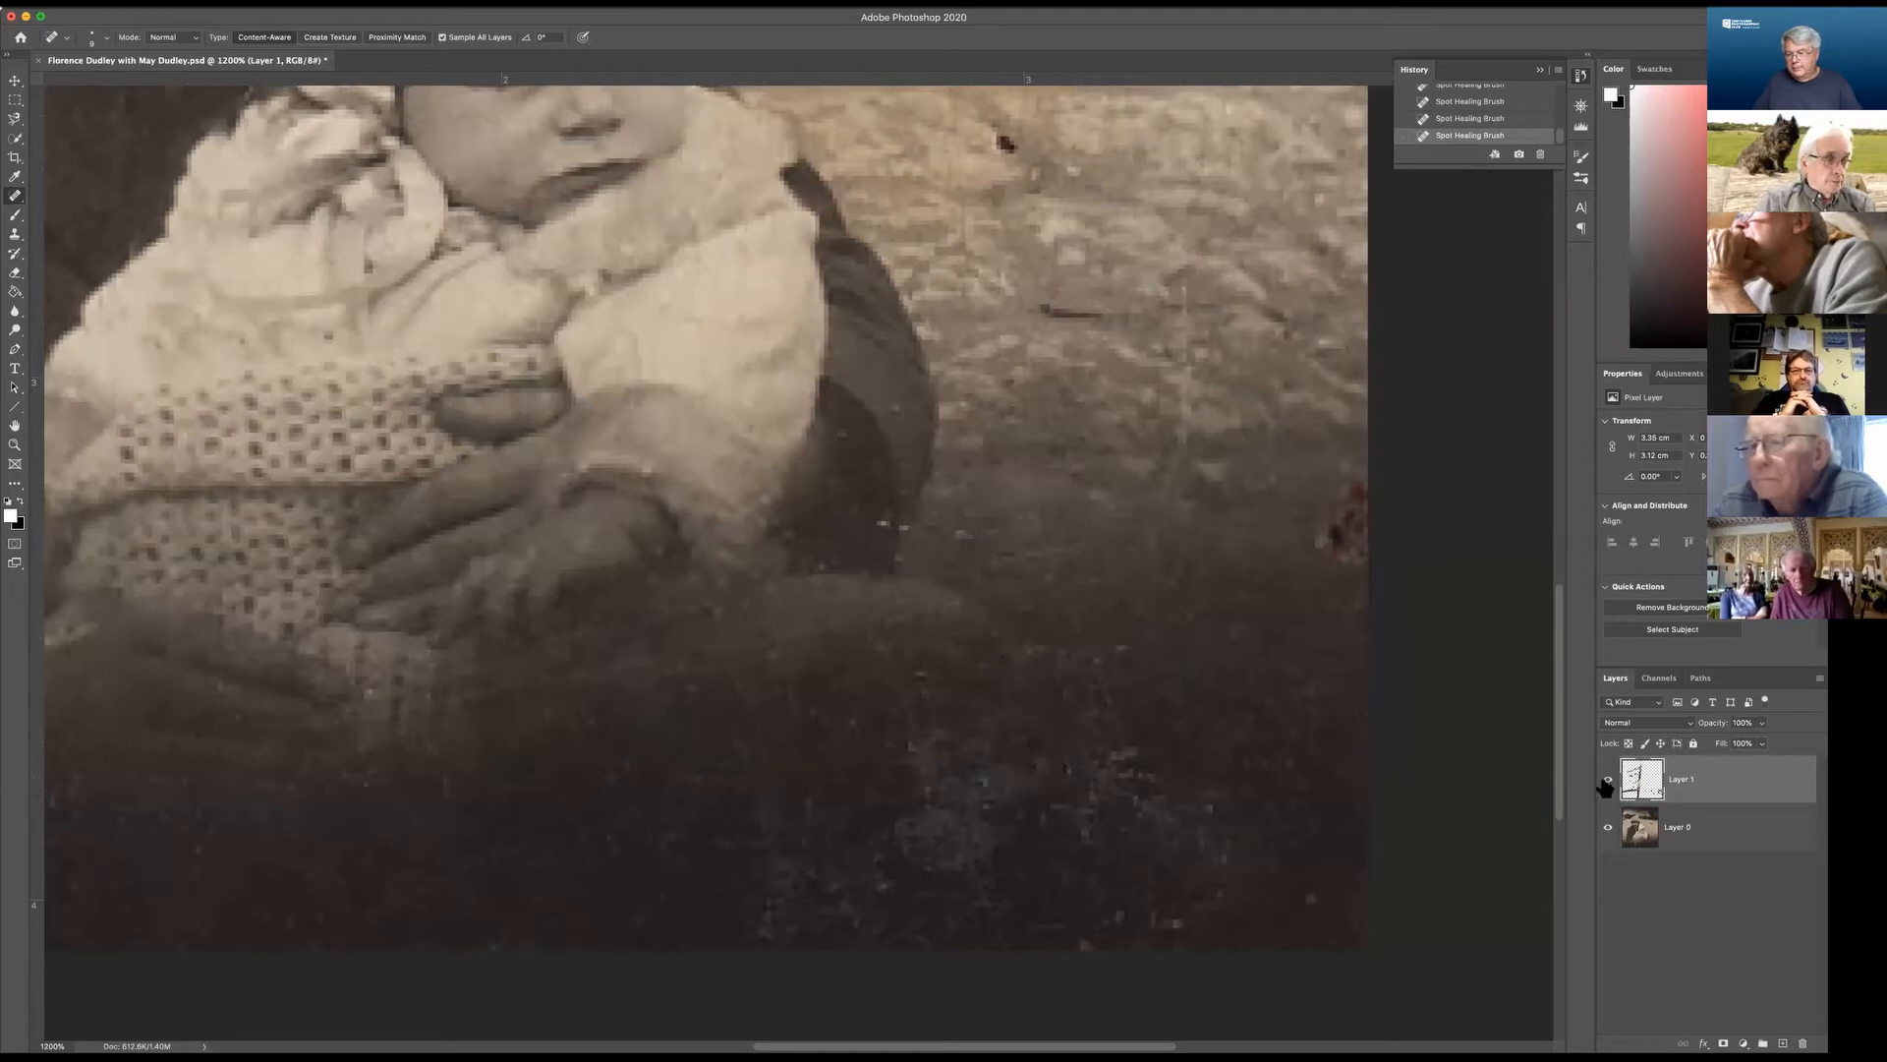
# Paint over the scratched patch in the photo's dark lower-right corner and heal the reddish stain on the right edge with the Spot Healing Brush.
pyautogui.moveTo(1231, 817); pyautogui.dragTo(1128, 836)
pyautogui.moveTo(941, 865)
pyautogui.mouseDown()
pyautogui.moveTo(1170, 802)
pyautogui.moveTo(875, 796)
pyautogui.moveTo(995, 762)
pyautogui.moveTo(845, 728)
pyautogui.moveTo(1101, 674)
pyautogui.moveTo(875, 669)
pyautogui.mouseUp()
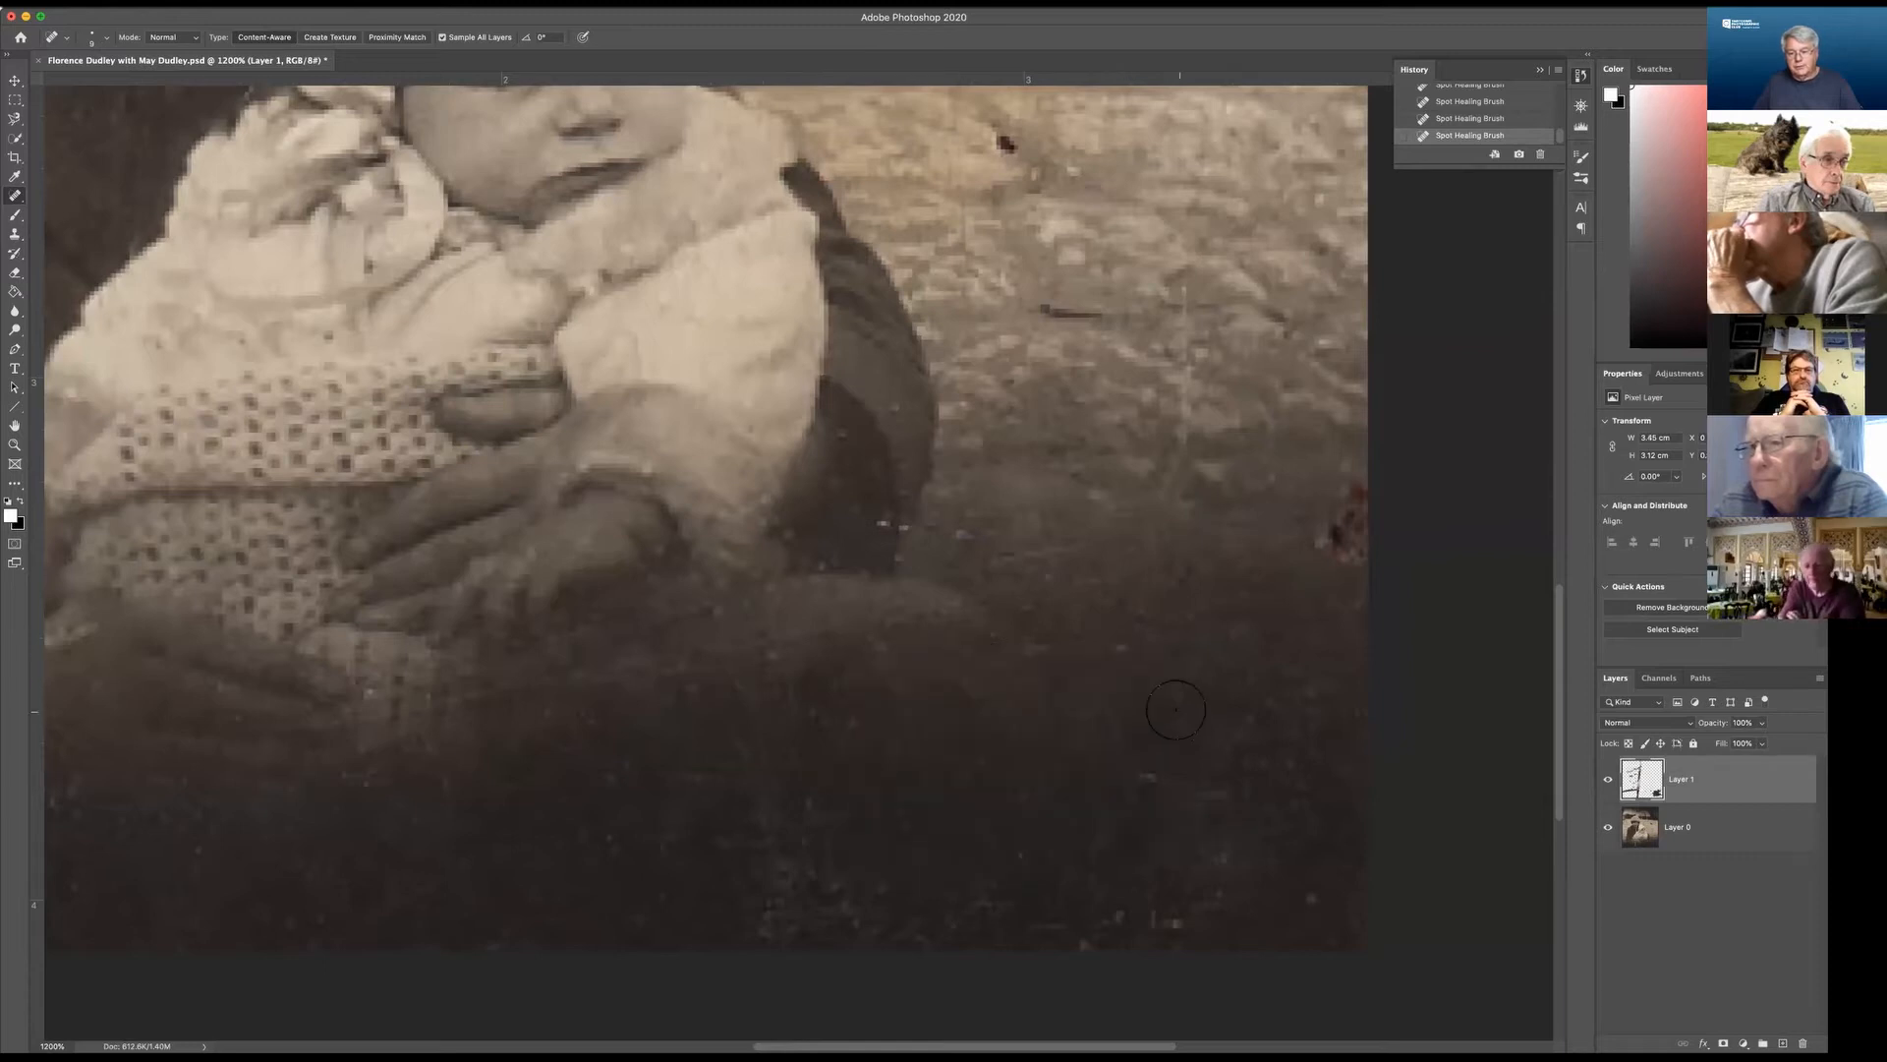
pyautogui.moveTo(1204, 690); pyautogui.dragTo(954, 789)
pyautogui.moveTo(1073, 553)
pyautogui.mouseDown()
pyautogui.moveTo(1087, 685)
pyautogui.moveTo(1084, 573)
pyautogui.moveTo(1113, 629)
pyautogui.mouseUp()
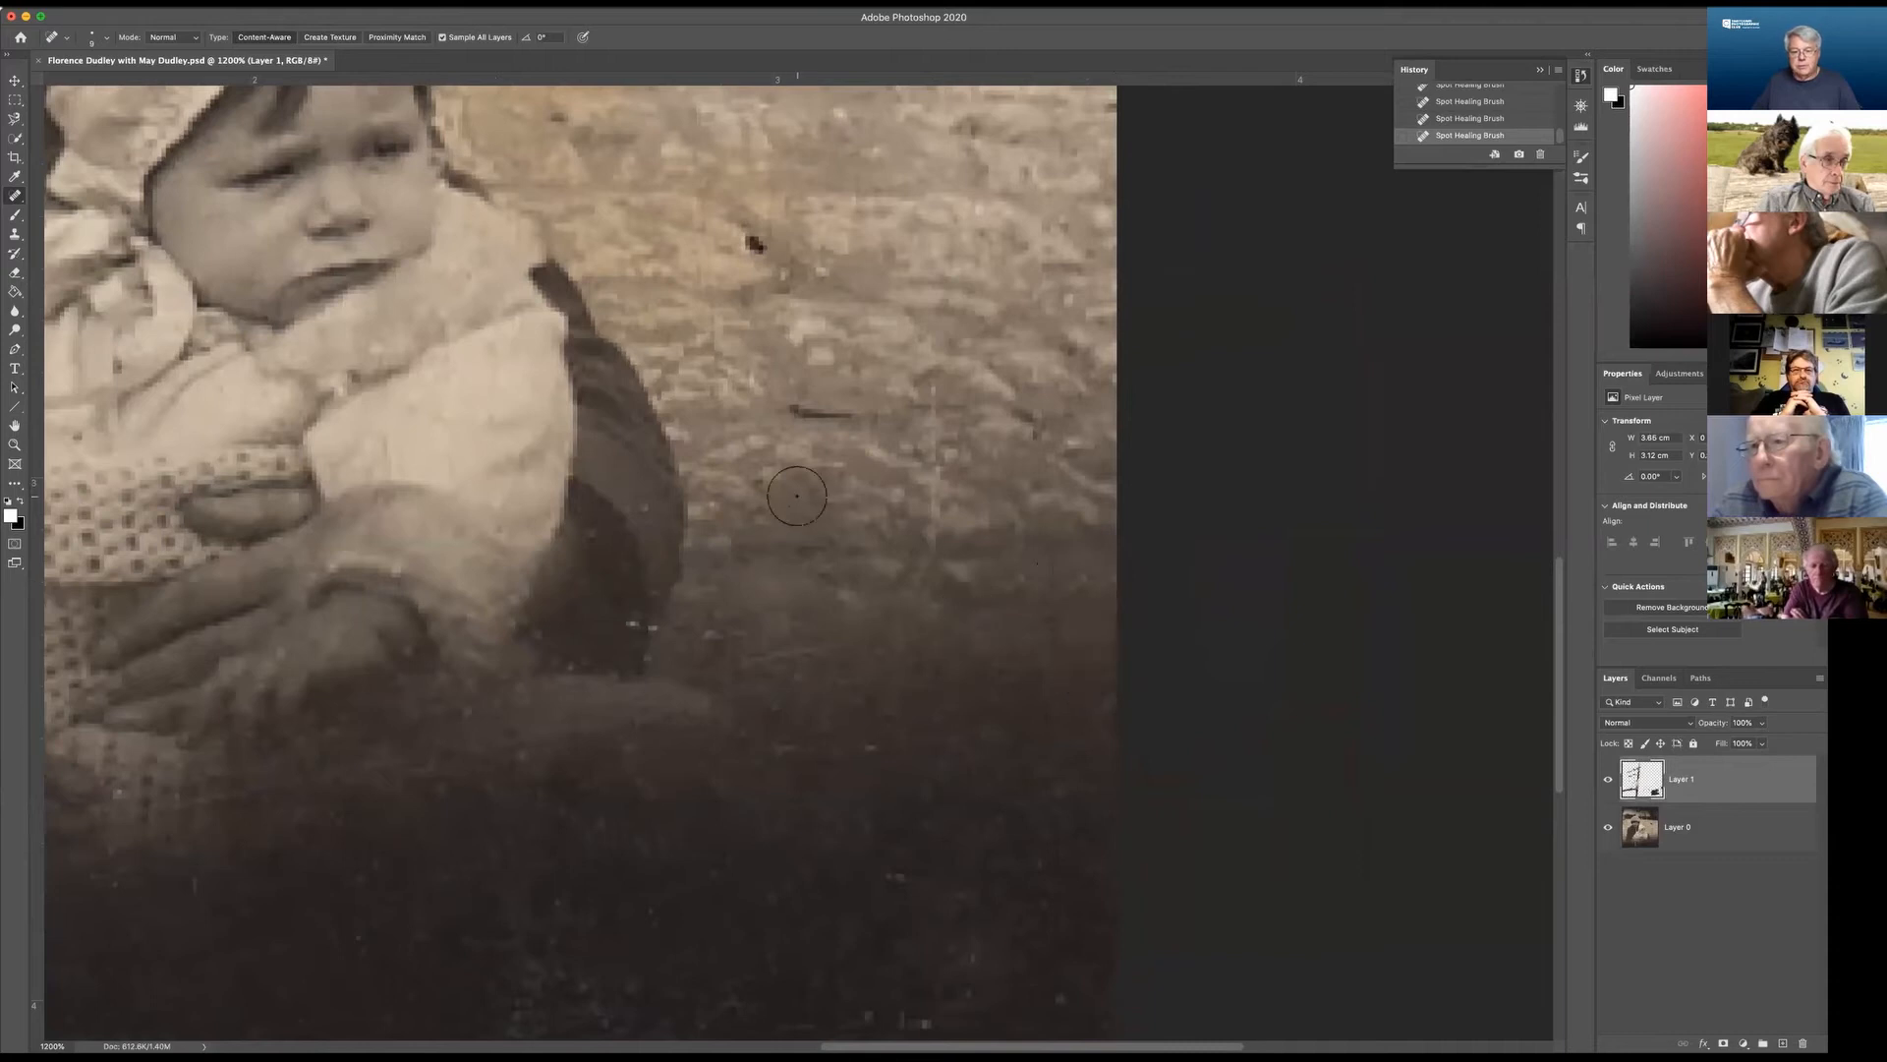
# Heal the dark lines, spots and oval hole on the wall beside the baby, plus the white speck in the dark upper-right background.
pyautogui.moveTo(816, 536); pyautogui.dragTo(954, 795)
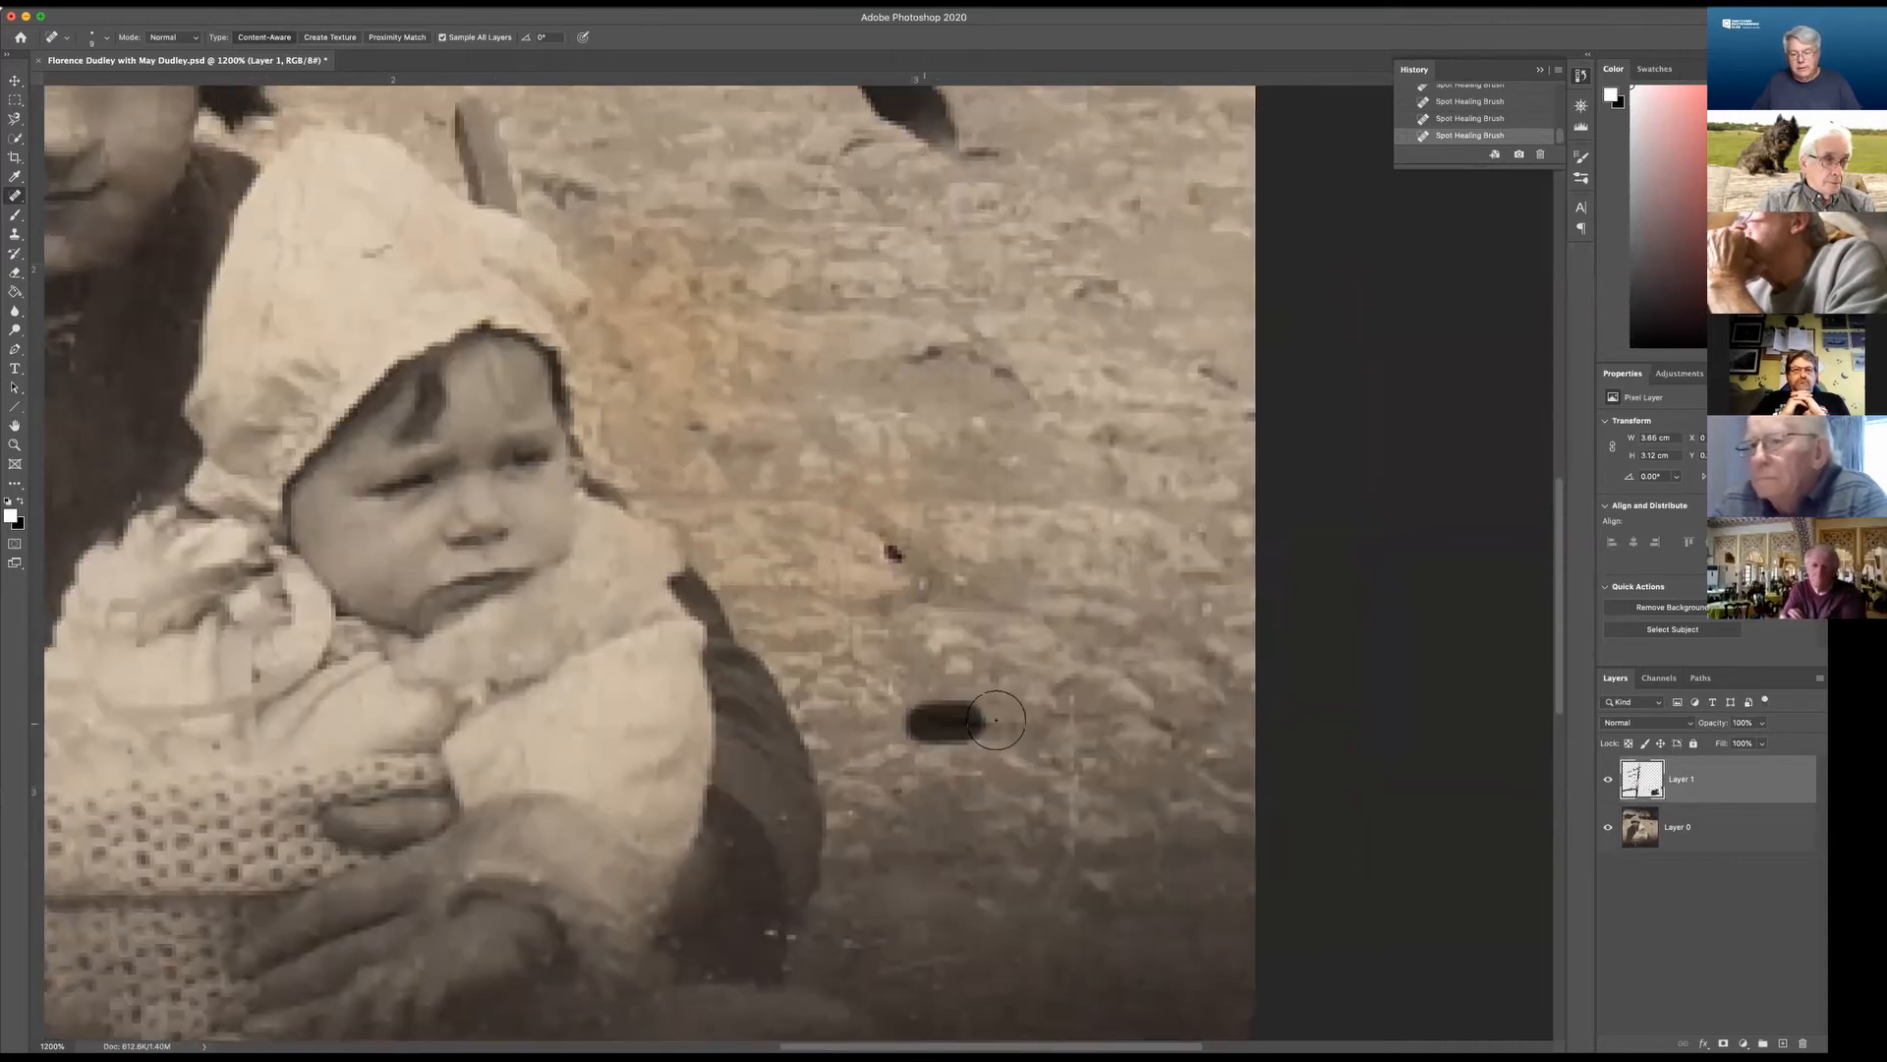
pyautogui.click(893, 557)
pyautogui.moveTo(922, 346); pyautogui.dragTo(945, 356)
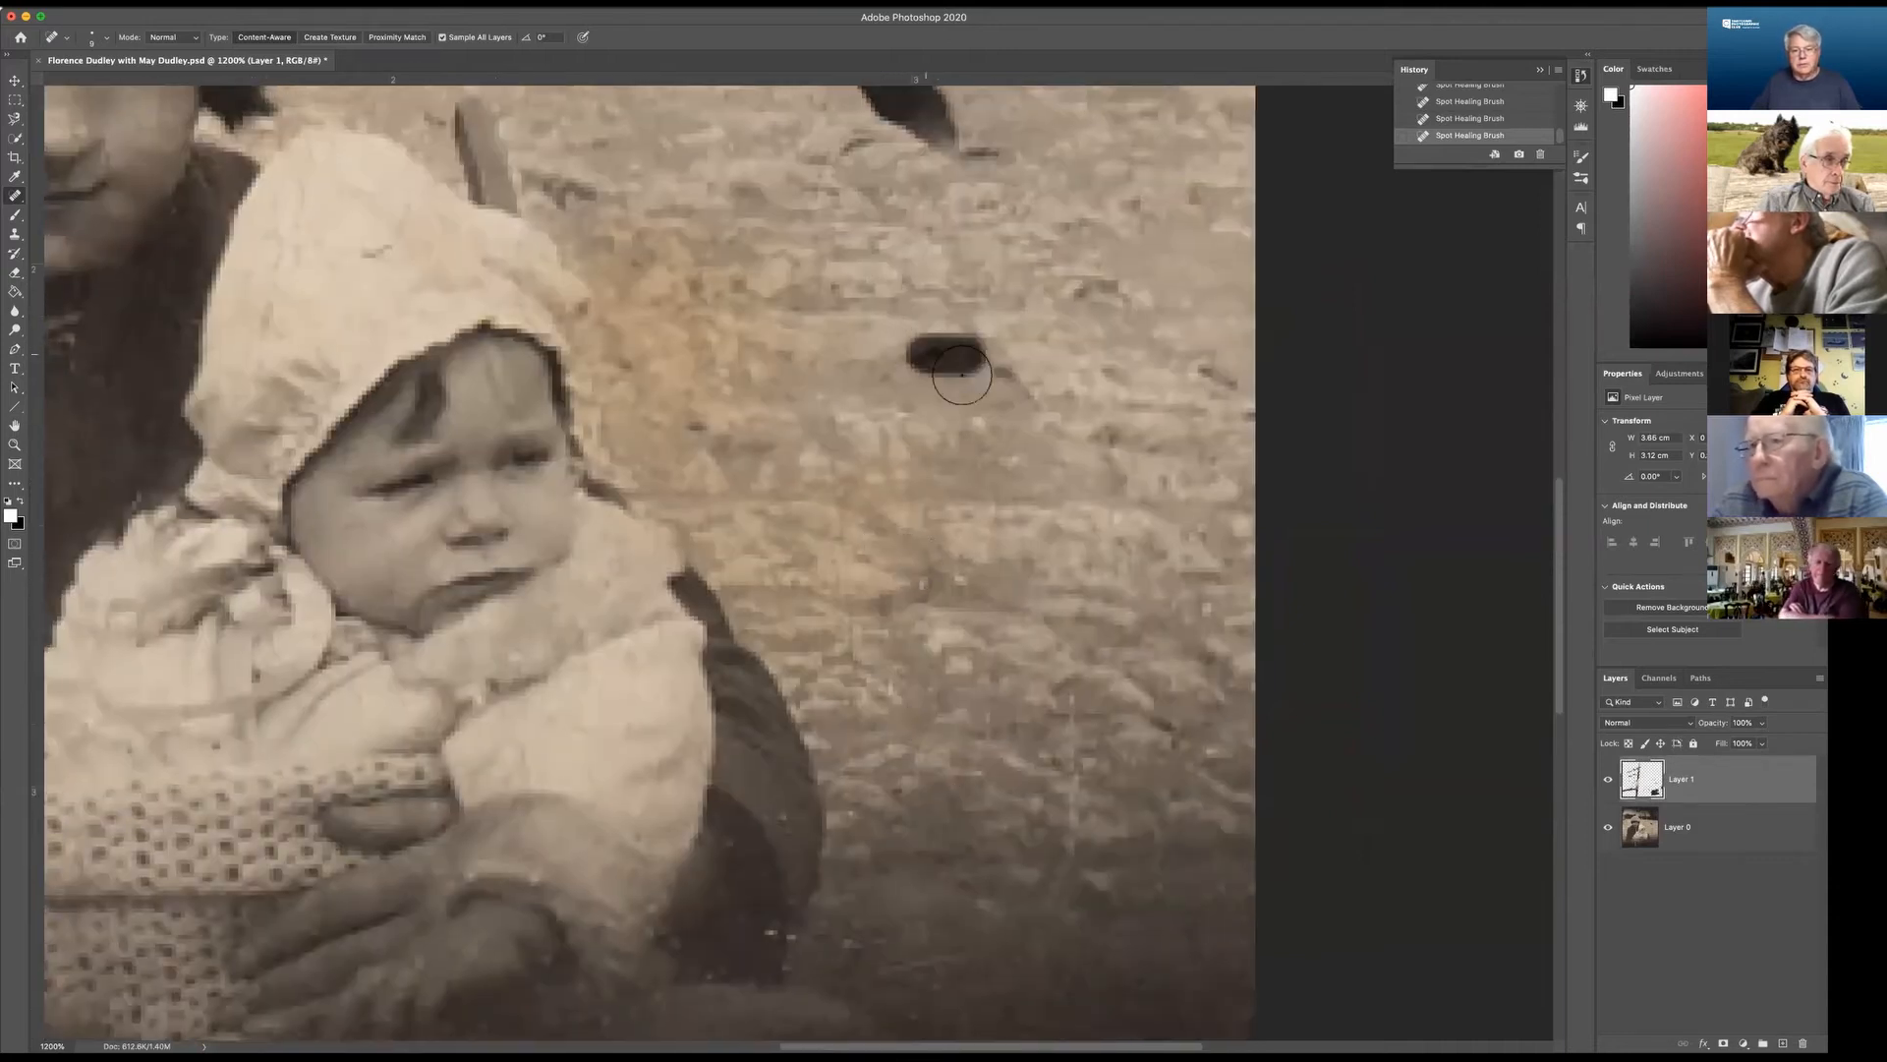
pyautogui.click(696, 429)
pyautogui.moveTo(1061, 426); pyautogui.dragTo(1121, 741)
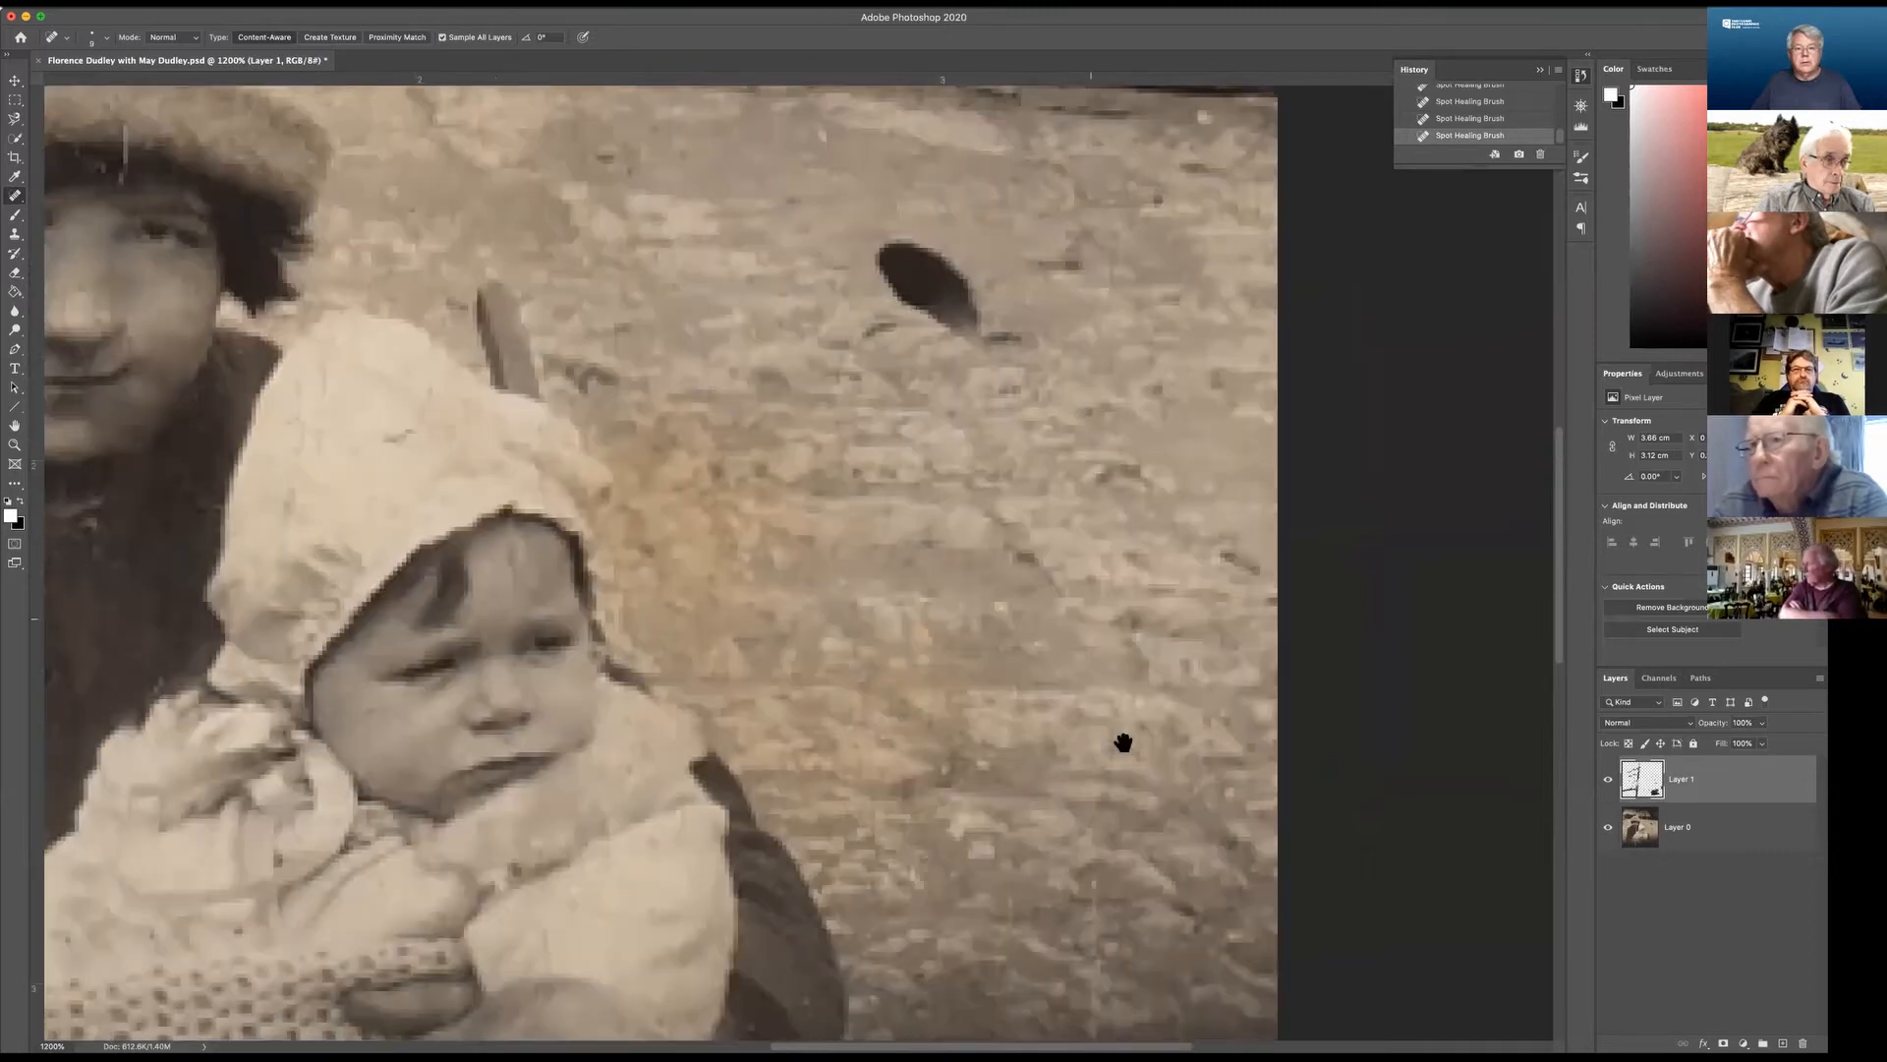
pyautogui.moveTo(877, 421)
pyautogui.mouseDown()
pyautogui.moveTo(999, 436)
pyautogui.moveTo(870, 462)
pyautogui.moveTo(1042, 511)
pyautogui.moveTo(1091, 561)
pyautogui.mouseUp()
pyautogui.moveTo(924, 472)
pyautogui.mouseDown()
pyautogui.moveTo(1125, 657)
pyautogui.moveTo(1134, 807)
pyautogui.mouseUp()
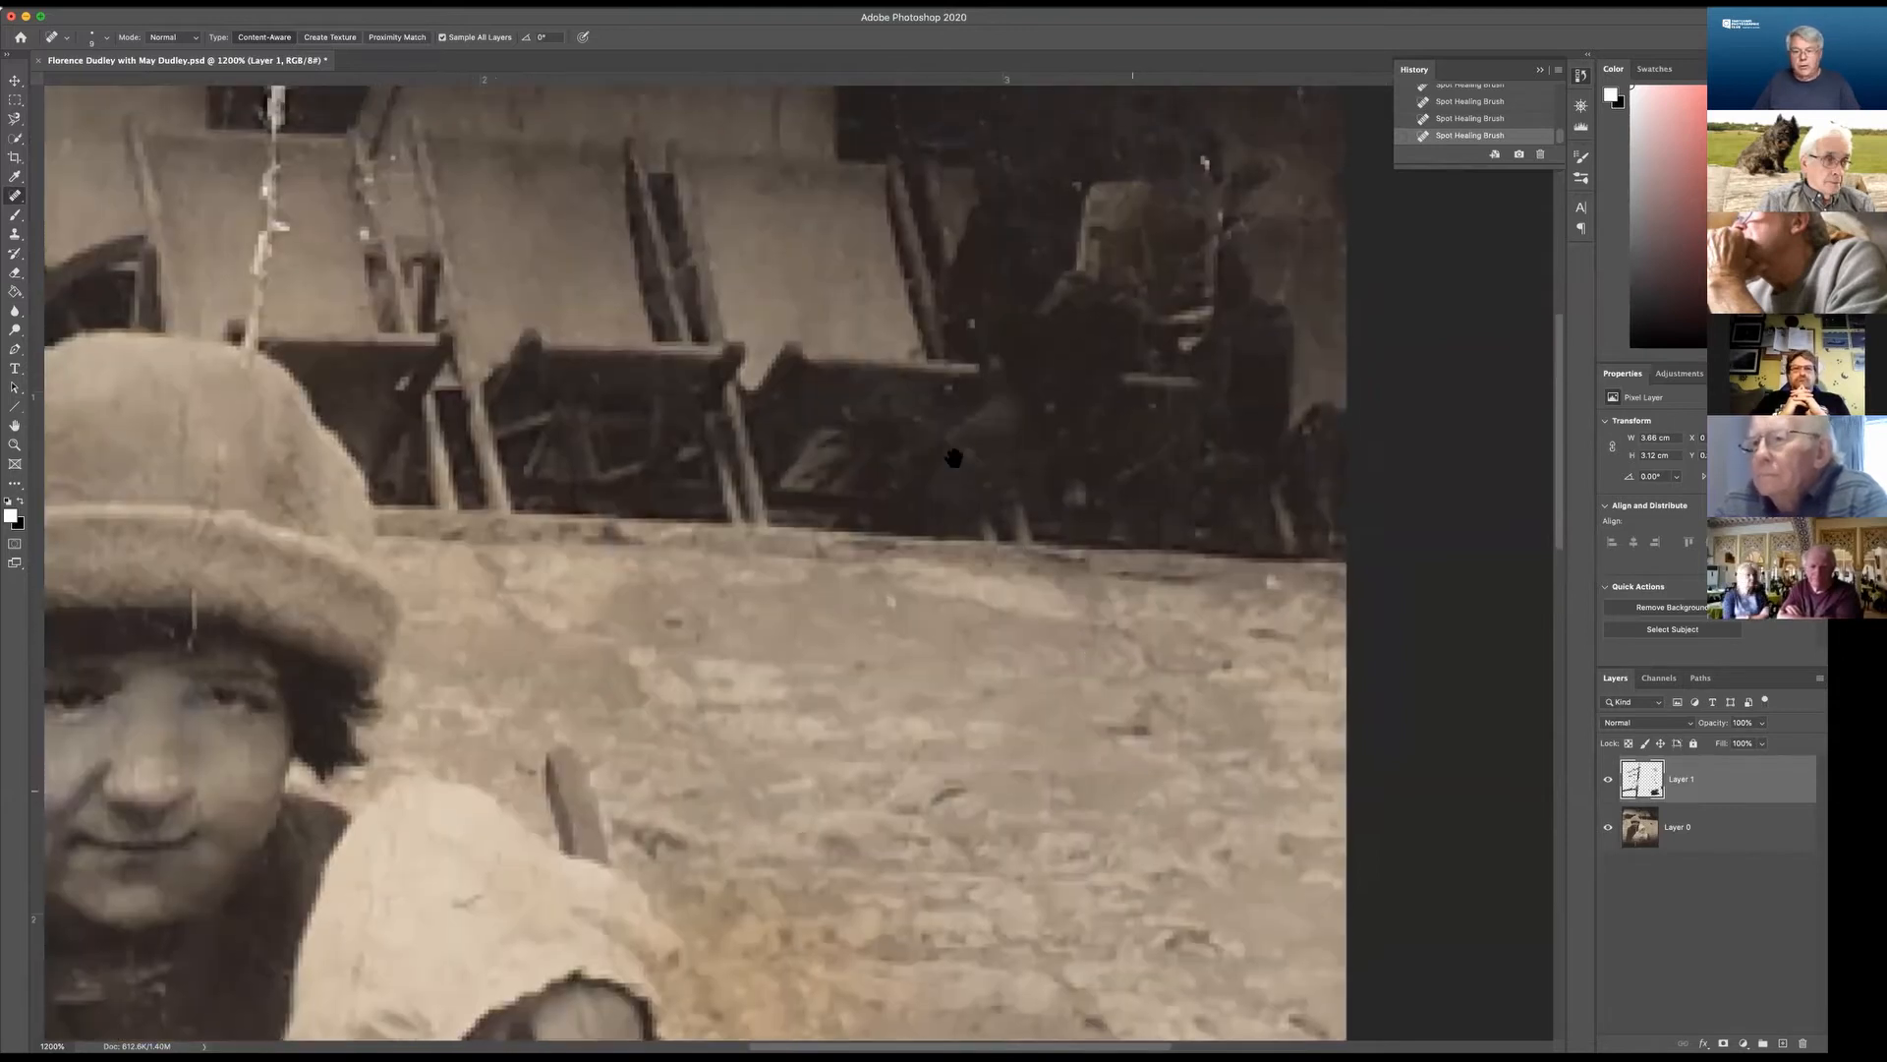
pyautogui.moveTo(929, 438); pyautogui.dragTo(914, 694)
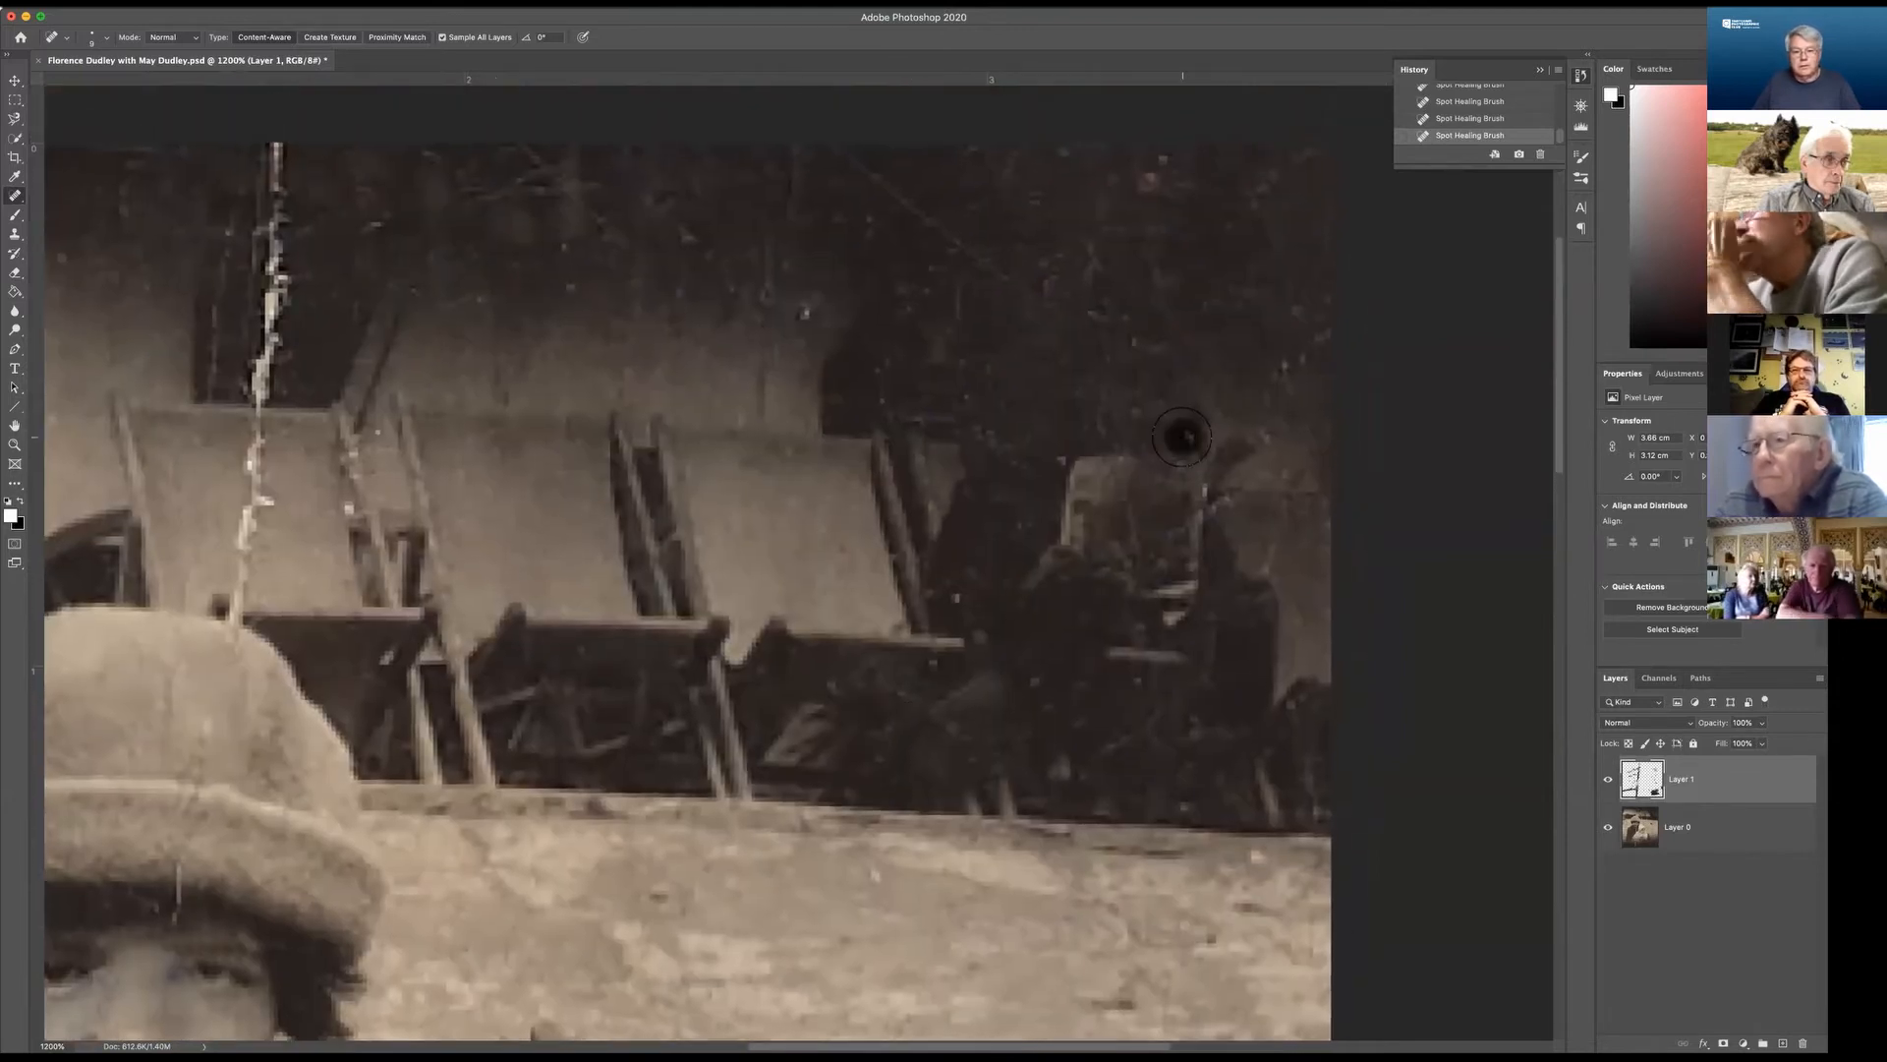
# Remove the vertical crease from the hat brim up across the first deck chair, and heal the specks on that chair's frame.
pyautogui.moveTo(636, 385)
pyautogui.mouseDown()
pyautogui.moveTo(809, 367)
pyautogui.moveTo(935, 295)
pyautogui.mouseUp()
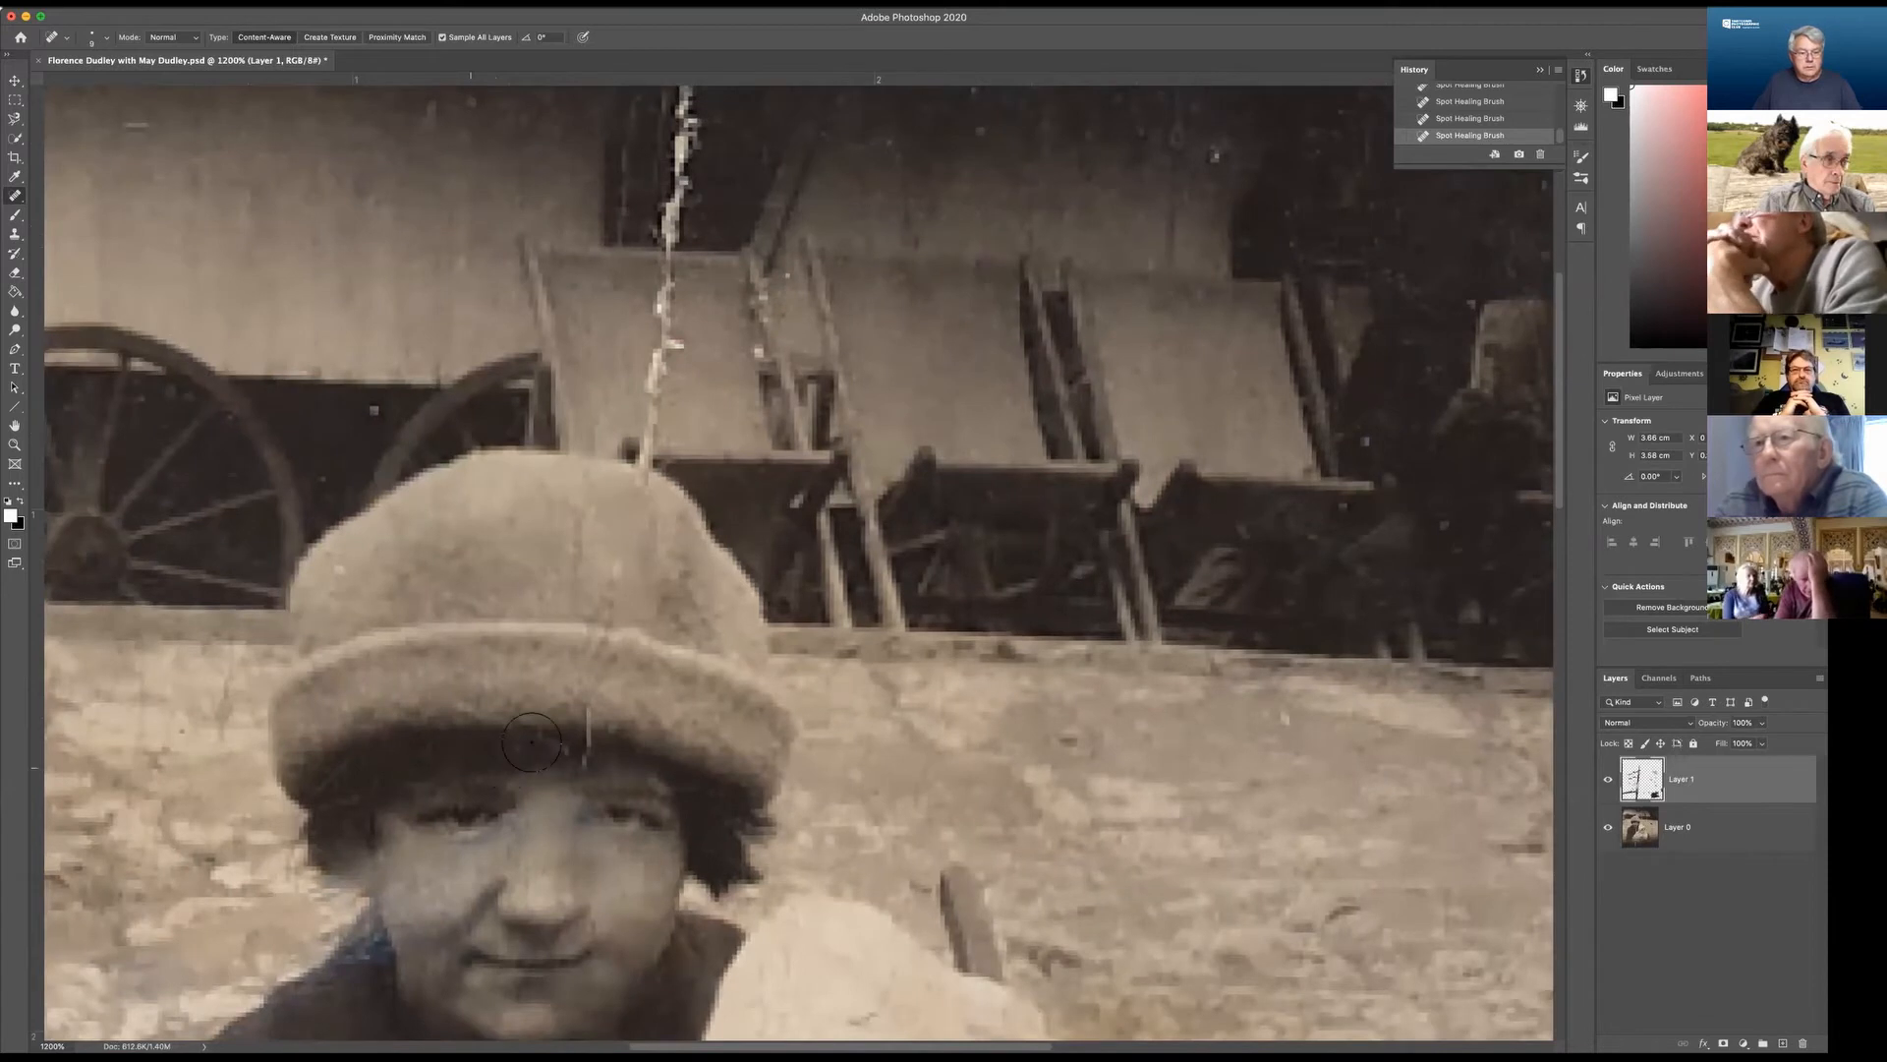
pyautogui.click(590, 699)
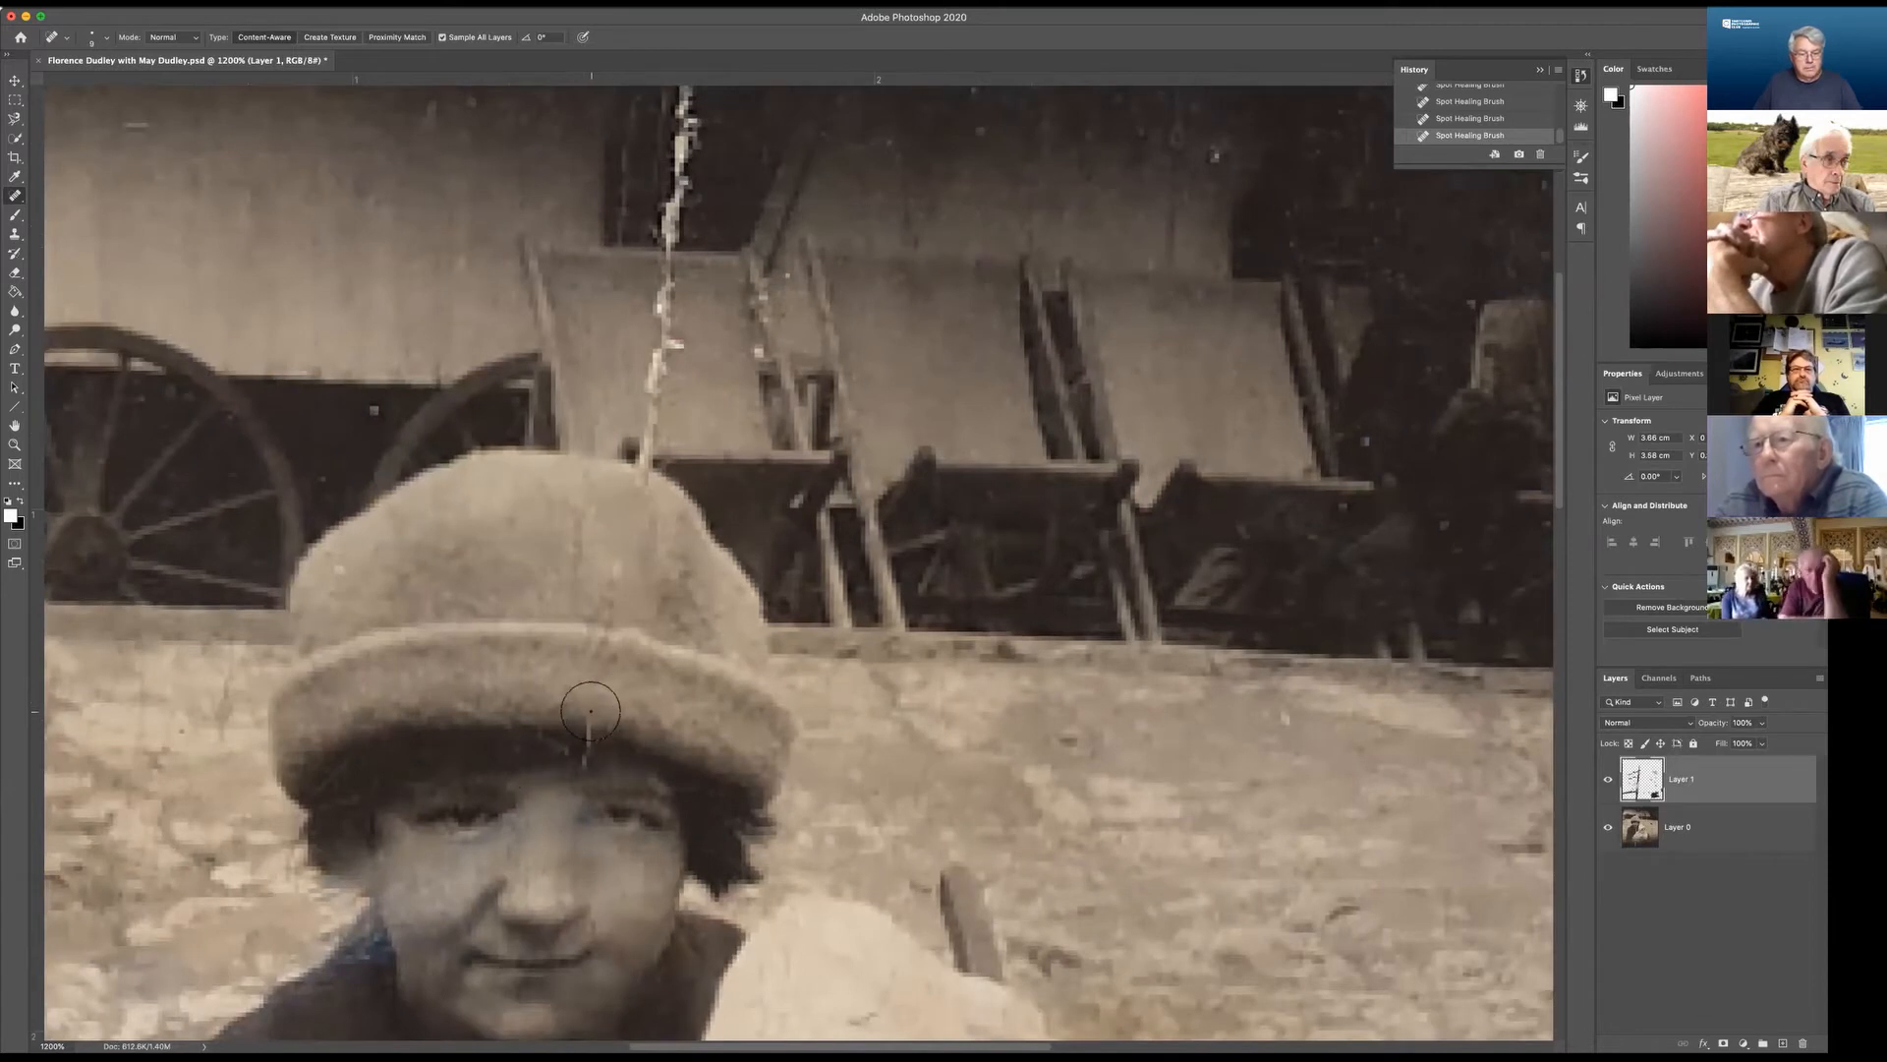
pyautogui.click(586, 741)
pyautogui.moveTo(602, 655); pyautogui.dragTo(662, 331)
pyautogui.moveTo(664, 268); pyautogui.dragTo(667, 273)
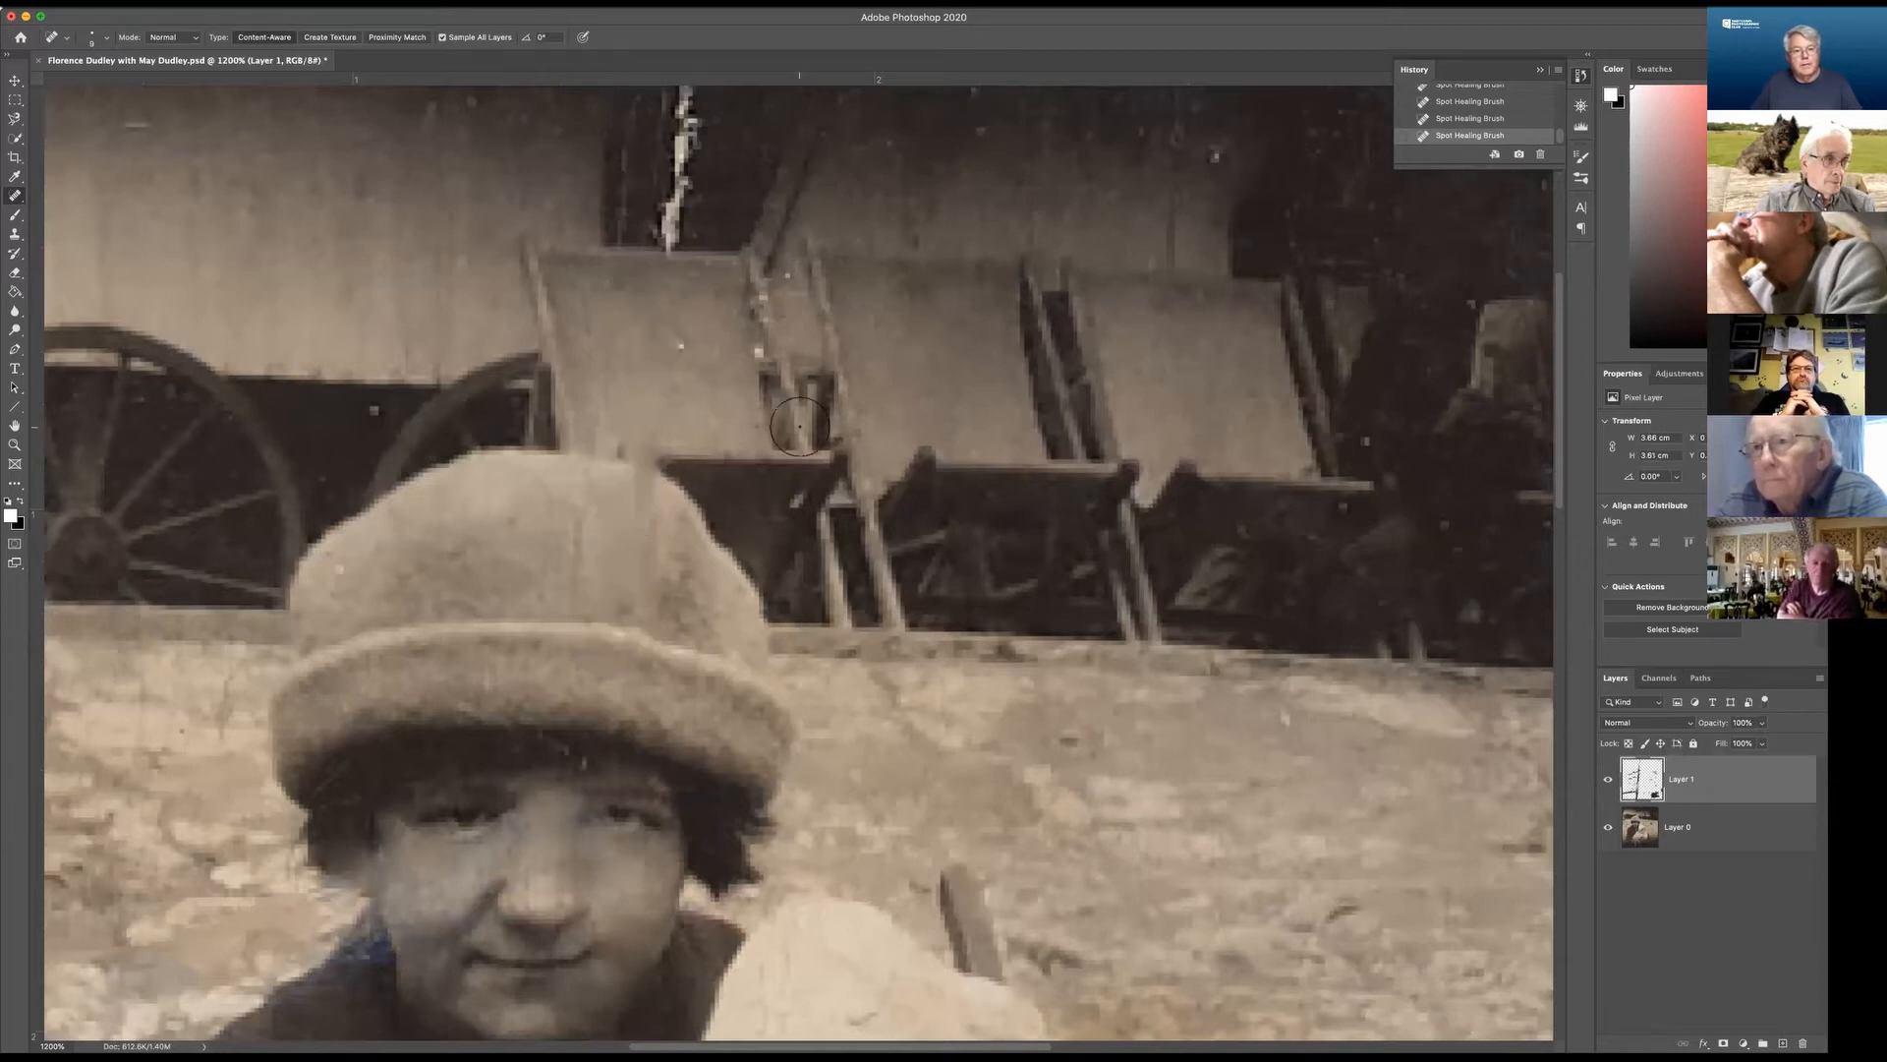
pyautogui.click(754, 295)
pyautogui.click(759, 346)
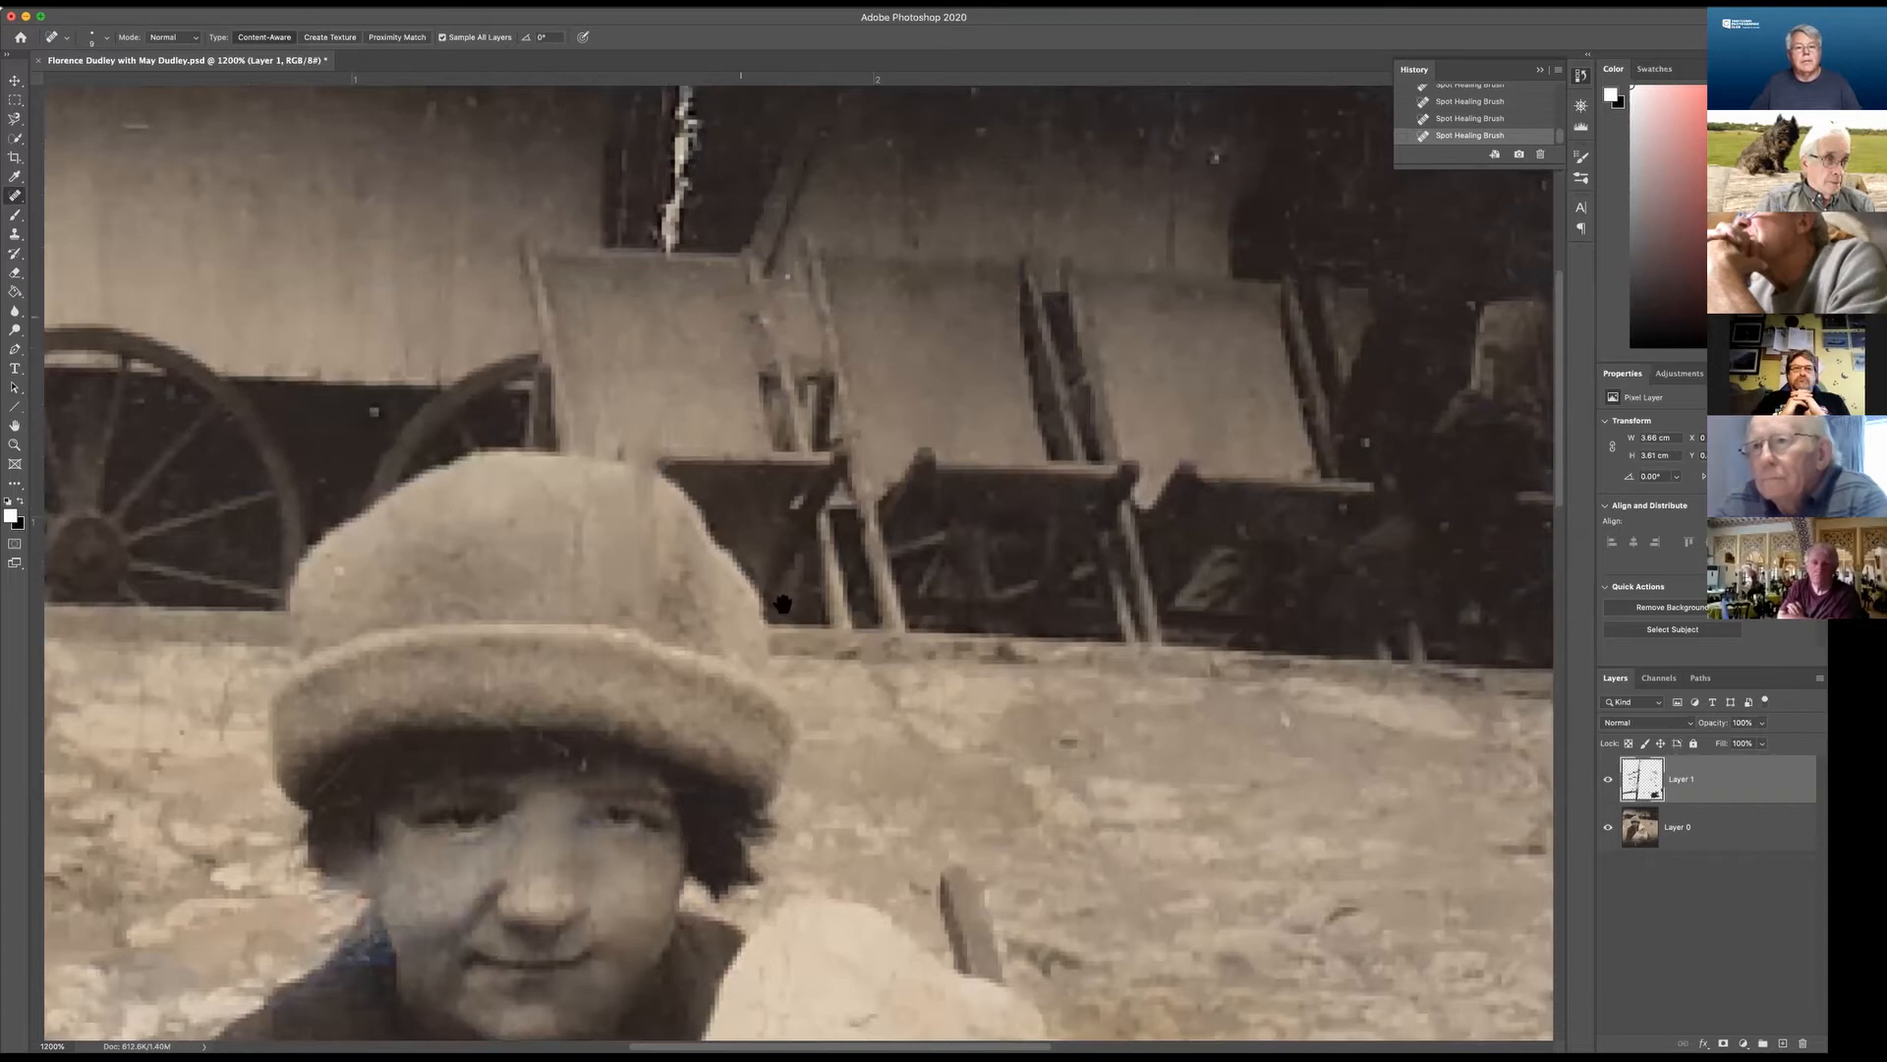
# Heal the remaining crease from the first deck chair up to the photo's top edge, including the leftover white spot above the chair.
pyautogui.scroll(5, 771, 492)
pyautogui.moveTo(772, 492); pyautogui.dragTo(729, 599)
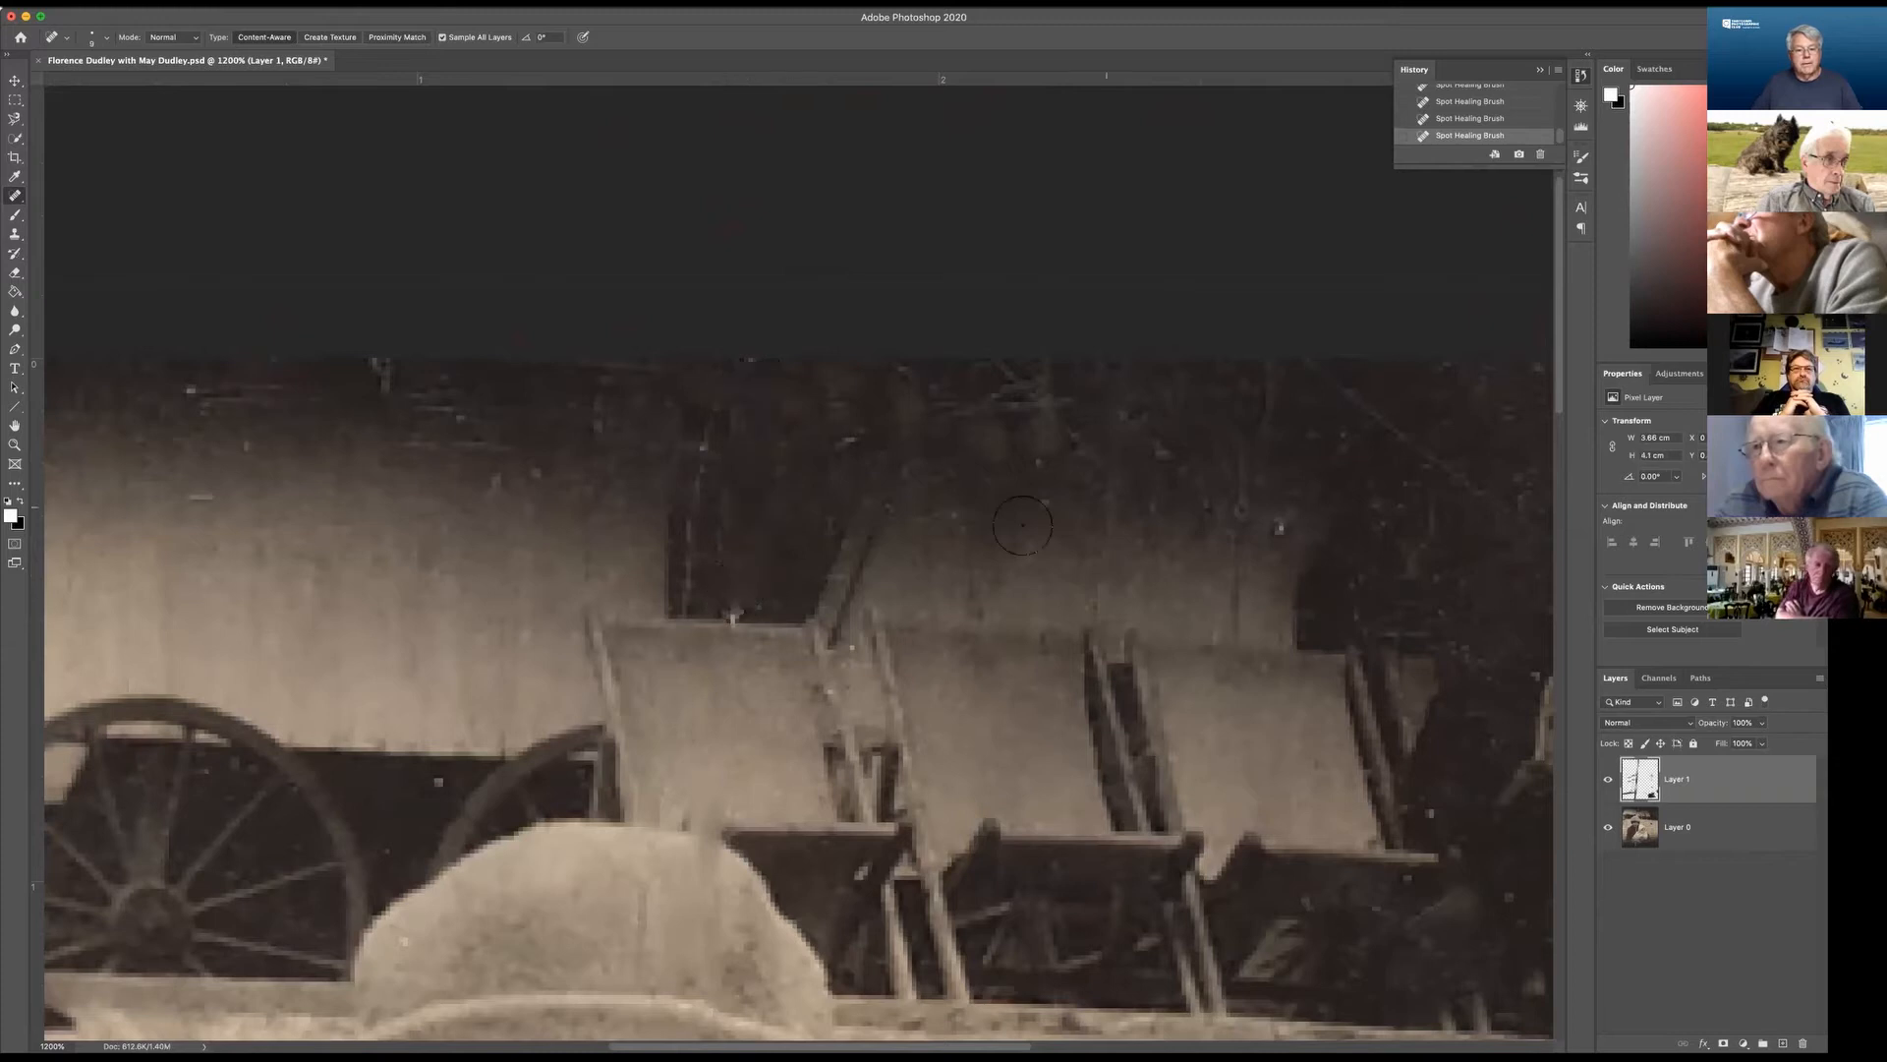
pyautogui.click(734, 613)
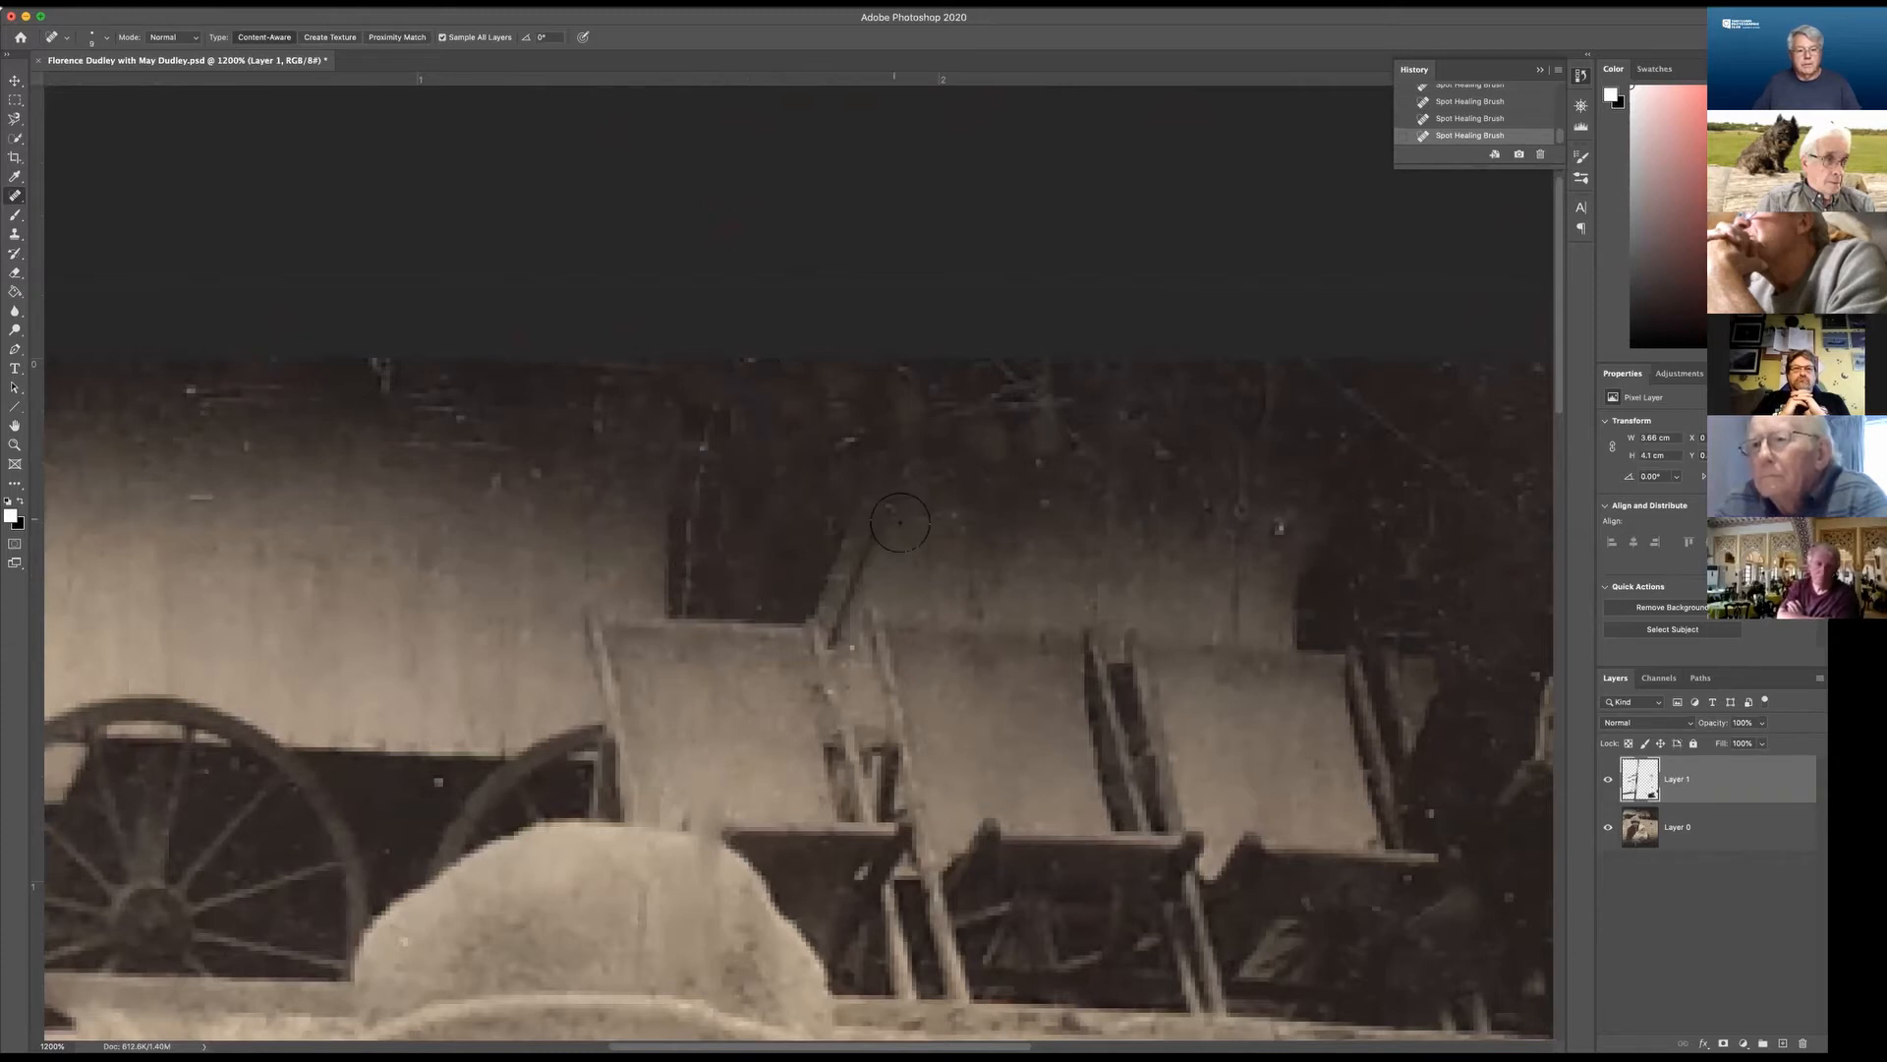
# Fit the photo in view and compare it repeatedly with and without the retouching on Layer 1.
pyautogui.scroll(-10, 885, 442)
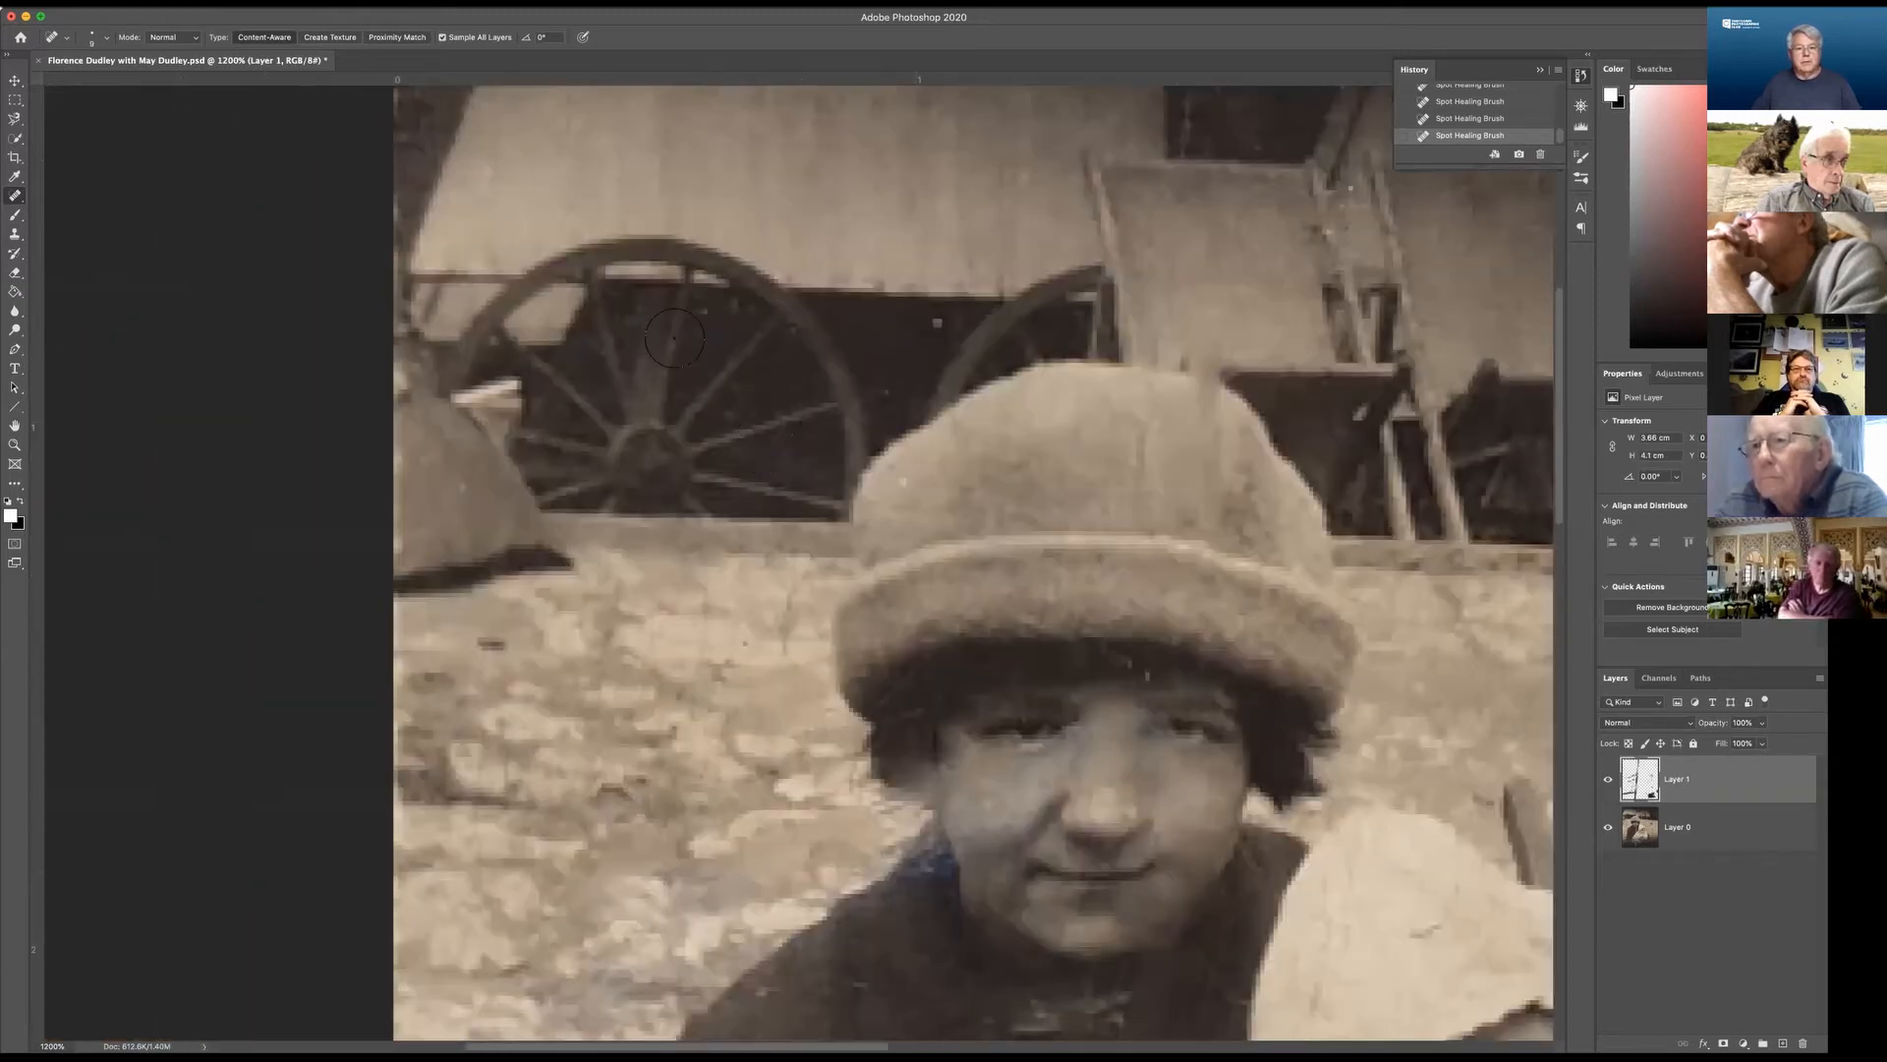
pyautogui.click(723, 435)
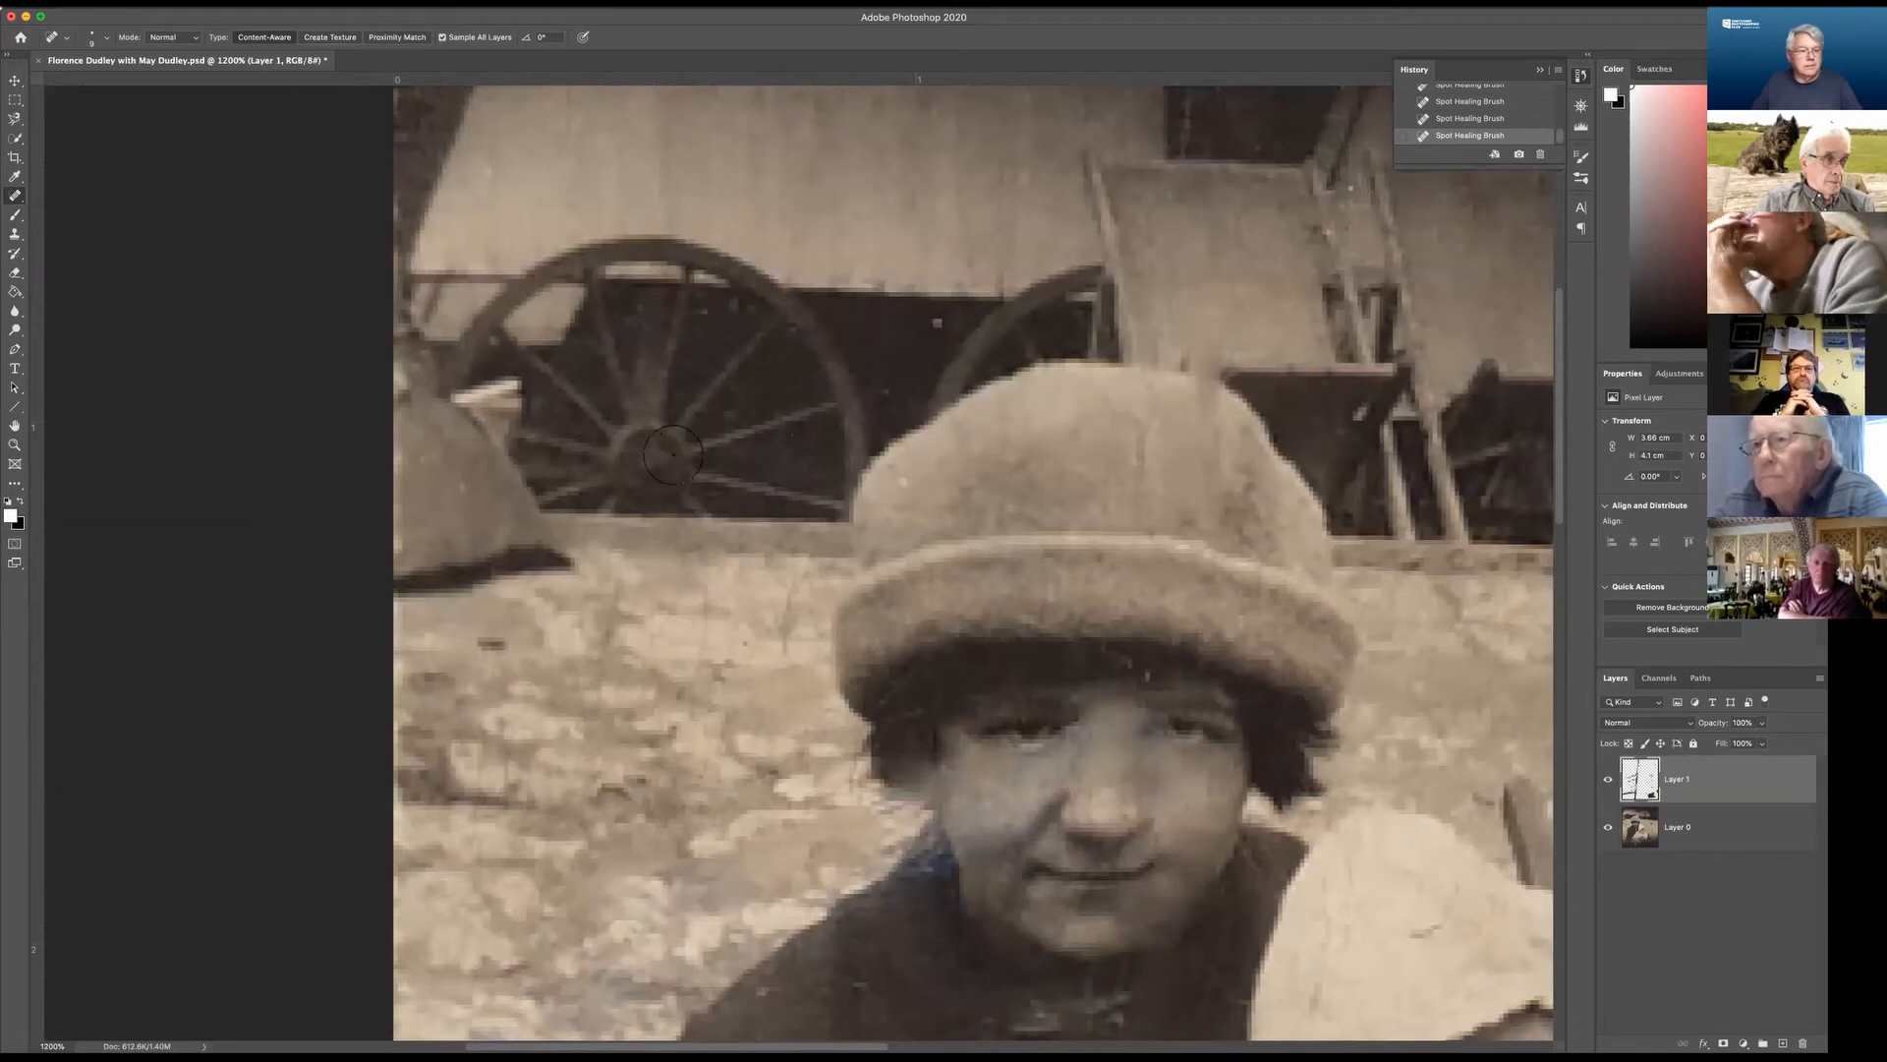
pyautogui.moveTo(723, 435)
pyautogui.mouseDown()
pyautogui.moveTo(649, 810)
pyautogui.moveTo(459, 698)
pyautogui.mouseUp()
pyautogui.press('super+0')
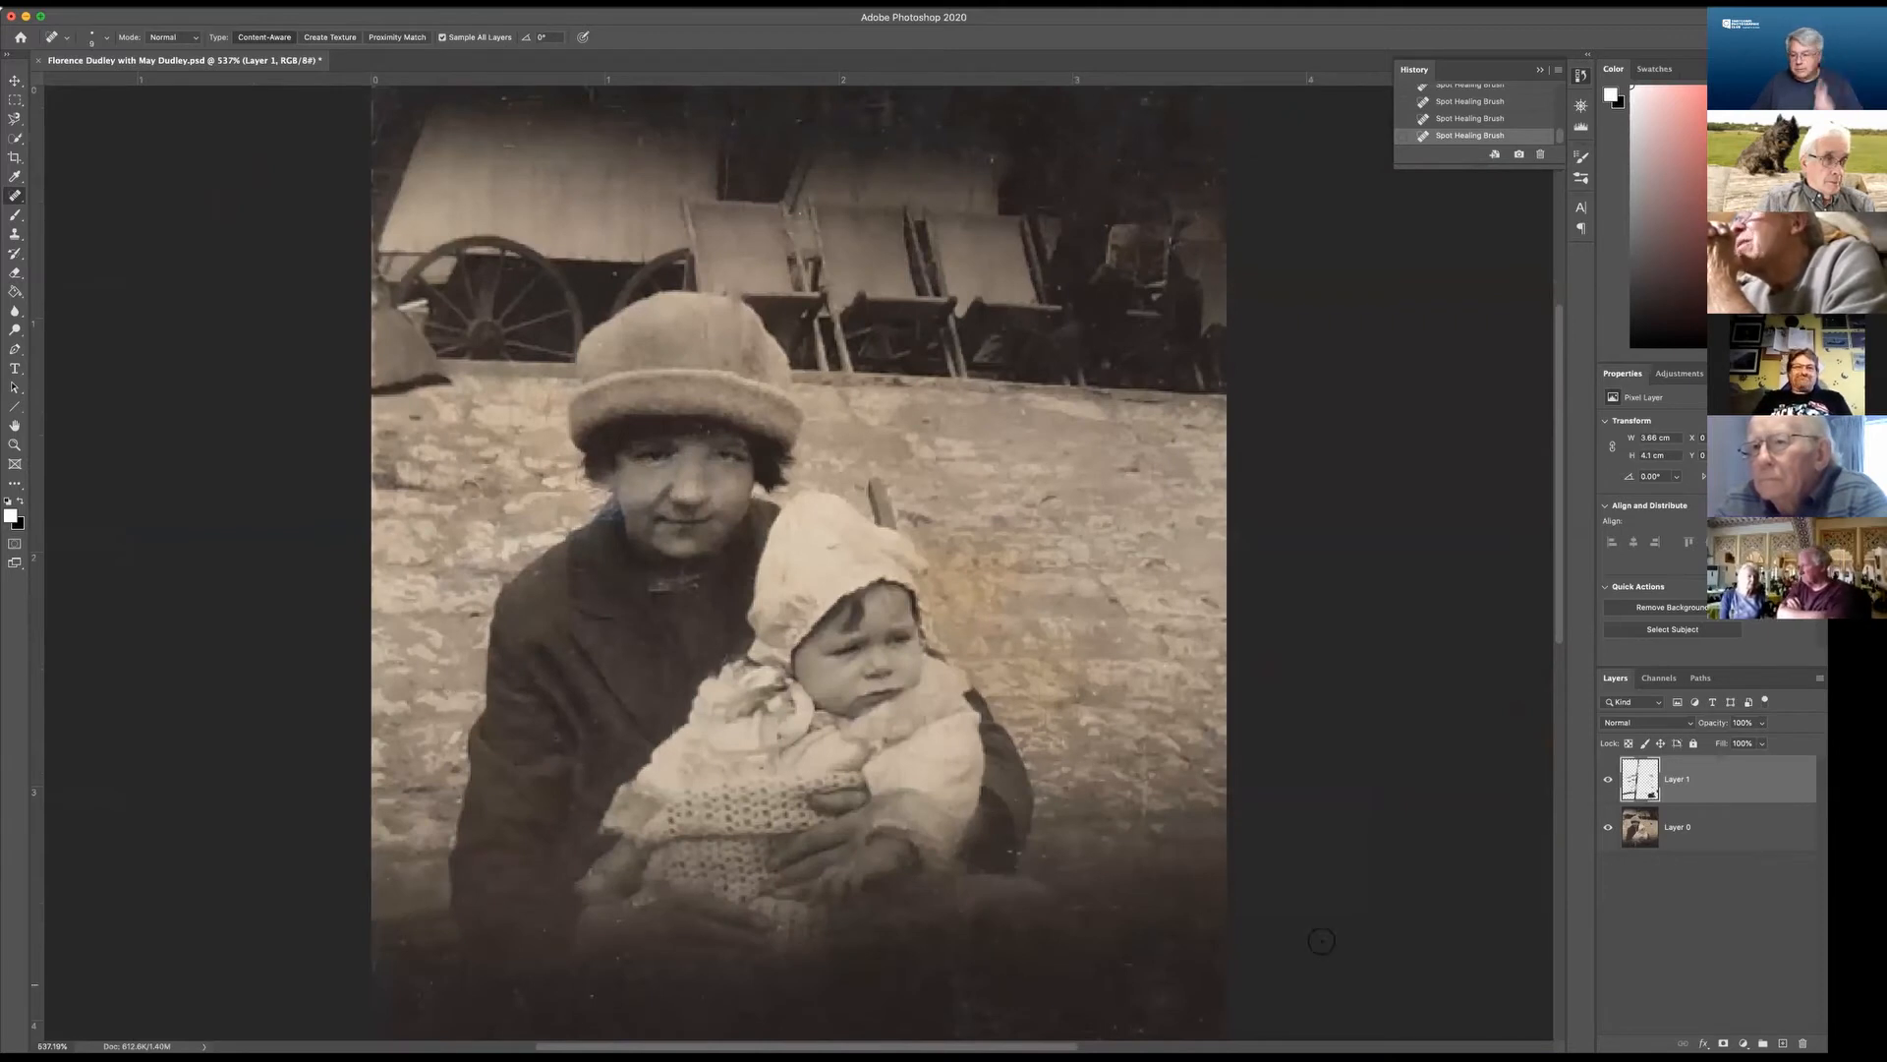
pyautogui.click(1608, 786)
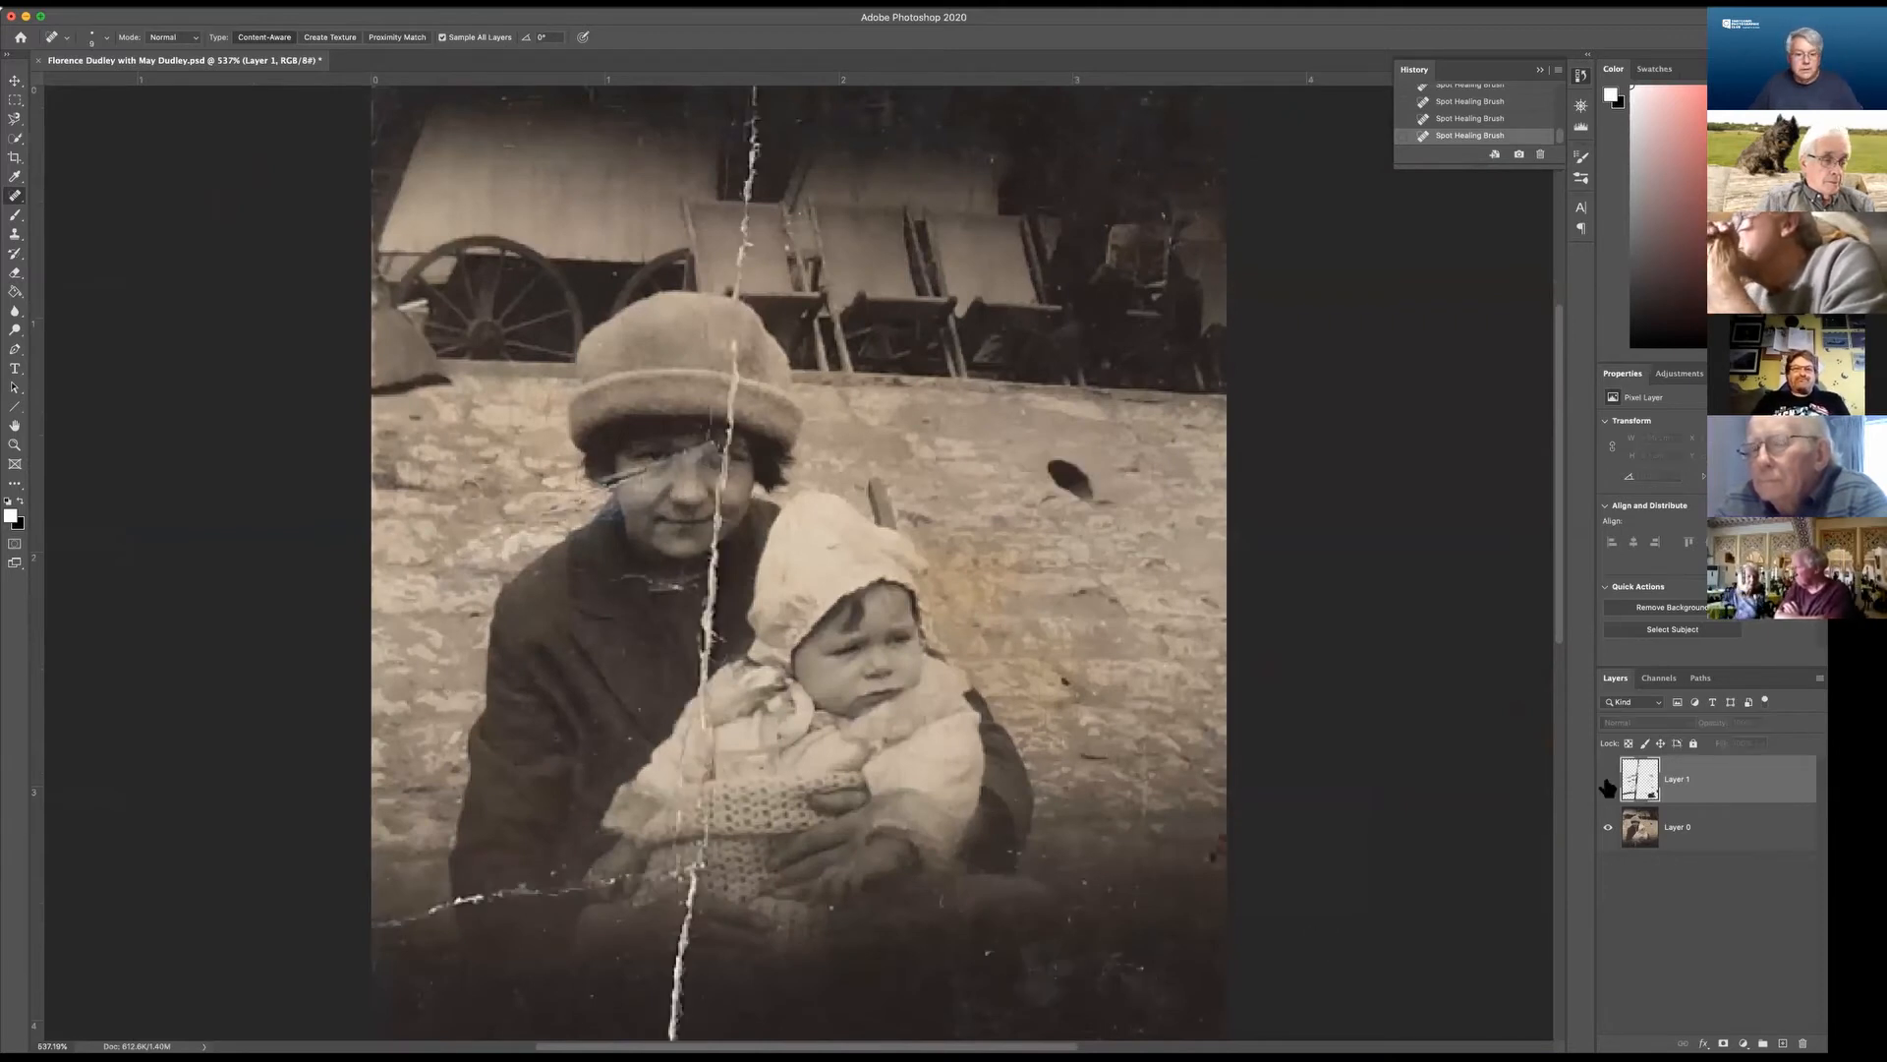
pyautogui.click(1608, 784)
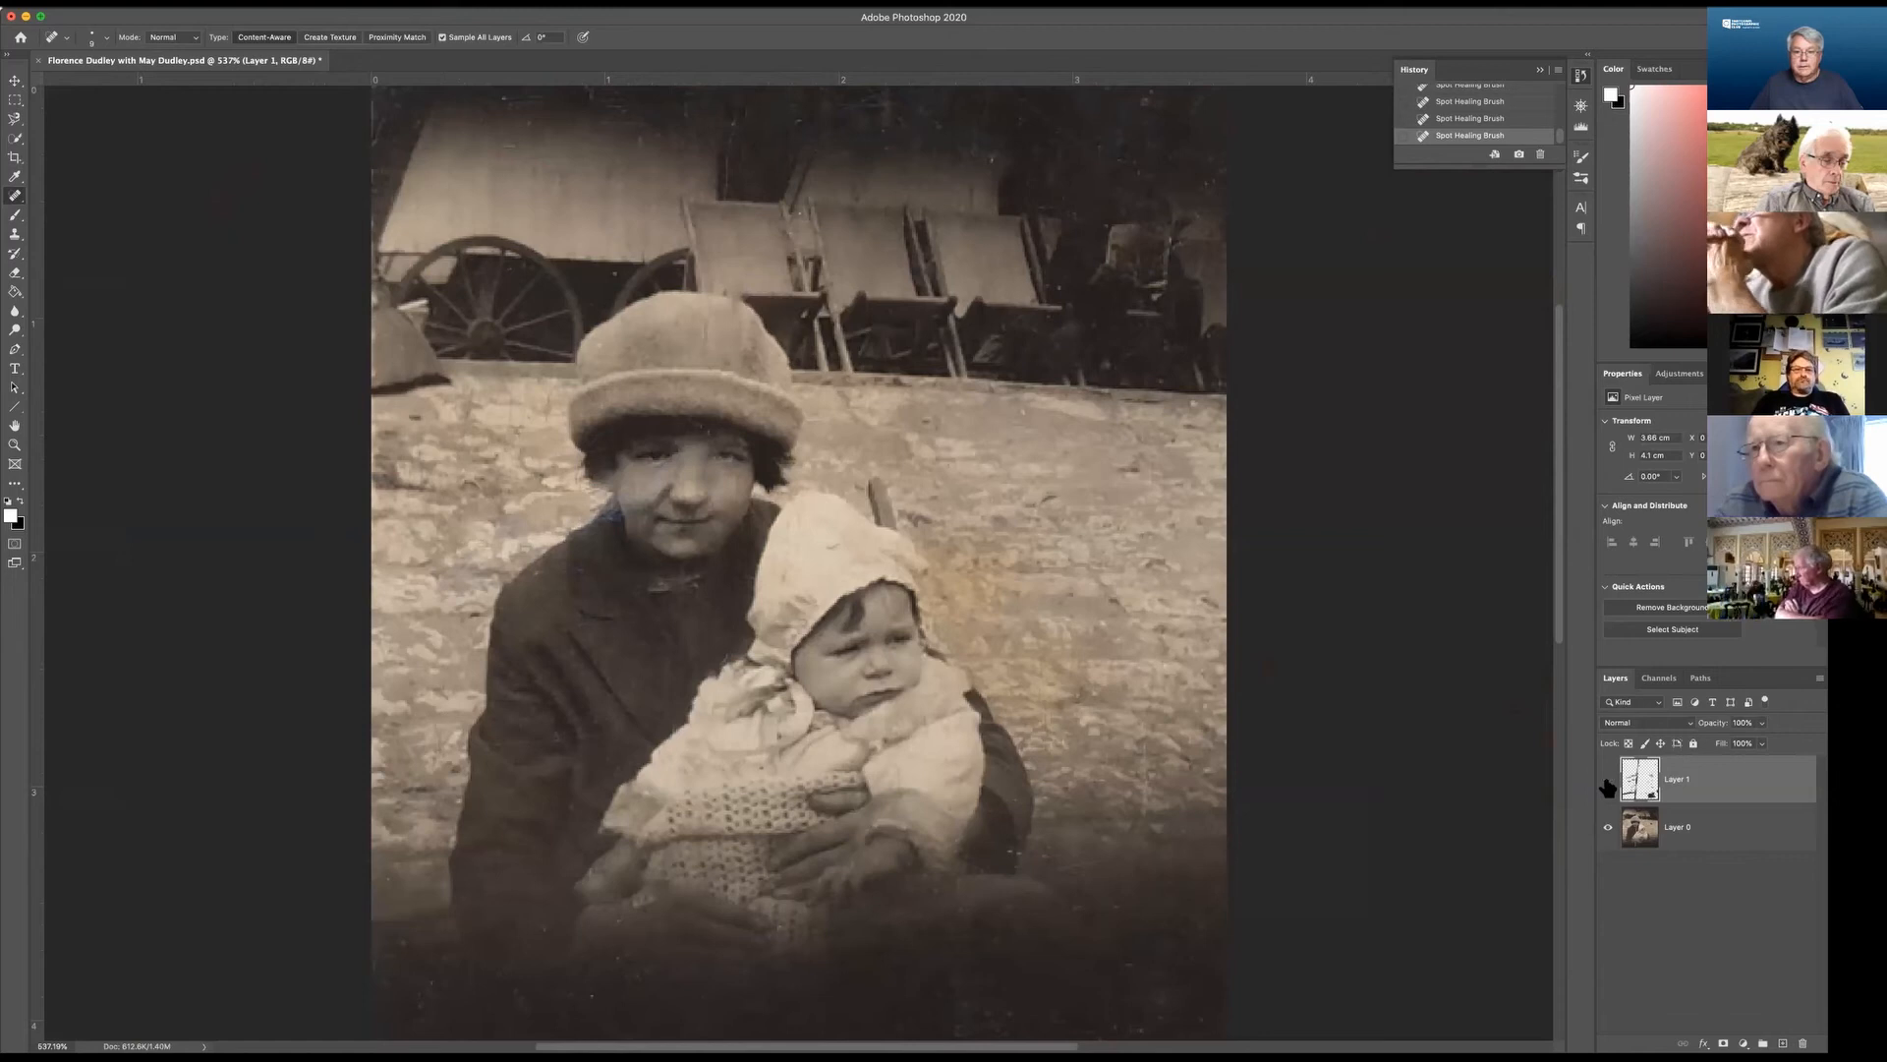
pyautogui.click(1608, 786)
pyautogui.click(1608, 786)
pyautogui.click(1608, 787)
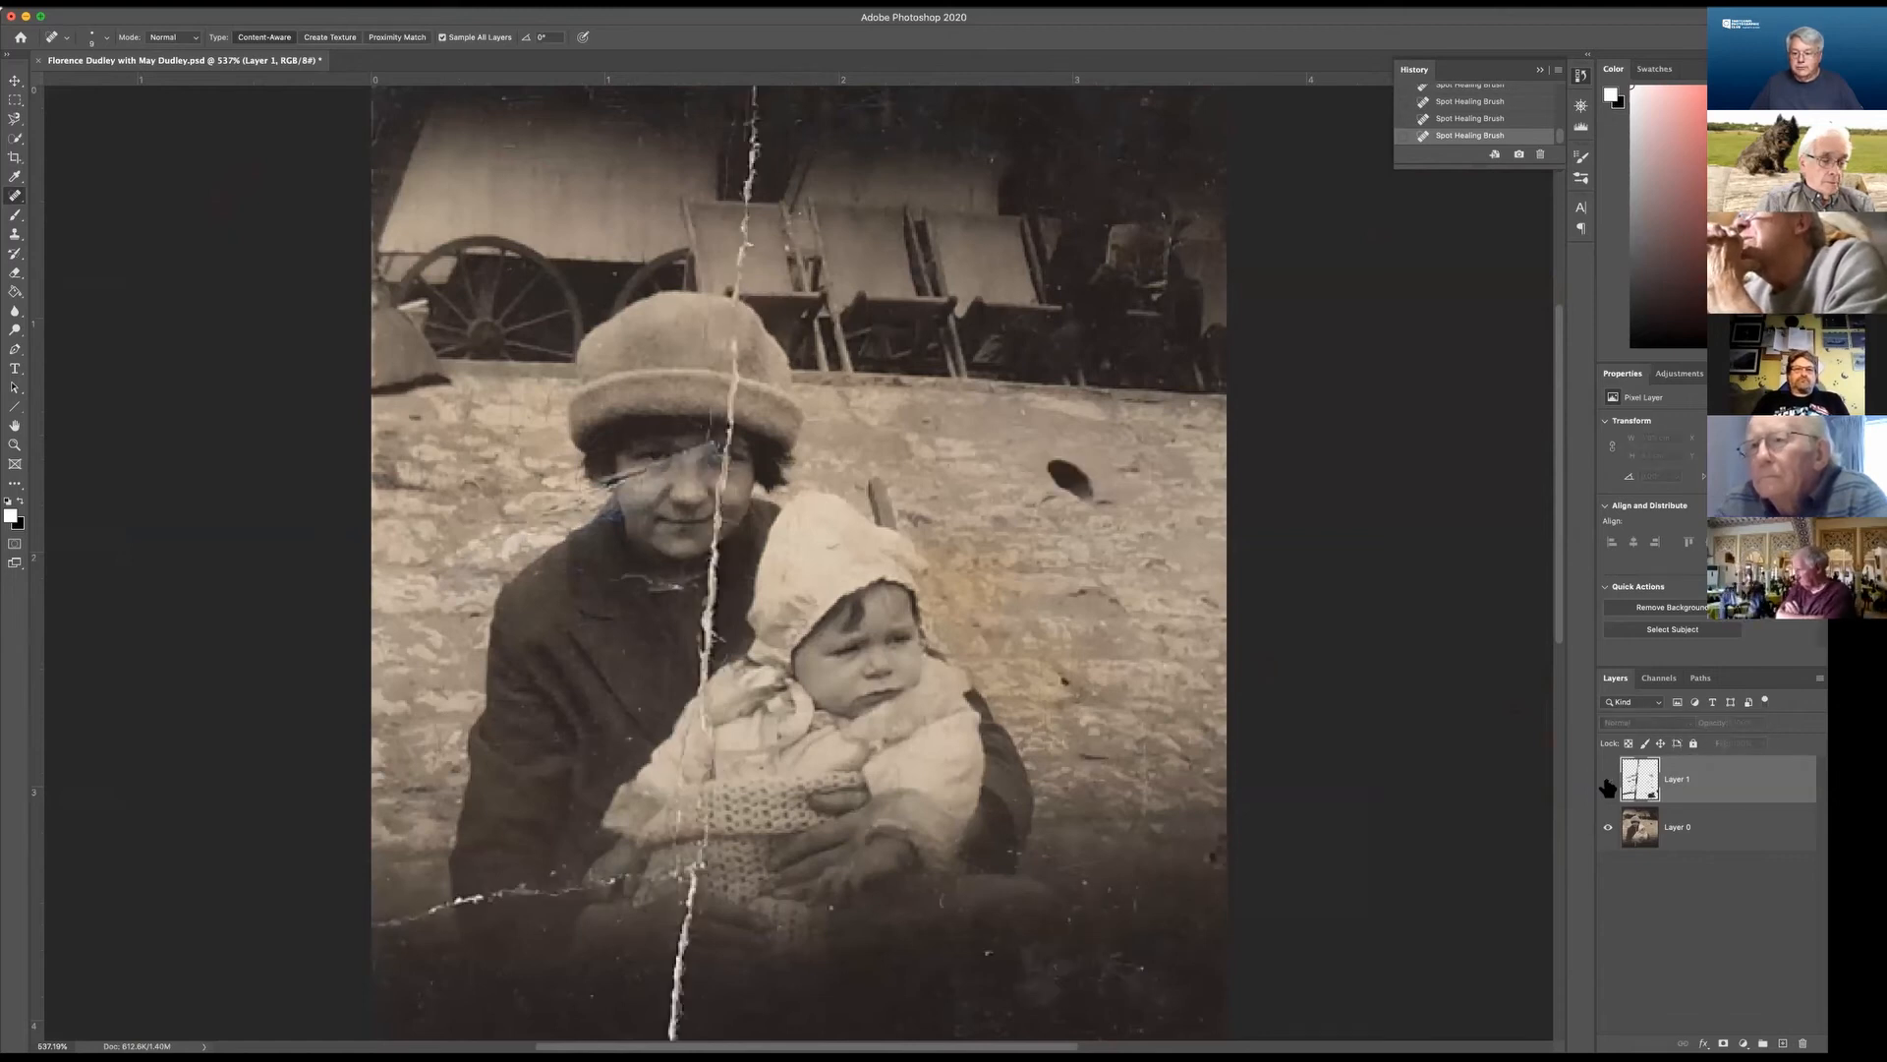
pyautogui.click(1608, 786)
pyautogui.click(1608, 786)
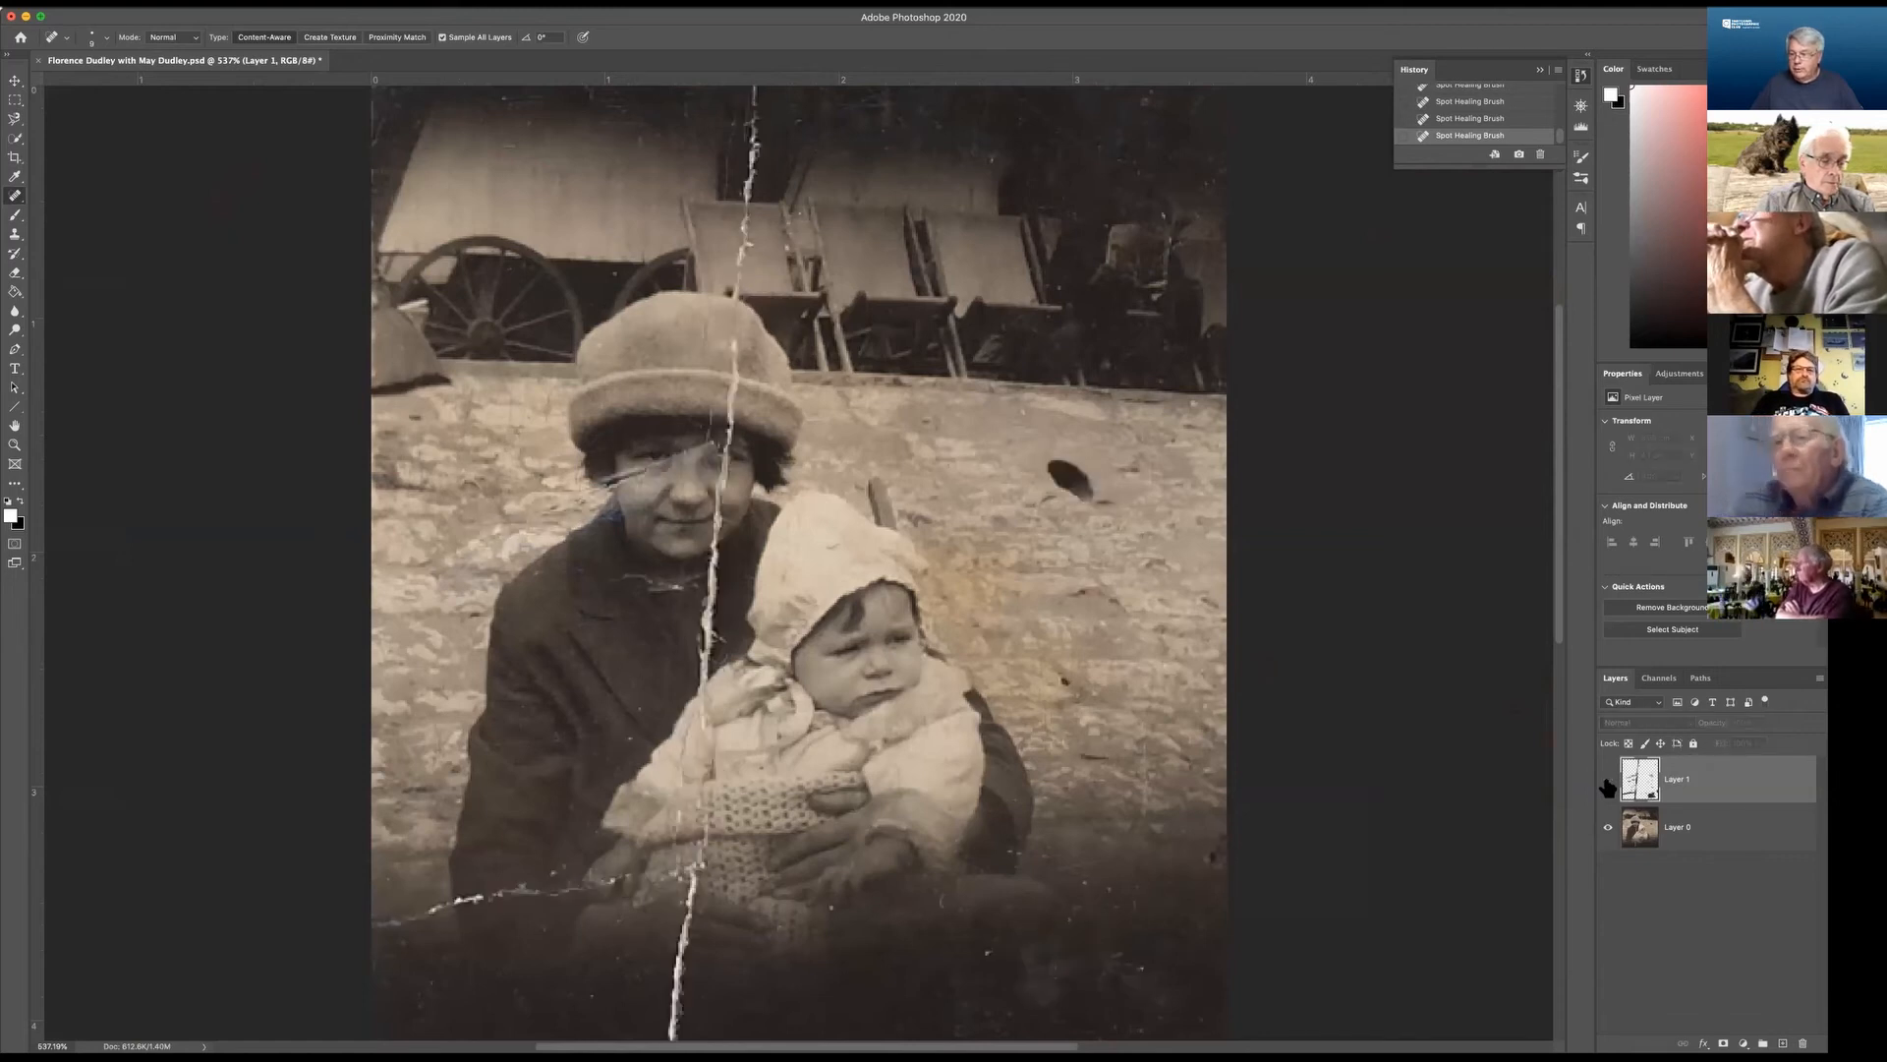
pyautogui.click(1608, 786)
pyautogui.click(1608, 786)
pyautogui.click(1608, 786)
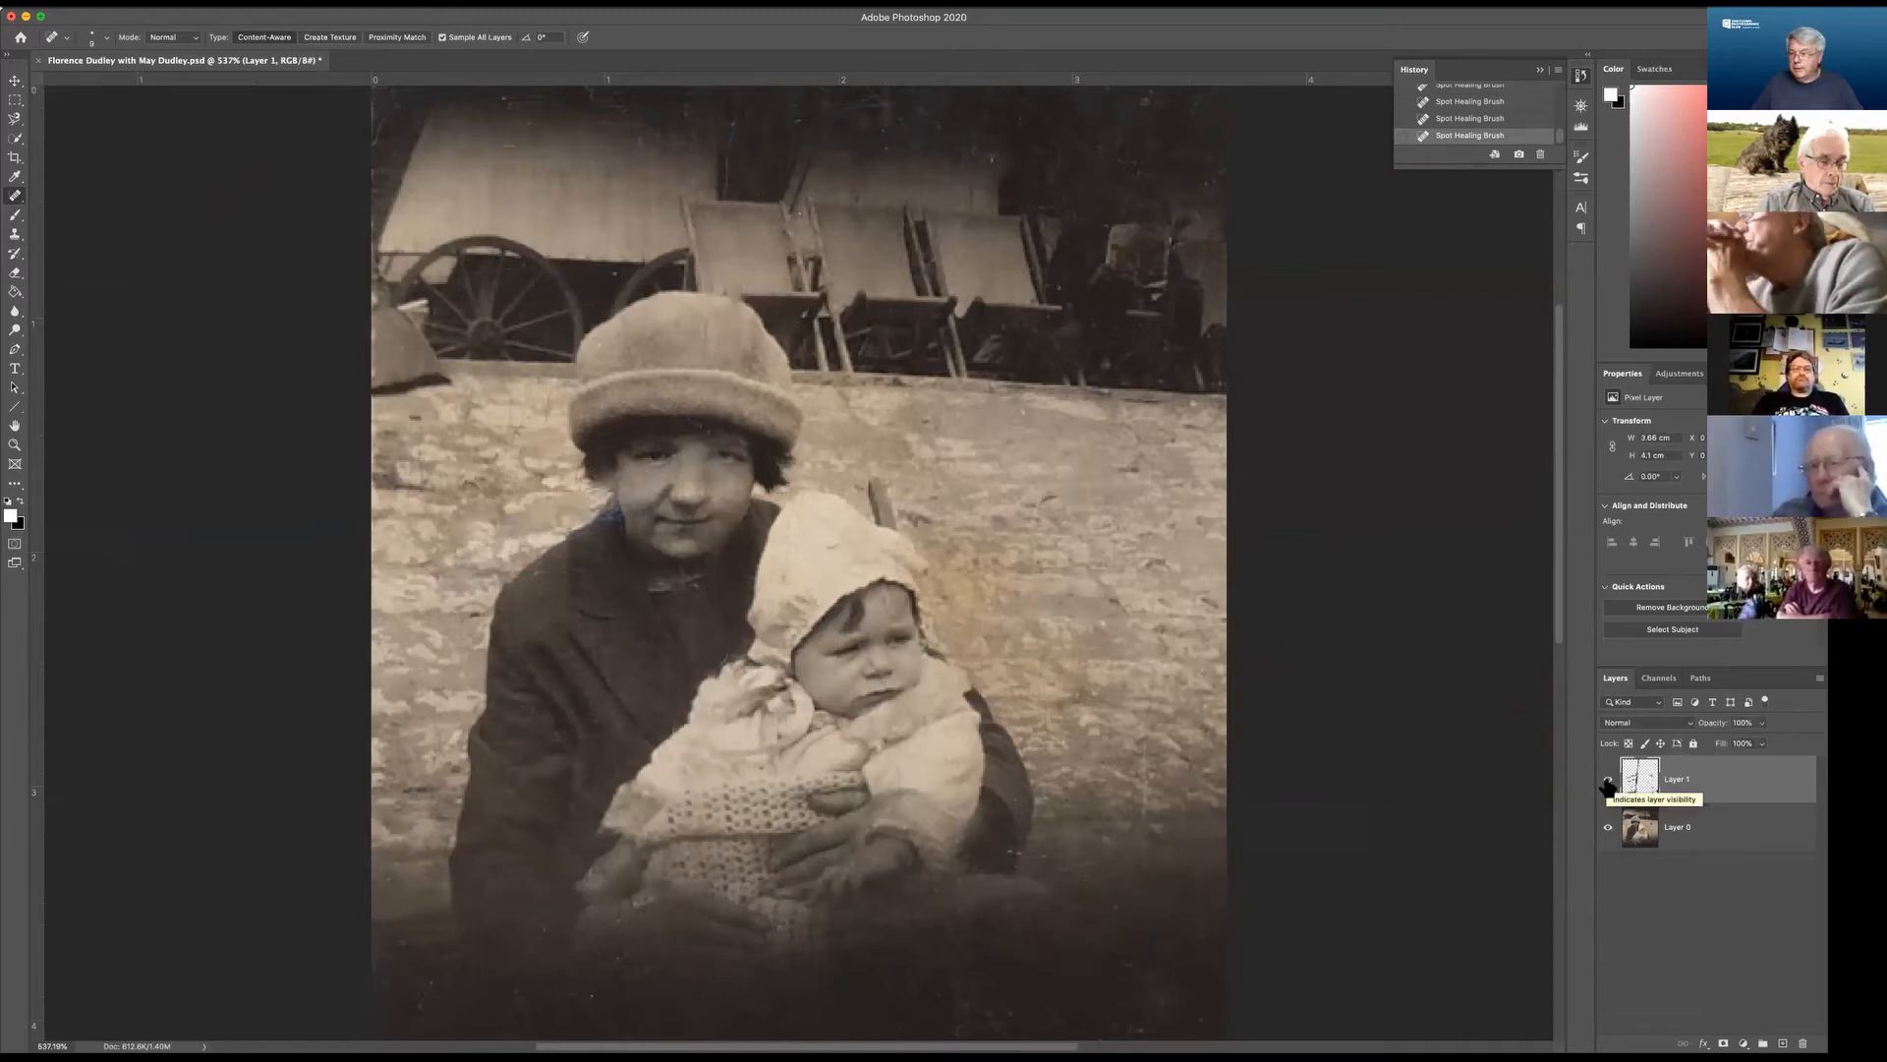
# View the Layer 1 retouching patches alone and the original Layer 0 alone, and show both layers together again.
pyautogui.click(1607, 828)
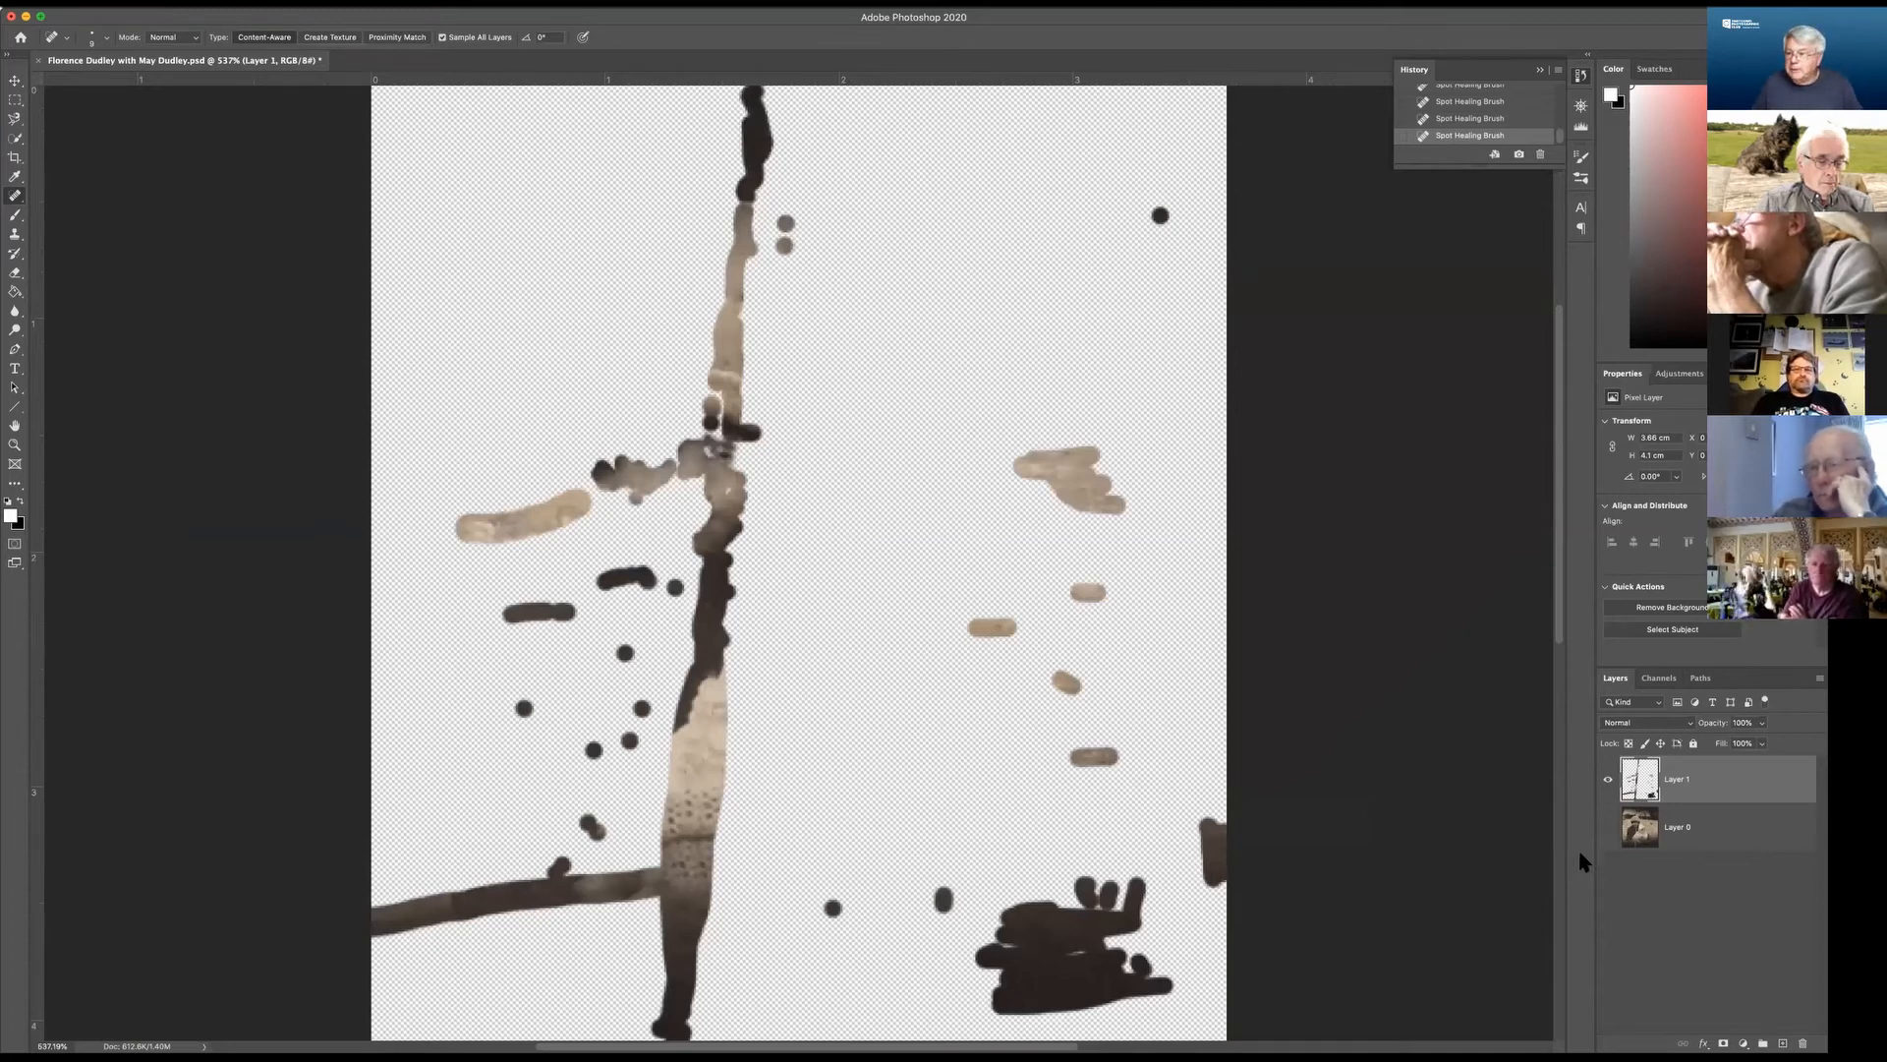
pyautogui.click(1608, 778)
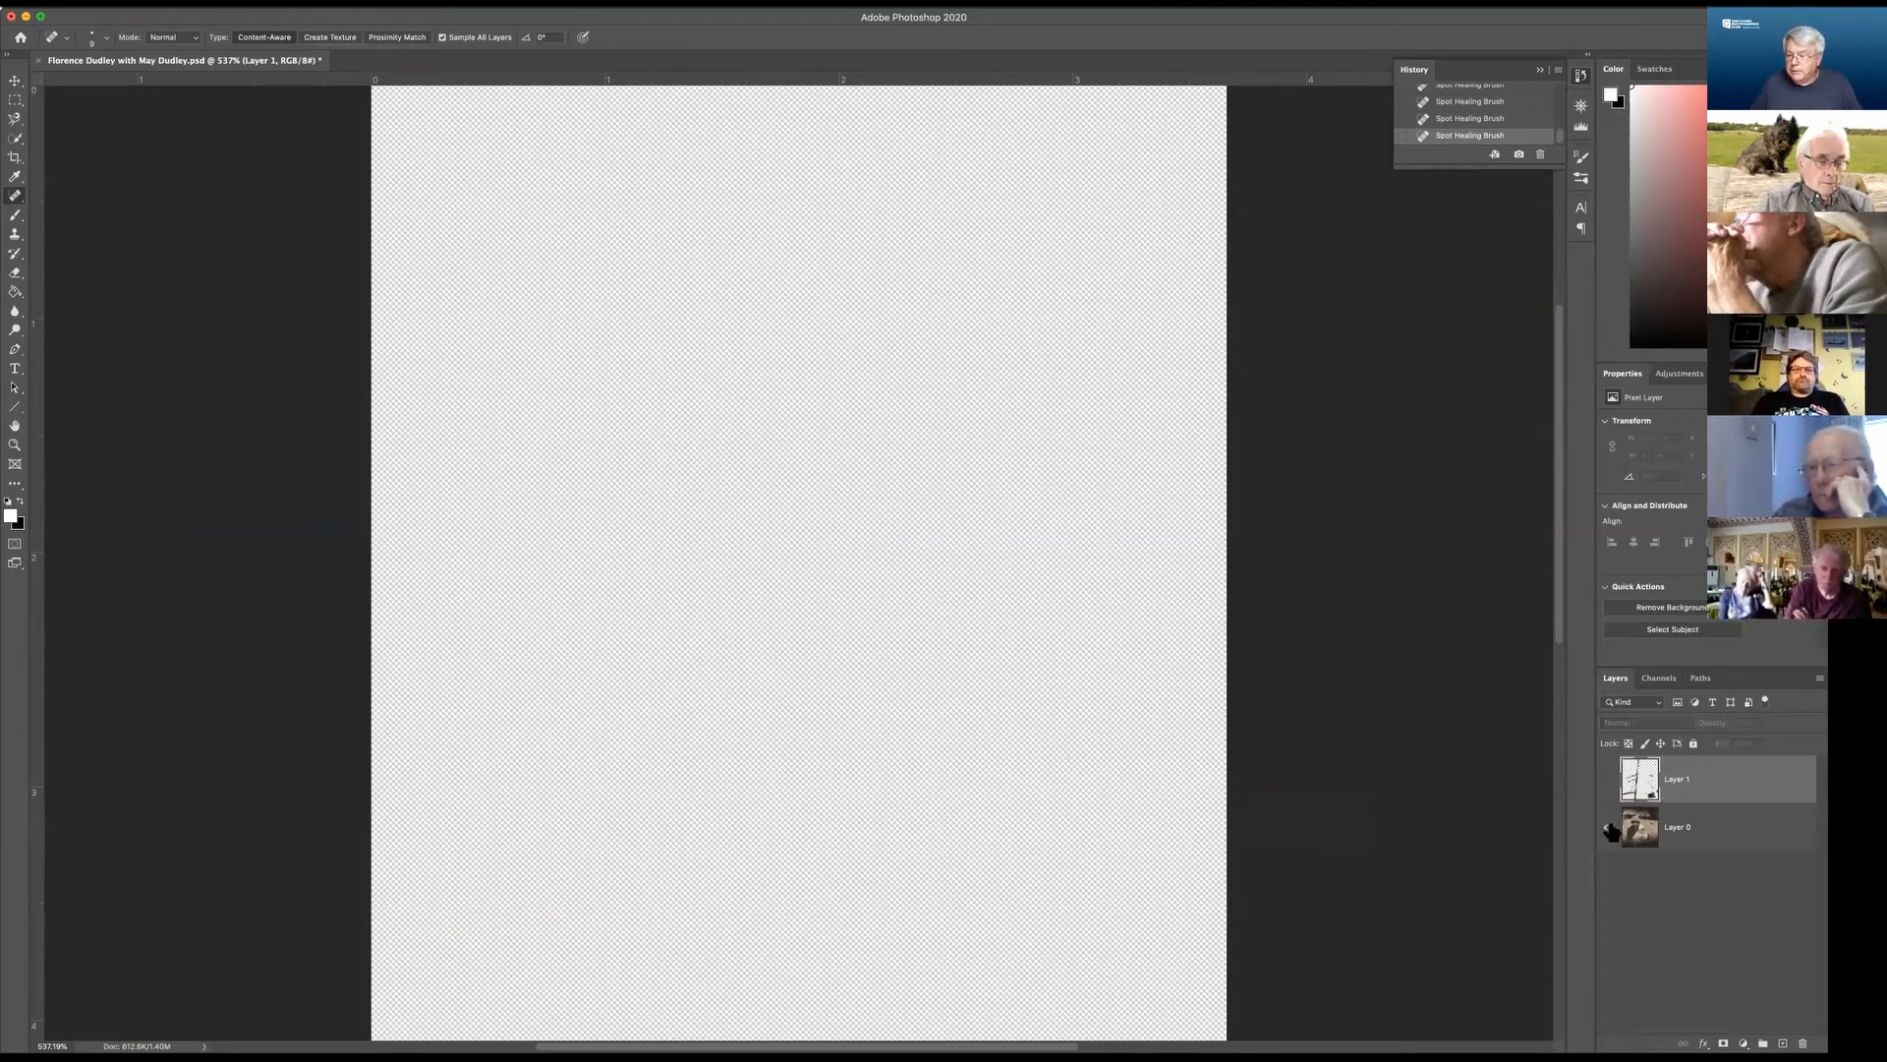
pyautogui.click(1608, 828)
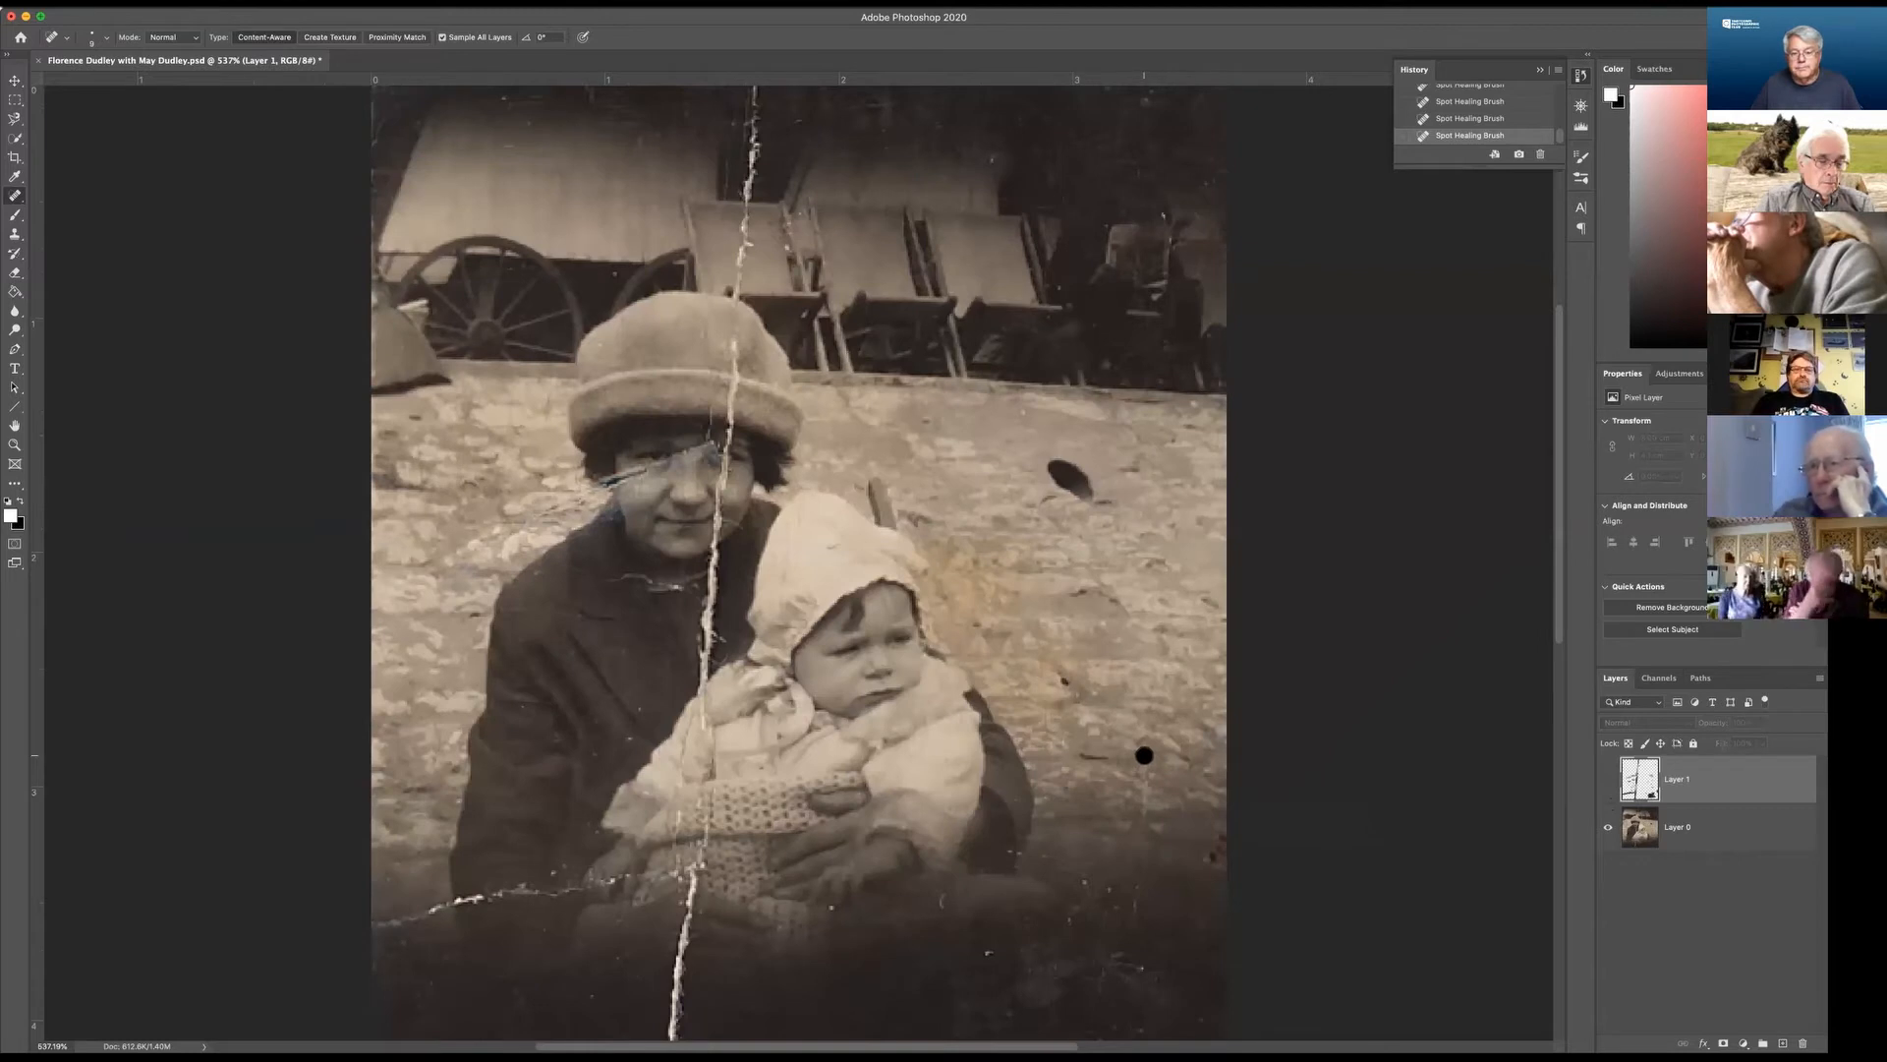
pyautogui.click(1608, 780)
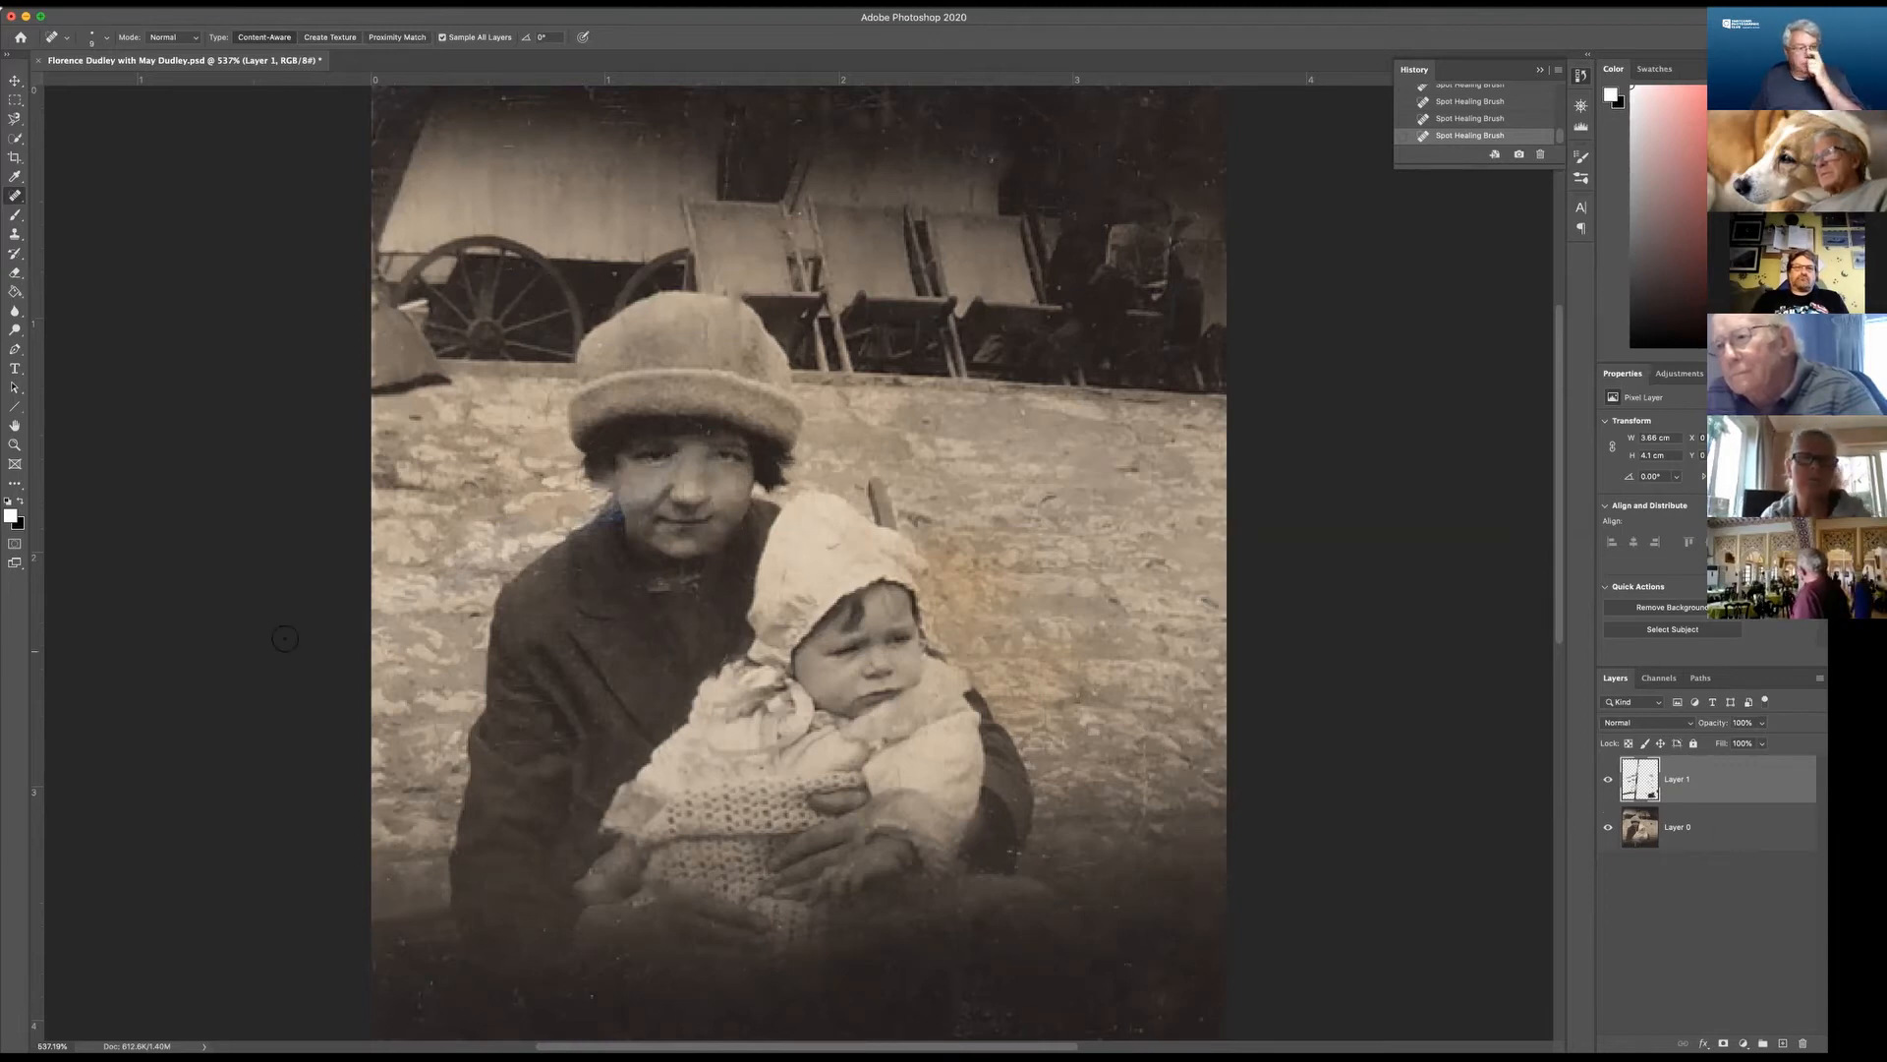
# Select the Clone Stamp tool and enlarge its brush over the crown of the woman's hat.
pyautogui.click(14, 195)
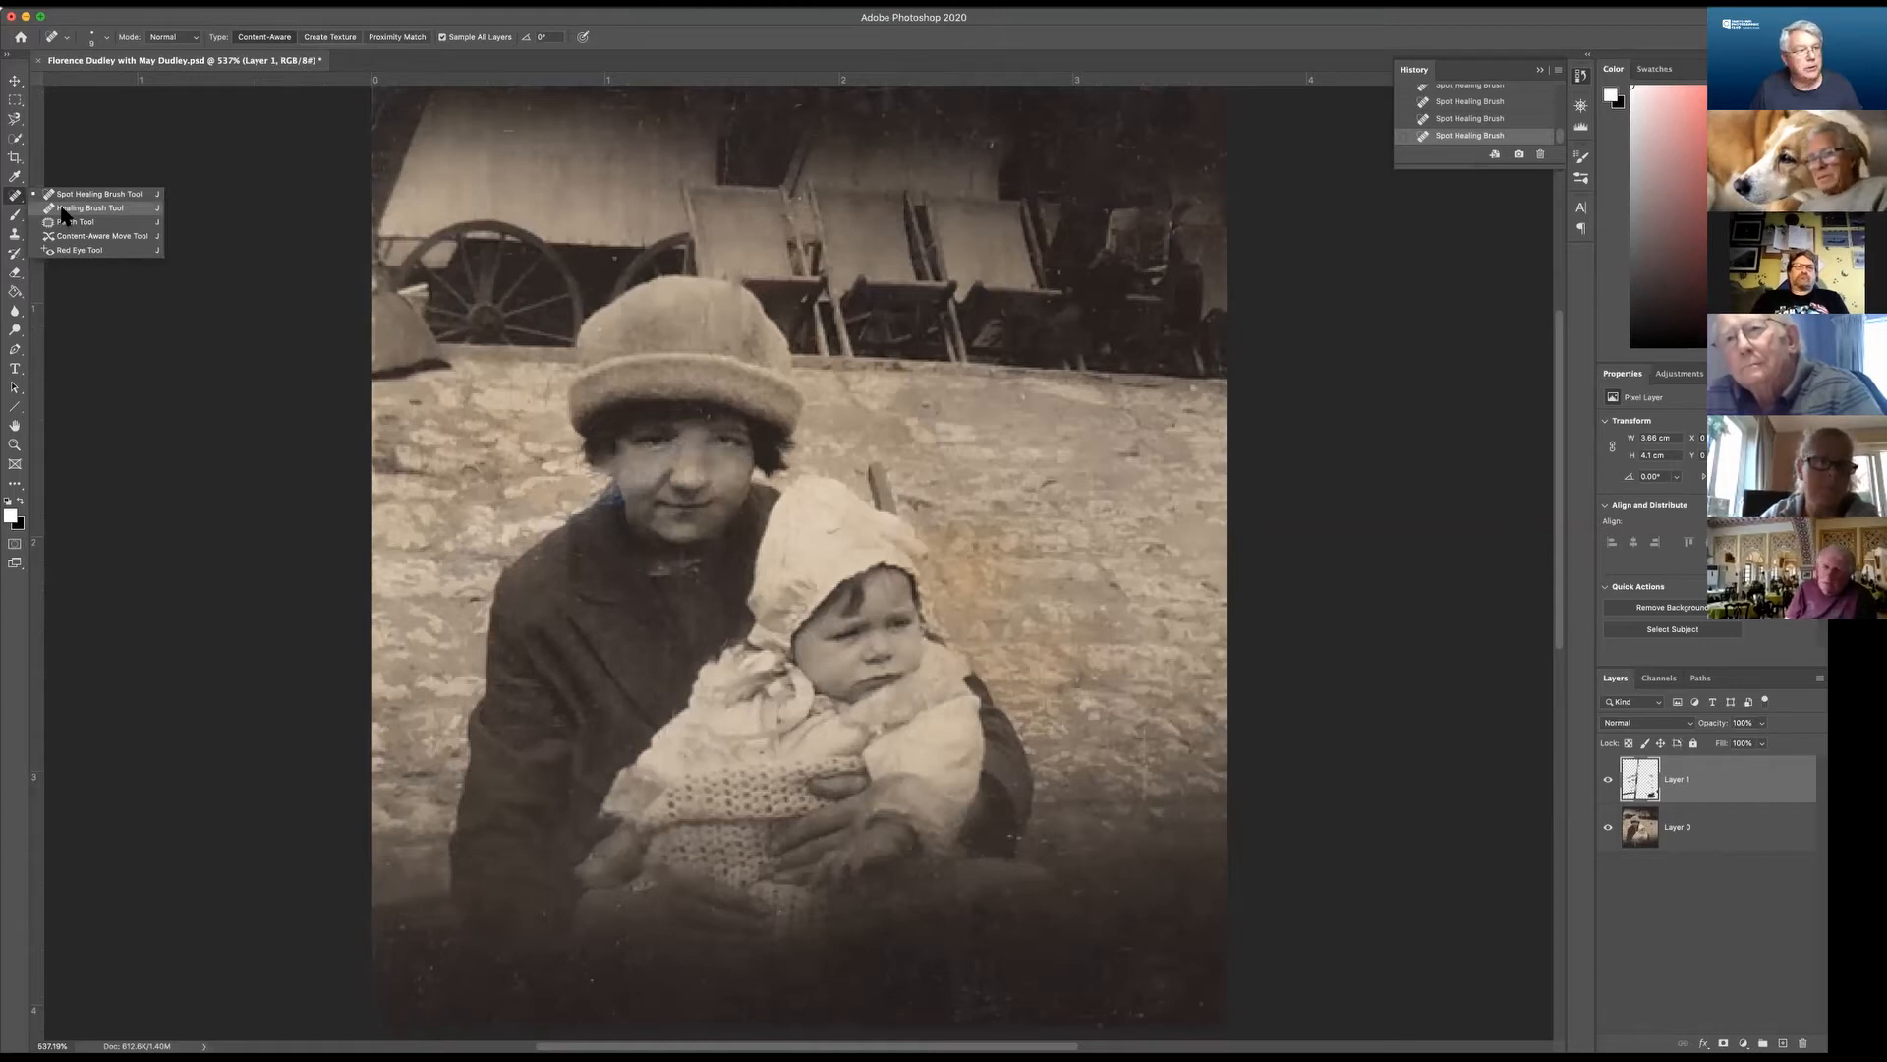
pyautogui.click(91, 352)
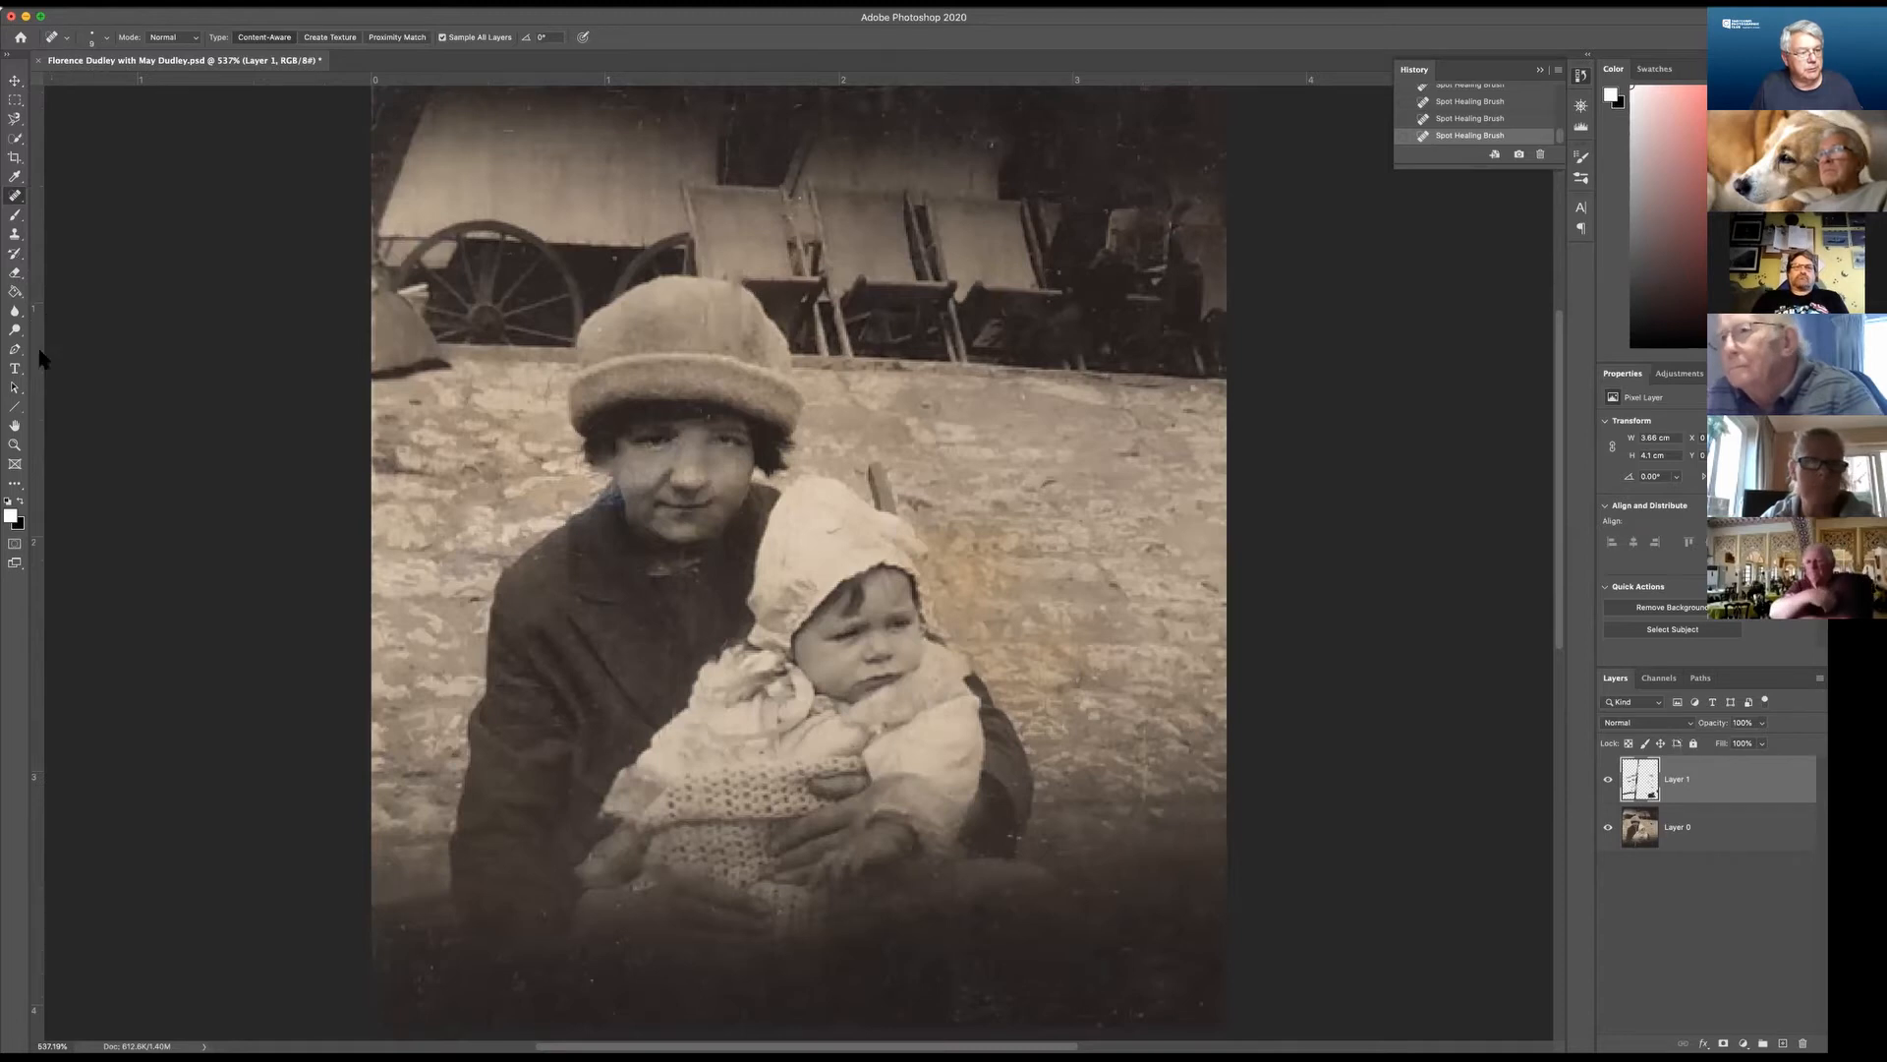
pyautogui.click(14, 235)
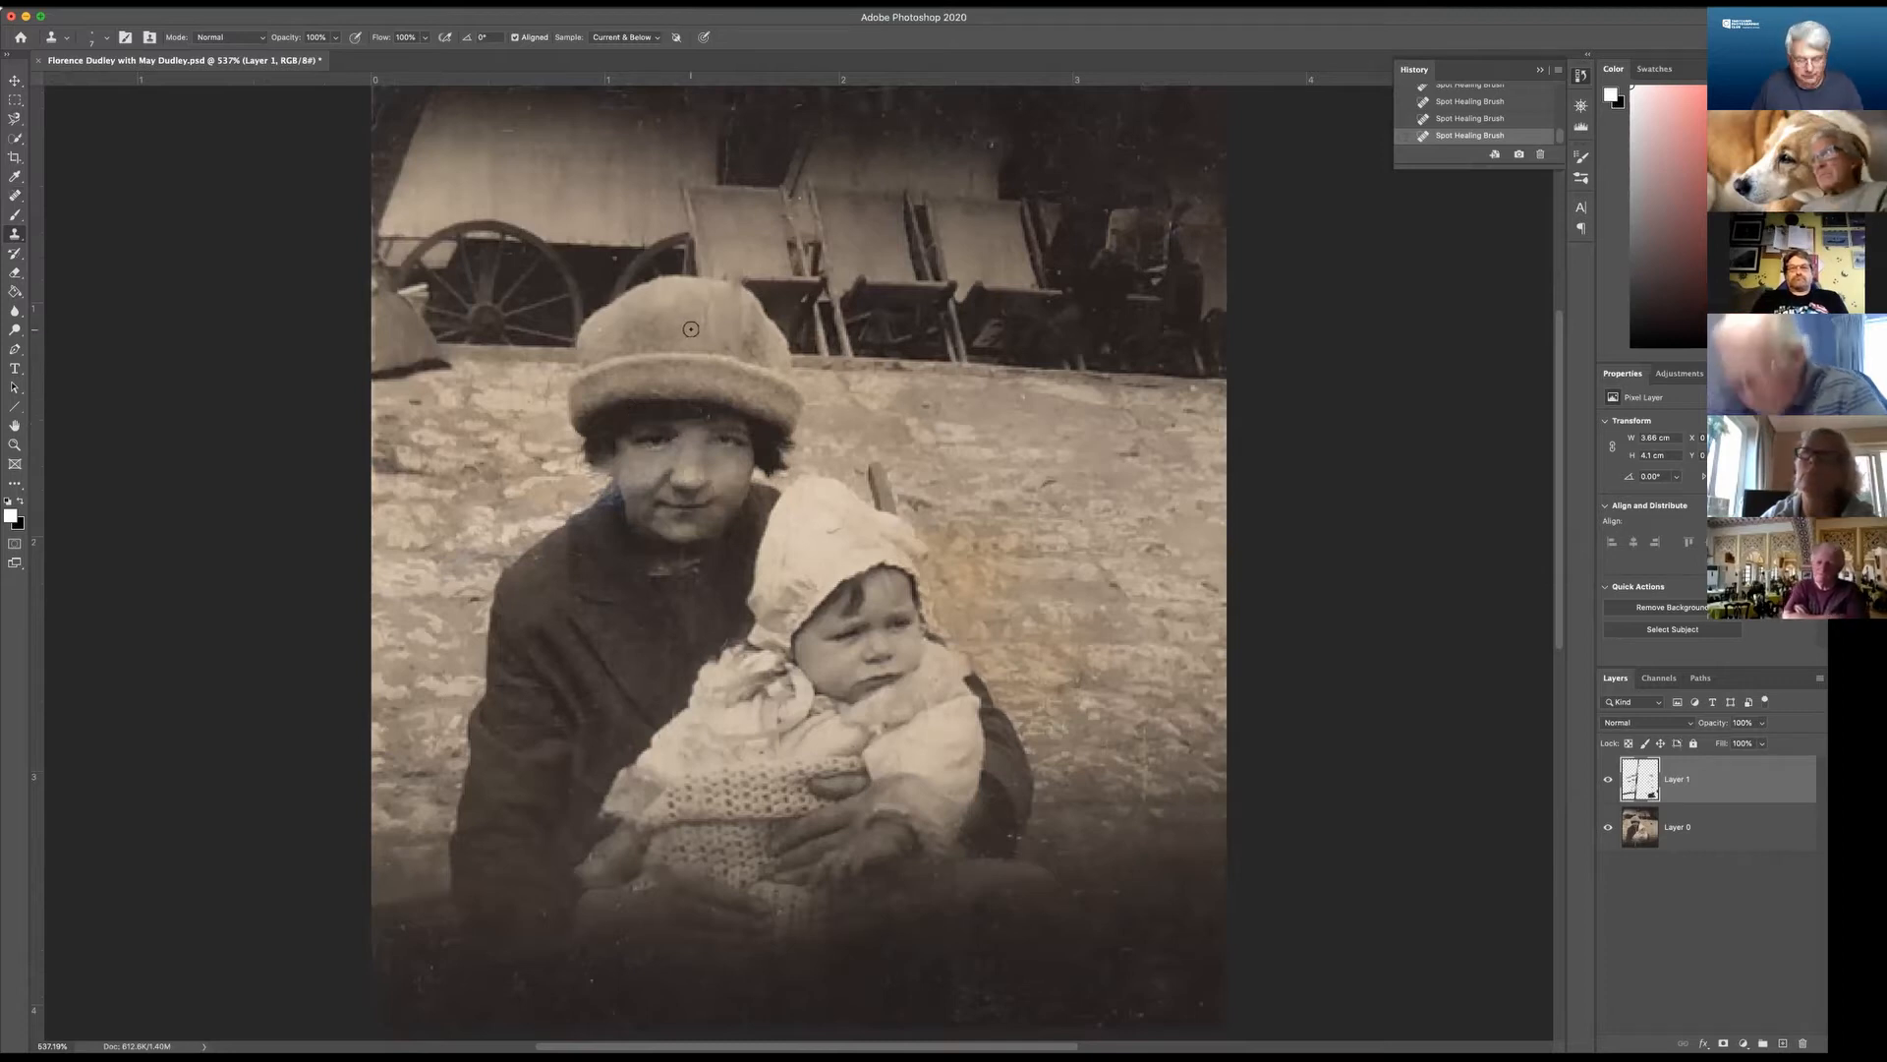
pyautogui.press('super+plus')
pyautogui.press('super+plus')
pyautogui.press('super+plus')
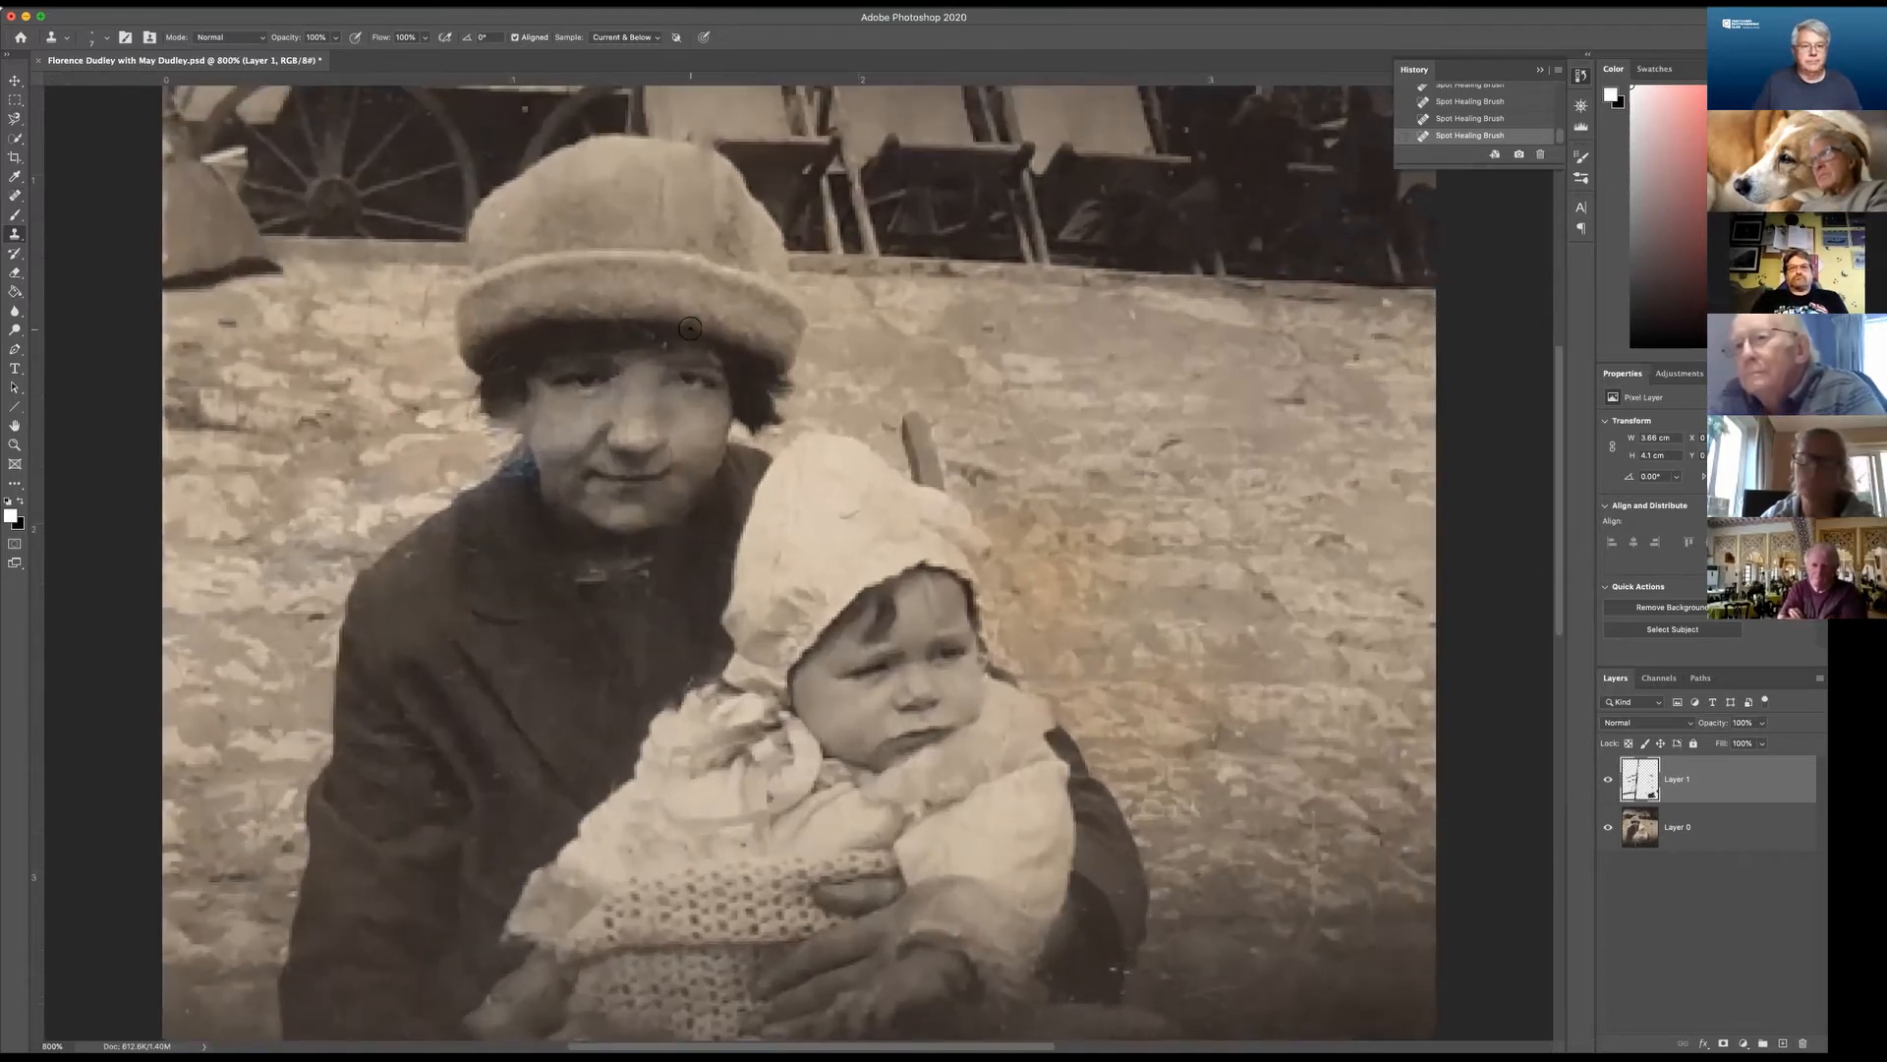
pyautogui.moveTo(586, 307); pyautogui.dragTo(725, 582)
pyautogui.press(']')
pyautogui.press(']')
pyautogui.press(']')
pyautogui.press(']')
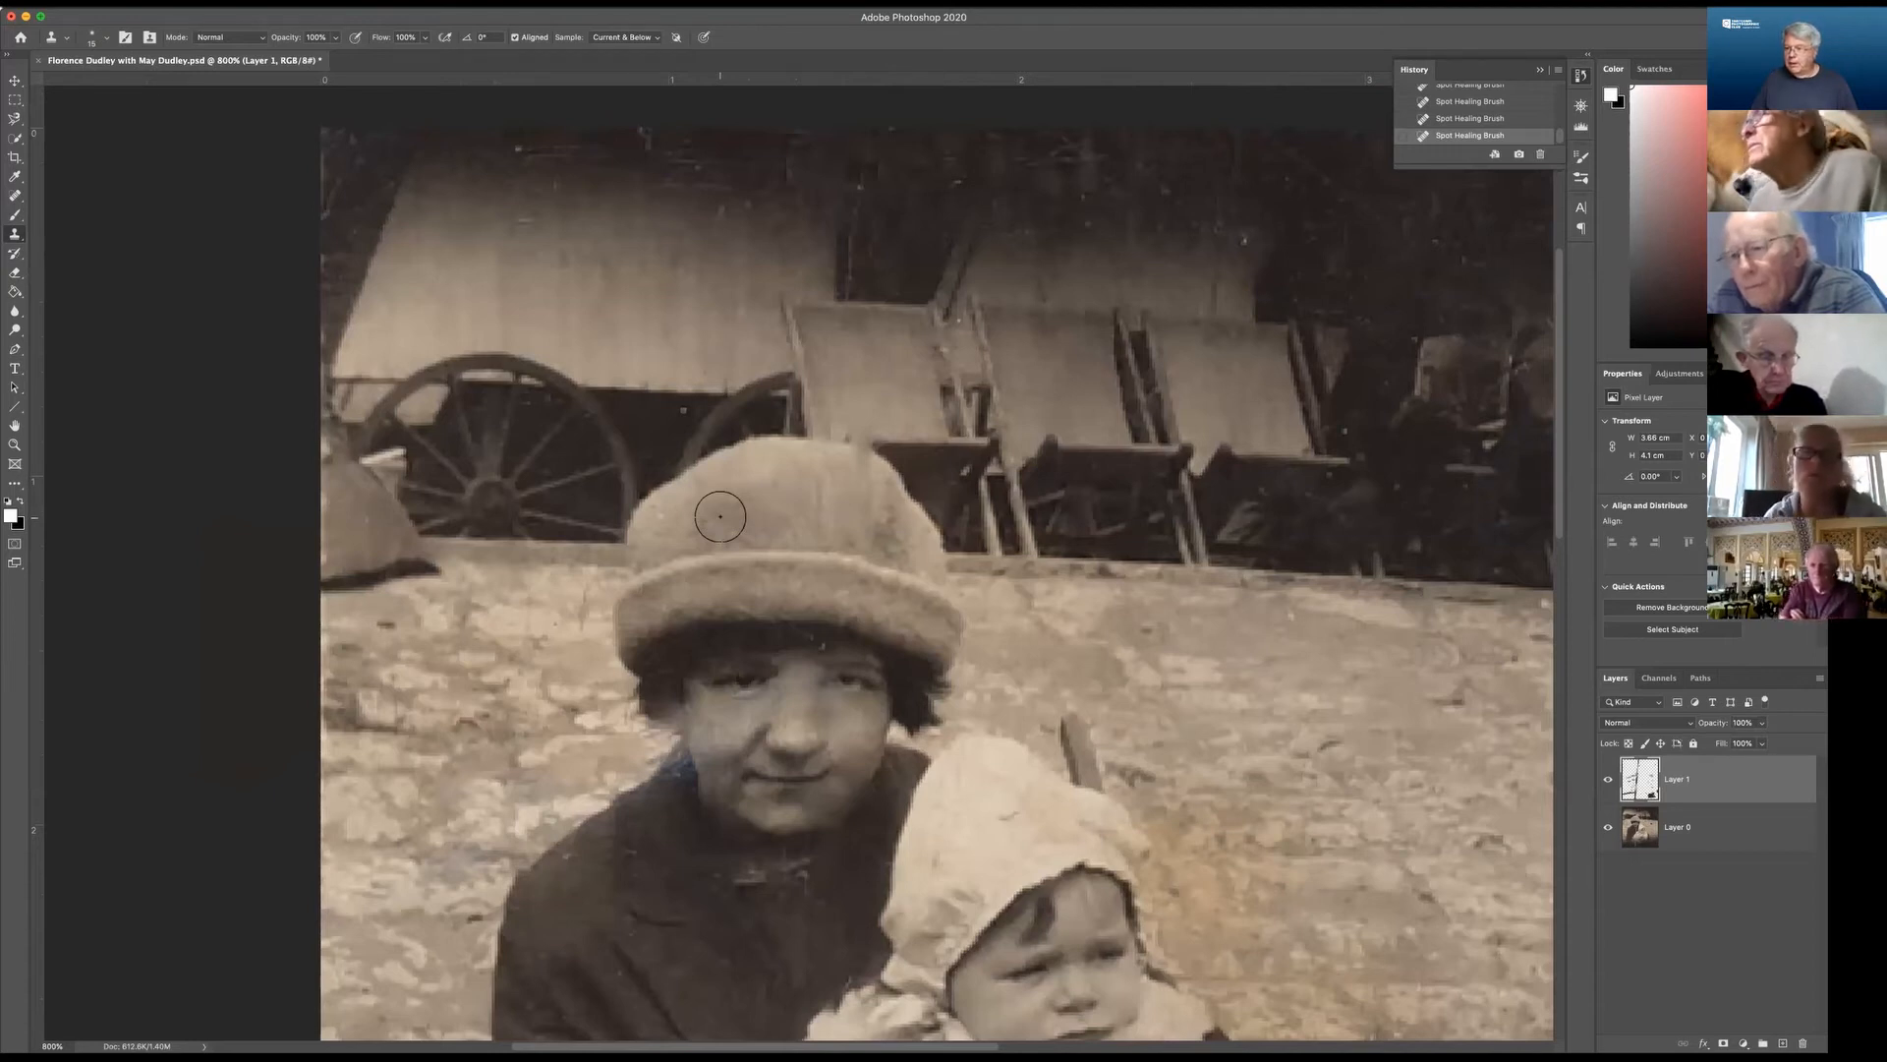
pyautogui.press('alt')
pyautogui.press('alt')
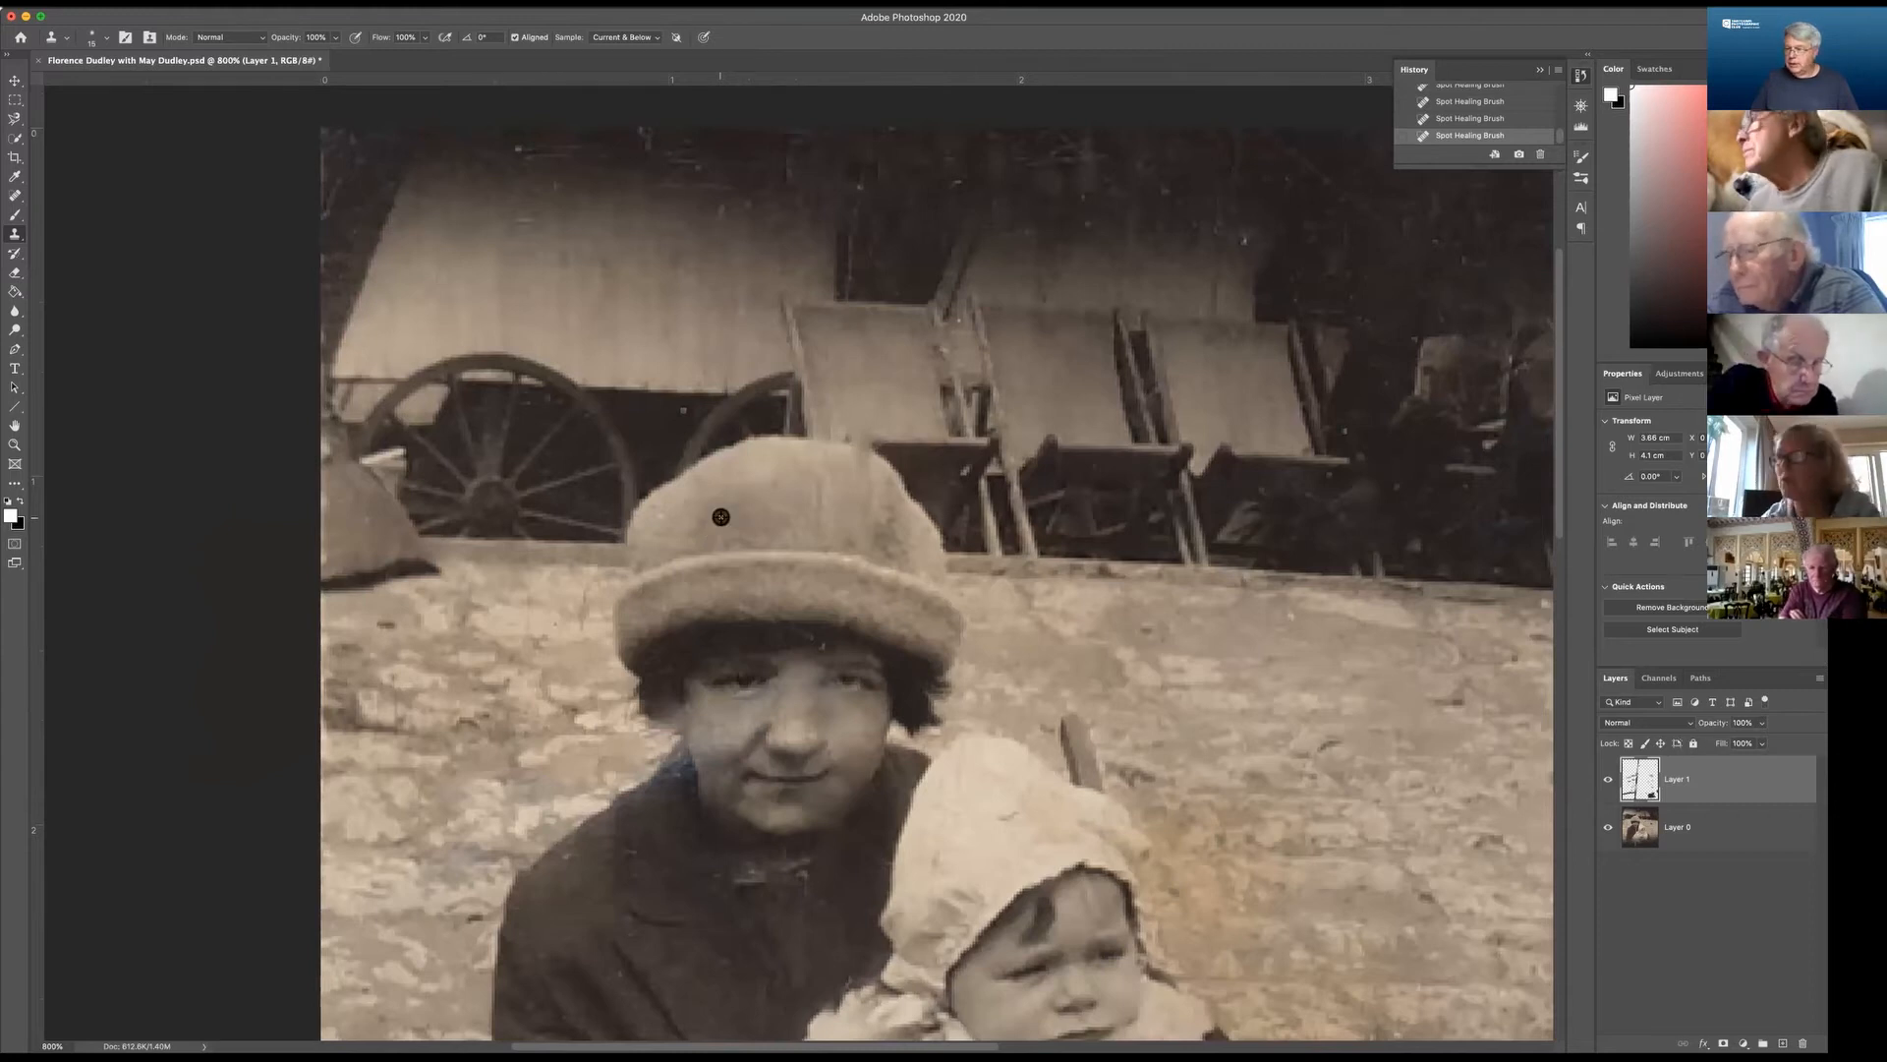
pyautogui.press('alt')
pyautogui.press('alt')
pyautogui.press('alt')
pyautogui.press('alt')
pyautogui.press('alt')
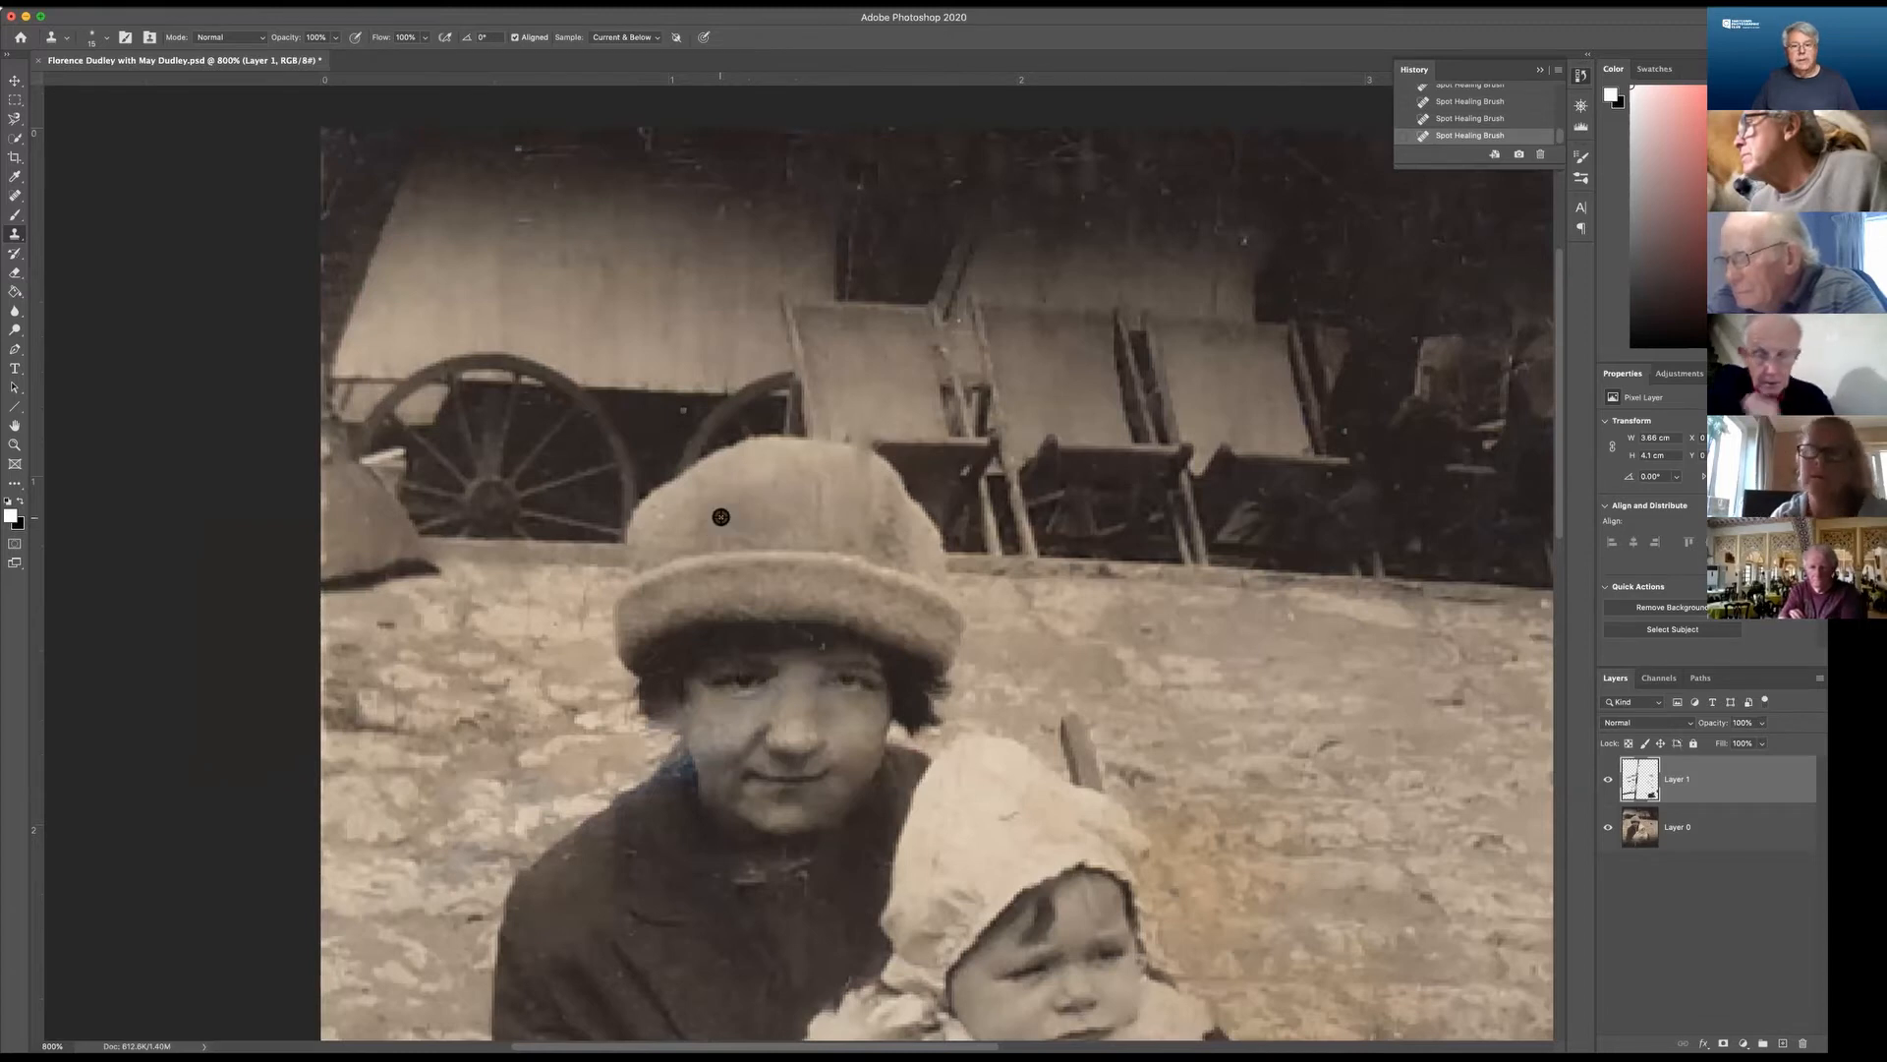
# Activate the Healing Brush to show its sampling options, and return to the Spot Healing Brush.
pyautogui.click(15, 195)
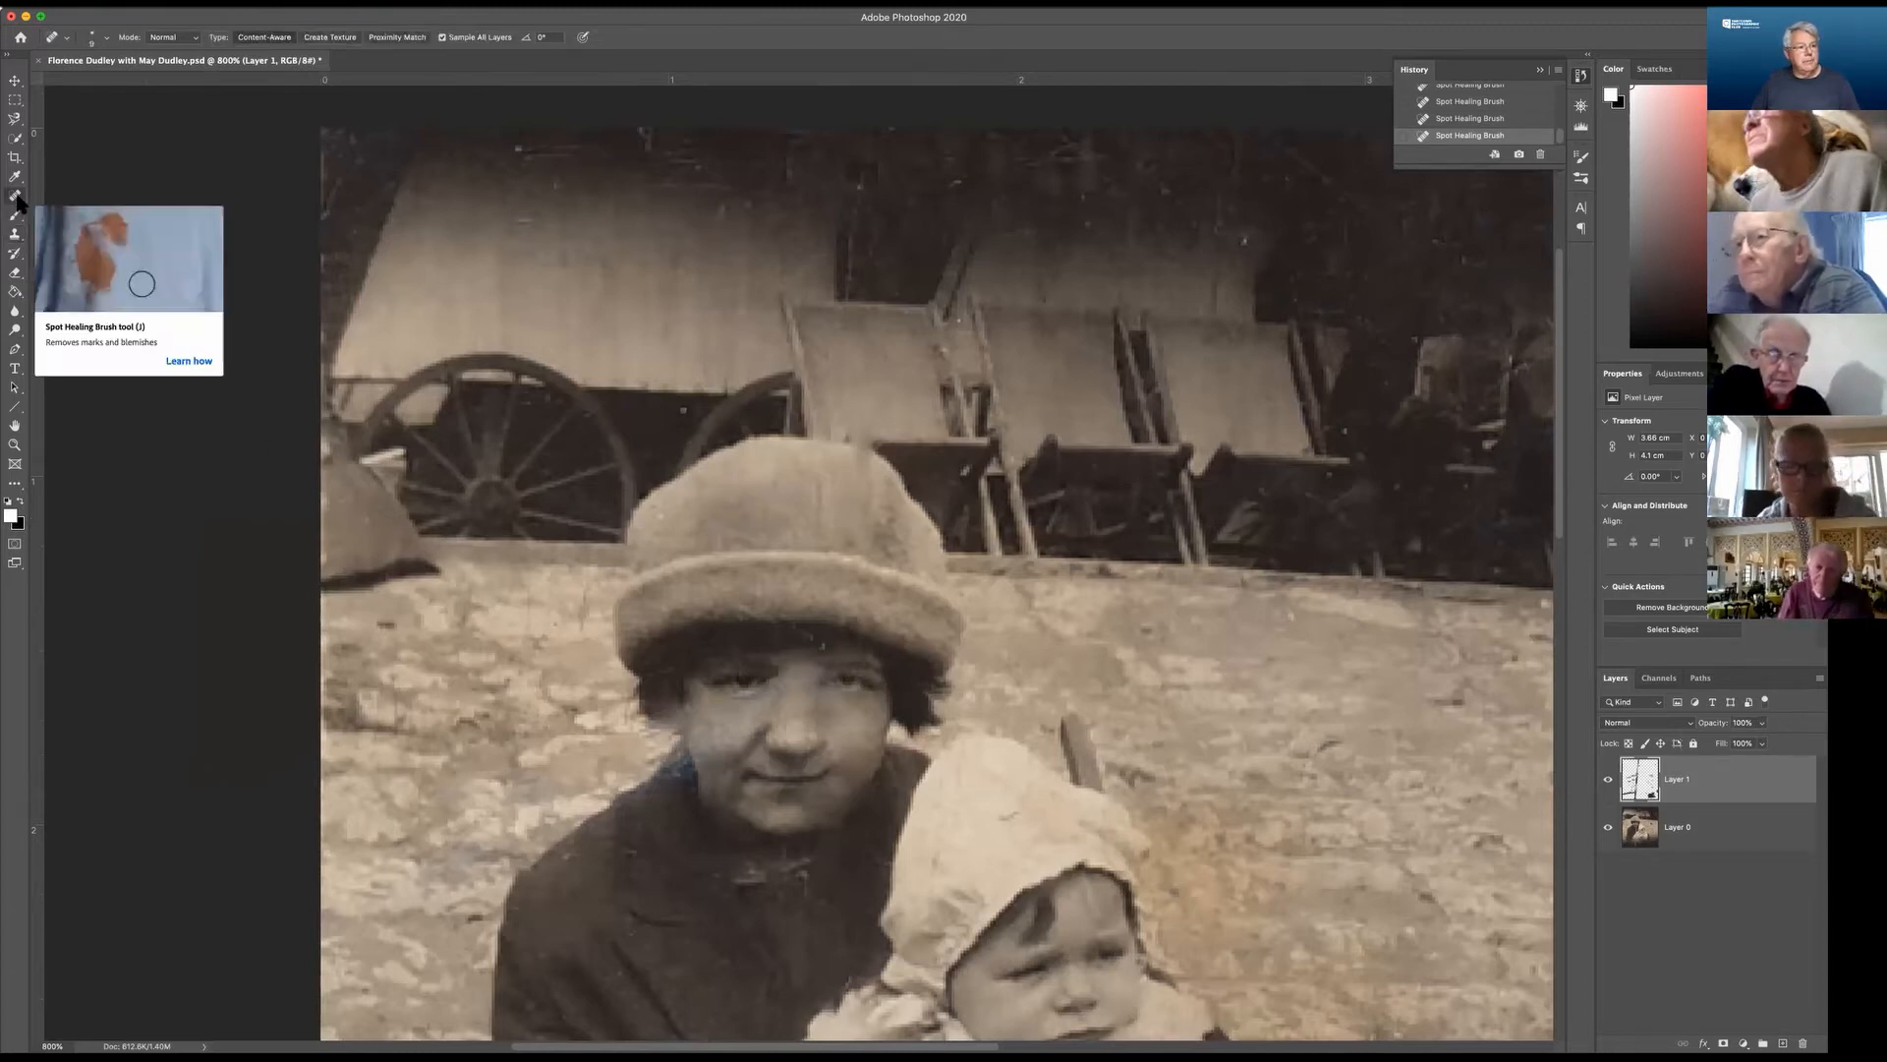
pyautogui.rightClick(17, 196)
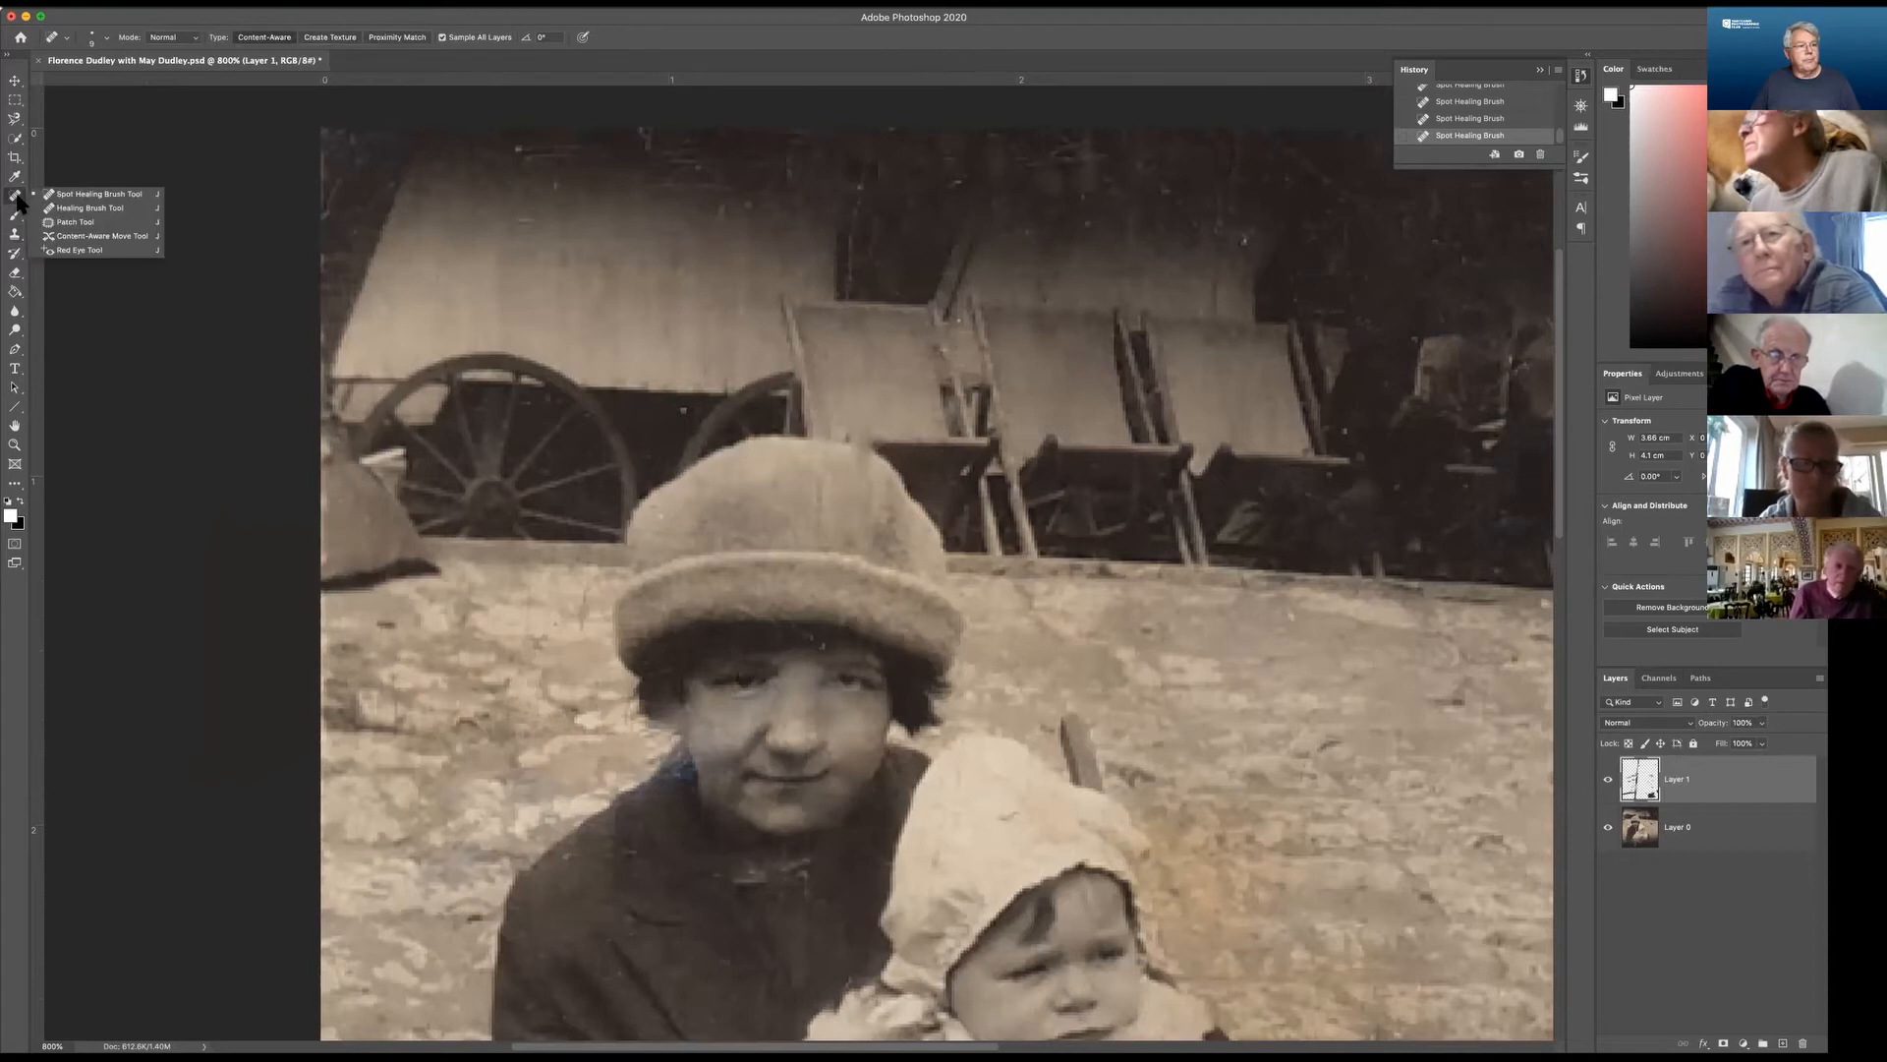
pyautogui.click(82, 209)
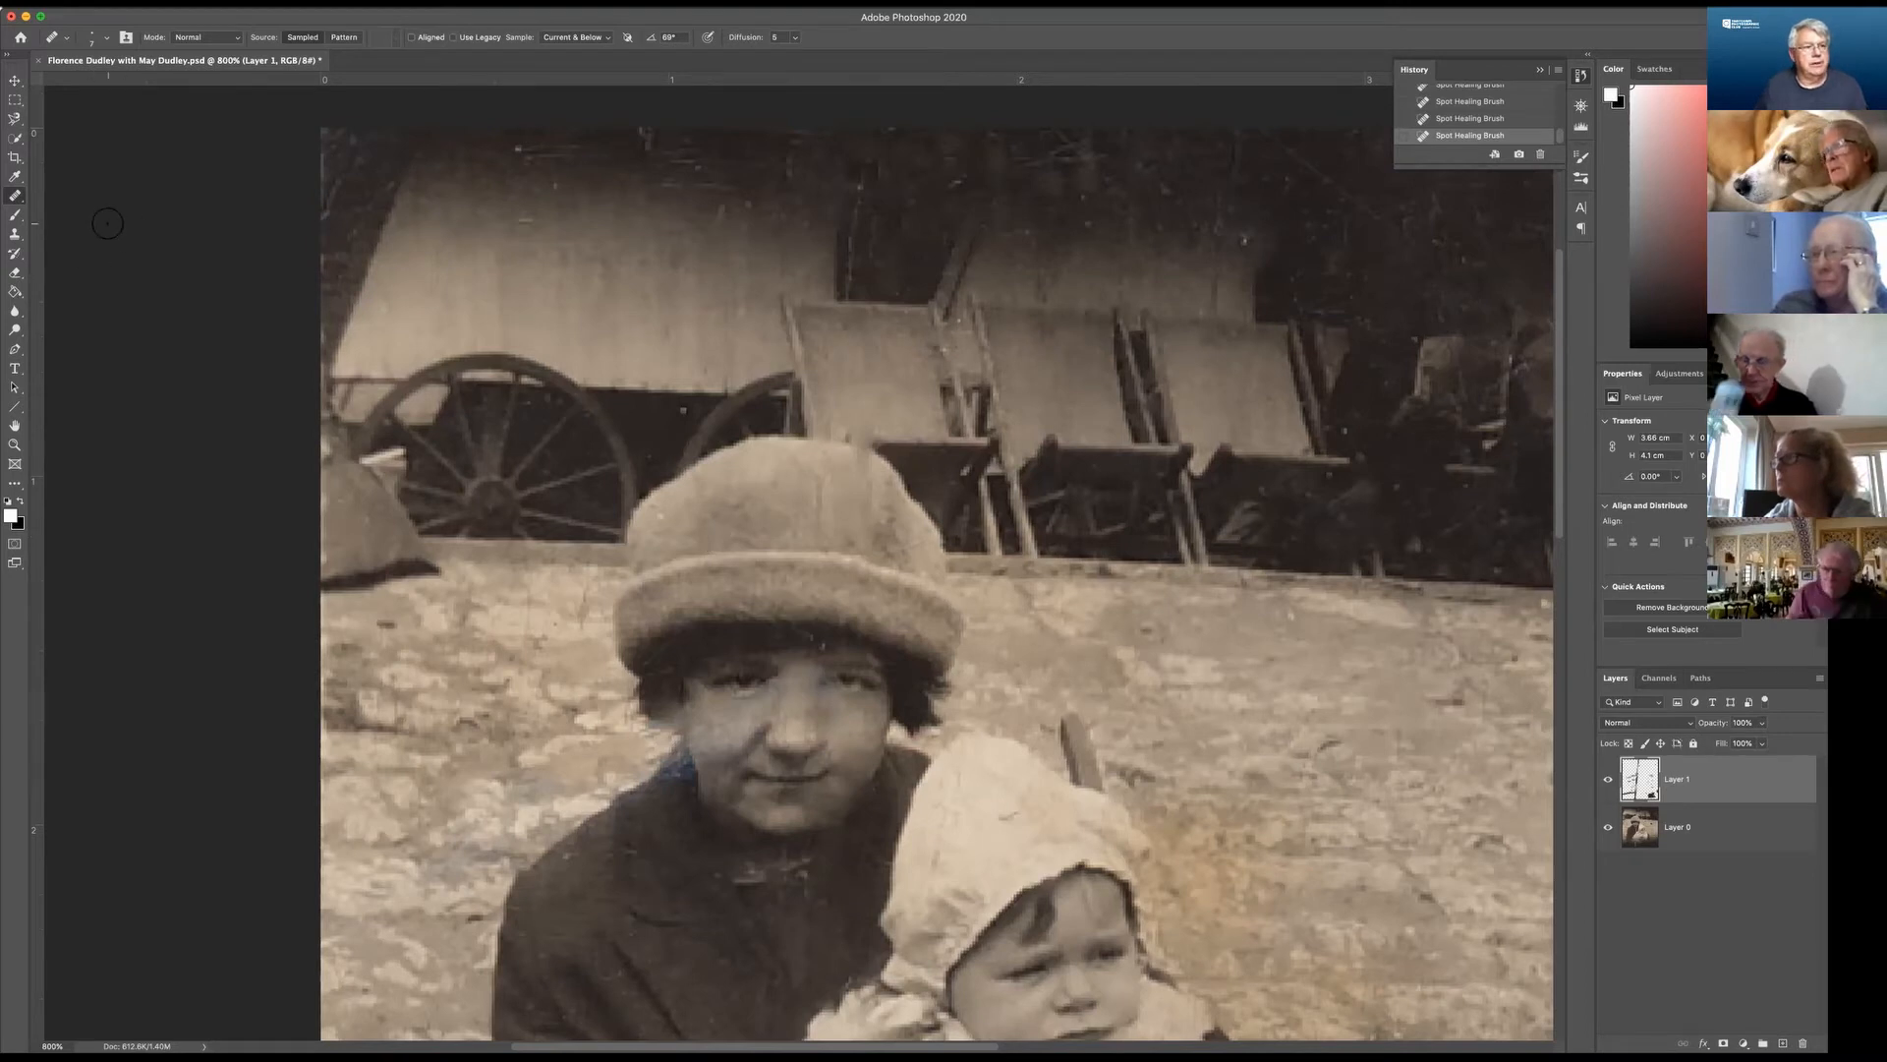
pyautogui.click(14, 202)
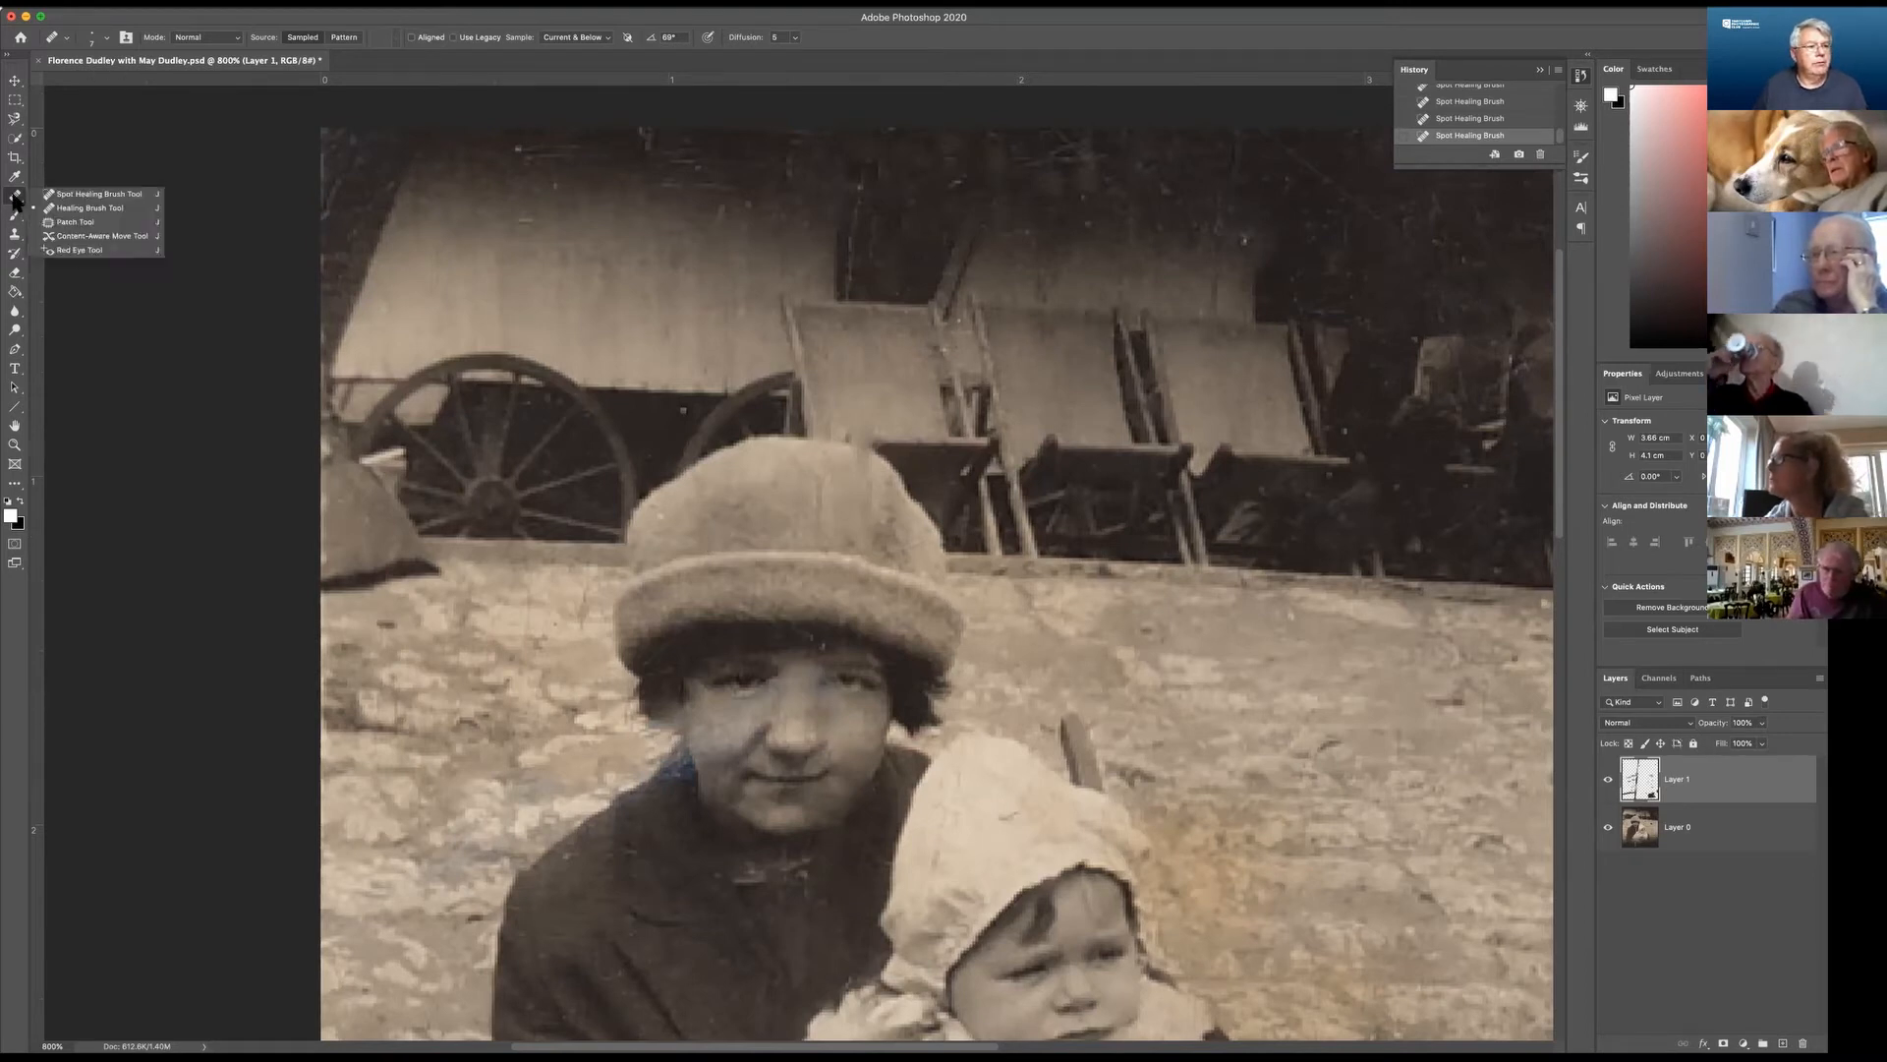
pyautogui.click(74, 194)
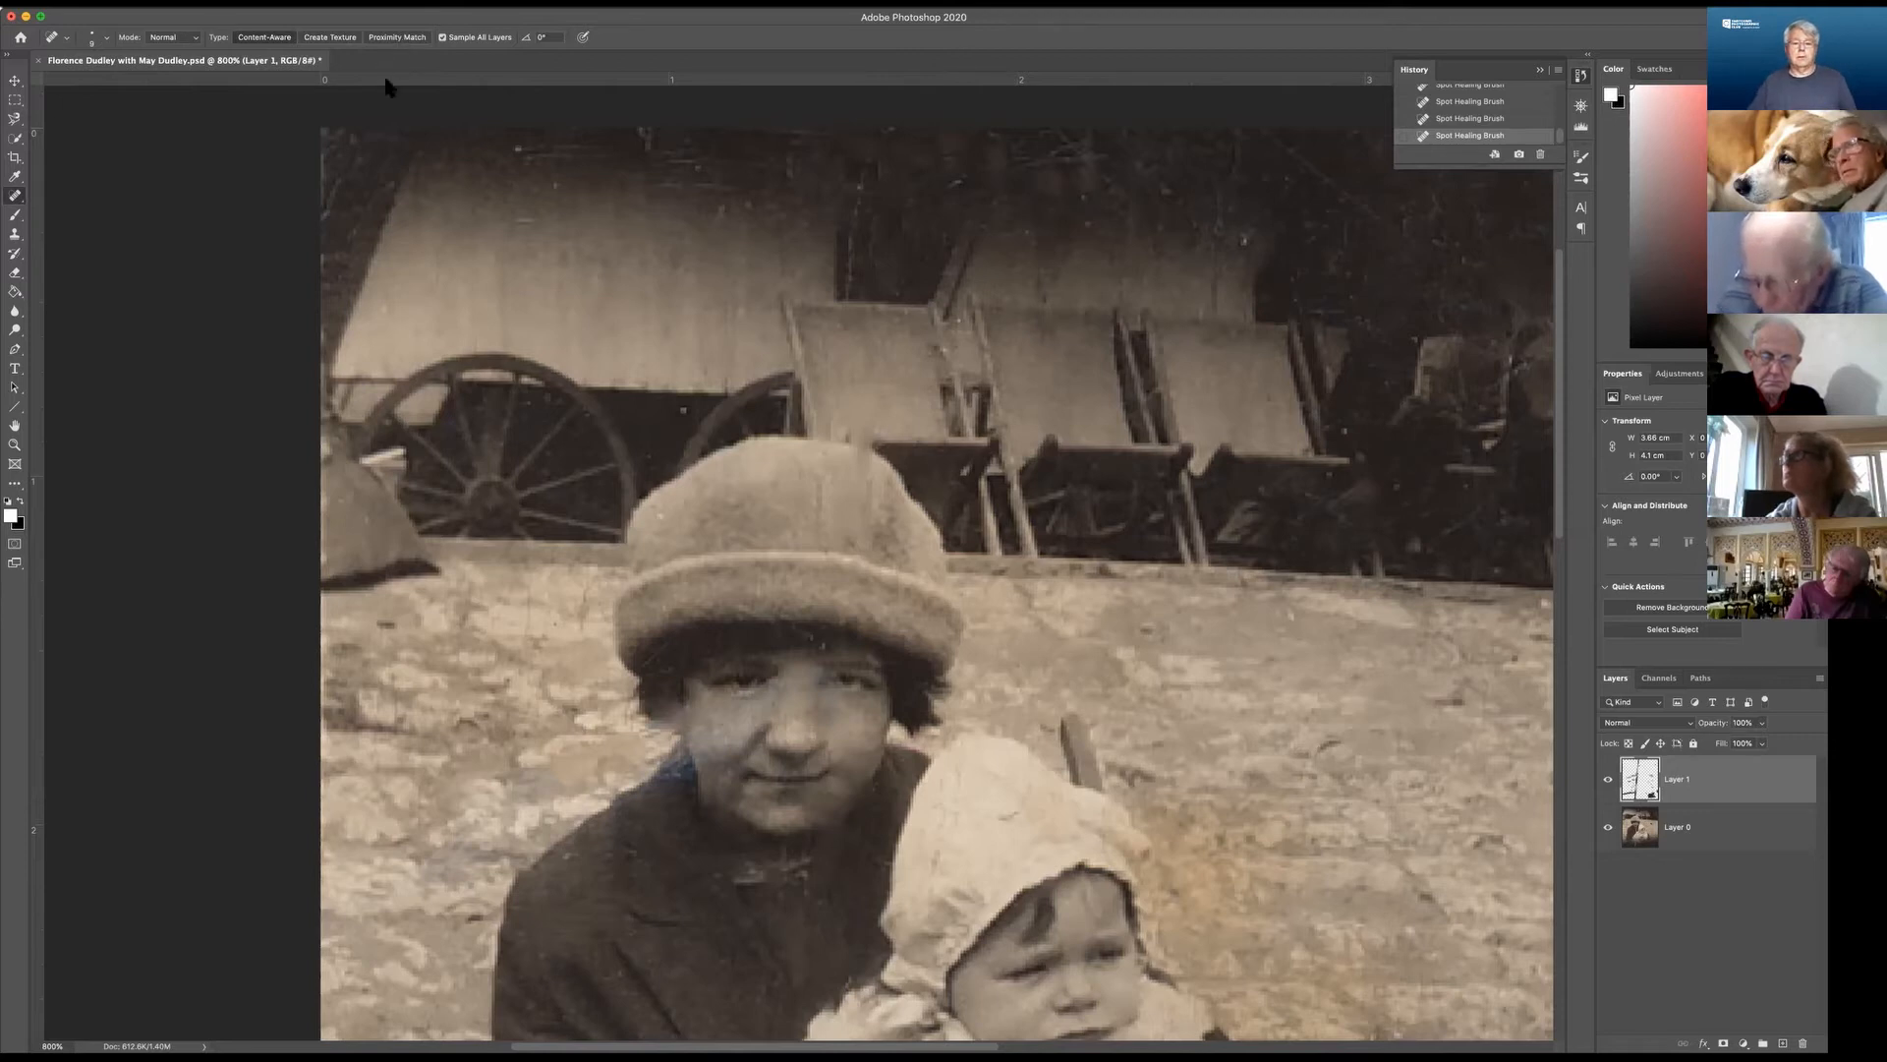
# Soften the retouched creases across and down the woman's face with the Blur tool at 100% strength.
pyautogui.scroll(-3, 497, 167)
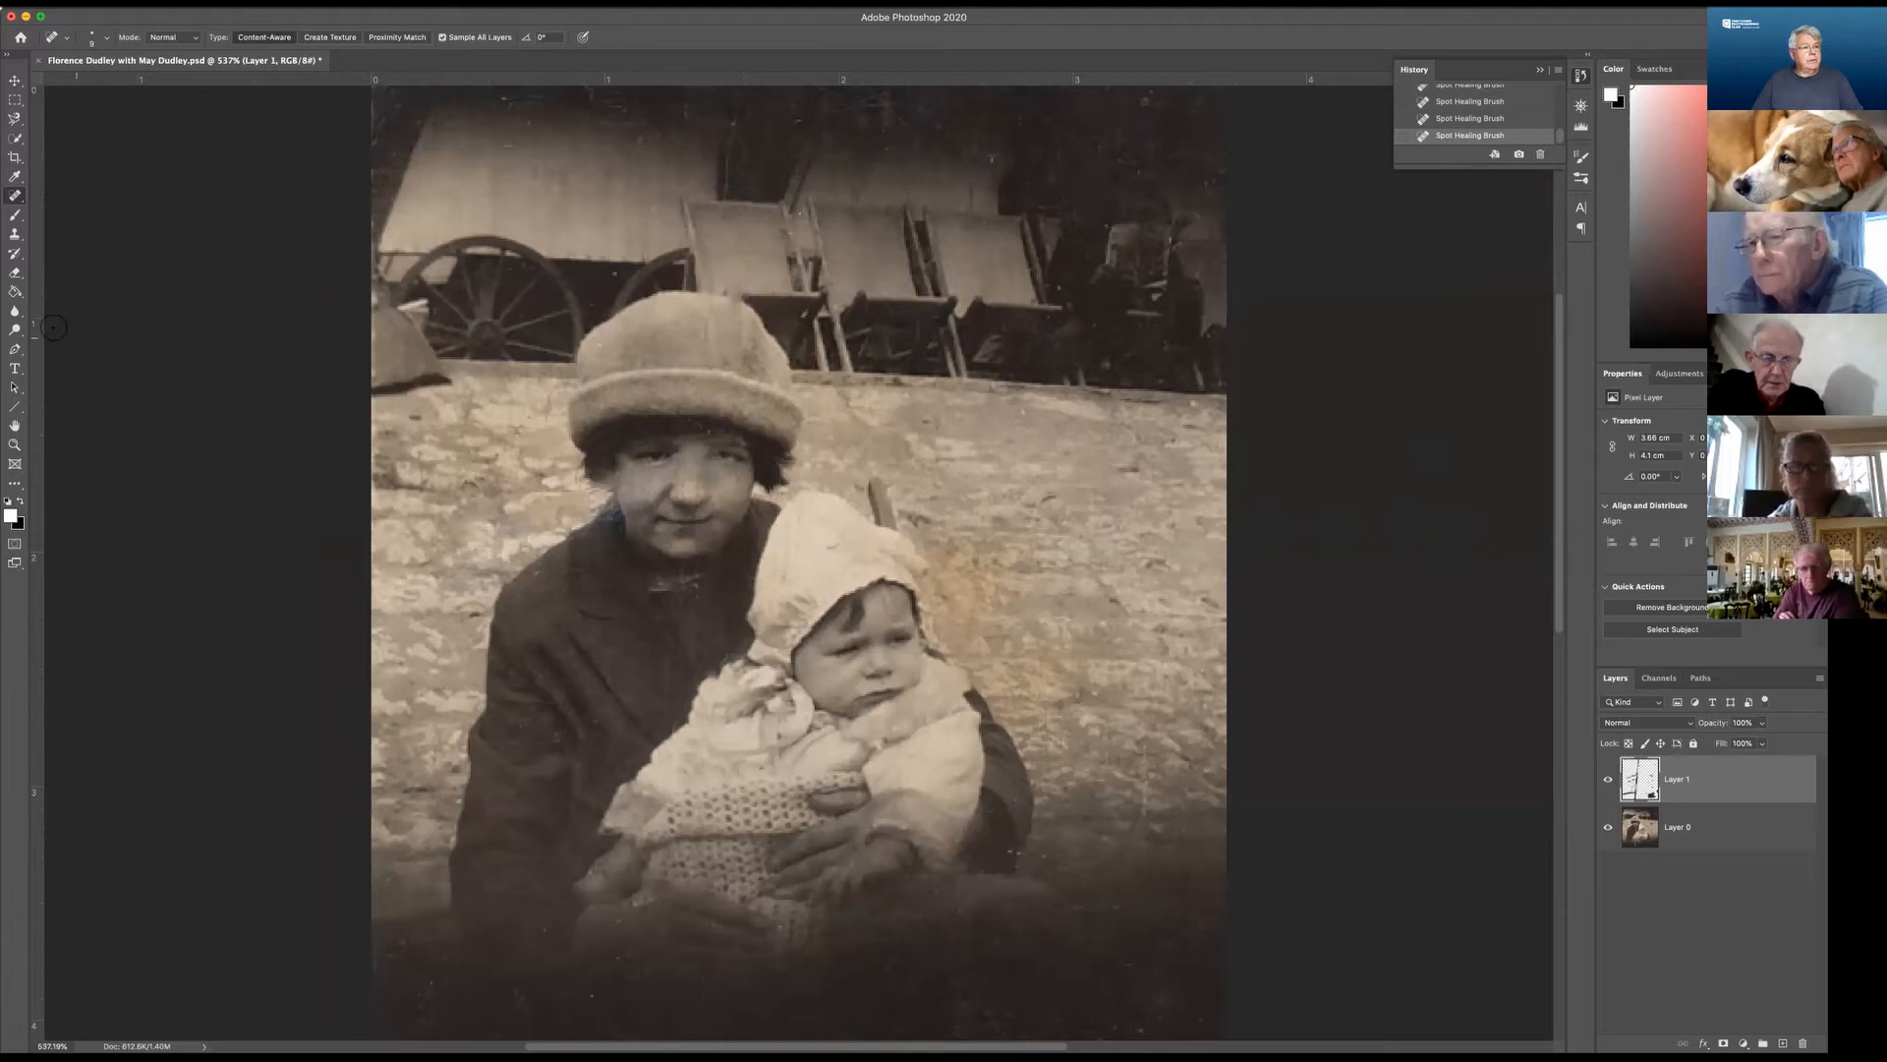
pyautogui.click(15, 311)
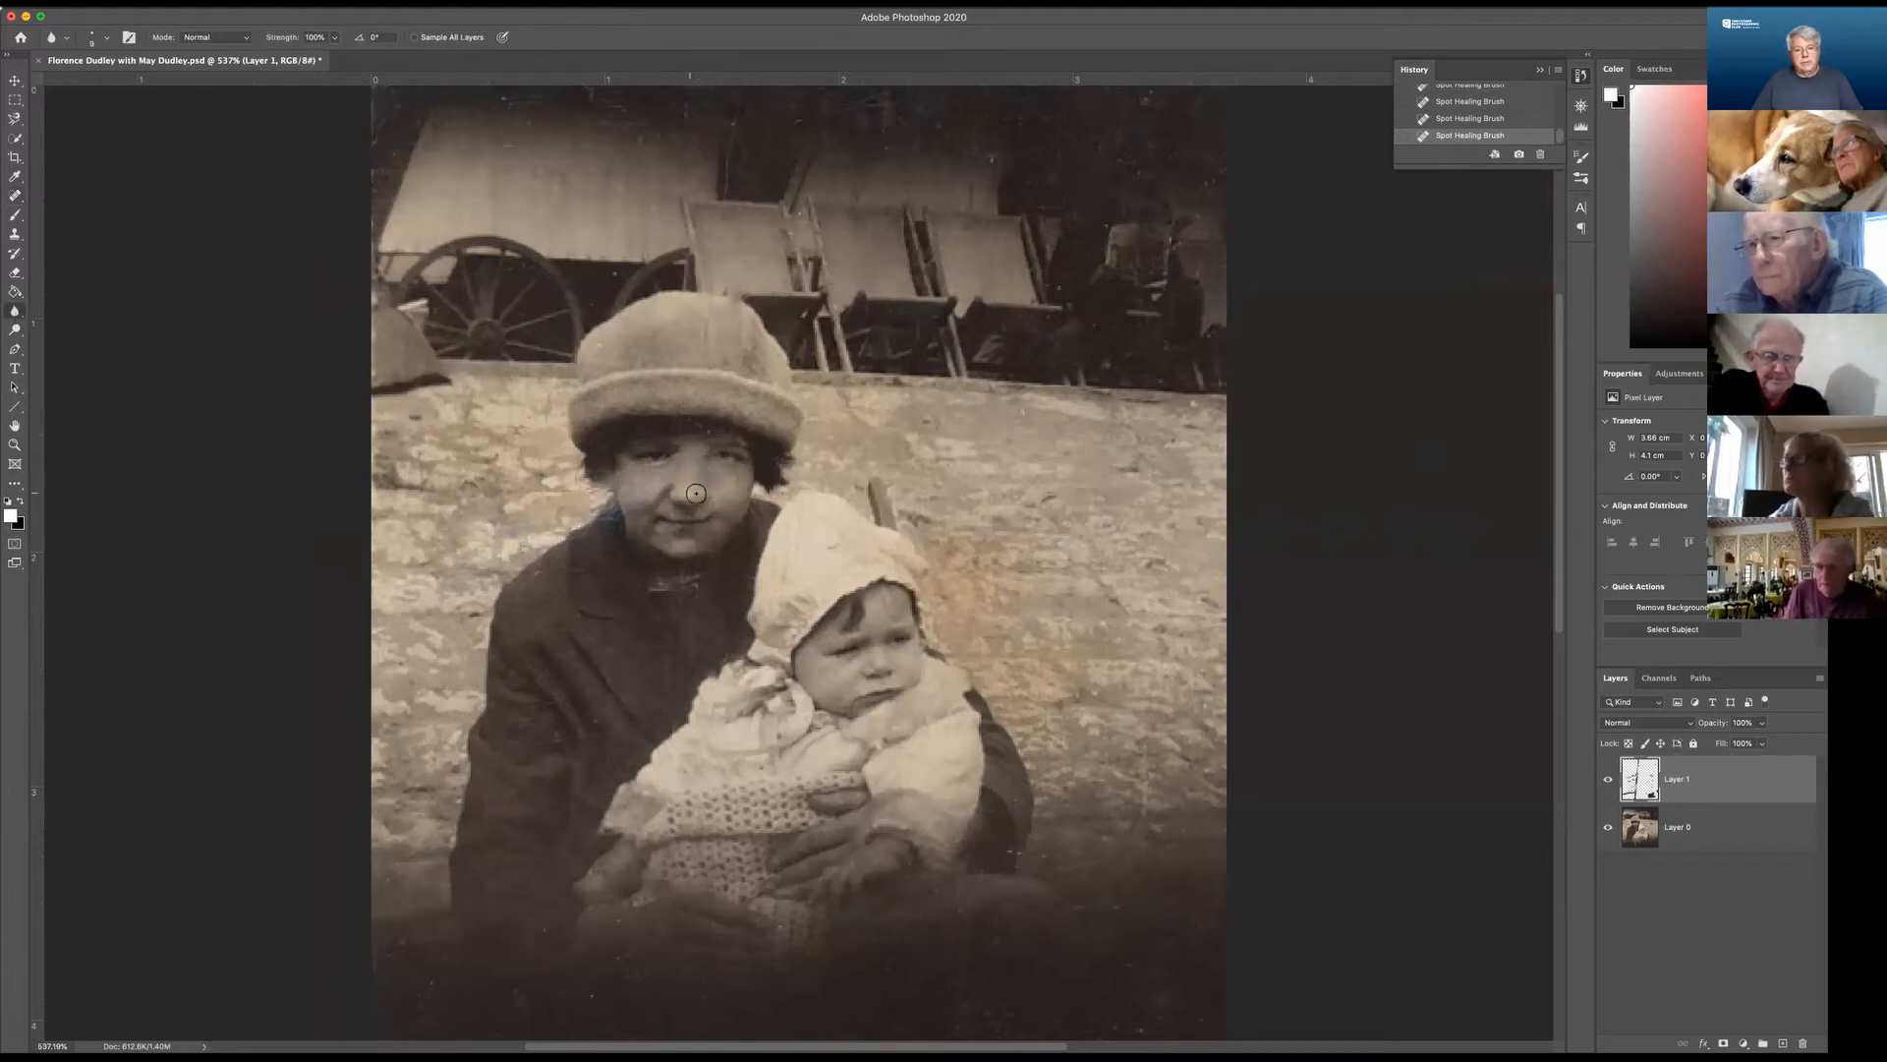
pyautogui.moveTo(673, 479)
pyautogui.mouseDown()
pyautogui.moveTo(661, 465)
pyautogui.moveTo(756, 481)
pyautogui.mouseUp()
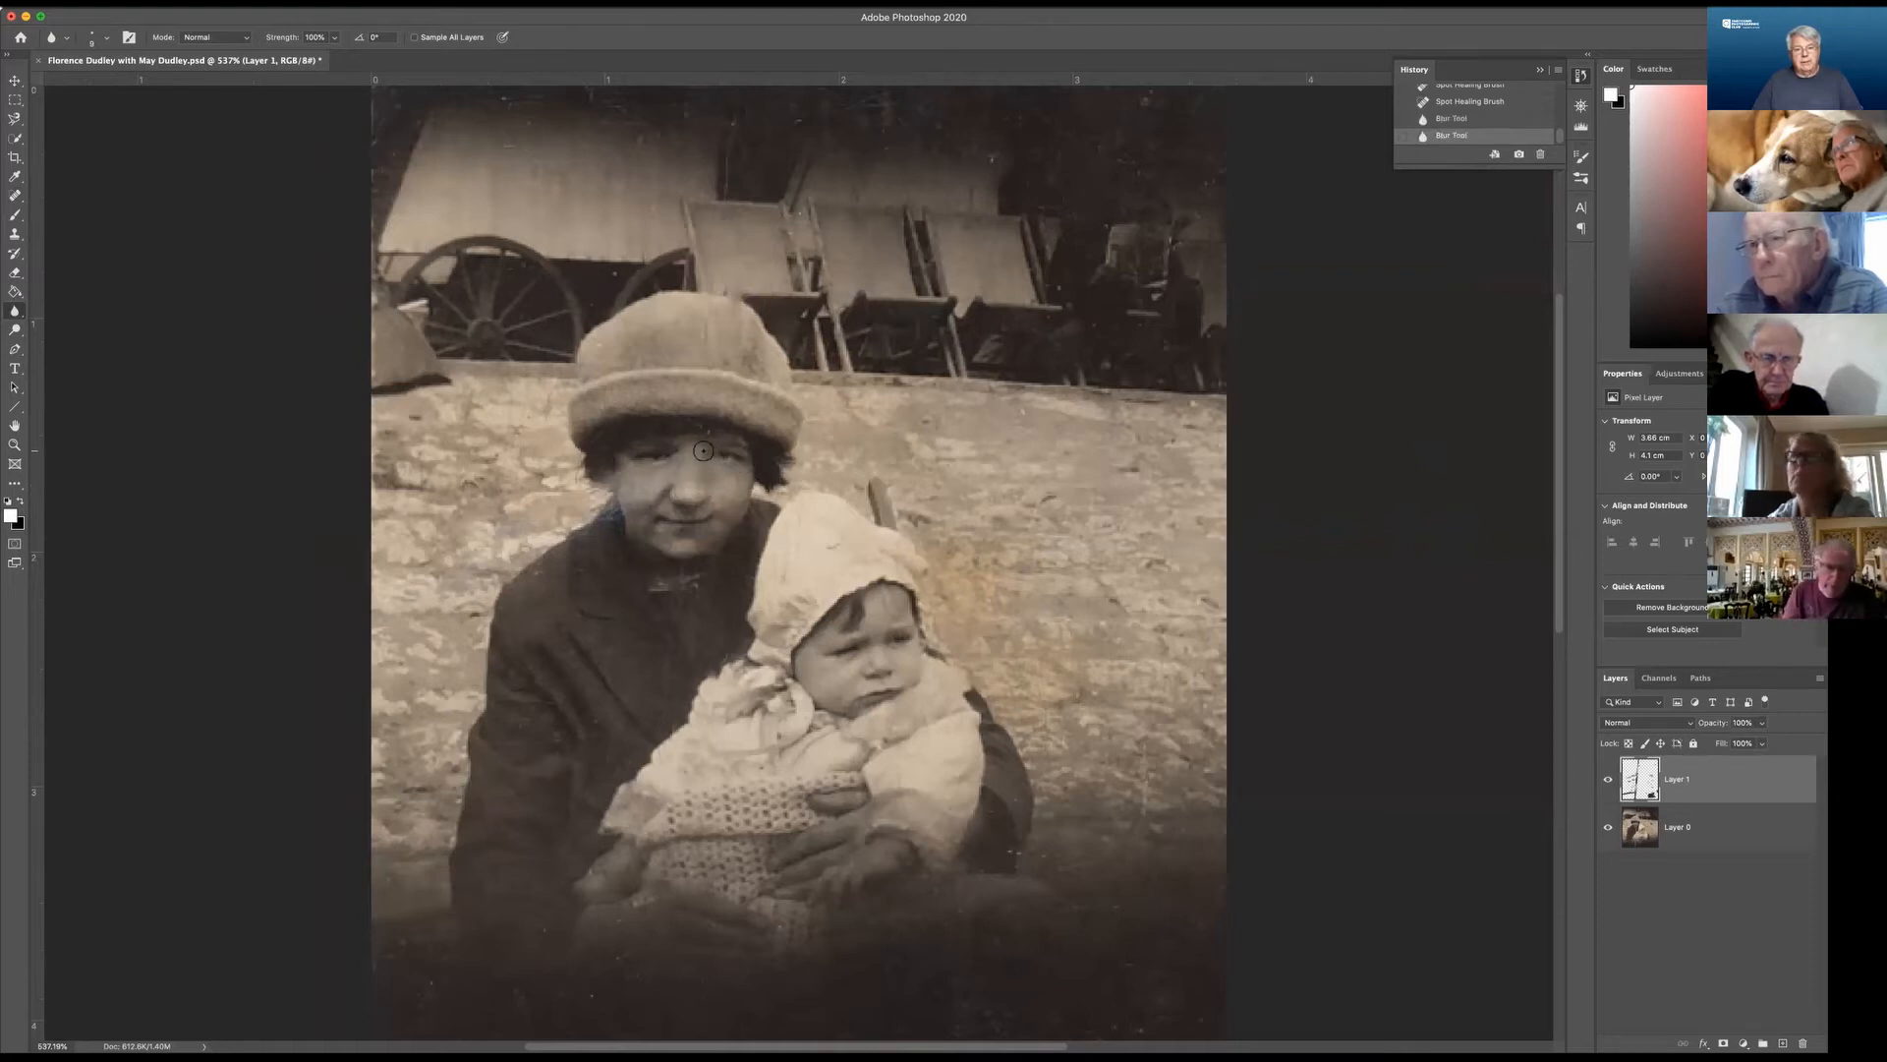
pyautogui.moveTo(698, 426); pyautogui.dragTo(713, 545)
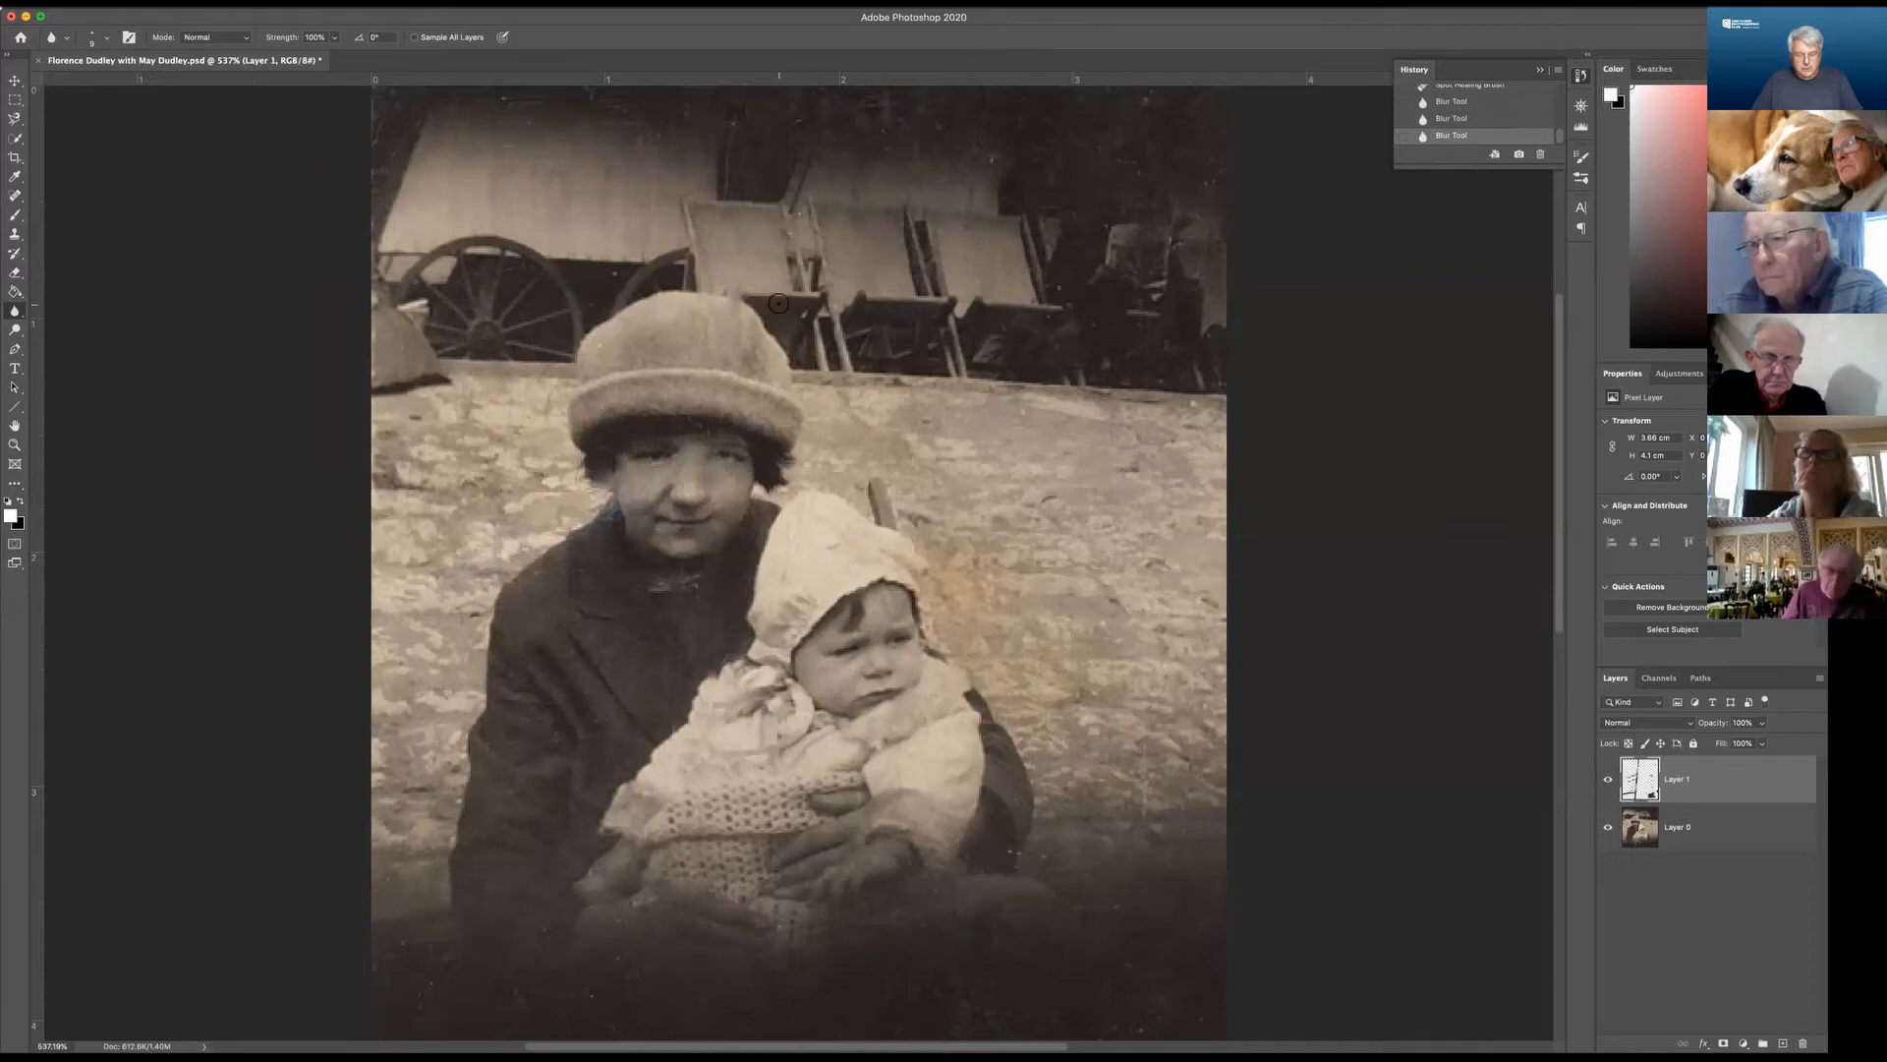
# Spot-heal the leftover crease marks where the hat's crown meets the lower edge of the first deck chair.
pyautogui.press('super+equal')
pyautogui.press('super+equal')
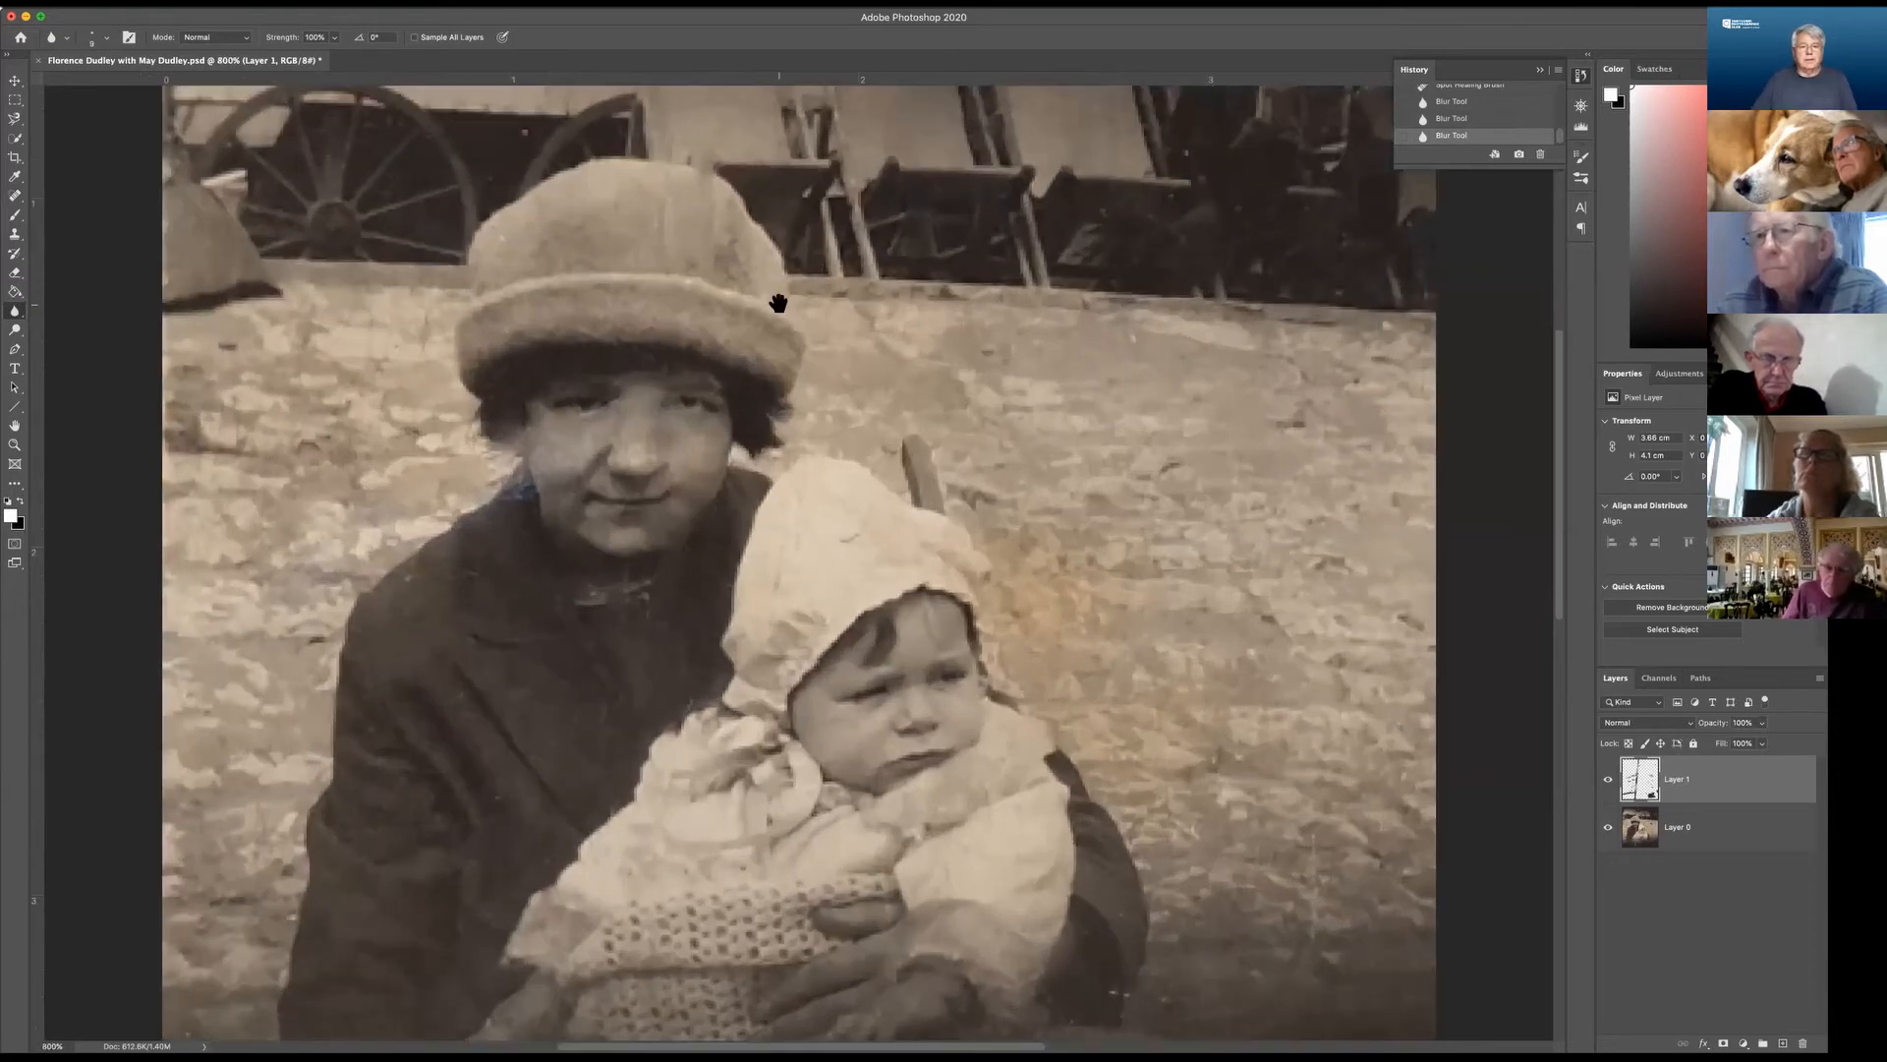
pyautogui.press('super+equal')
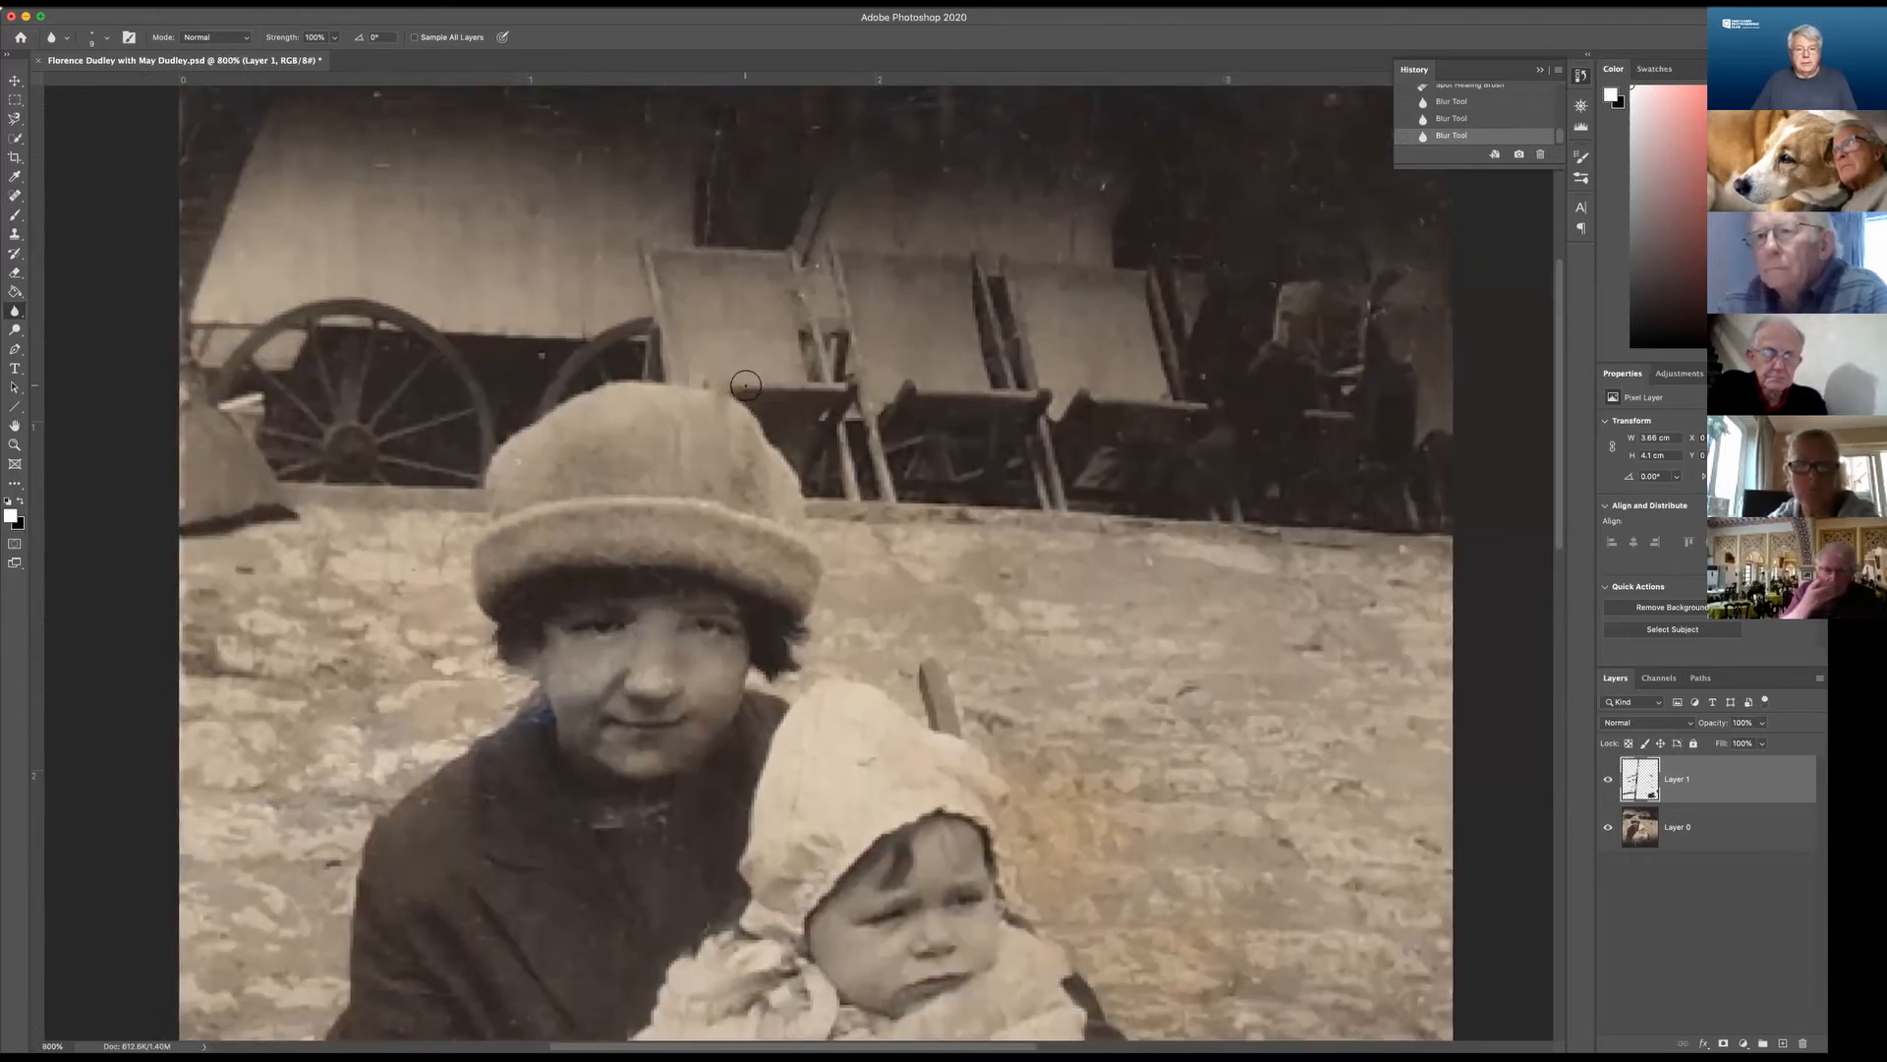
pyautogui.click(15, 195)
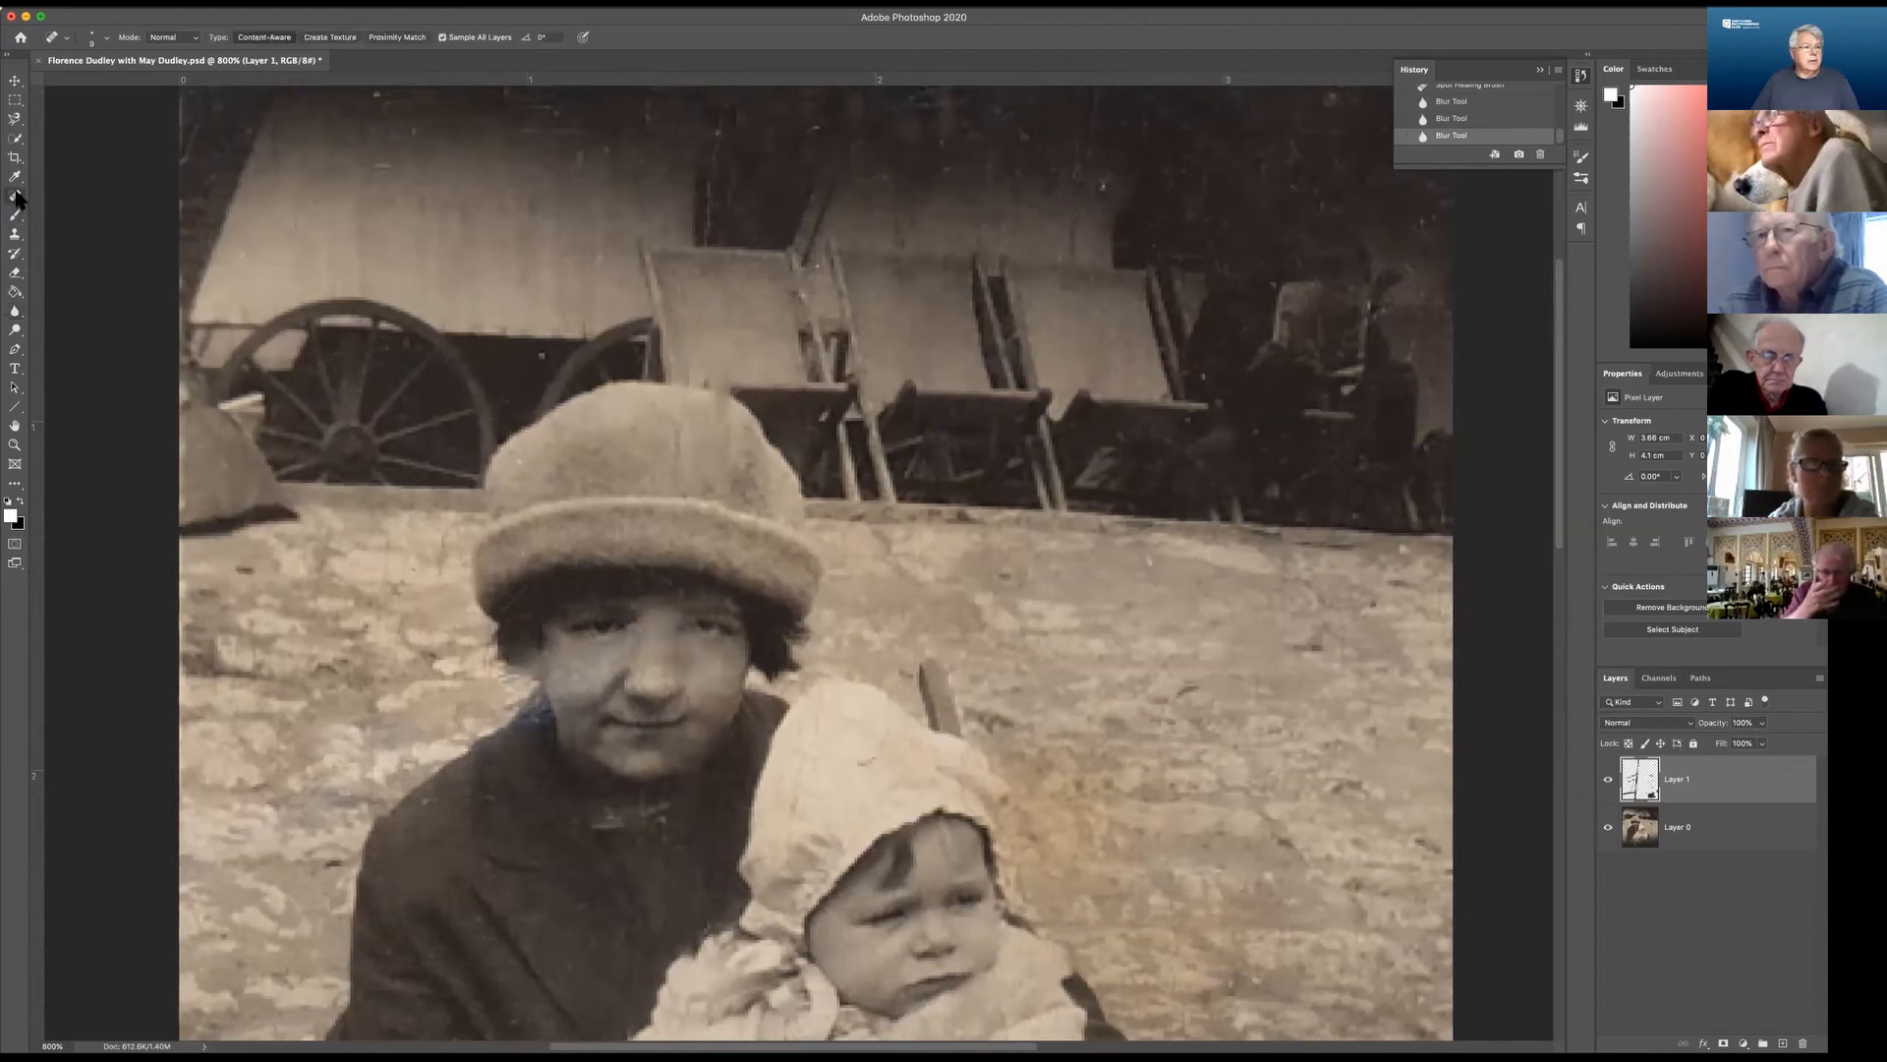
pyautogui.click(15, 137)
pyautogui.click(15, 196)
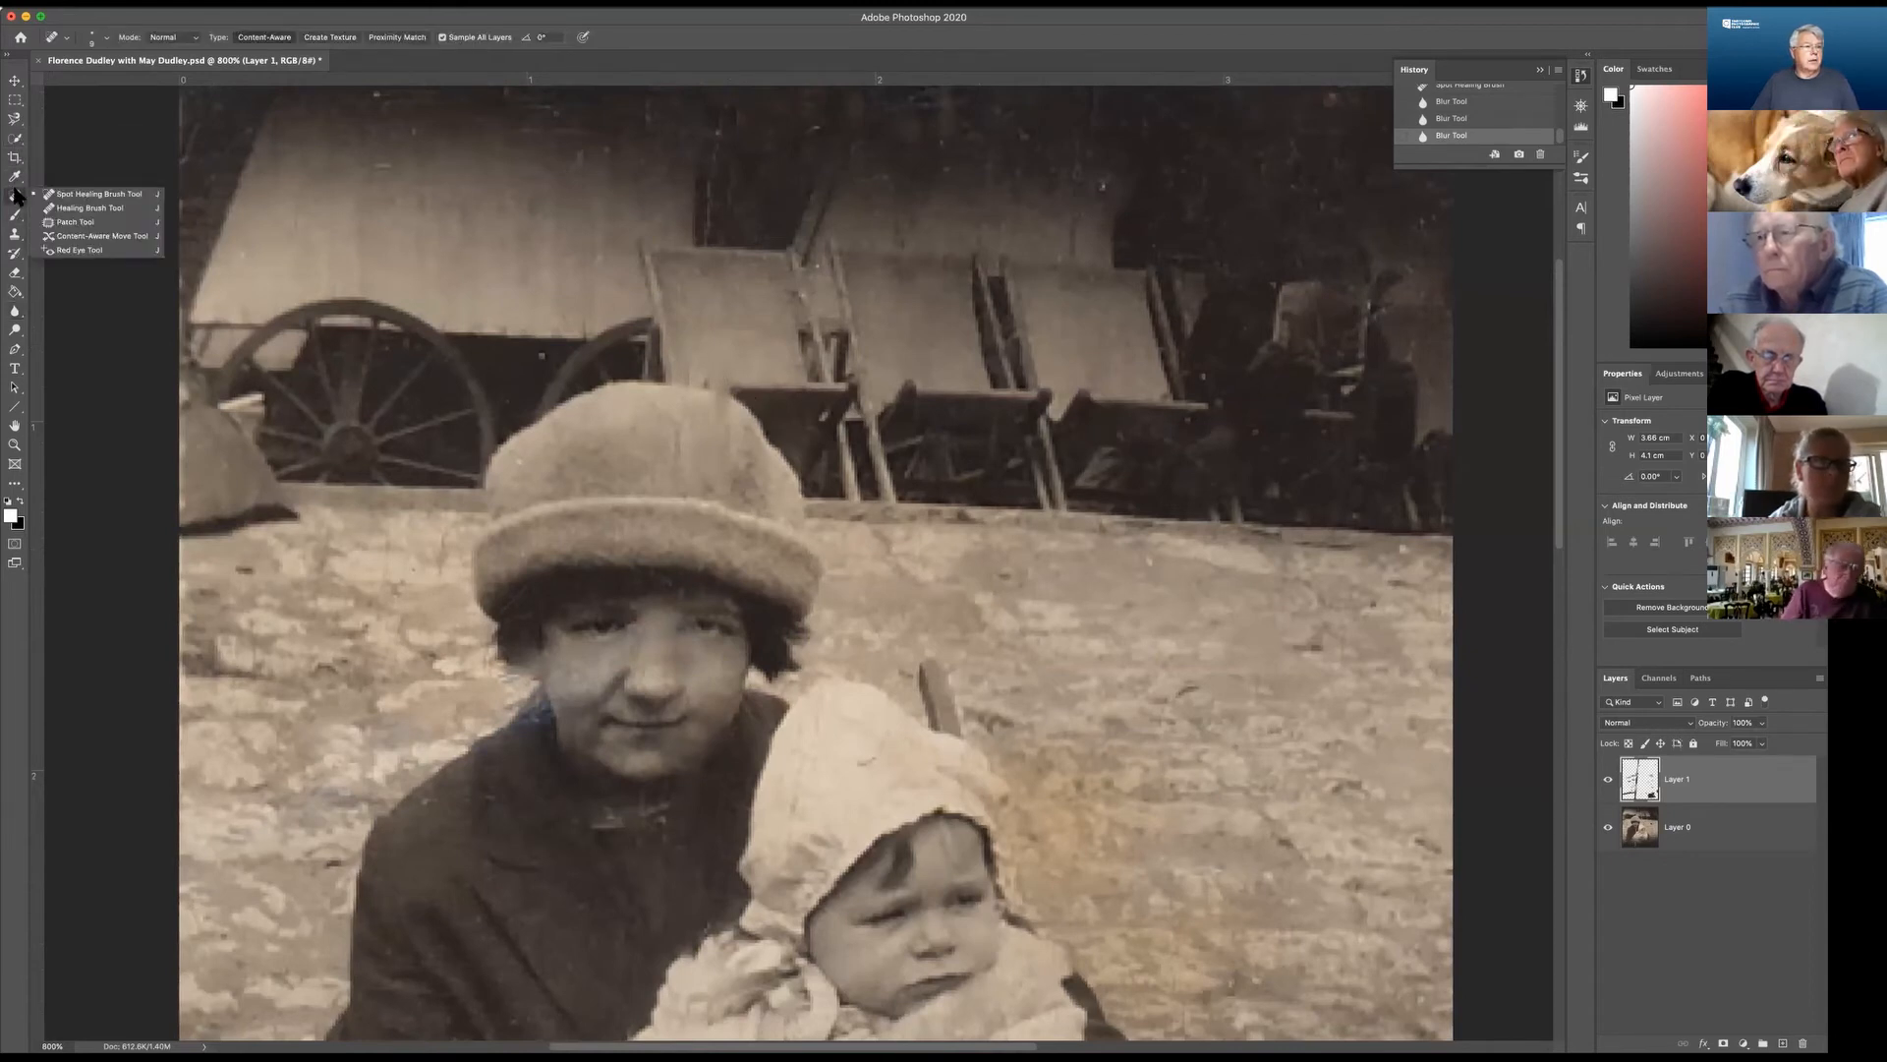
pyautogui.click(89, 197)
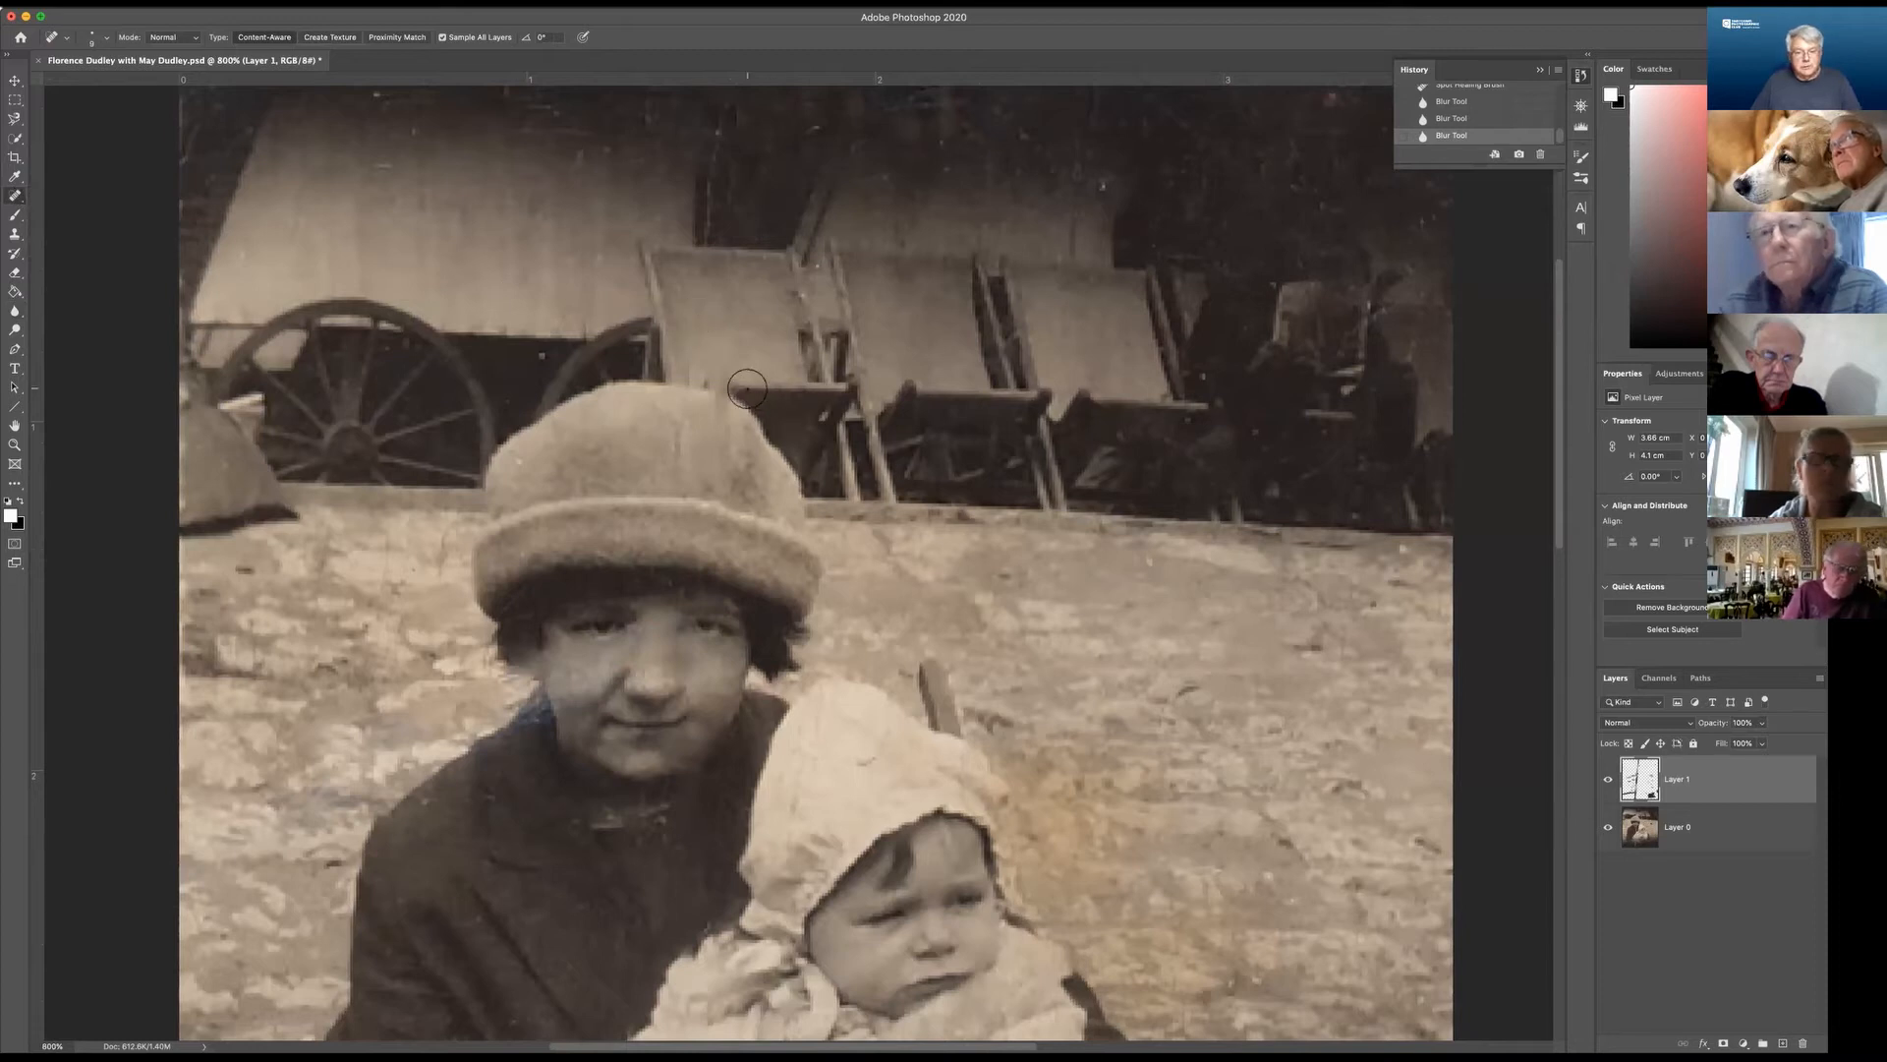
pyautogui.moveTo(745, 385); pyautogui.dragTo(731, 374)
pyautogui.click(706, 375)
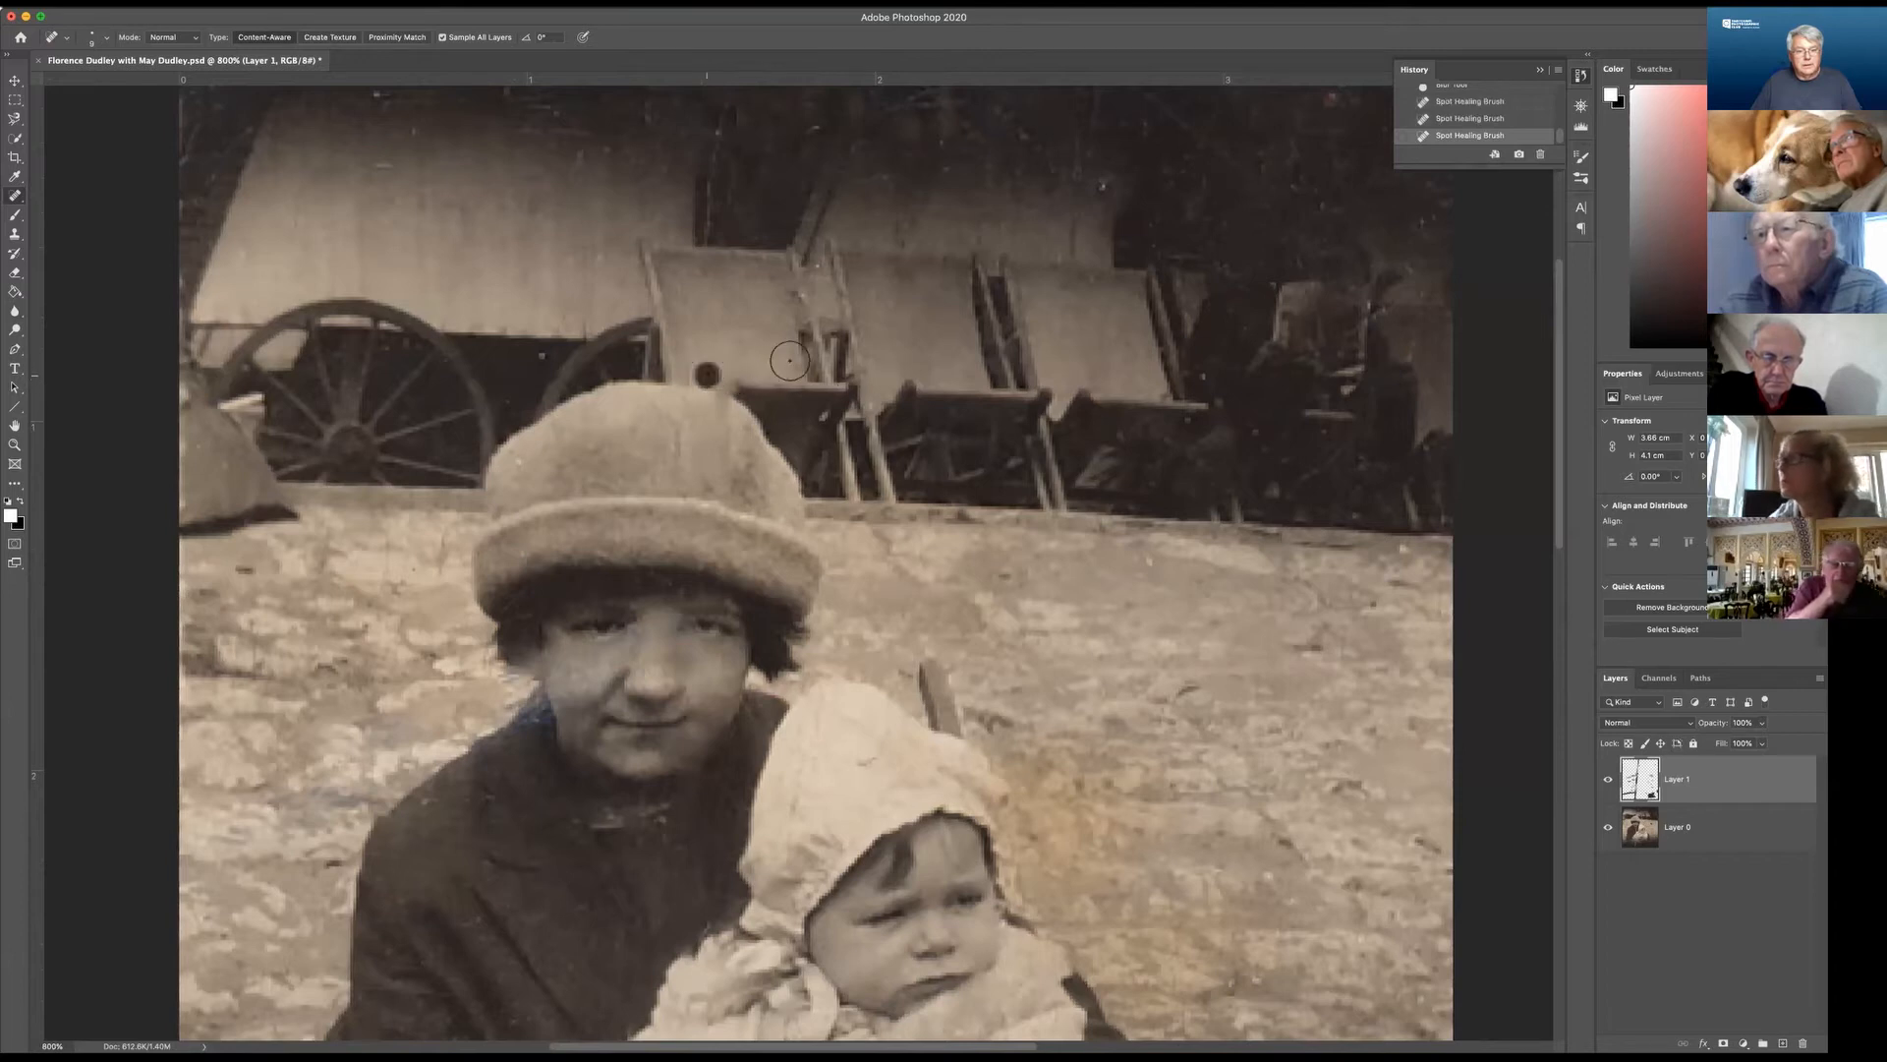
pyautogui.click(740, 372)
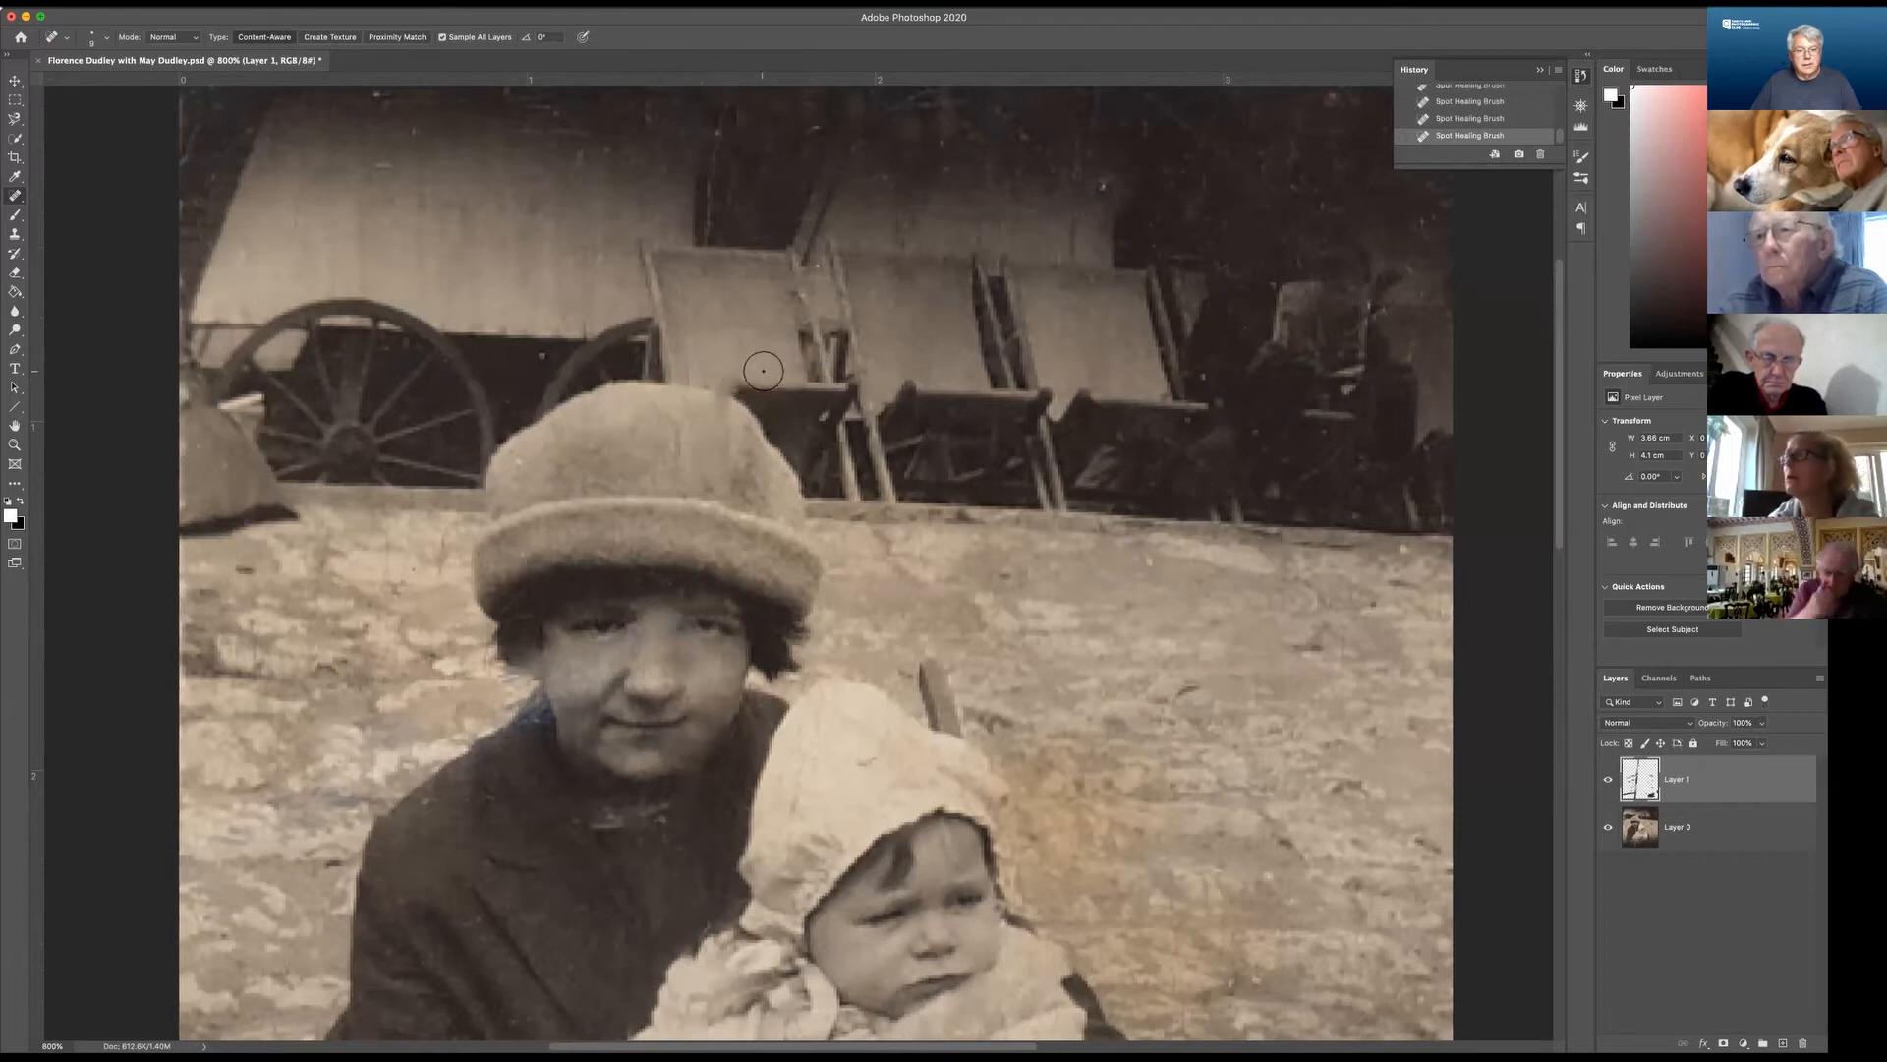
# Clone the dark edge of the first deck chair over the smudge beside the hat's crown, using a very small Clone Stamp brush.
pyautogui.hscroll(-3, 589, 354)
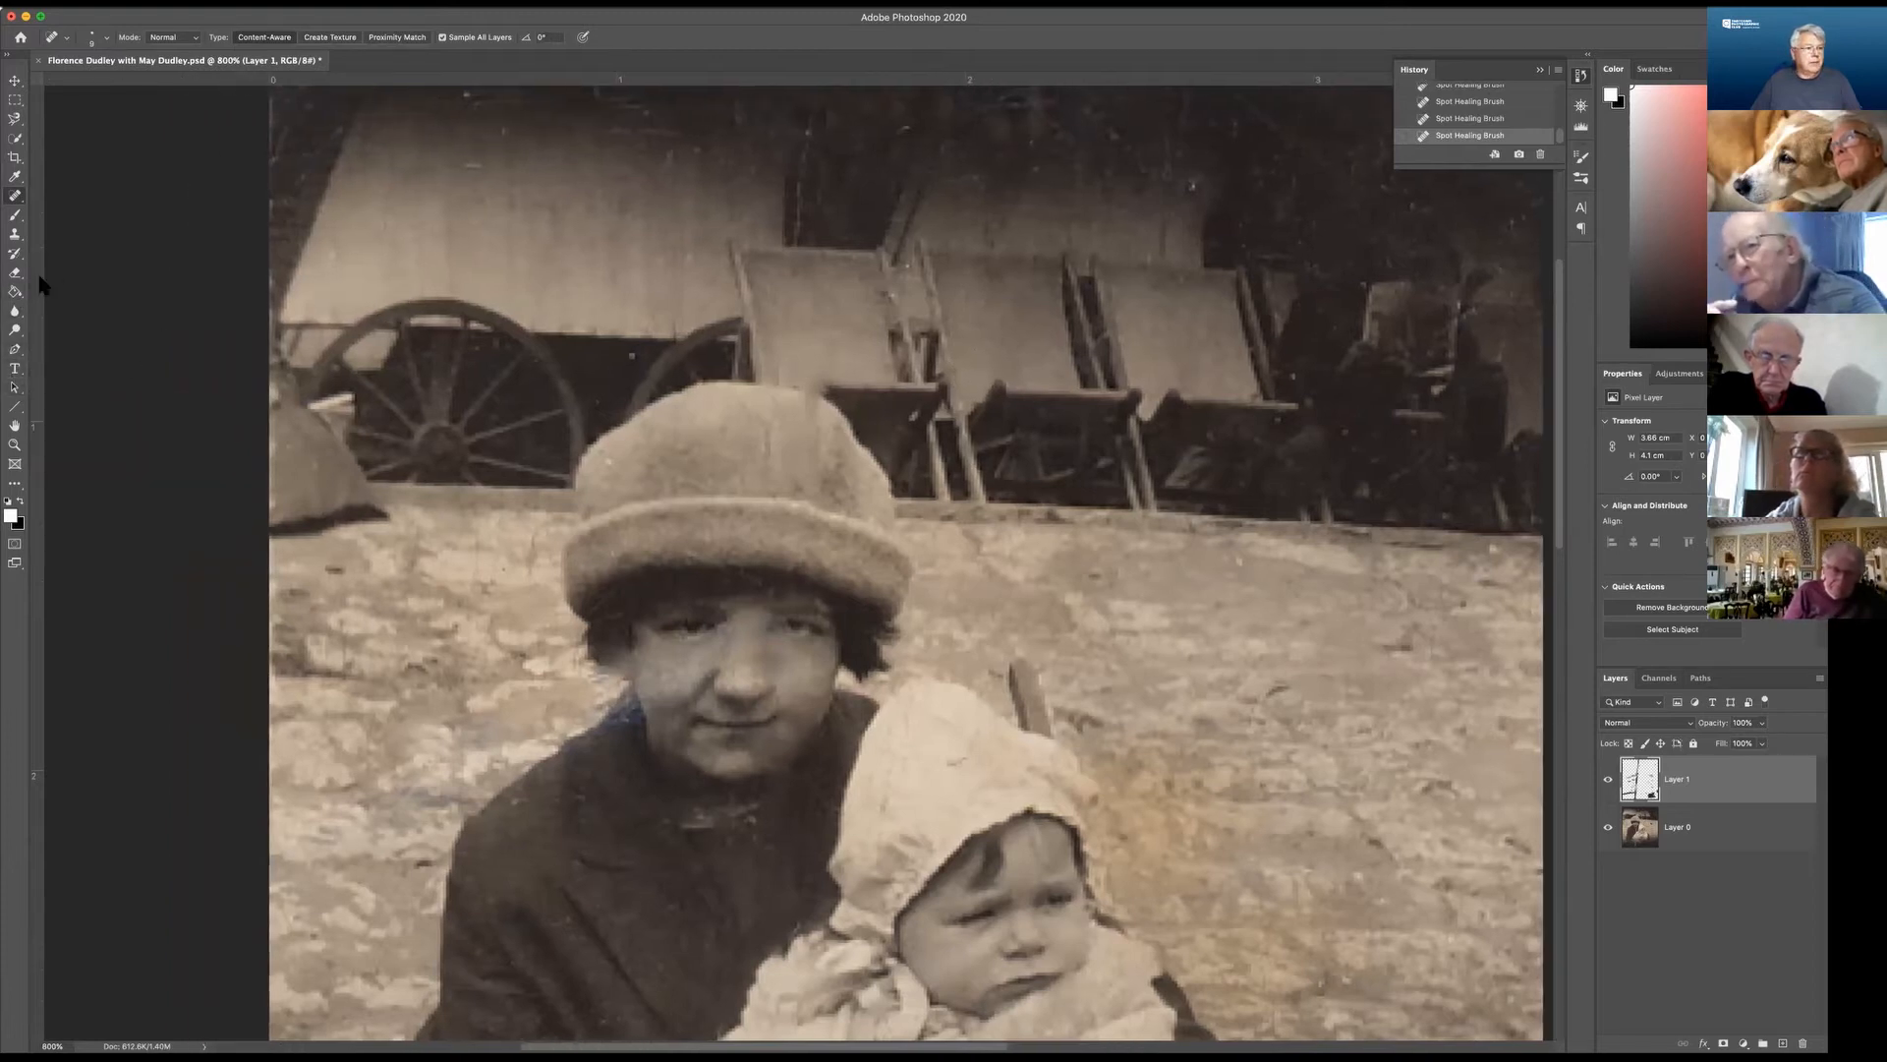
pyautogui.click(15, 234)
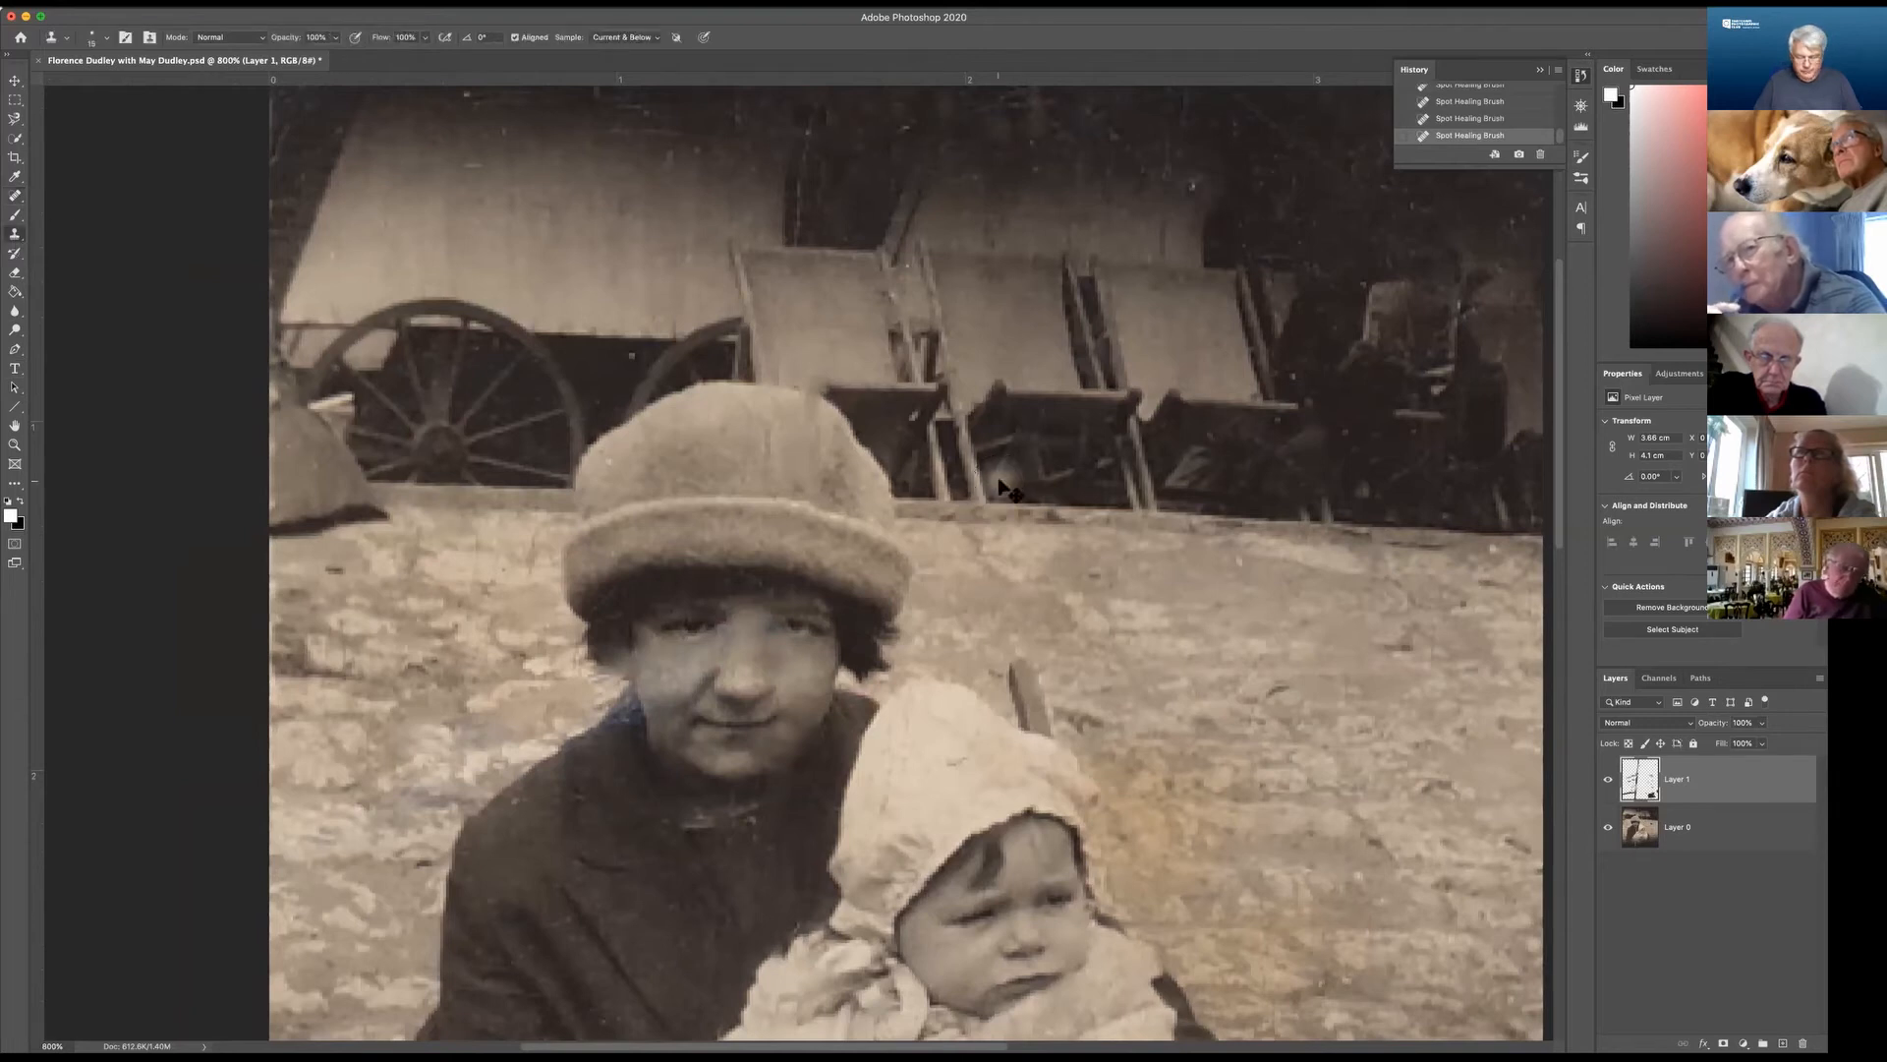
pyautogui.press('super+equal')
pyautogui.moveTo(999, 481); pyautogui.dragTo(840, 704)
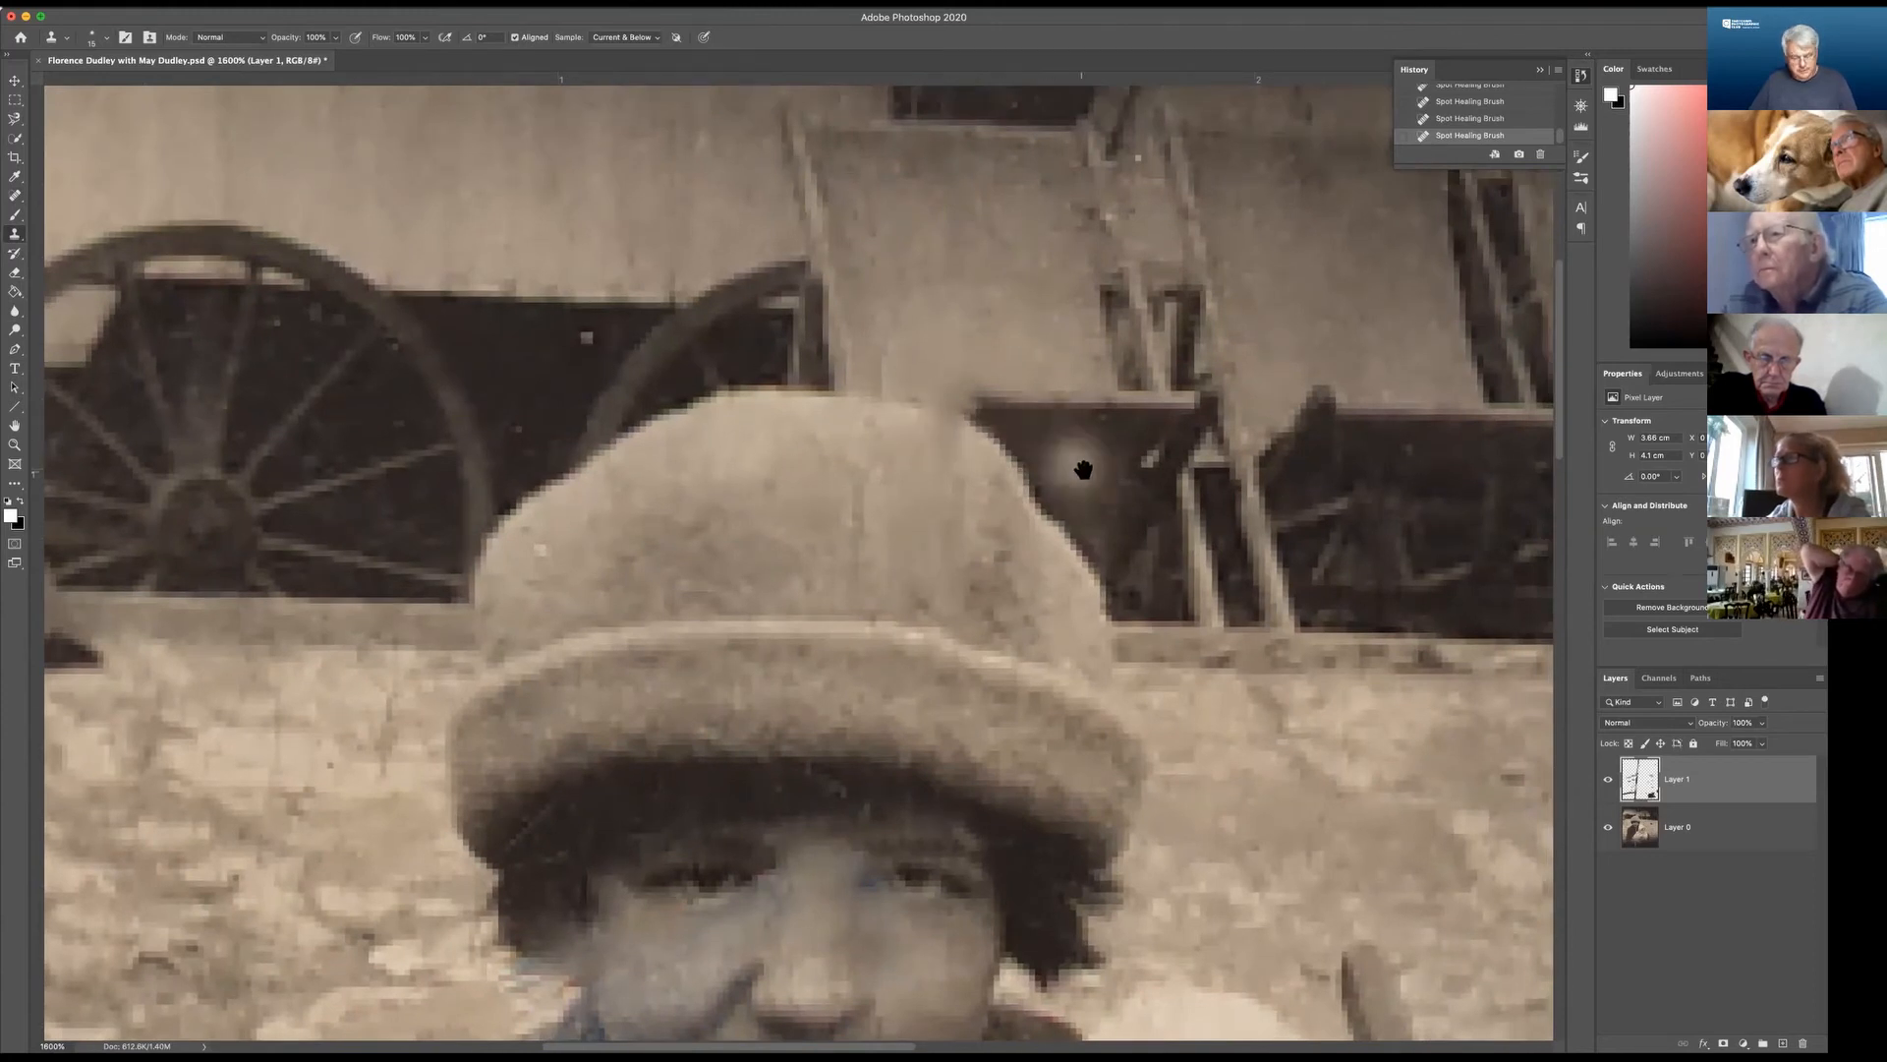
pyautogui.press('[')
pyautogui.press('[')
pyautogui.press('[')
pyautogui.press('[')
pyautogui.press('[')
pyautogui.press('[')
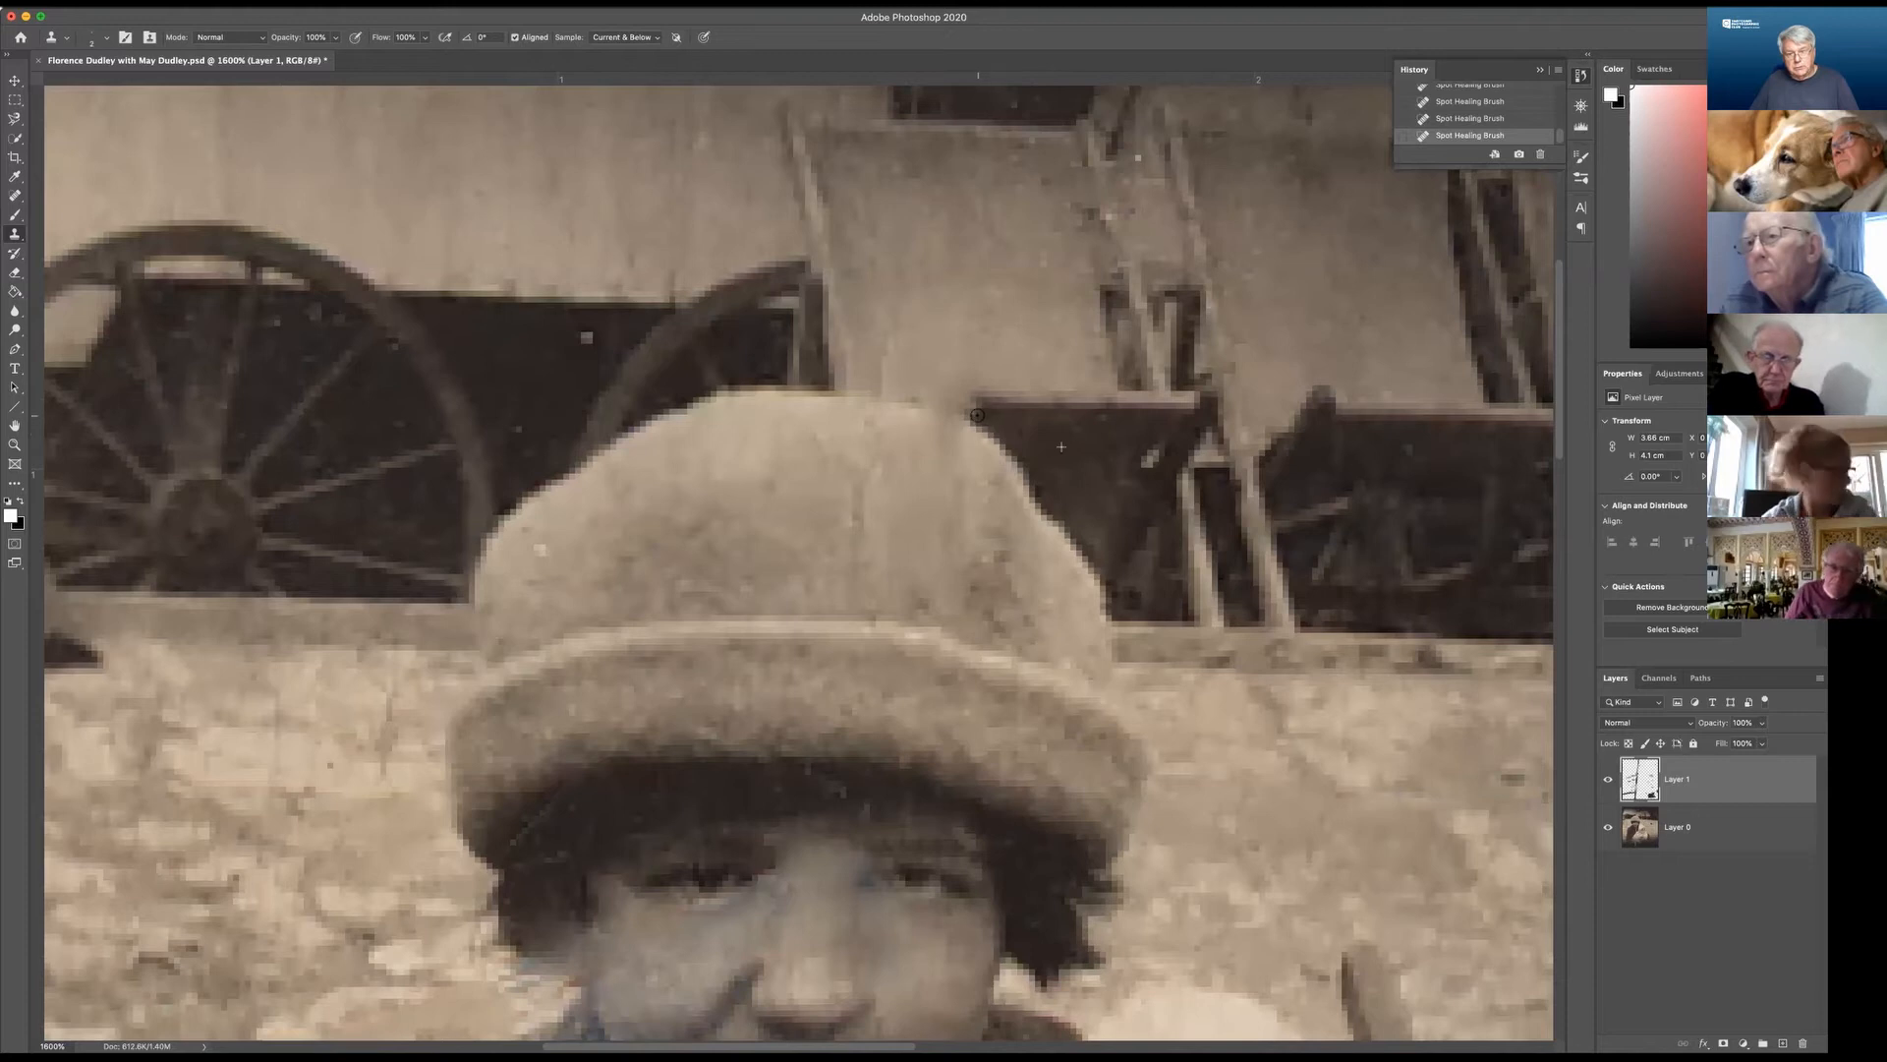
pyautogui.moveTo(972, 414); pyautogui.dragTo(947, 407)
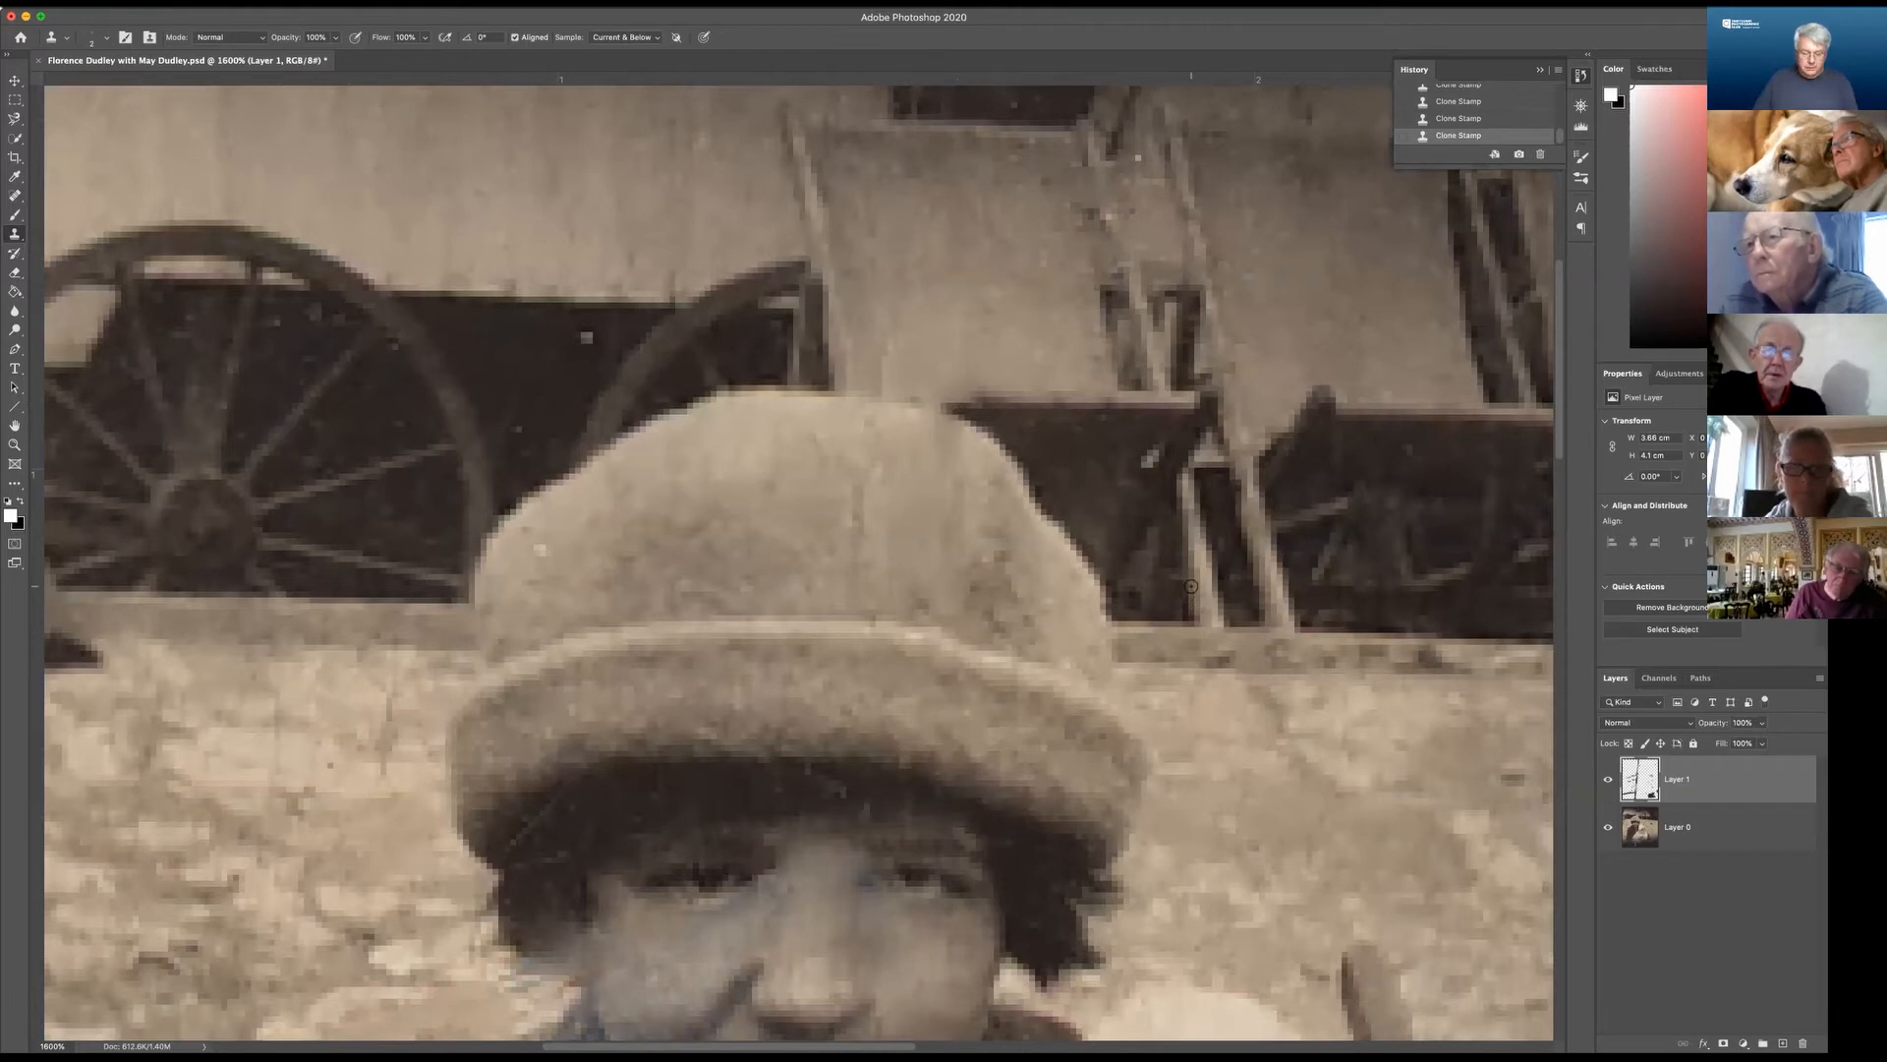
pyautogui.press('super+0')
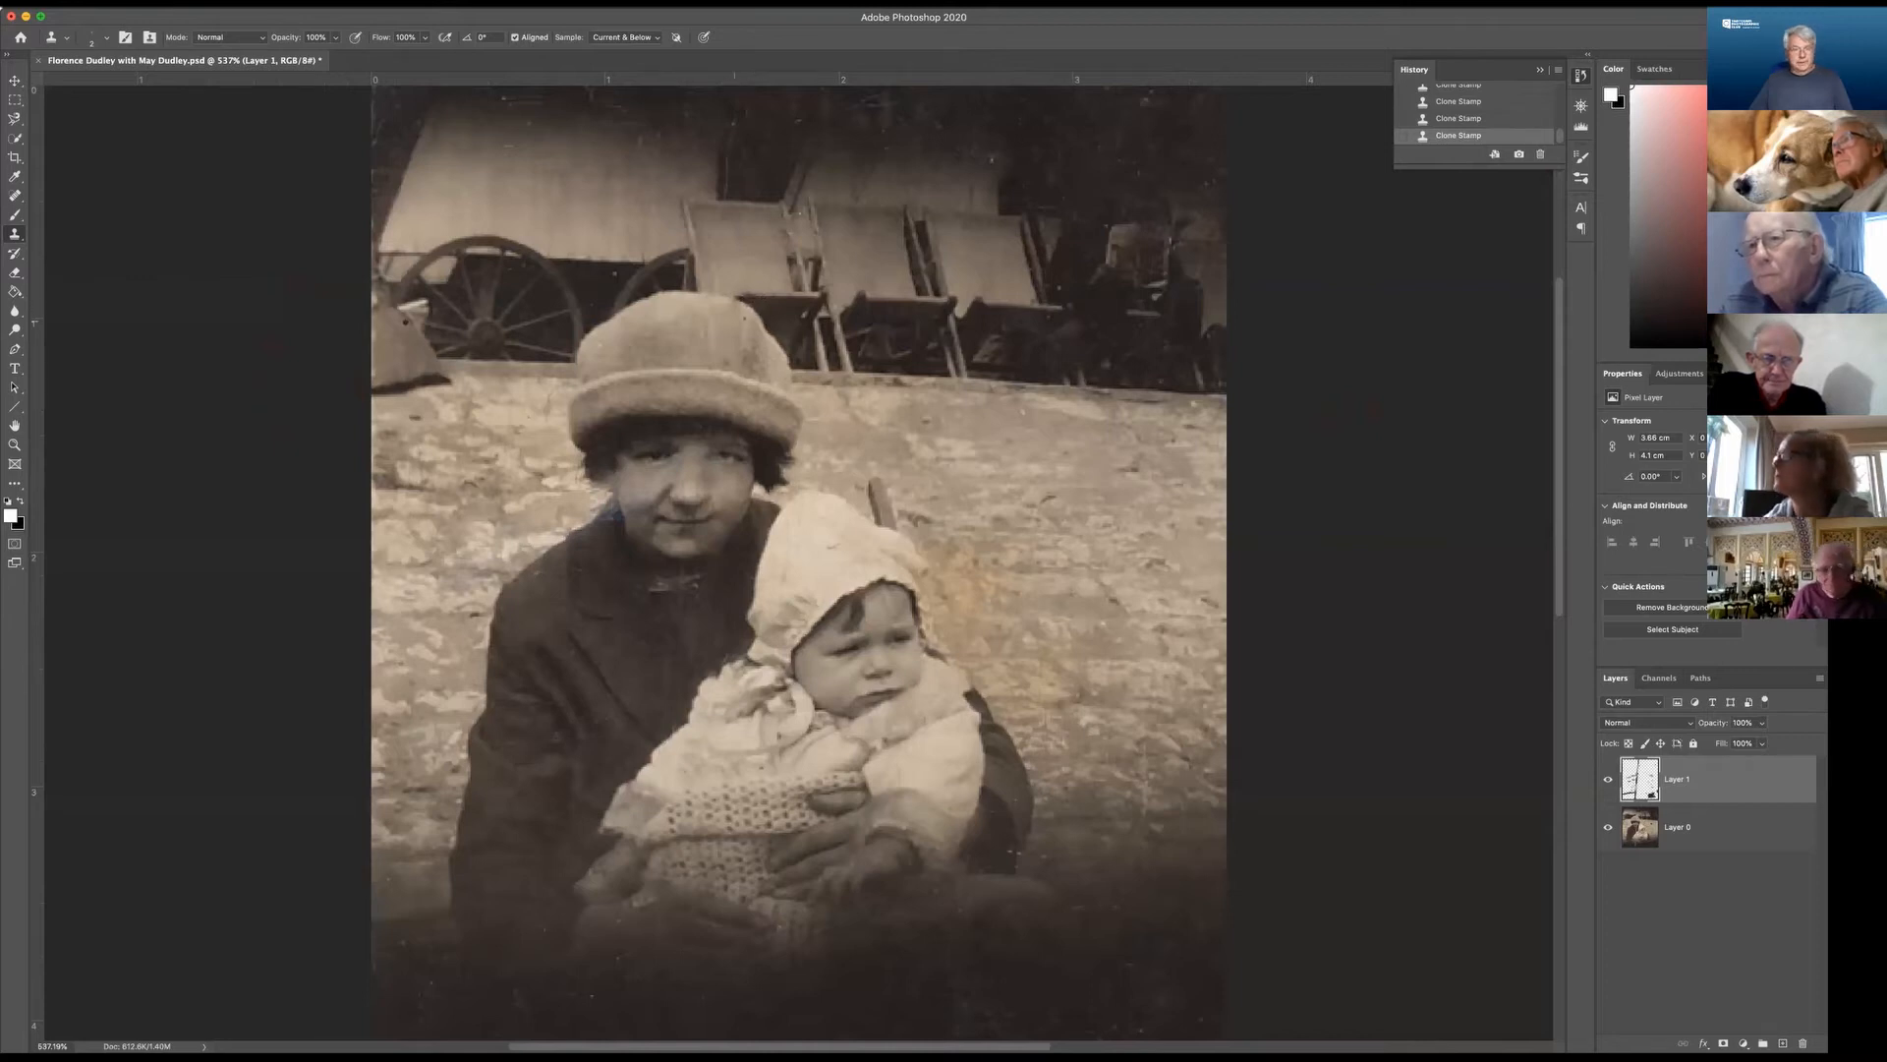
# Add a Black & White adjustment layer above Layer 1.
pyautogui.click(15, 79)
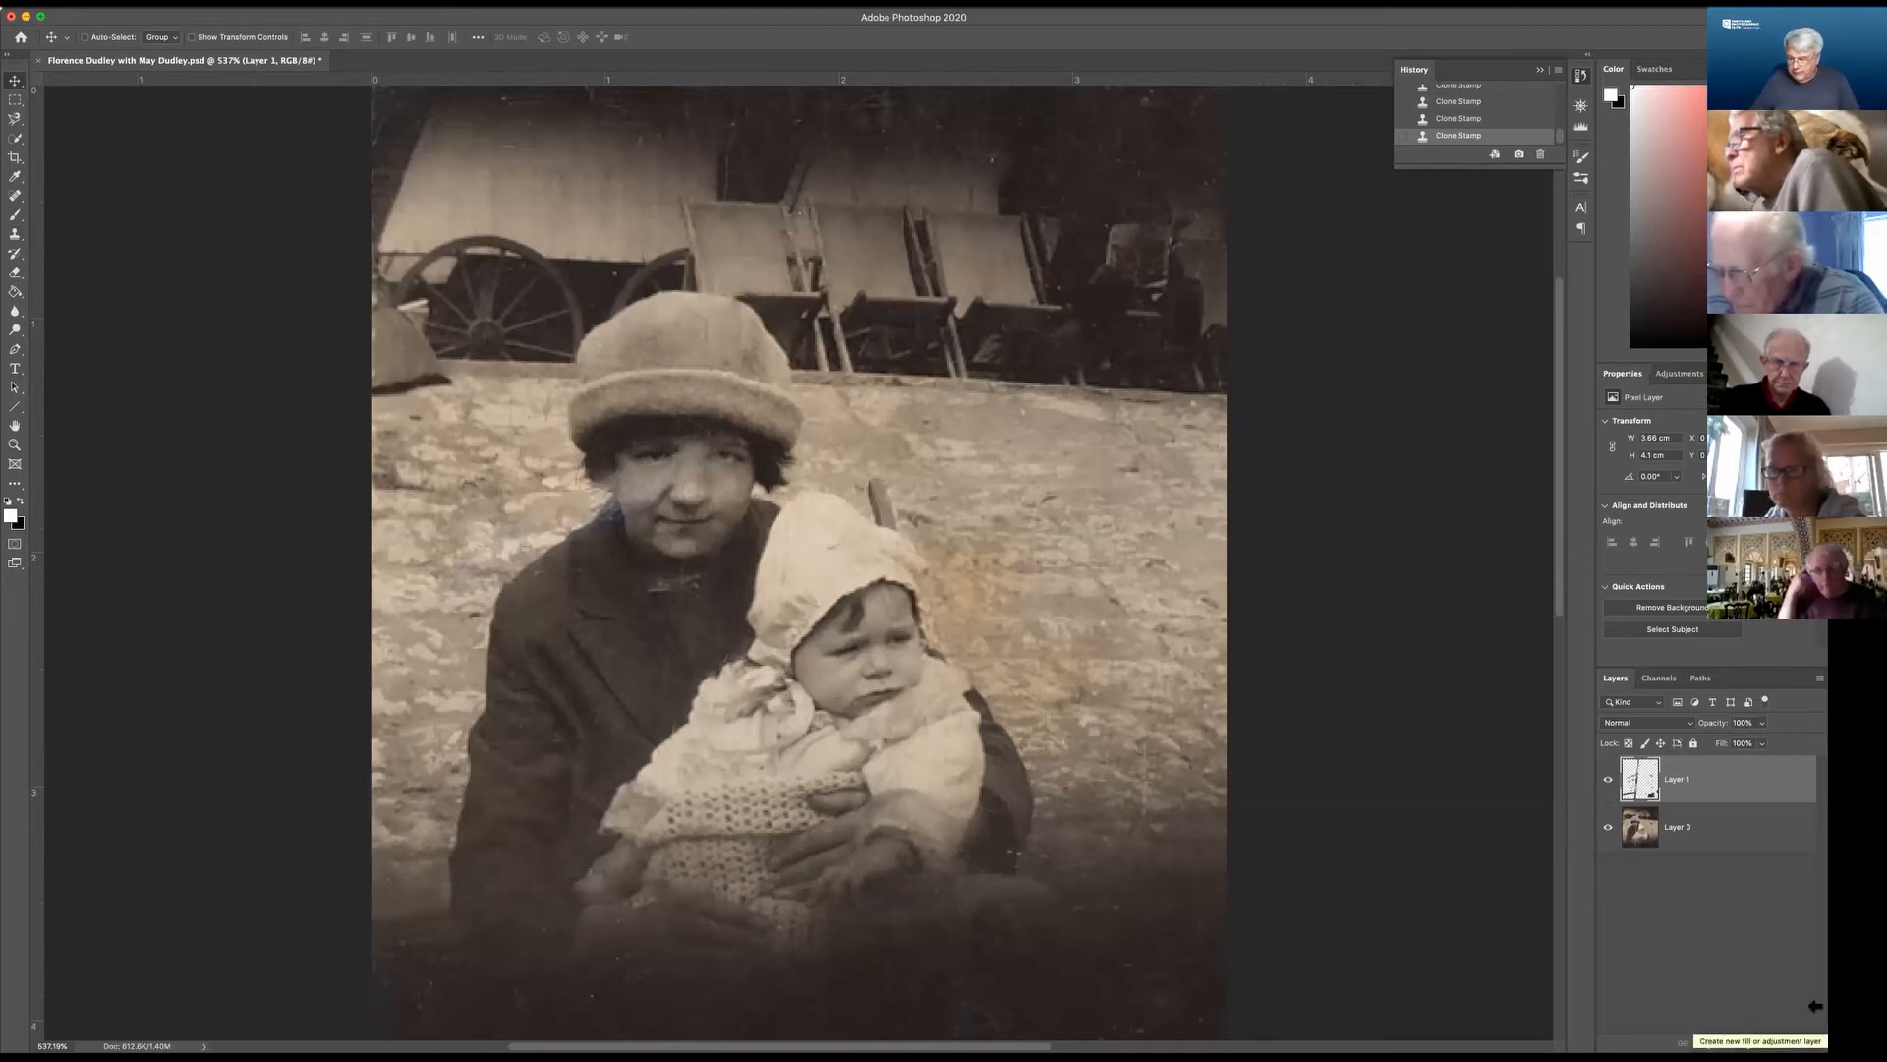
pyautogui.click(1744, 1043)
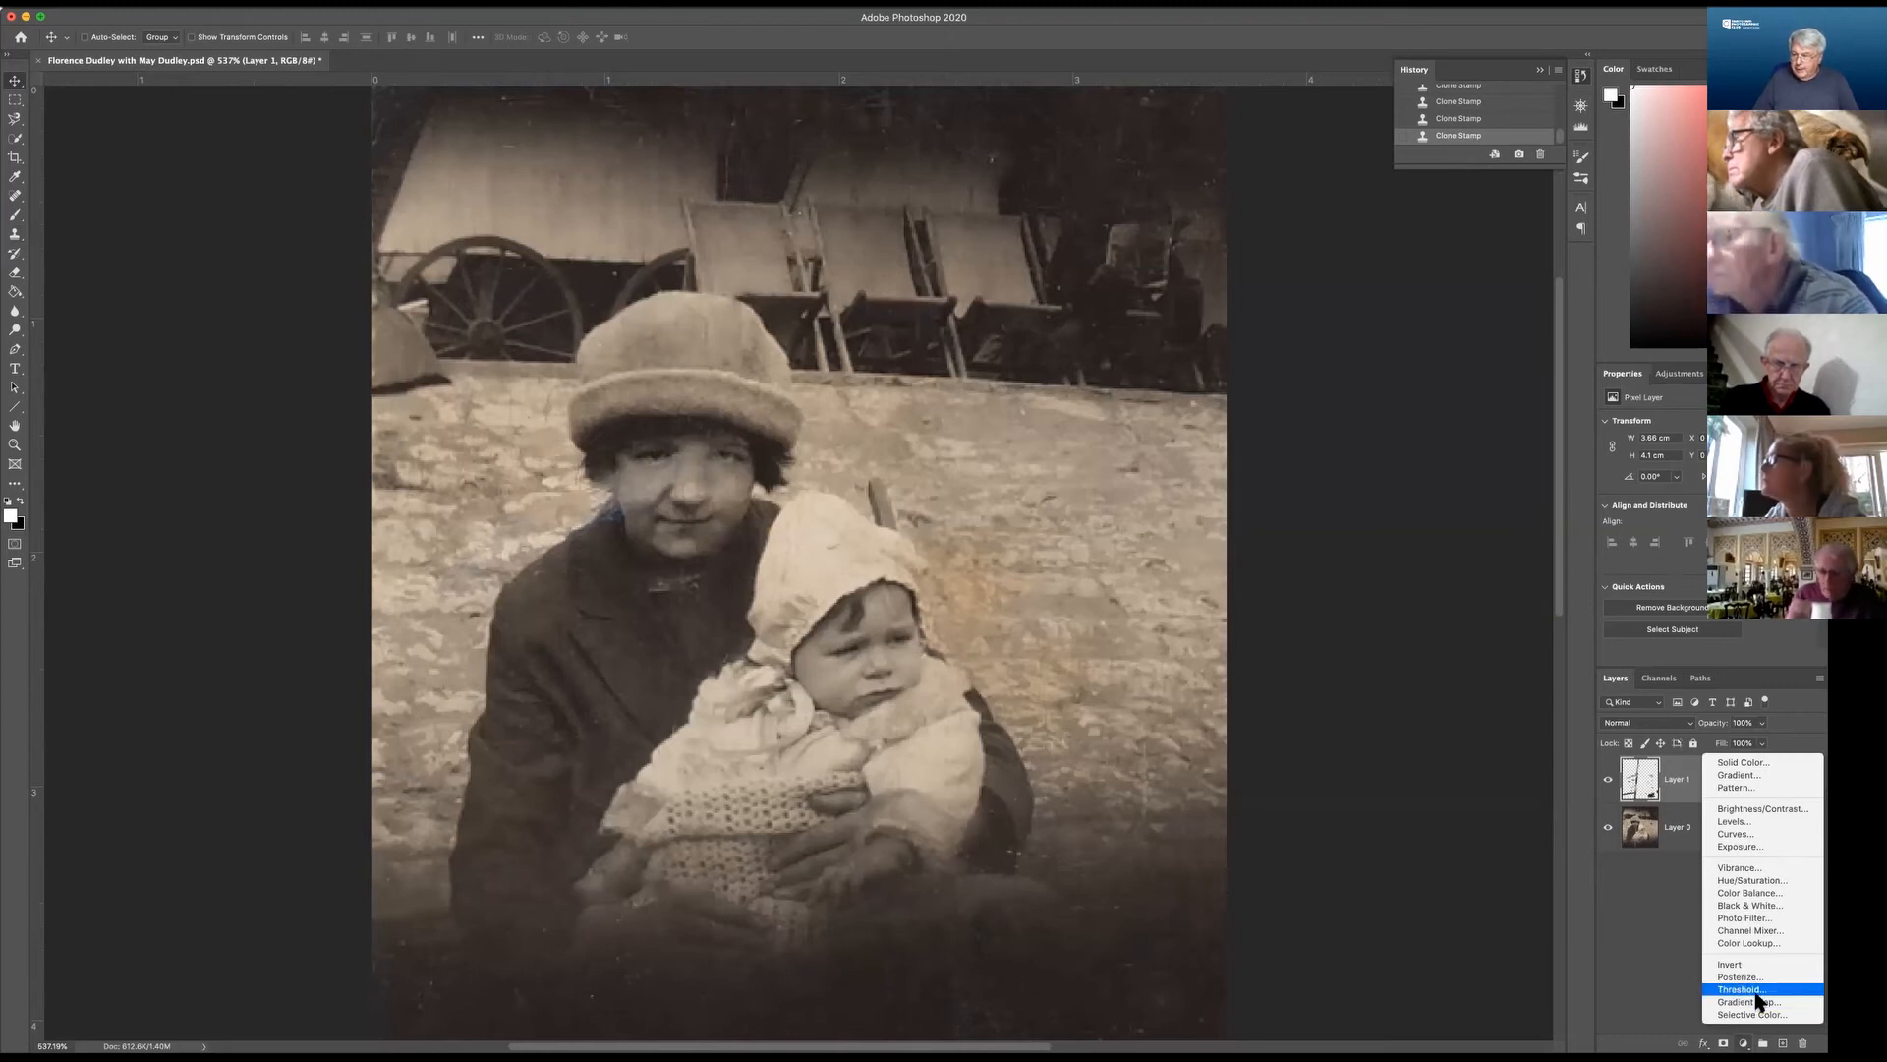
pyautogui.click(1748, 905)
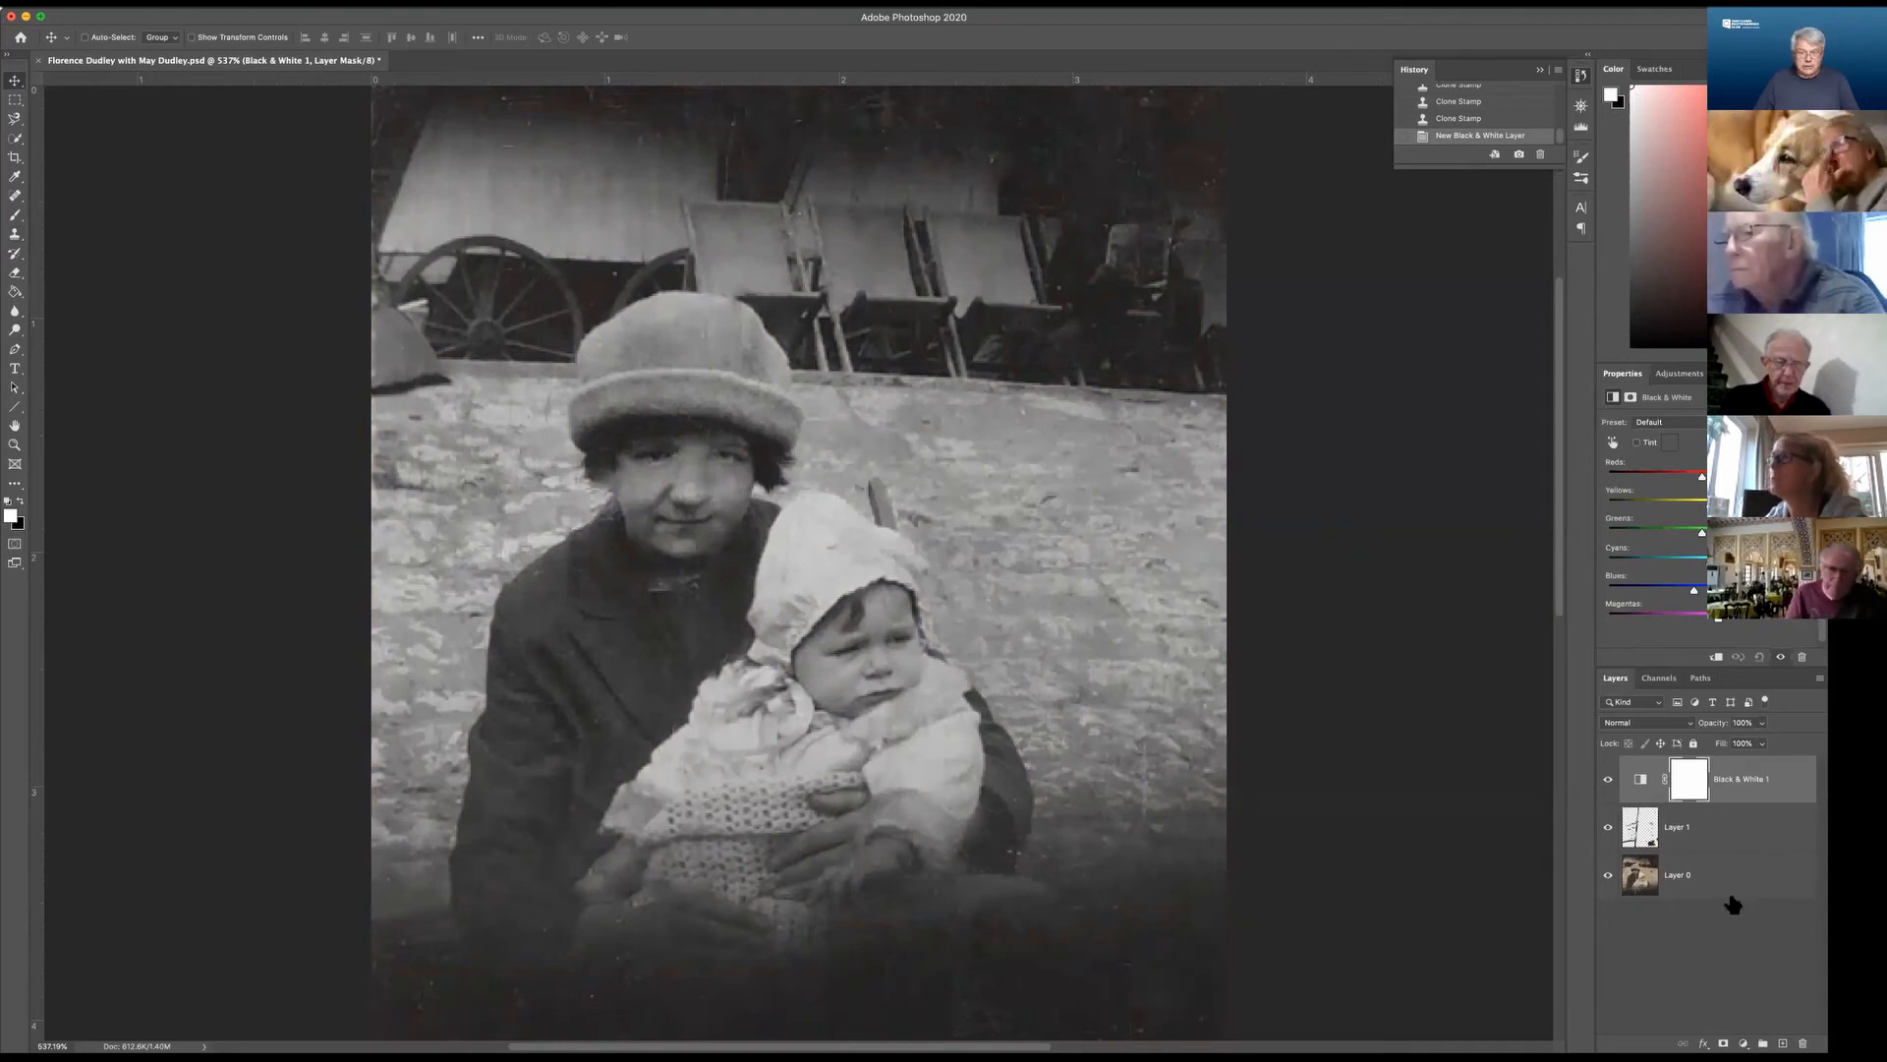
# Compare the photo with and without the Black & White adjustment, and apply its automatic colour mix.
pyautogui.click(1609, 778)
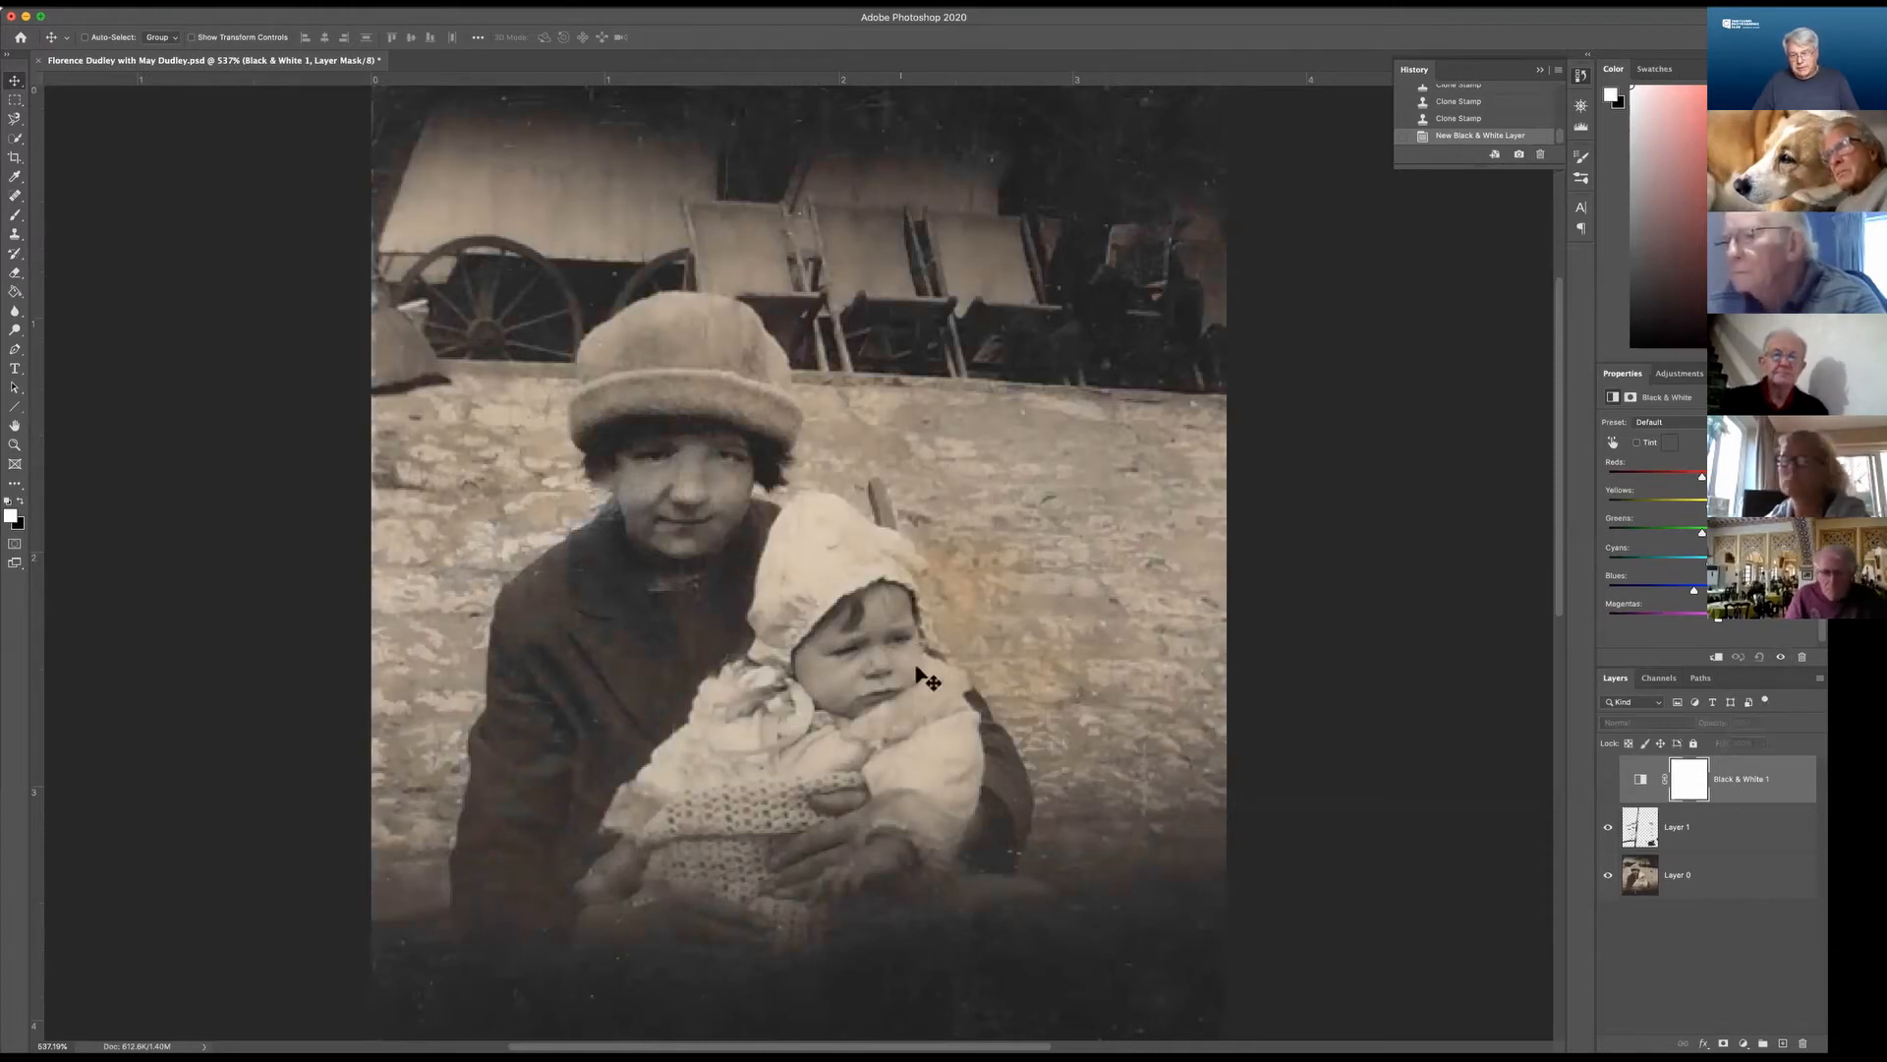
pyautogui.click(1608, 778)
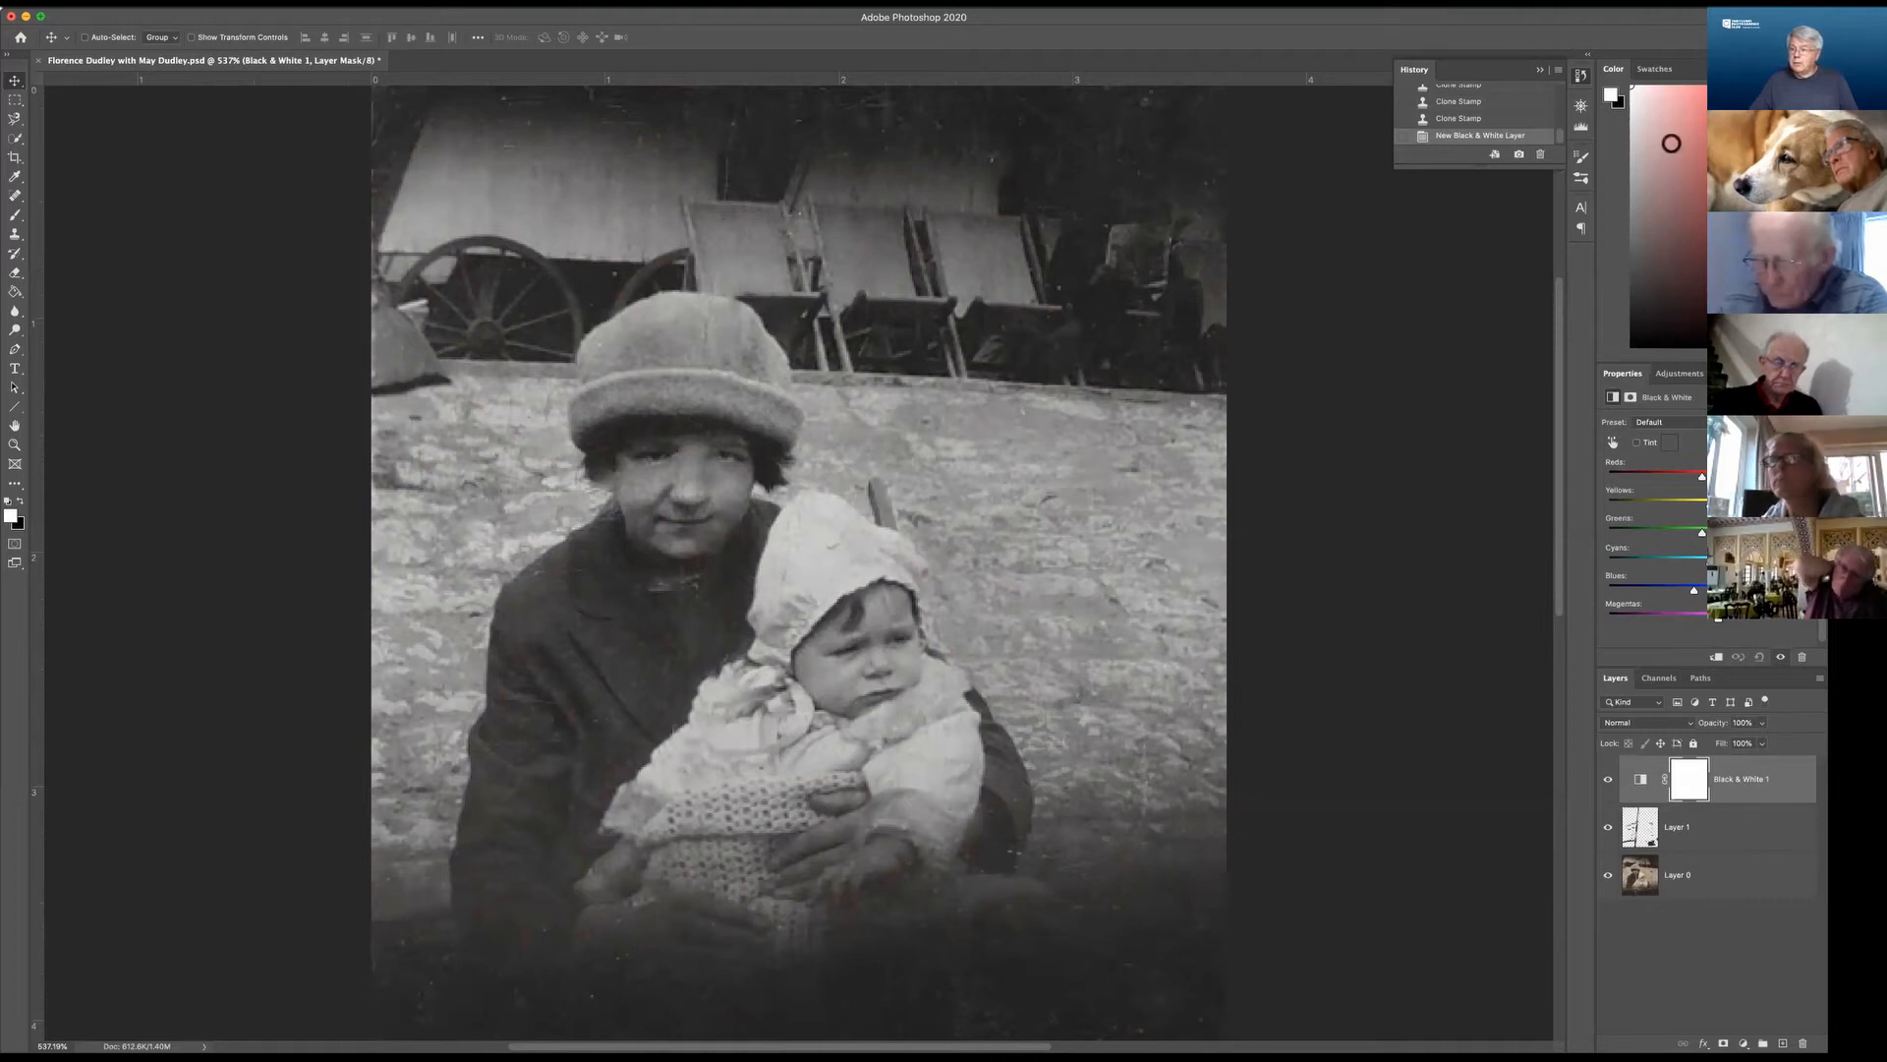
pyautogui.click(1797, 443)
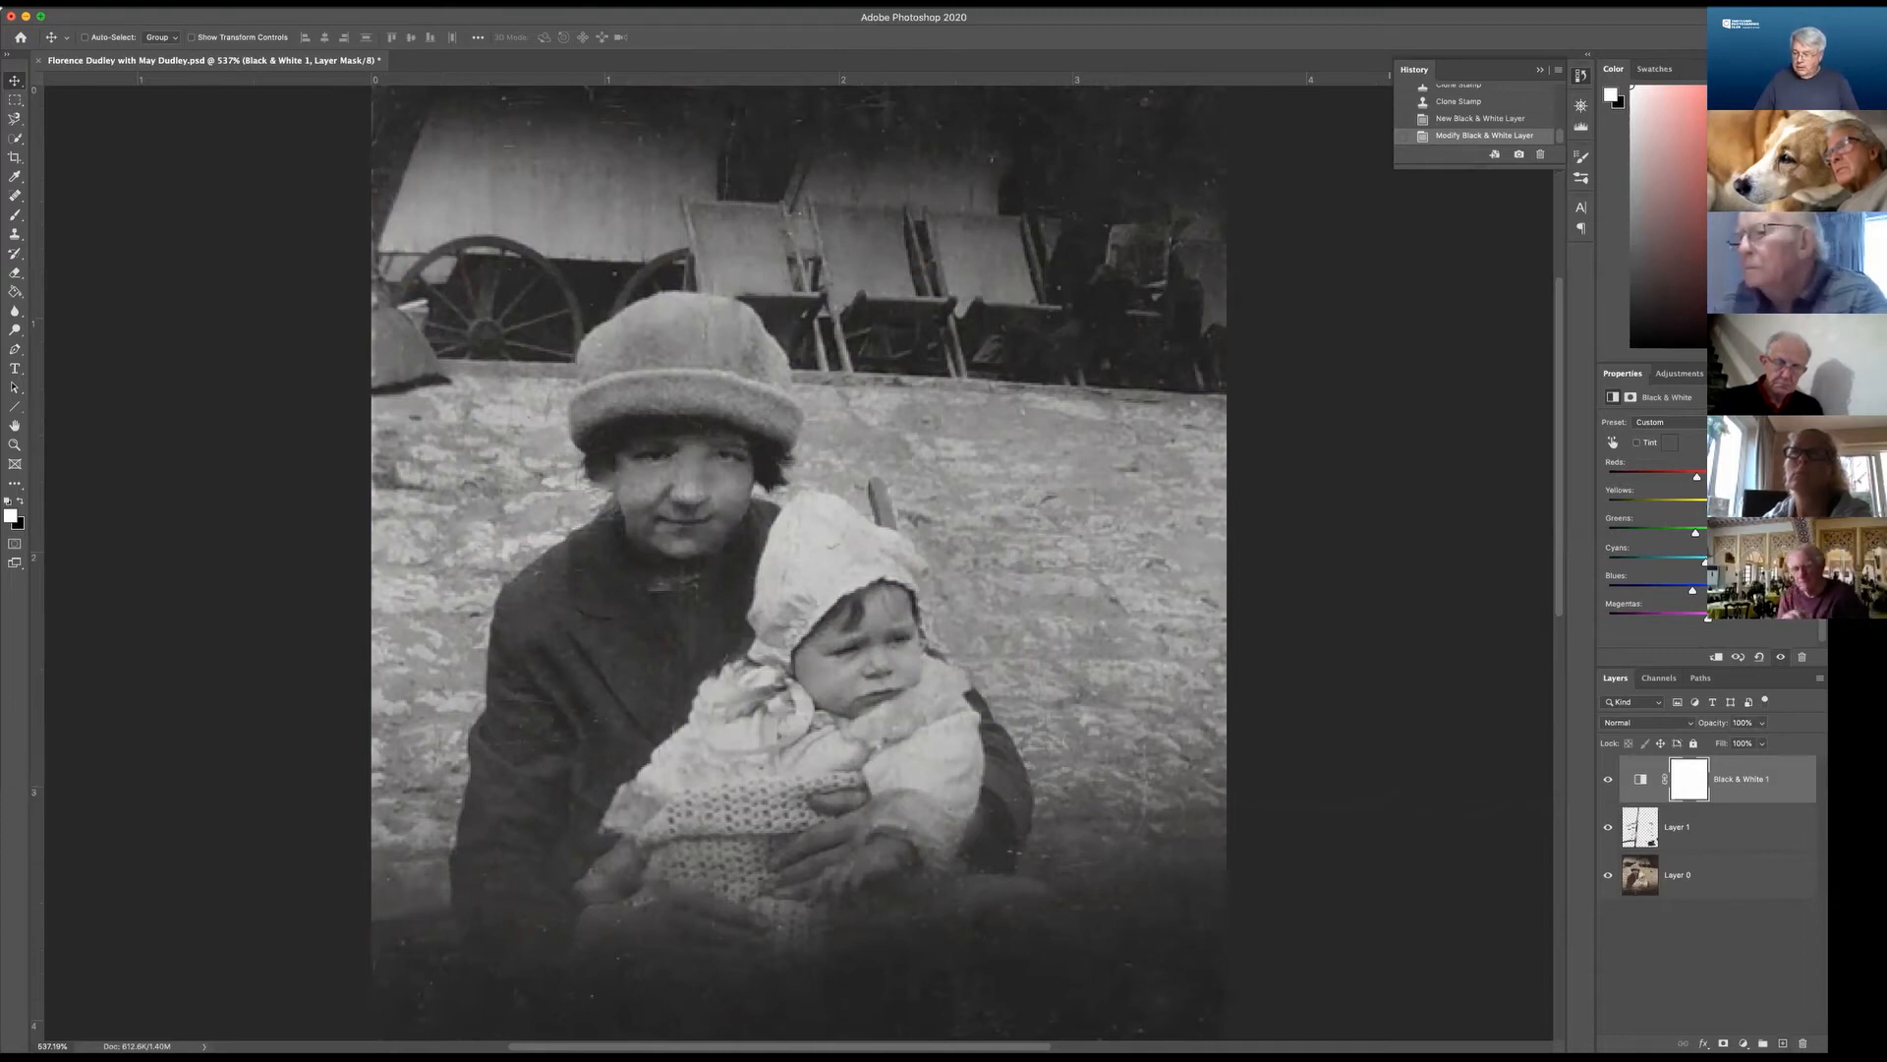
# Add a Levels adjustment layer above Black & White 1, raising its black input point and lowering its white input point to increase contrast.
pyautogui.click(1743, 1043)
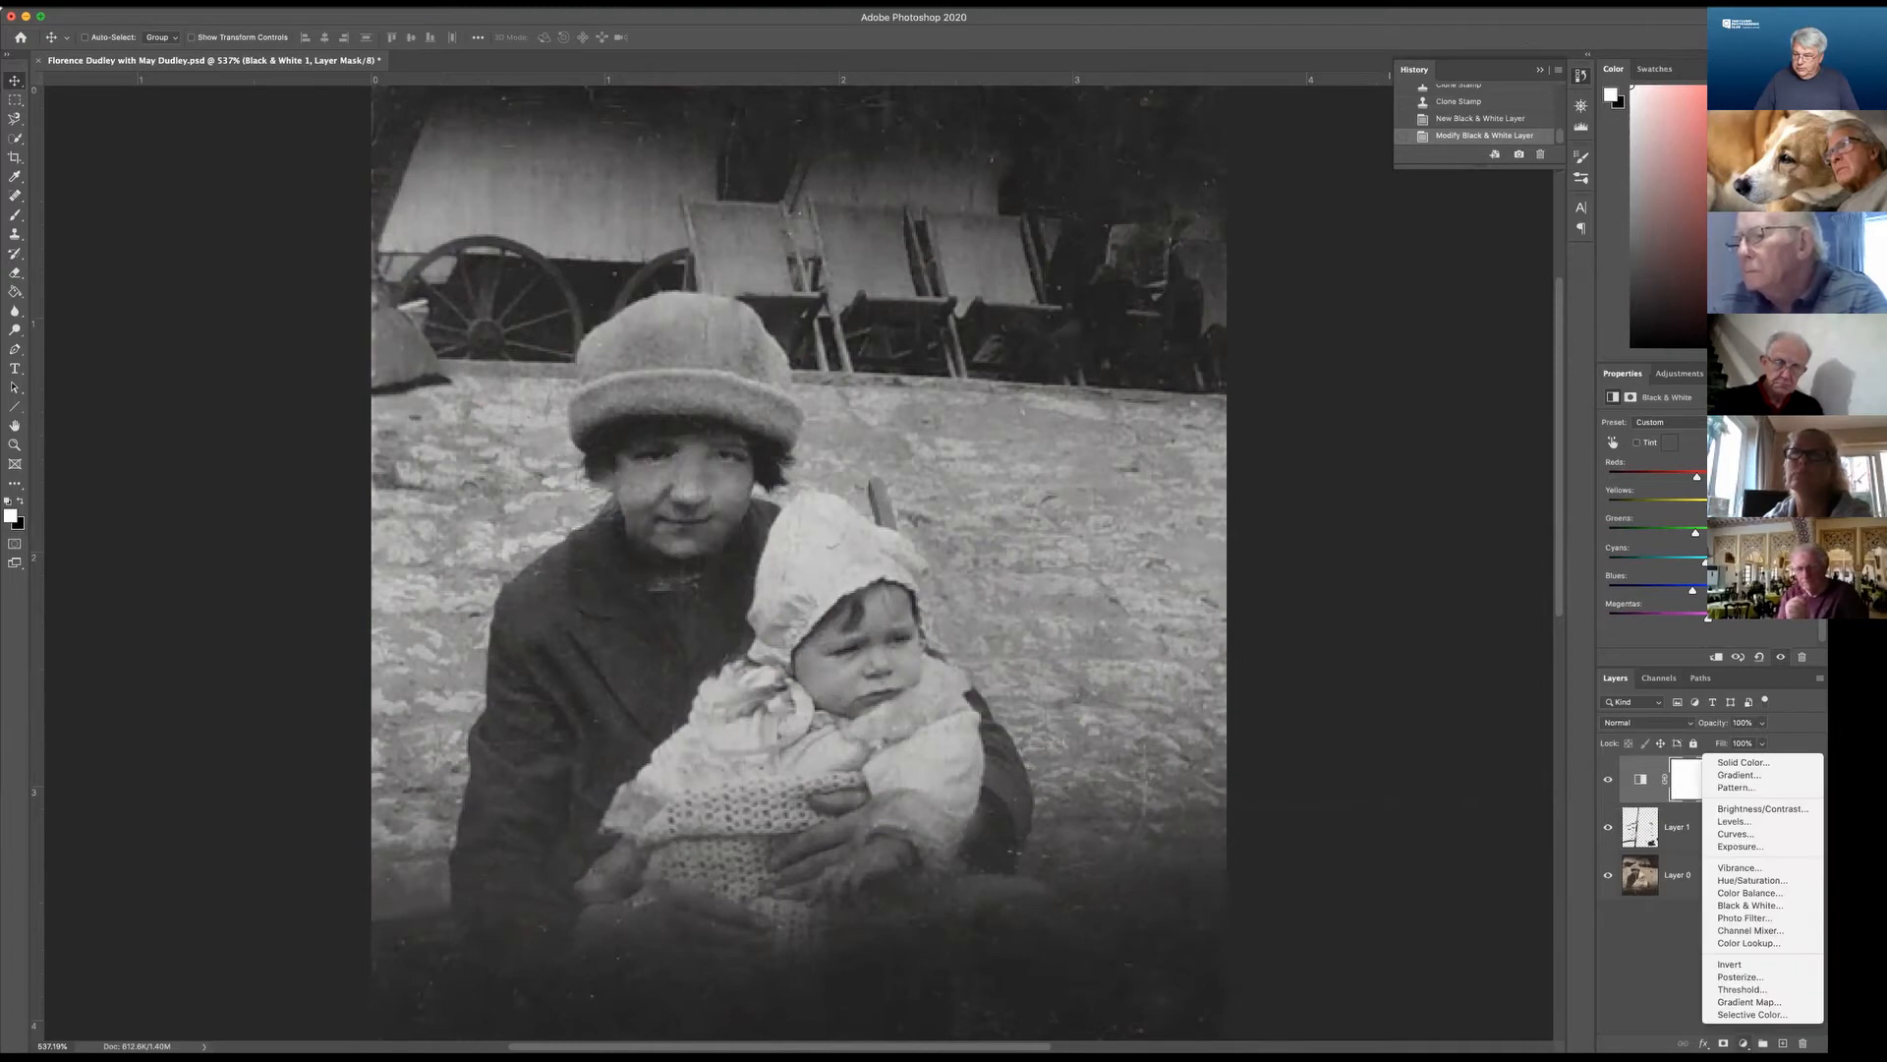
pyautogui.click(1748, 829)
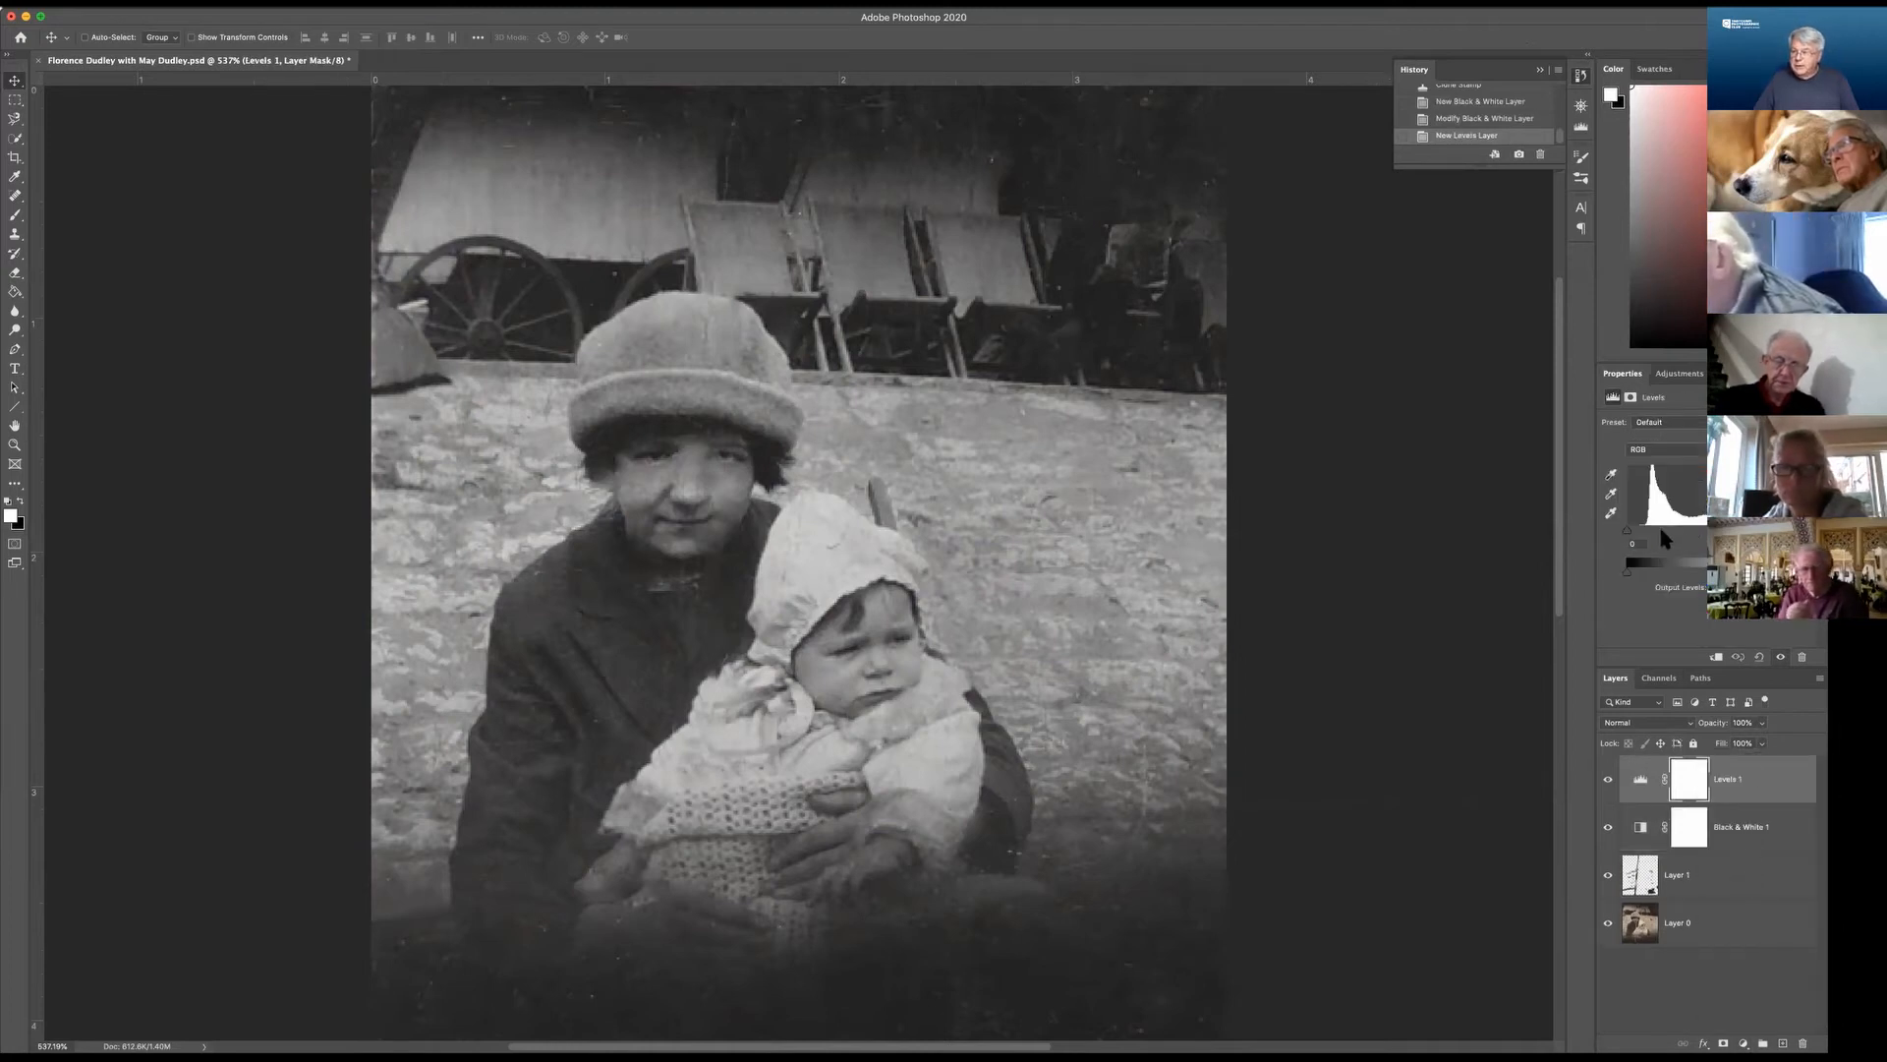
pyautogui.moveTo(1629, 537); pyautogui.dragTo(1639, 538)
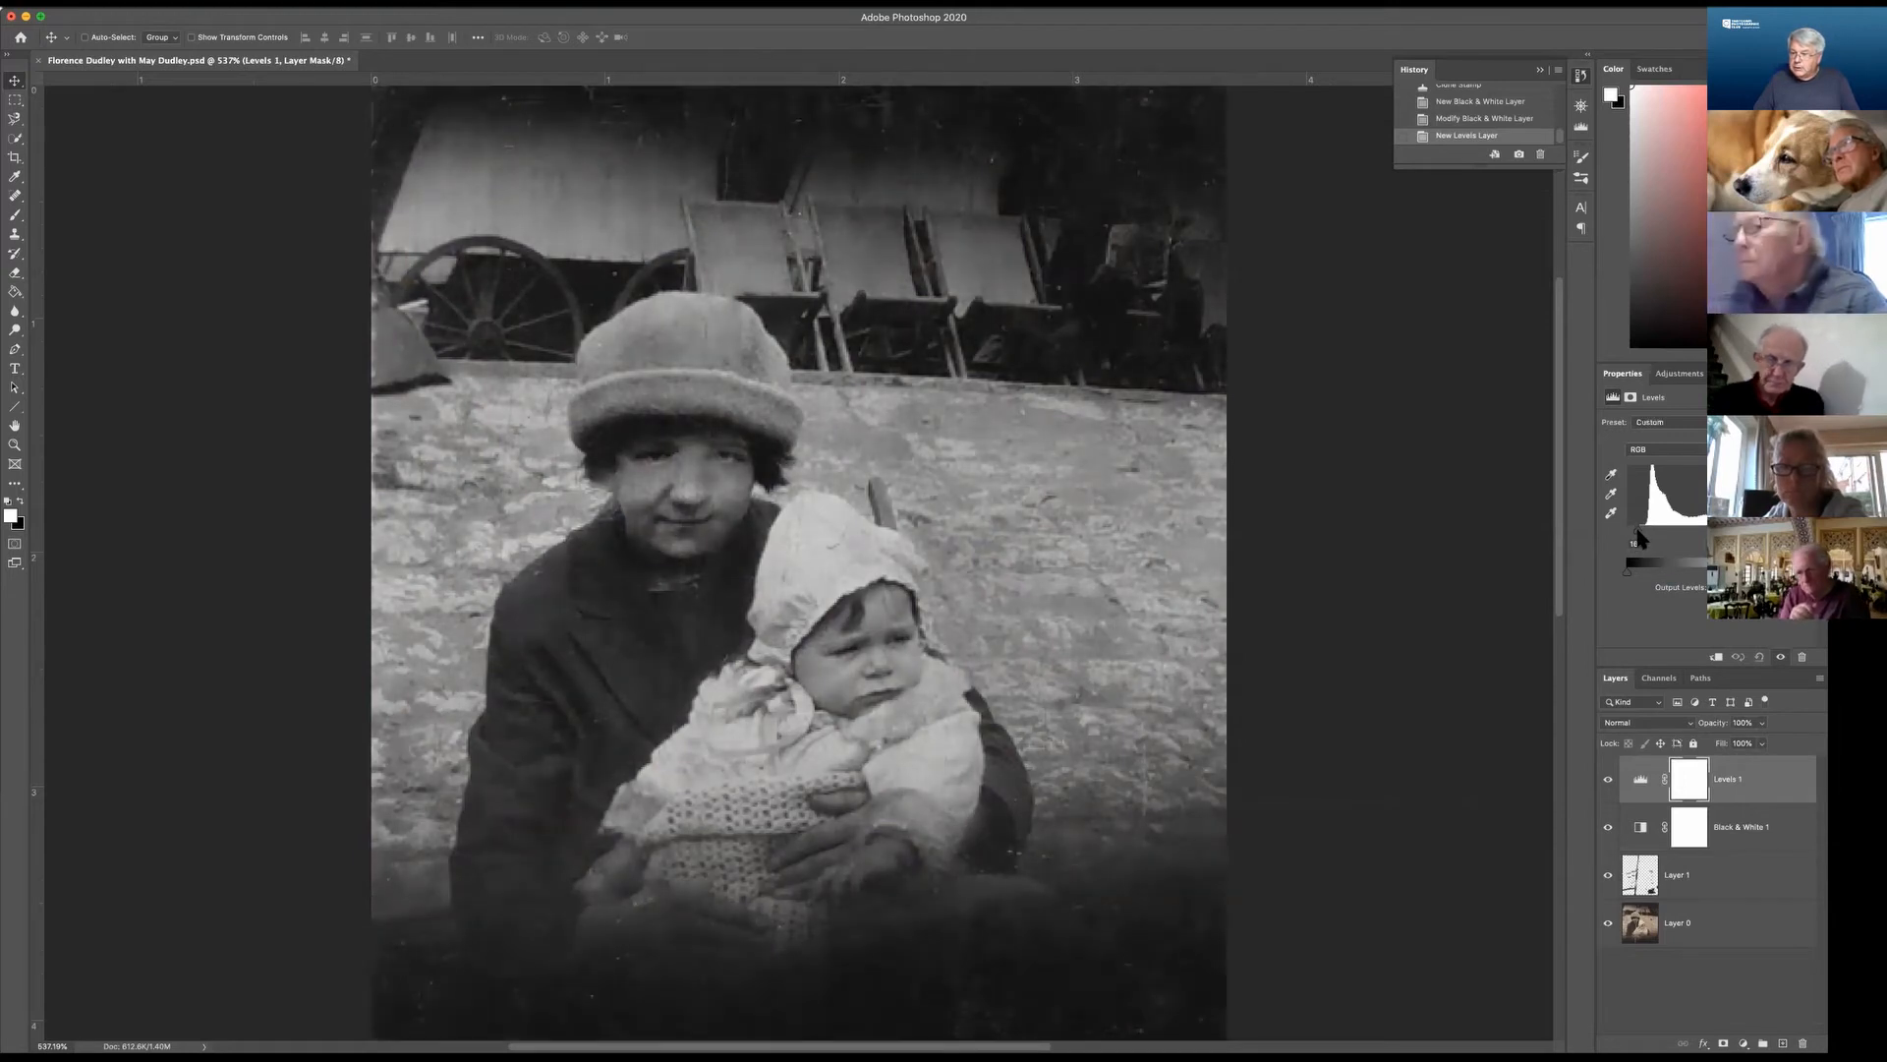
pyautogui.moveTo(1812, 530); pyautogui.dragTo(1789, 531)
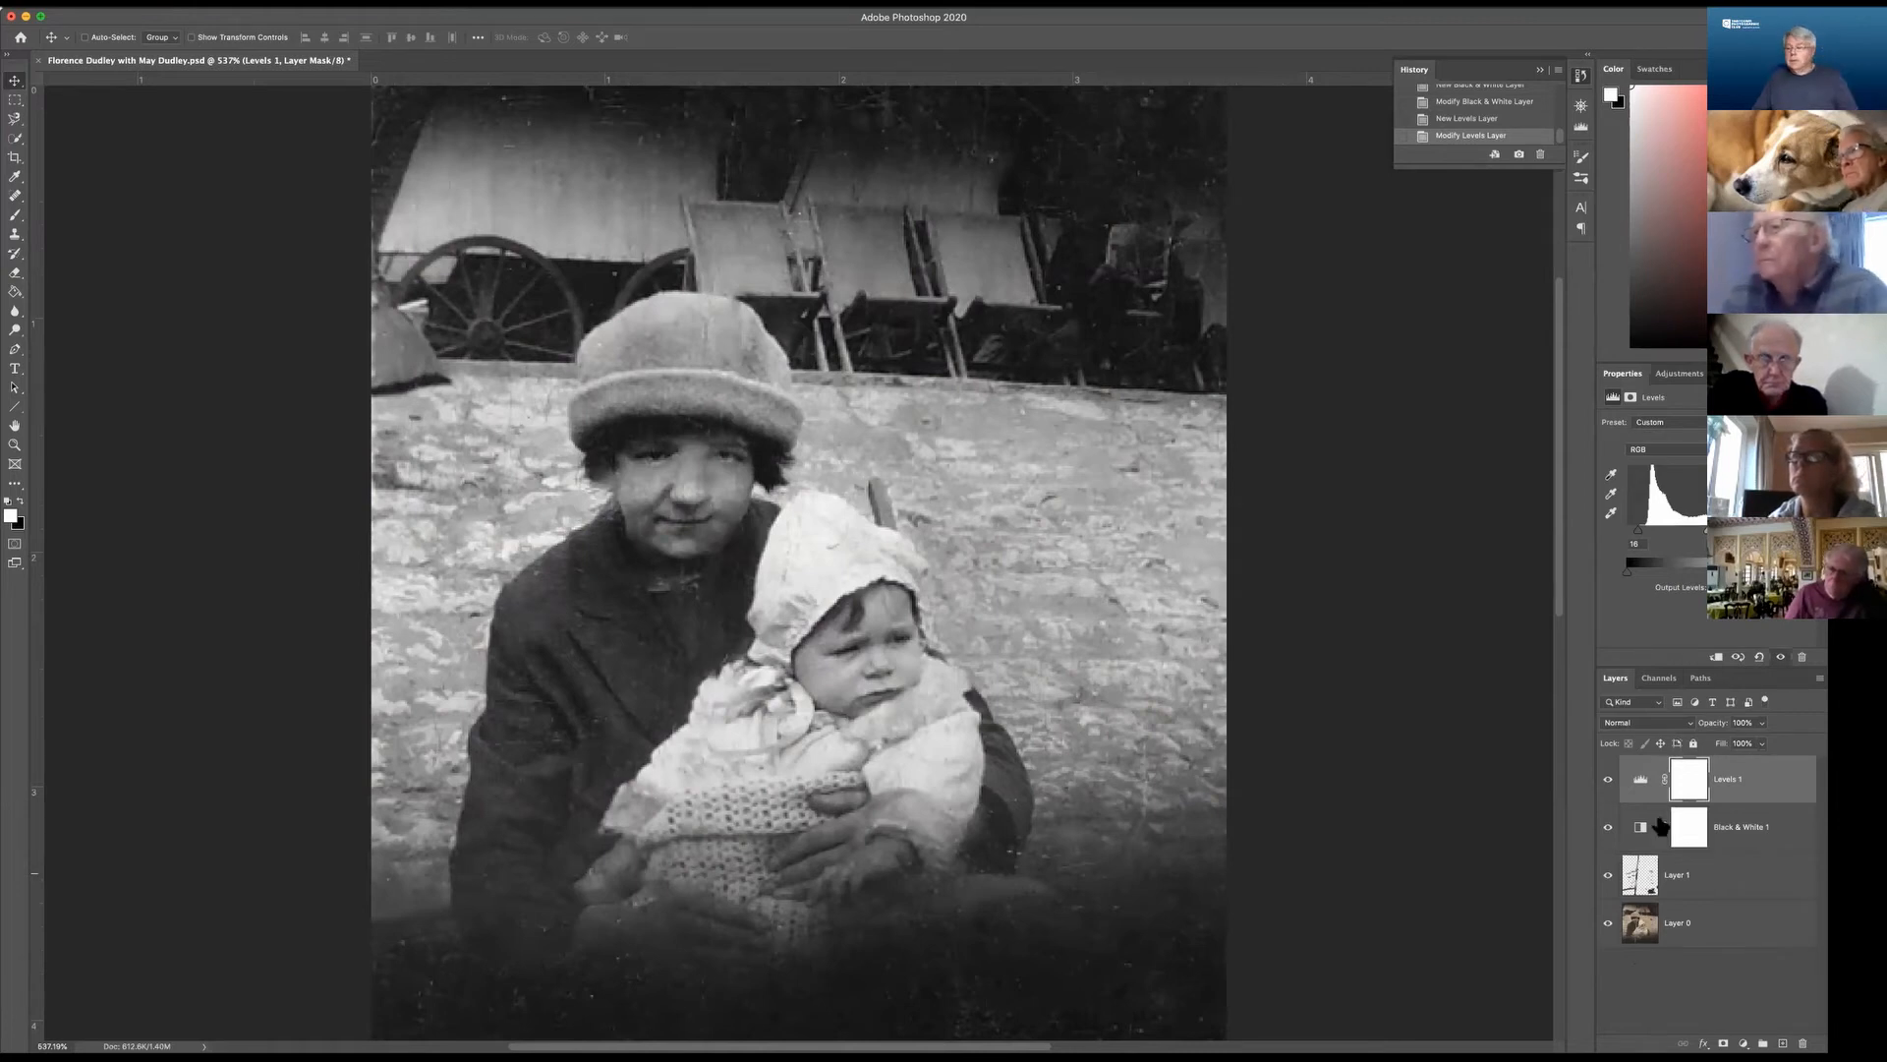
# Group Layer 1, Black & White 1 and Levels 1, and name the group "my edits".
pyautogui.click(1740, 878)
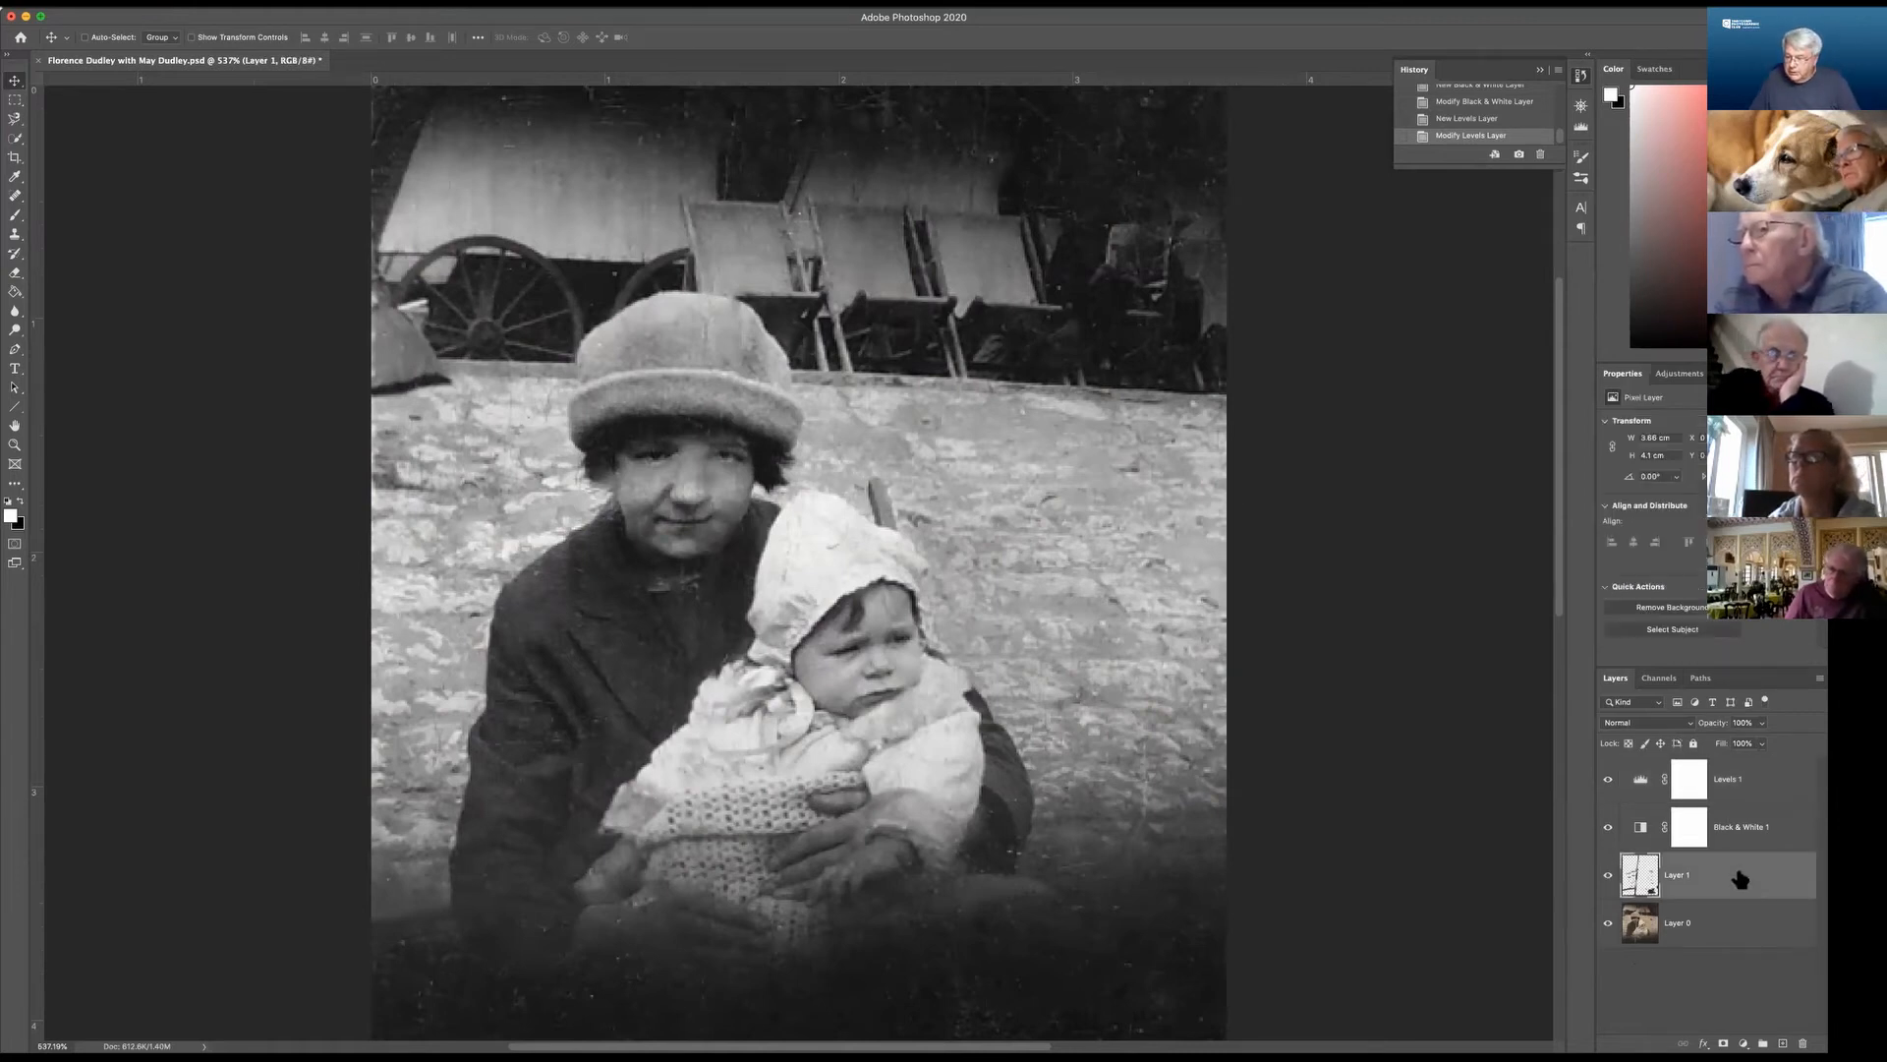
pyautogui.keyDown('shift'); pyautogui.click(1757, 783); pyautogui.keyUp('shift')
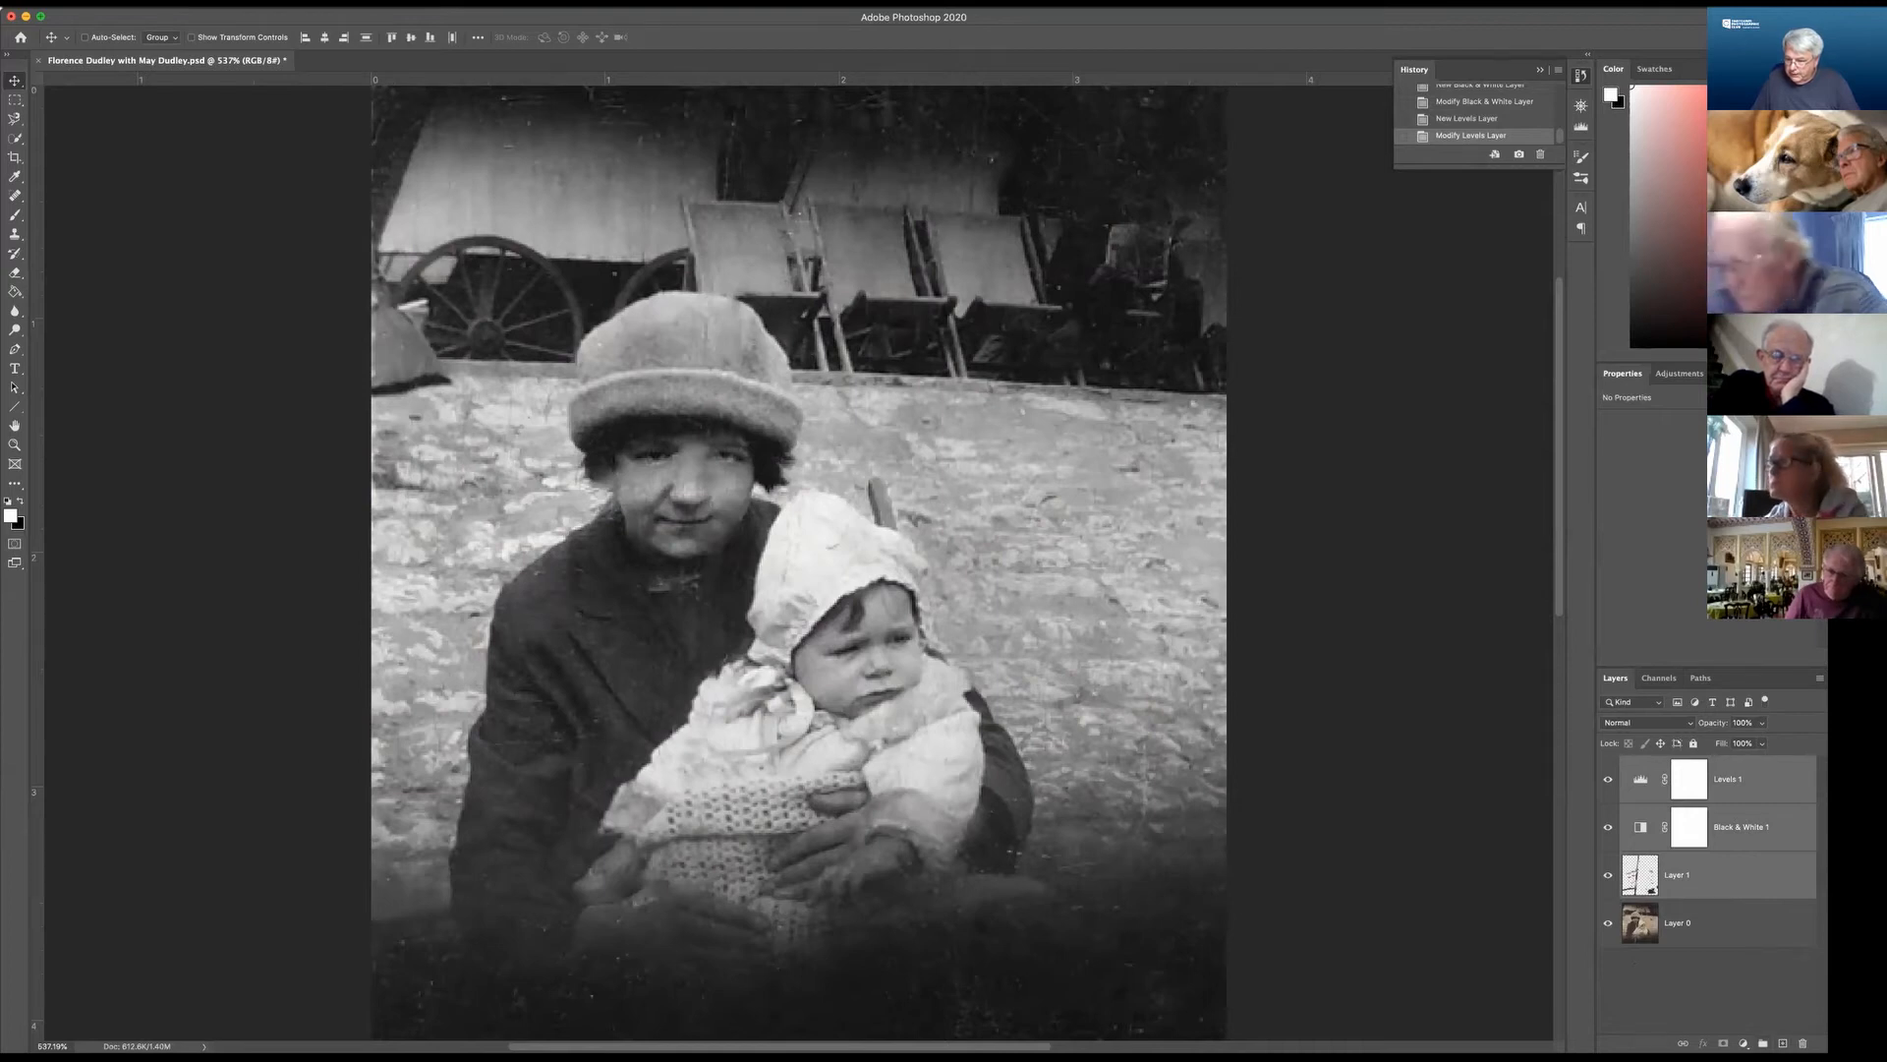
pyautogui.press('super+g')
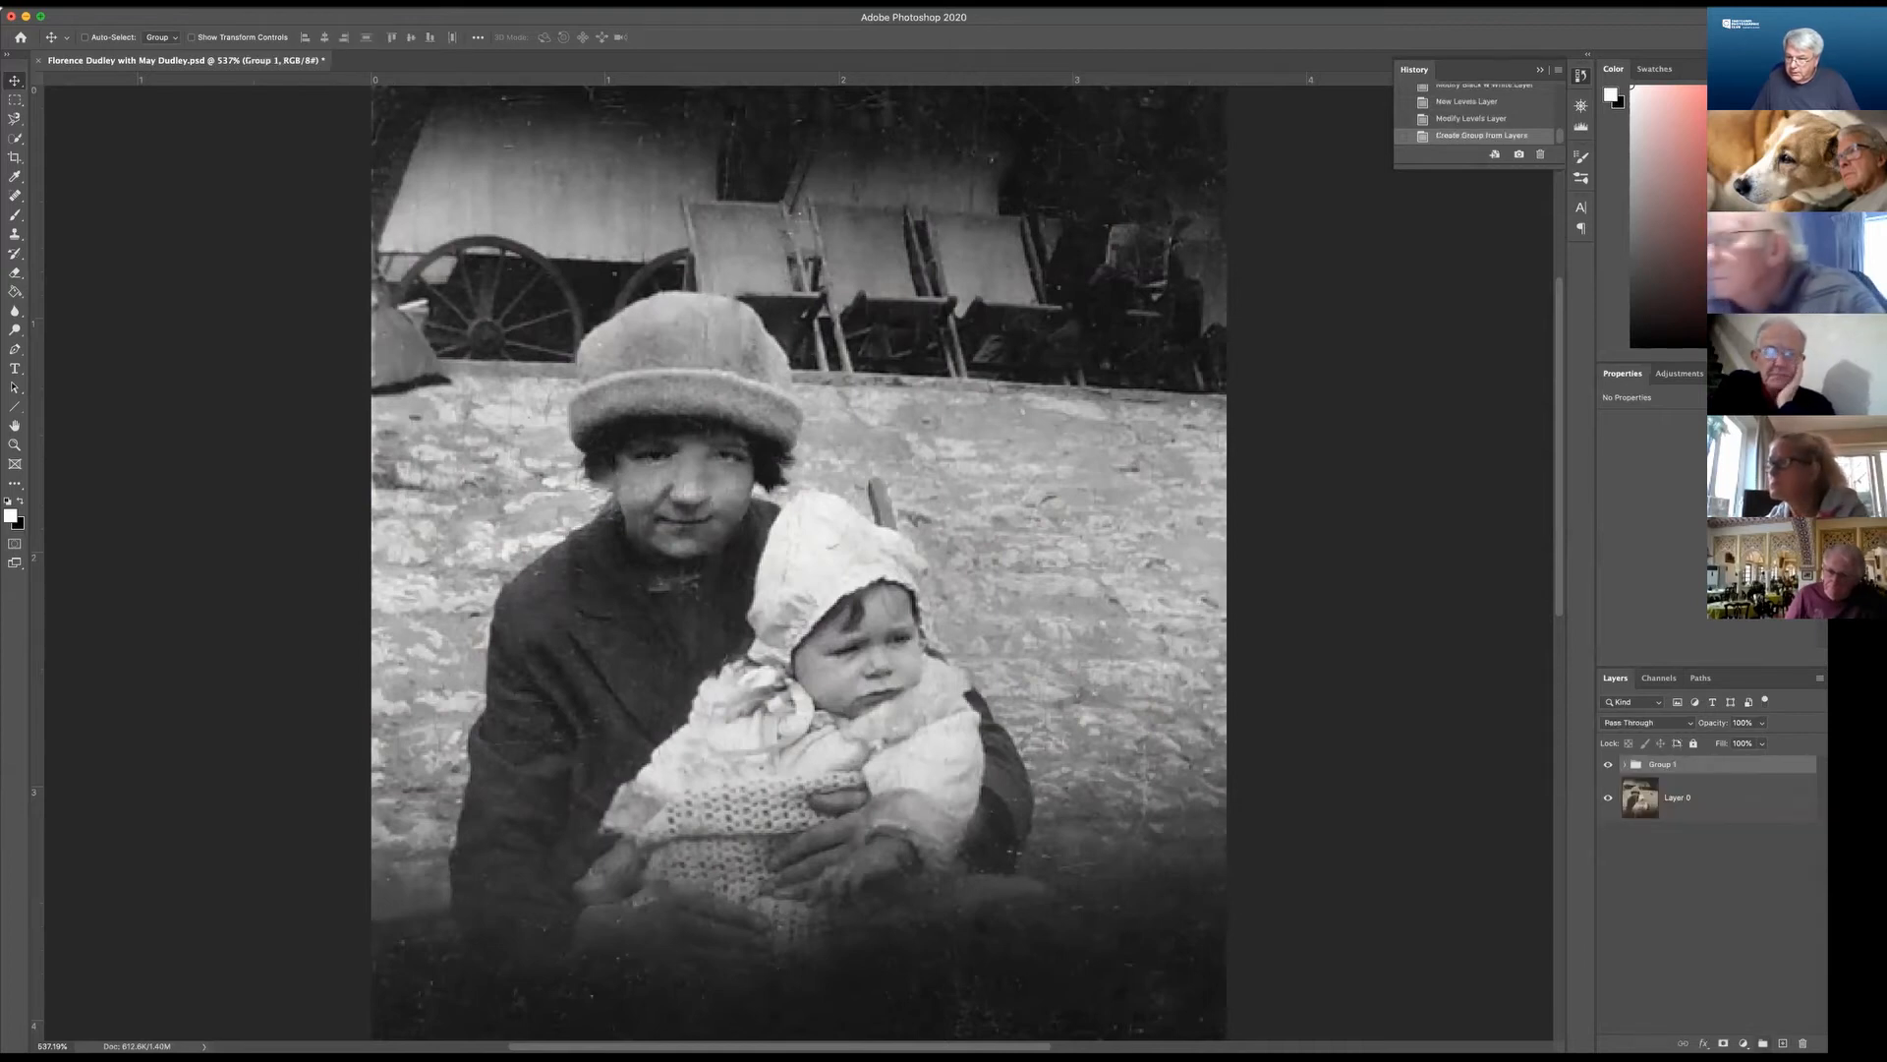
pyautogui.doubleClick(1662, 765)
pyautogui.write('m')
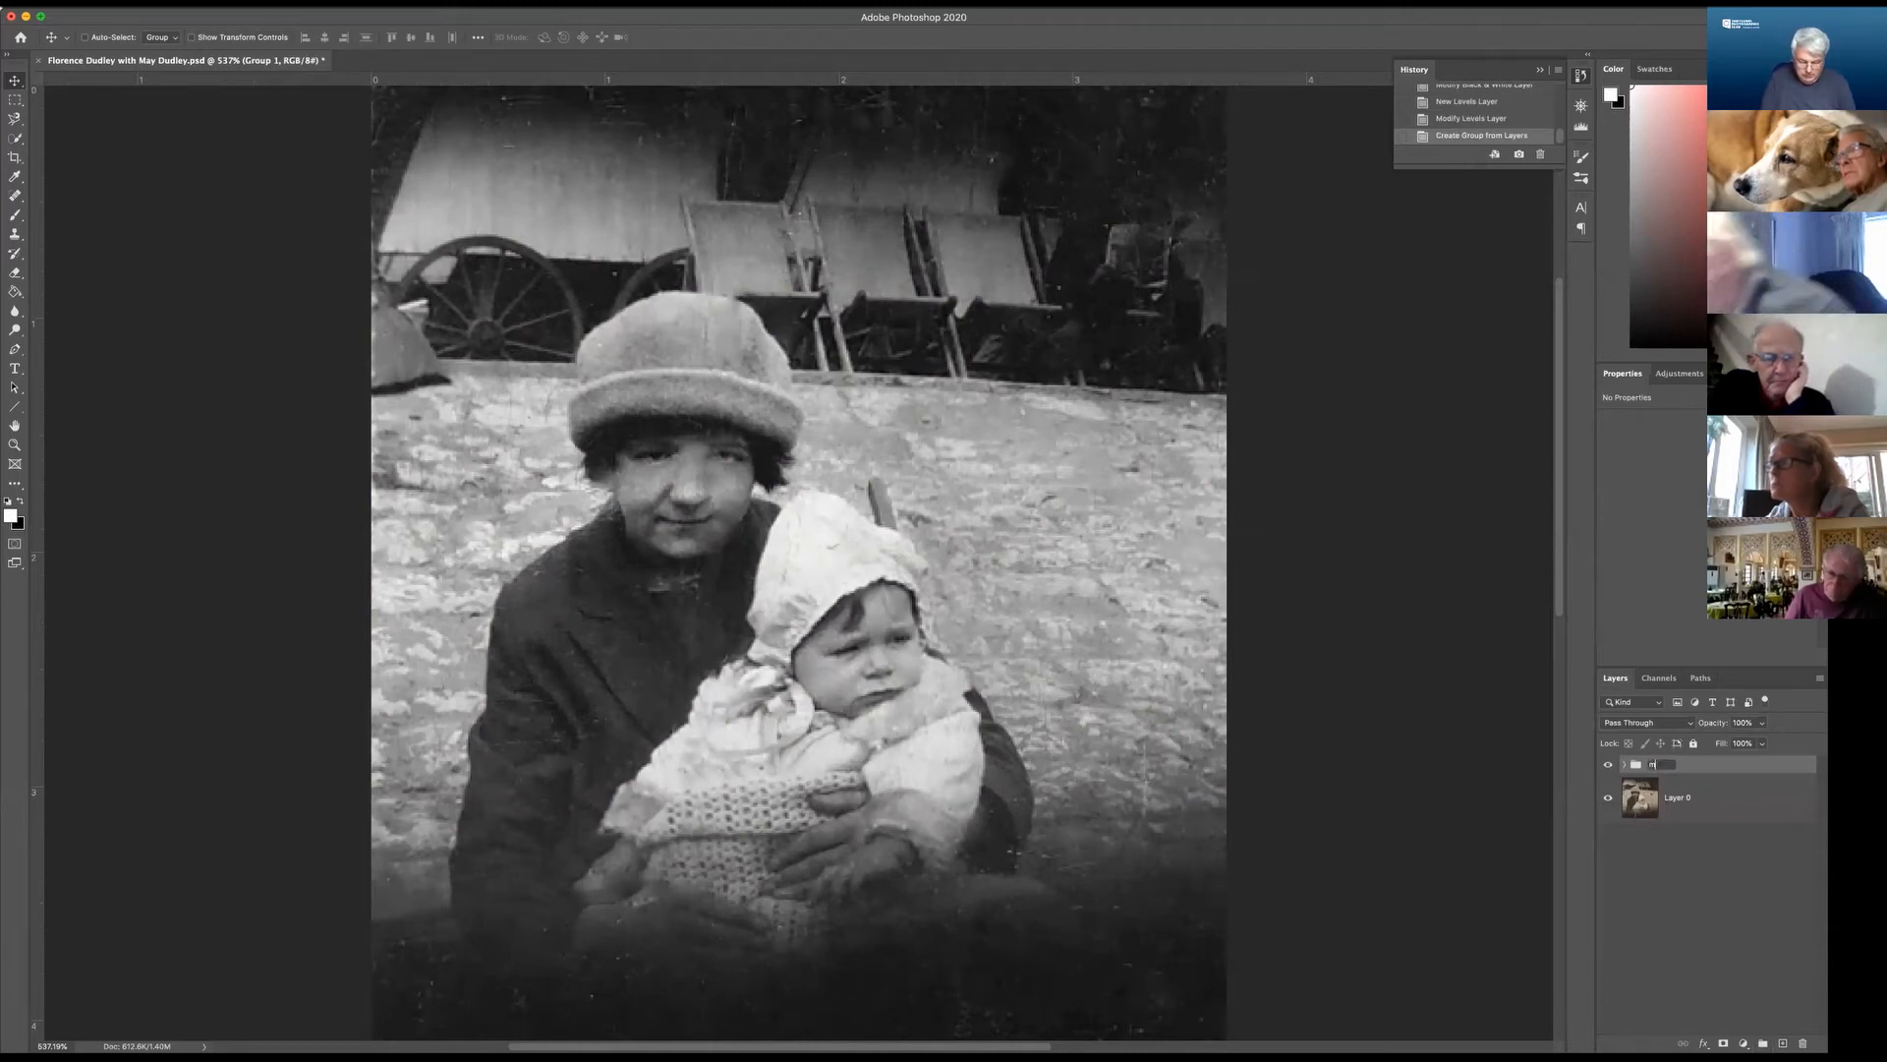
pyautogui.write('y edits')
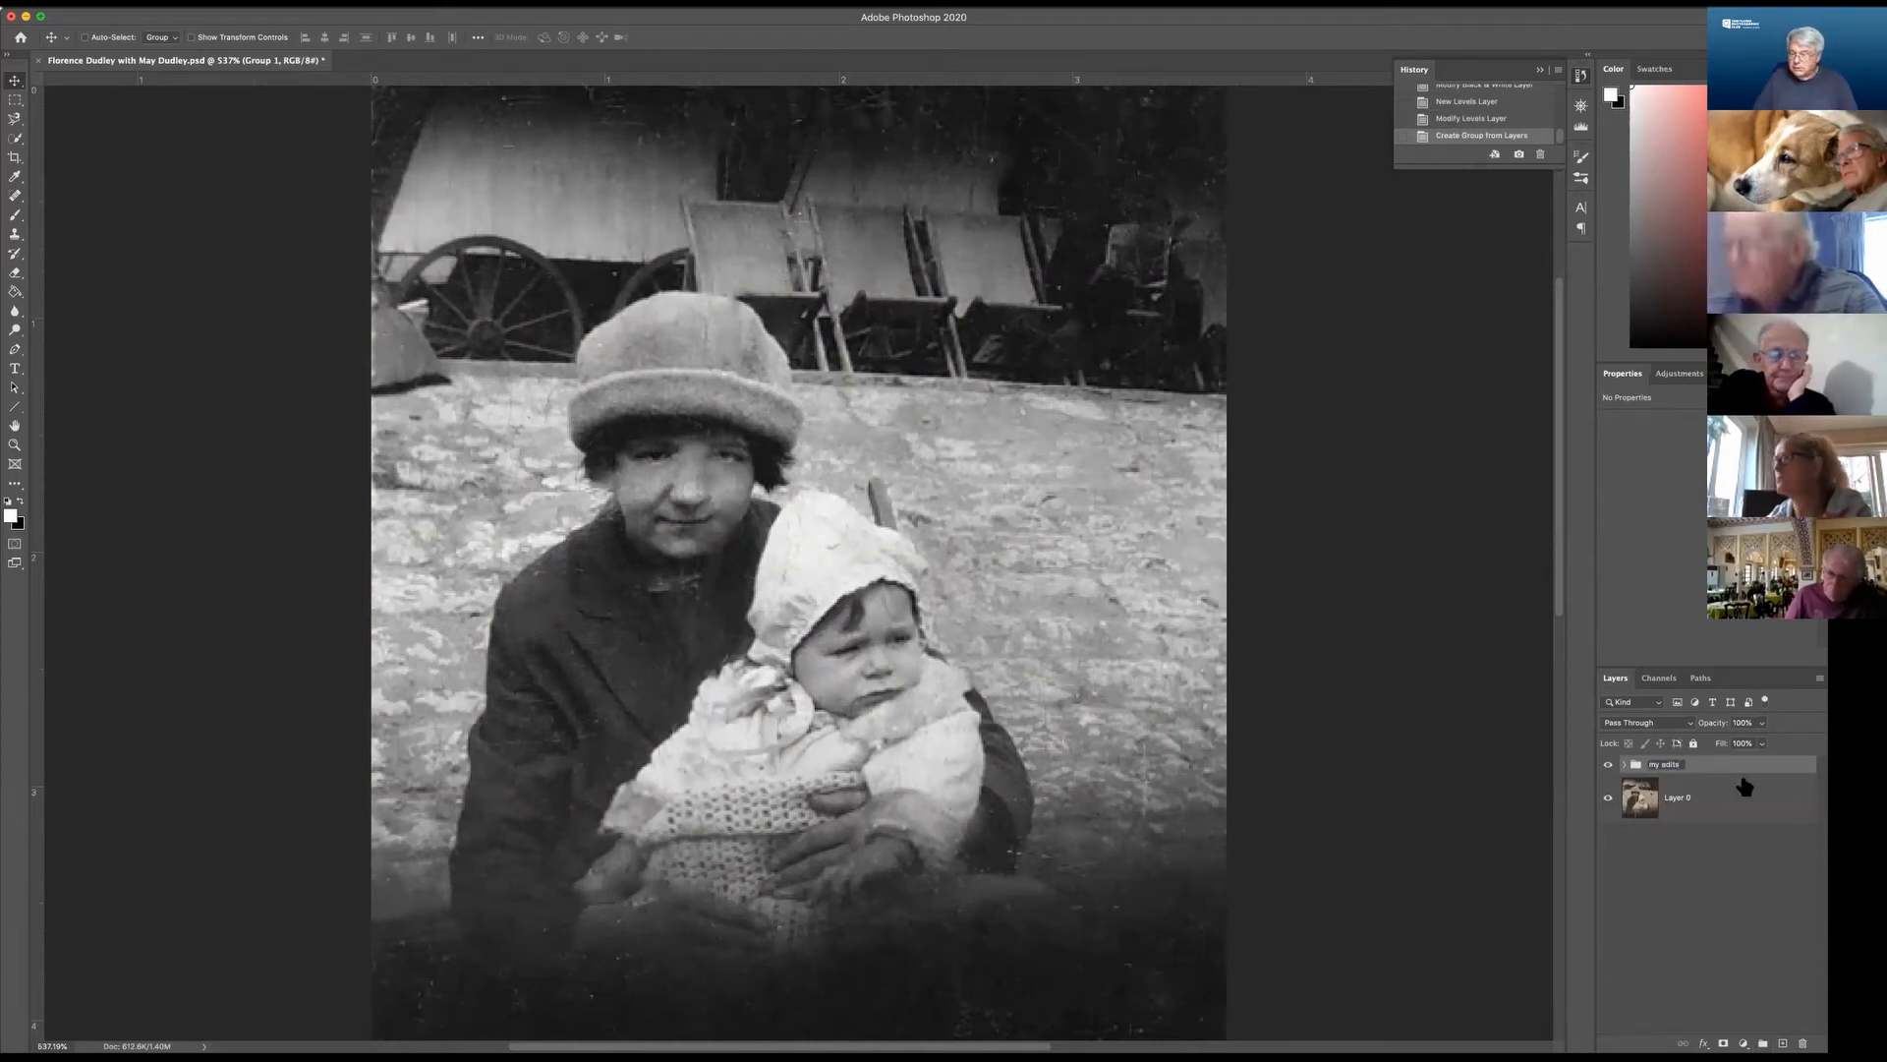
pyautogui.press('Return')
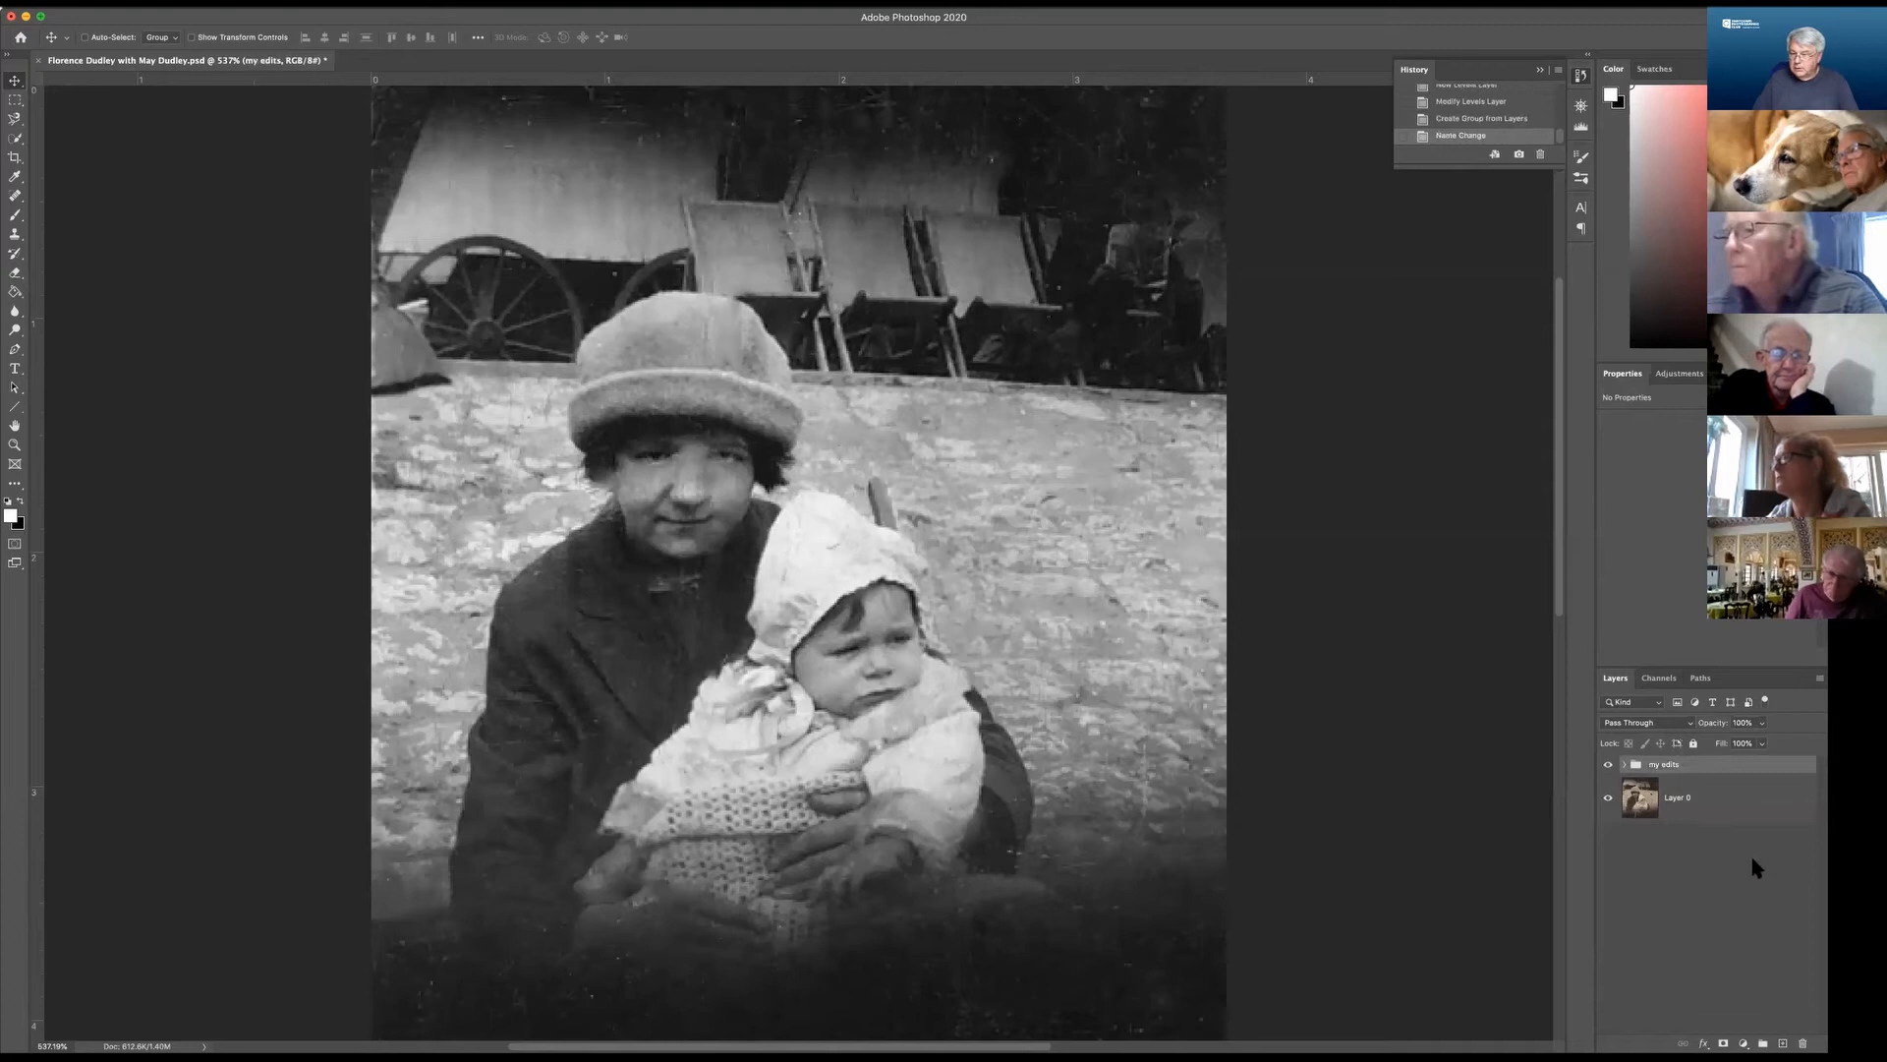
# Check the contents of the "my edits" group and compare the photo with and without its restoration edits.
pyautogui.click(1626, 765)
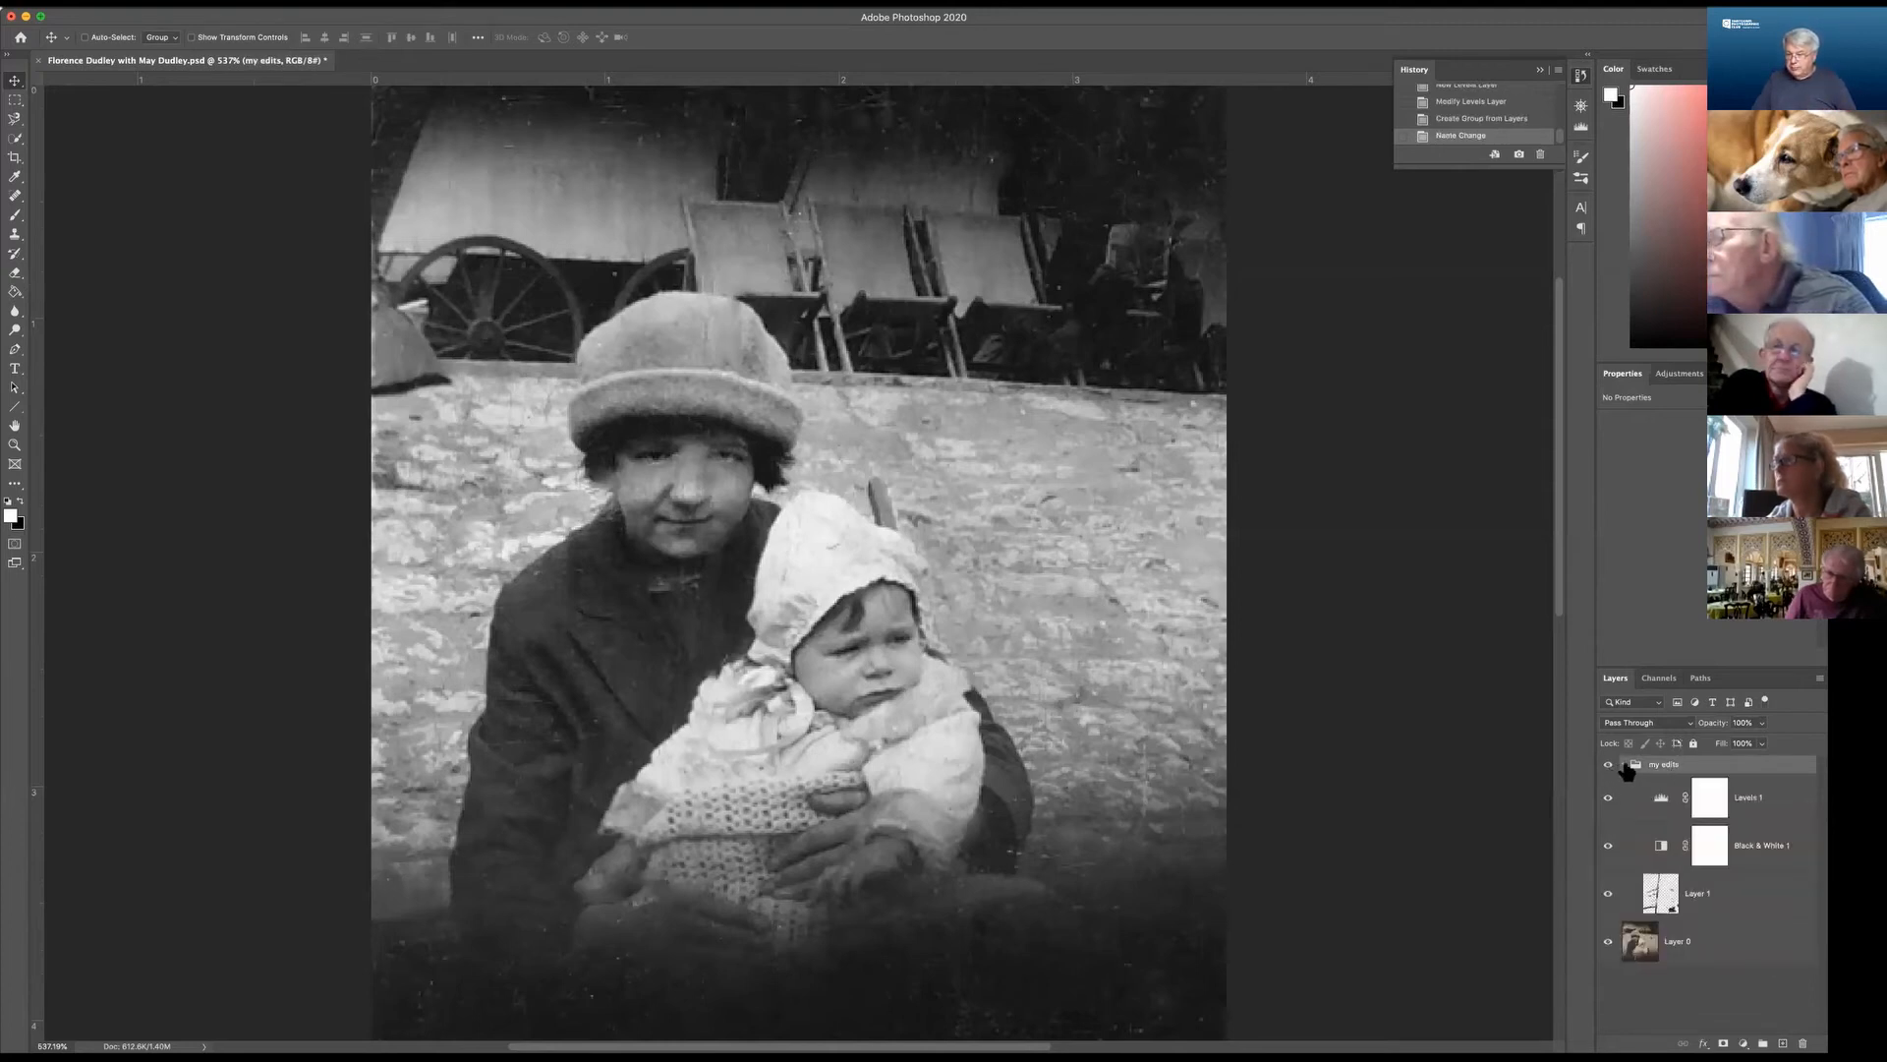
pyautogui.click(1623, 767)
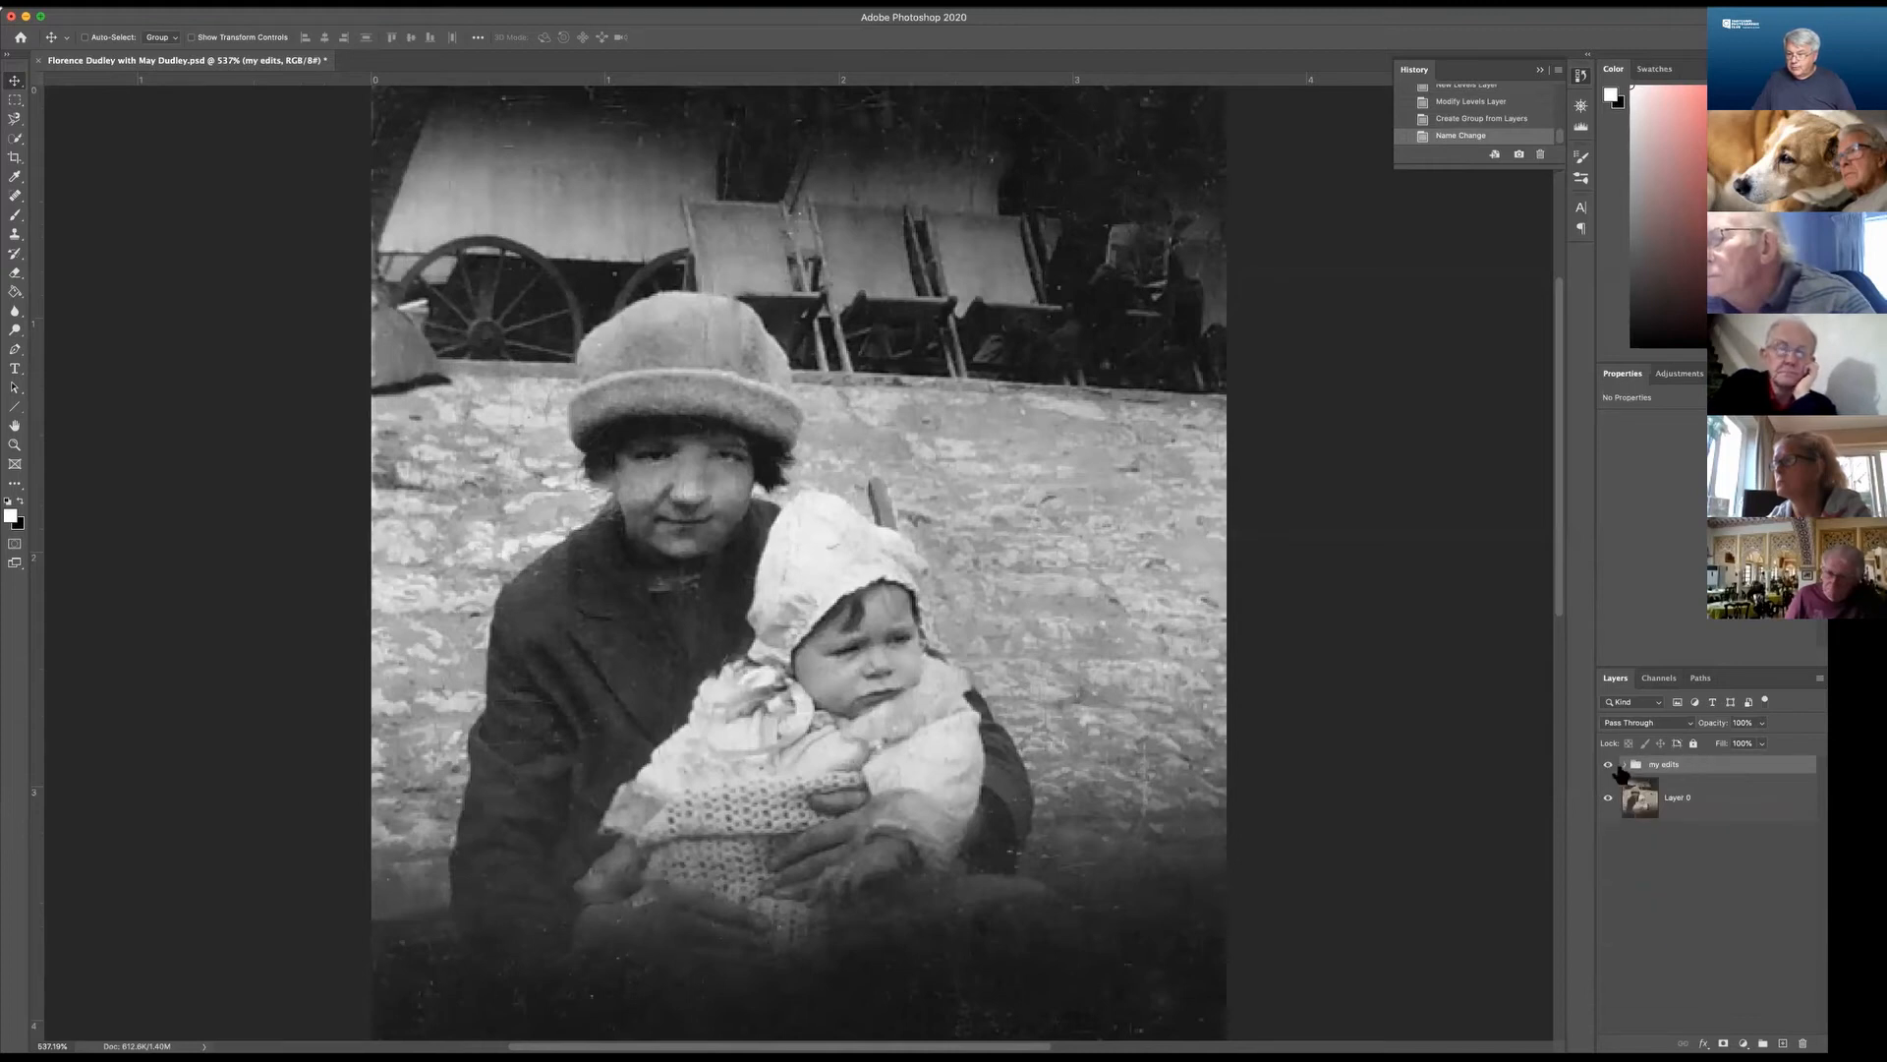
pyautogui.click(1608, 766)
pyautogui.click(1608, 766)
pyautogui.click(1608, 766)
pyautogui.click(1609, 765)
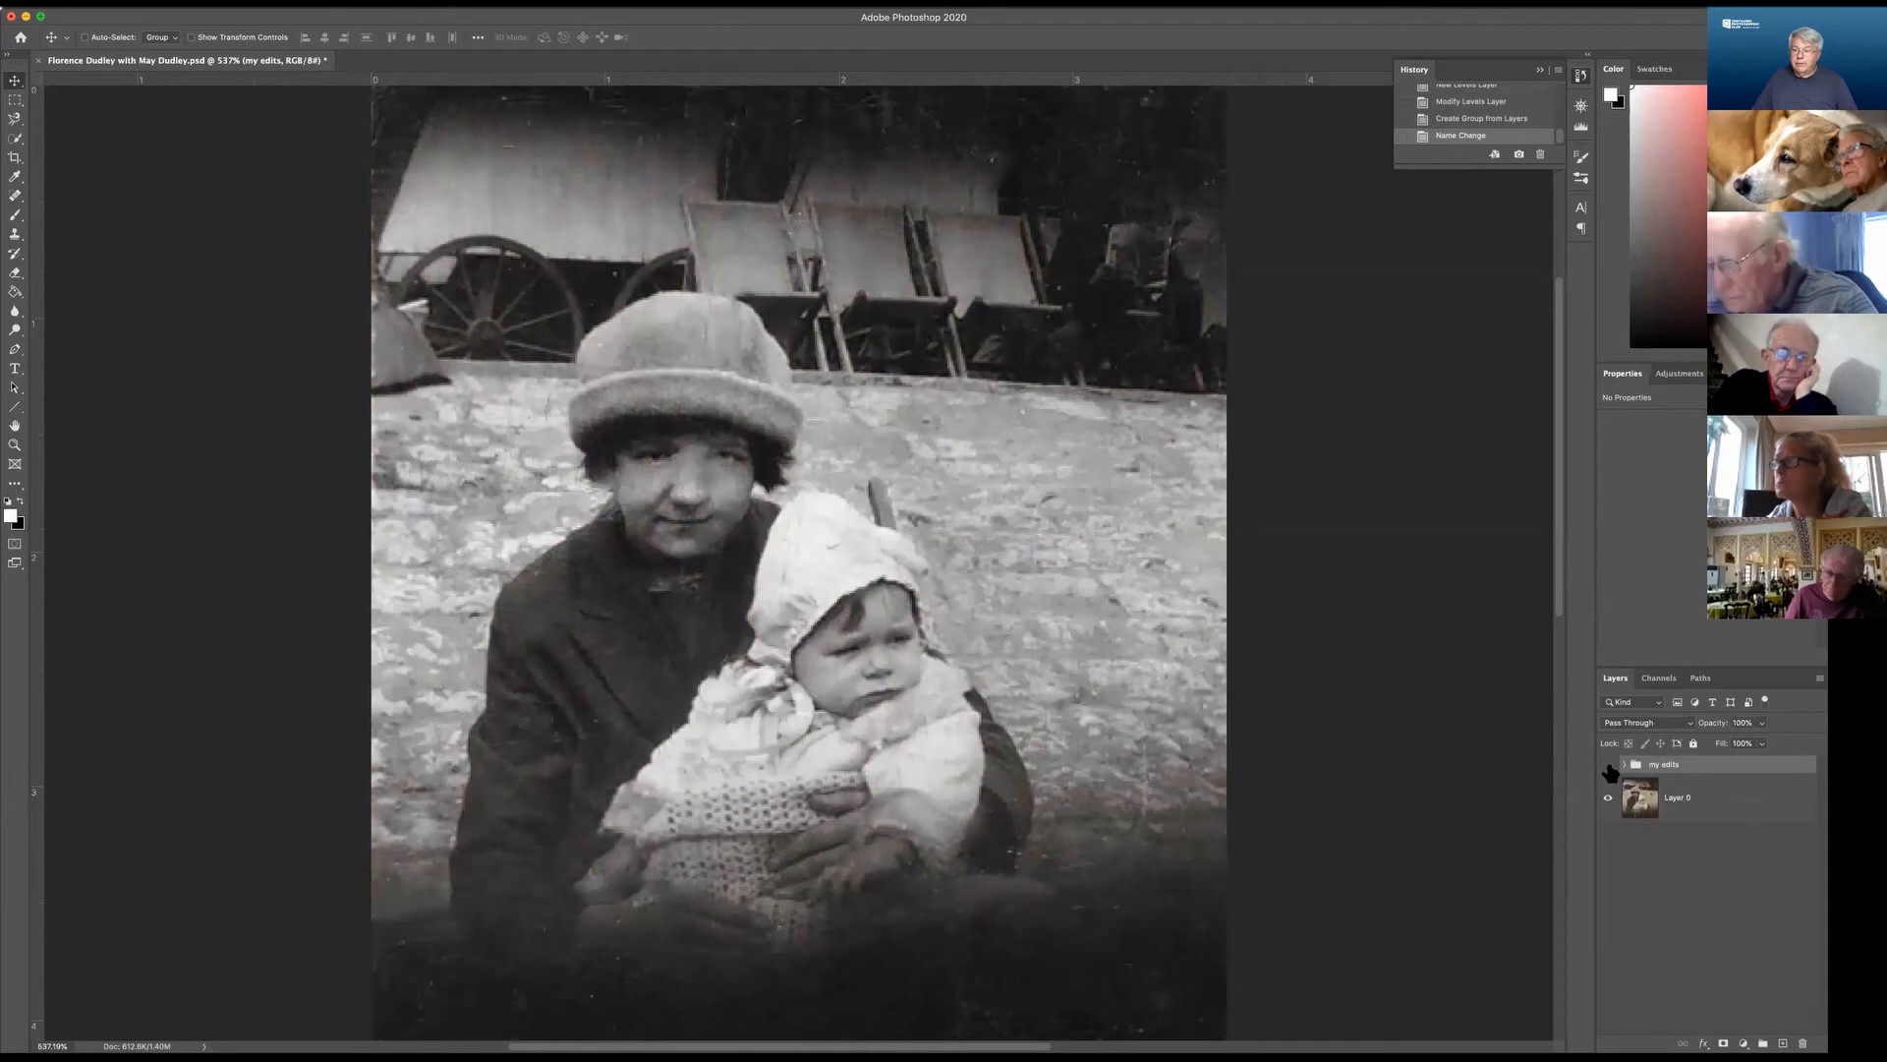
pyautogui.click(1609, 766)
pyautogui.click(1608, 765)
pyautogui.click(1609, 766)
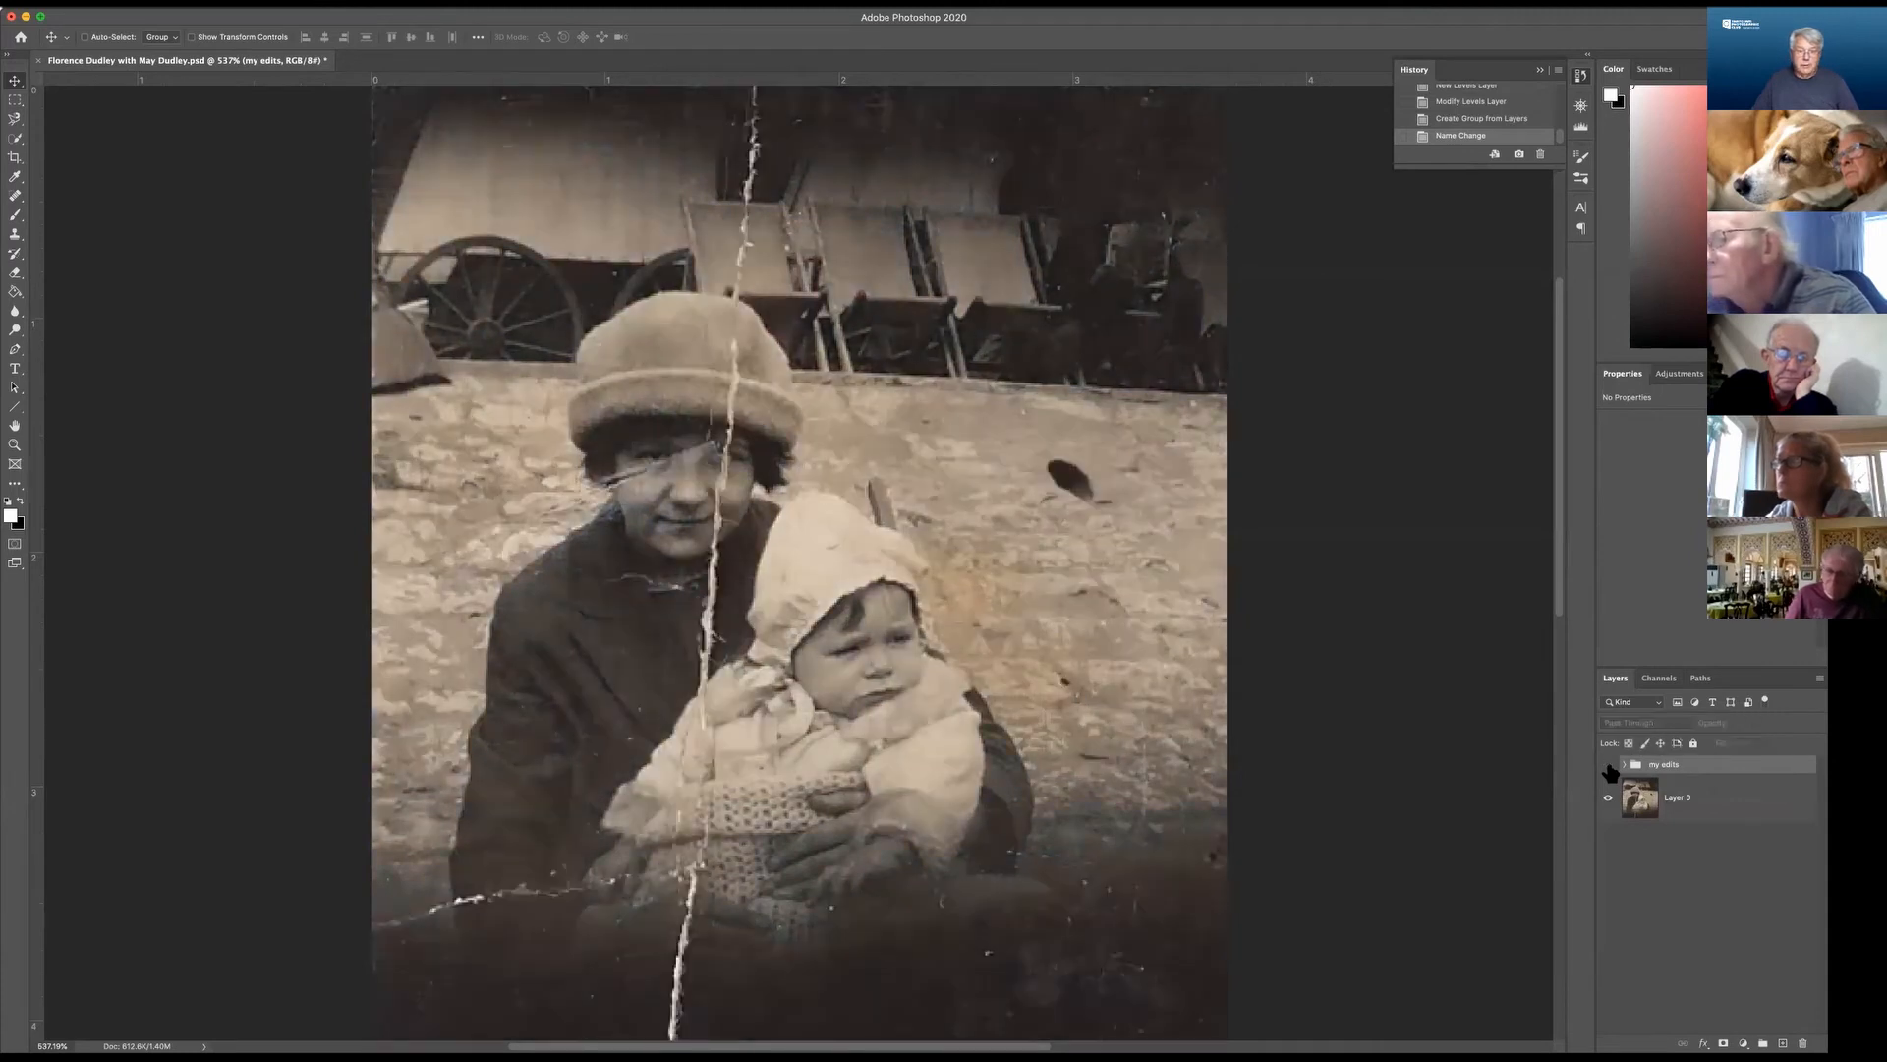
pyautogui.click(1608, 766)
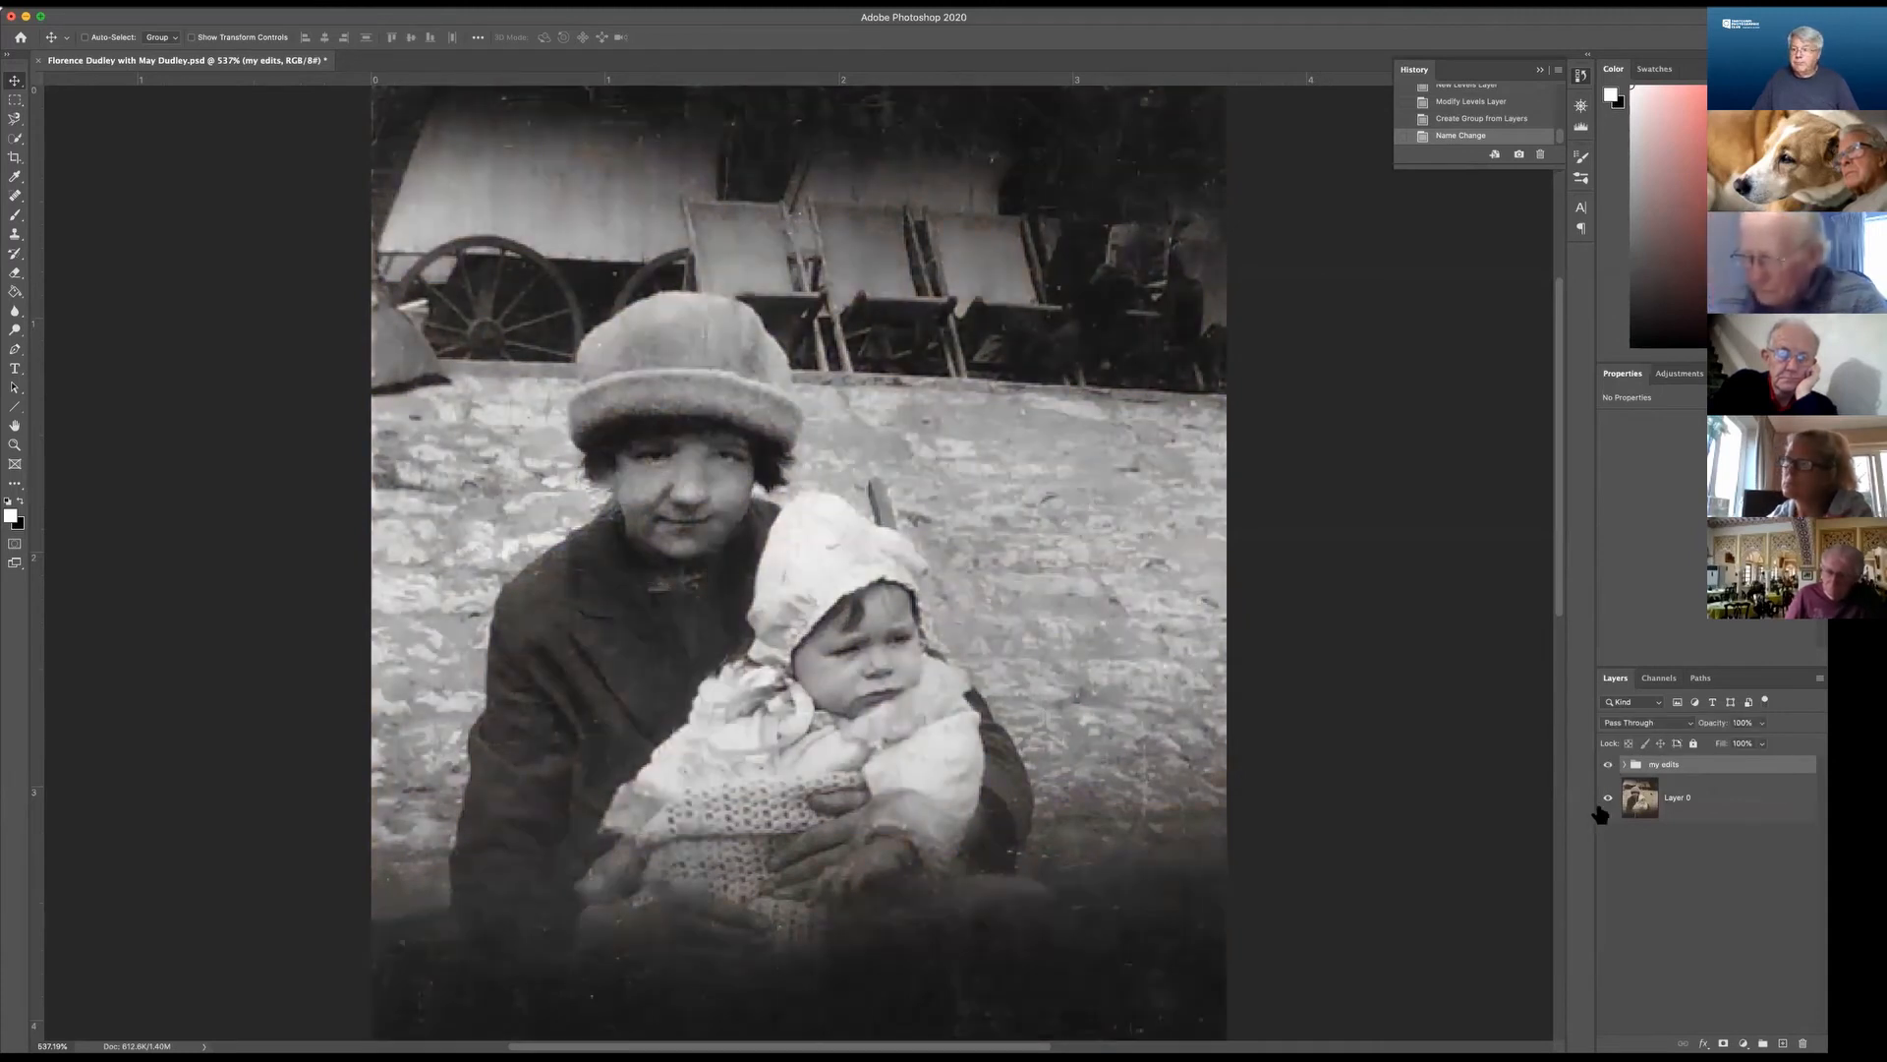
pyautogui.click(1730, 923)
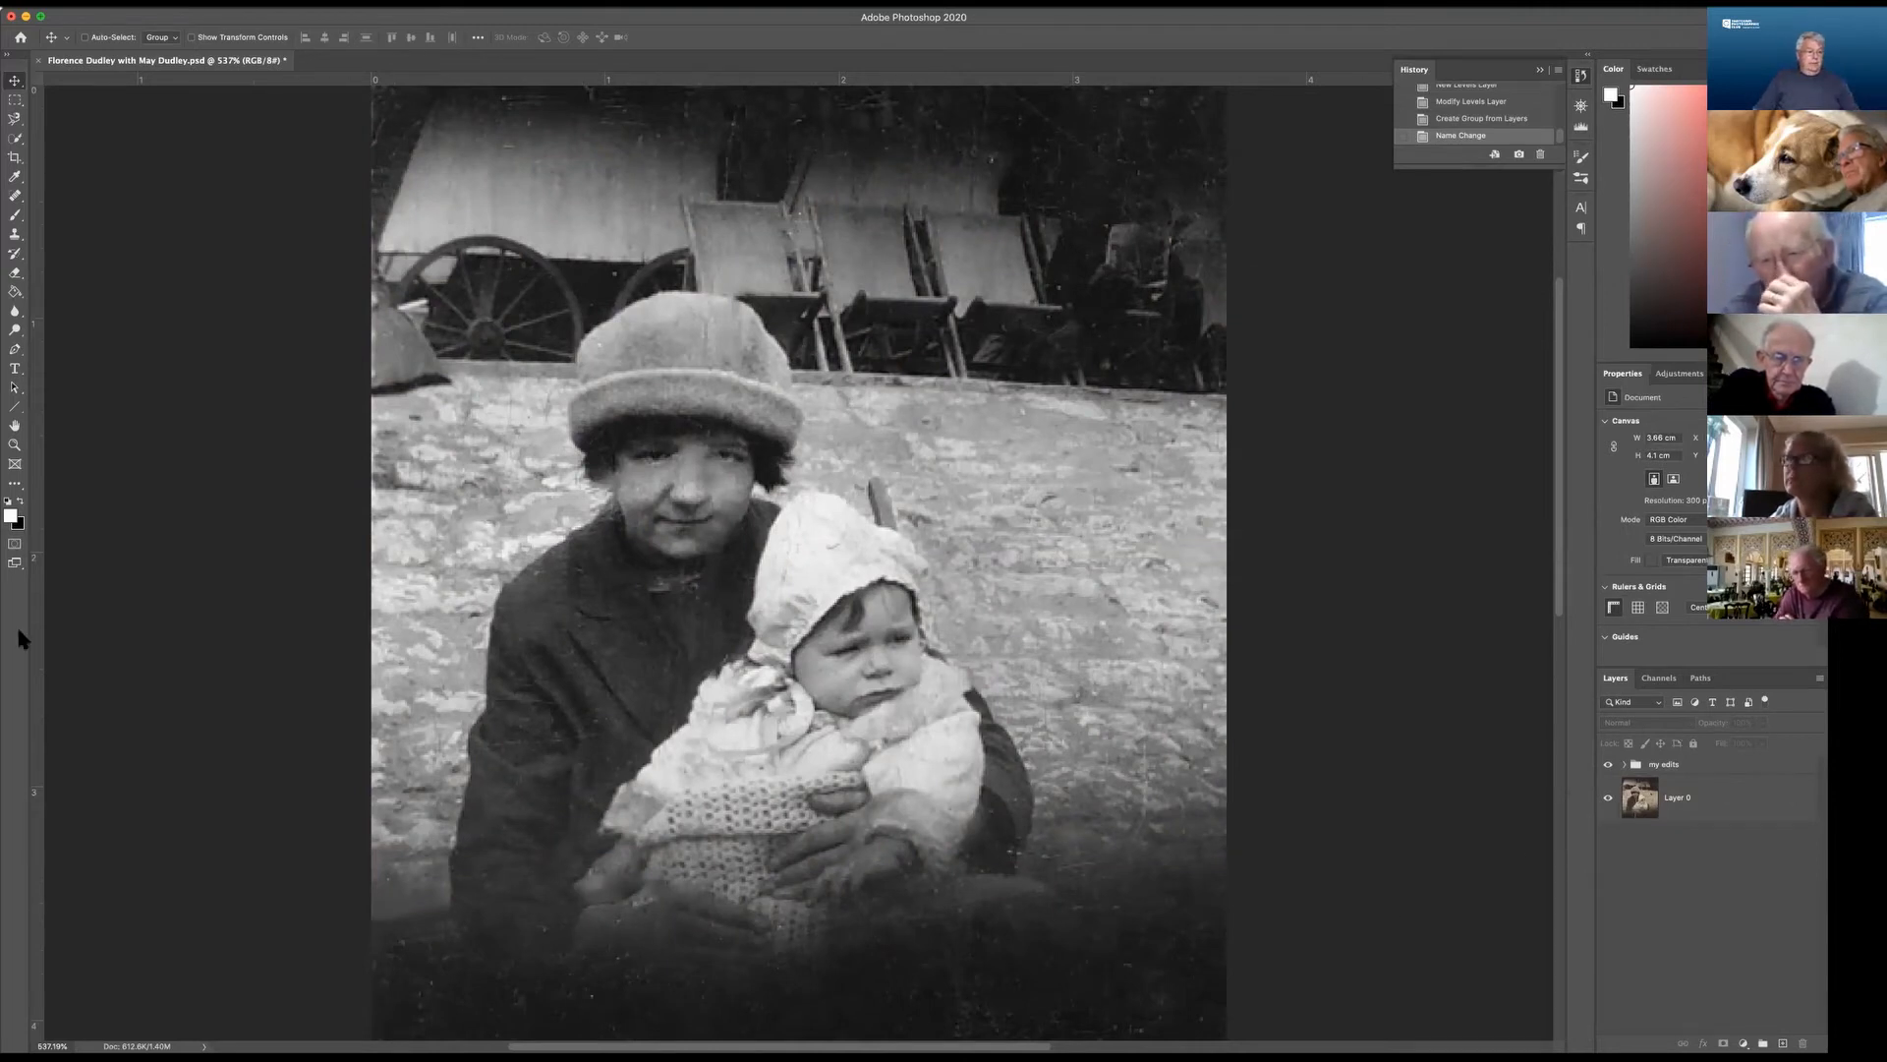
pyautogui.click(175, 626)
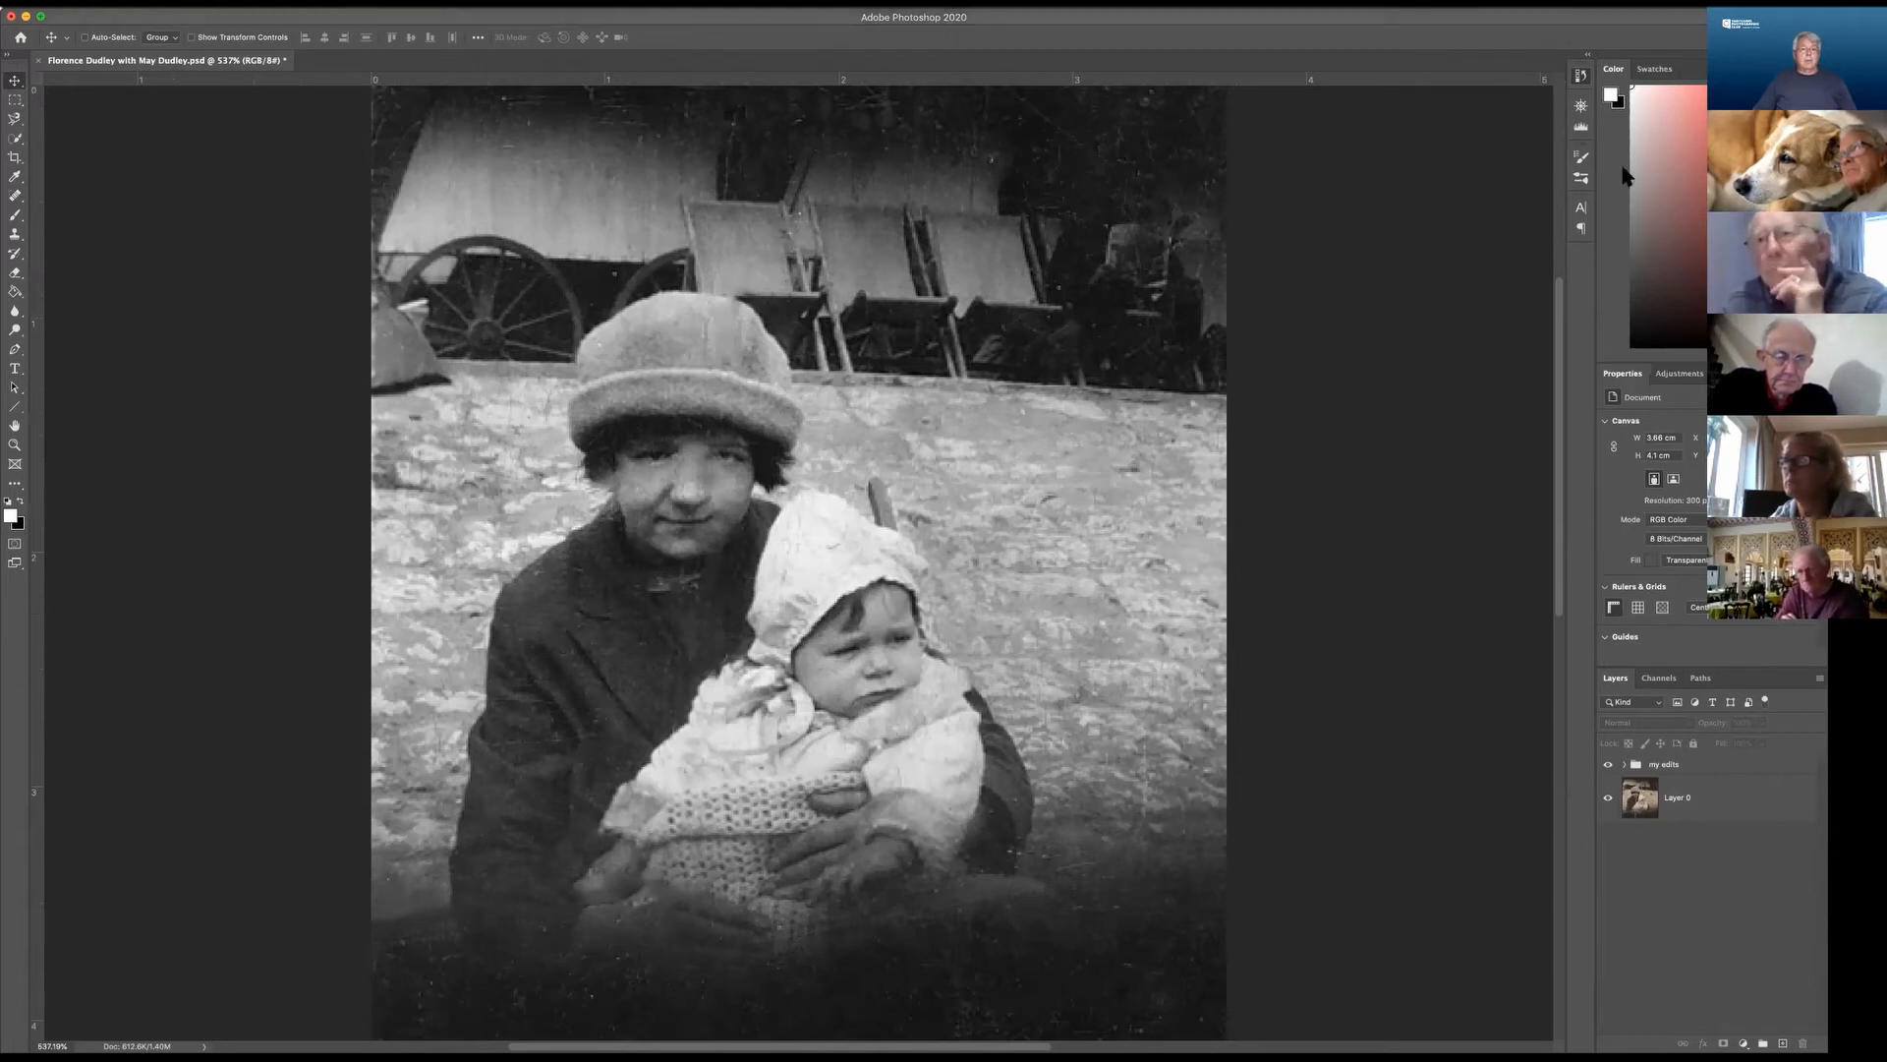
pyautogui.click(1281, 17)
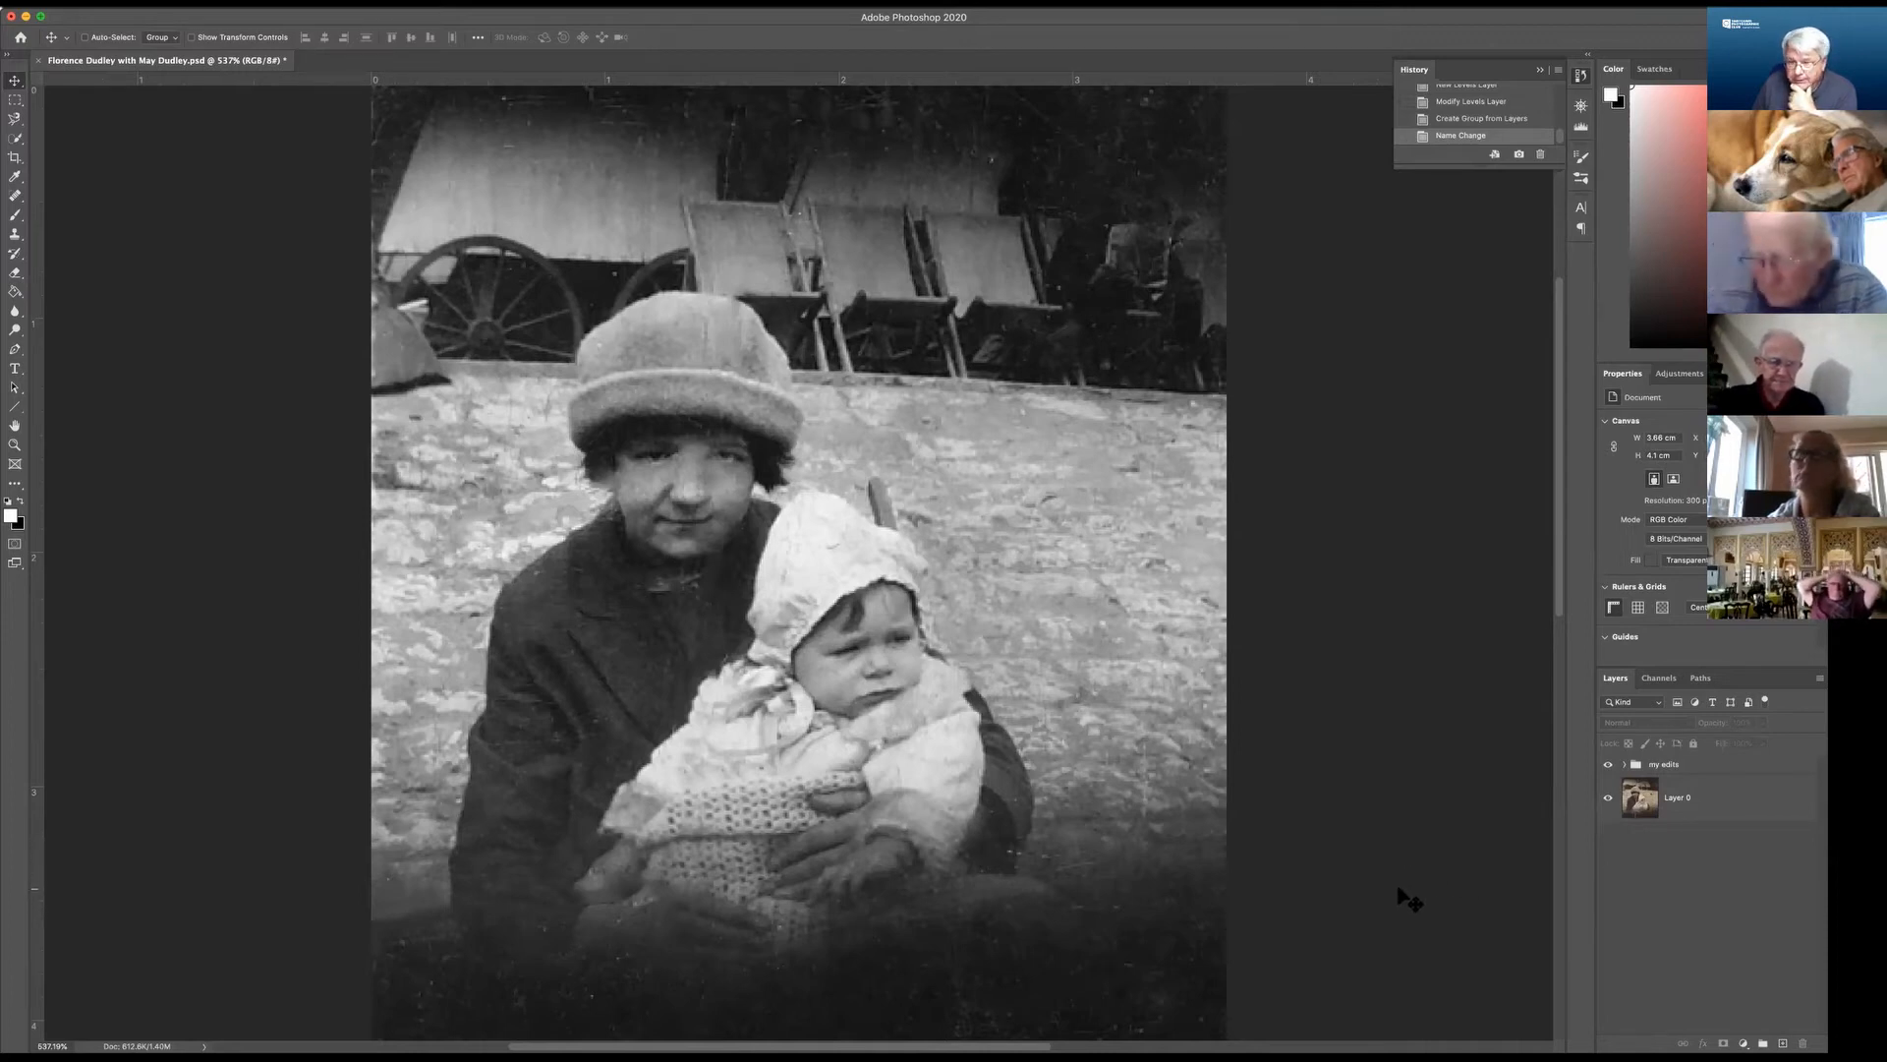
# Add a Solid Color fill layer above the "my edits" group using the skin tone ffe2c6.
pyautogui.click(1719, 769)
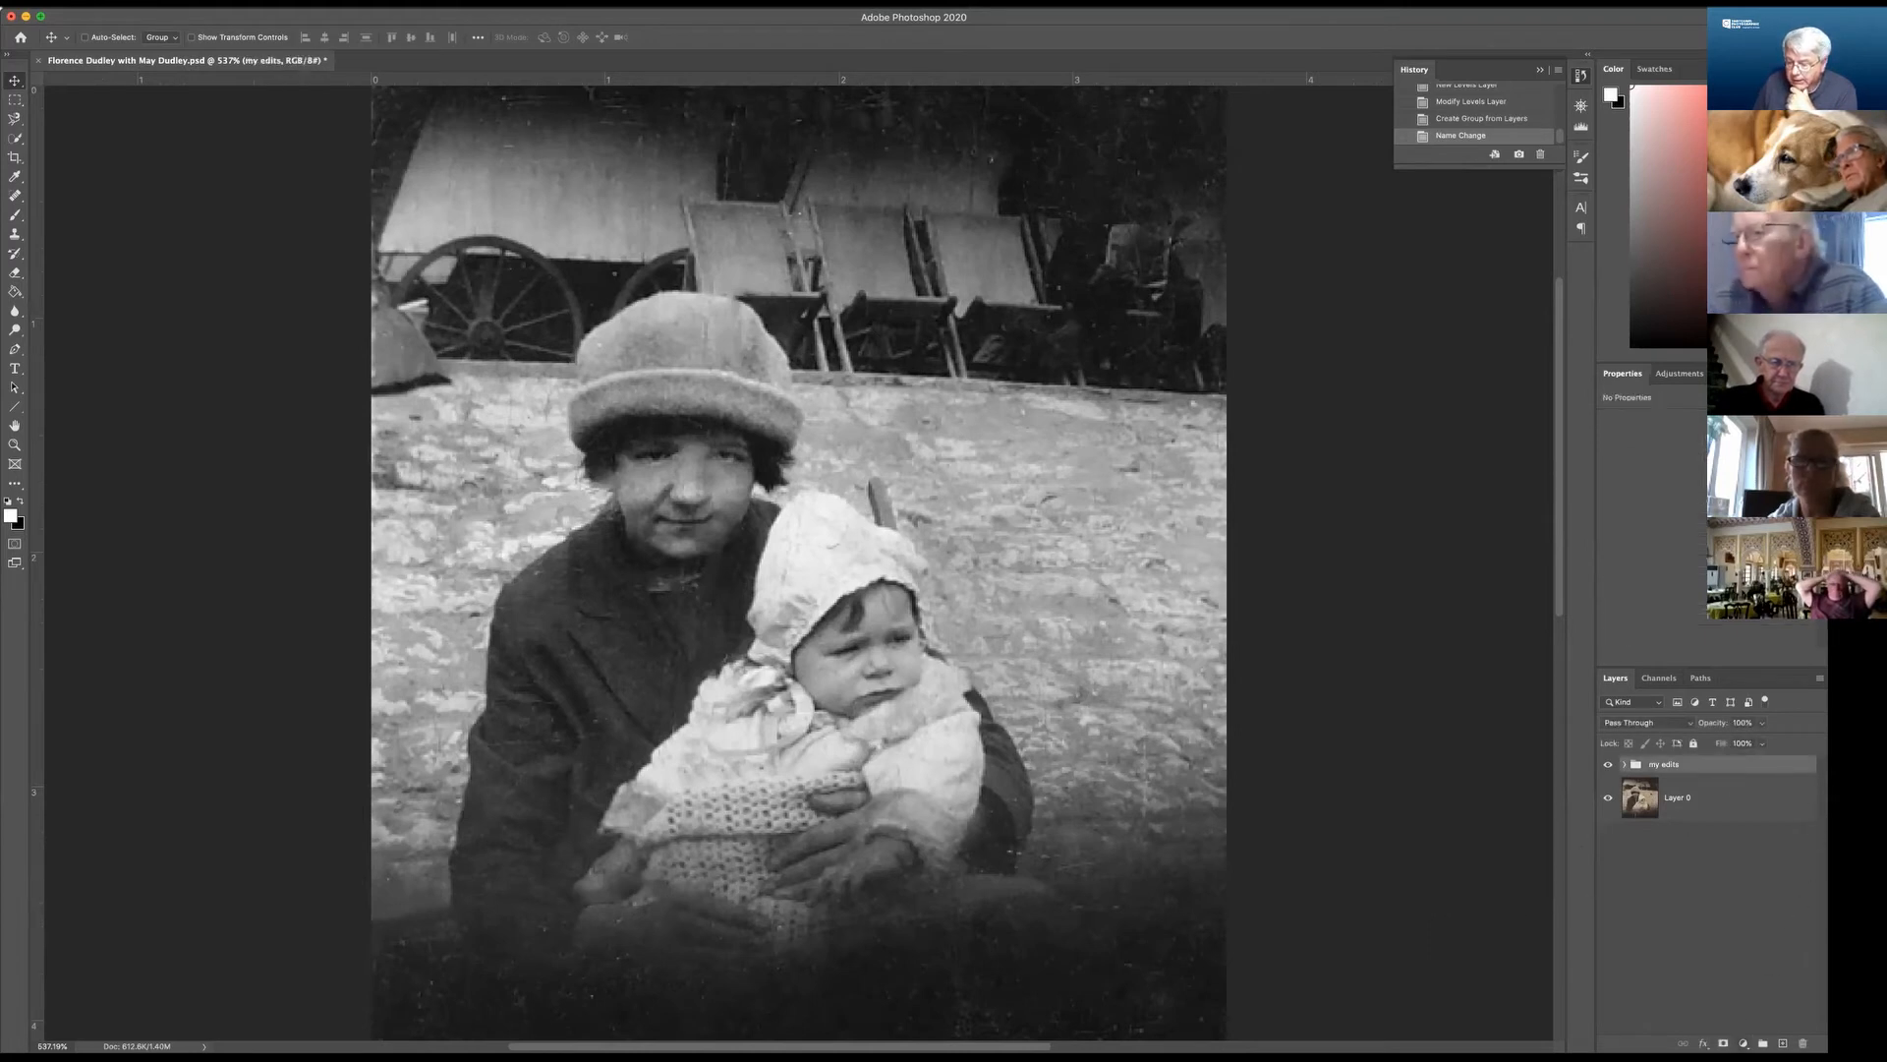
pyautogui.click(1743, 1043)
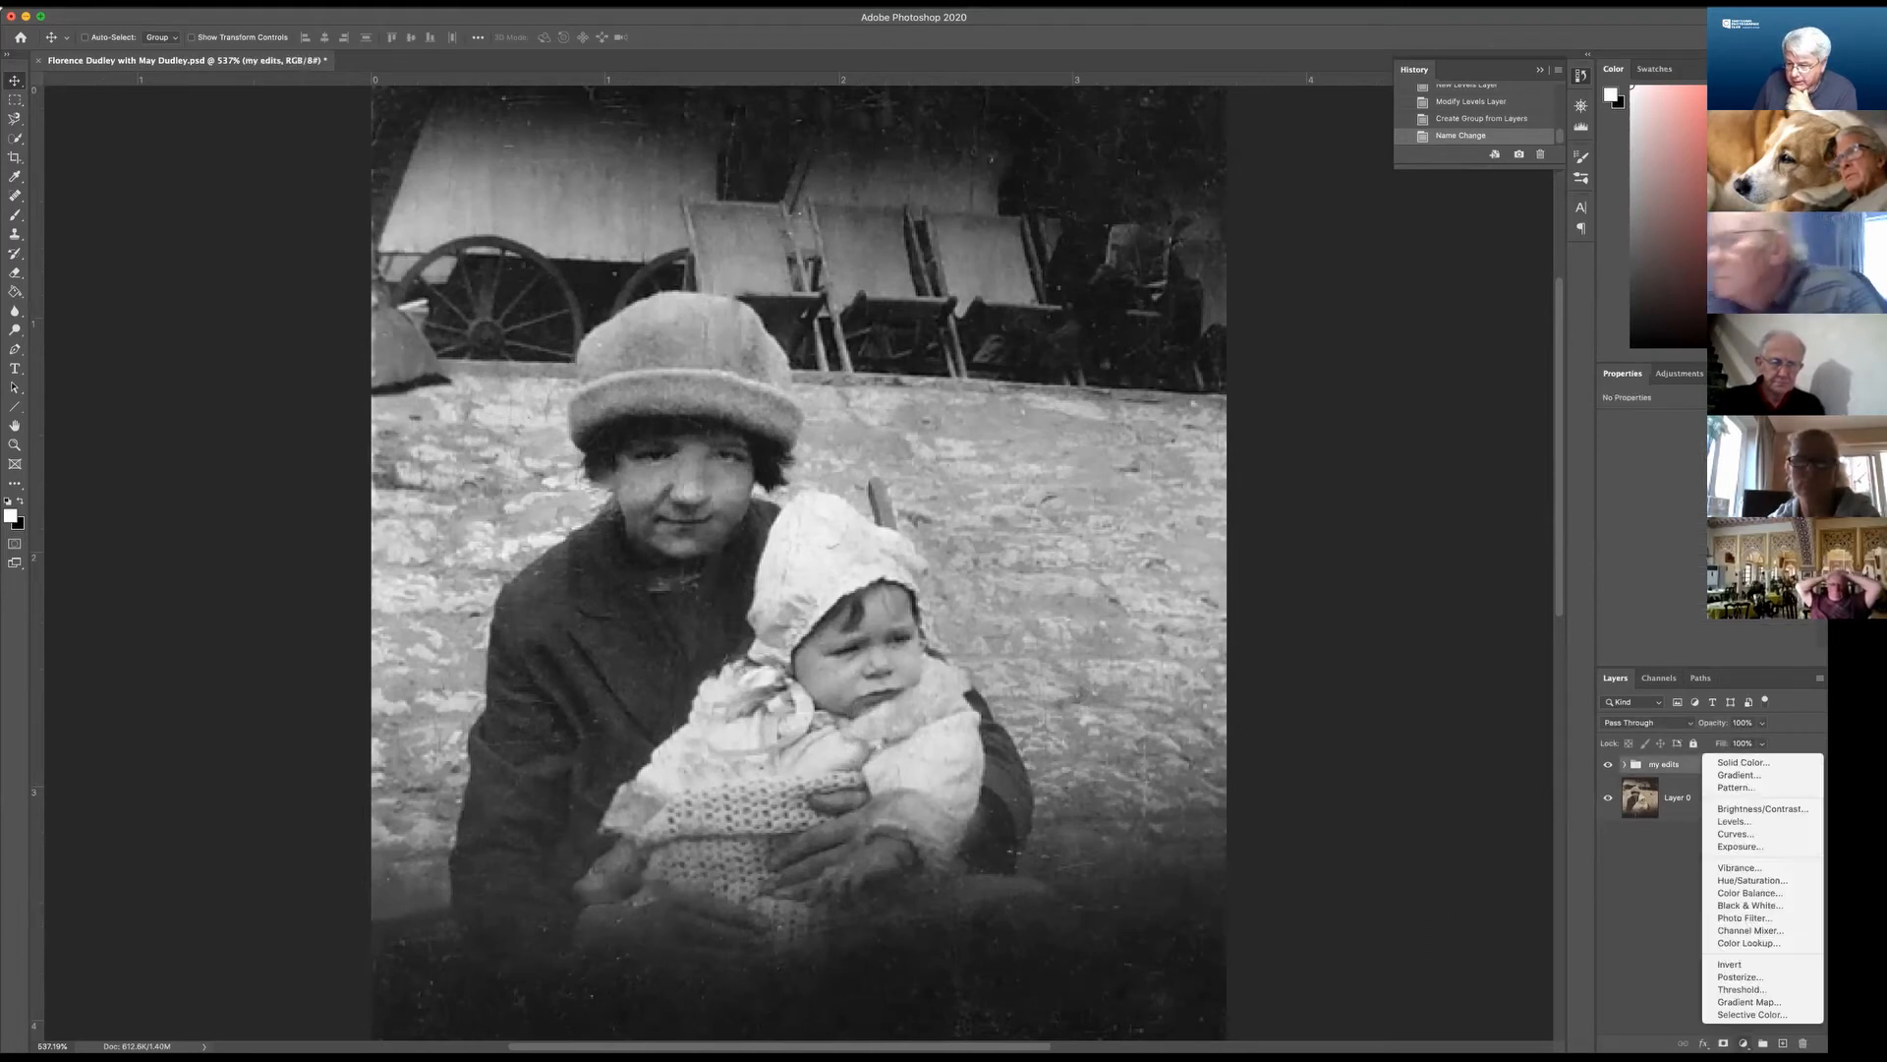
pyautogui.click(1742, 763)
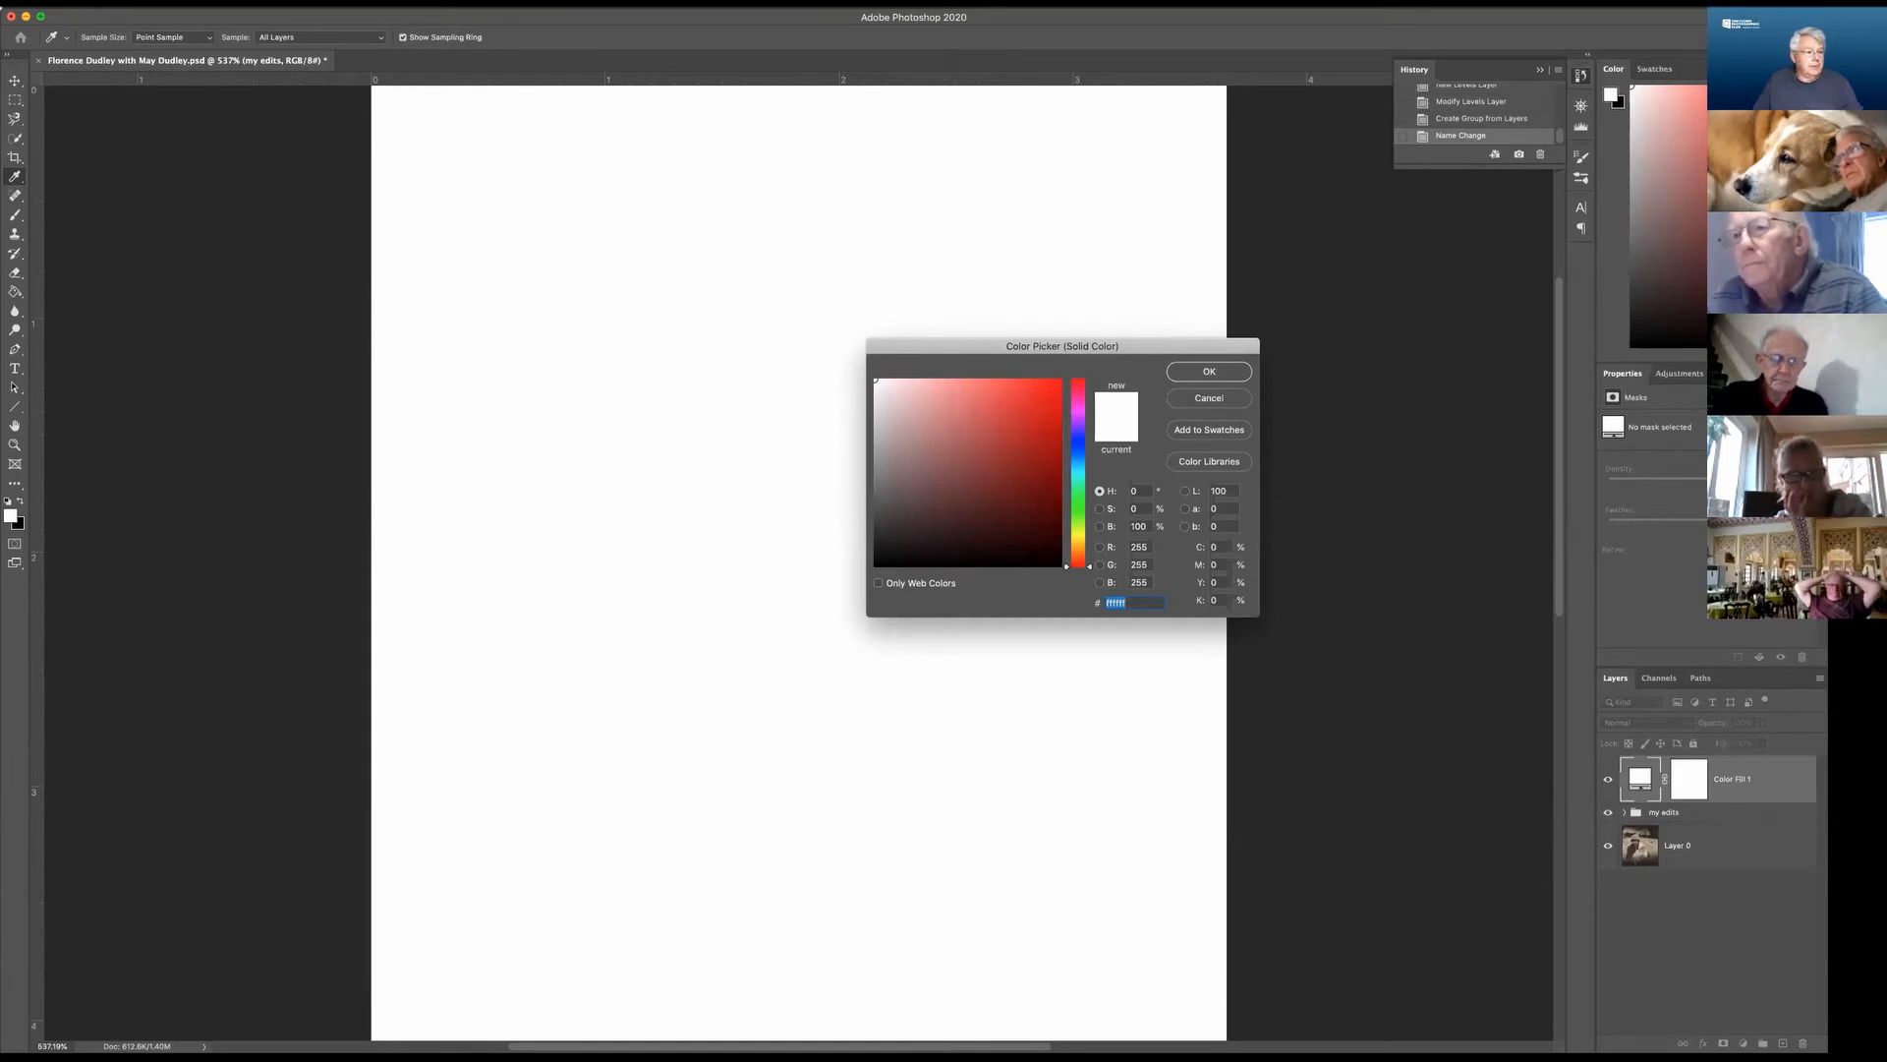
pyautogui.press('Return')
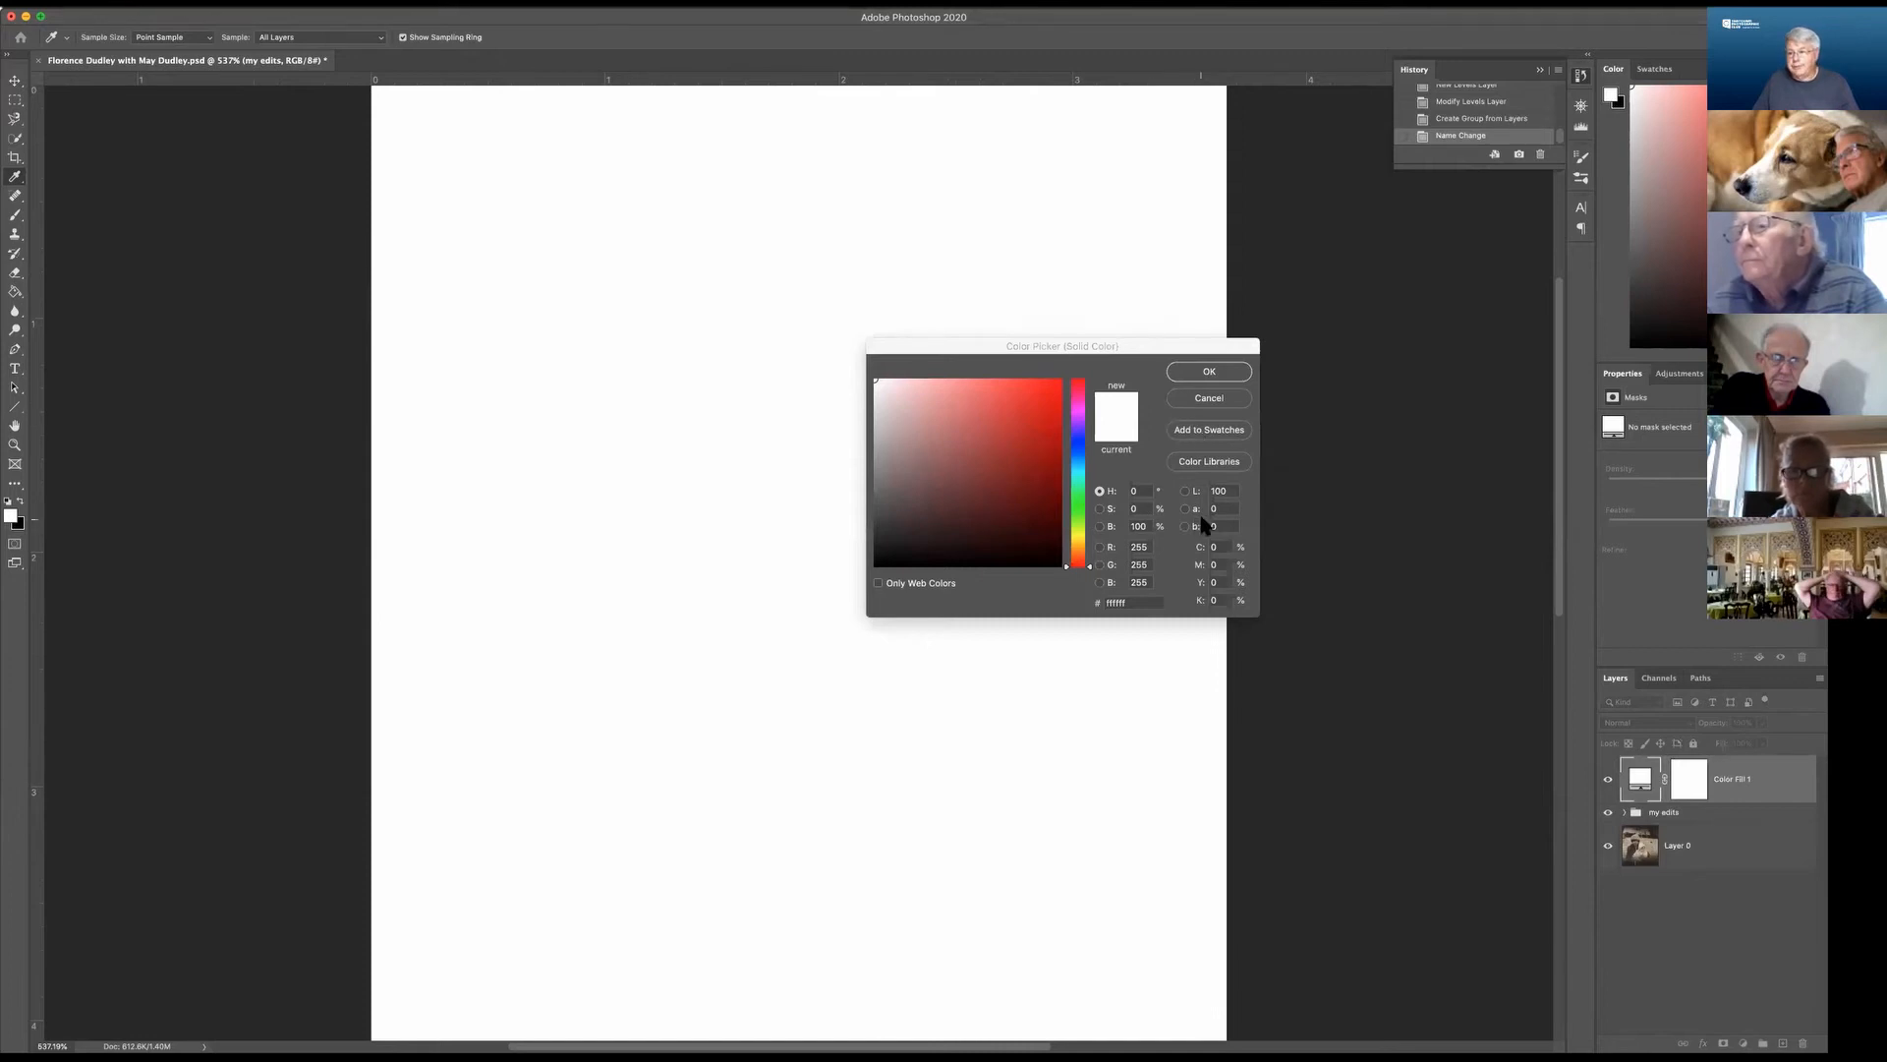
pyautogui.click(1120, 602)
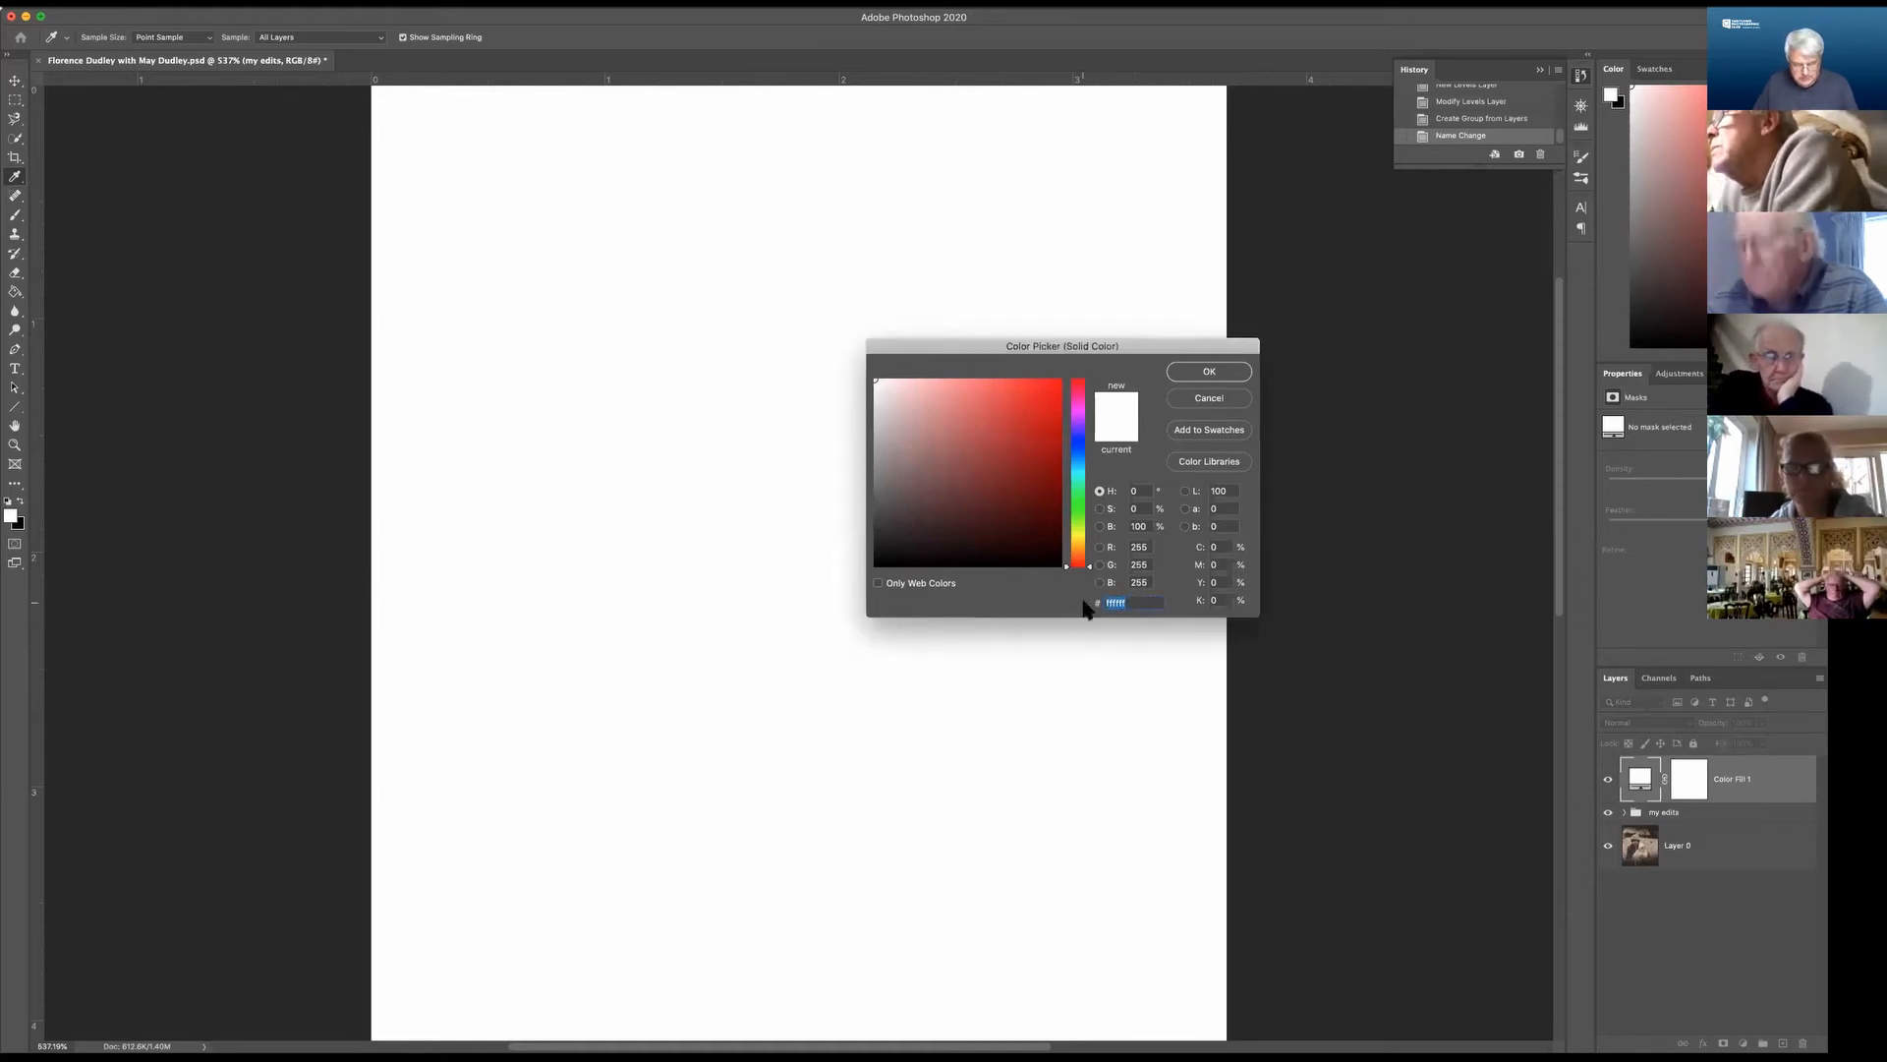
pyautogui.write('ffe2c6')
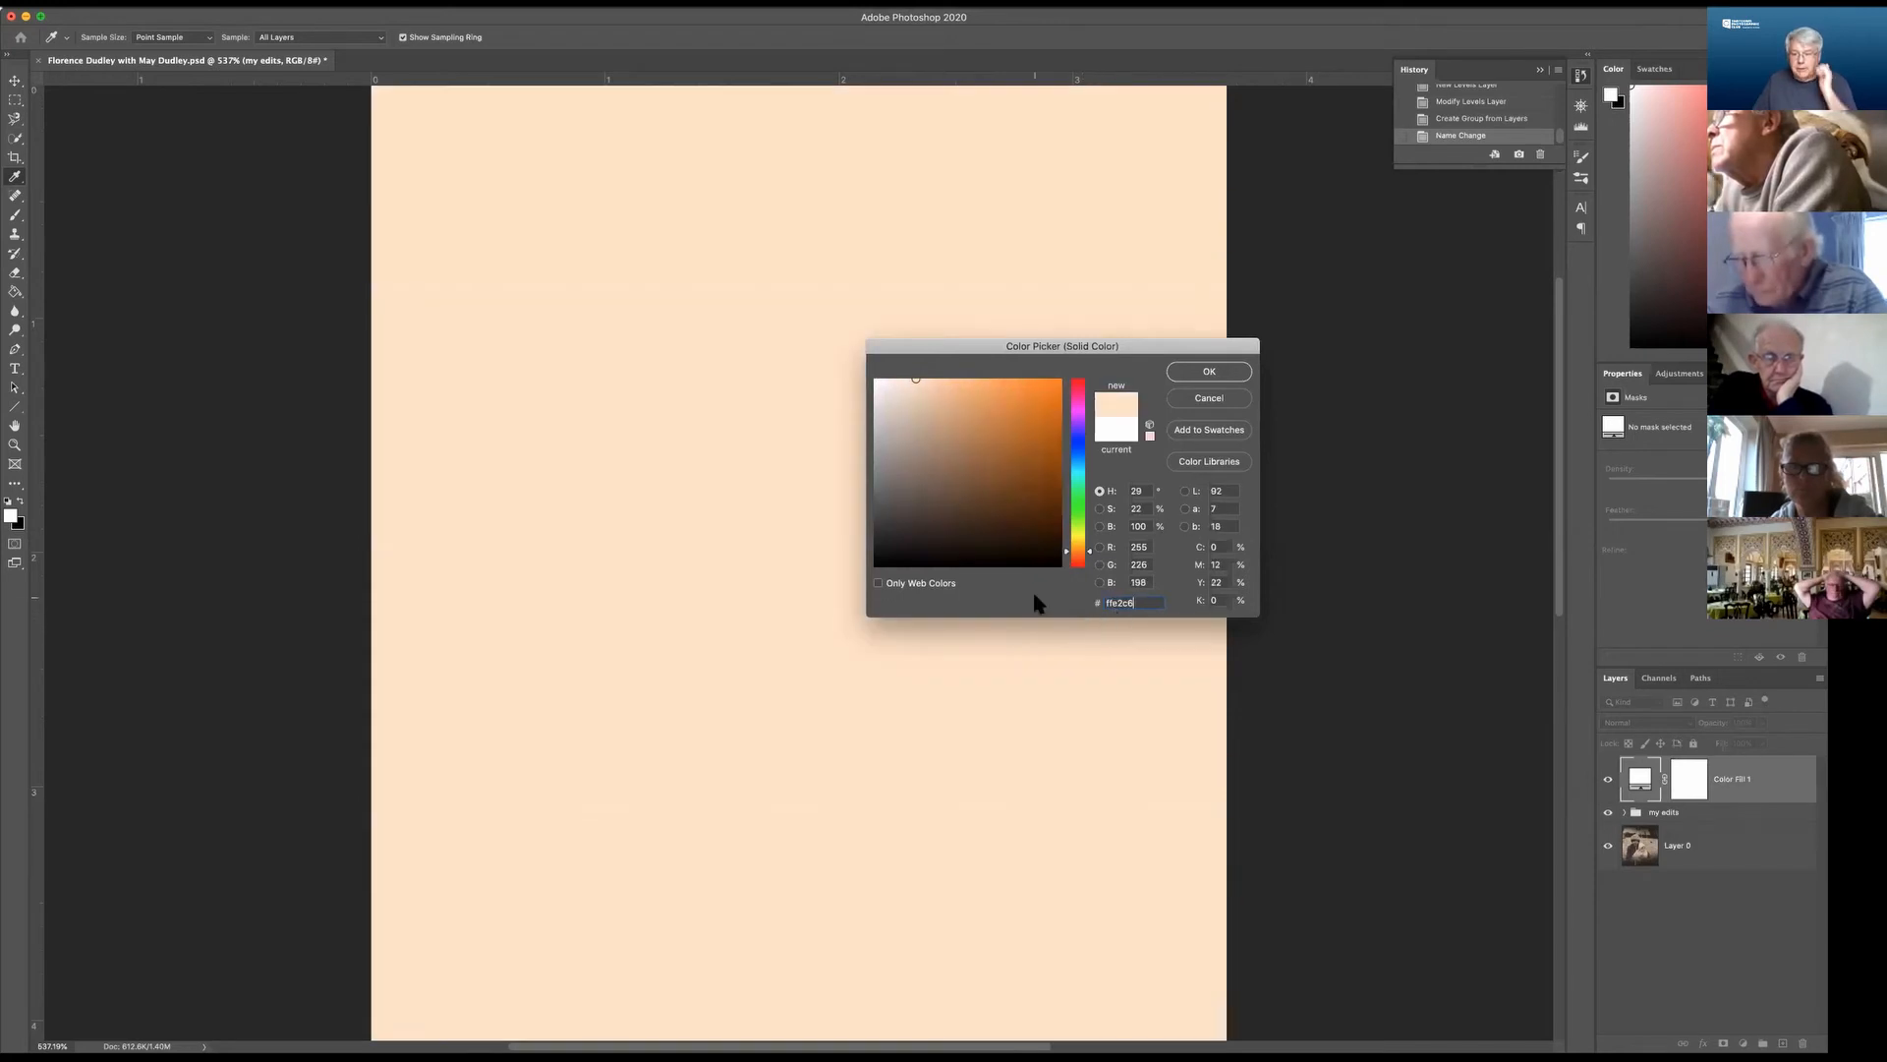
pyautogui.click(1209, 371)
pyautogui.press('v')
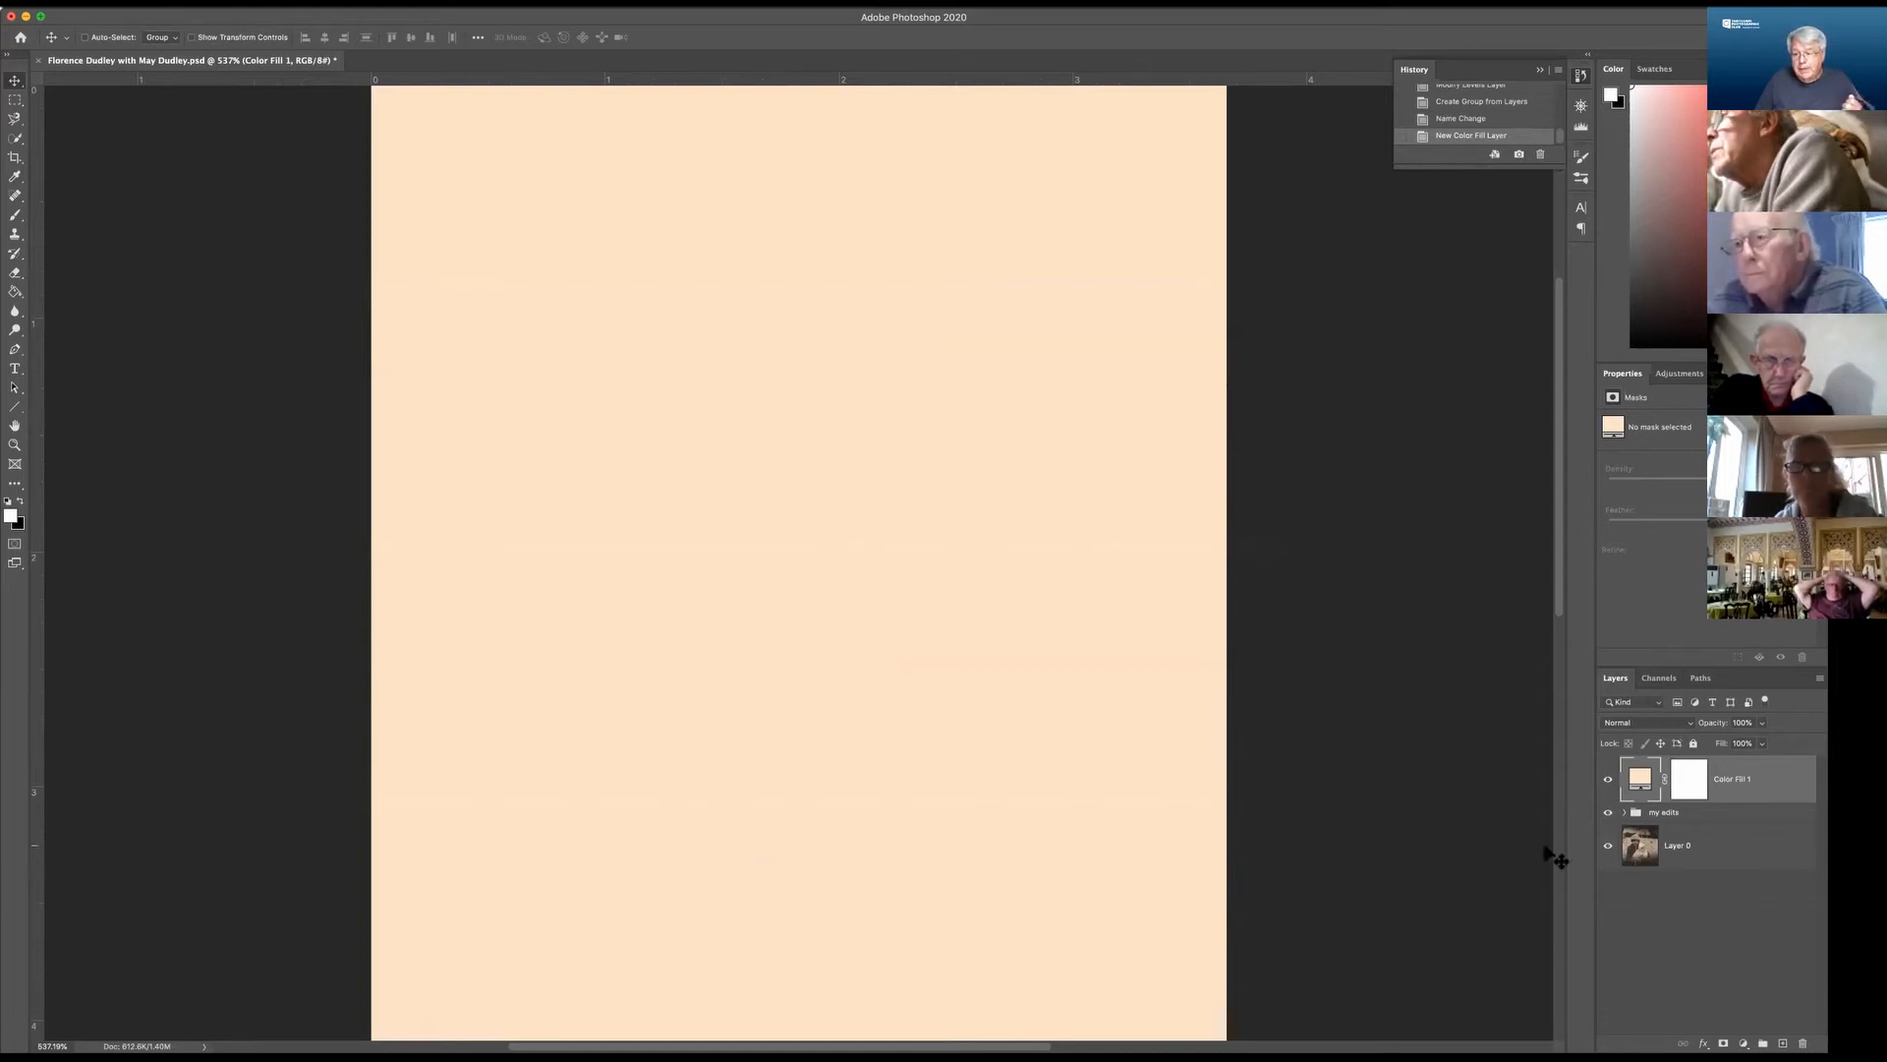
# Fill the Color Fill 1 layer mask with black using the Paint Bucket to hide the skin colour.
pyautogui.click(1692, 784)
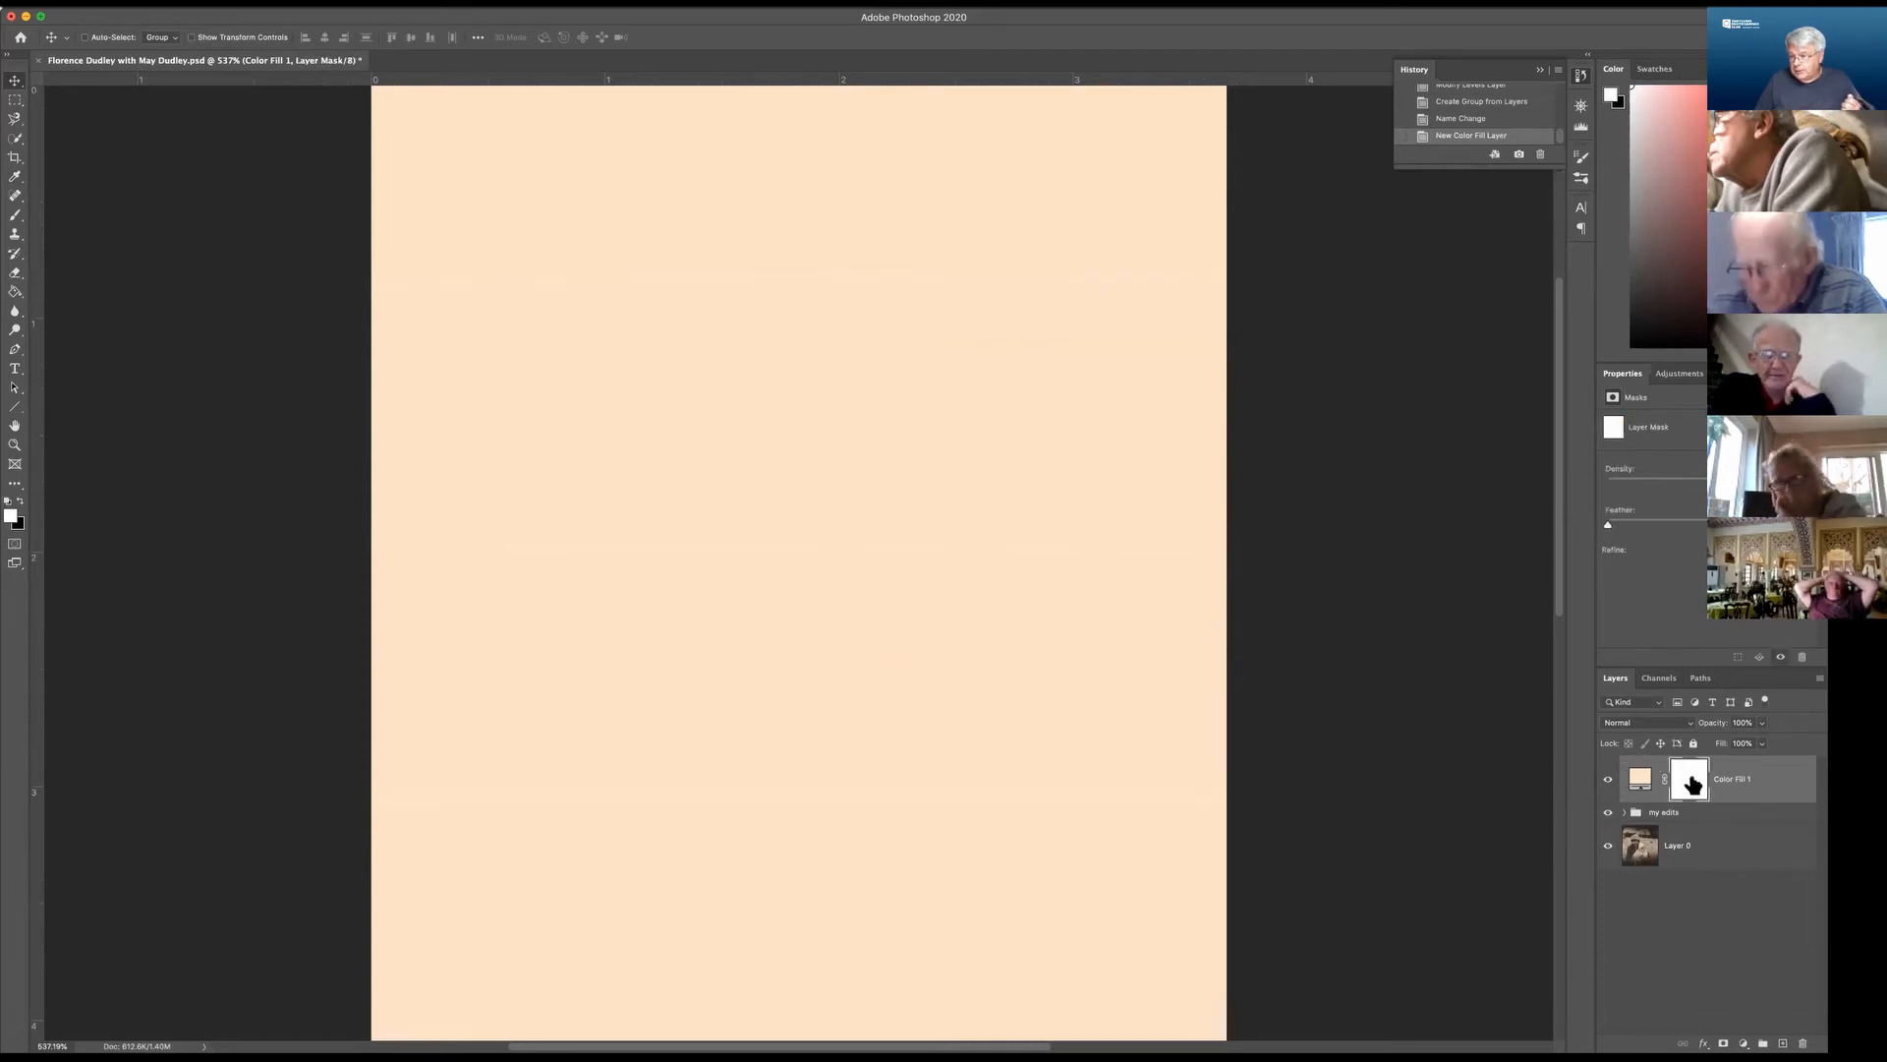
pyautogui.click(19, 501)
pyautogui.click(15, 292)
pyautogui.click(556, 432)
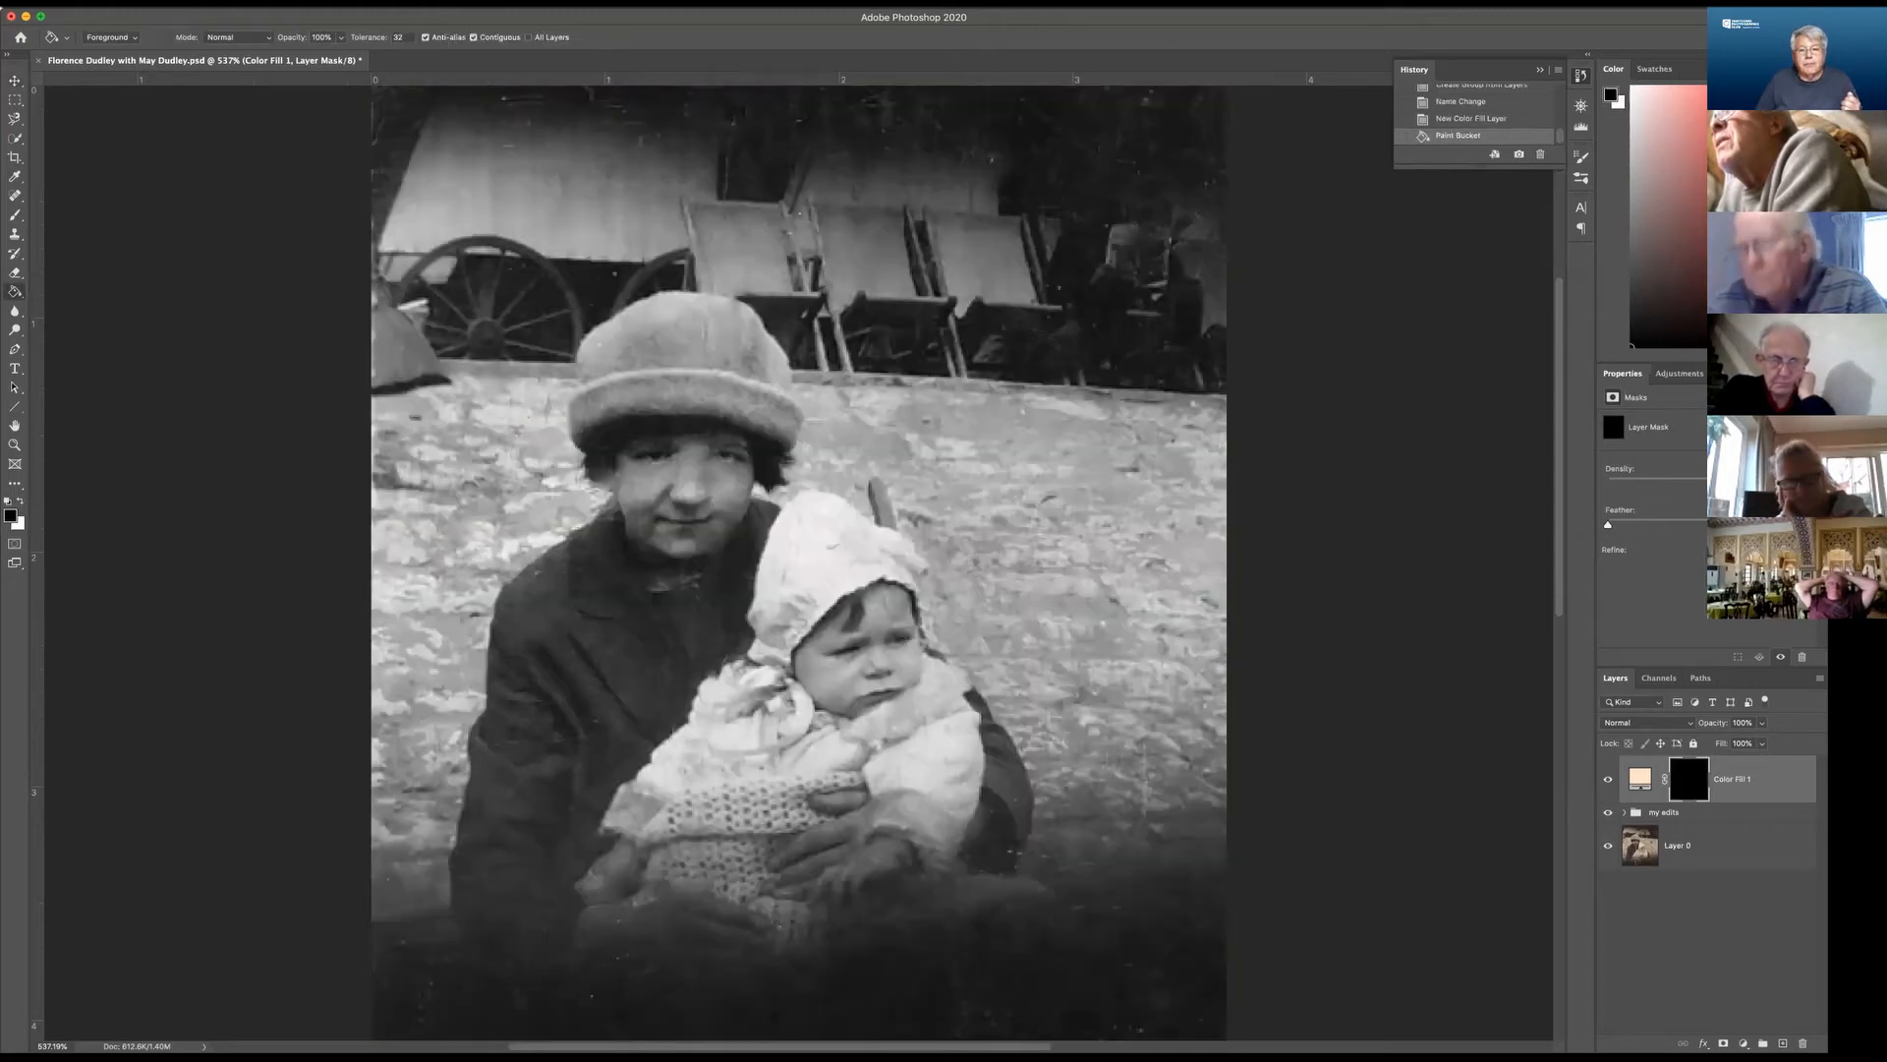
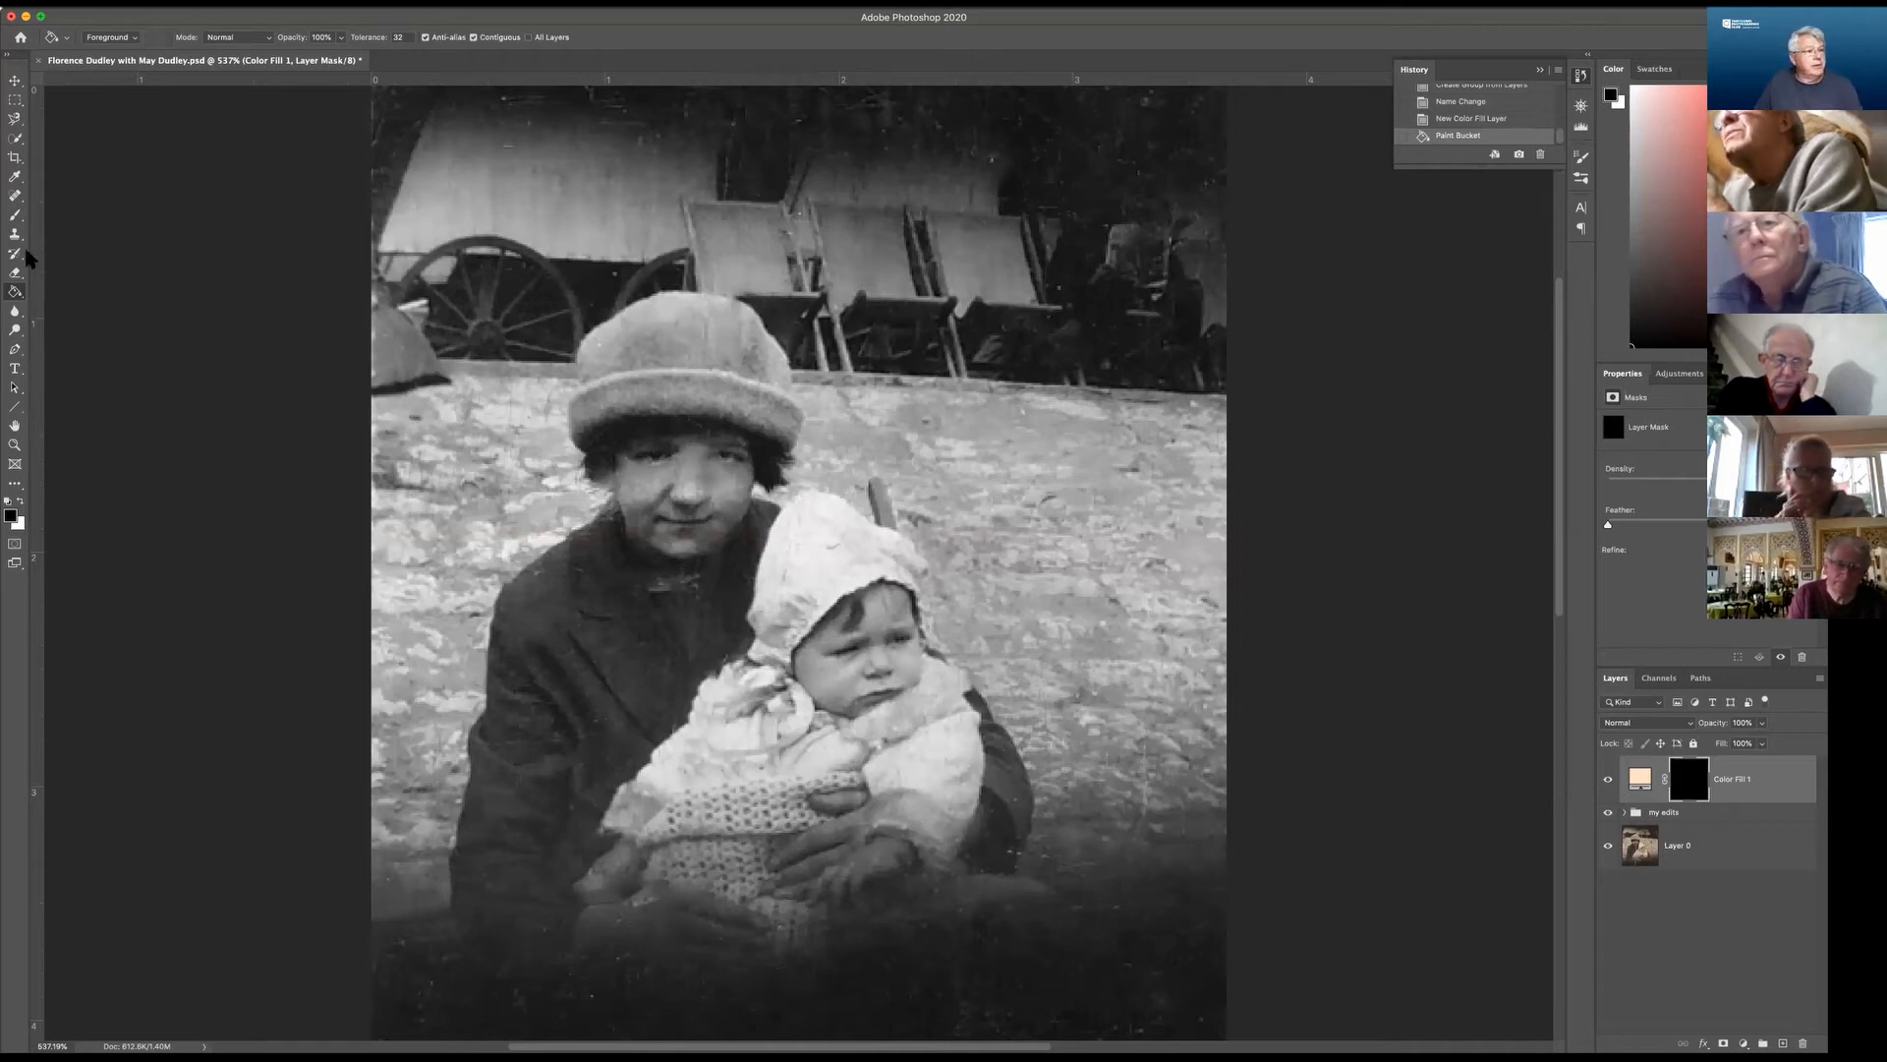
# Set up a small white brush for painting the mask and change the Color Fill 1 layer's blending mode to Color.
pyautogui.click(15, 215)
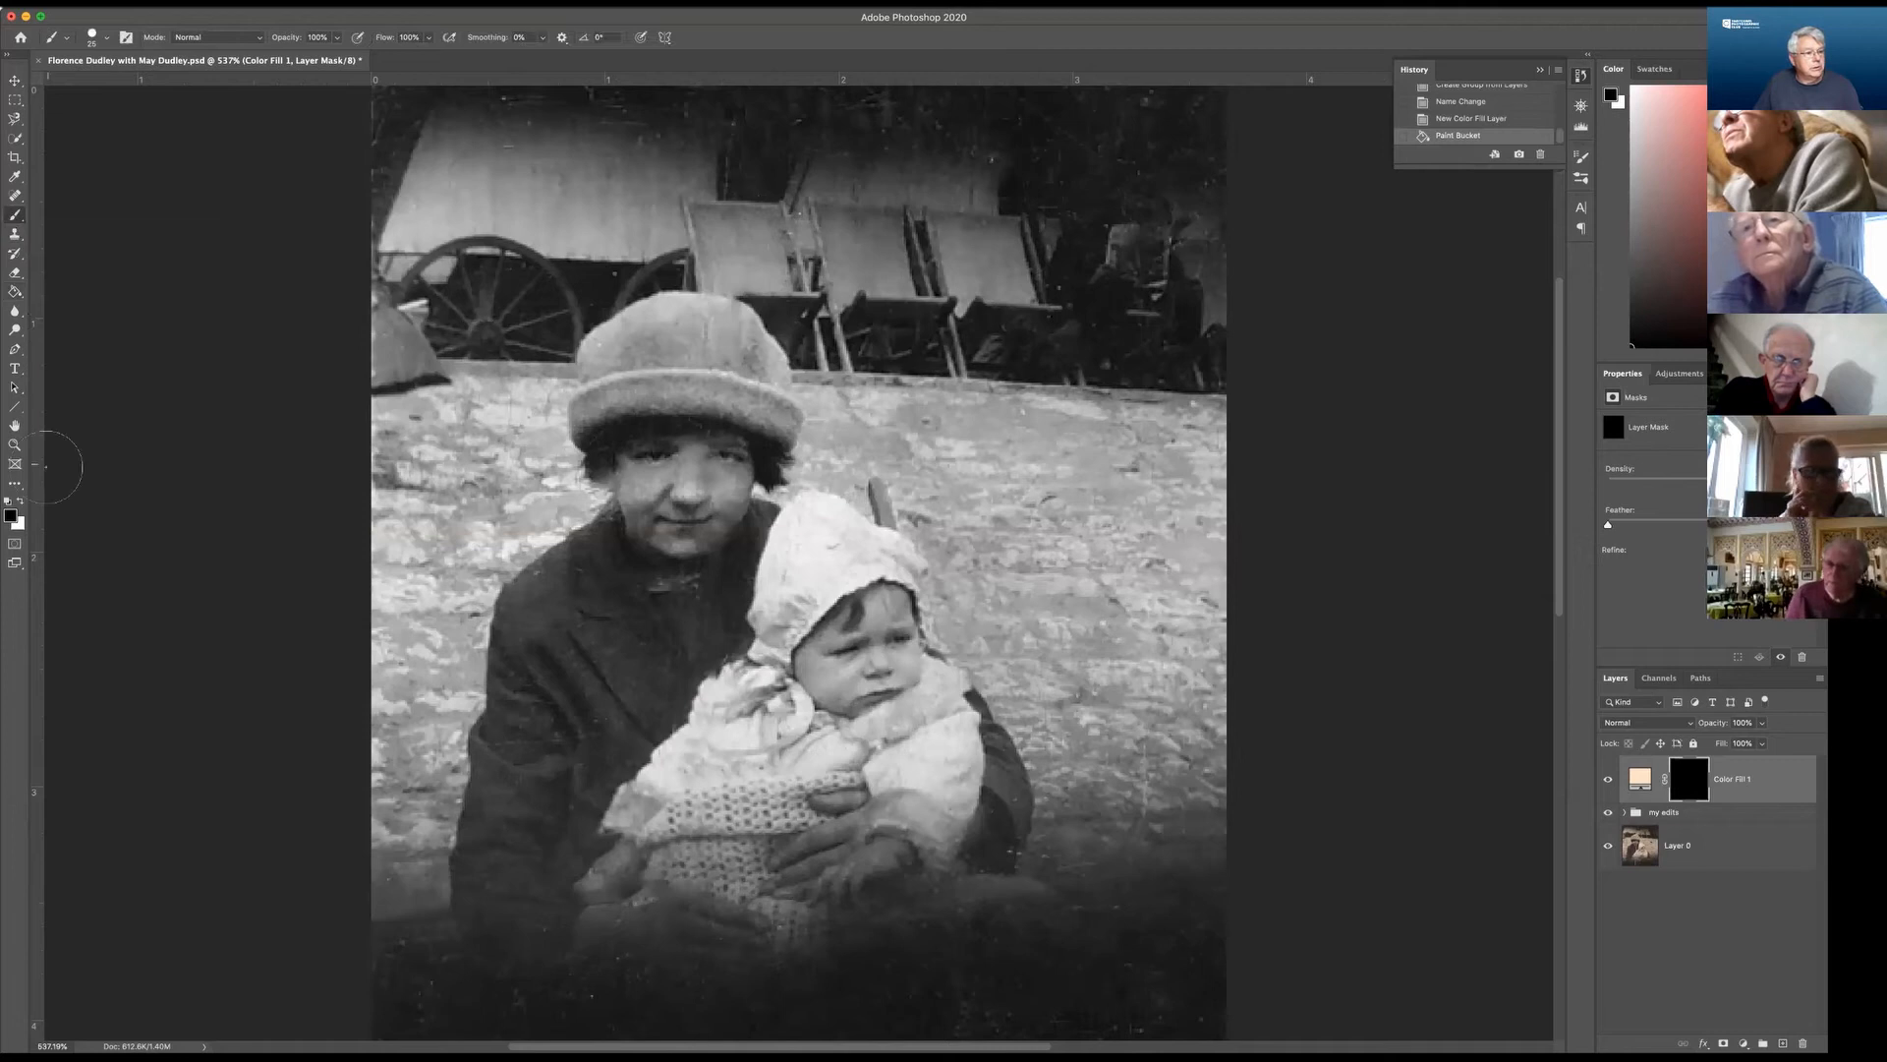
pyautogui.click(20, 502)
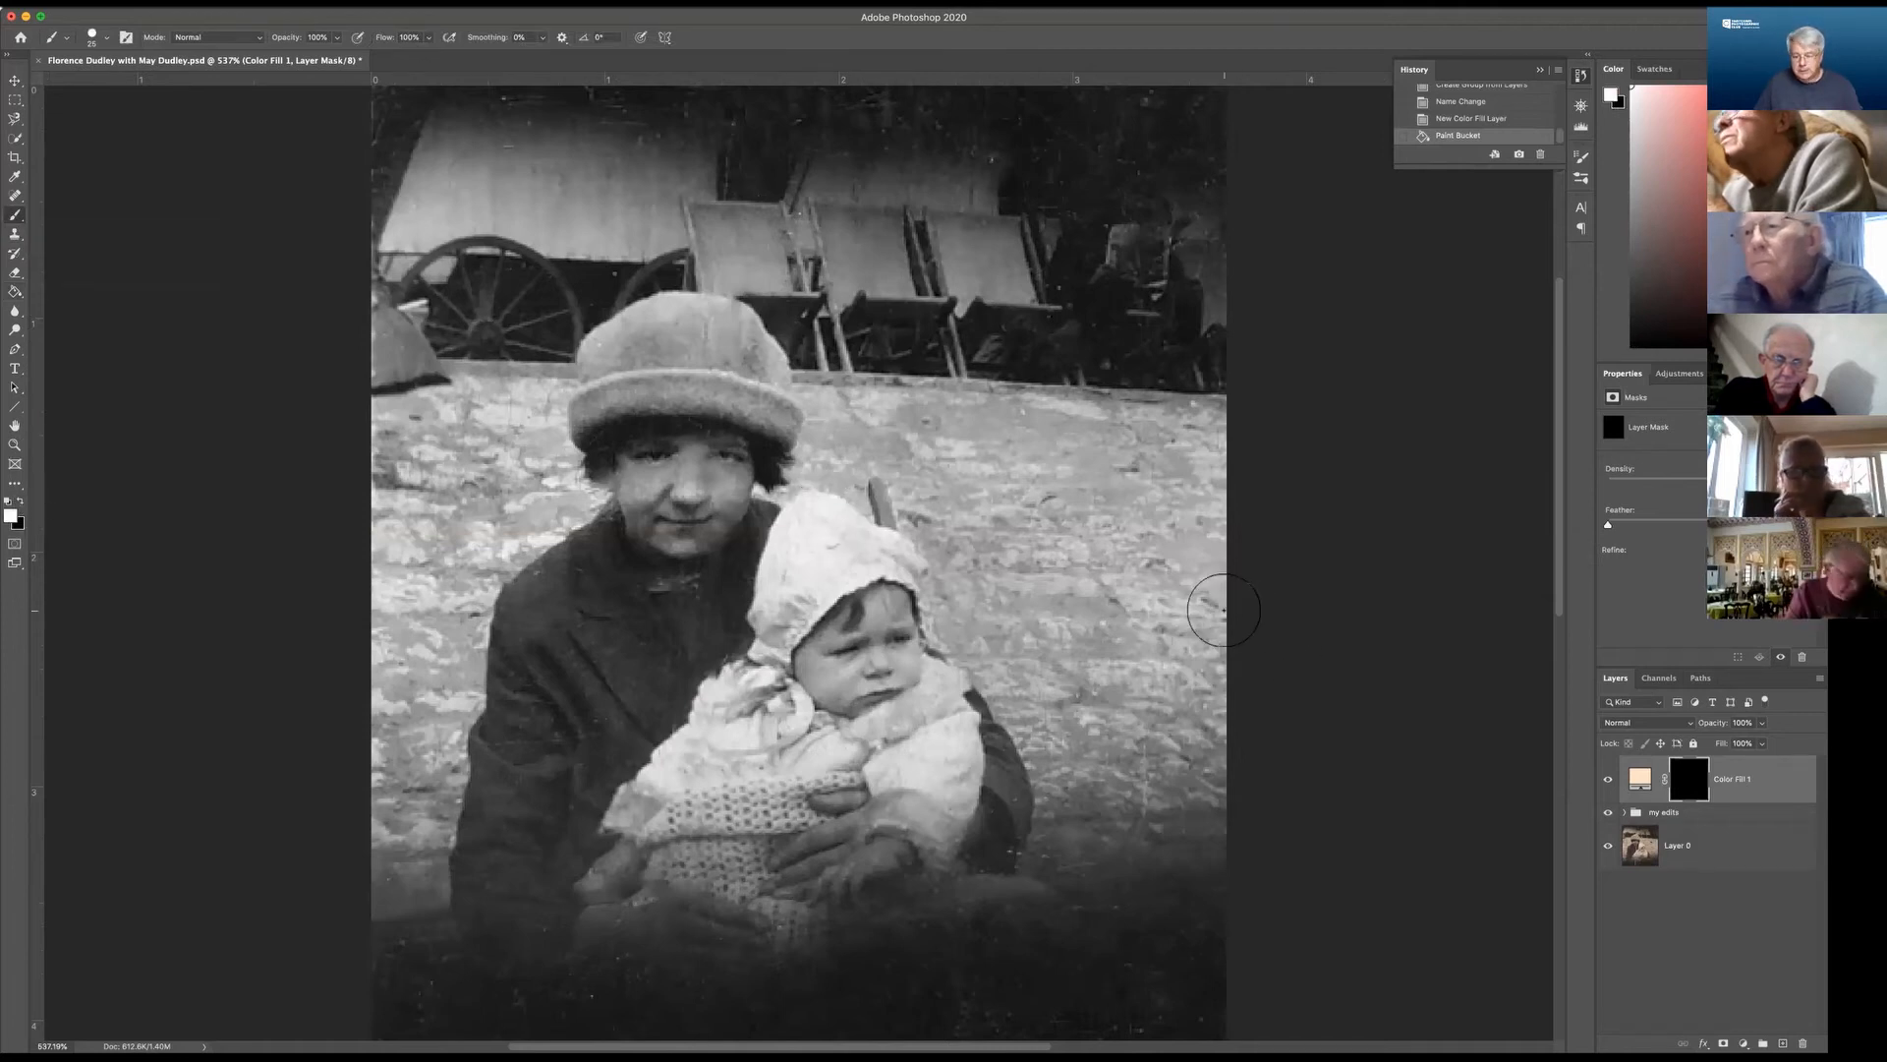
pyautogui.press('[')
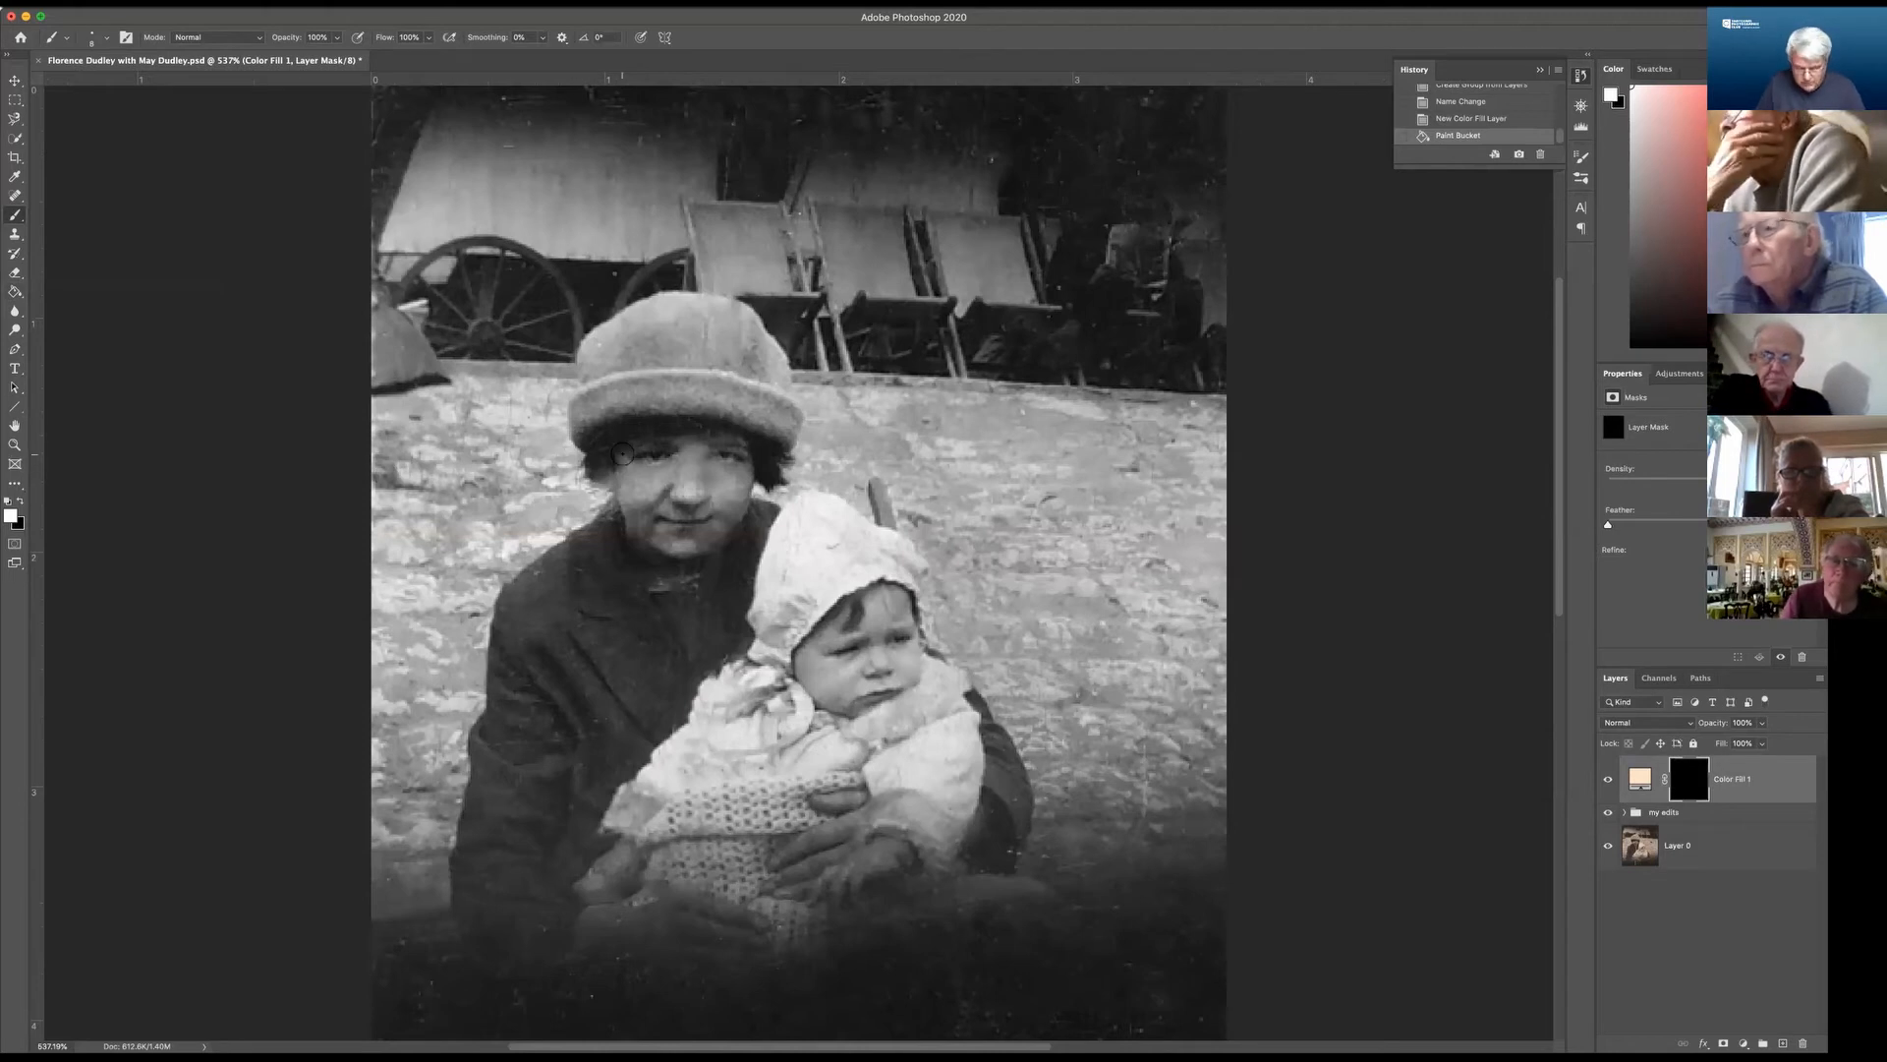
pyautogui.scroll(5, 622, 455)
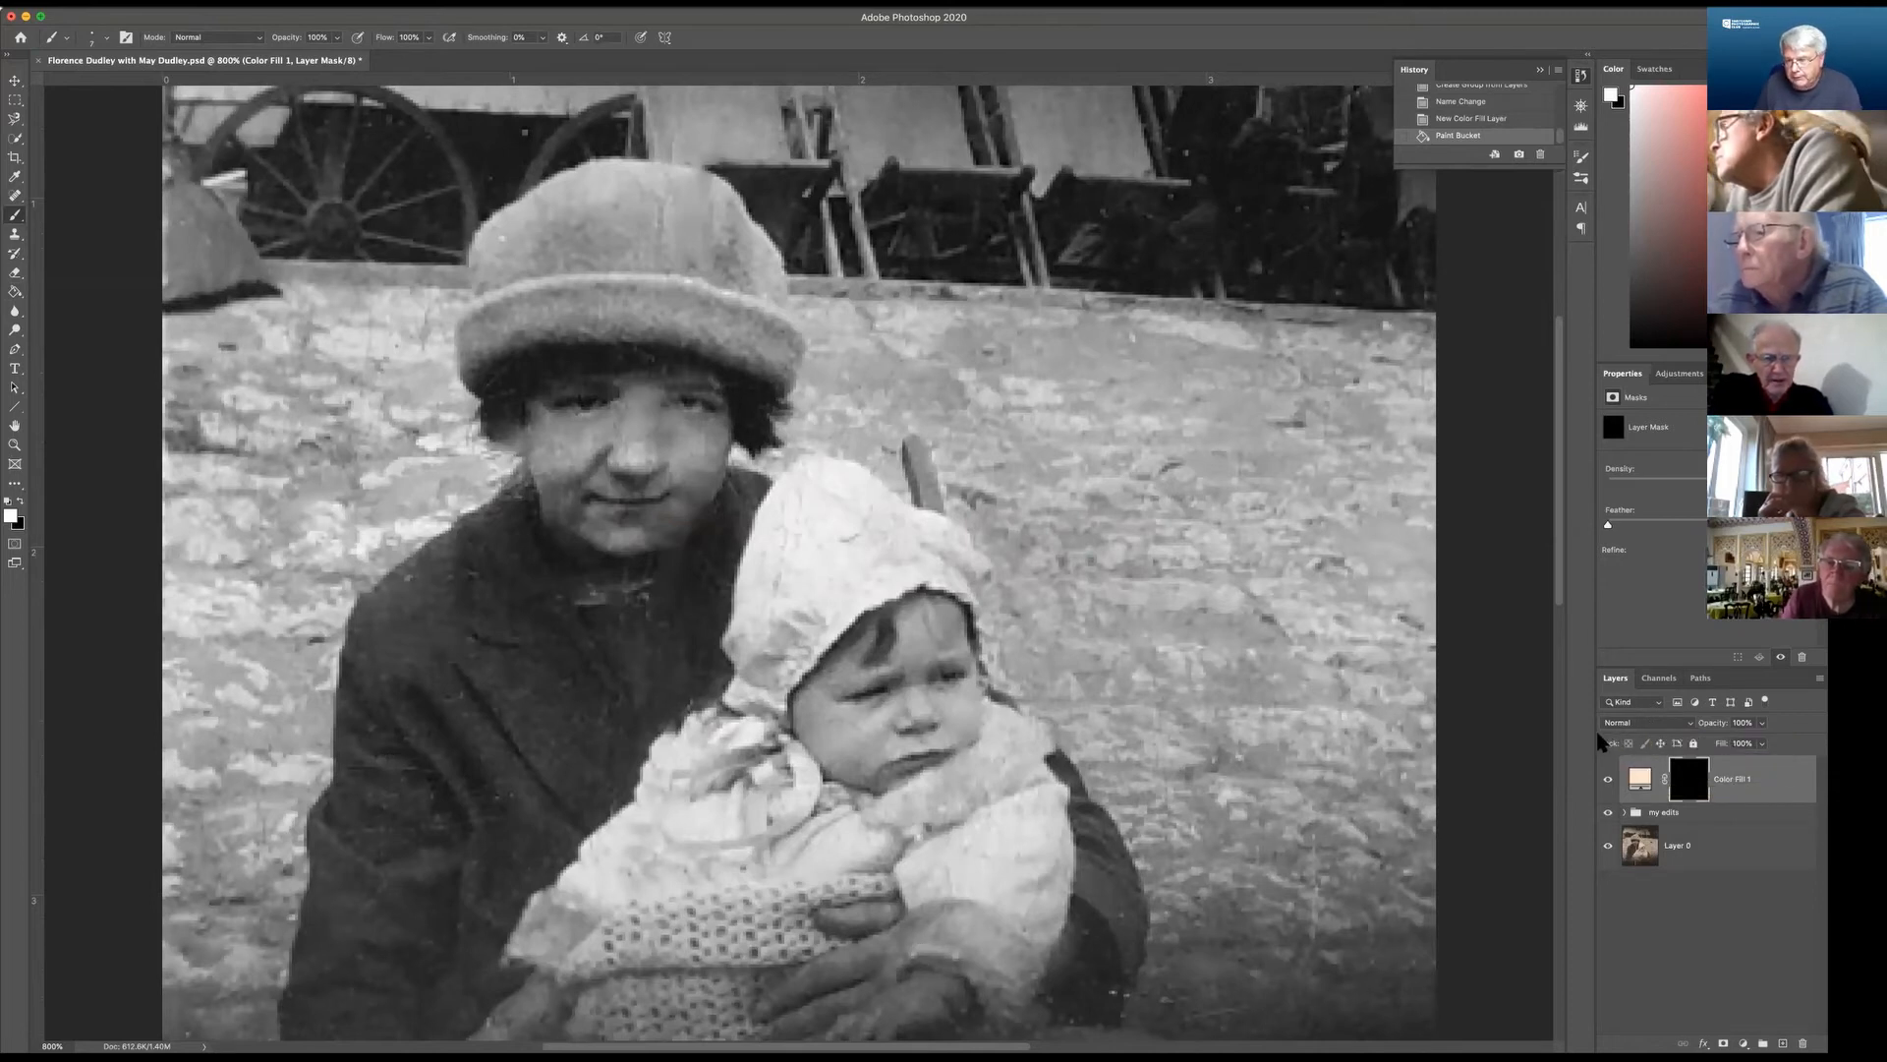
pyautogui.click(1687, 723)
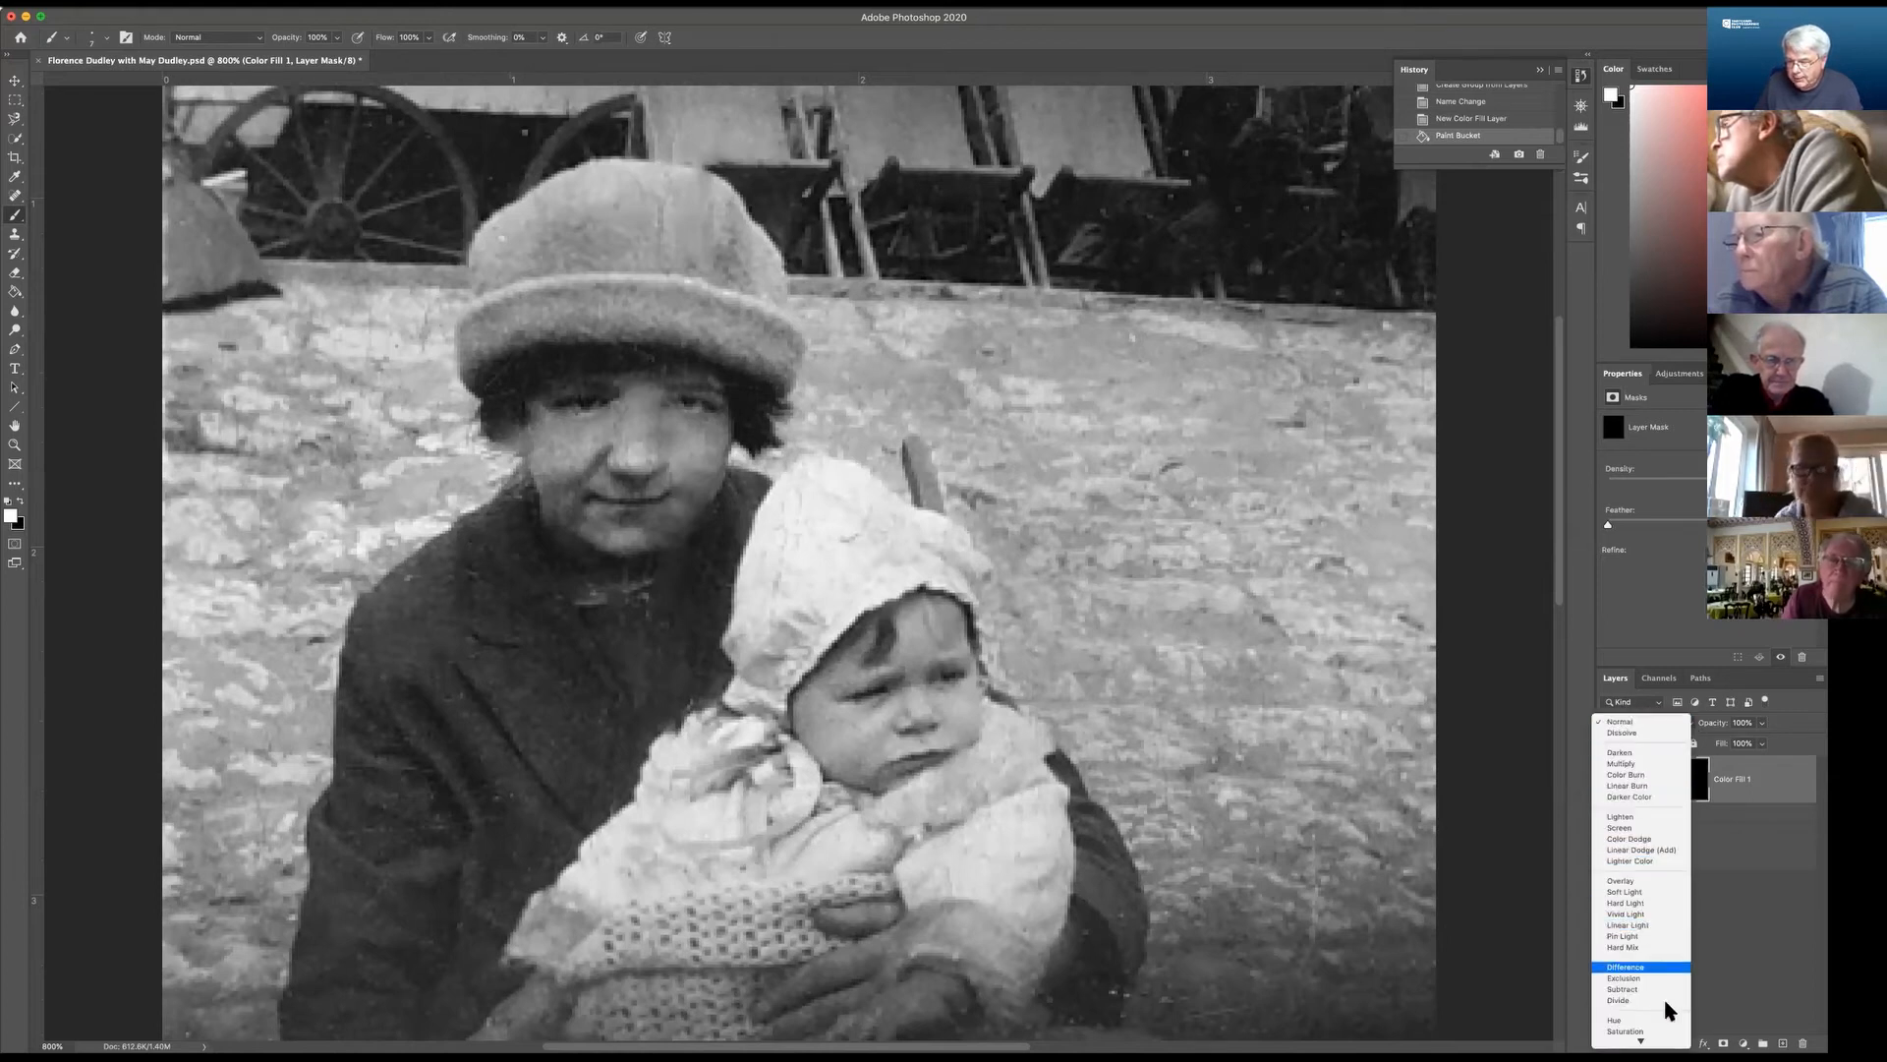
pyautogui.click(1617, 1031)
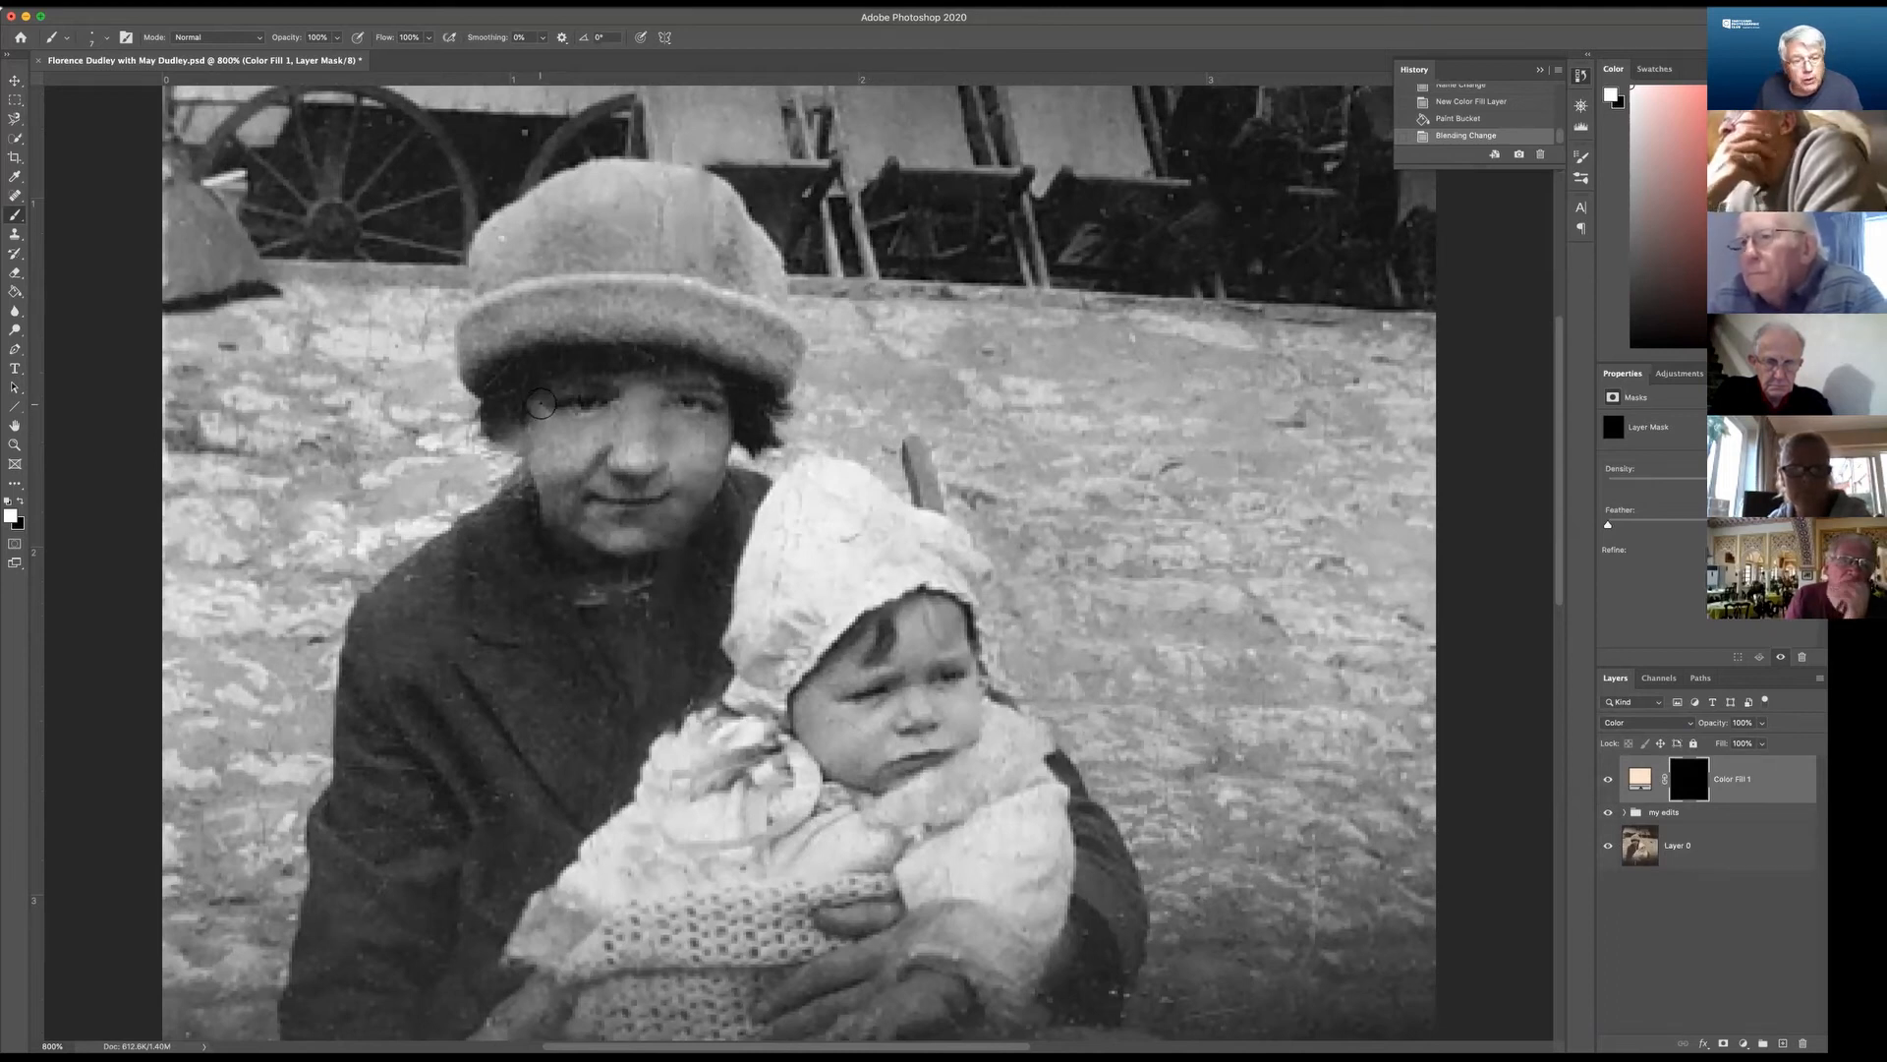
# Paint white on the Color Fill 1 mask over the woman's whole face, including the eyes, to reveal the skin tone.
pyautogui.moveTo(541, 409)
pyautogui.mouseDown()
pyautogui.moveTo(556, 504)
pyautogui.moveTo(644, 539)
pyautogui.moveTo(693, 506)
pyautogui.moveTo(717, 448)
pyautogui.moveTo(720, 407)
pyautogui.moveTo(679, 381)
pyautogui.mouseUp()
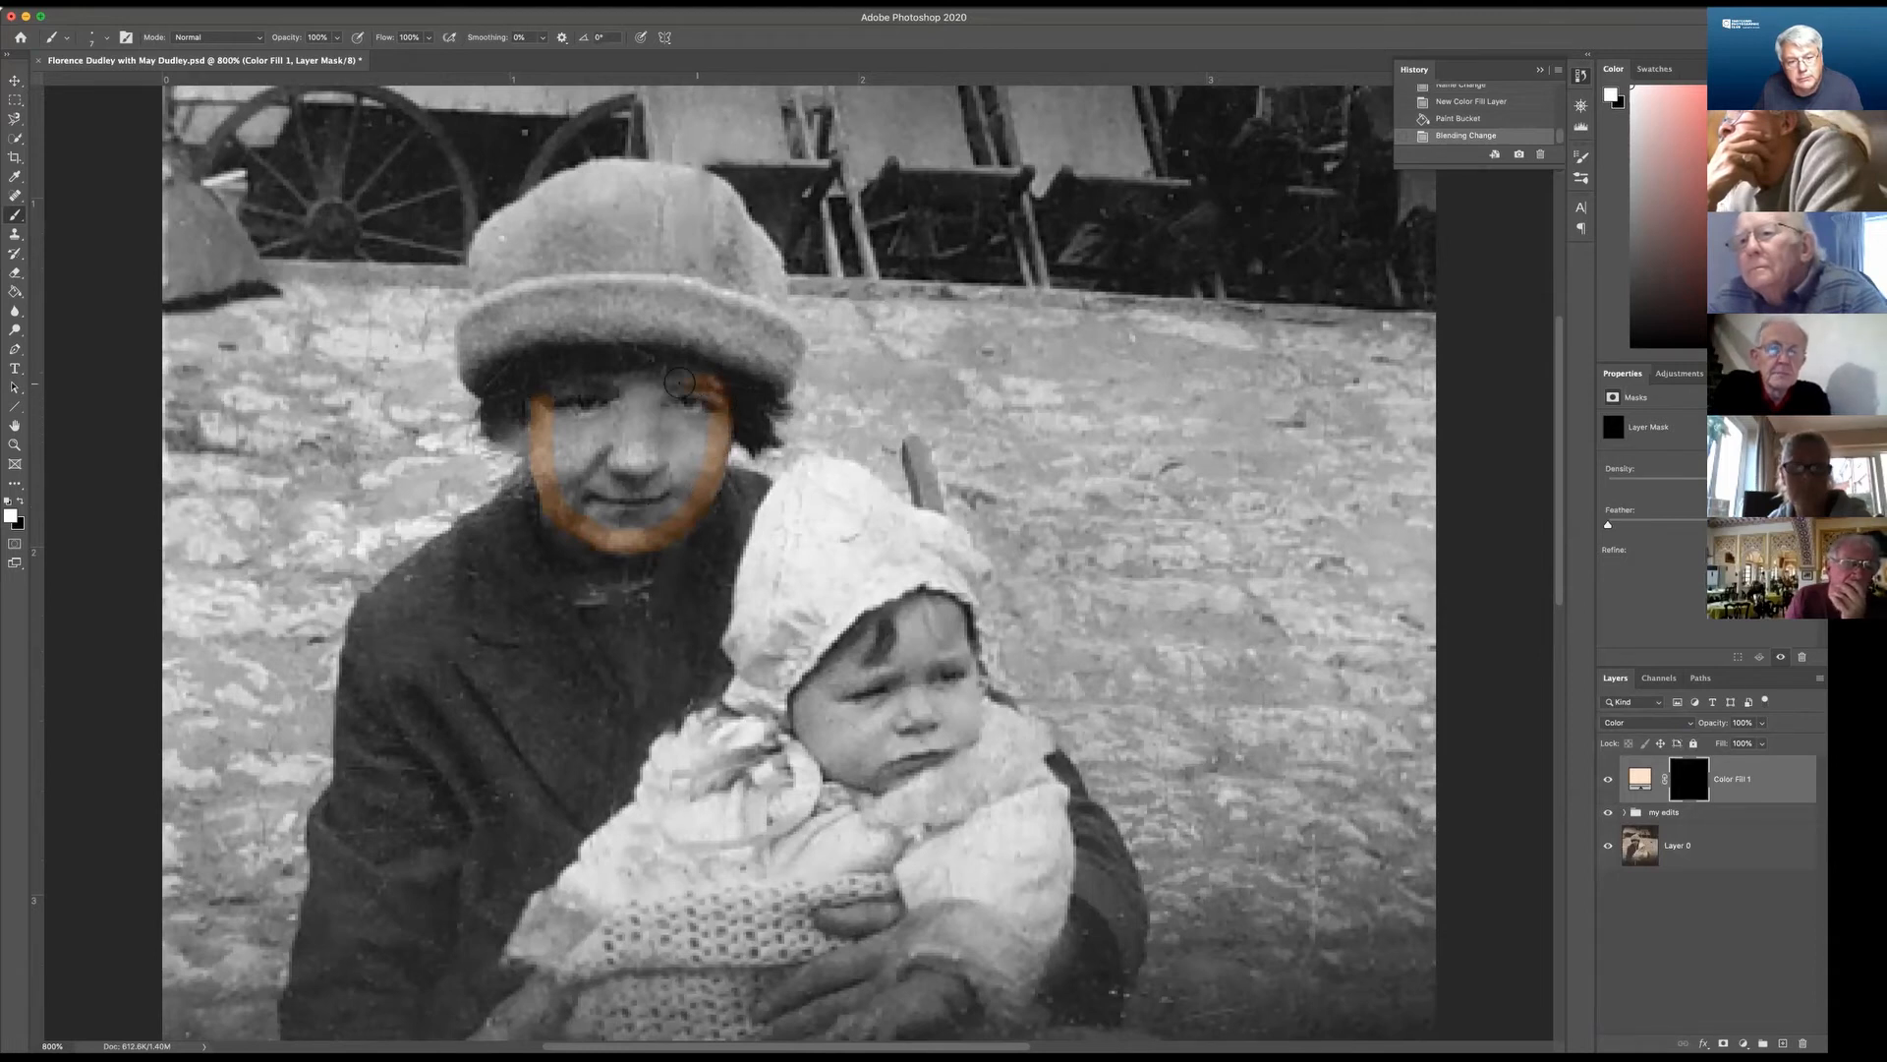
pyautogui.moveTo(551, 393)
pyautogui.mouseDown()
pyautogui.moveTo(655, 394)
pyautogui.moveTo(709, 420)
pyautogui.moveTo(558, 434)
pyautogui.moveTo(566, 484)
pyautogui.moveTo(586, 440)
pyautogui.moveTo(587, 461)
pyautogui.moveTo(633, 445)
pyautogui.moveTo(644, 414)
pyautogui.moveTo(694, 437)
pyautogui.moveTo(668, 481)
pyautogui.mouseUp()
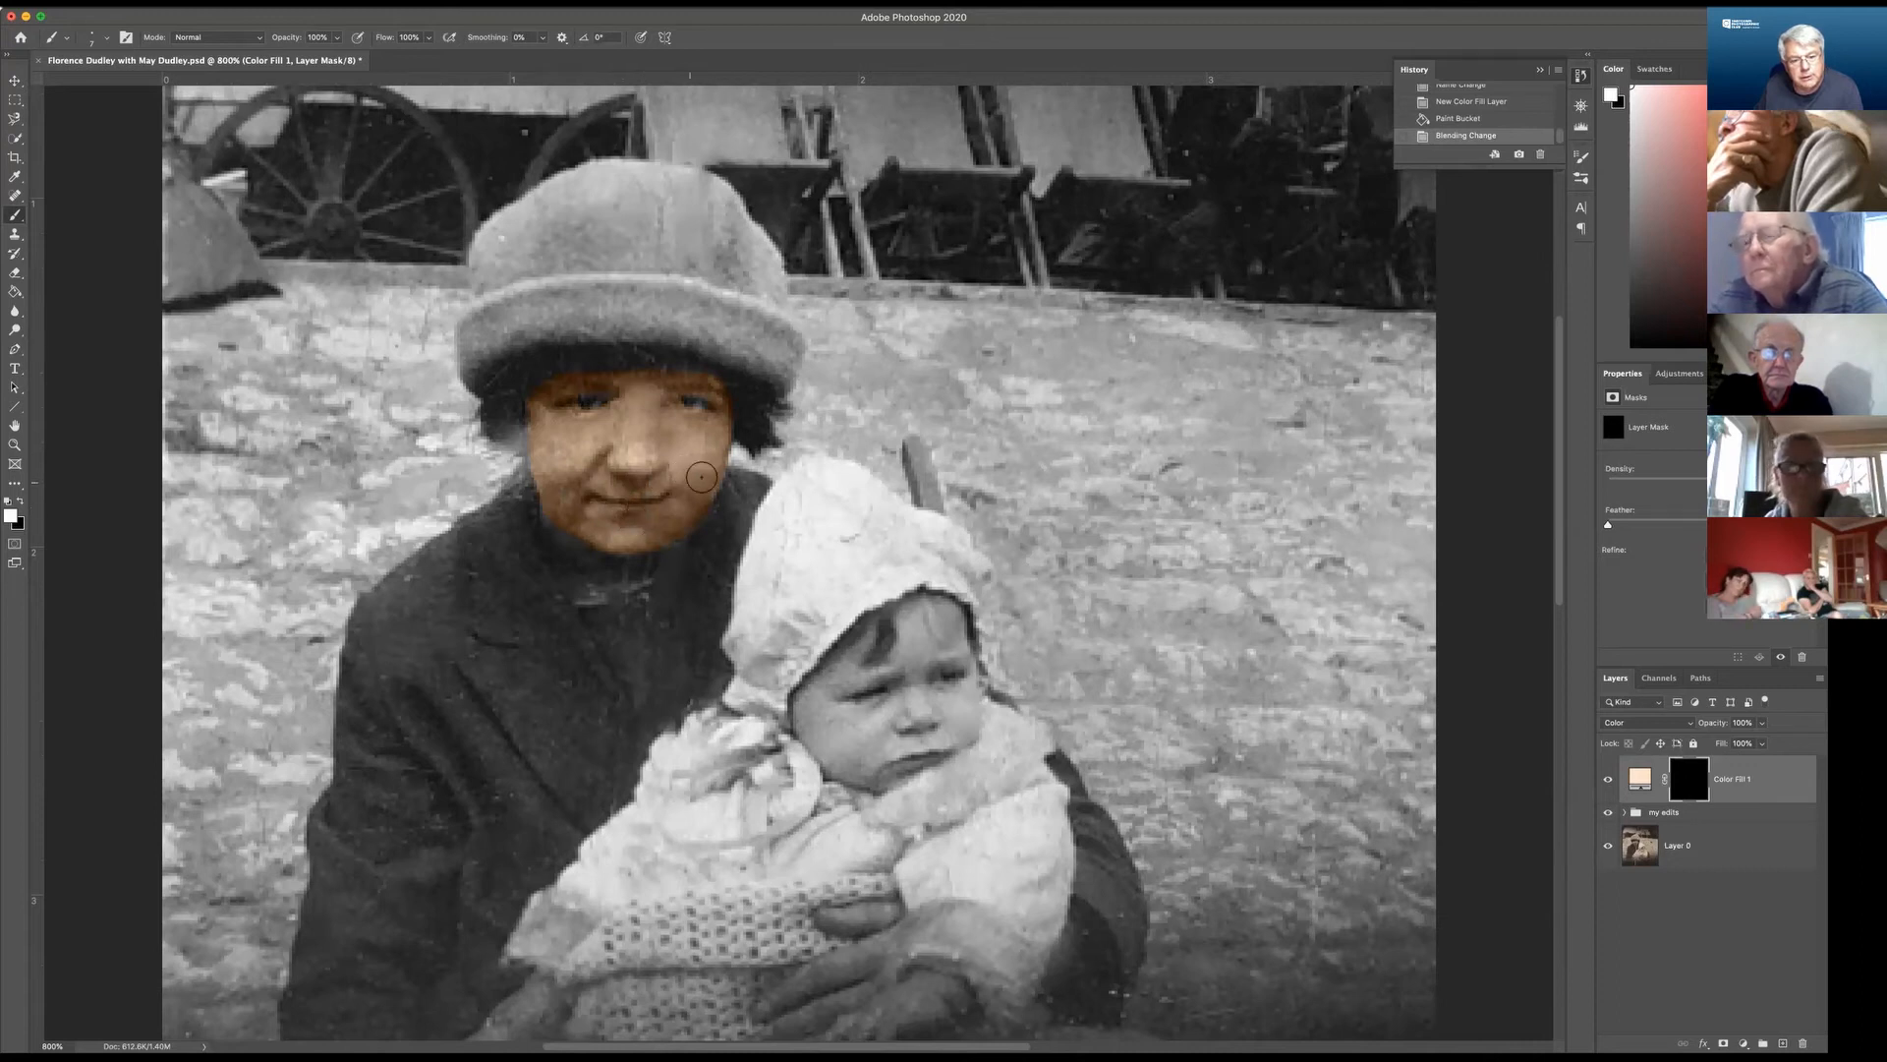
pyautogui.moveTo(597, 443); pyautogui.dragTo(590, 402)
pyautogui.moveTo(682, 401); pyautogui.dragTo(694, 403)
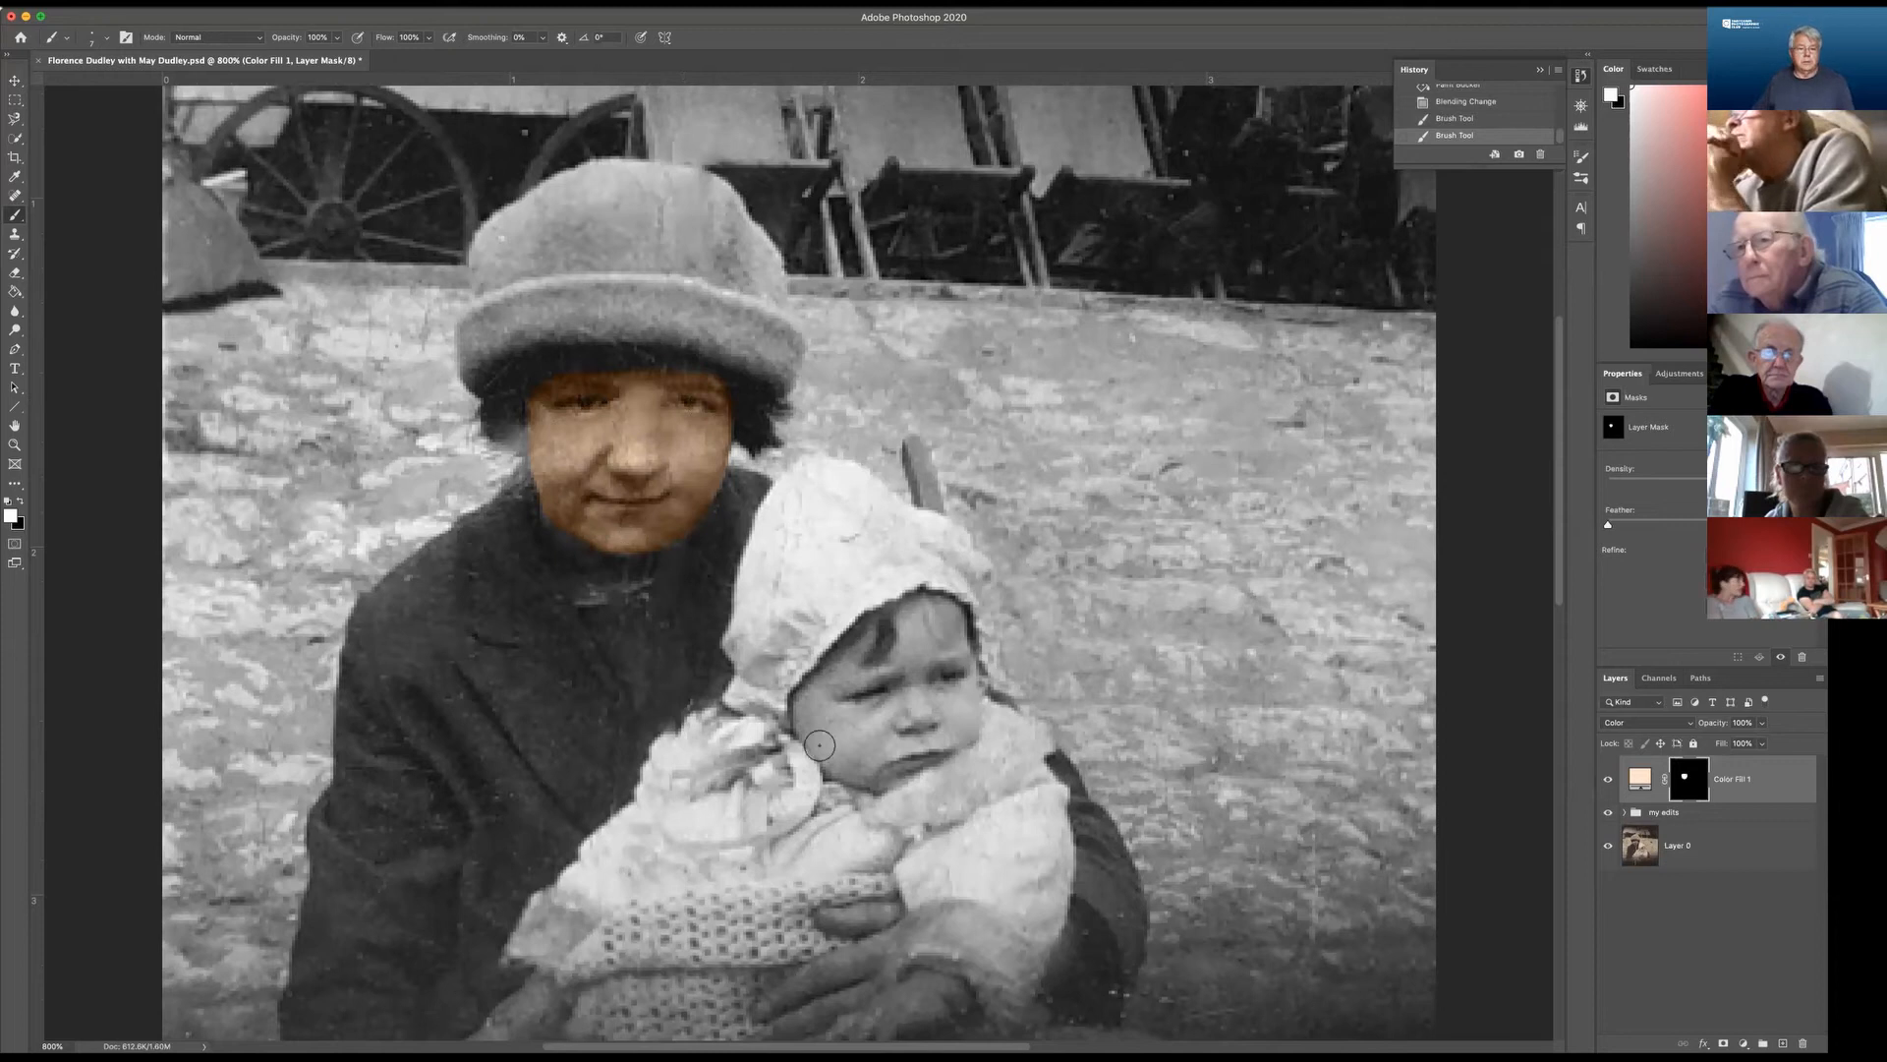
# Paint white on the Color Fill 1 mask over the baby's face, and switch the foreground colour to black.
pyautogui.moveTo(859, 656)
pyautogui.mouseDown()
pyautogui.moveTo(811, 691)
pyautogui.moveTo(803, 738)
pyautogui.moveTo(876, 783)
pyautogui.moveTo(971, 711)
pyautogui.moveTo(950, 612)
pyautogui.moveTo(899, 609)
pyautogui.moveTo(850, 651)
pyautogui.moveTo(907, 616)
pyautogui.moveTo(883, 656)
pyautogui.mouseUp()
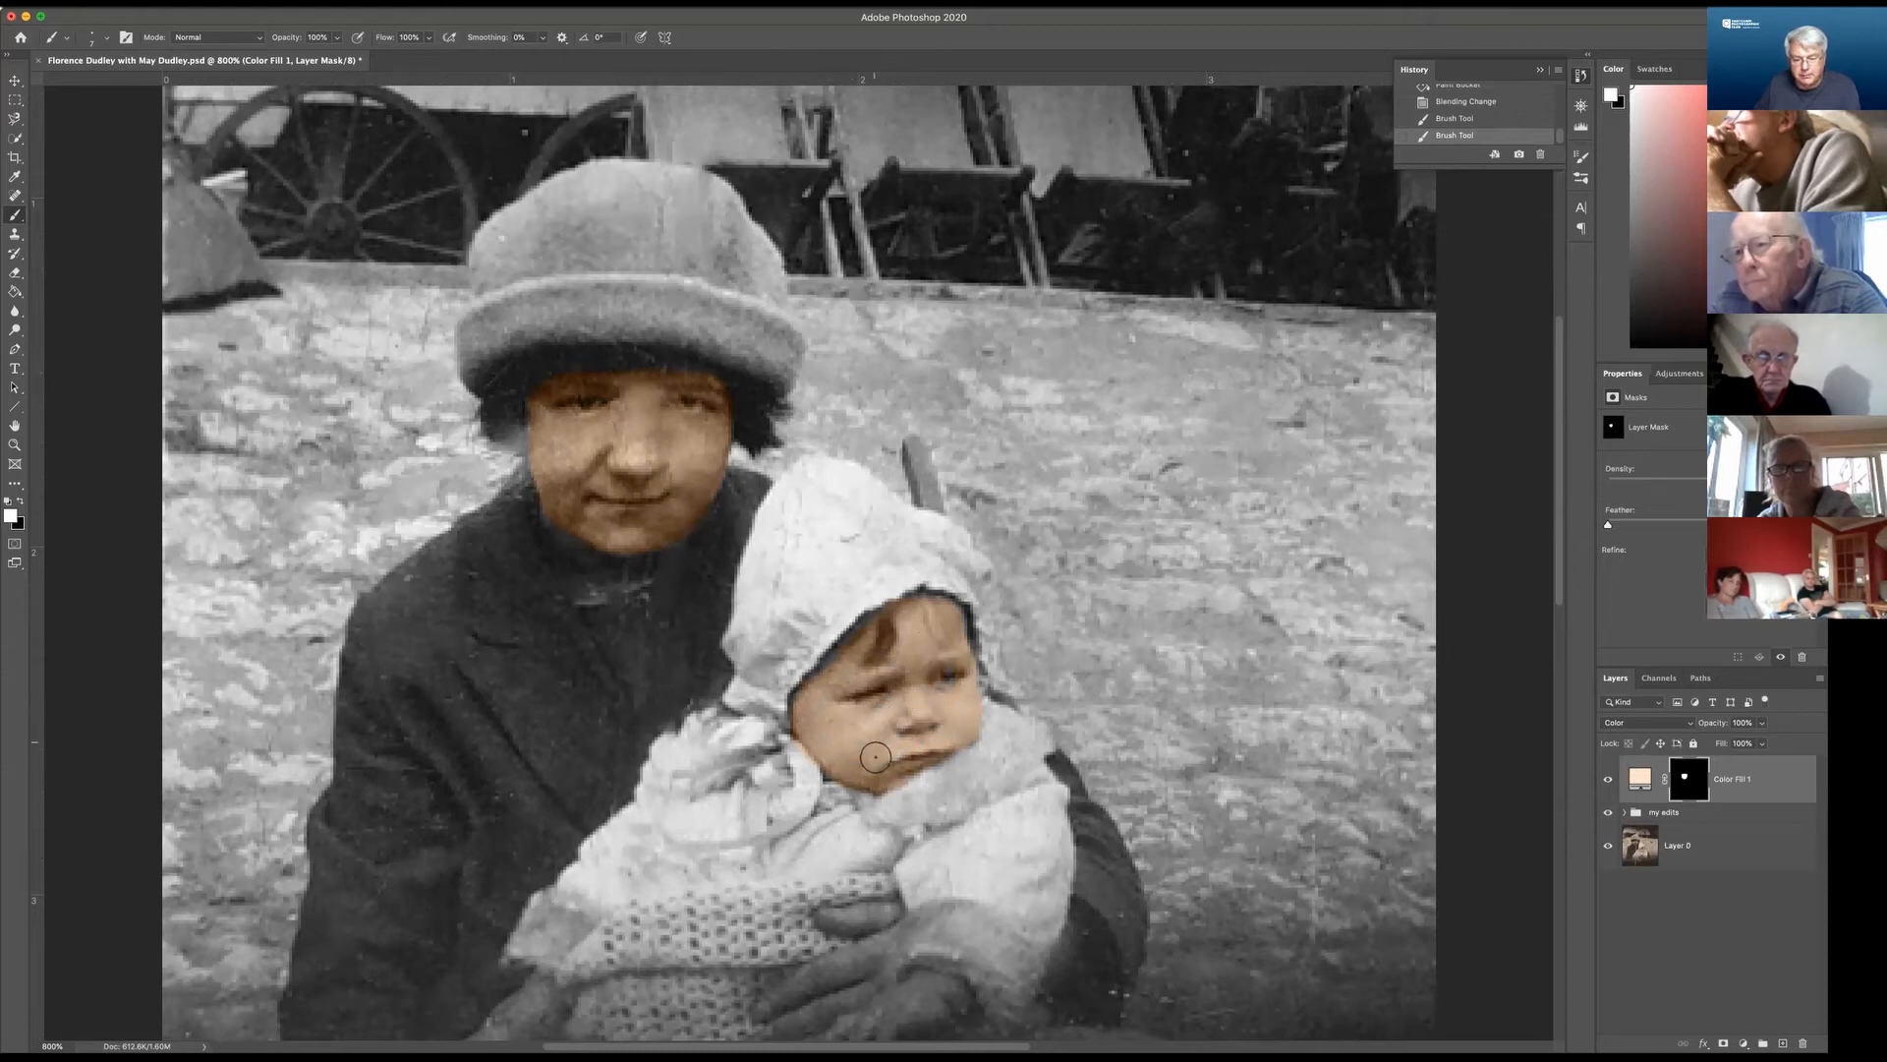
pyautogui.moveTo(833, 715)
pyautogui.mouseDown()
pyautogui.moveTo(835, 758)
pyautogui.moveTo(931, 691)
pyautogui.mouseUp()
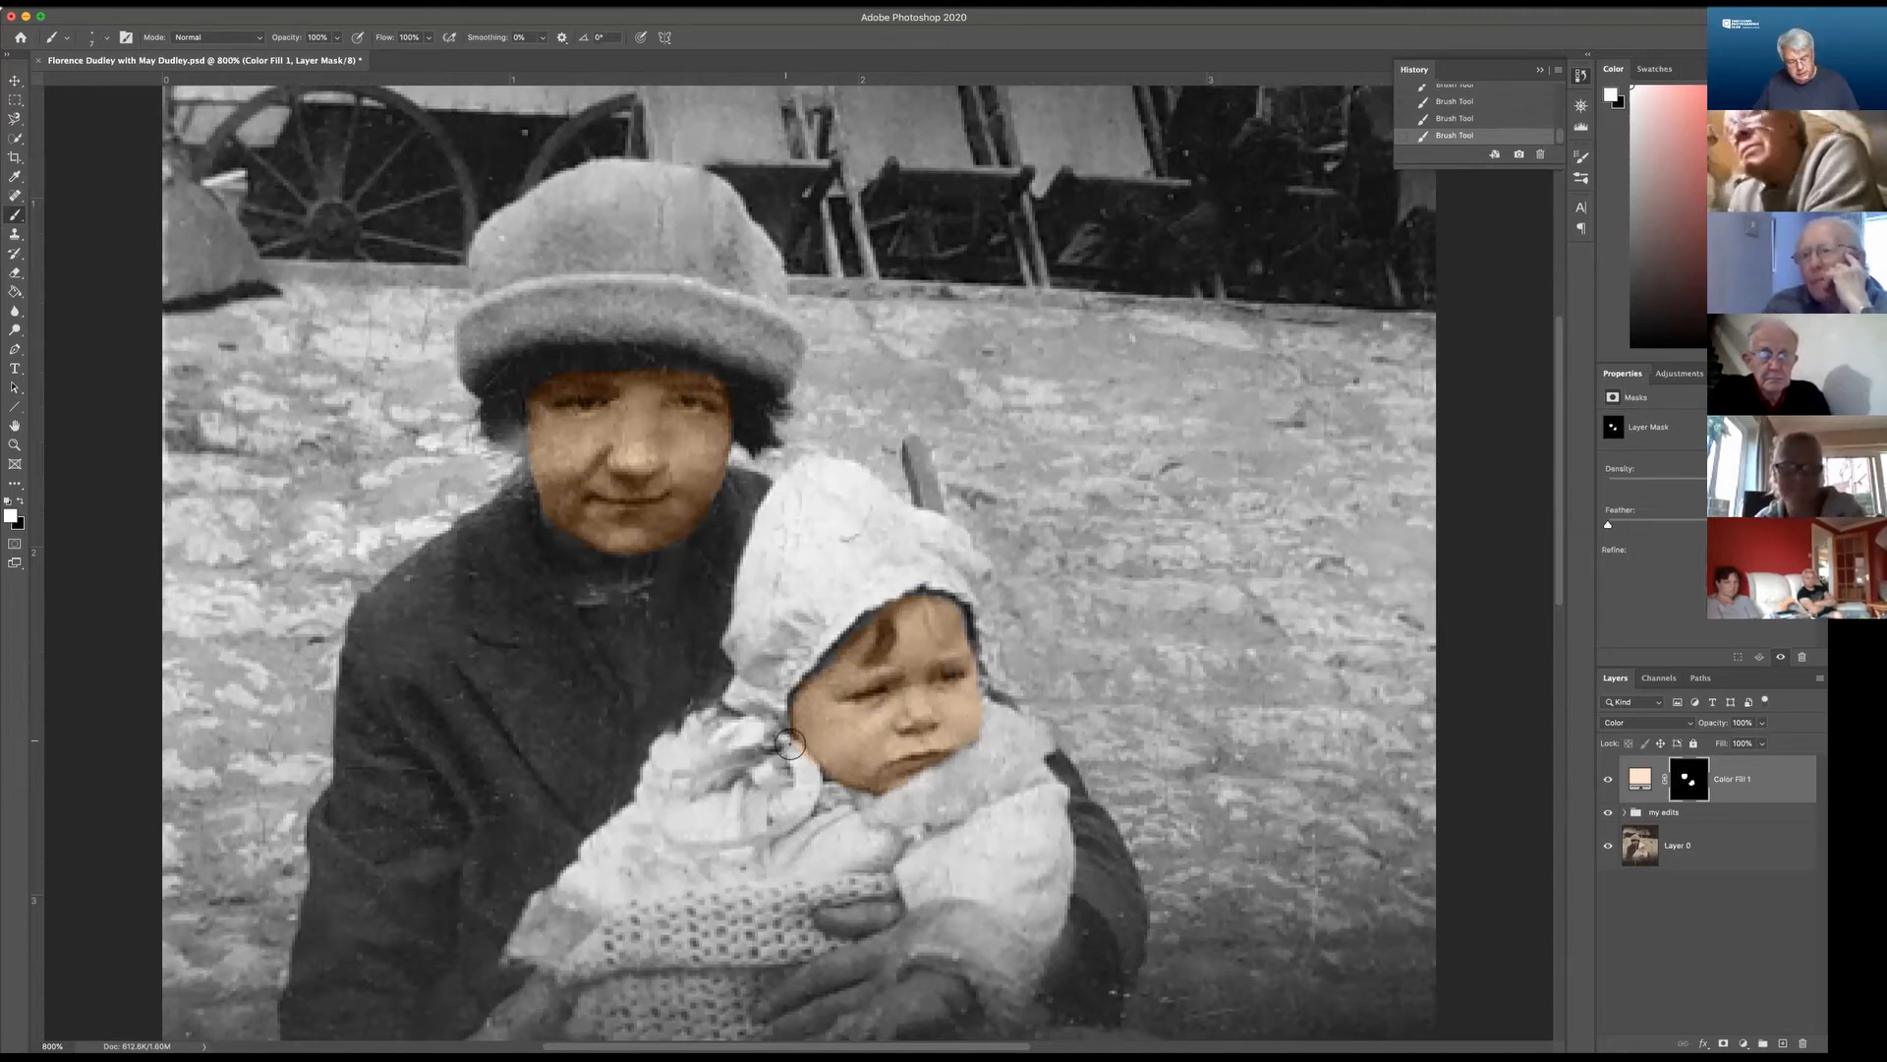
pyautogui.press('x')
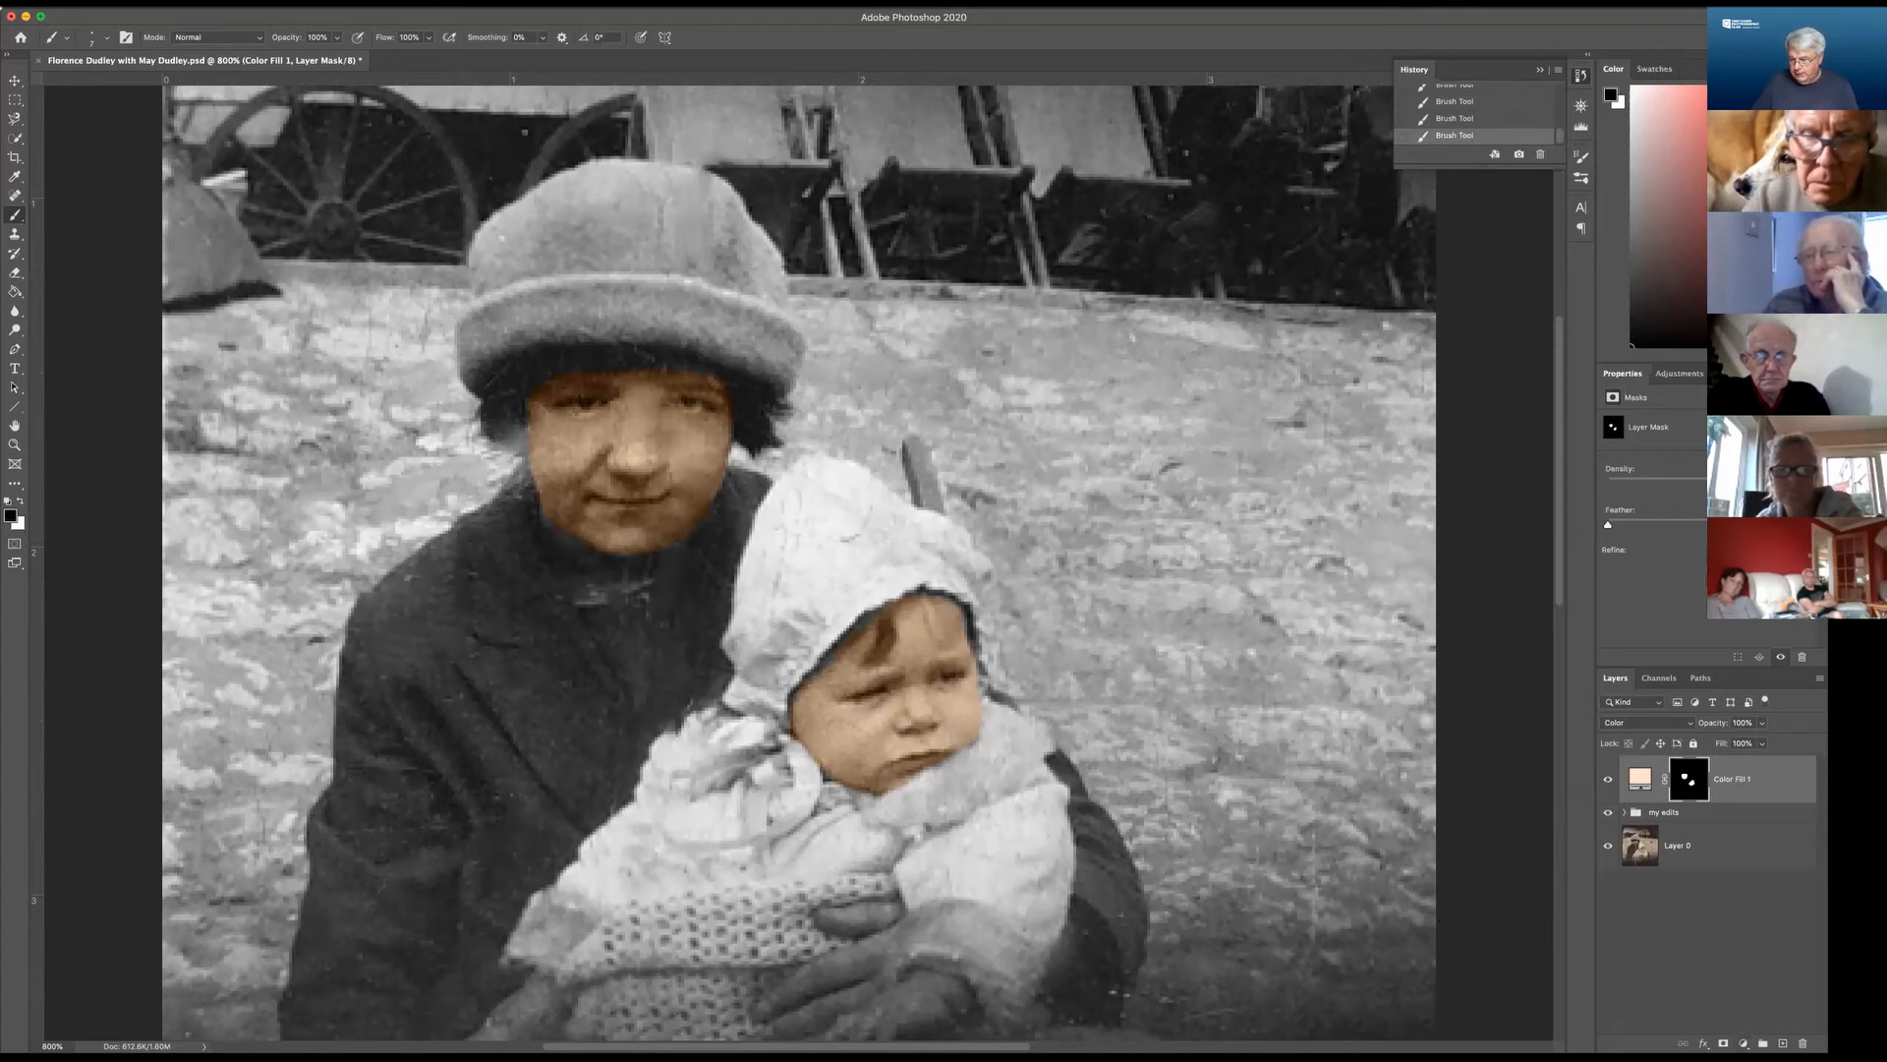
# Add a Solid Color fill layer above Color Fill 1 using the beige ccbea0.
pyautogui.rightClick(1707, 759)
pyautogui.click(1738, 763)
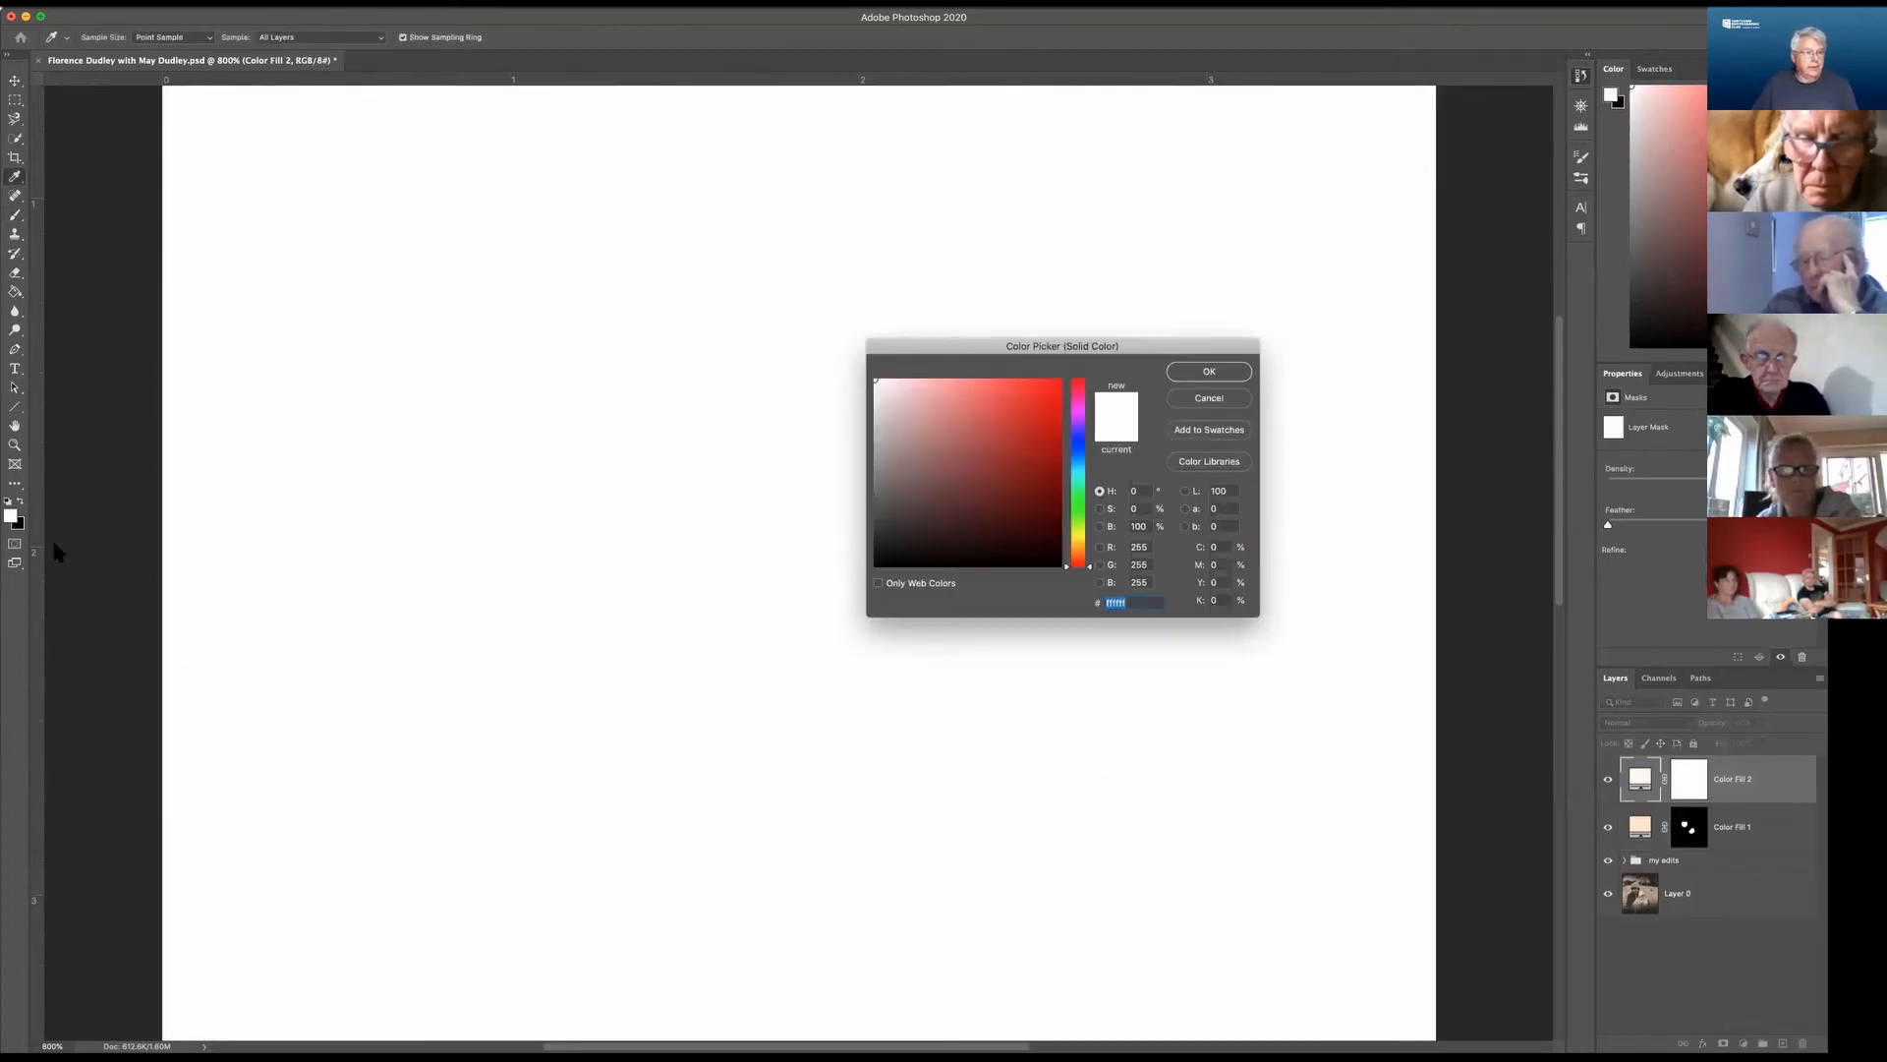
pyautogui.press('Return')
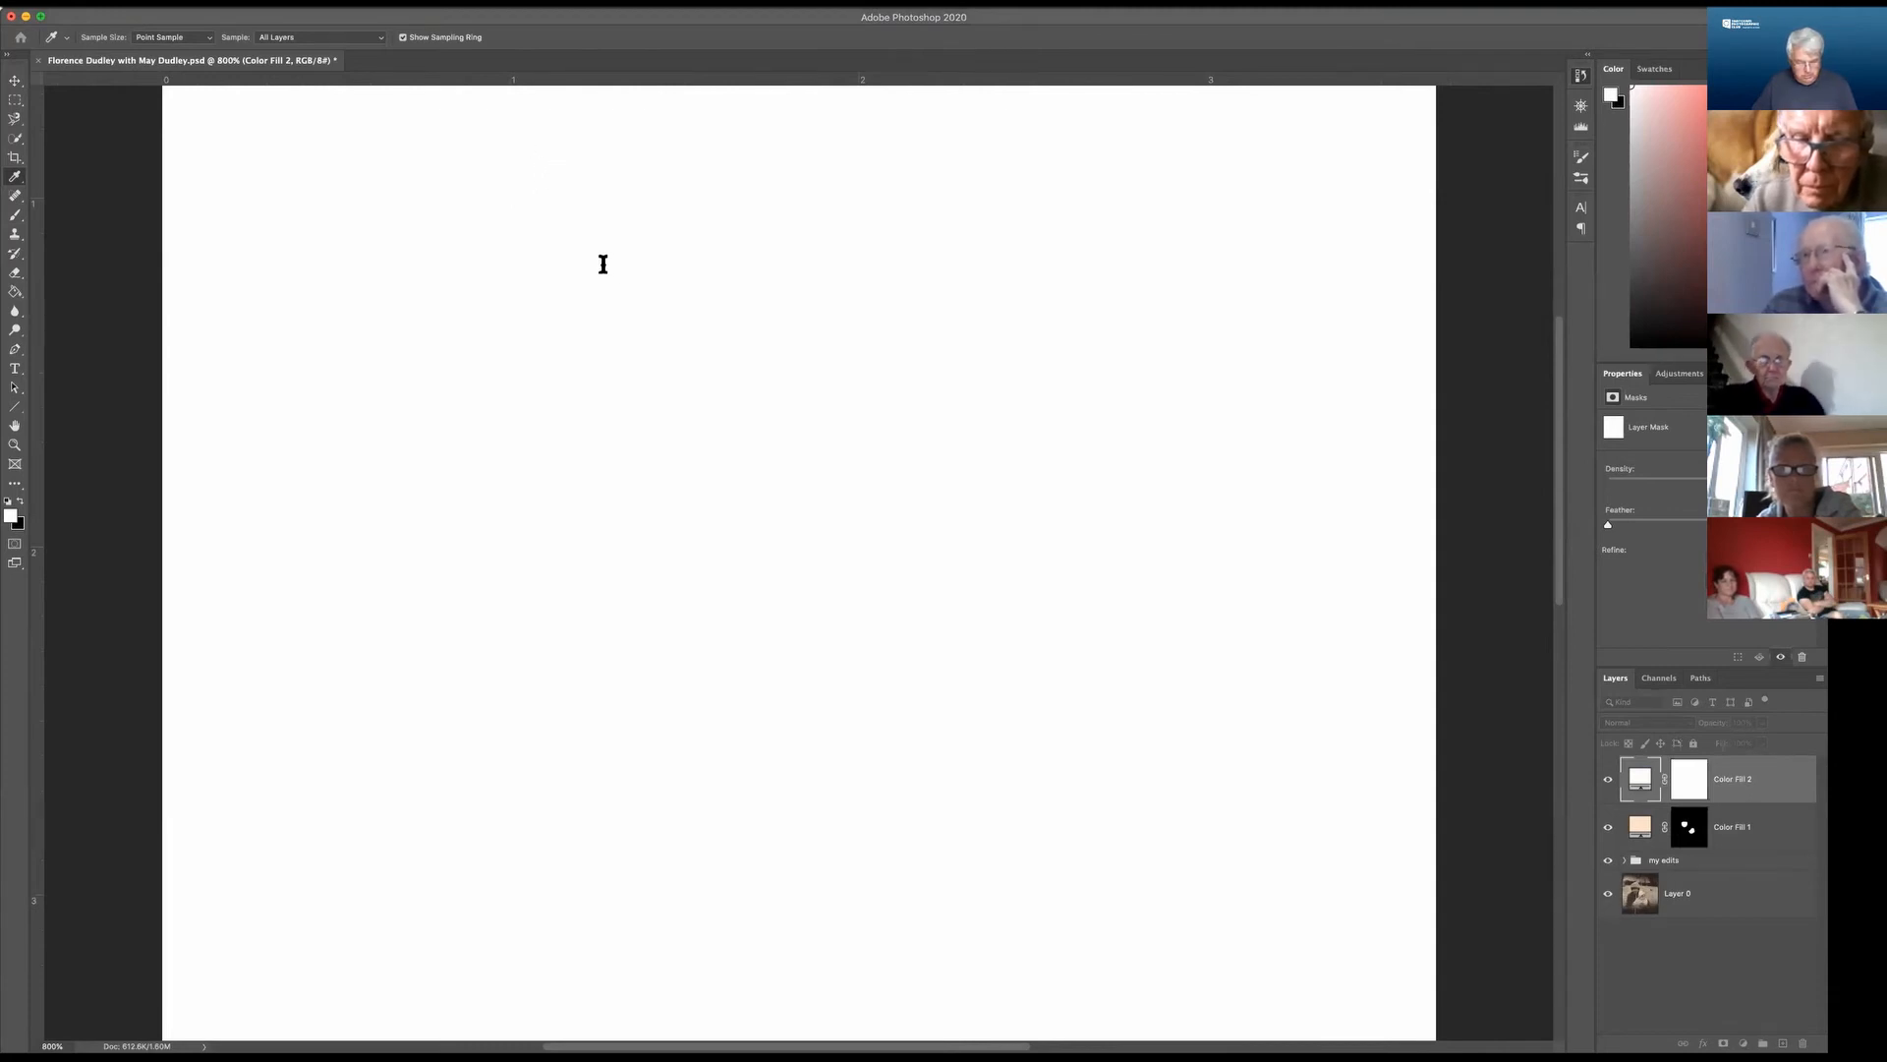
pyautogui.click(1233, 472)
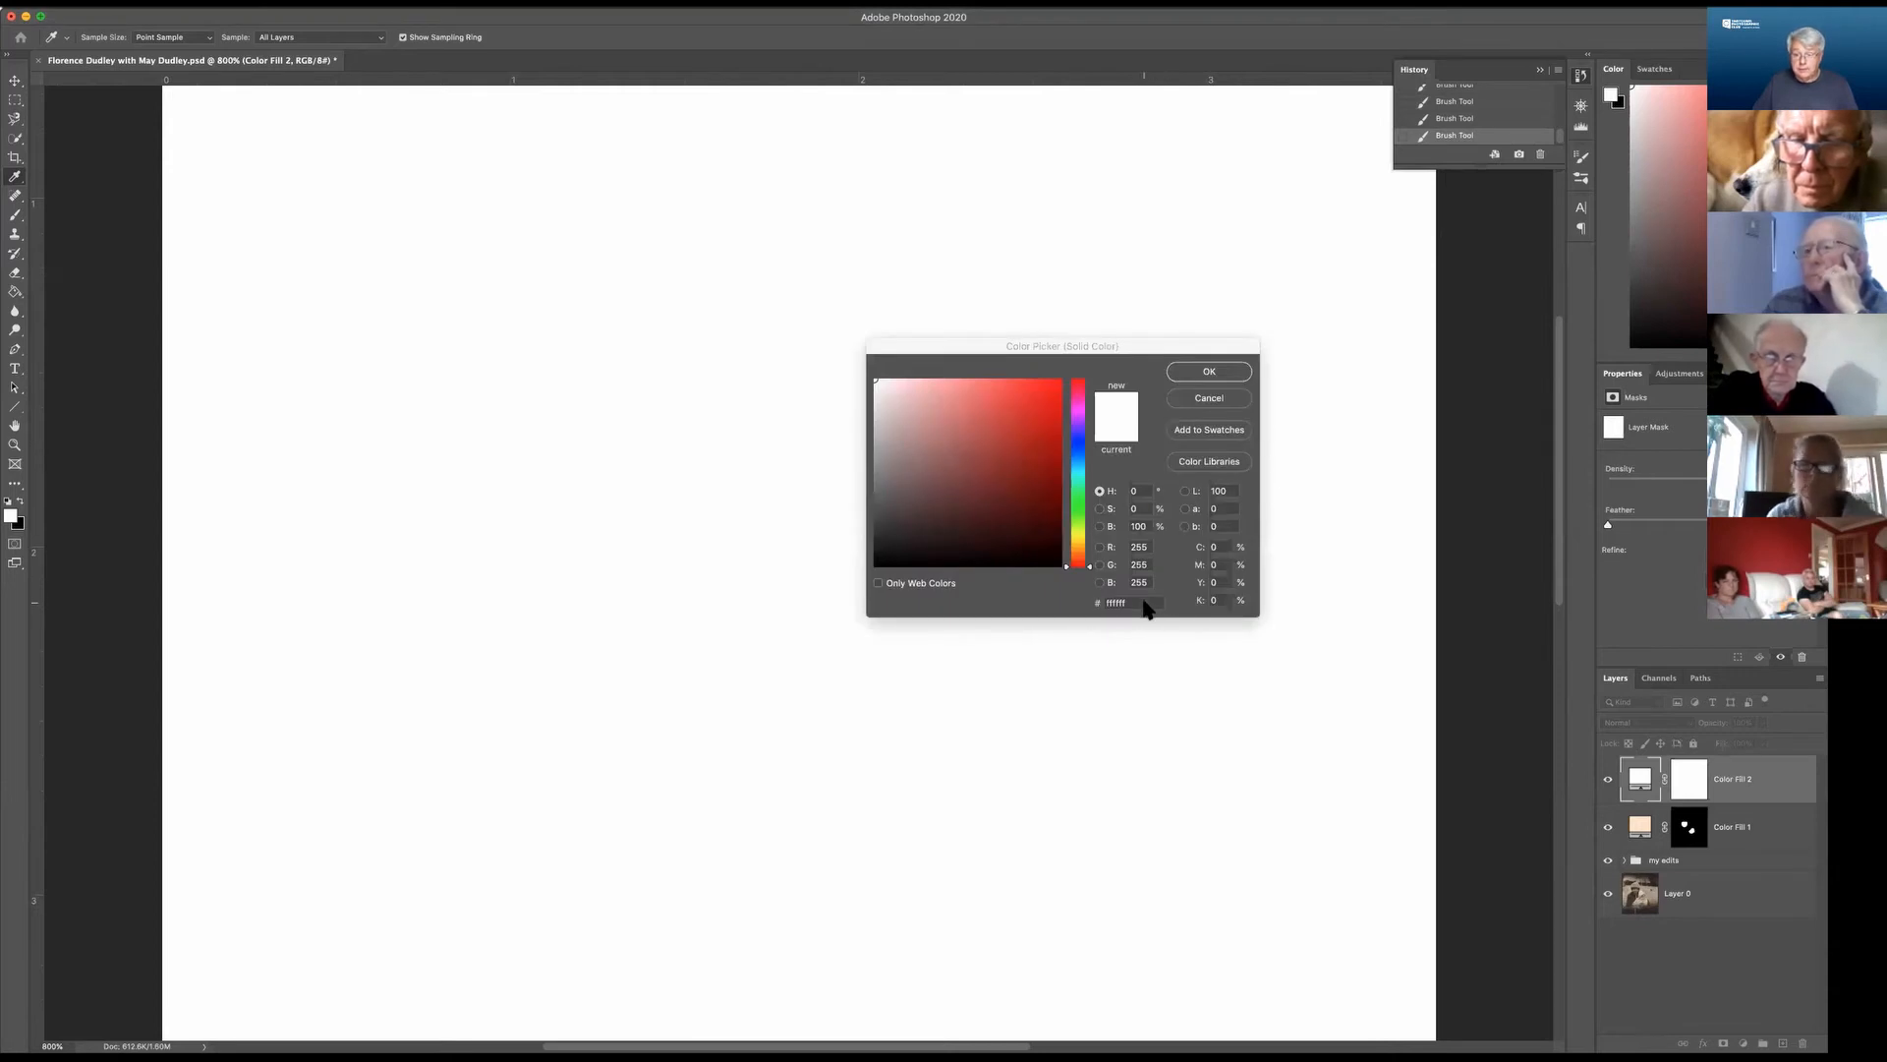
pyautogui.click(1097, 602)
pyautogui.write('ccbea0')
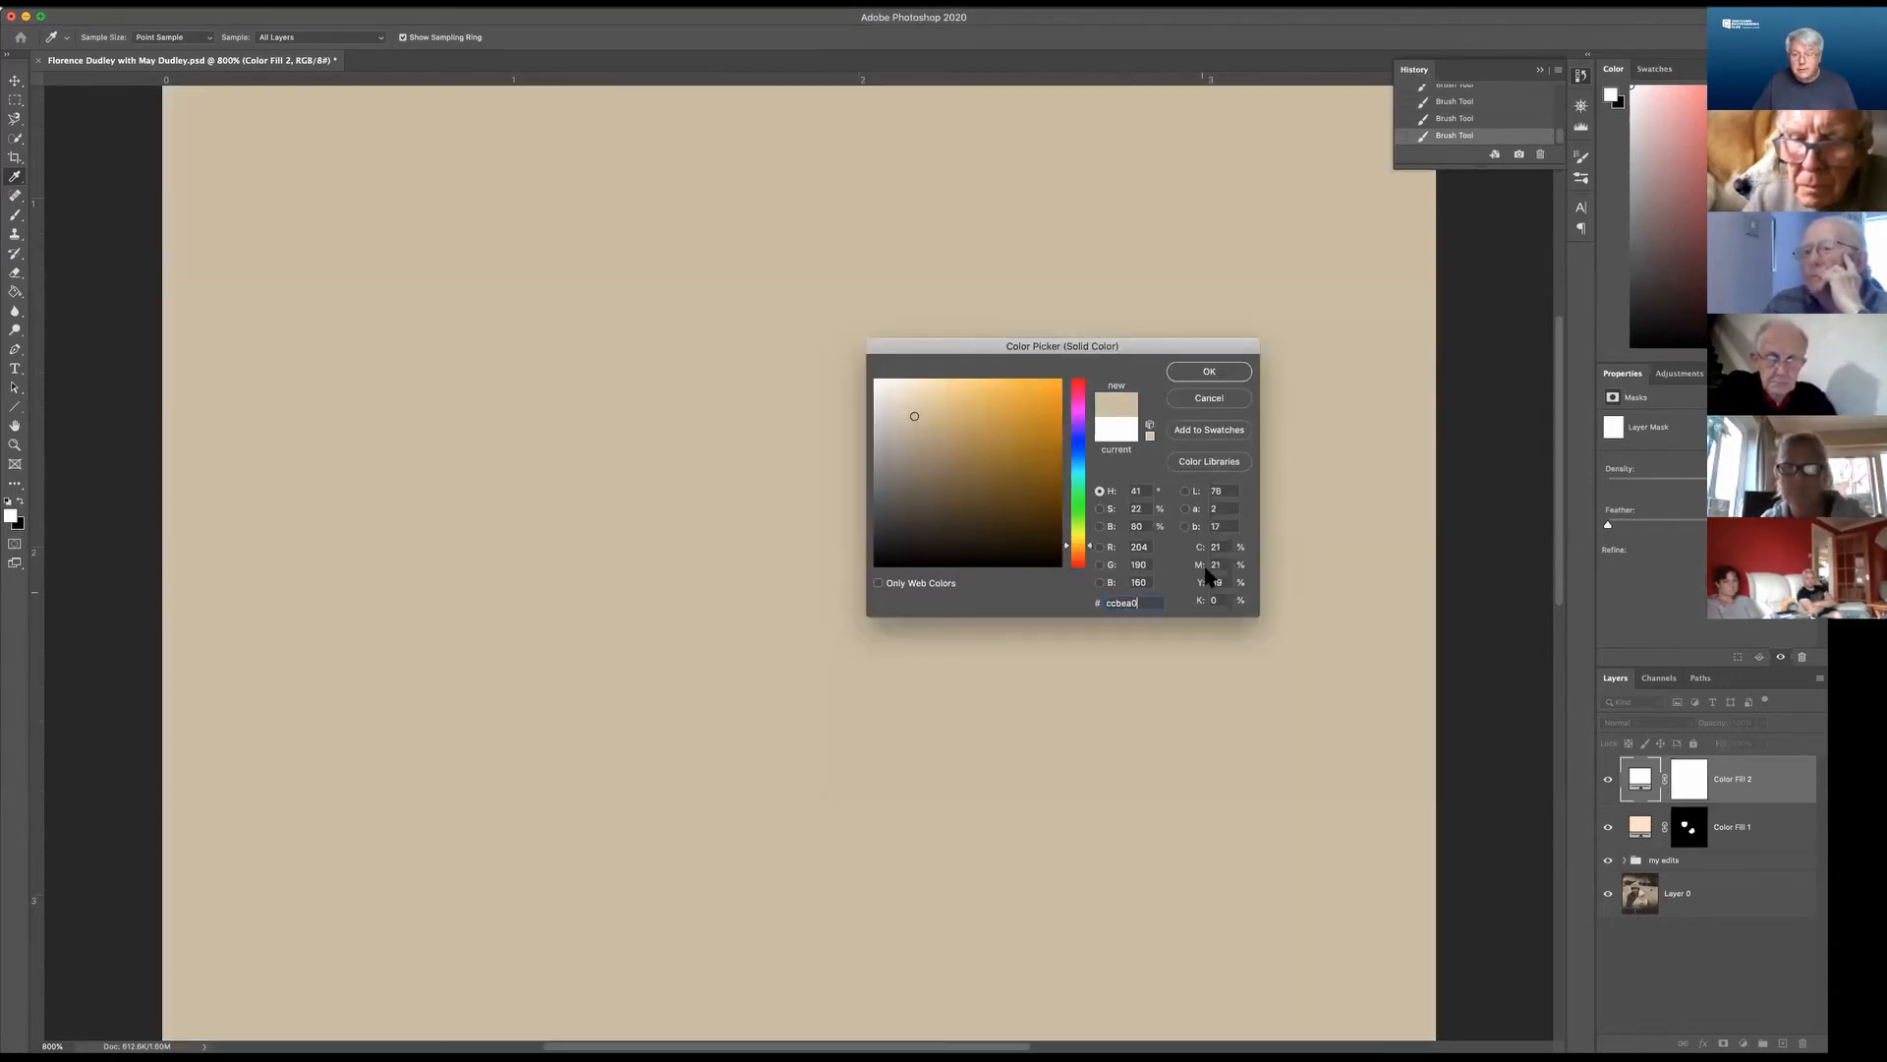
pyautogui.click(1209, 372)
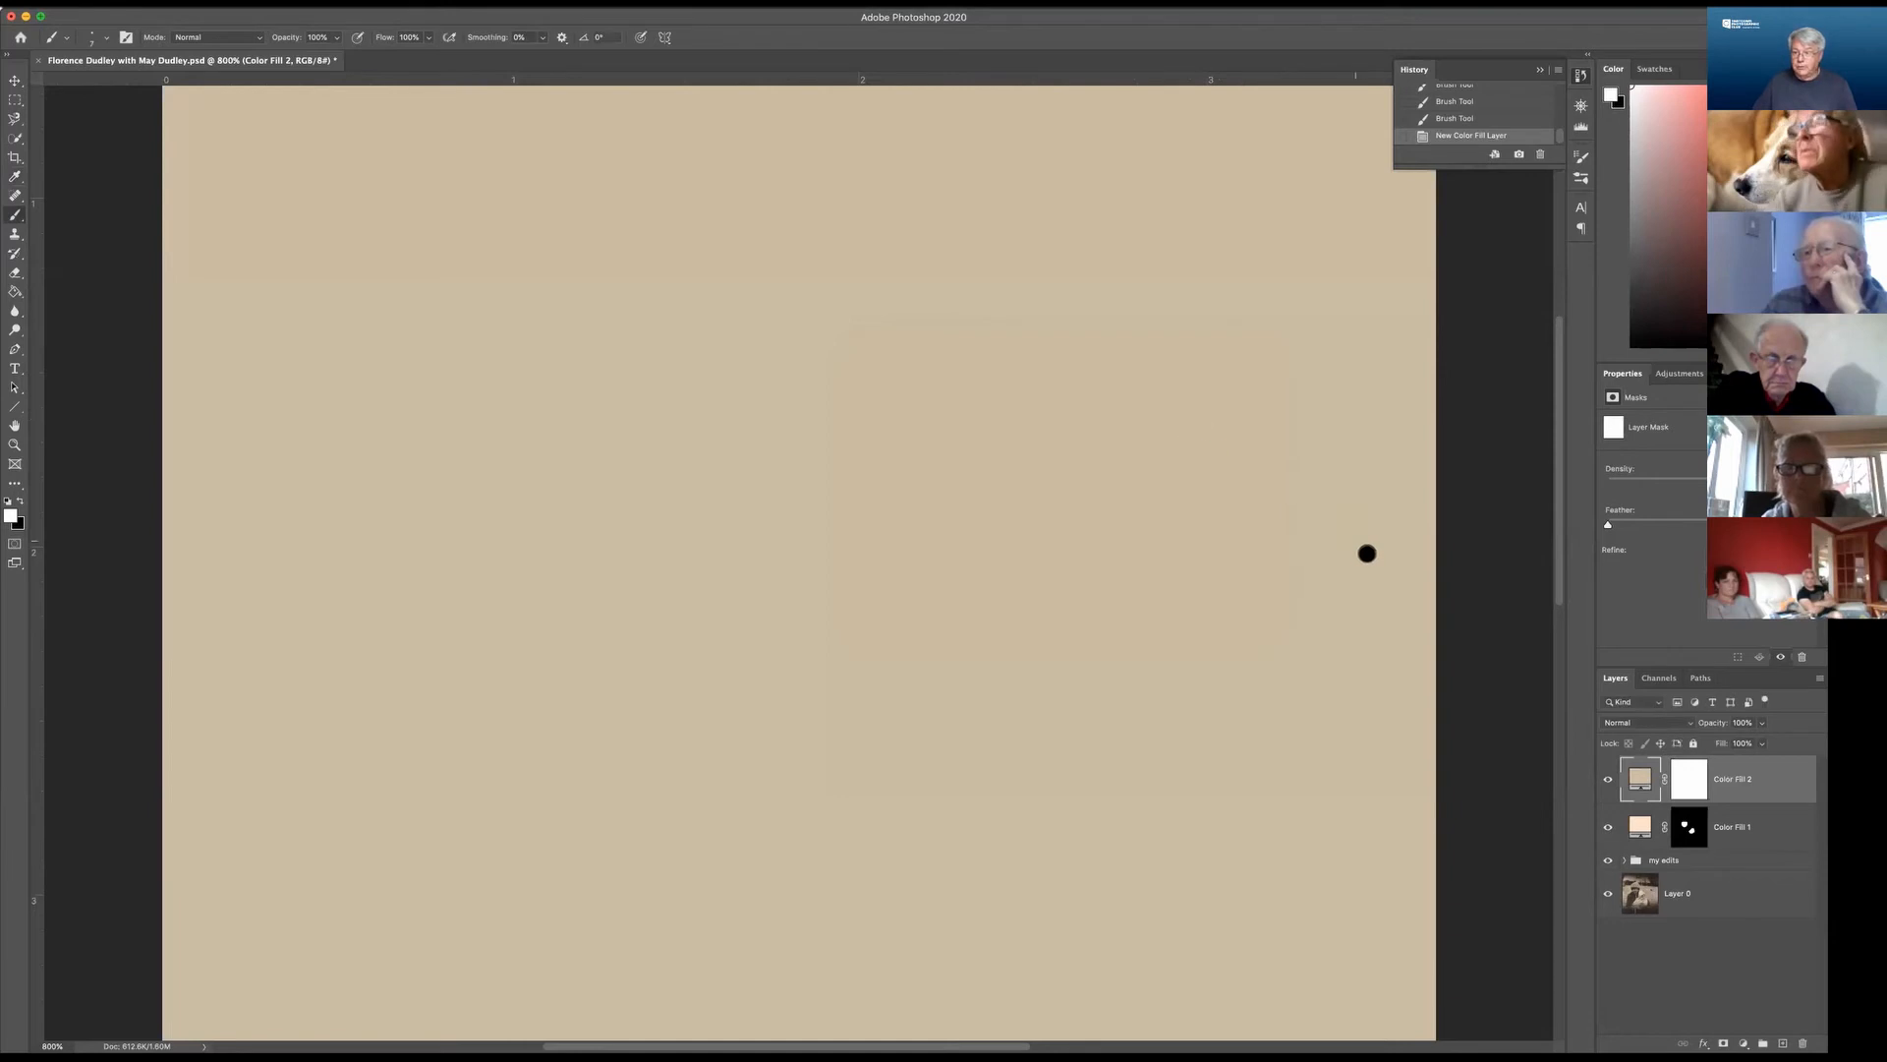
# Fill the beige fill layer's mask with black using the Paint Bucket to hide the colour.
pyautogui.click(1683, 783)
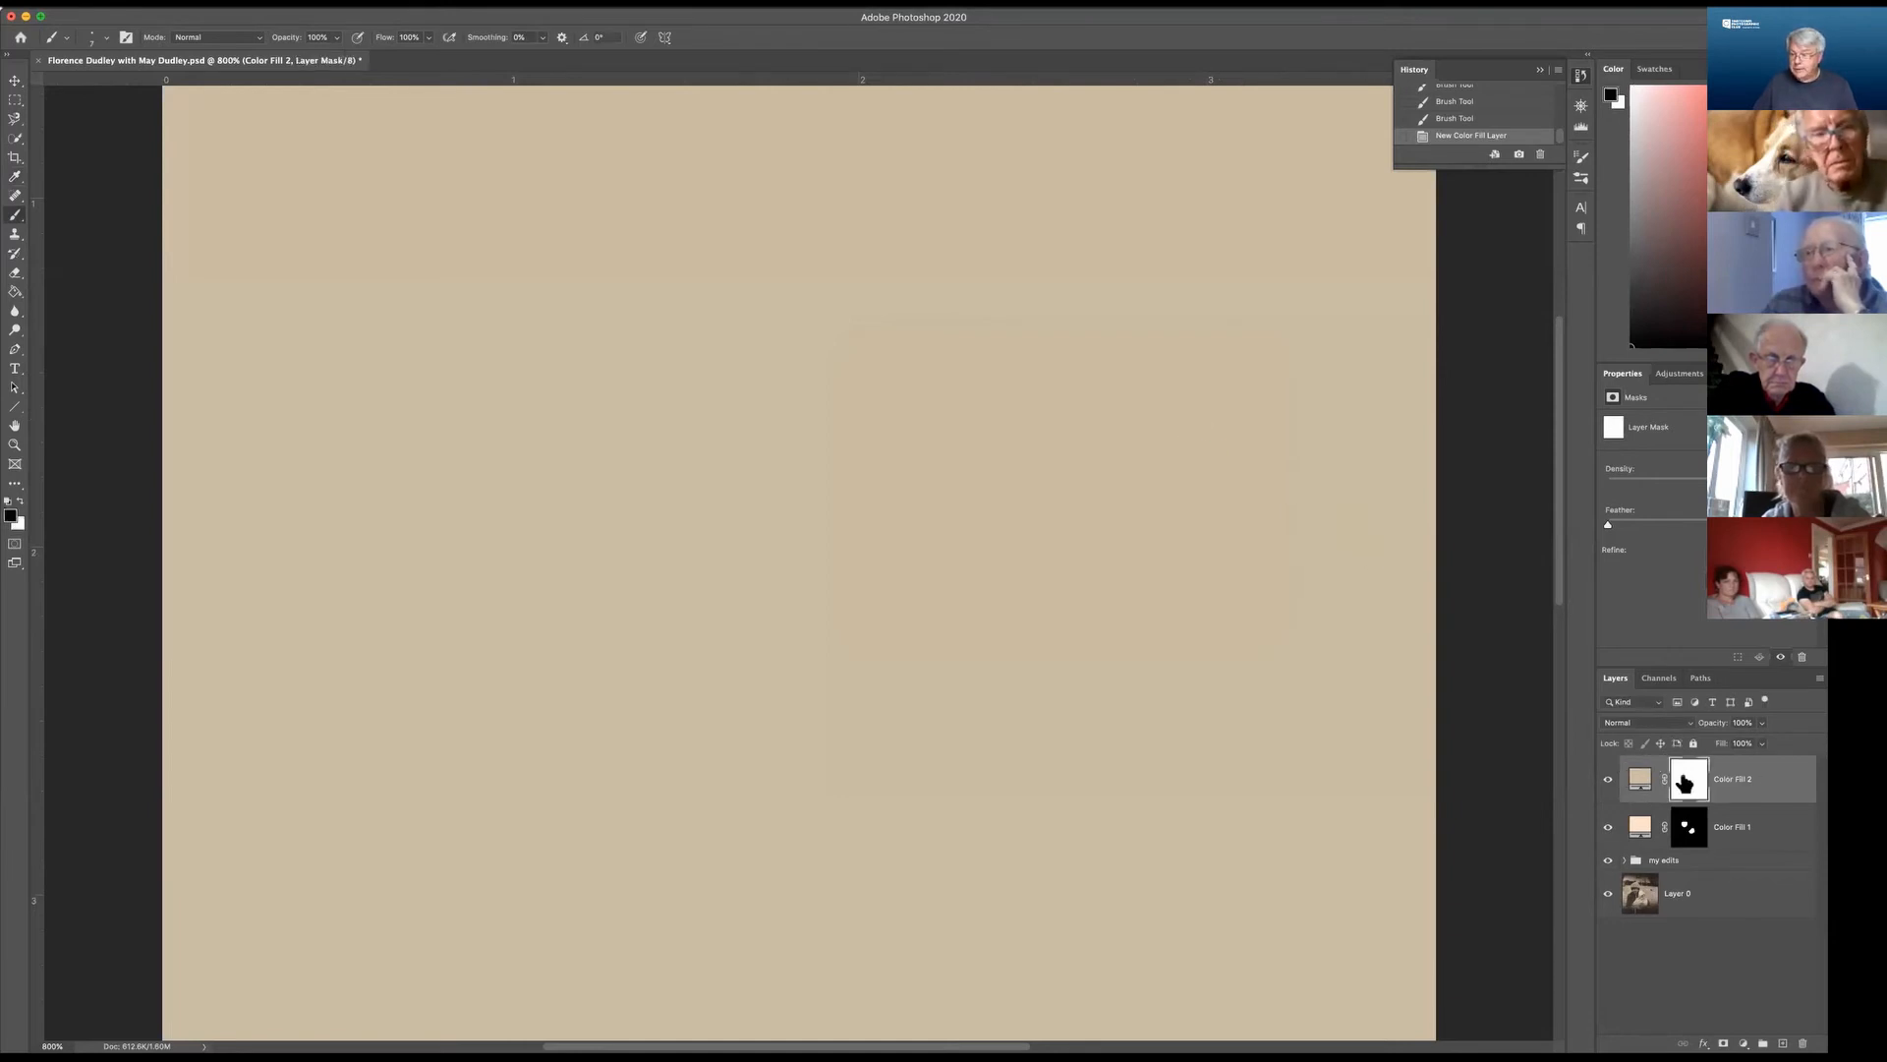
pyautogui.click(14, 293)
pyautogui.click(482, 463)
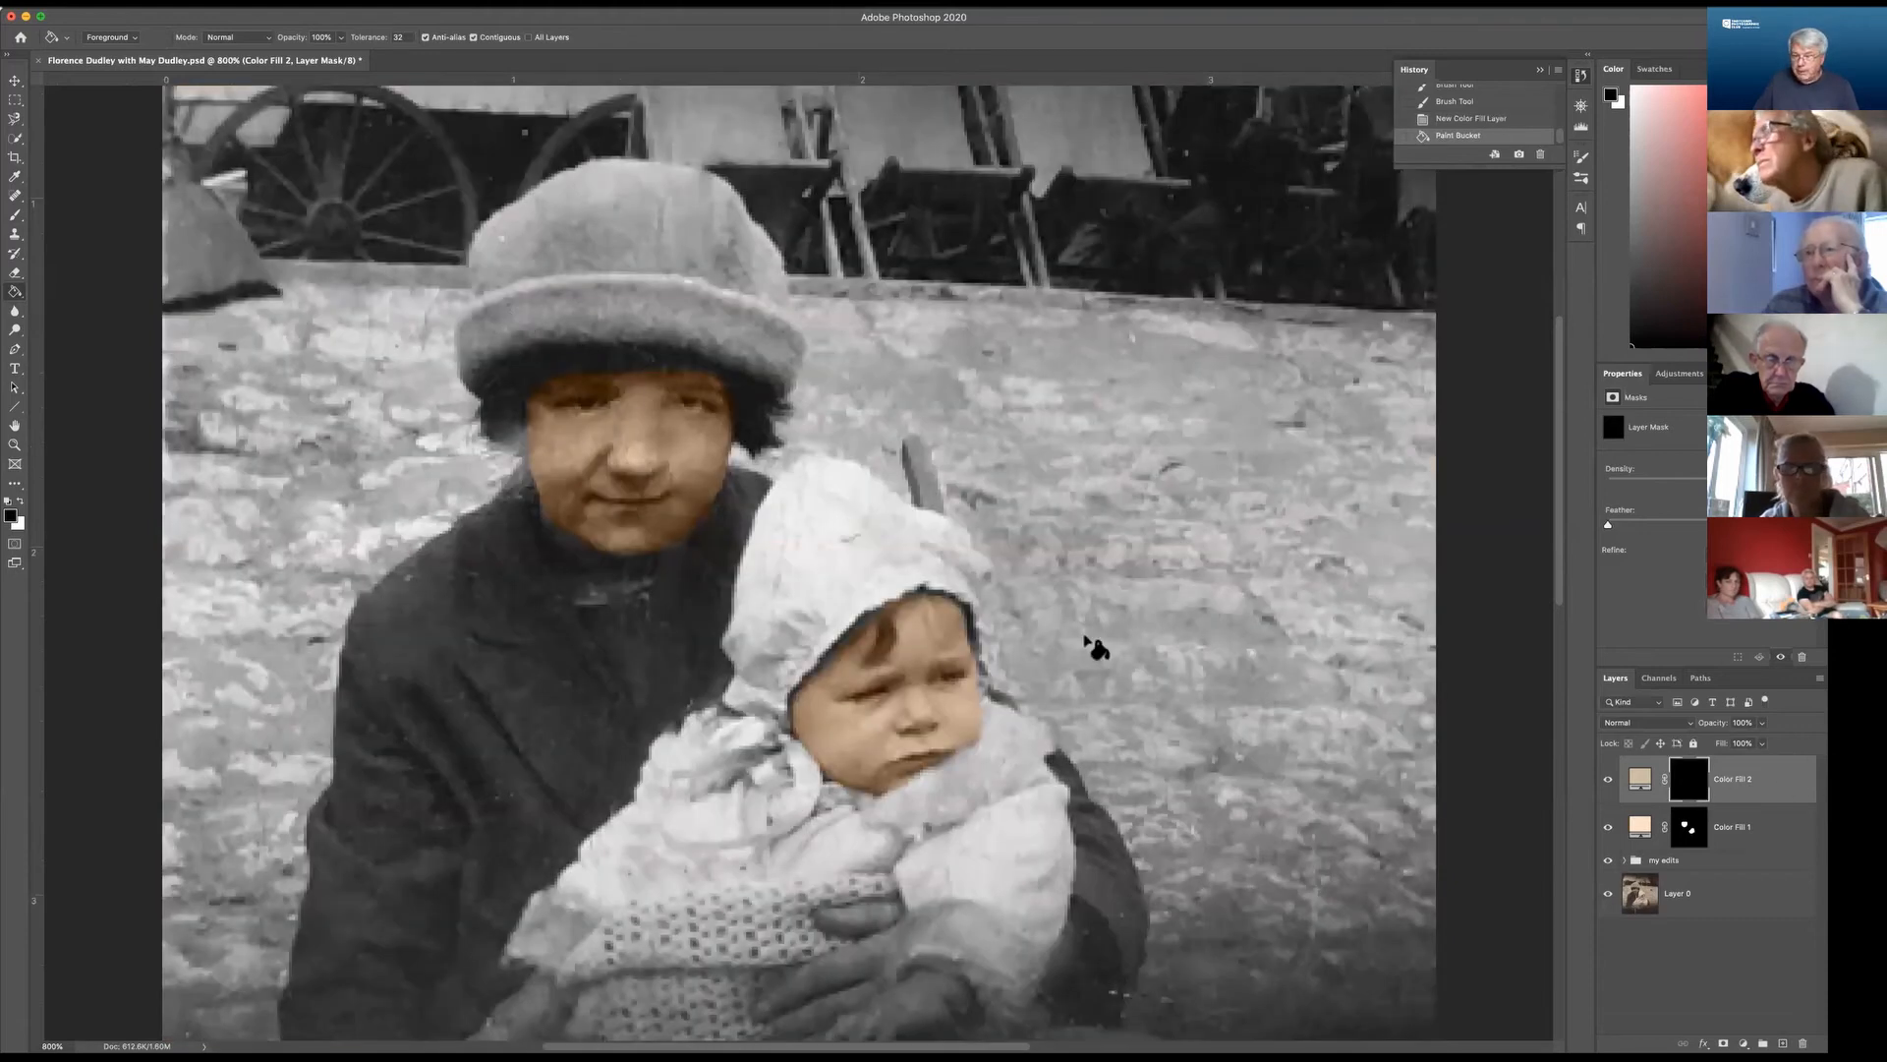
# Brush white on the Color Fill 2 mask over the wall top beside the woman's hat and set the layer's blending mode to Color.
pyautogui.click(15, 214)
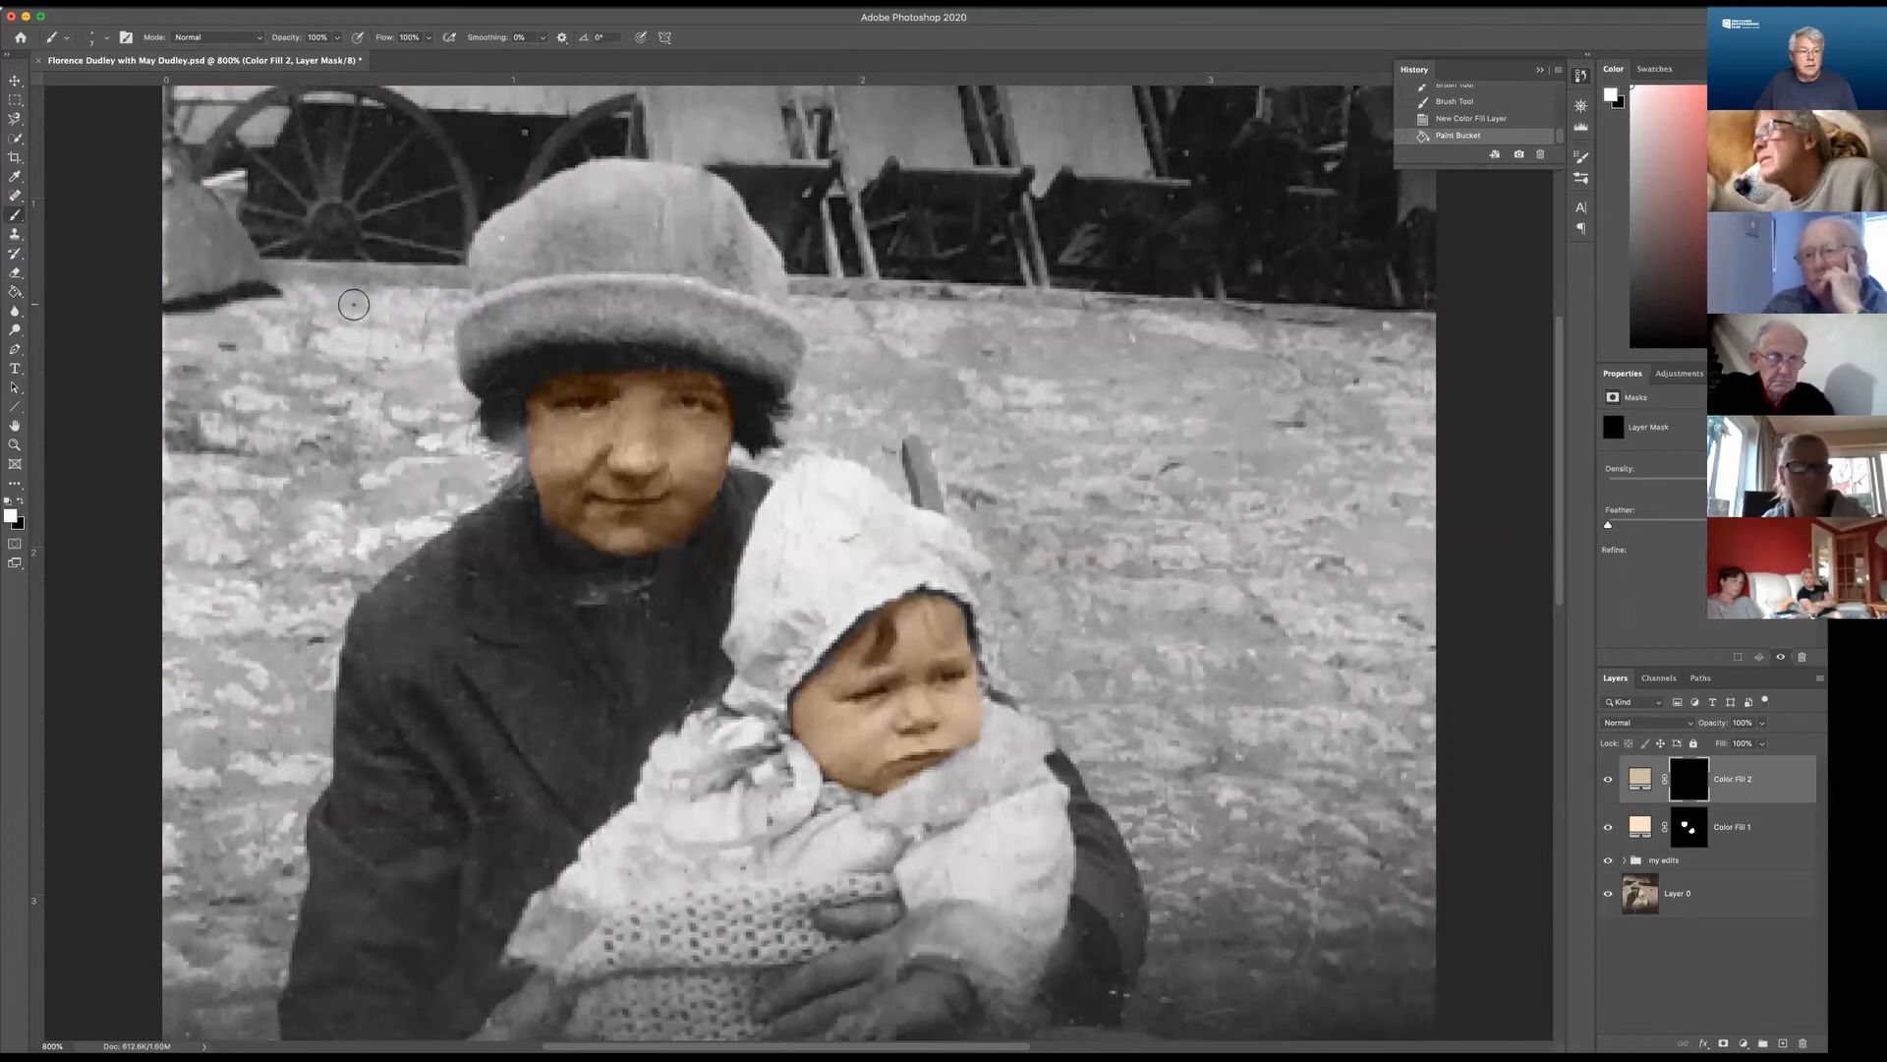
pyautogui.moveTo(356, 306)
pyautogui.mouseDown()
pyautogui.moveTo(301, 292)
pyautogui.moveTo(438, 287)
pyautogui.mouseUp()
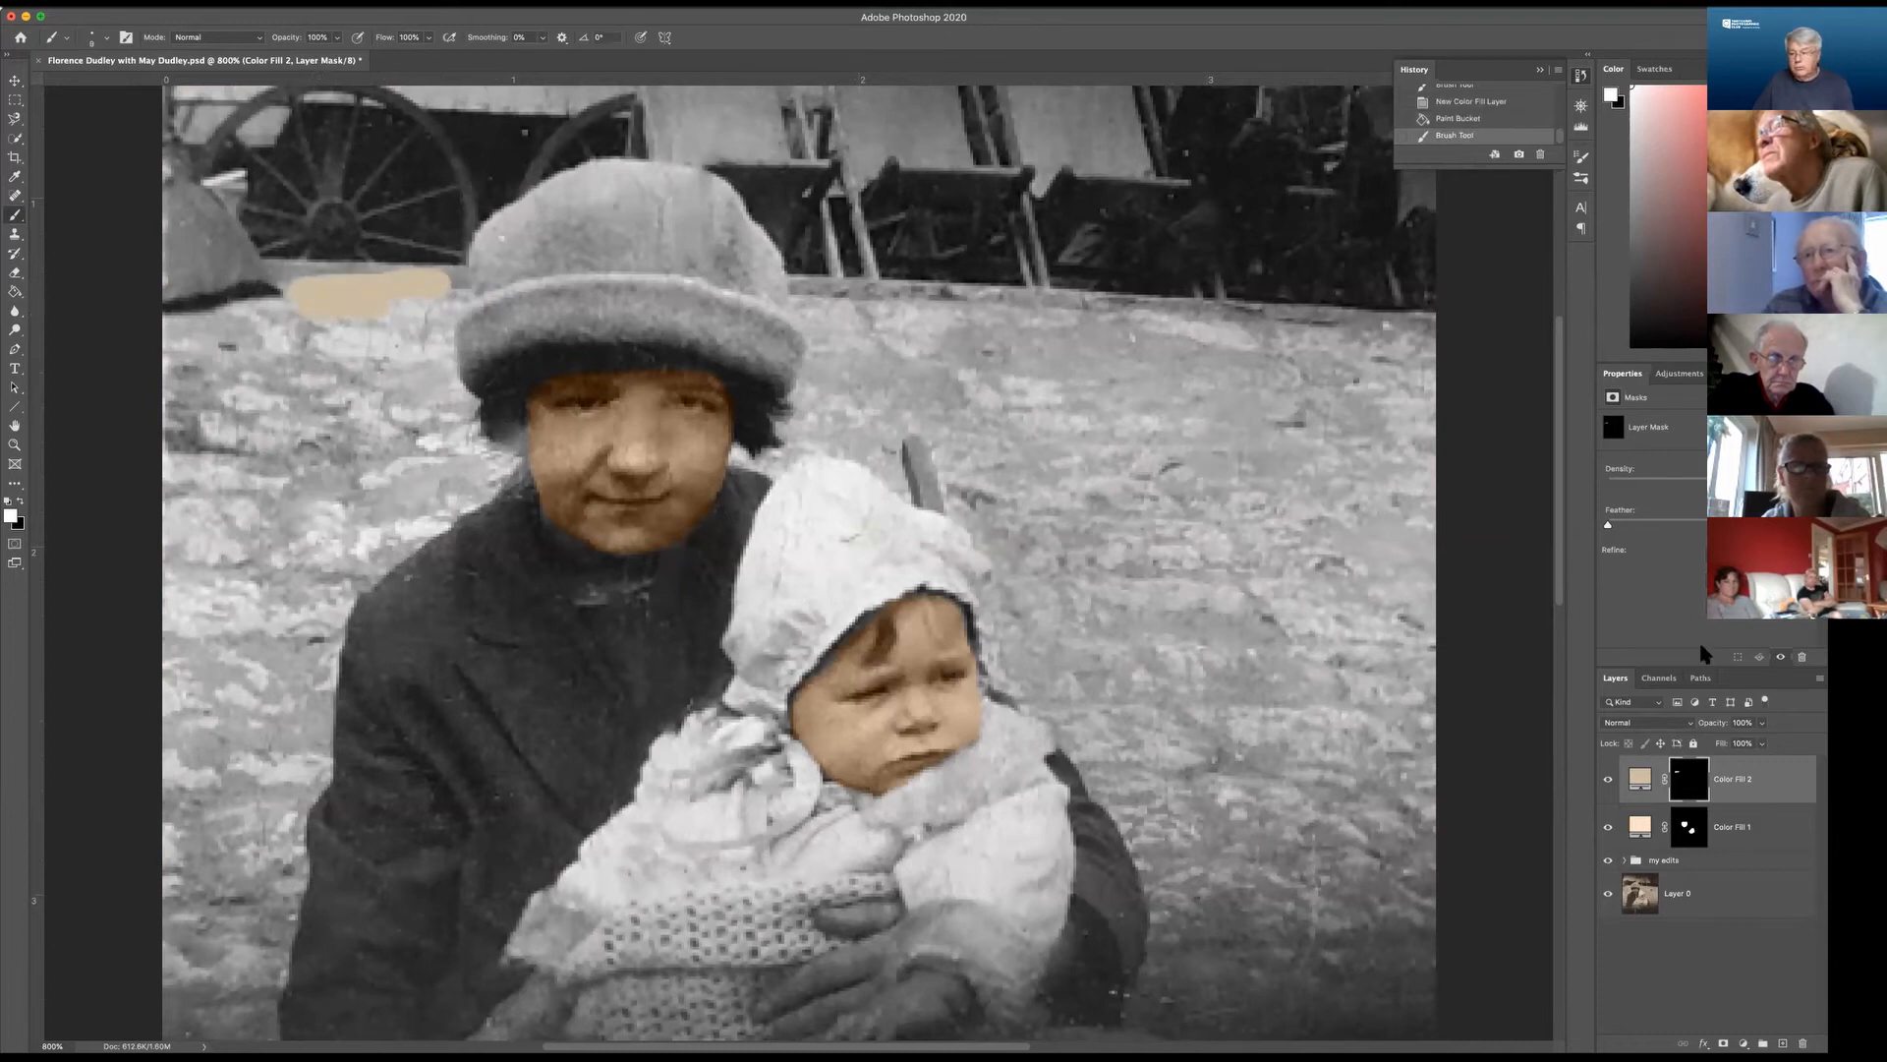
pyautogui.click(1674, 725)
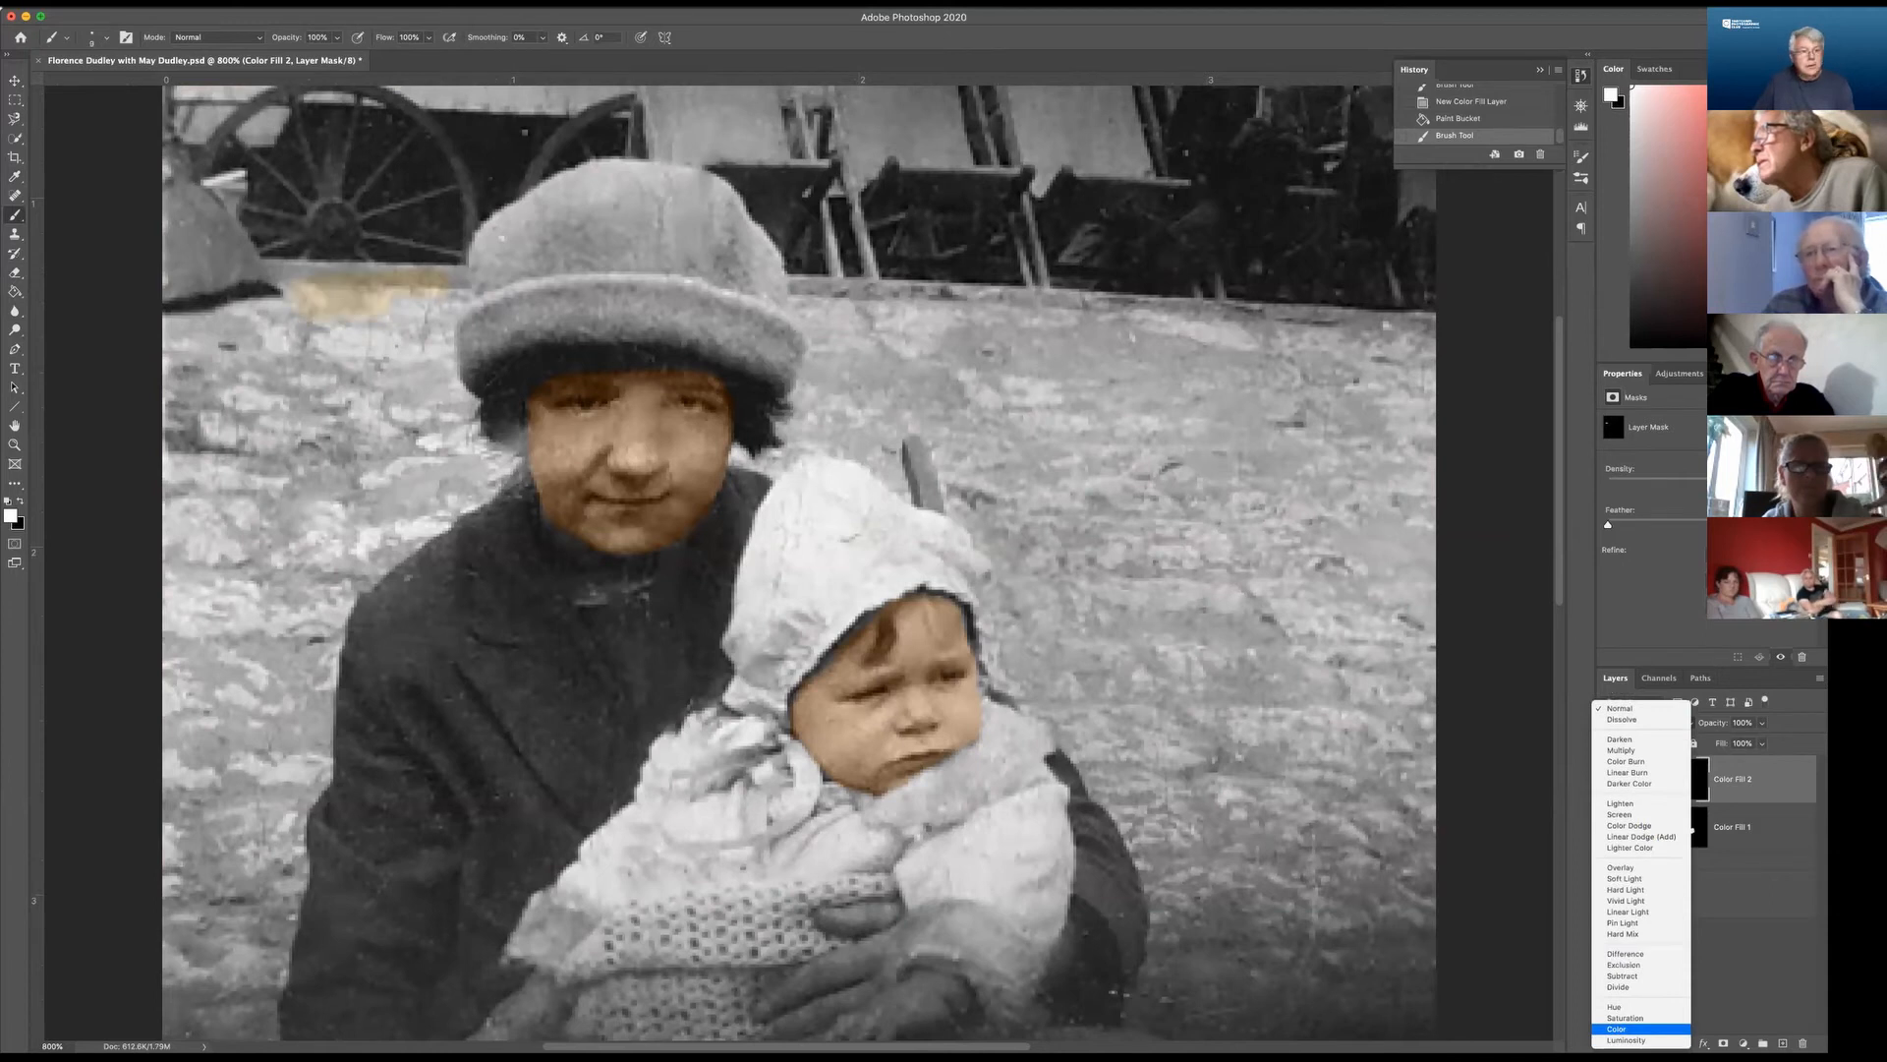
pyautogui.click(1622, 1028)
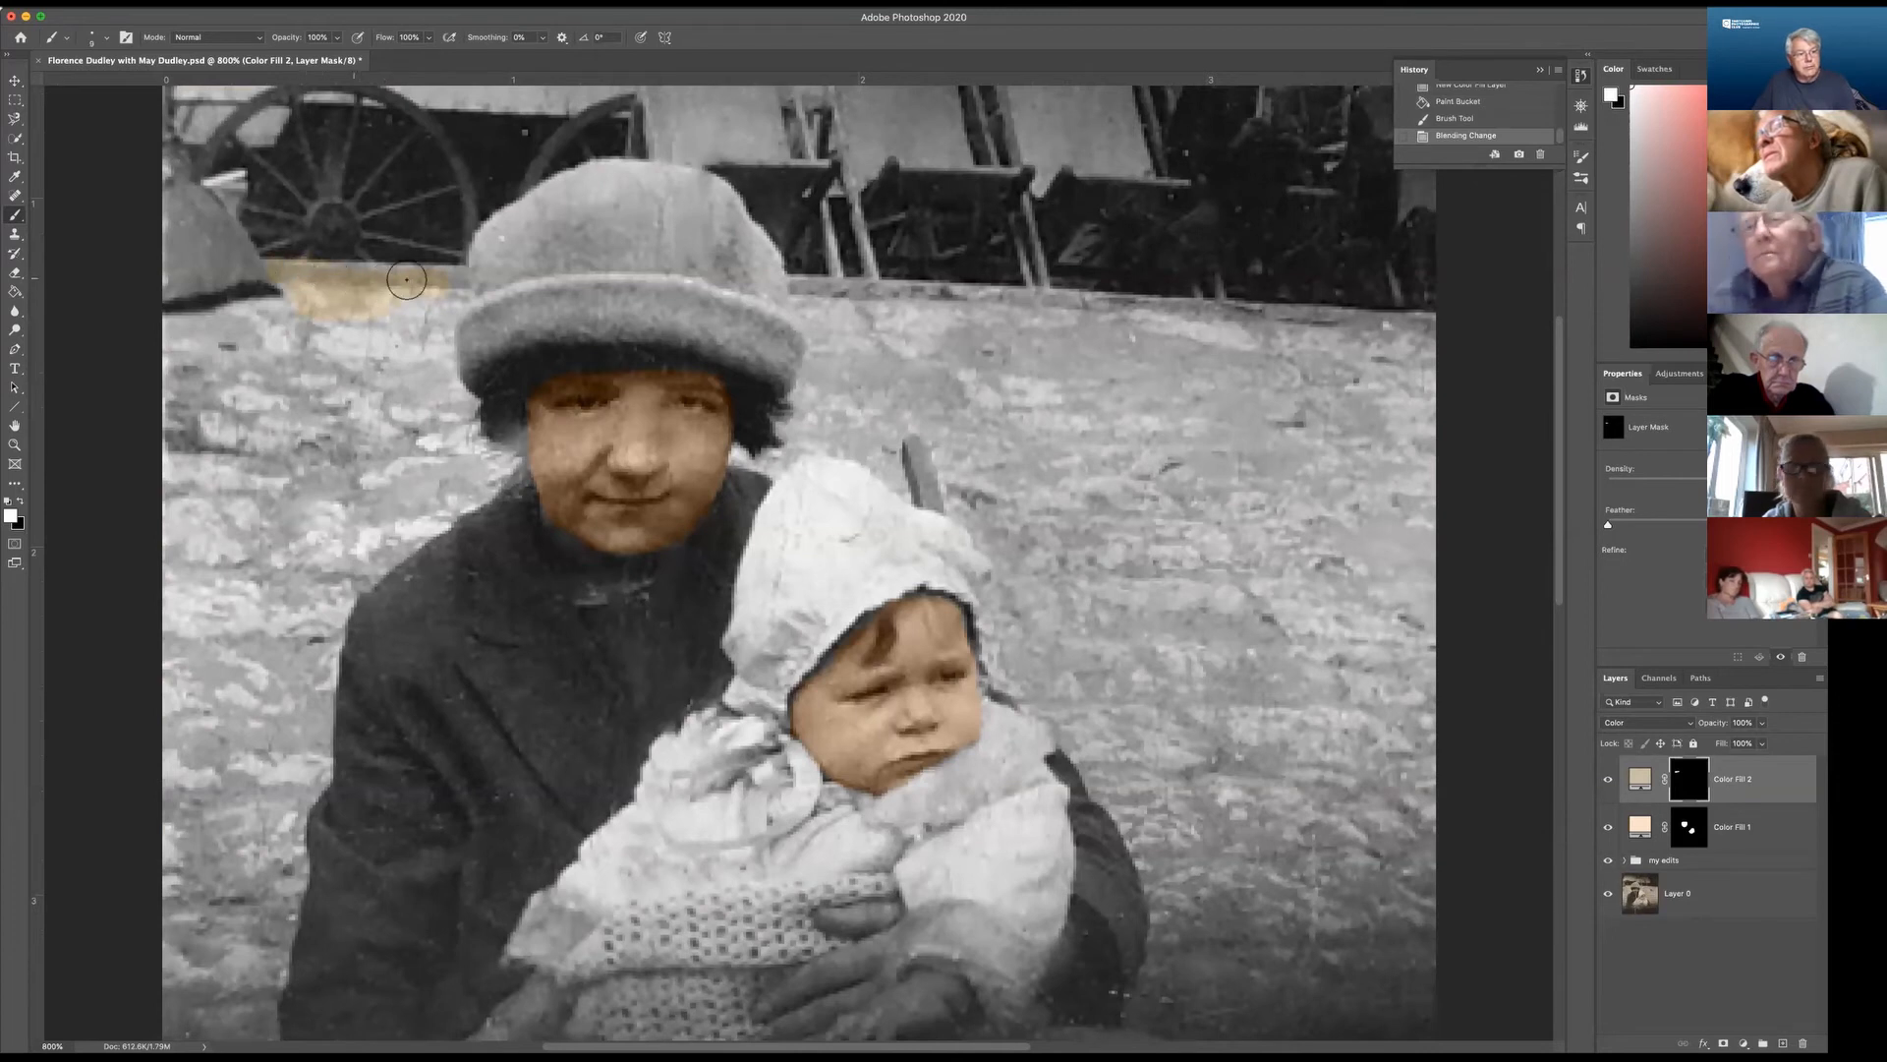
# Reveal the beige on the stone wall left of the woman by painting its edge and filling the area with a larger white brush.
pyautogui.moveTo(449, 278)
pyautogui.mouseDown()
pyautogui.moveTo(459, 420)
pyautogui.moveTo(494, 469)
pyautogui.moveTo(375, 356)
pyautogui.moveTo(343, 385)
pyautogui.moveTo(157, 368)
pyautogui.moveTo(352, 361)
pyautogui.moveTo(406, 302)
pyautogui.moveTo(409, 380)
pyautogui.moveTo(334, 325)
pyautogui.moveTo(222, 323)
pyautogui.mouseUp()
pyautogui.press(']')
pyautogui.press(']')
pyautogui.press(']')
pyautogui.press(']')
pyautogui.press(']')
pyautogui.press(']')
pyautogui.press(']')
pyautogui.moveTo(317, 402)
pyautogui.mouseDown()
pyautogui.moveTo(442, 439)
pyautogui.moveTo(470, 487)
pyautogui.moveTo(325, 604)
pyautogui.moveTo(144, 594)
pyautogui.moveTo(392, 546)
pyautogui.moveTo(399, 526)
pyautogui.moveTo(351, 512)
pyautogui.moveTo(372, 492)
pyautogui.moveTo(236, 487)
pyautogui.moveTo(284, 511)
pyautogui.moveTo(238, 538)
pyautogui.moveTo(250, 446)
pyautogui.moveTo(169, 448)
pyautogui.moveTo(257, 508)
pyautogui.moveTo(241, 570)
pyautogui.moveTo(368, 533)
pyautogui.moveTo(196, 553)
pyautogui.moveTo(182, 344)
pyautogui.mouseUp()
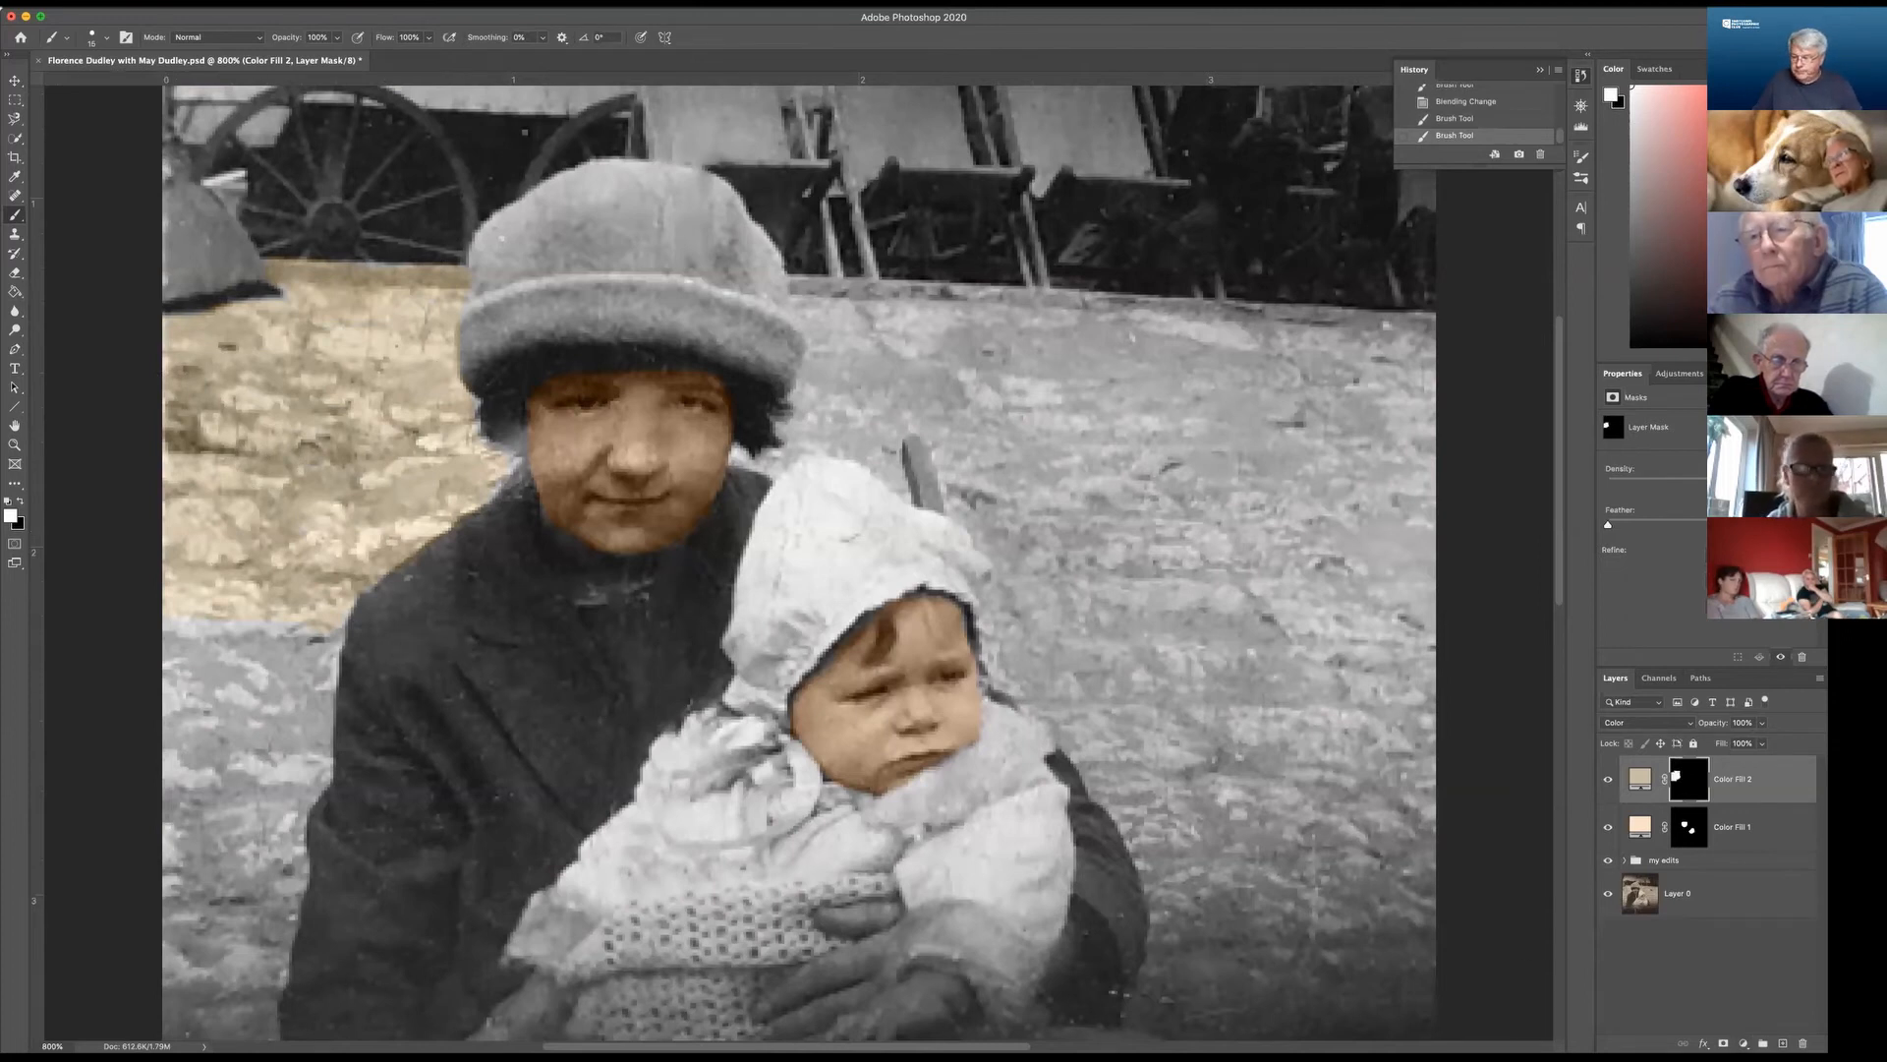
# Add a Solid Color fill layer above Color Fill 2, starting from navy 030764 and darkening it to 020431.
pyautogui.click(1723, 1043)
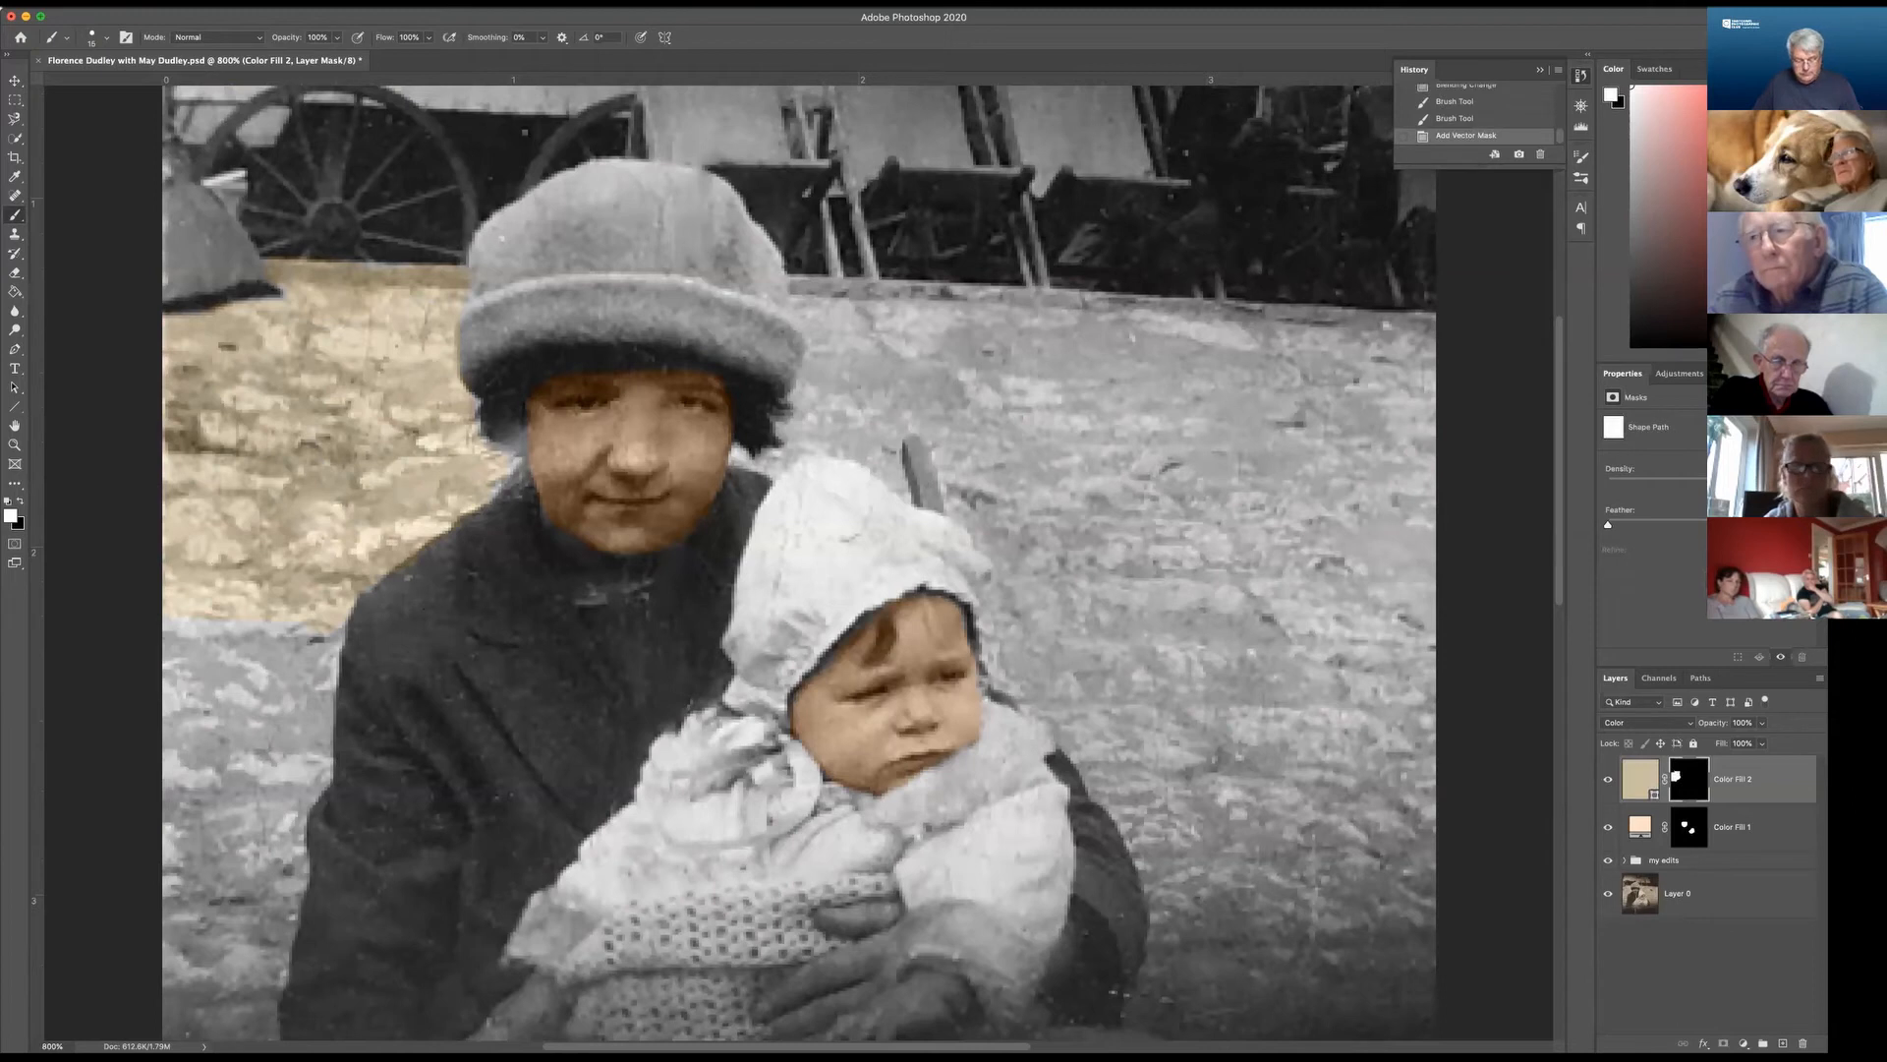
pyautogui.press('super+z')
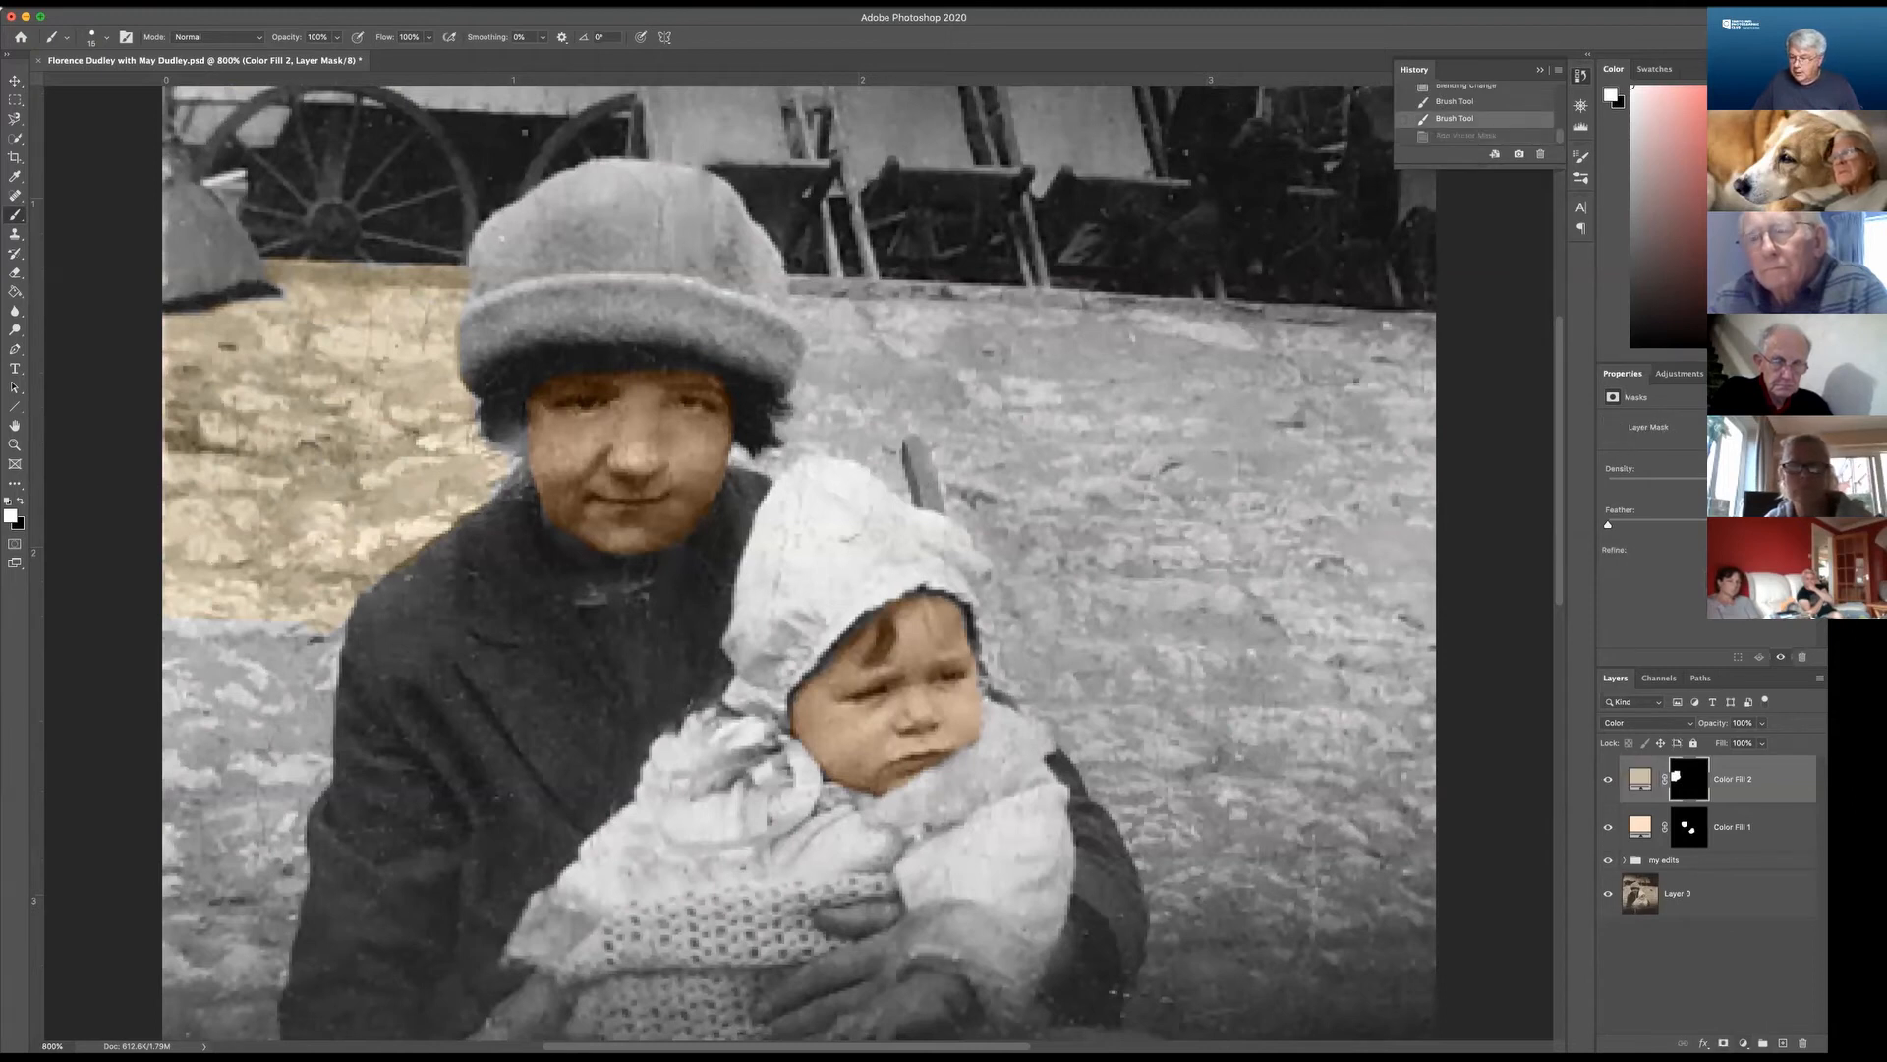
pyautogui.click(1743, 1043)
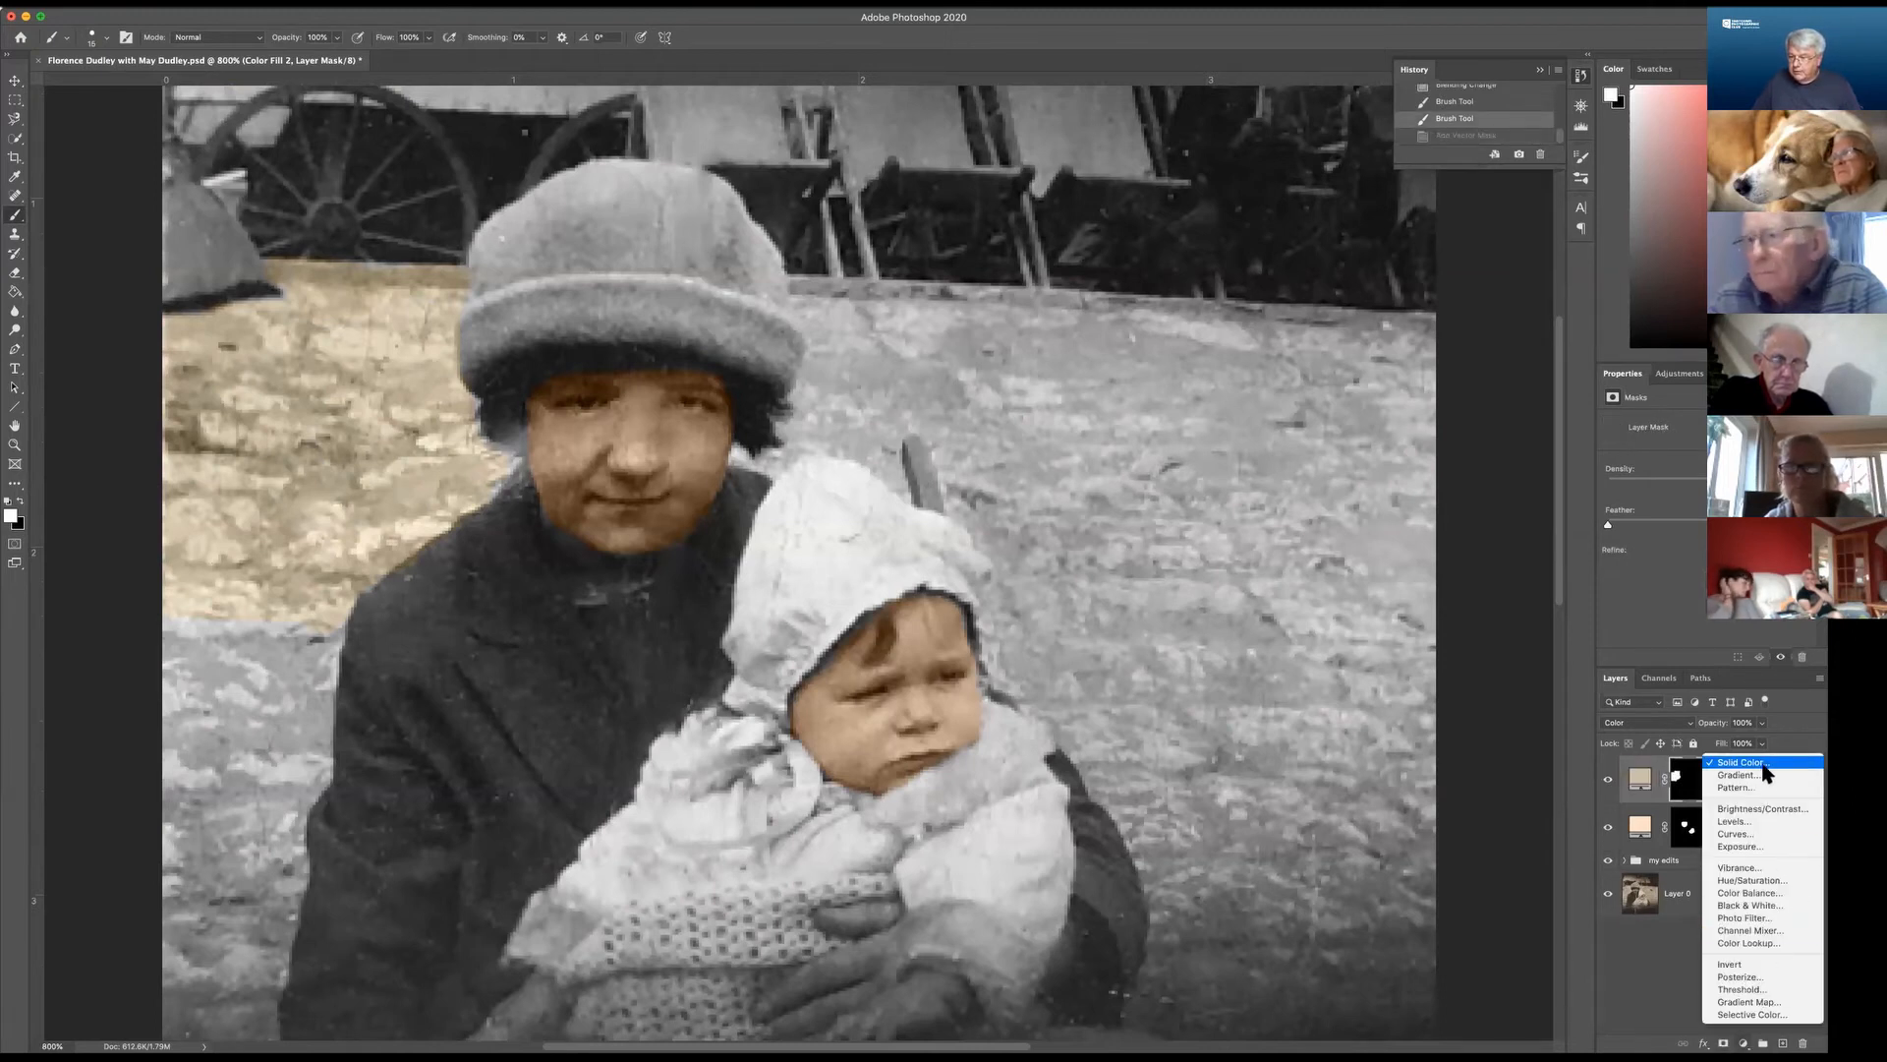
pyautogui.click(1730, 767)
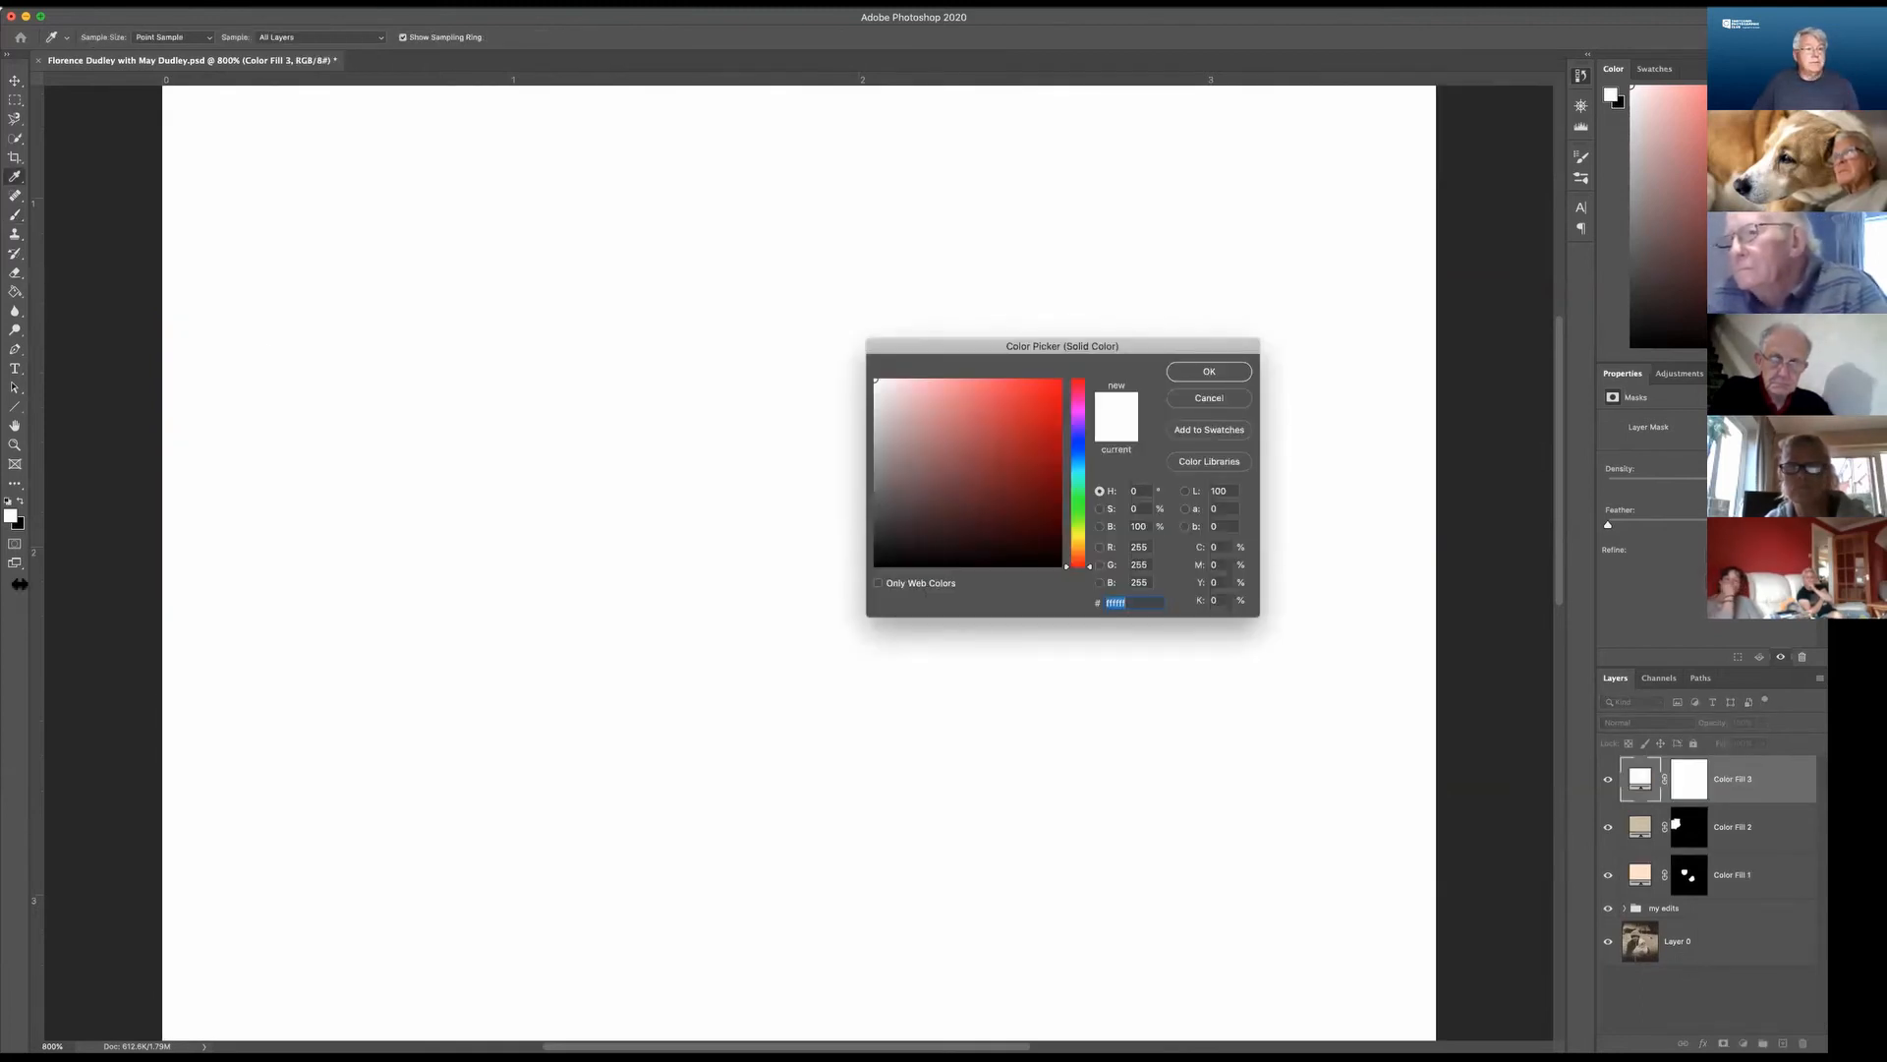
pyautogui.press('Return')
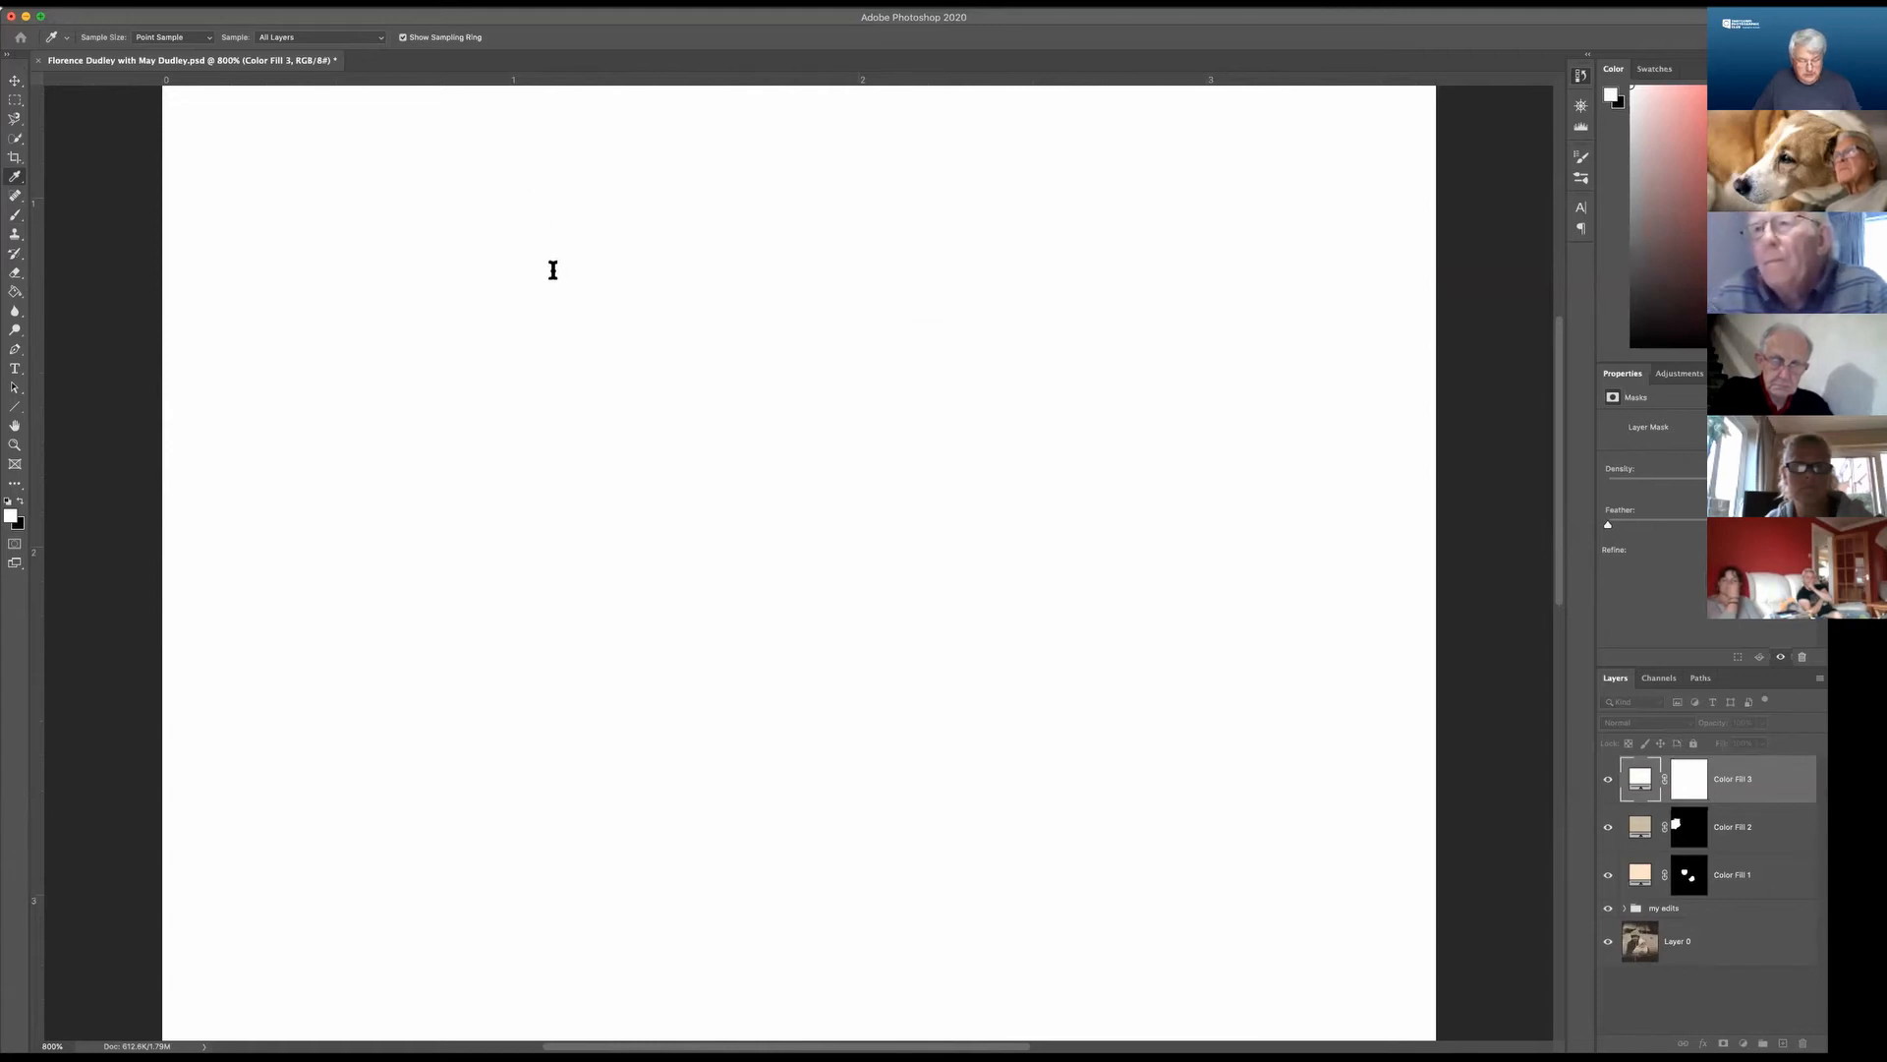
pyautogui.click(1042, 403)
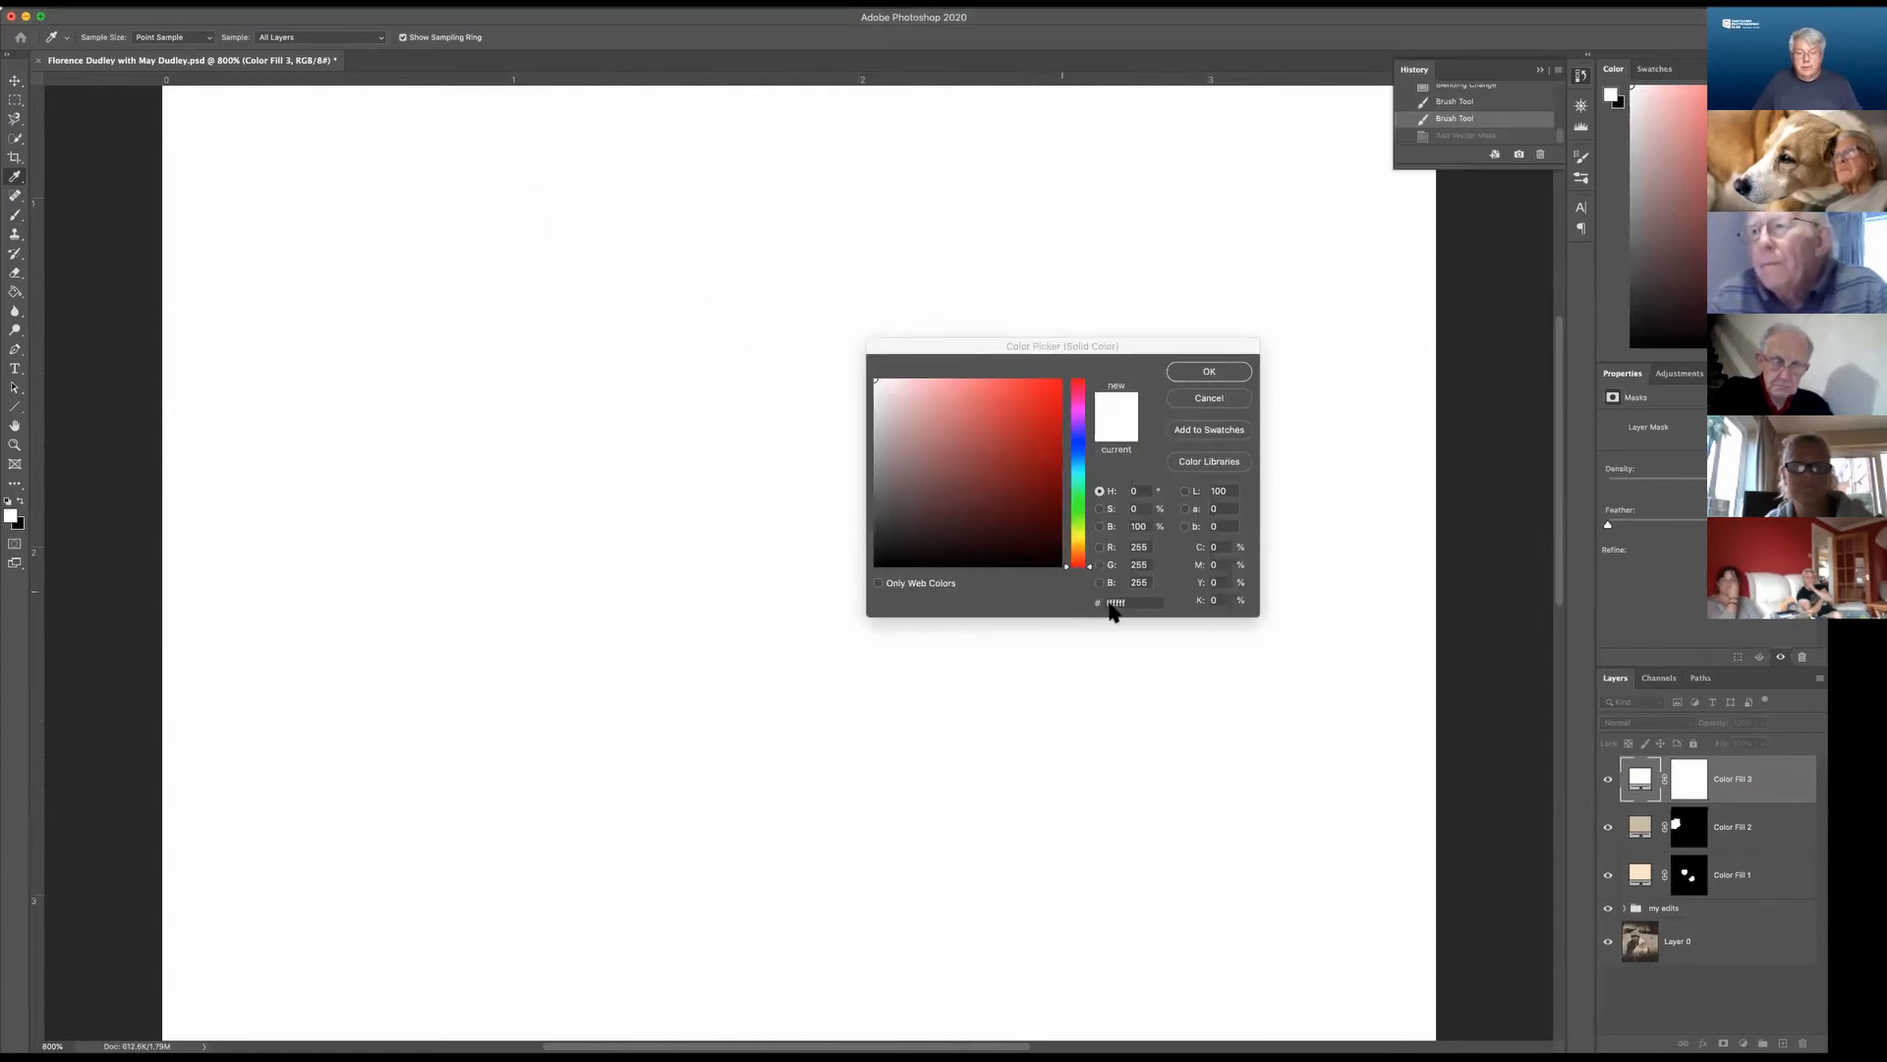
pyautogui.moveTo(1139, 602); pyautogui.dragTo(1077, 599)
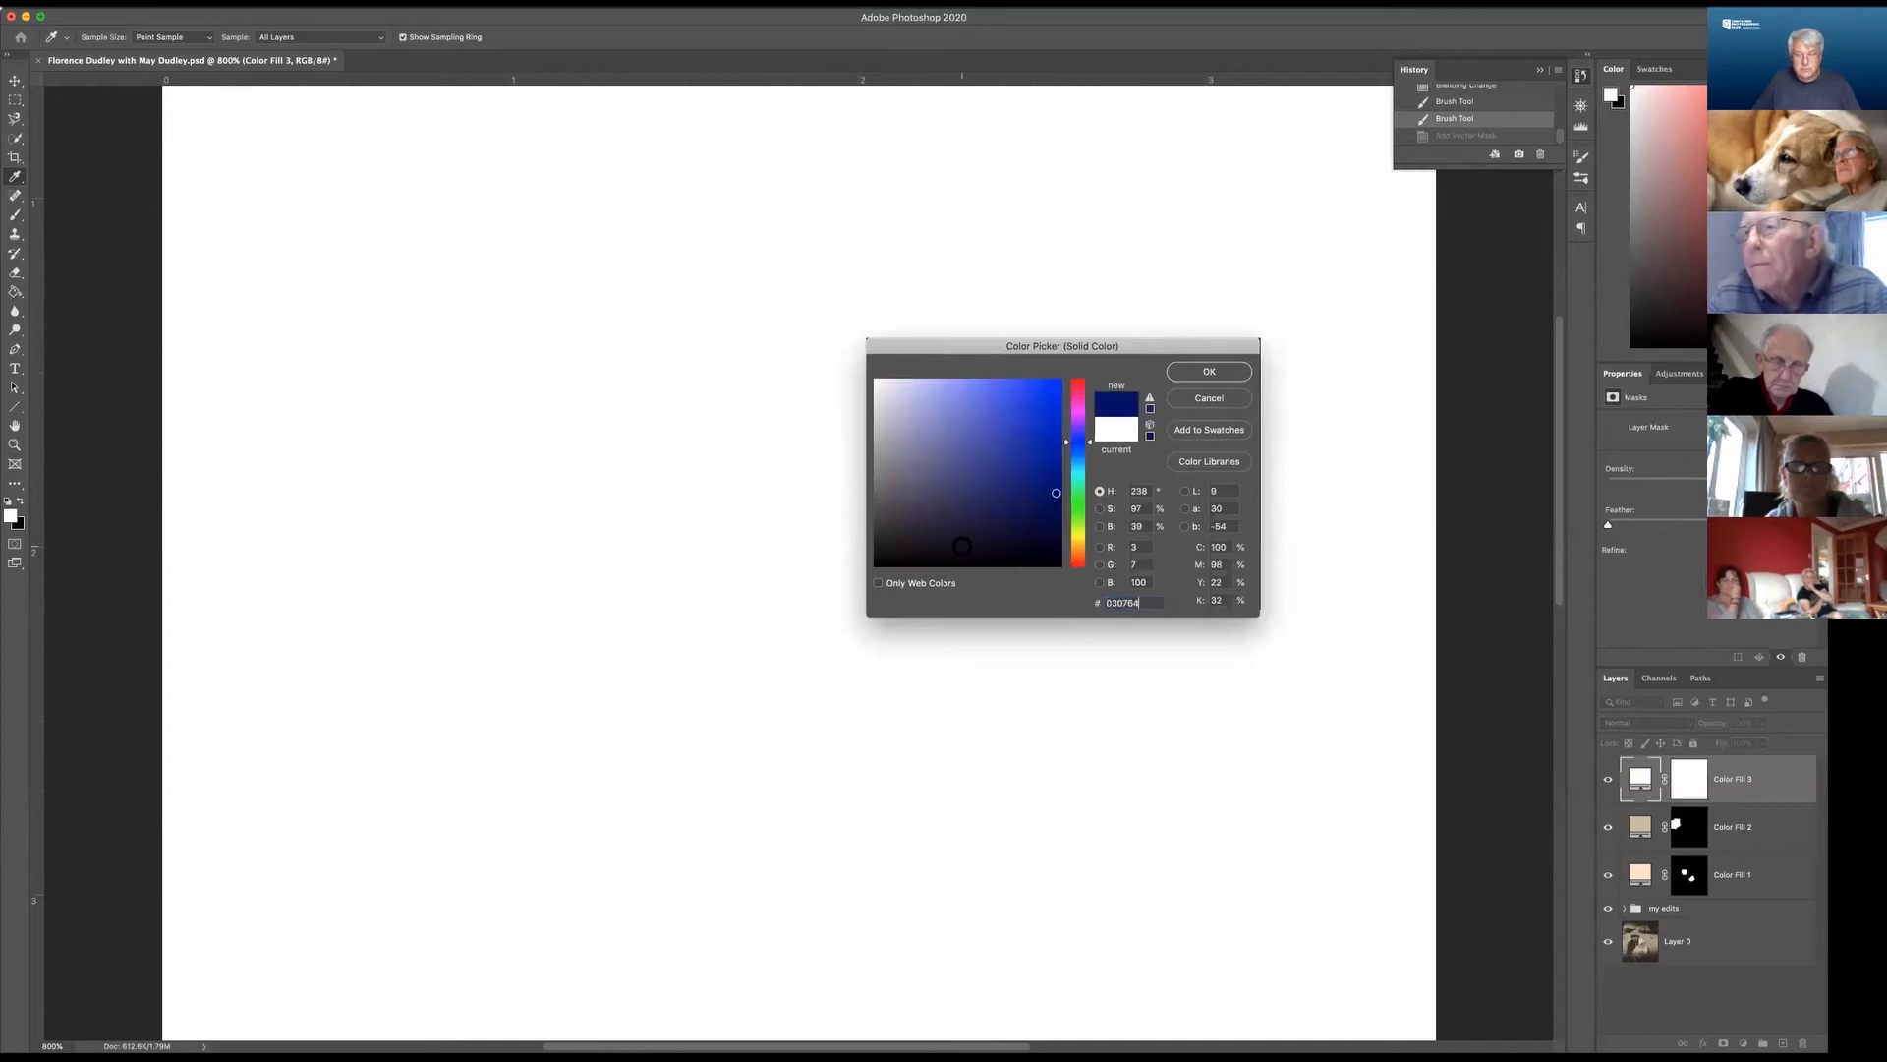
pyautogui.write('030764')
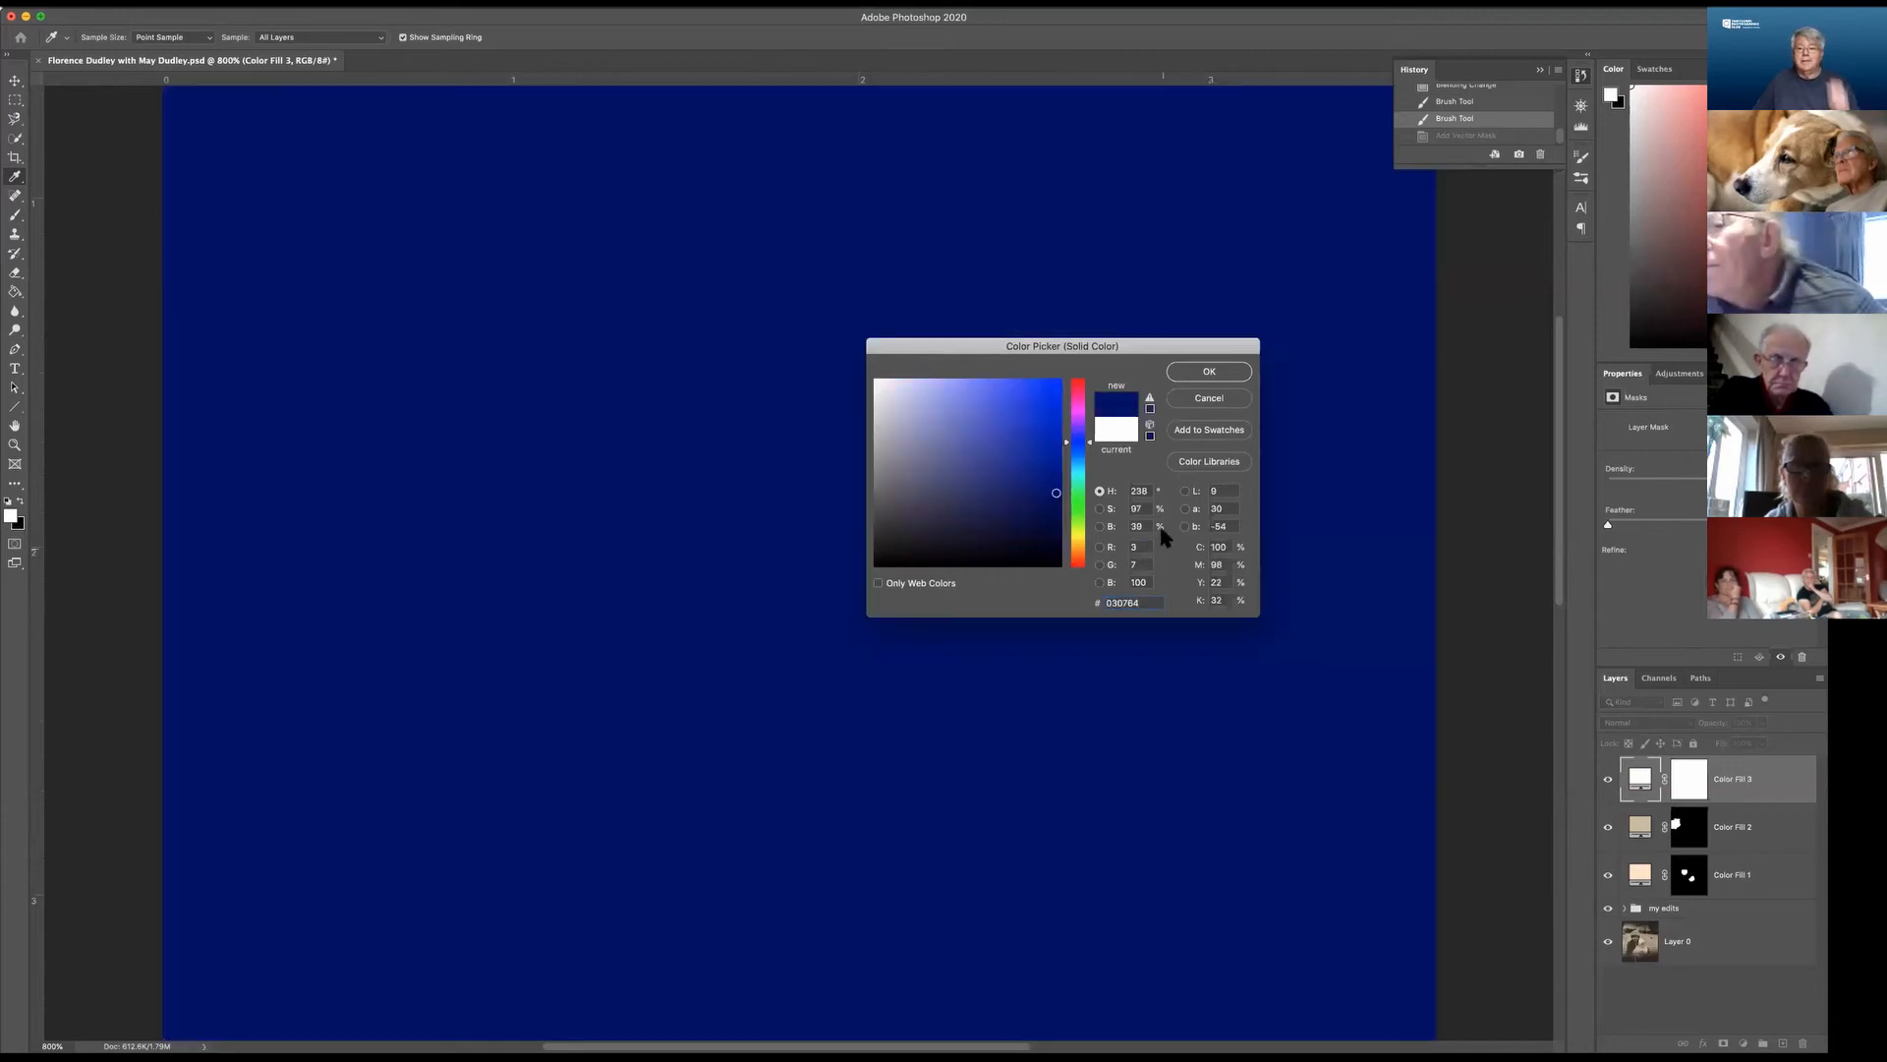
pyautogui.click(1056, 504)
pyautogui.moveTo(1053, 518); pyautogui.dragTo(1054, 526)
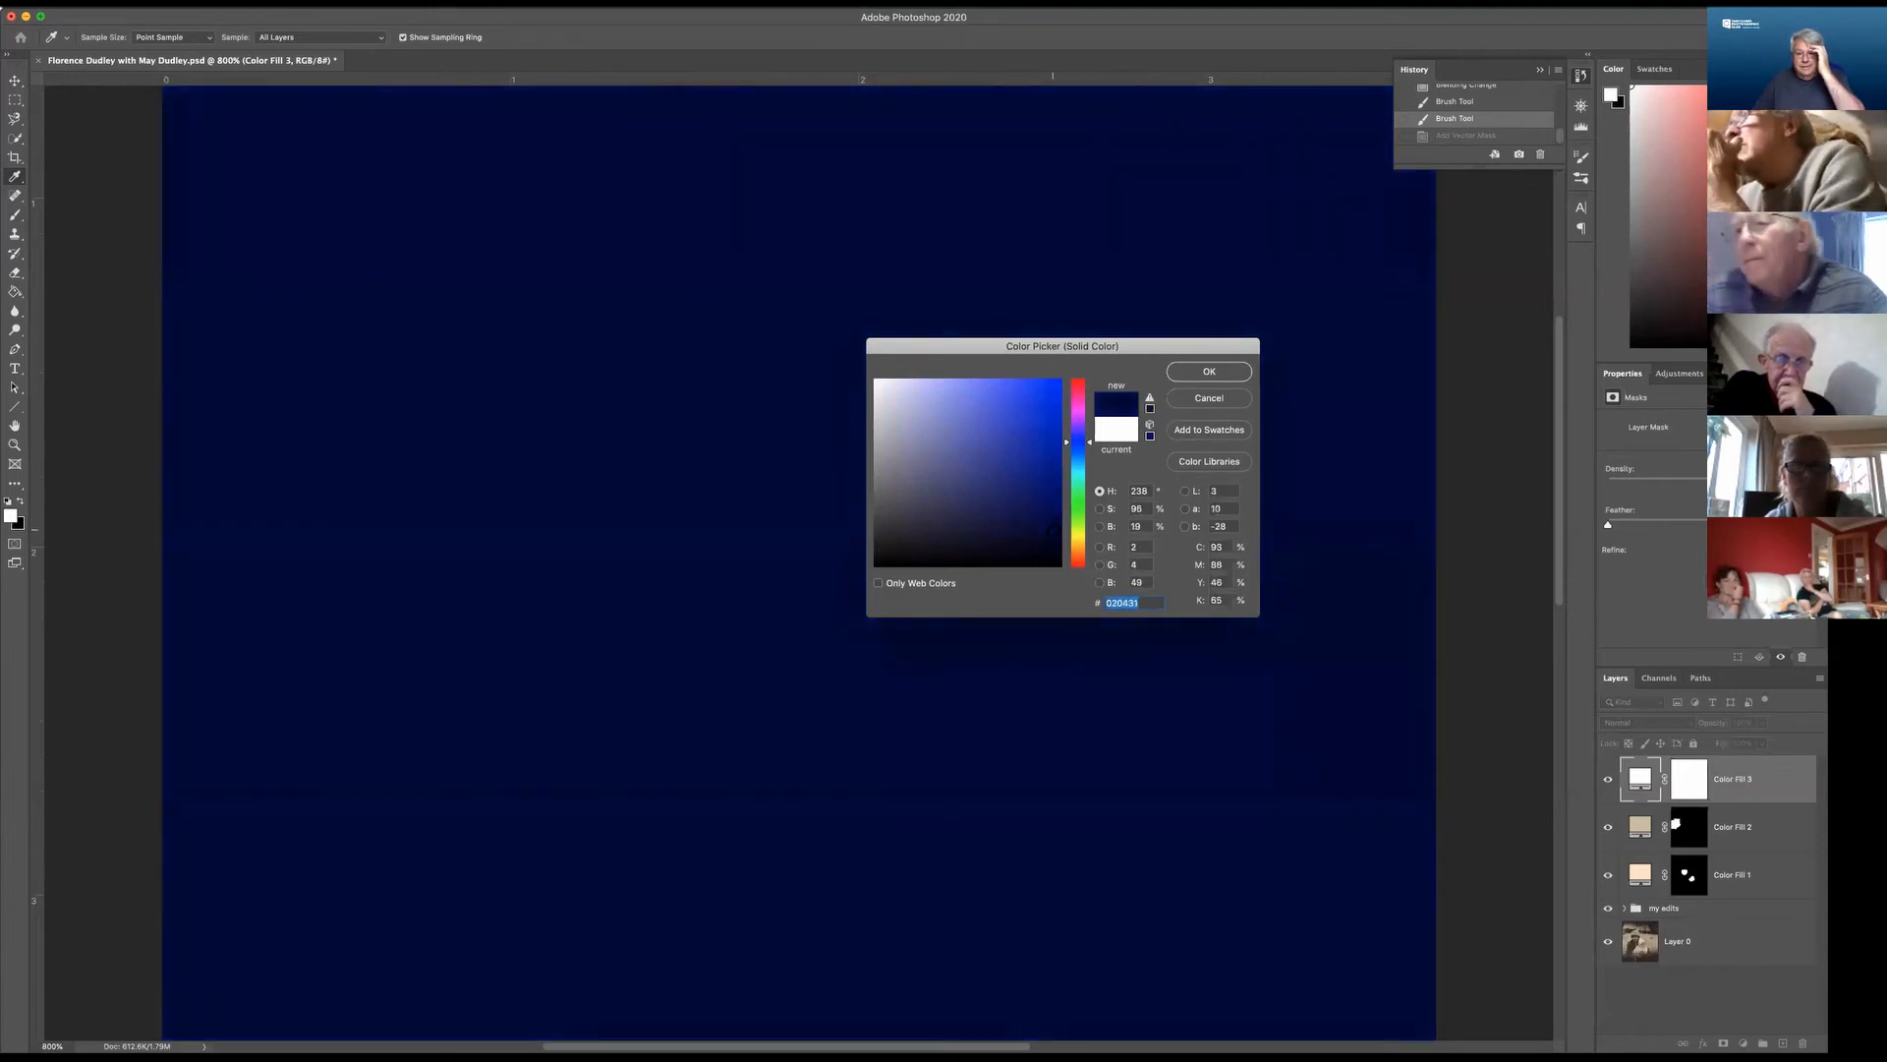
pyautogui.click(1225, 377)
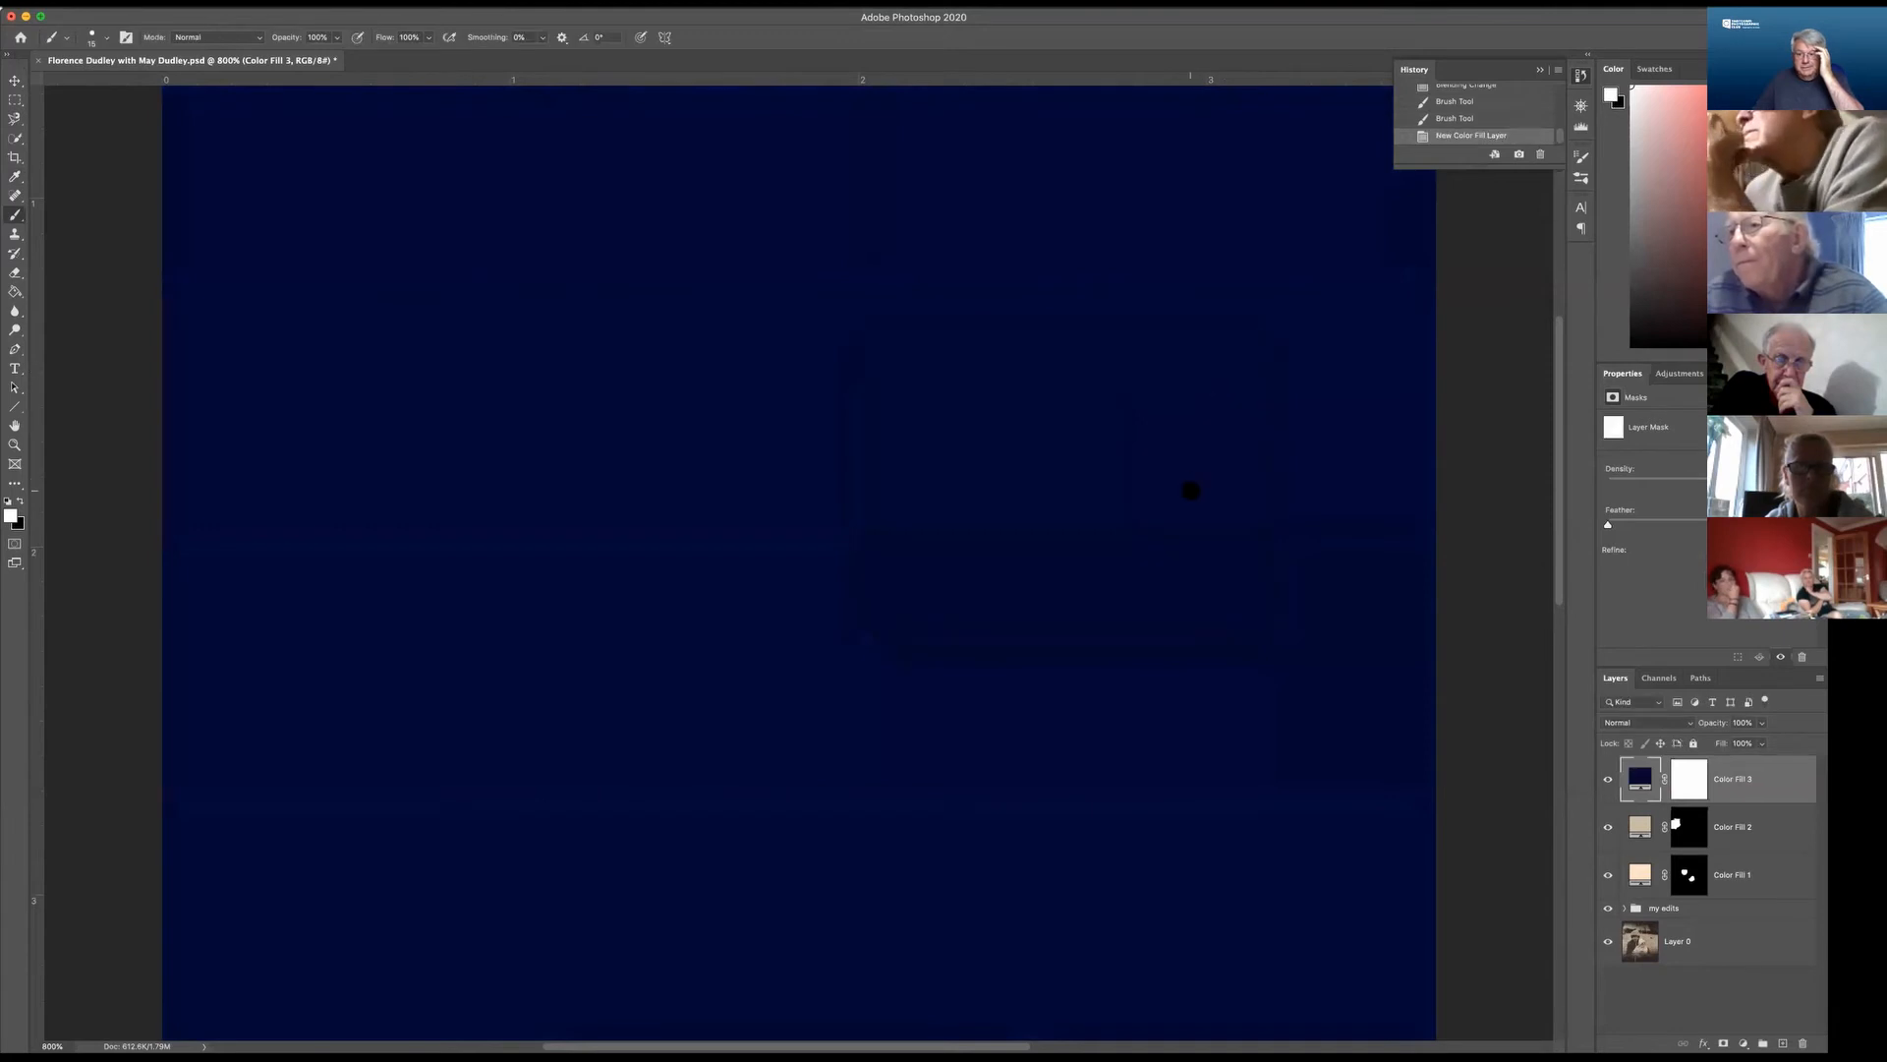
# Fill the Color Fill 3 layer mask with black using the Paint Bucket to hide the navy.
pyautogui.click(1687, 783)
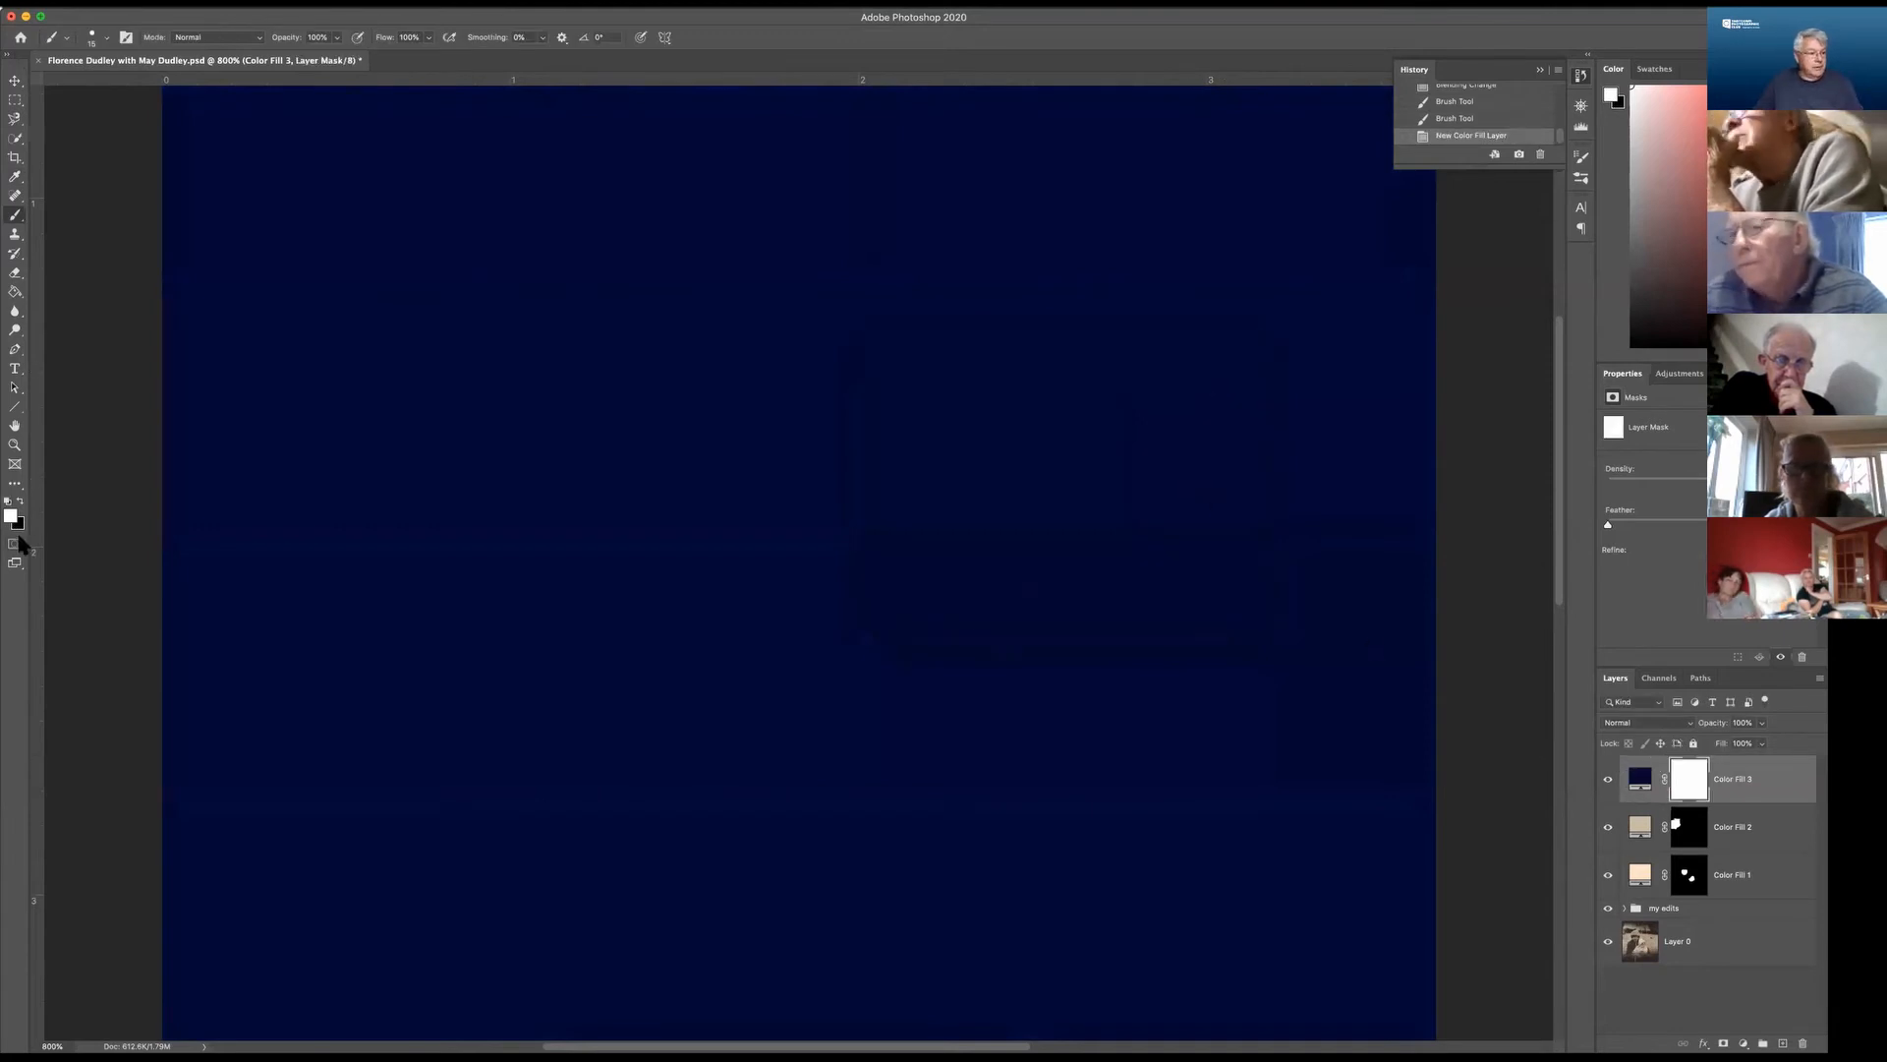
pyautogui.click(16, 293)
pyautogui.click(553, 412)
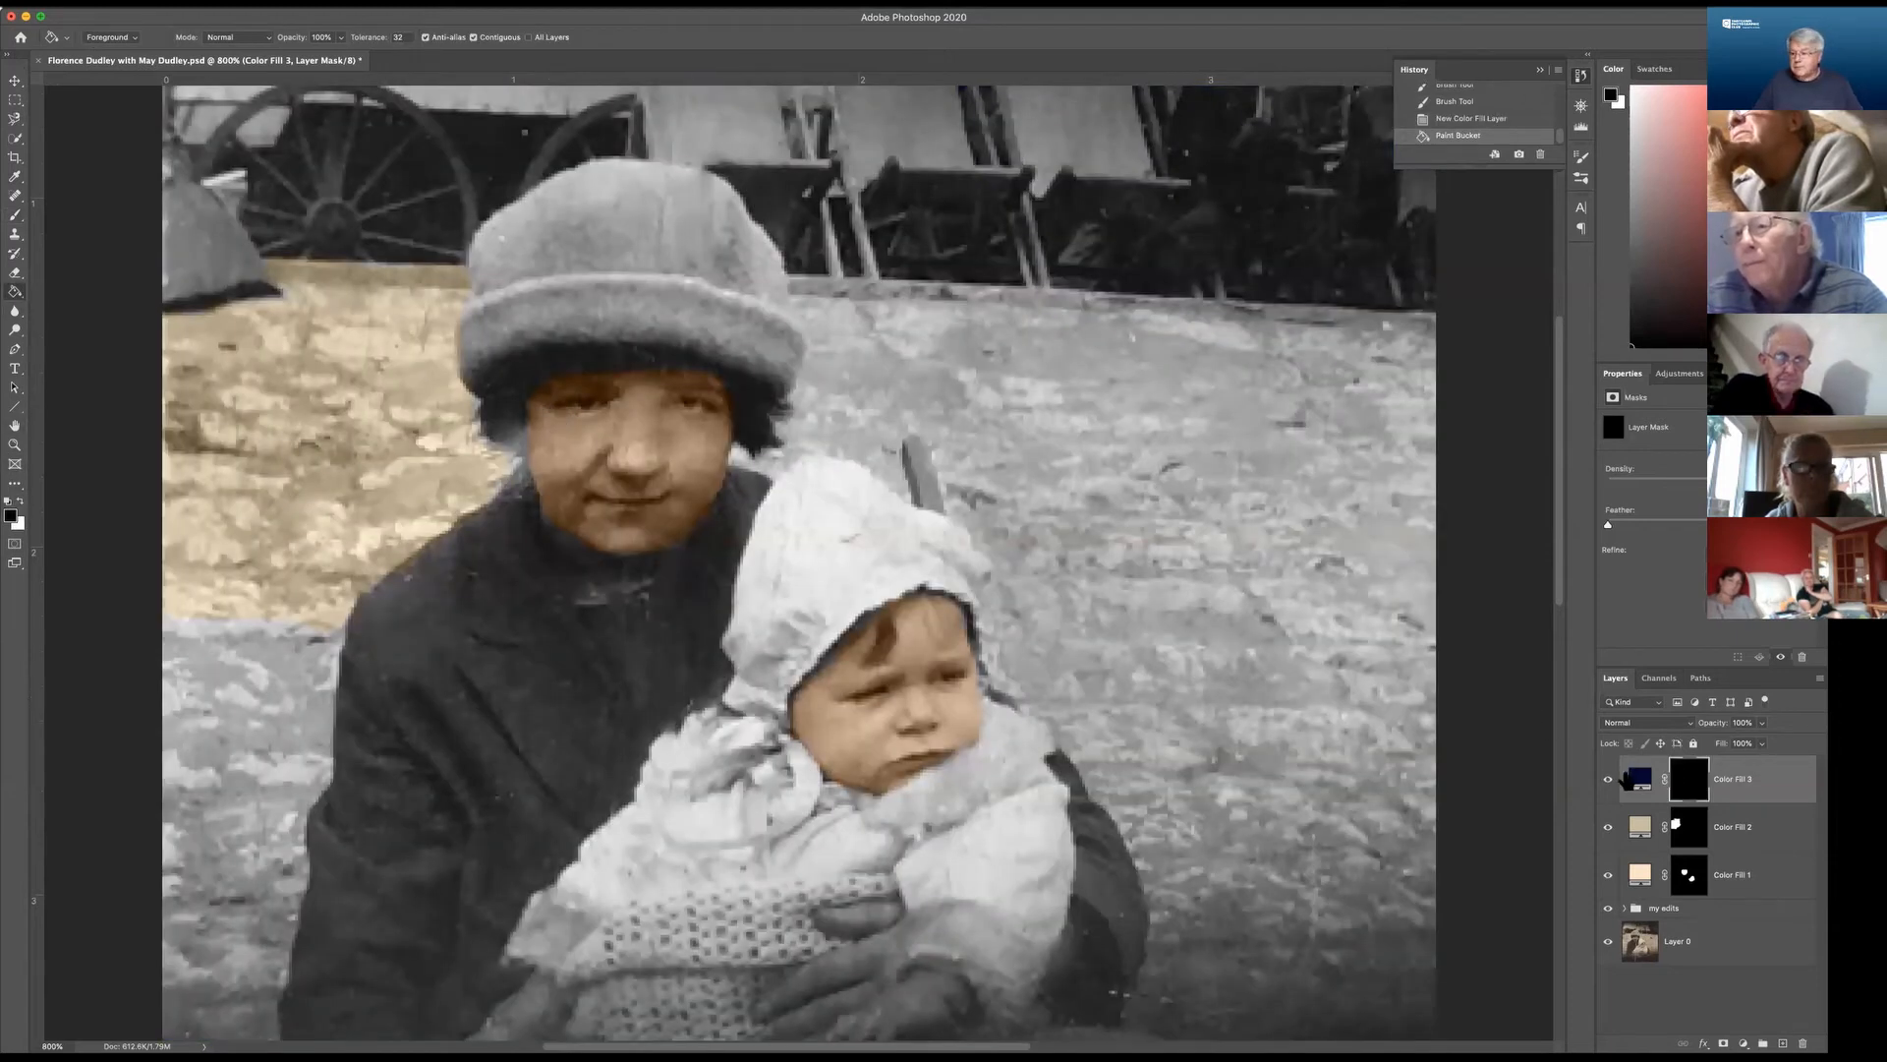
# Brush white on the Color Fill 3 mask over the woman's shoulder beside the wall and set the layer's blending mode to Color.
pyautogui.click(15, 216)
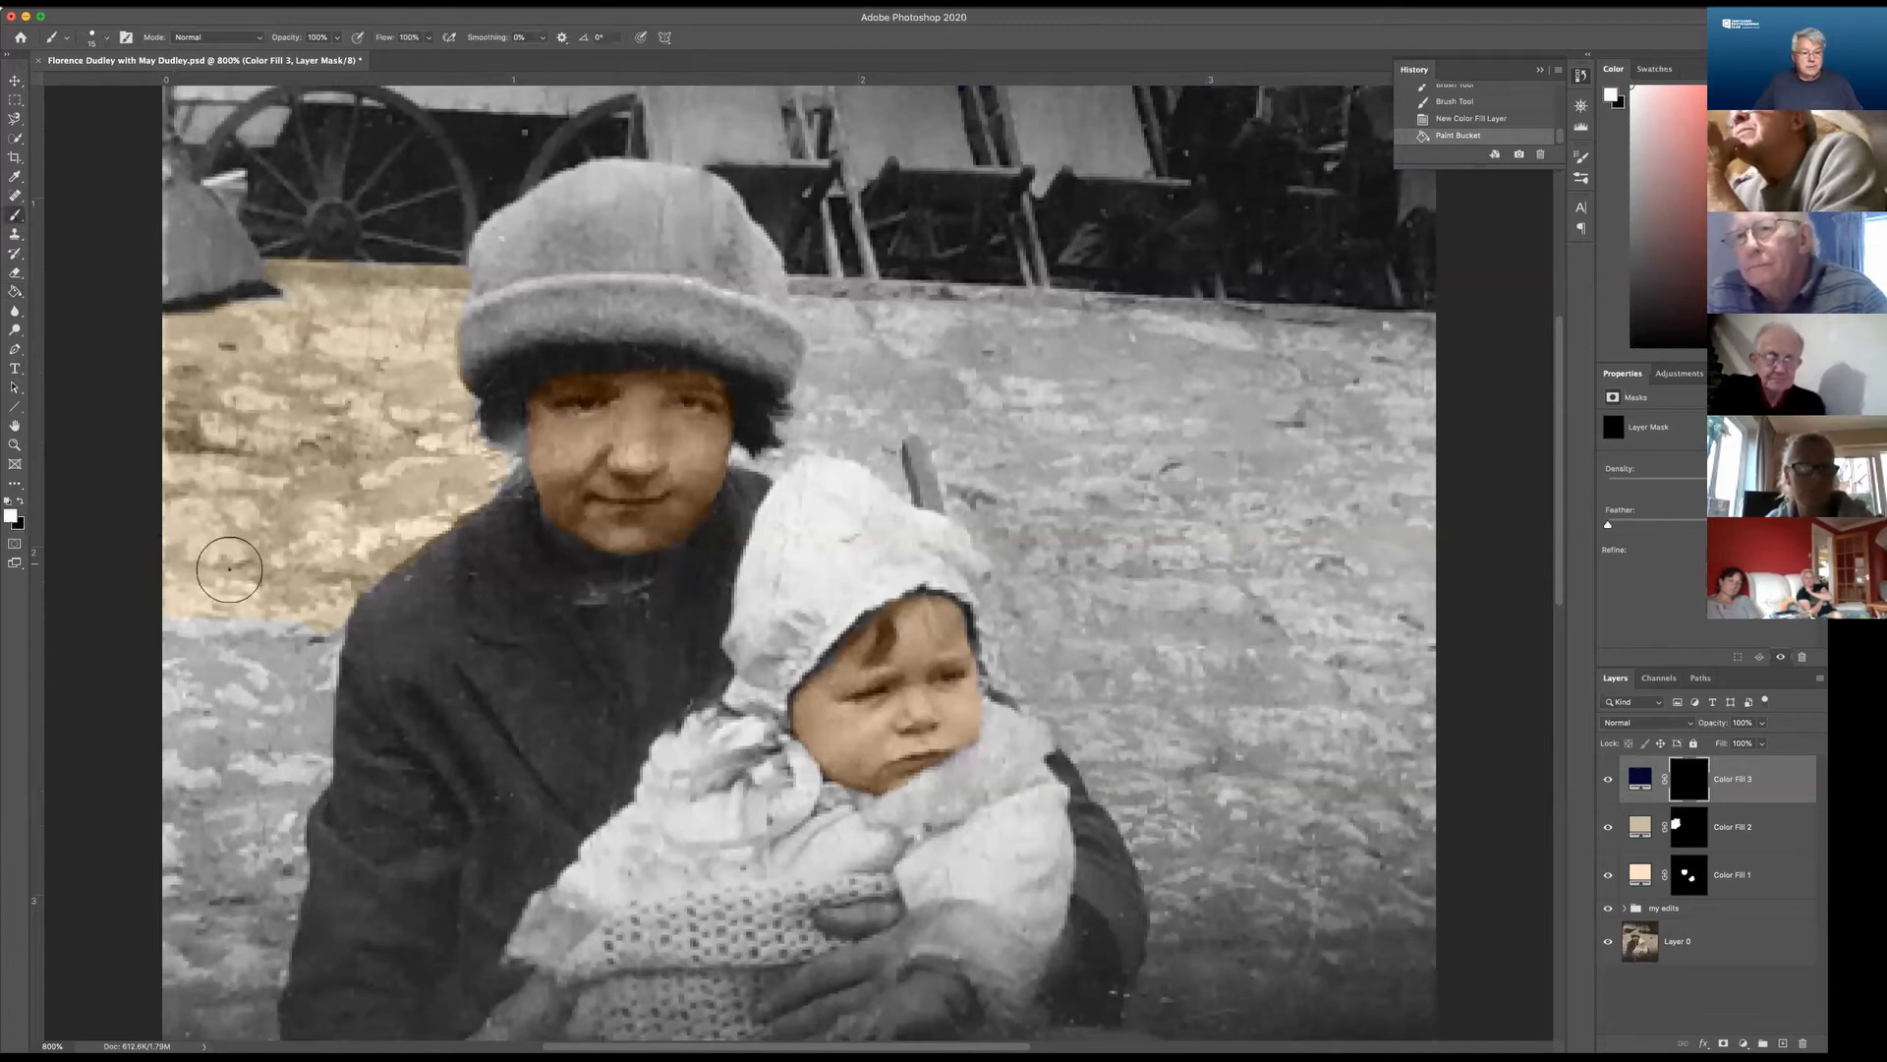
pyautogui.press('[')
pyautogui.press('[')
pyautogui.moveTo(516, 489)
pyautogui.mouseDown()
pyautogui.moveTo(462, 551)
pyautogui.moveTo(411, 568)
pyautogui.mouseUp()
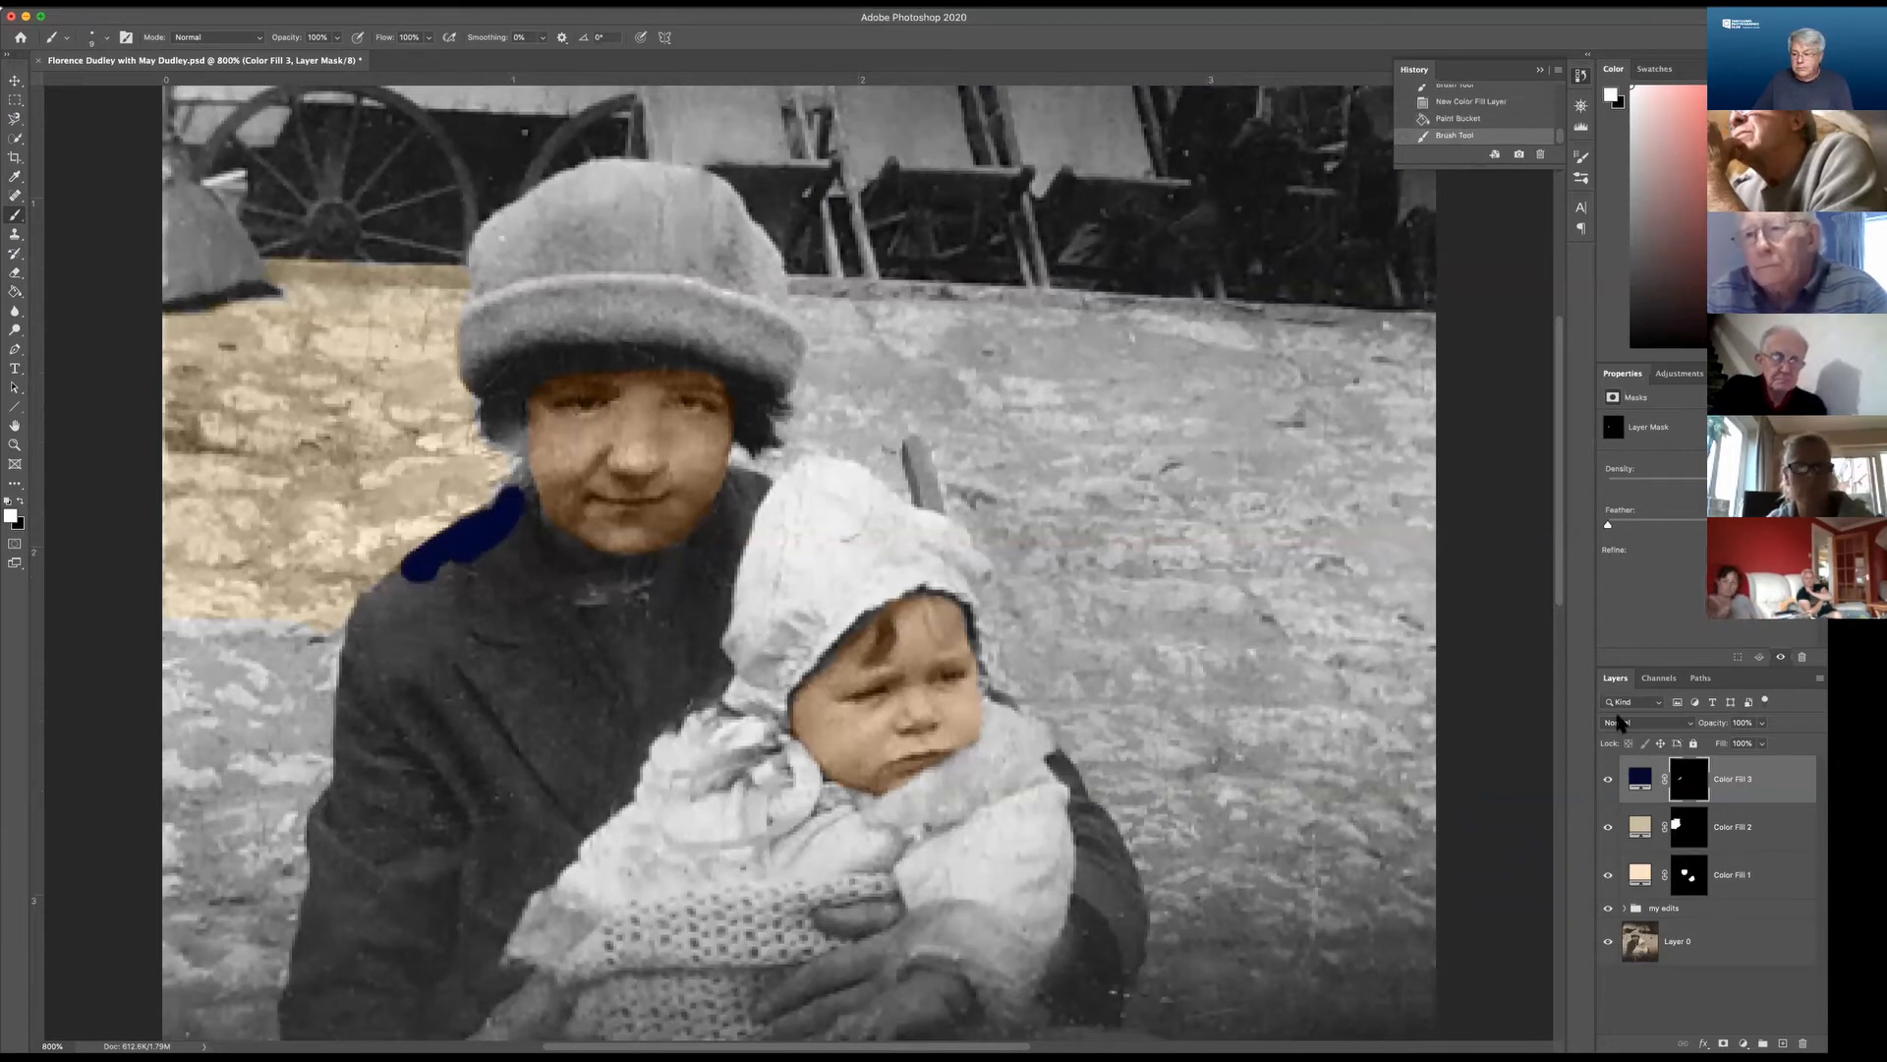
pyautogui.click(1658, 726)
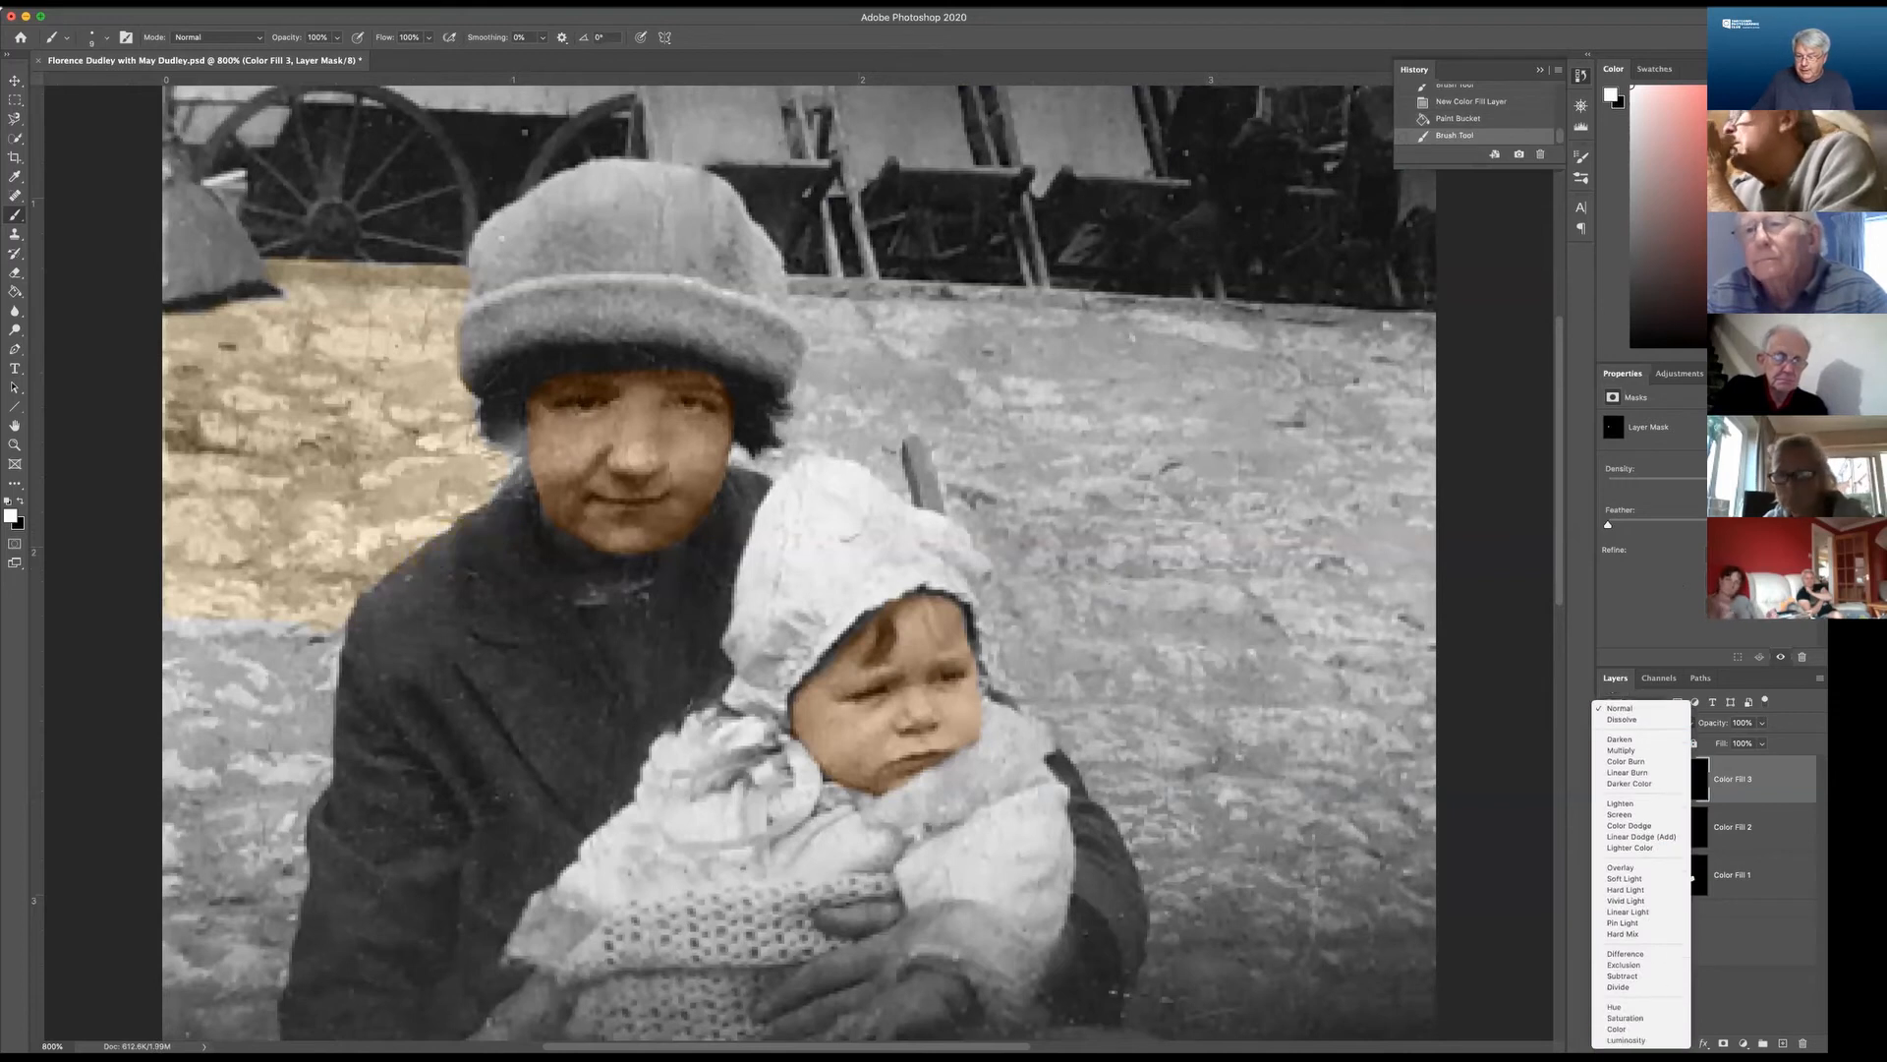
pyautogui.click(1627, 1028)
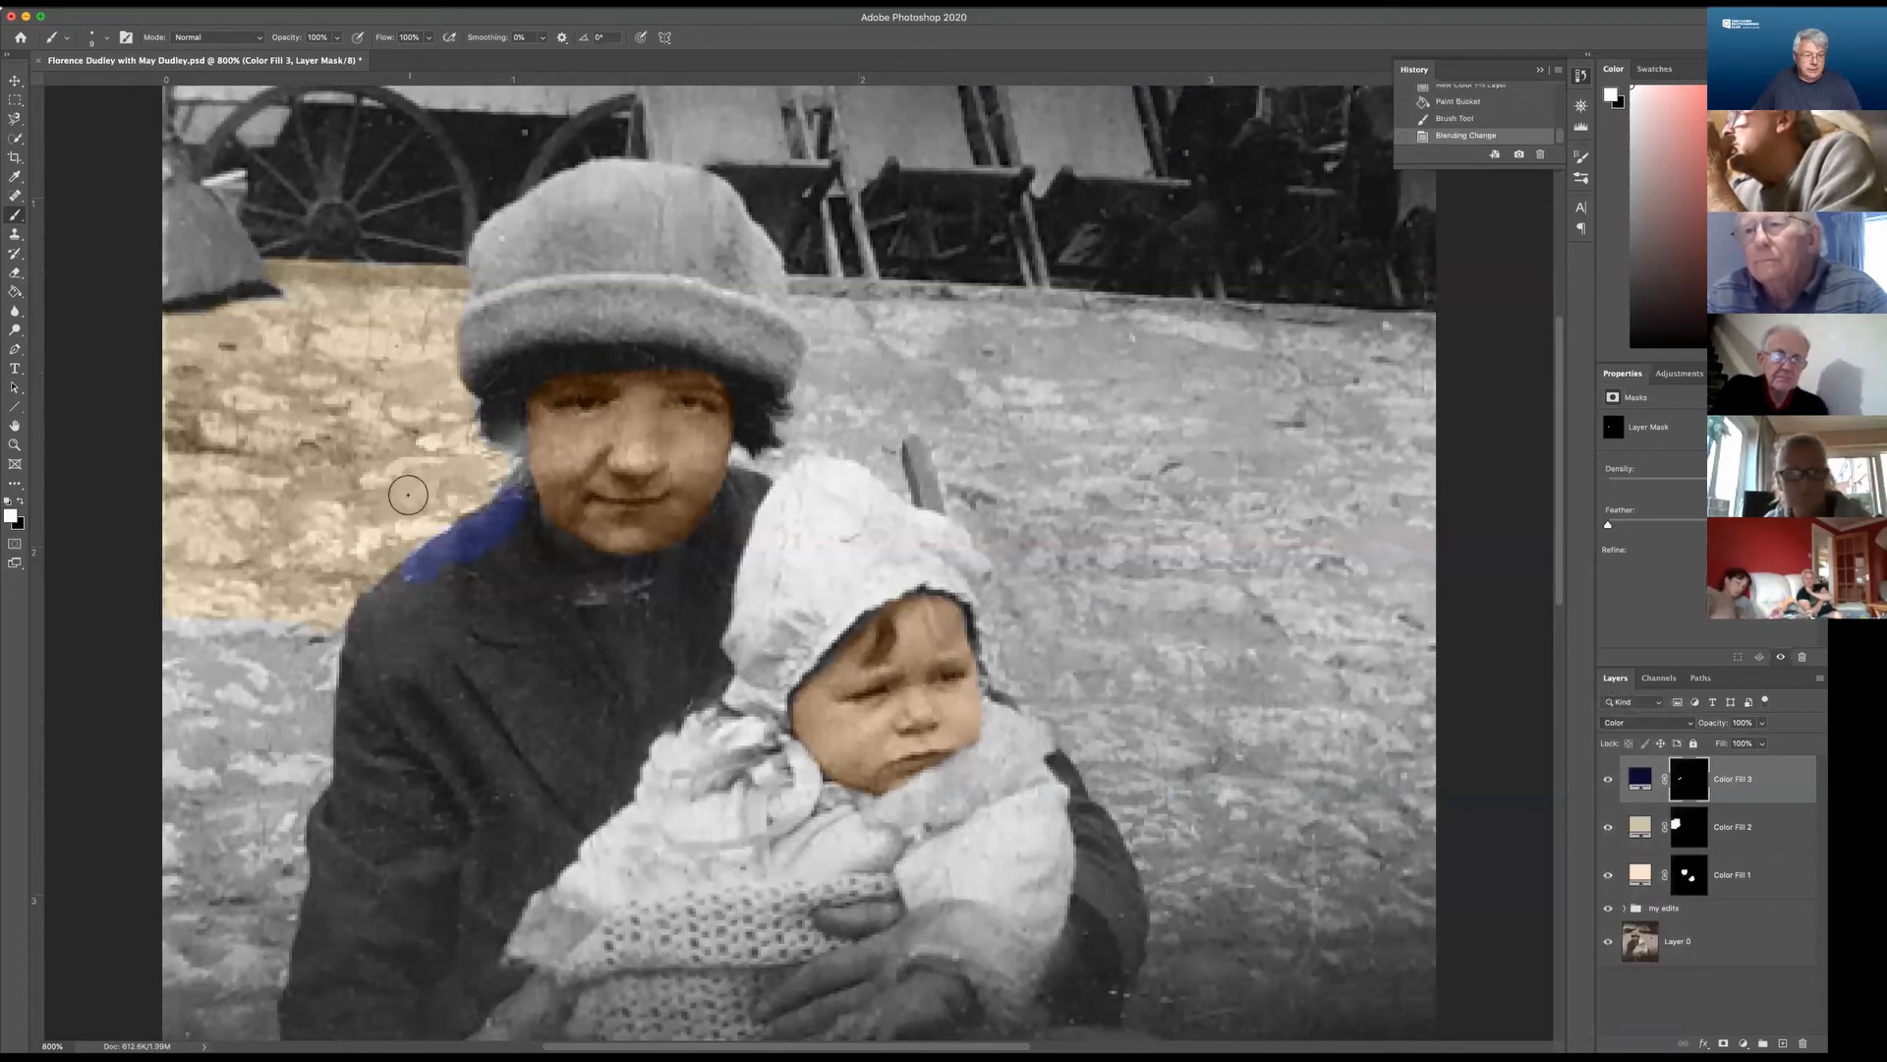
# Extend the navy over the upper sleeve and chest of the woman's coat by painting white on the mask.
pyautogui.moveTo(423, 573)
pyautogui.mouseDown()
pyautogui.moveTo(370, 607)
pyautogui.moveTo(357, 679)
pyautogui.moveTo(424, 591)
pyautogui.moveTo(435, 623)
pyautogui.moveTo(505, 534)
pyautogui.moveTo(552, 601)
pyautogui.moveTo(423, 606)
pyautogui.moveTo(434, 588)
pyautogui.moveTo(510, 634)
pyautogui.moveTo(523, 588)
pyautogui.moveTo(464, 578)
pyautogui.mouseUp()
pyautogui.moveTo(553, 641); pyautogui.dragTo(550, 608)
pyautogui.moveTo(453, 667)
pyautogui.mouseDown()
pyautogui.moveTo(411, 673)
pyautogui.moveTo(368, 714)
pyautogui.moveTo(425, 617)
pyautogui.moveTo(466, 725)
pyautogui.moveTo(449, 684)
pyautogui.moveTo(533, 654)
pyautogui.moveTo(558, 676)
pyautogui.moveTo(545, 617)
pyautogui.mouseUp()
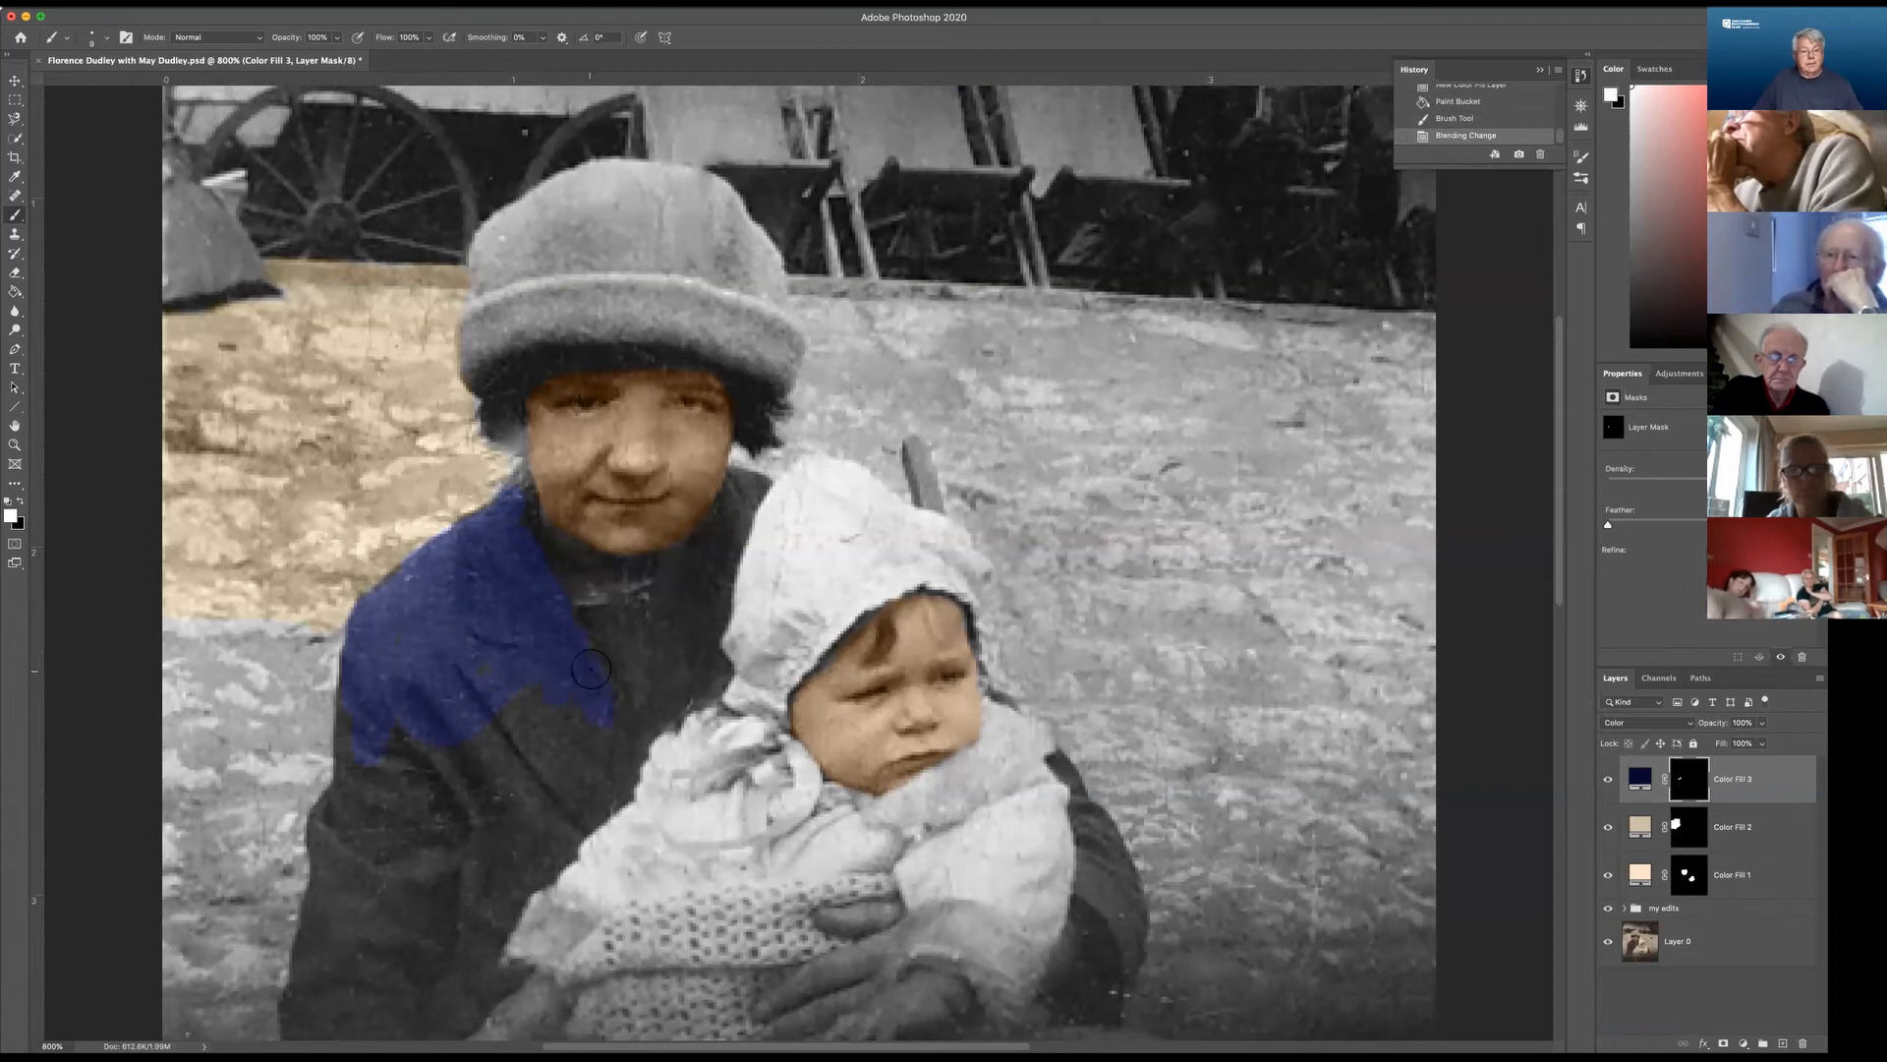
pyautogui.moveTo(501, 727); pyautogui.dragTo(619, 643)
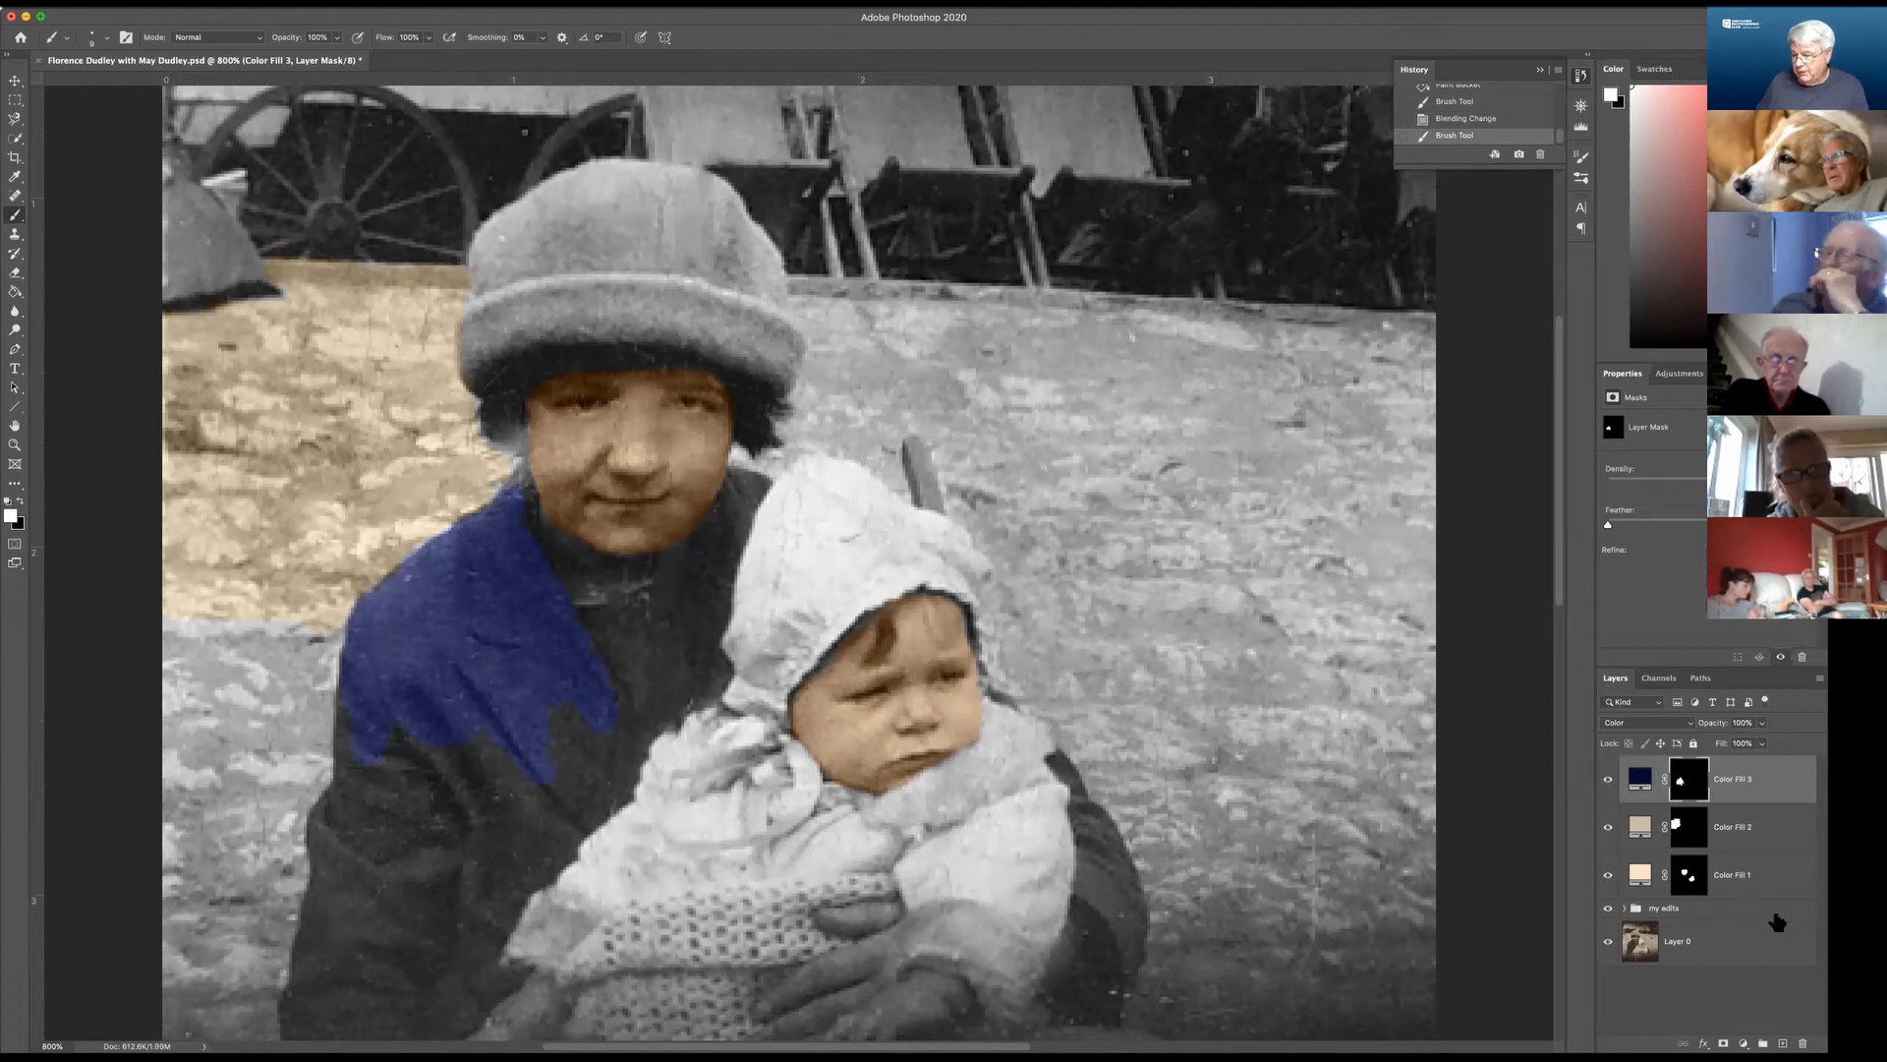
# Examine the layers inside the my edits group, selecting Layer 1, and collapse the group again.
pyautogui.click(1625, 908)
pyautogui.scroll(-2, 1711, 944)
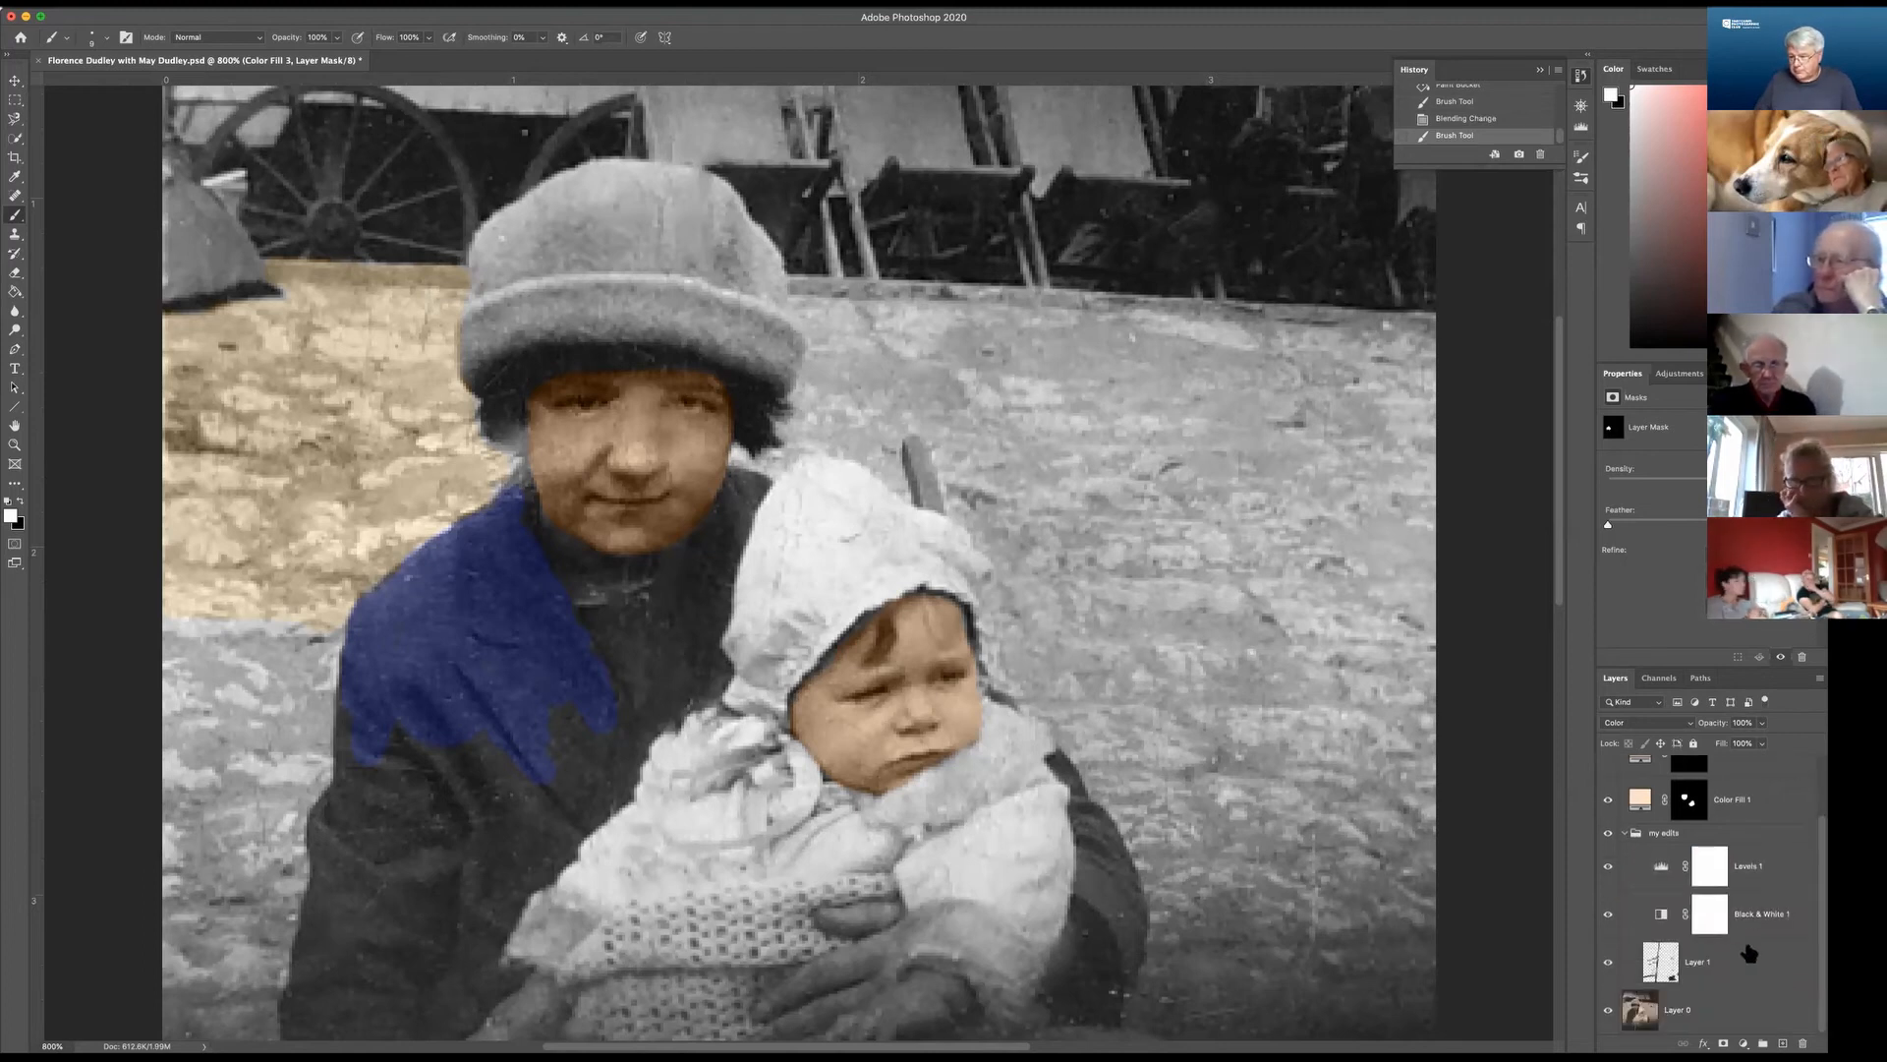
pyautogui.click(1734, 969)
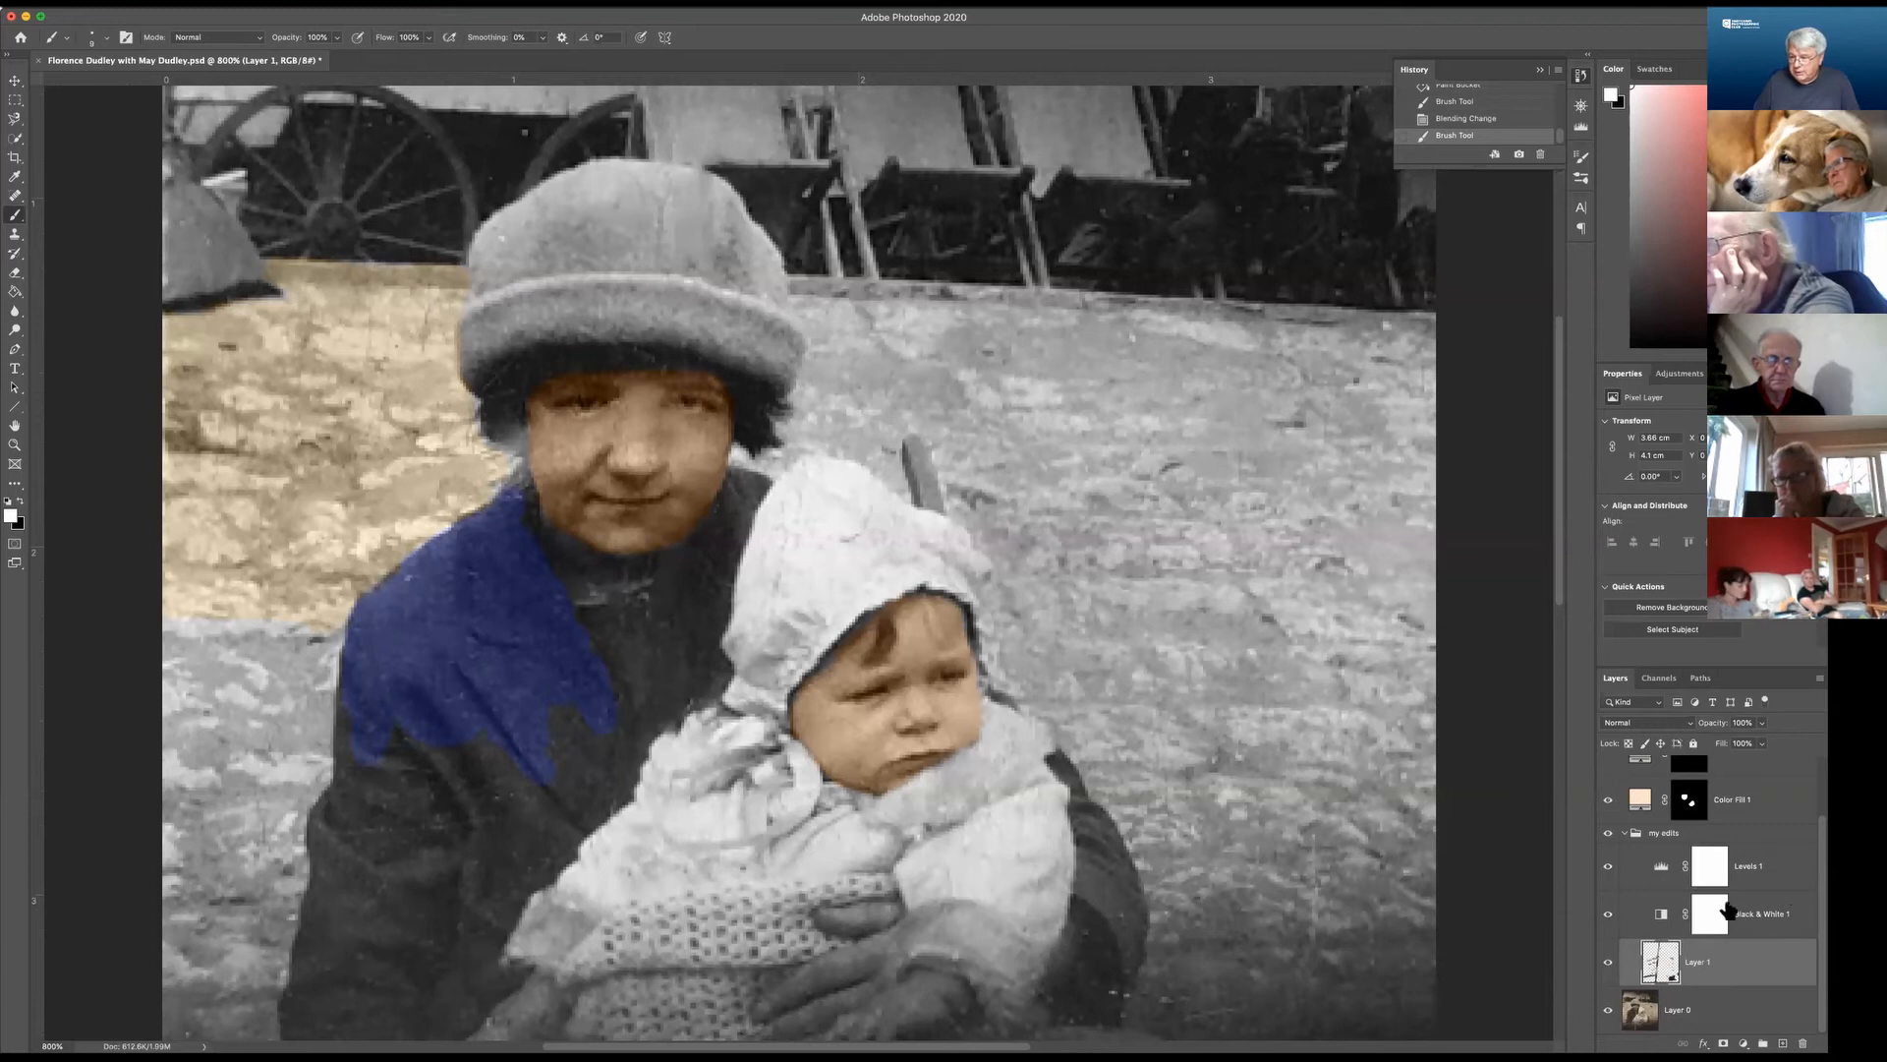
pyautogui.click(1625, 833)
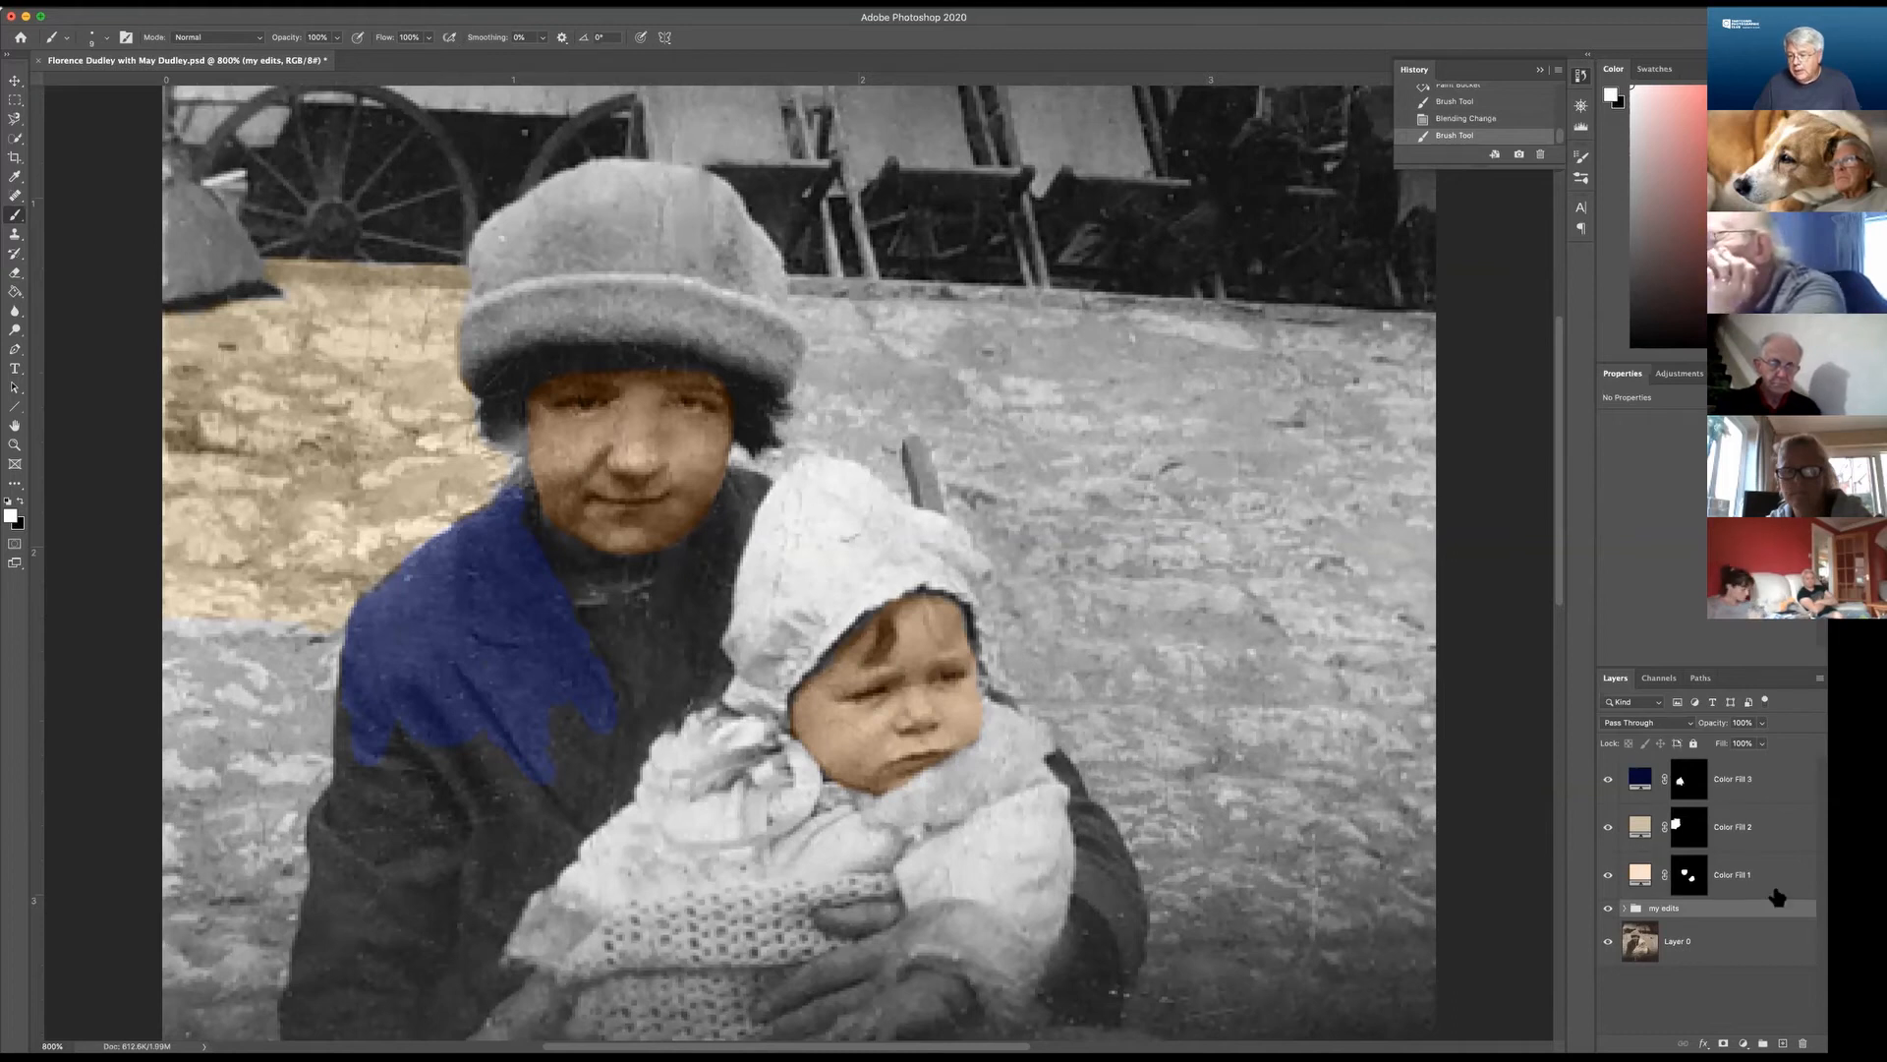
# Rename the fill layers Color Fill 1, 2 and 3 as Skin, Stone and Coat.
pyautogui.click(1765, 874)
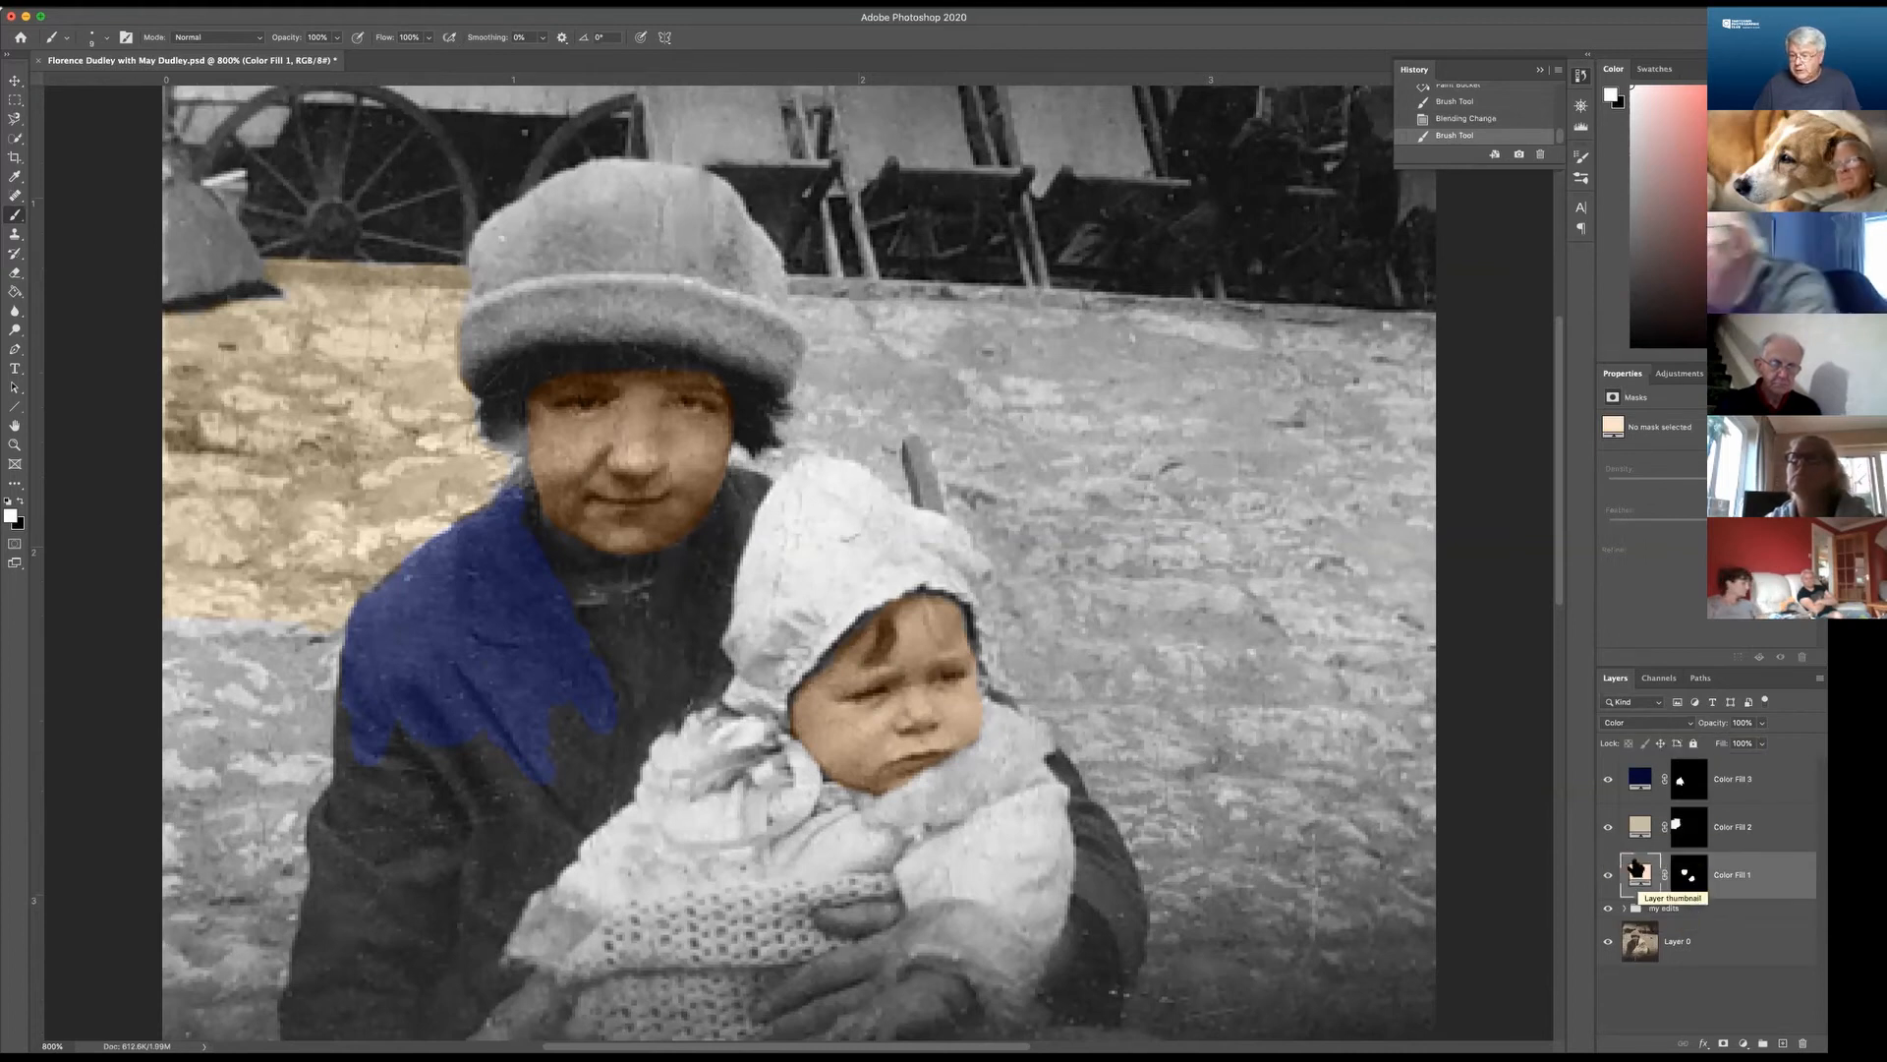
pyautogui.doubleClick(1720, 880)
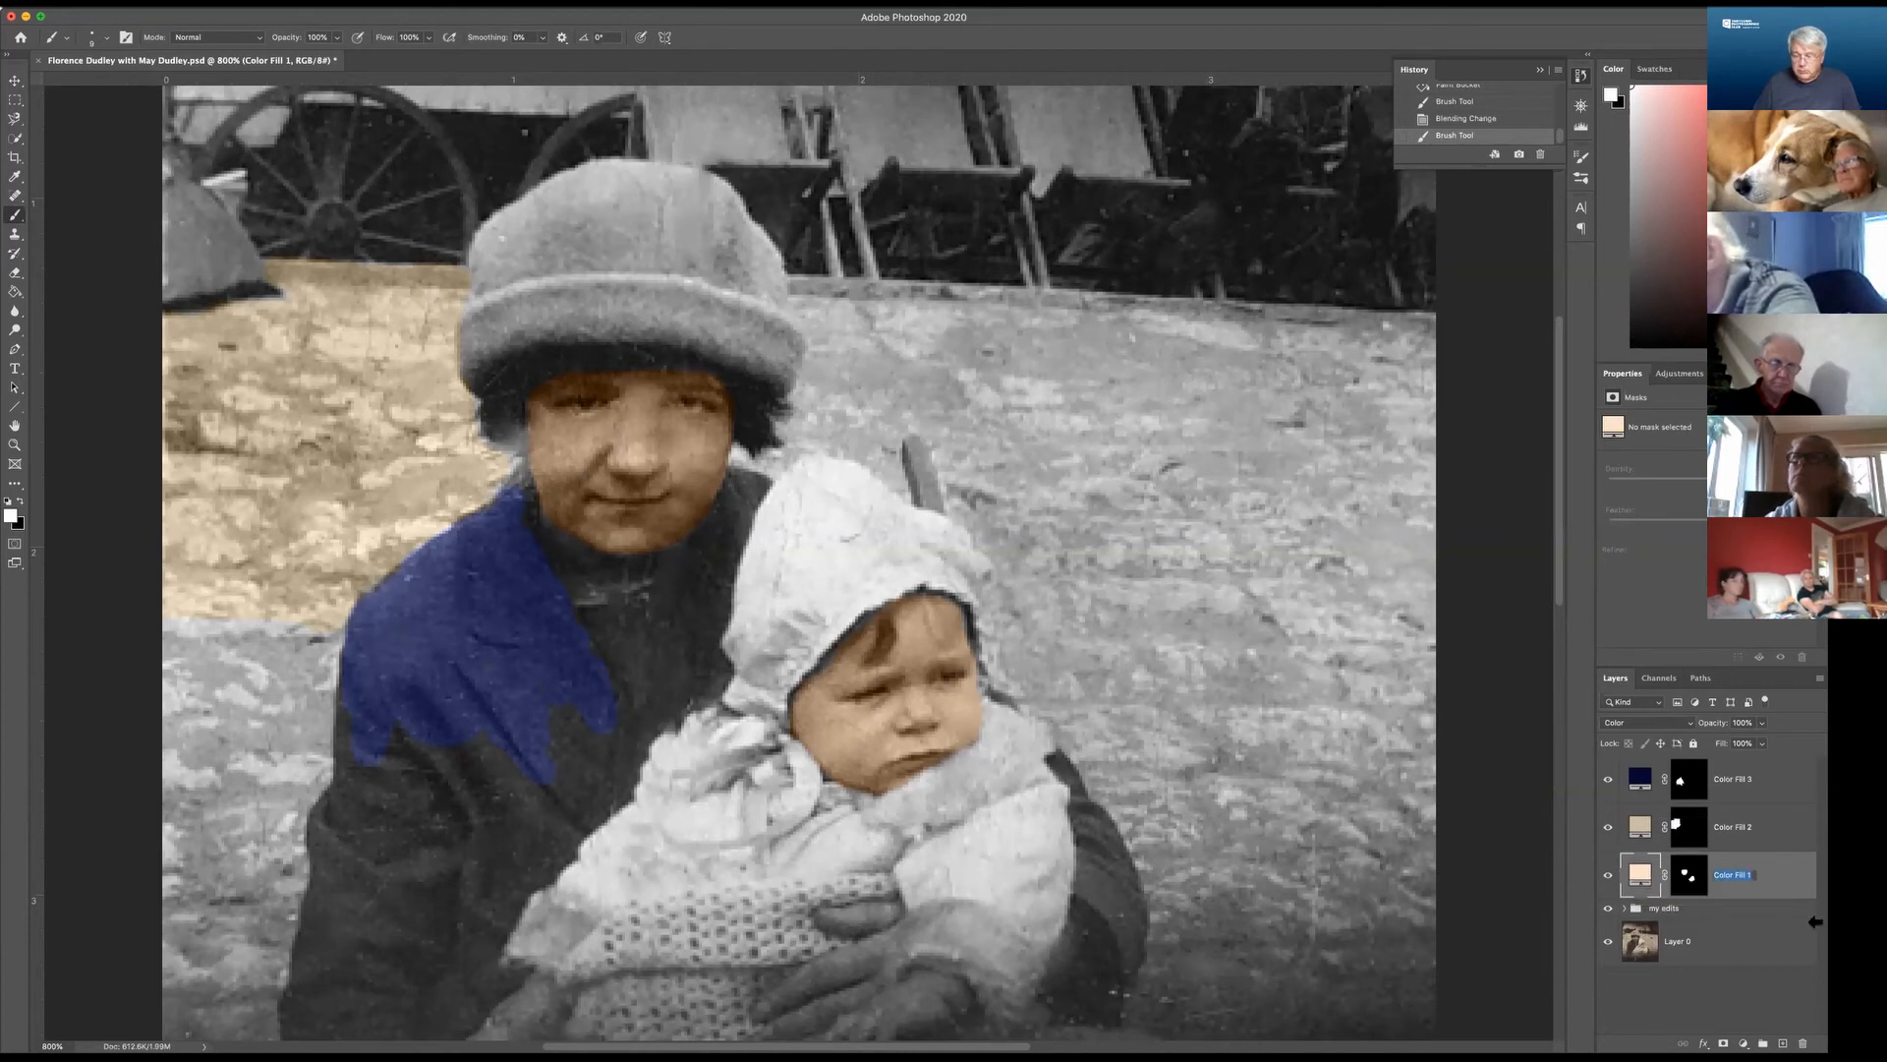
pyautogui.doubleClick(1738, 832)
pyautogui.write('Stone')
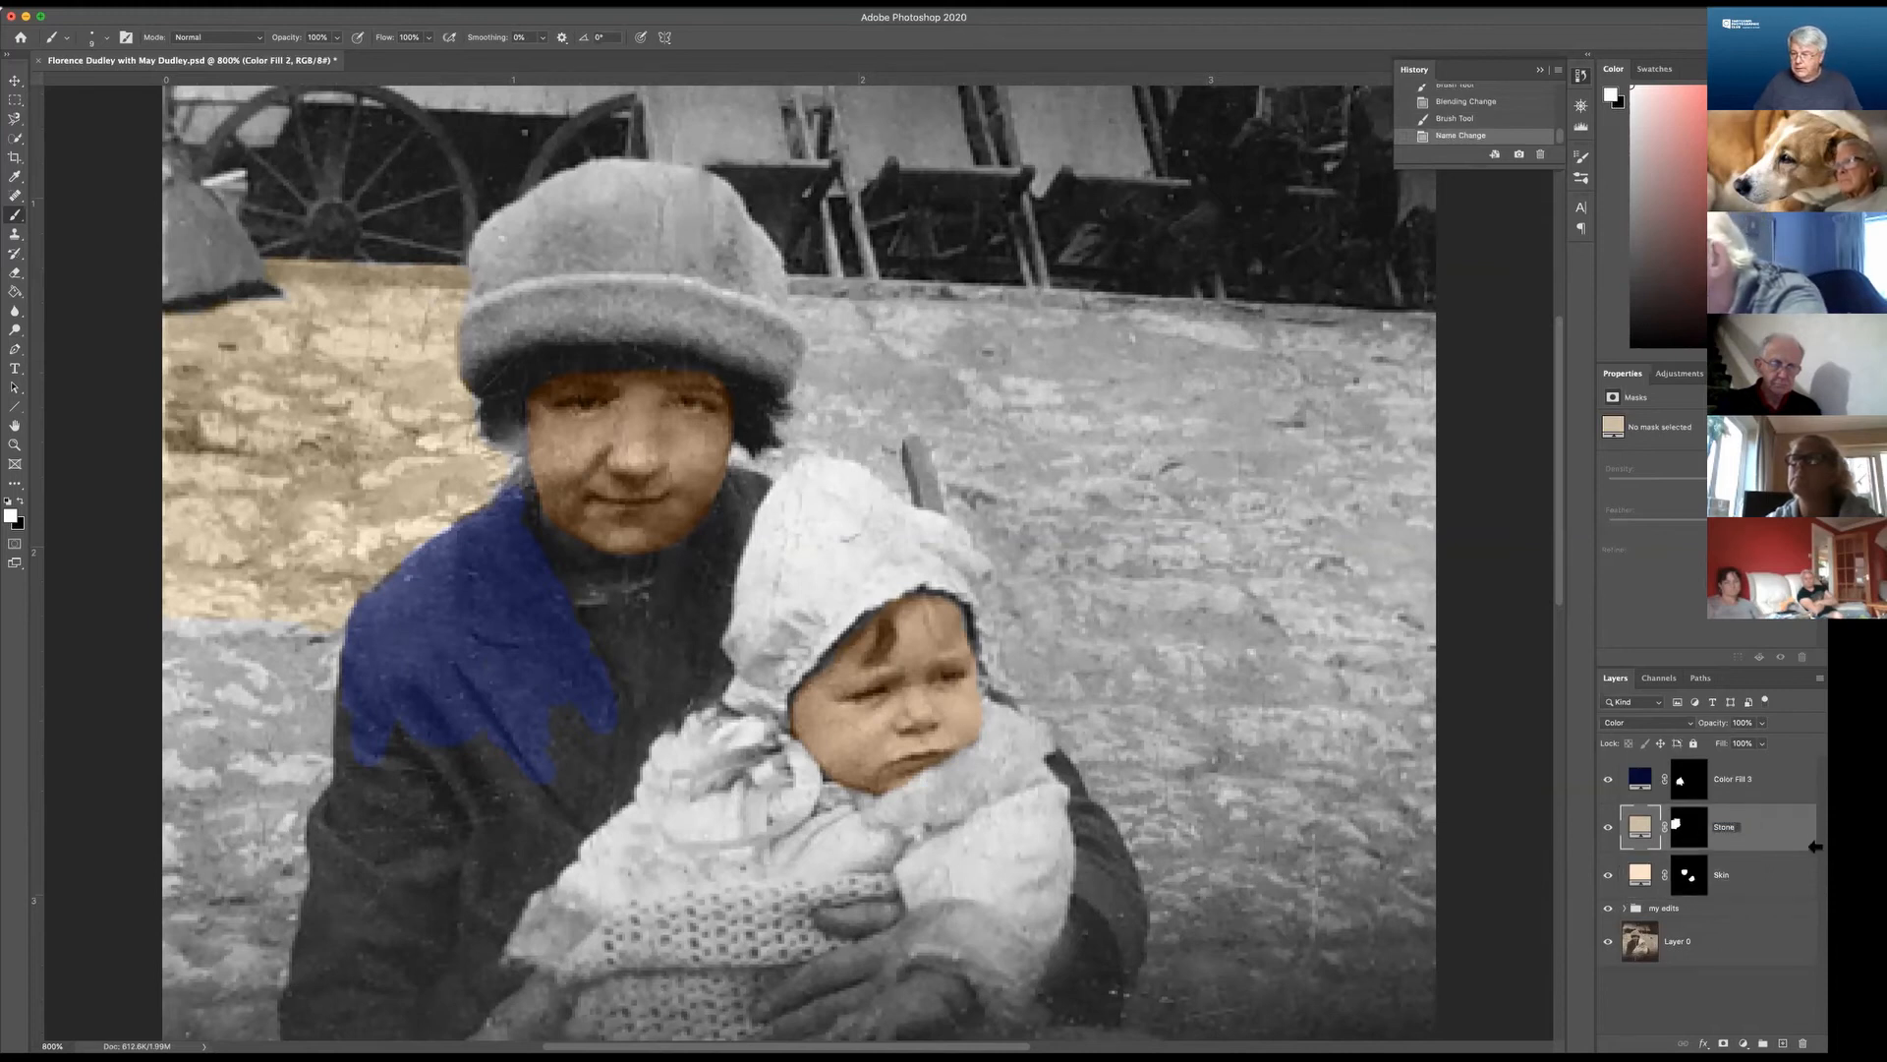
pyautogui.doubleClick(1732, 778)
pyautogui.write('Coat')
pyautogui.press('Return')
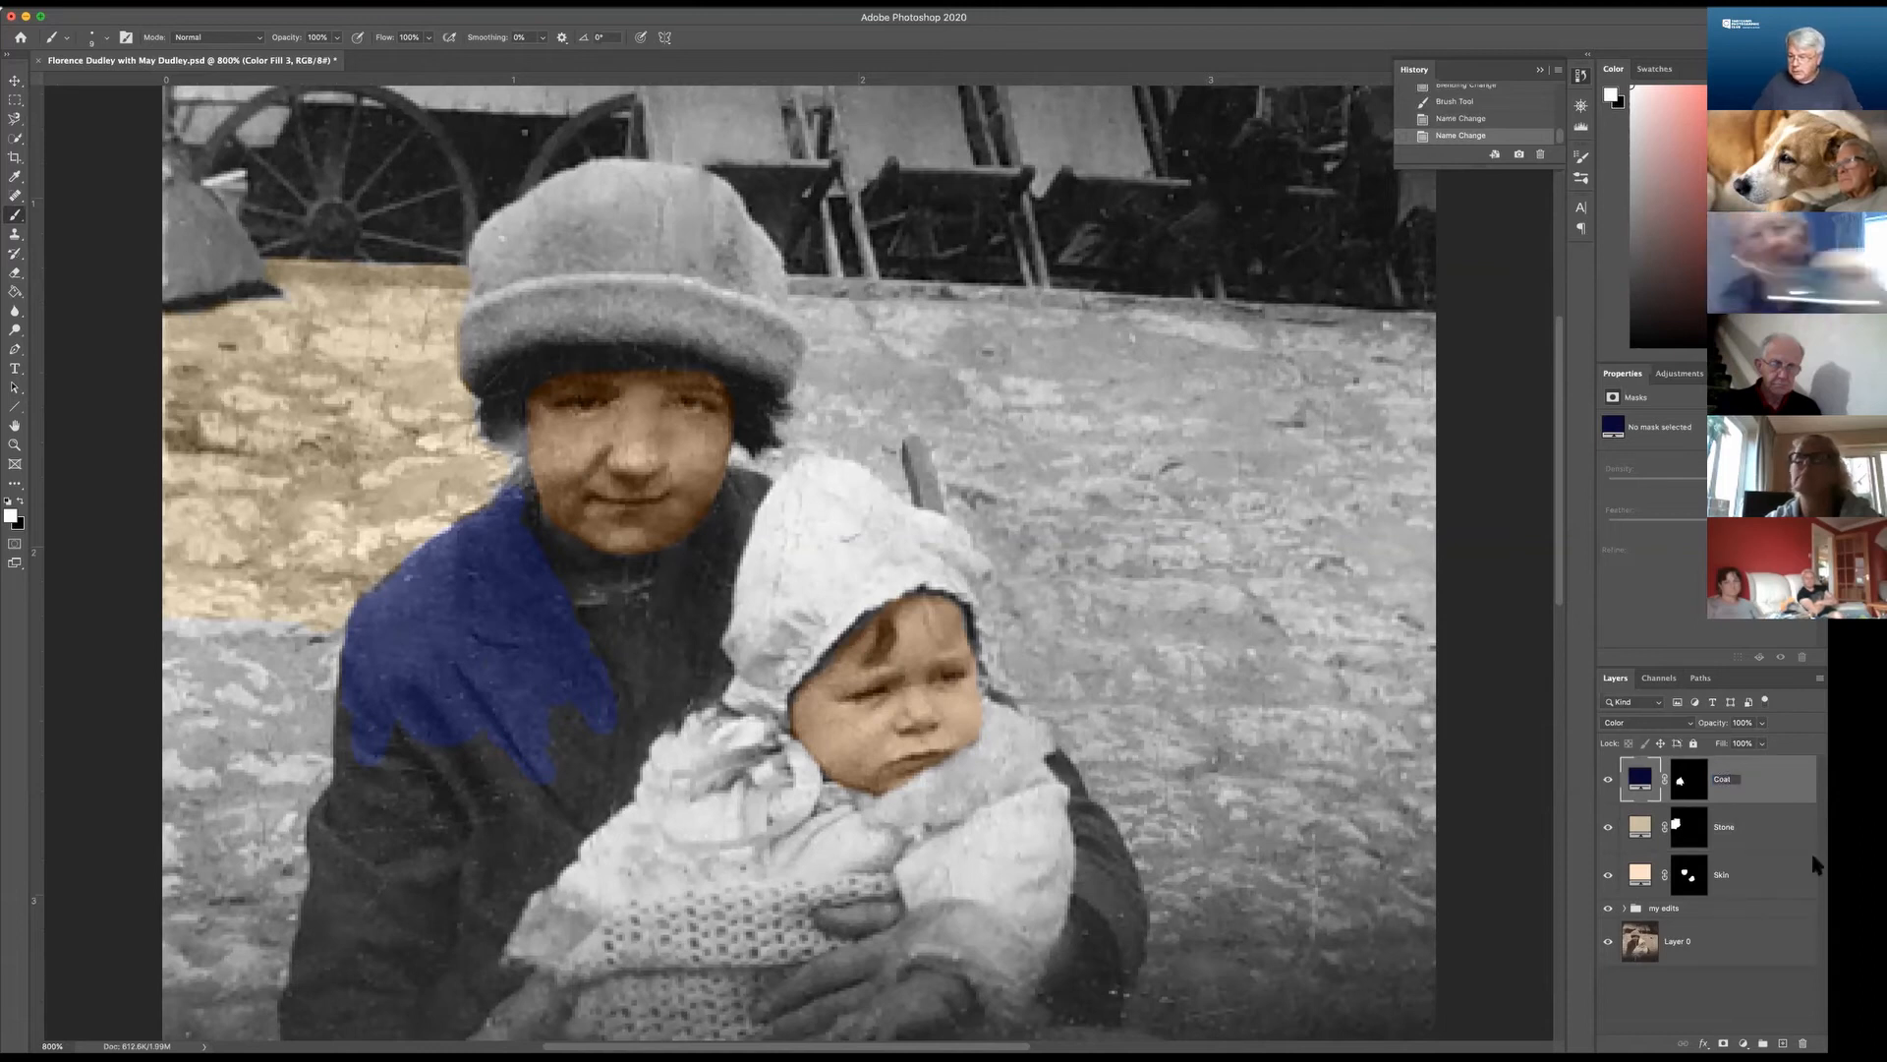
# Change the Skin layer's fill colour to a slightly darker, less saturated skin tone.
pyautogui.click(1639, 877)
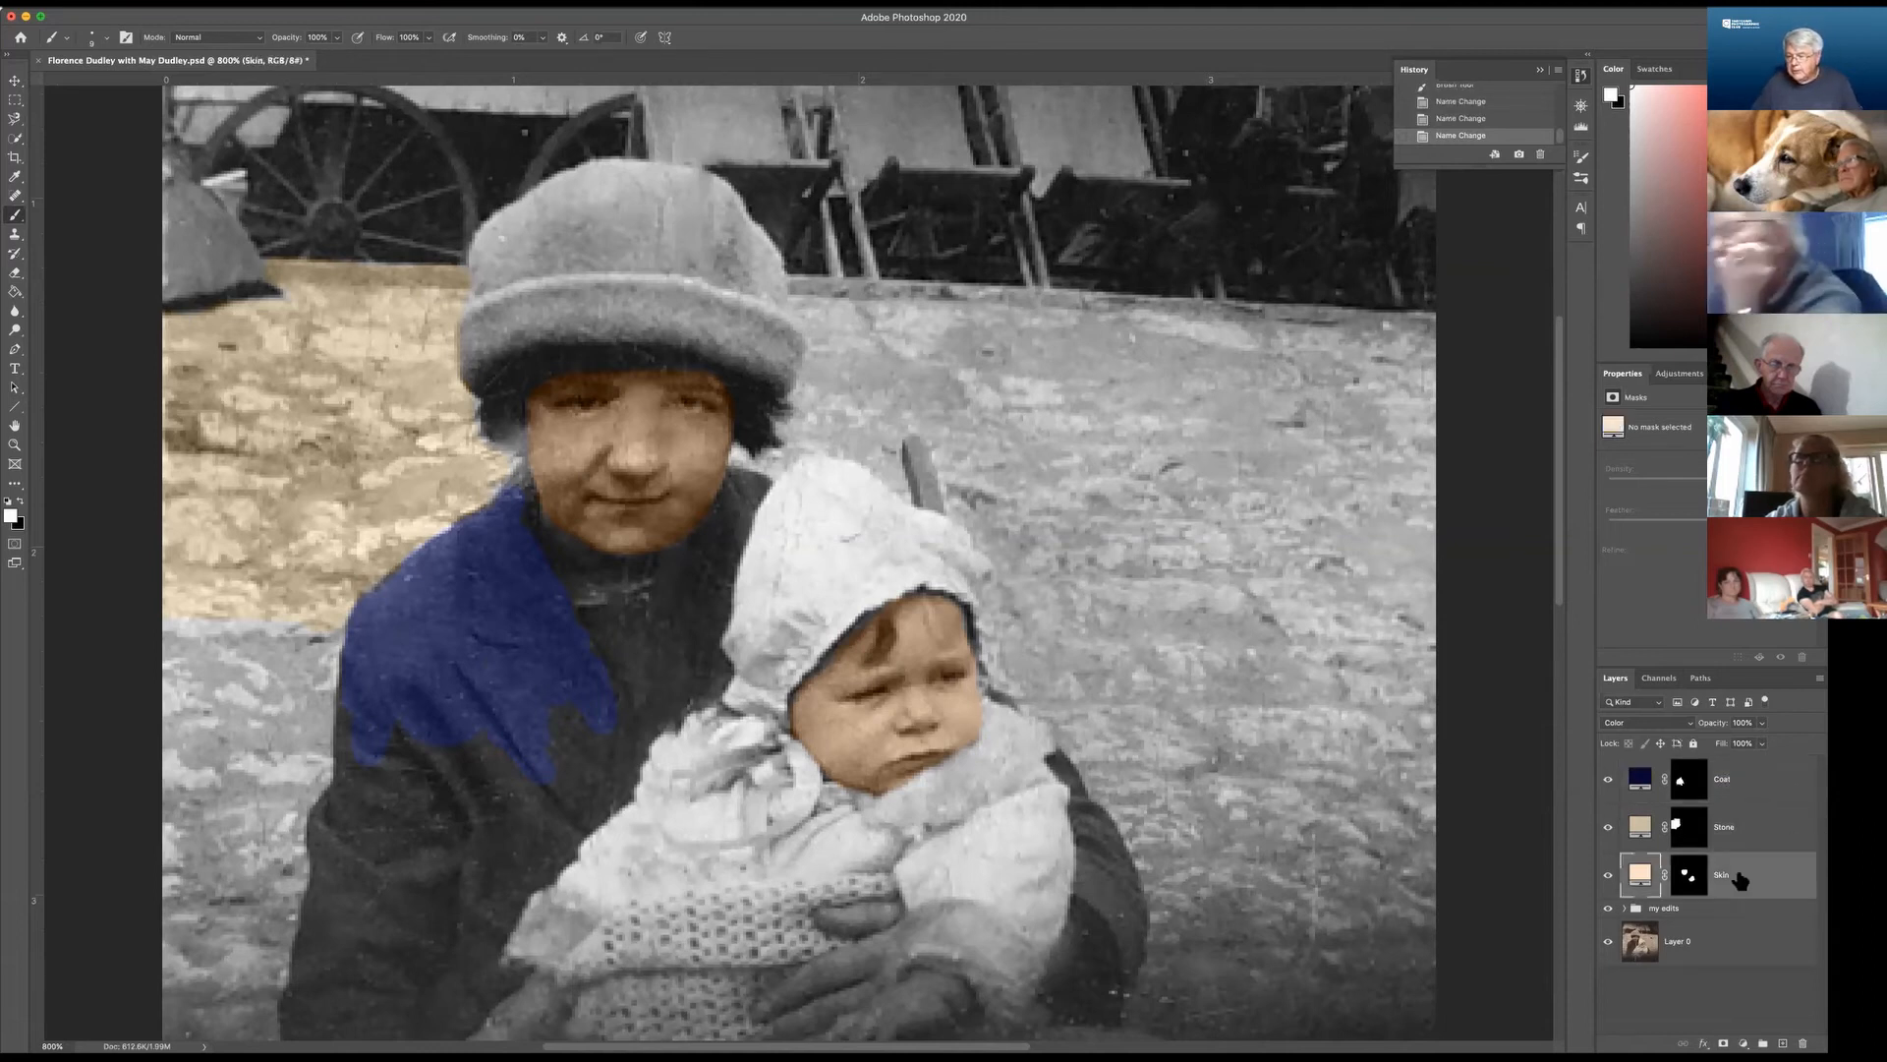
pyautogui.doubleClick(1640, 873)
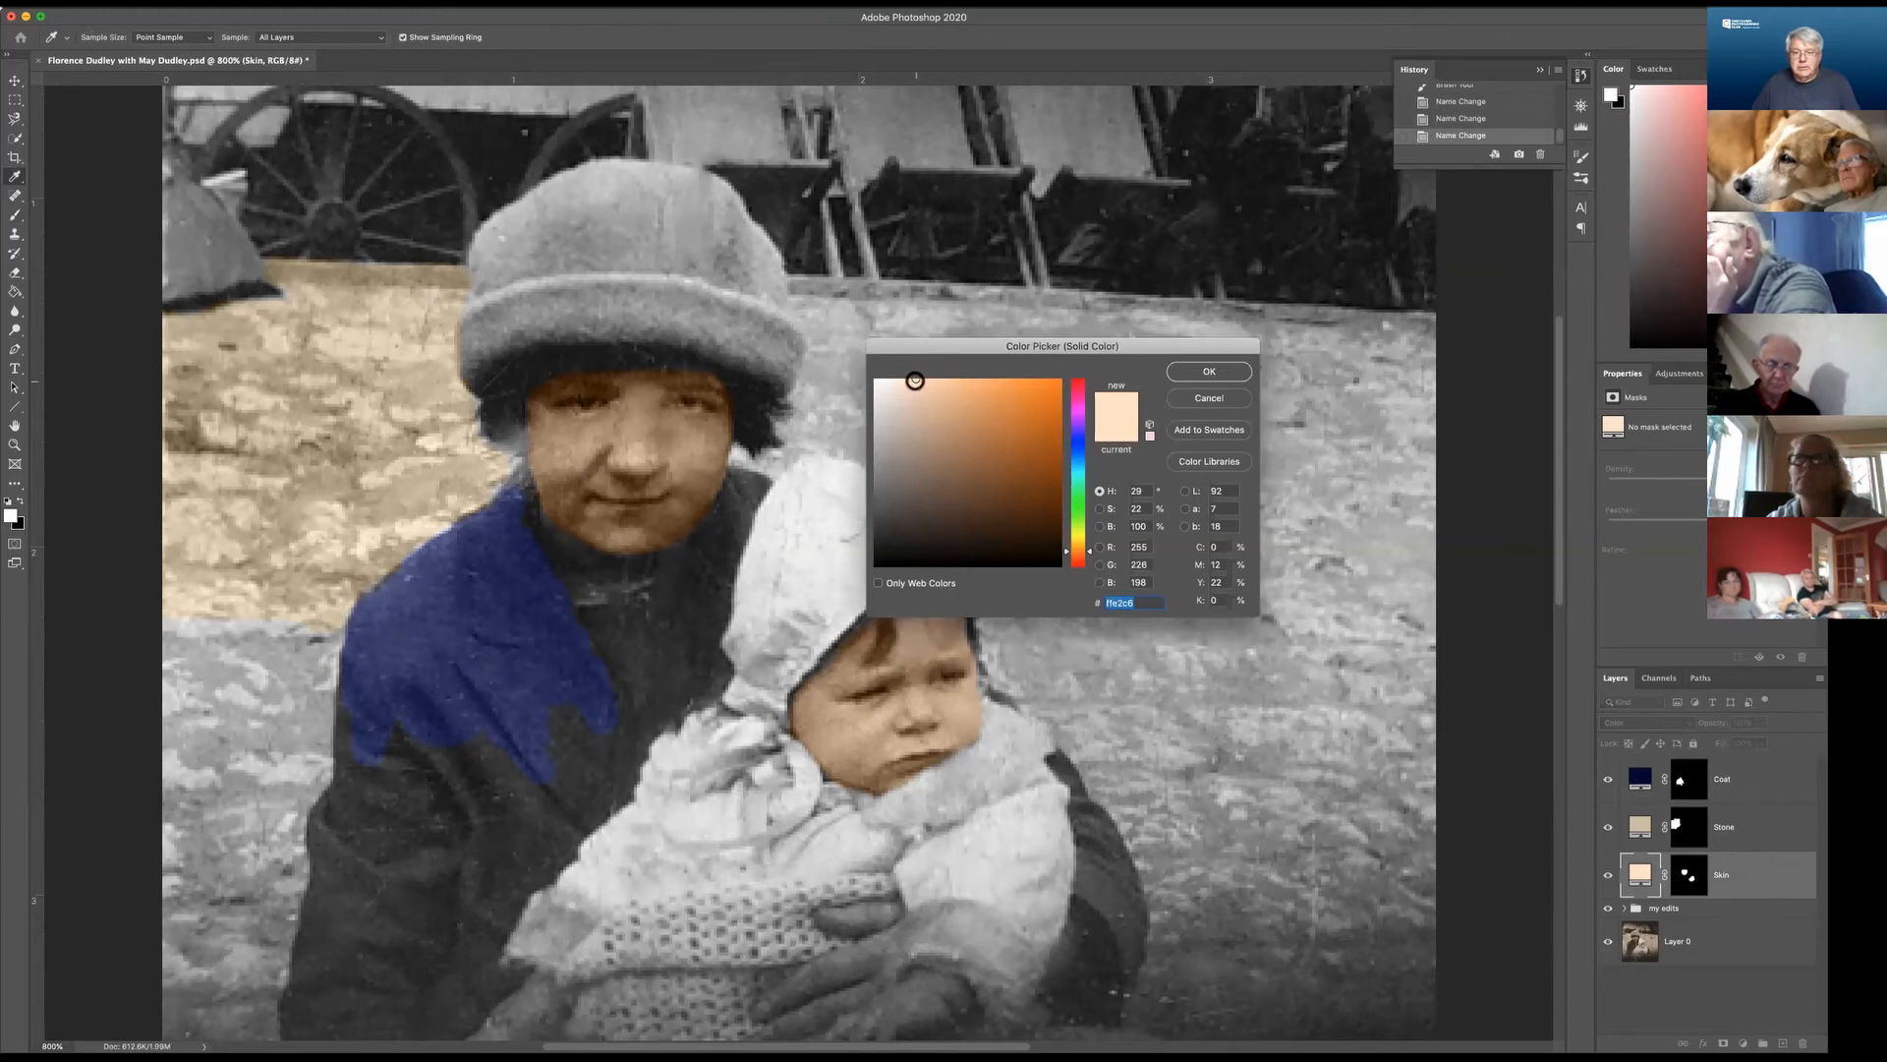
pyautogui.moveTo(914, 380)
pyautogui.mouseDown()
pyautogui.moveTo(902, 393)
pyautogui.moveTo(933, 420)
pyautogui.moveTo(940, 479)
pyautogui.moveTo(903, 430)
pyautogui.moveTo(909, 399)
pyautogui.mouseUp()
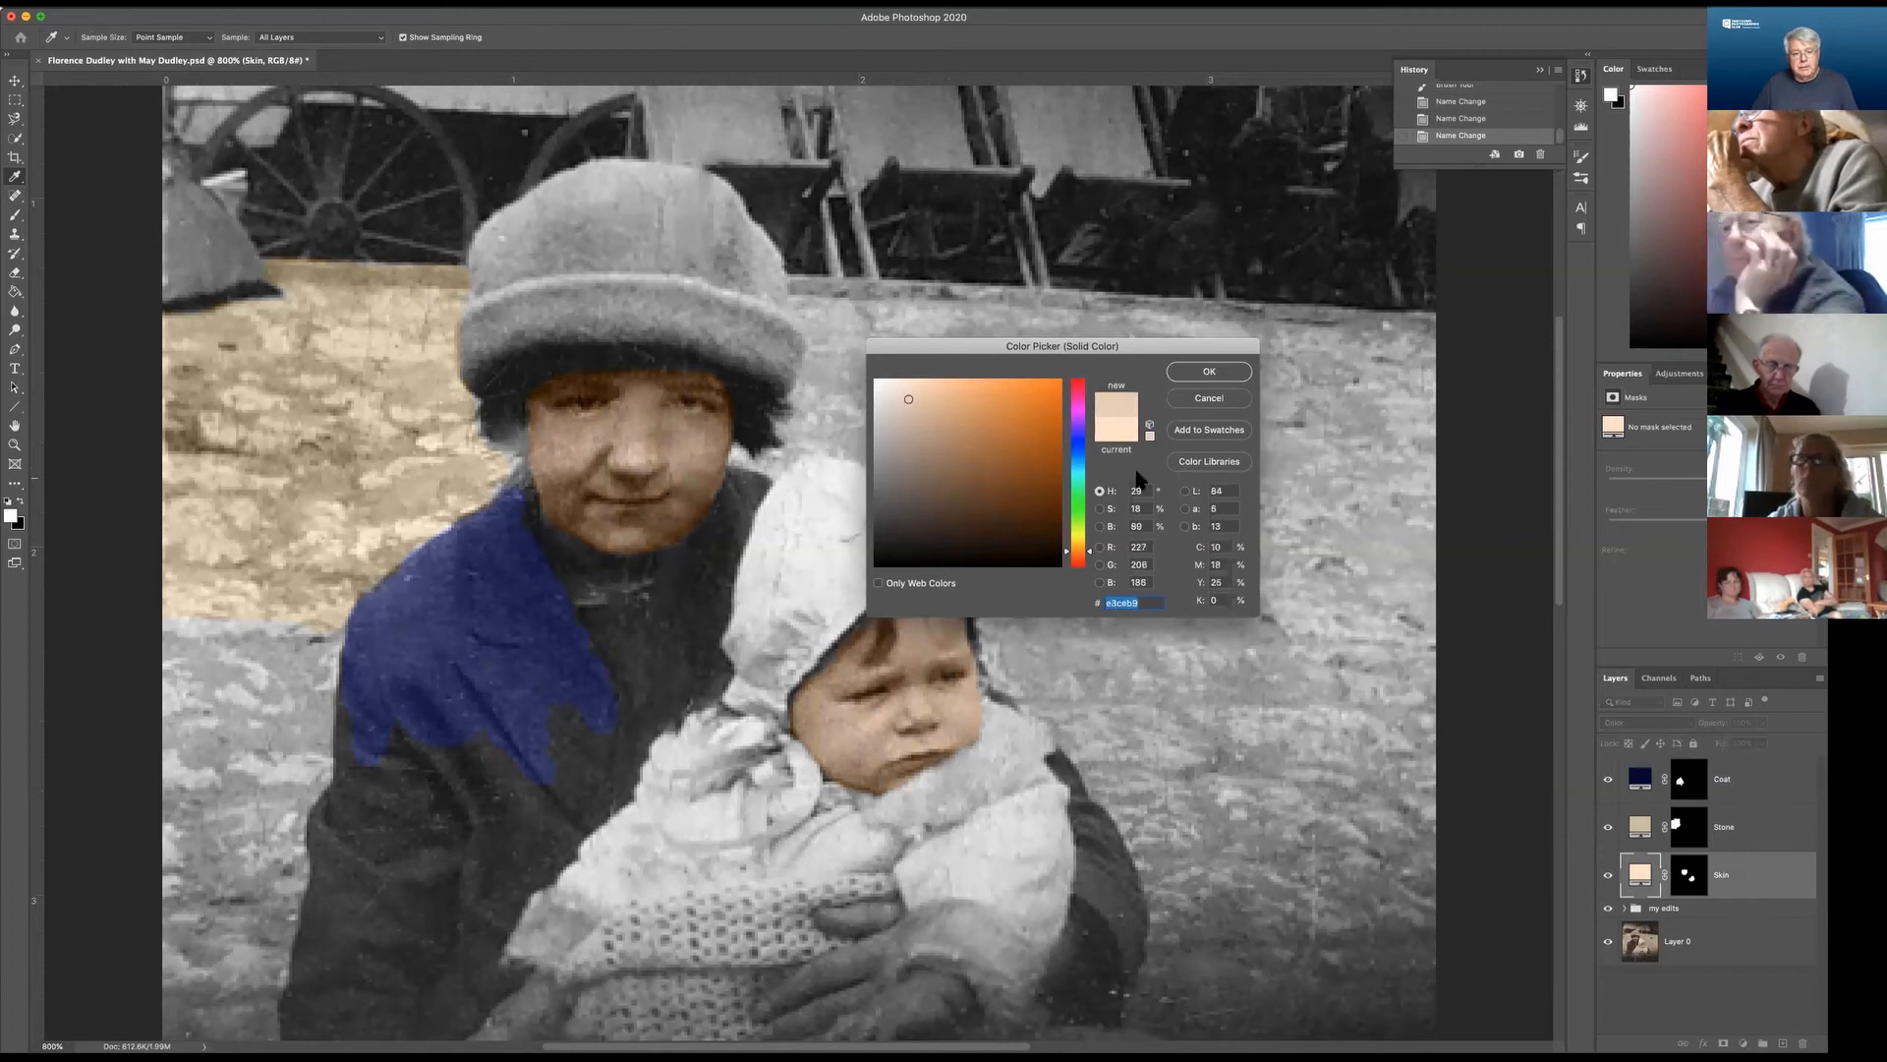
pyautogui.click(1209, 370)
pyautogui.press('b')
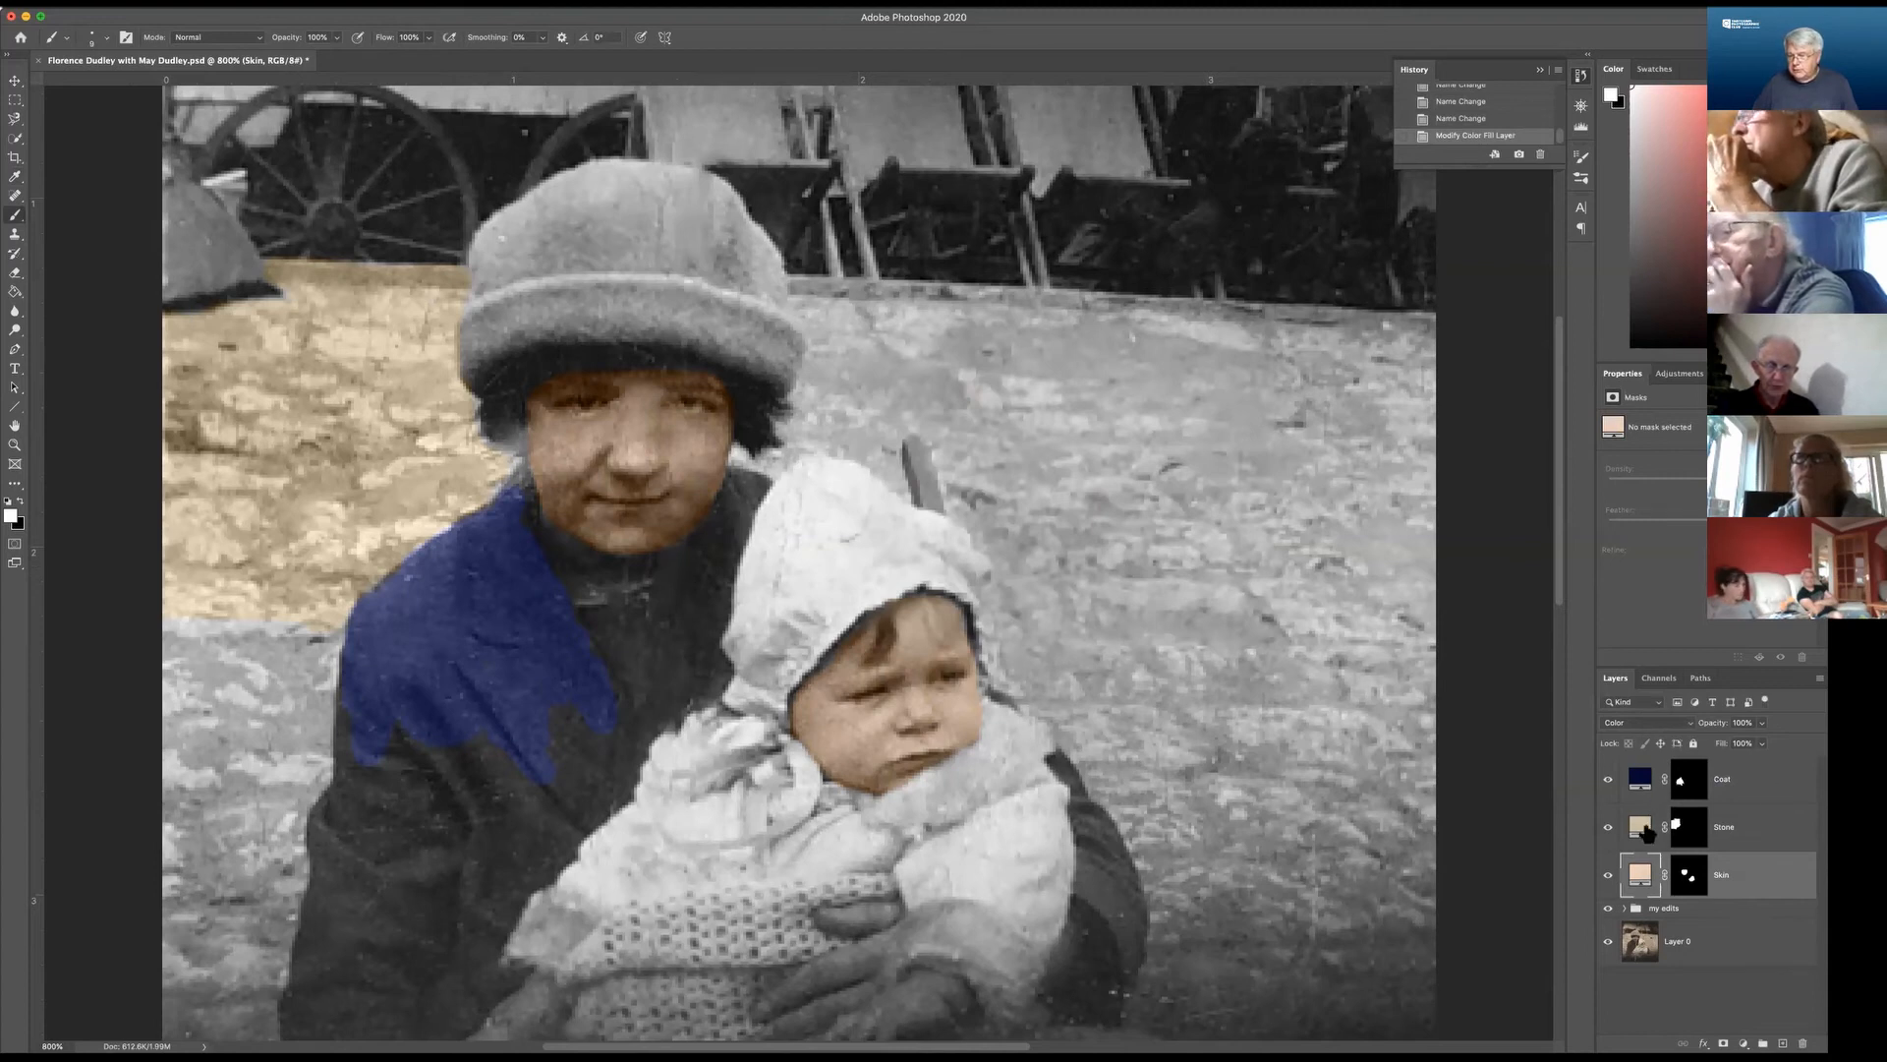
# Darken the Coat layer's fill colour to the near-black navy 02020d.
pyautogui.doubleClick(1639, 779)
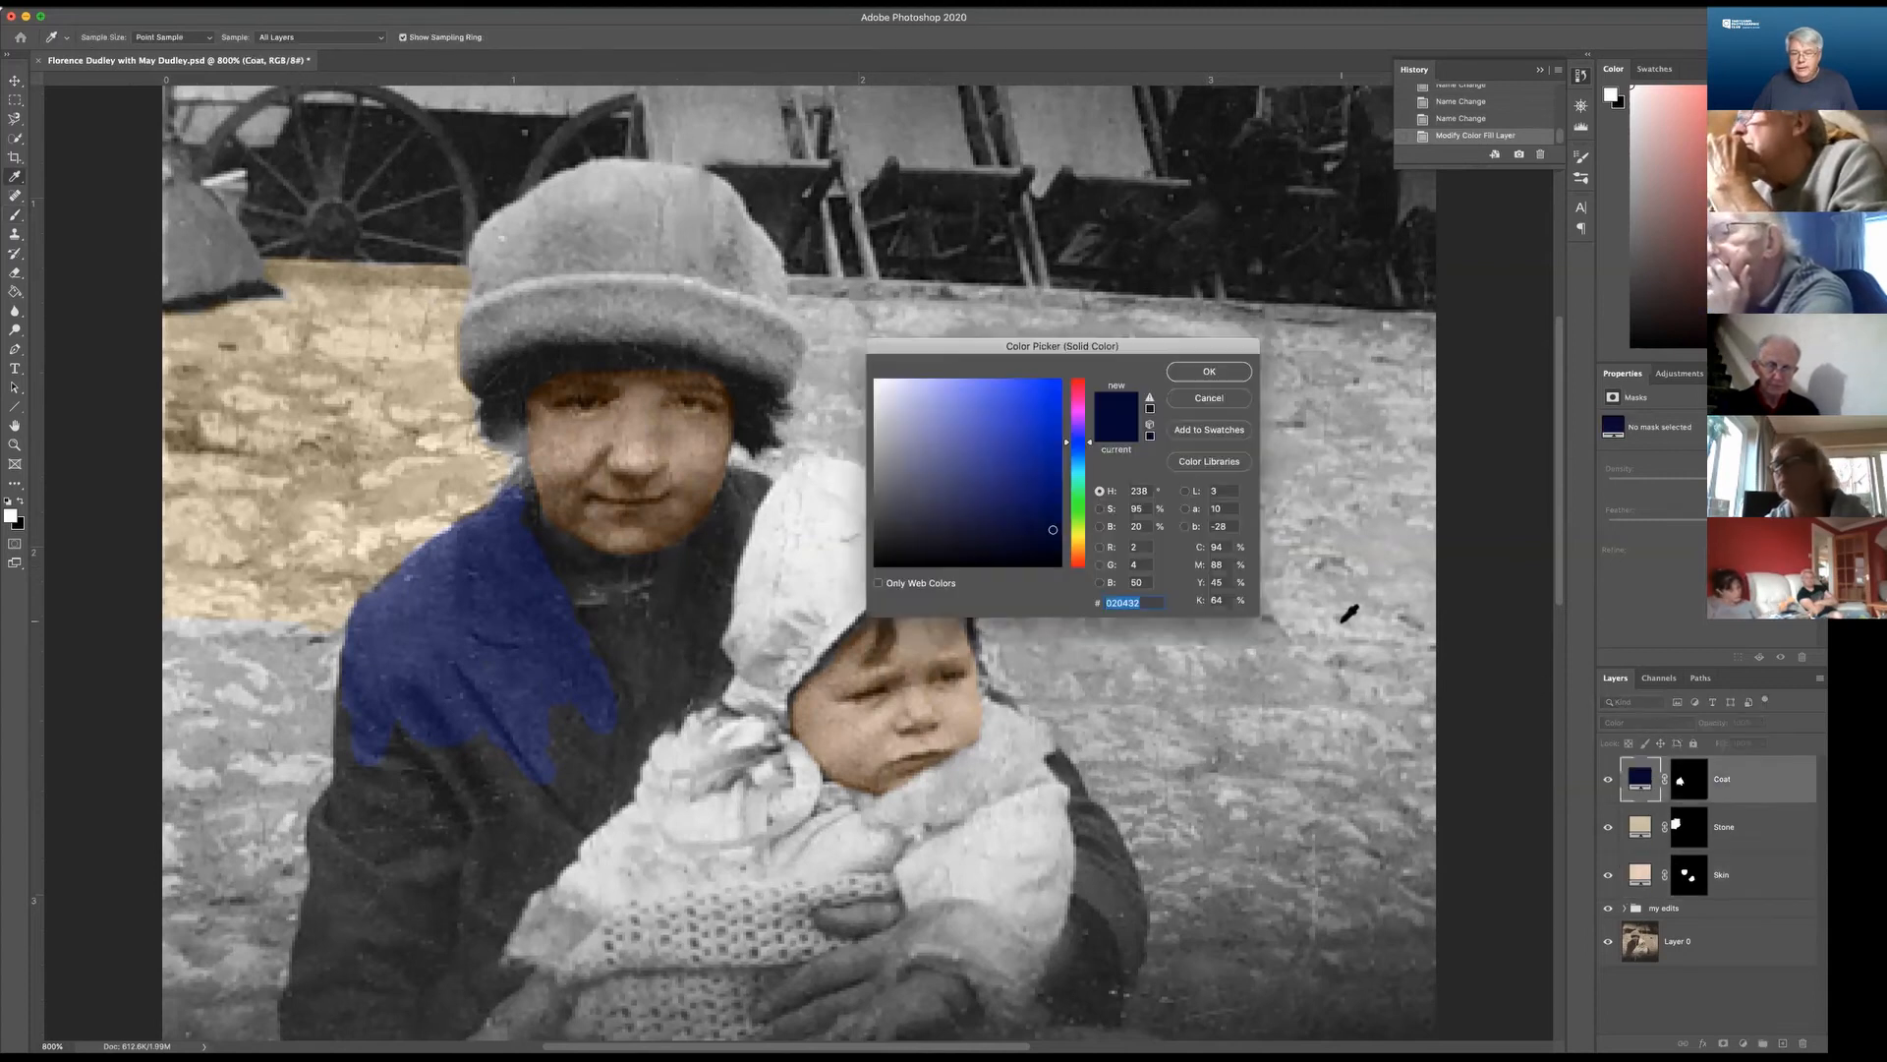
pyautogui.click(1051, 534)
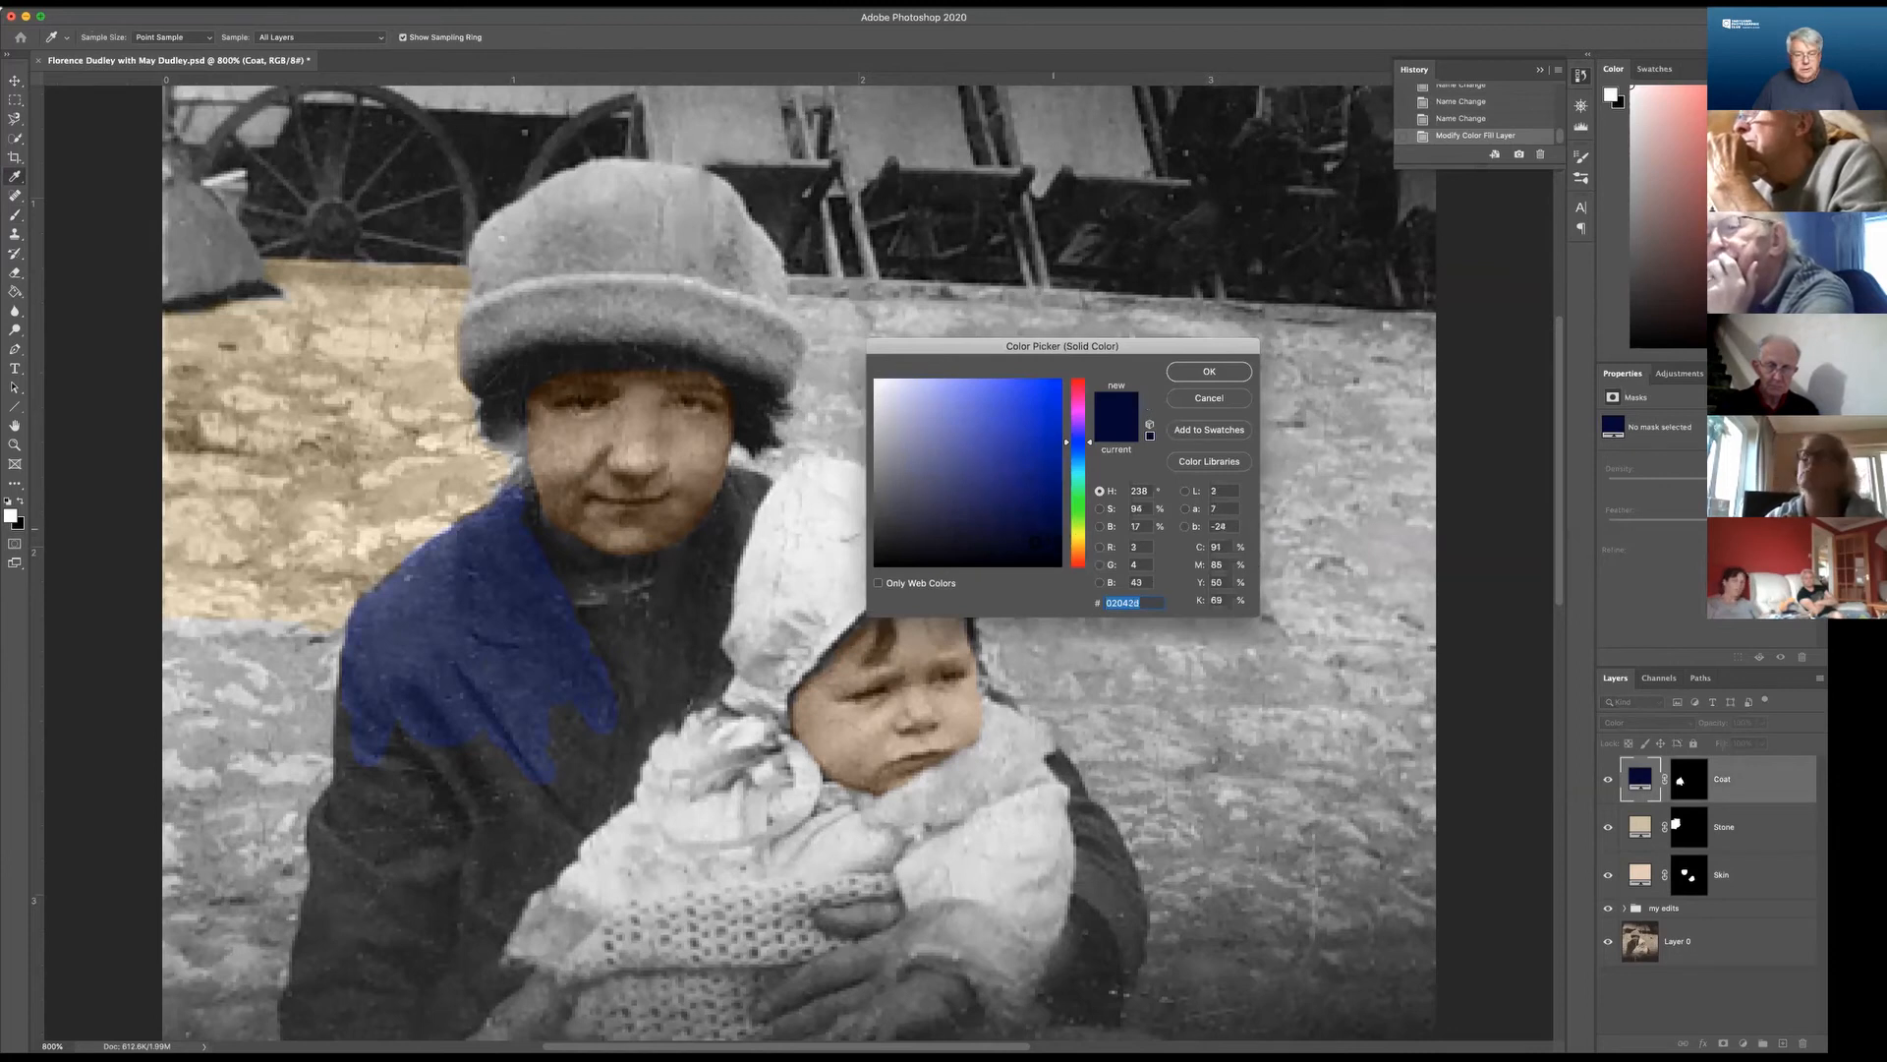
pyautogui.click(1022, 549)
pyautogui.click(1020, 553)
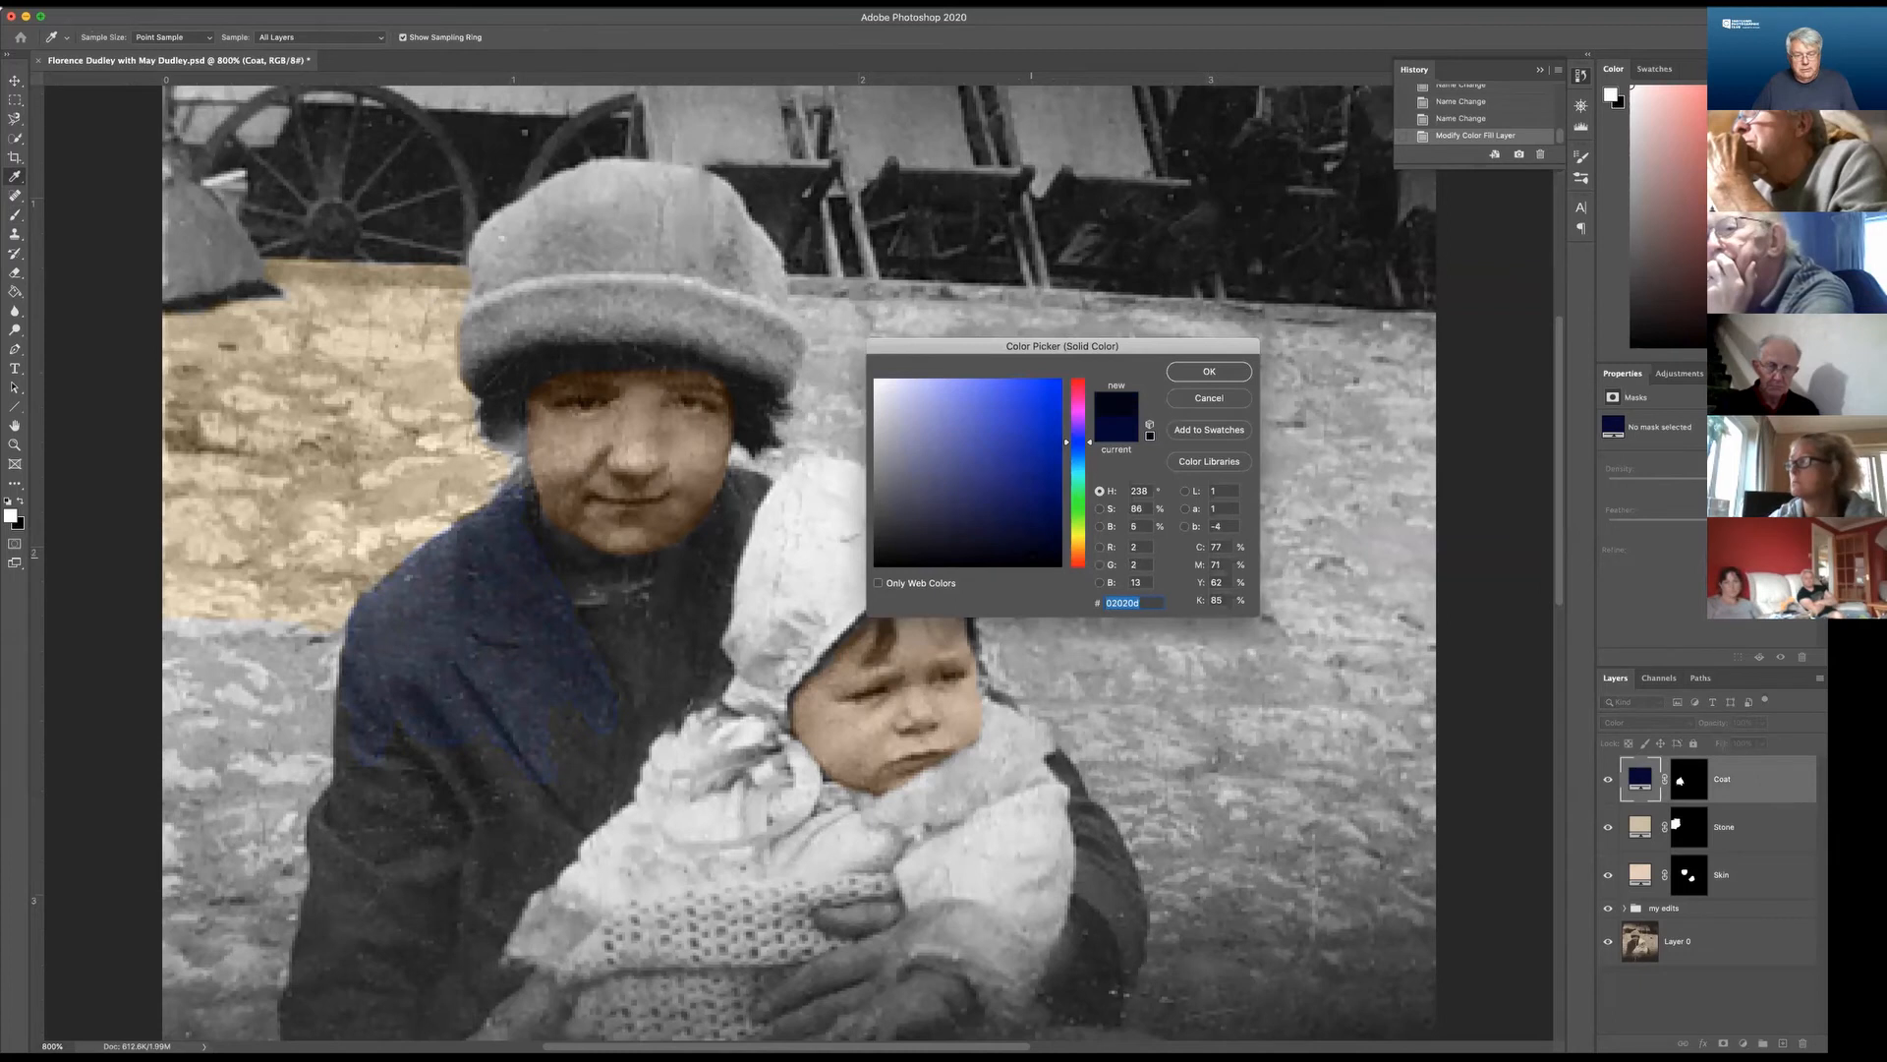
pyautogui.click(1209, 375)
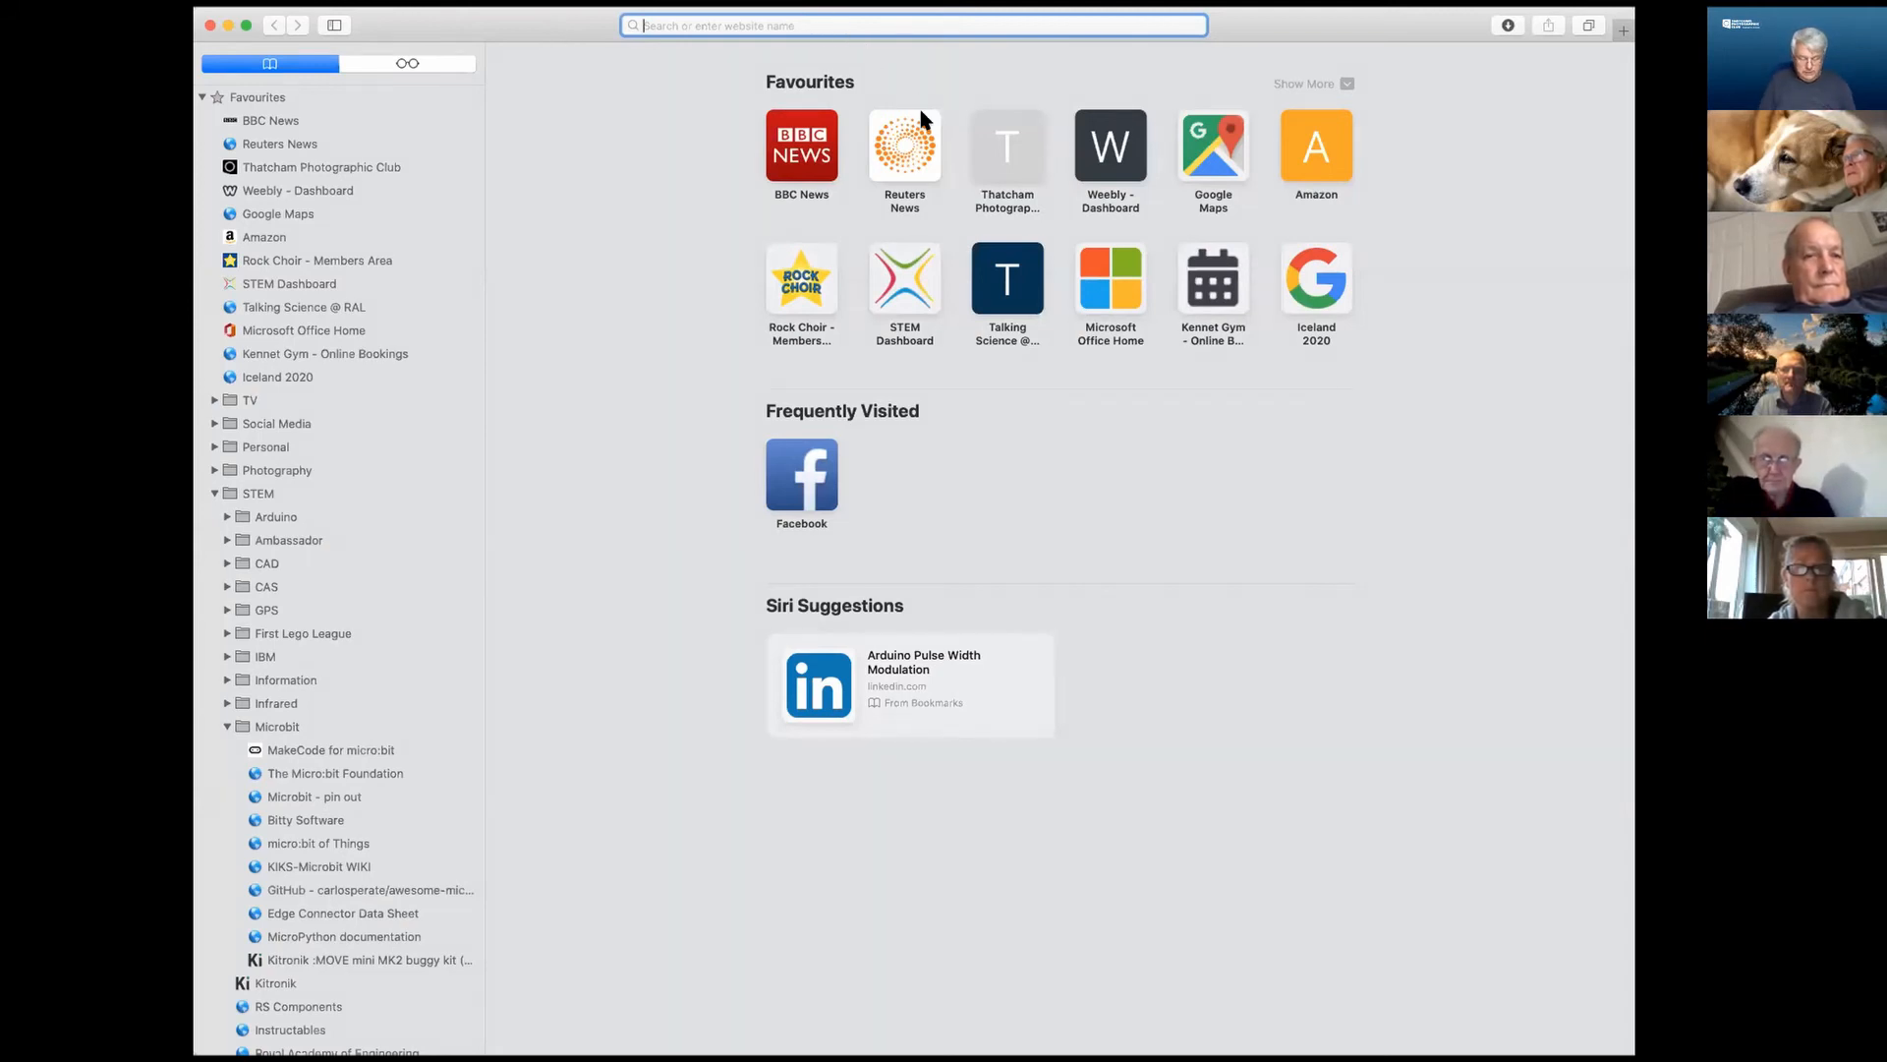
# Switch to Safari, search the web for "skin colour tone hex" and open the Skin Tones Color Palette page.
pyautogui.write('skin')
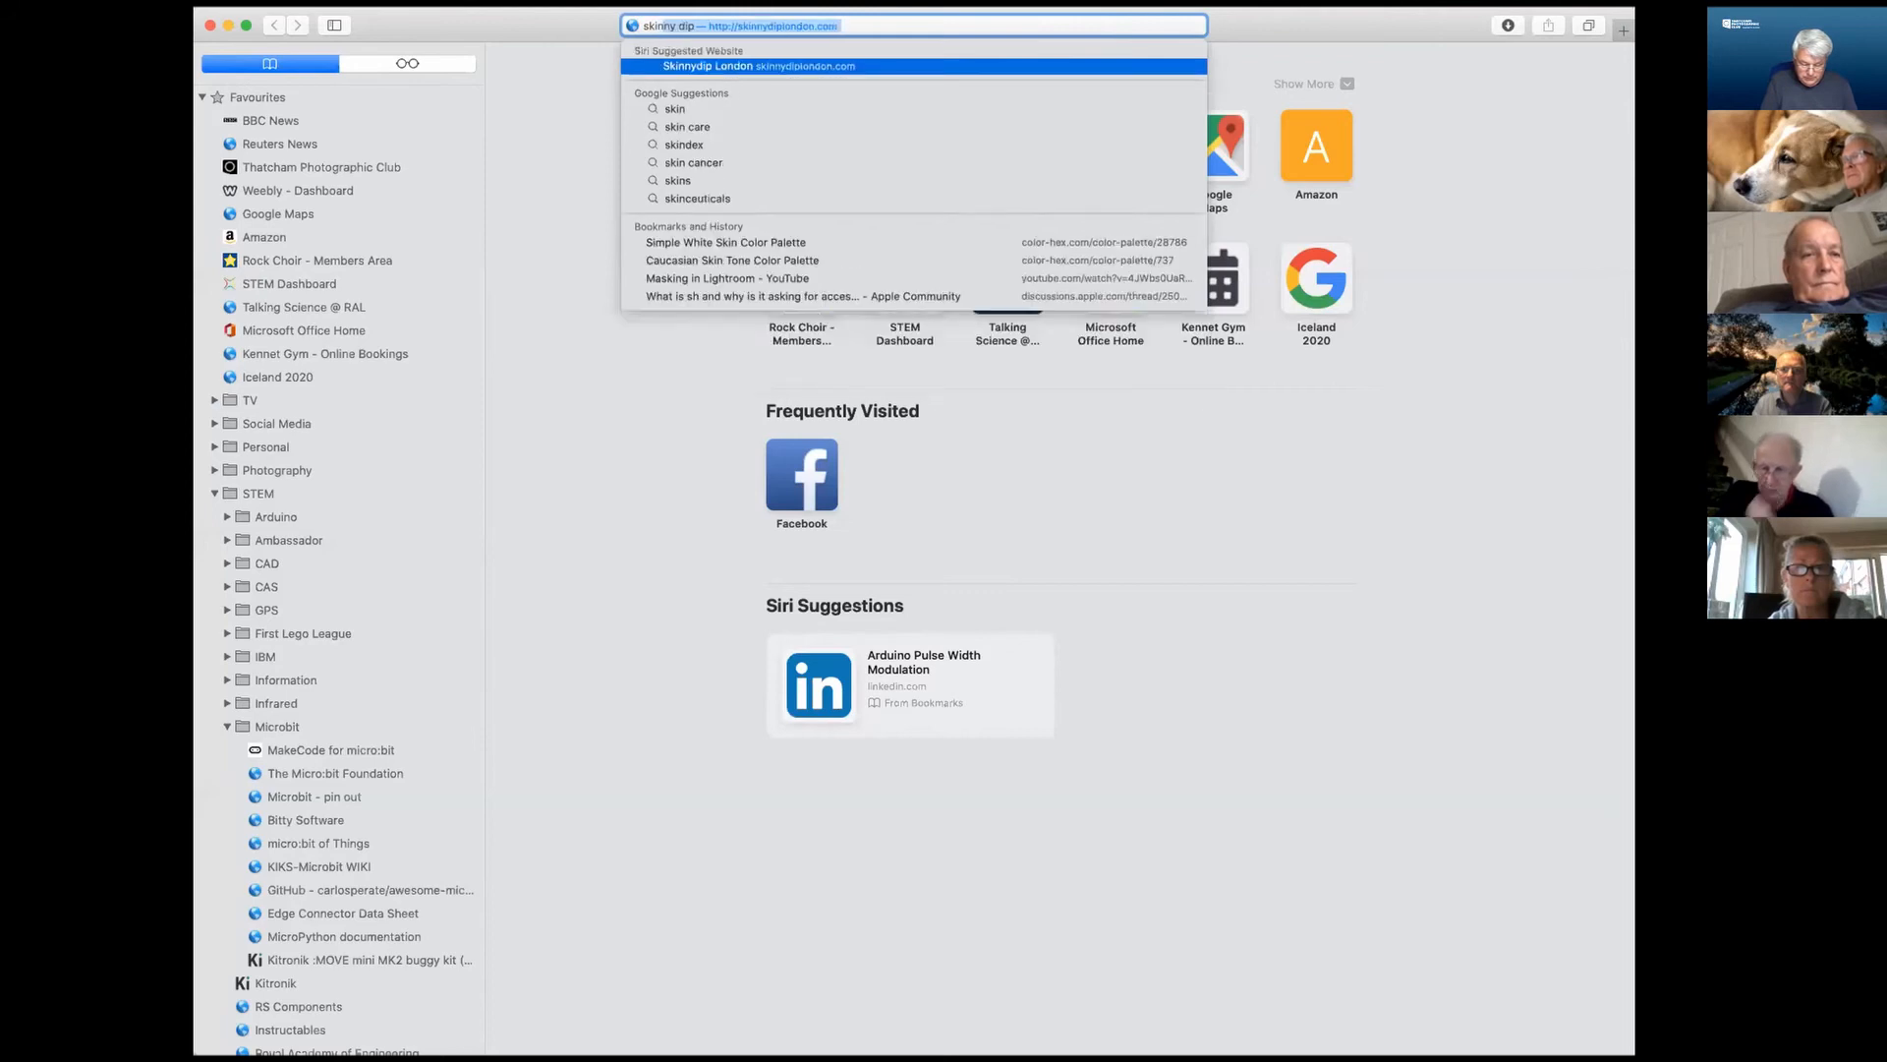
pyautogui.write(' colour tone hex')
pyautogui.press('Return')
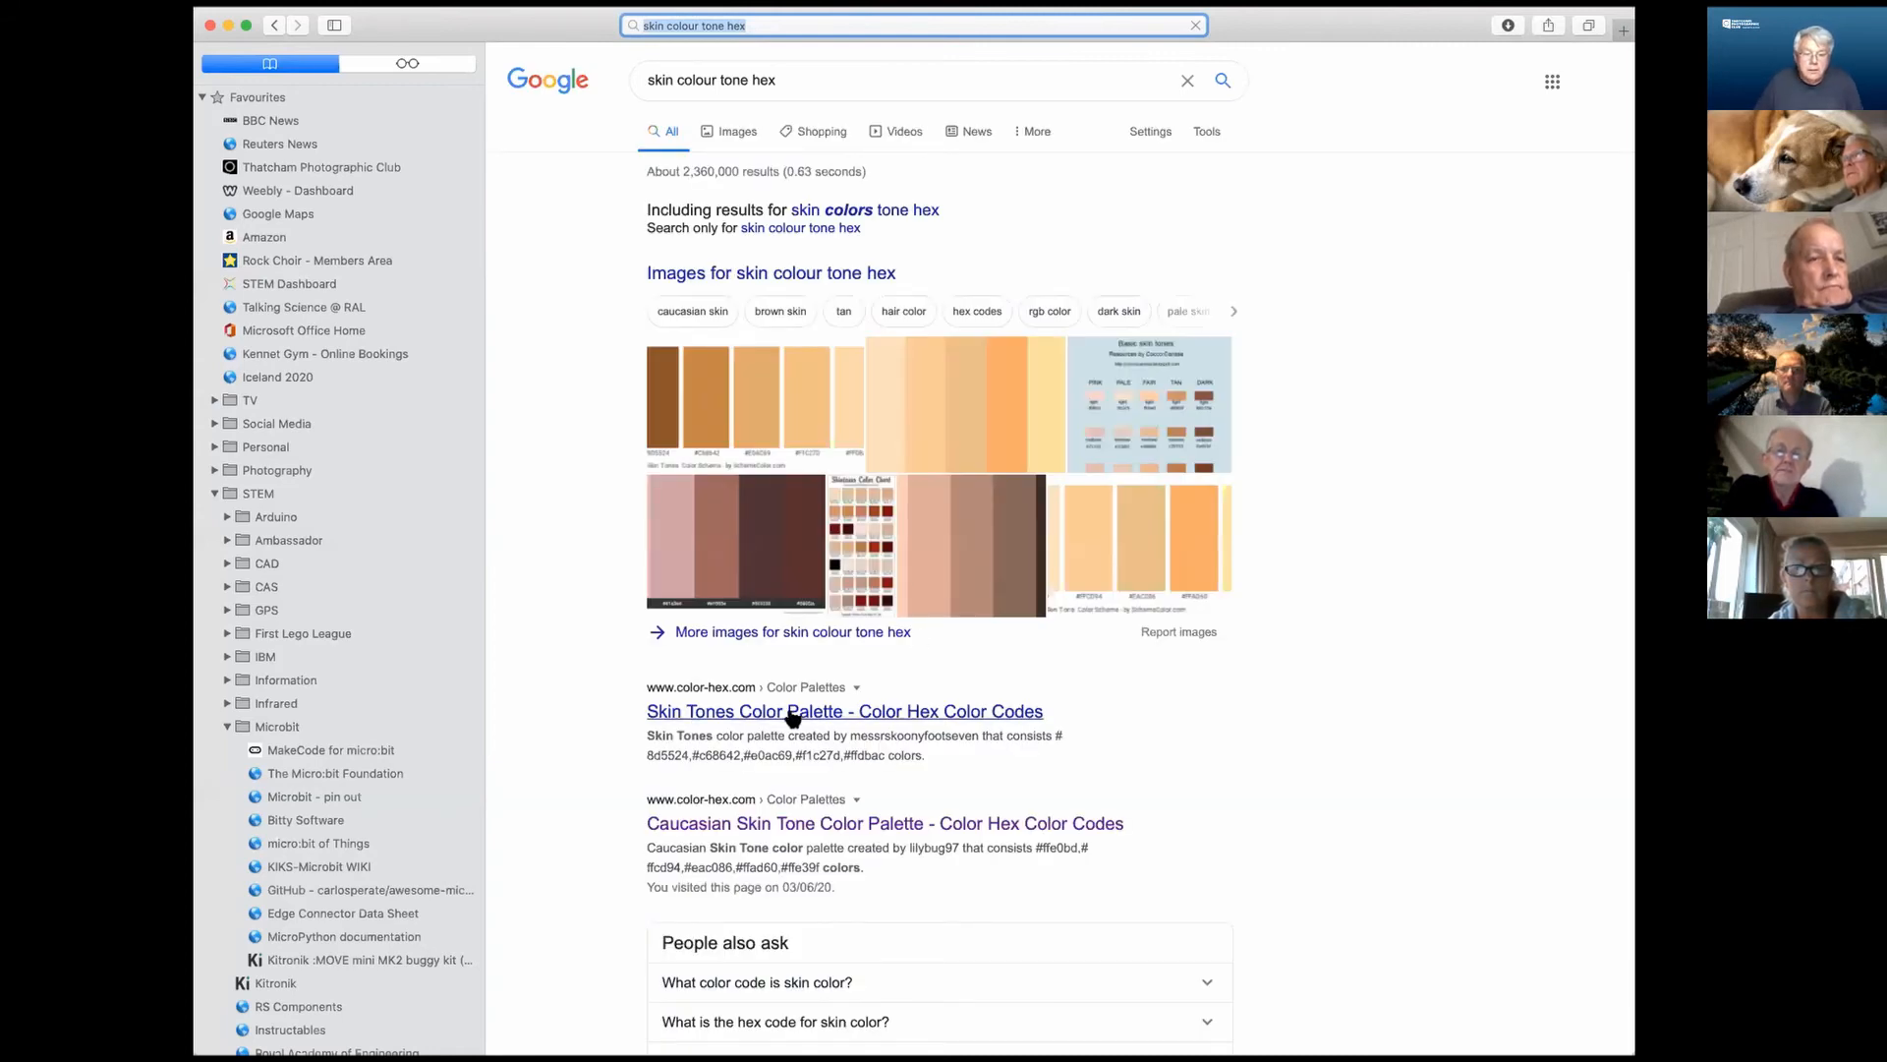
pyautogui.click(955, 714)
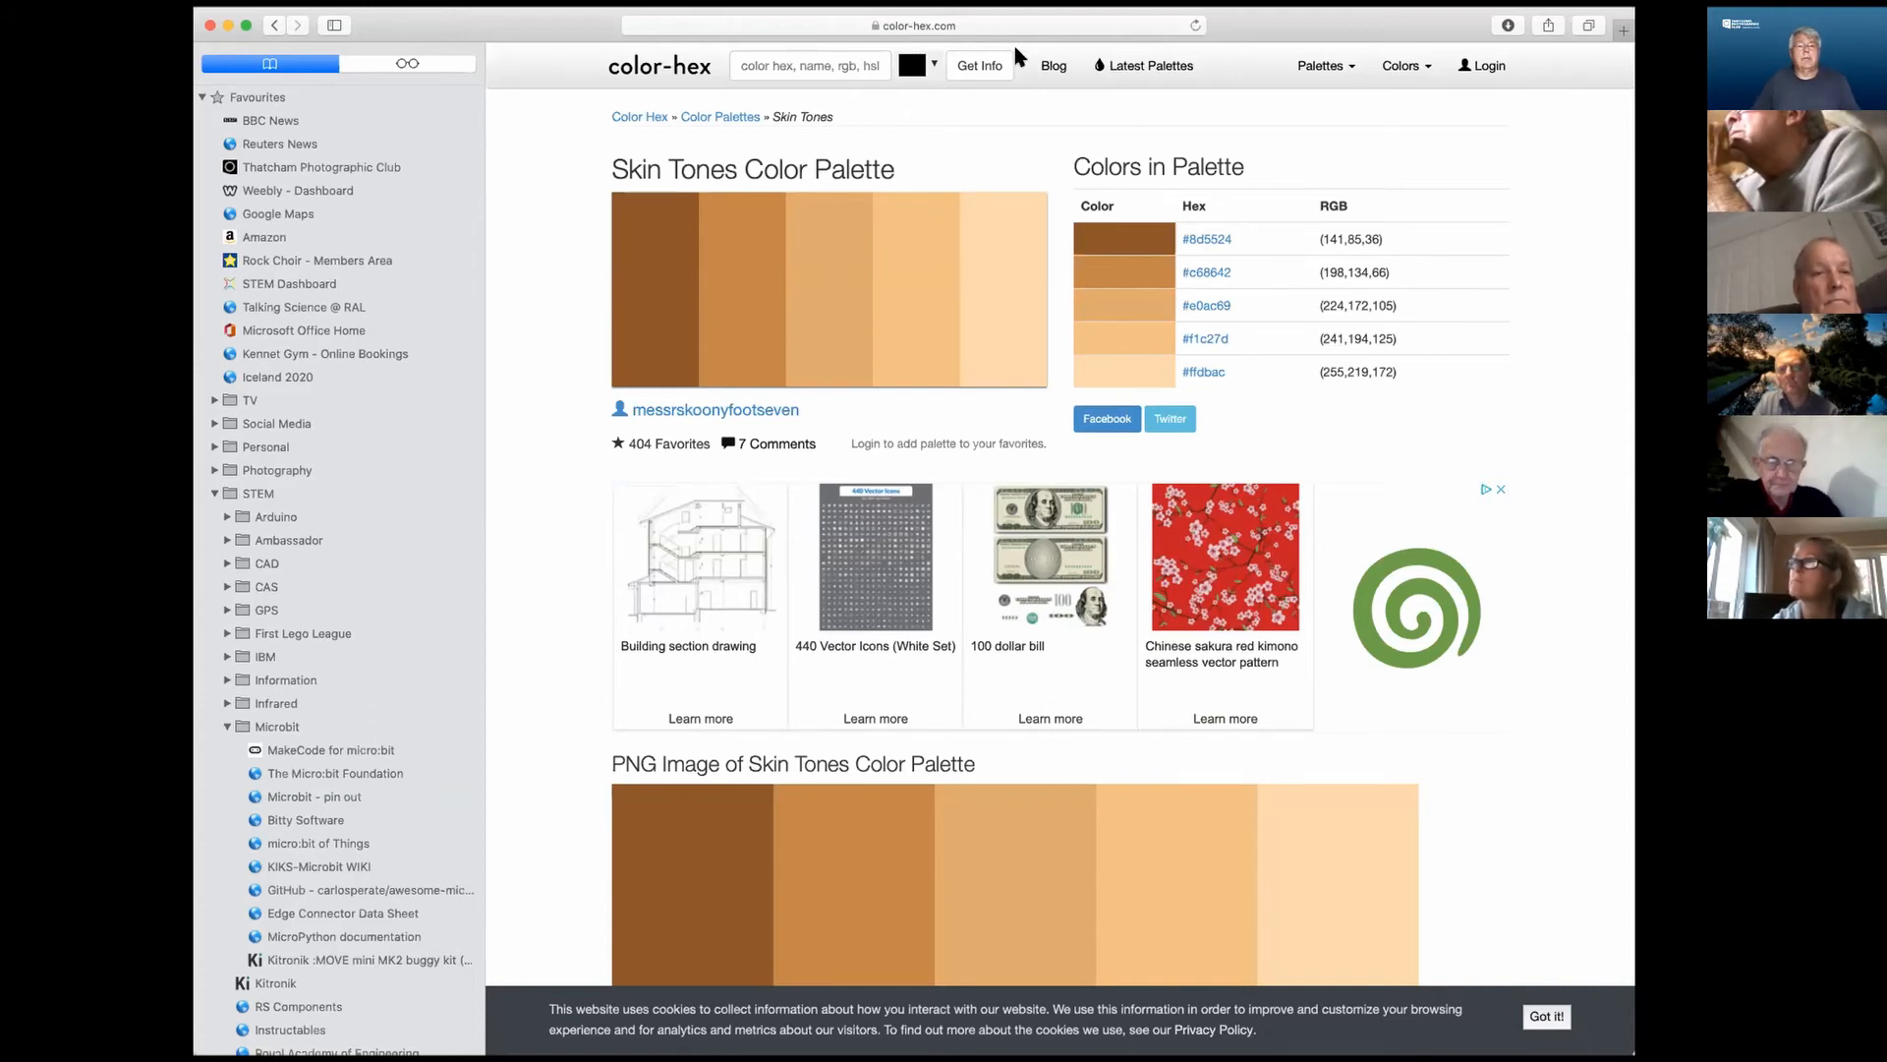
# Search the web for "york stone colour tone hex".
pyautogui.click(977, 26)
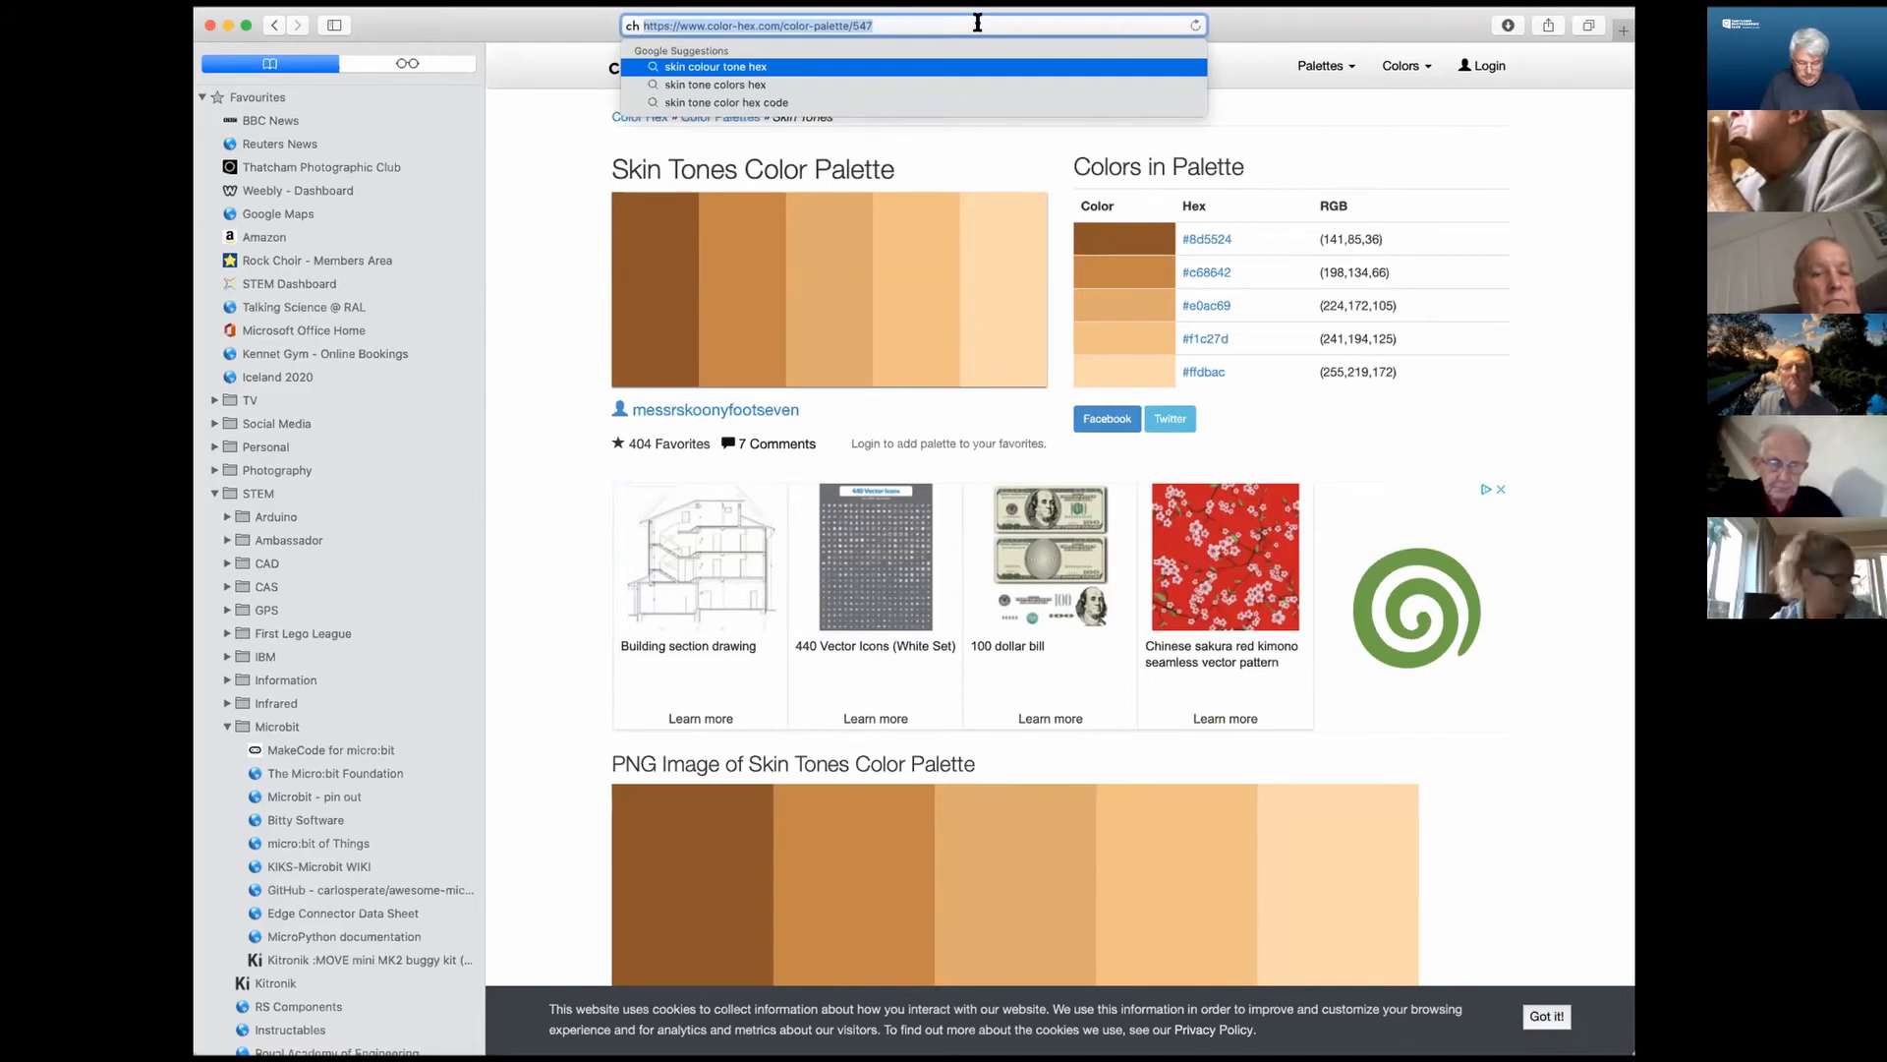
pyautogui.write('york')
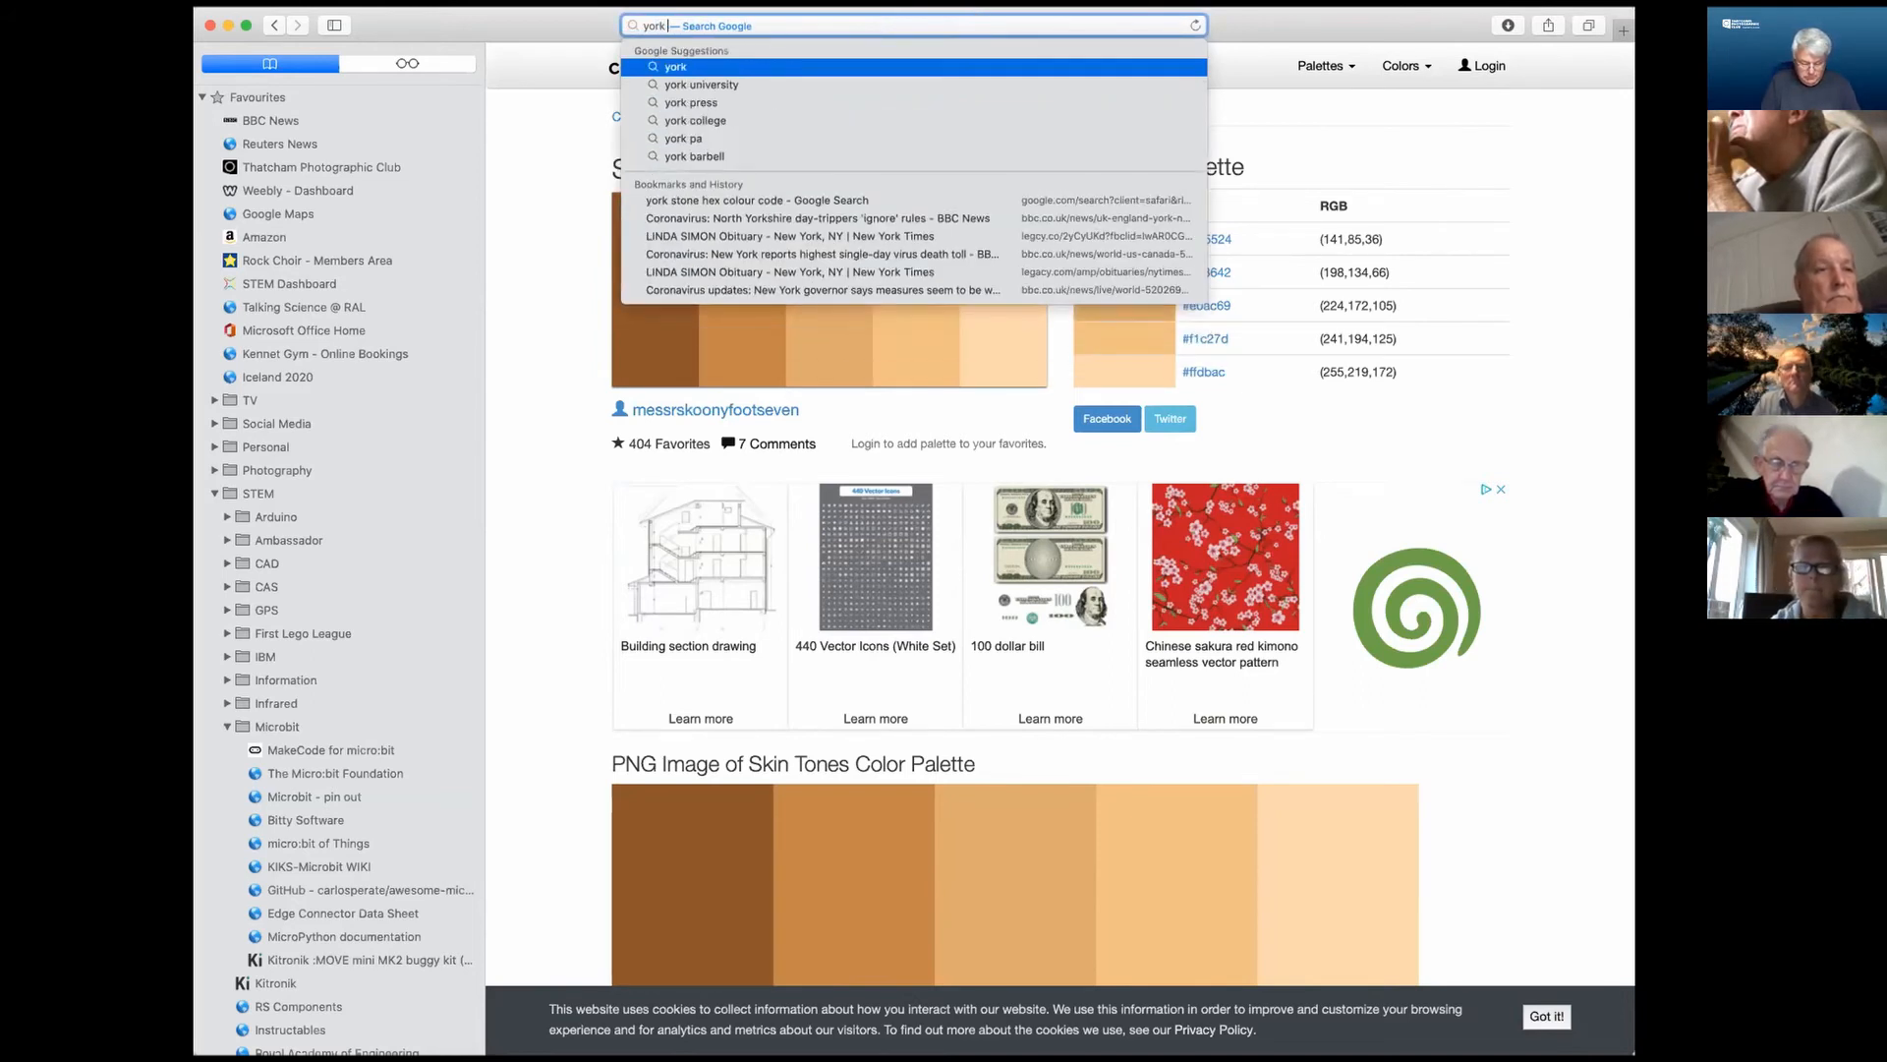
pyautogui.write(' stone colour tone hex')
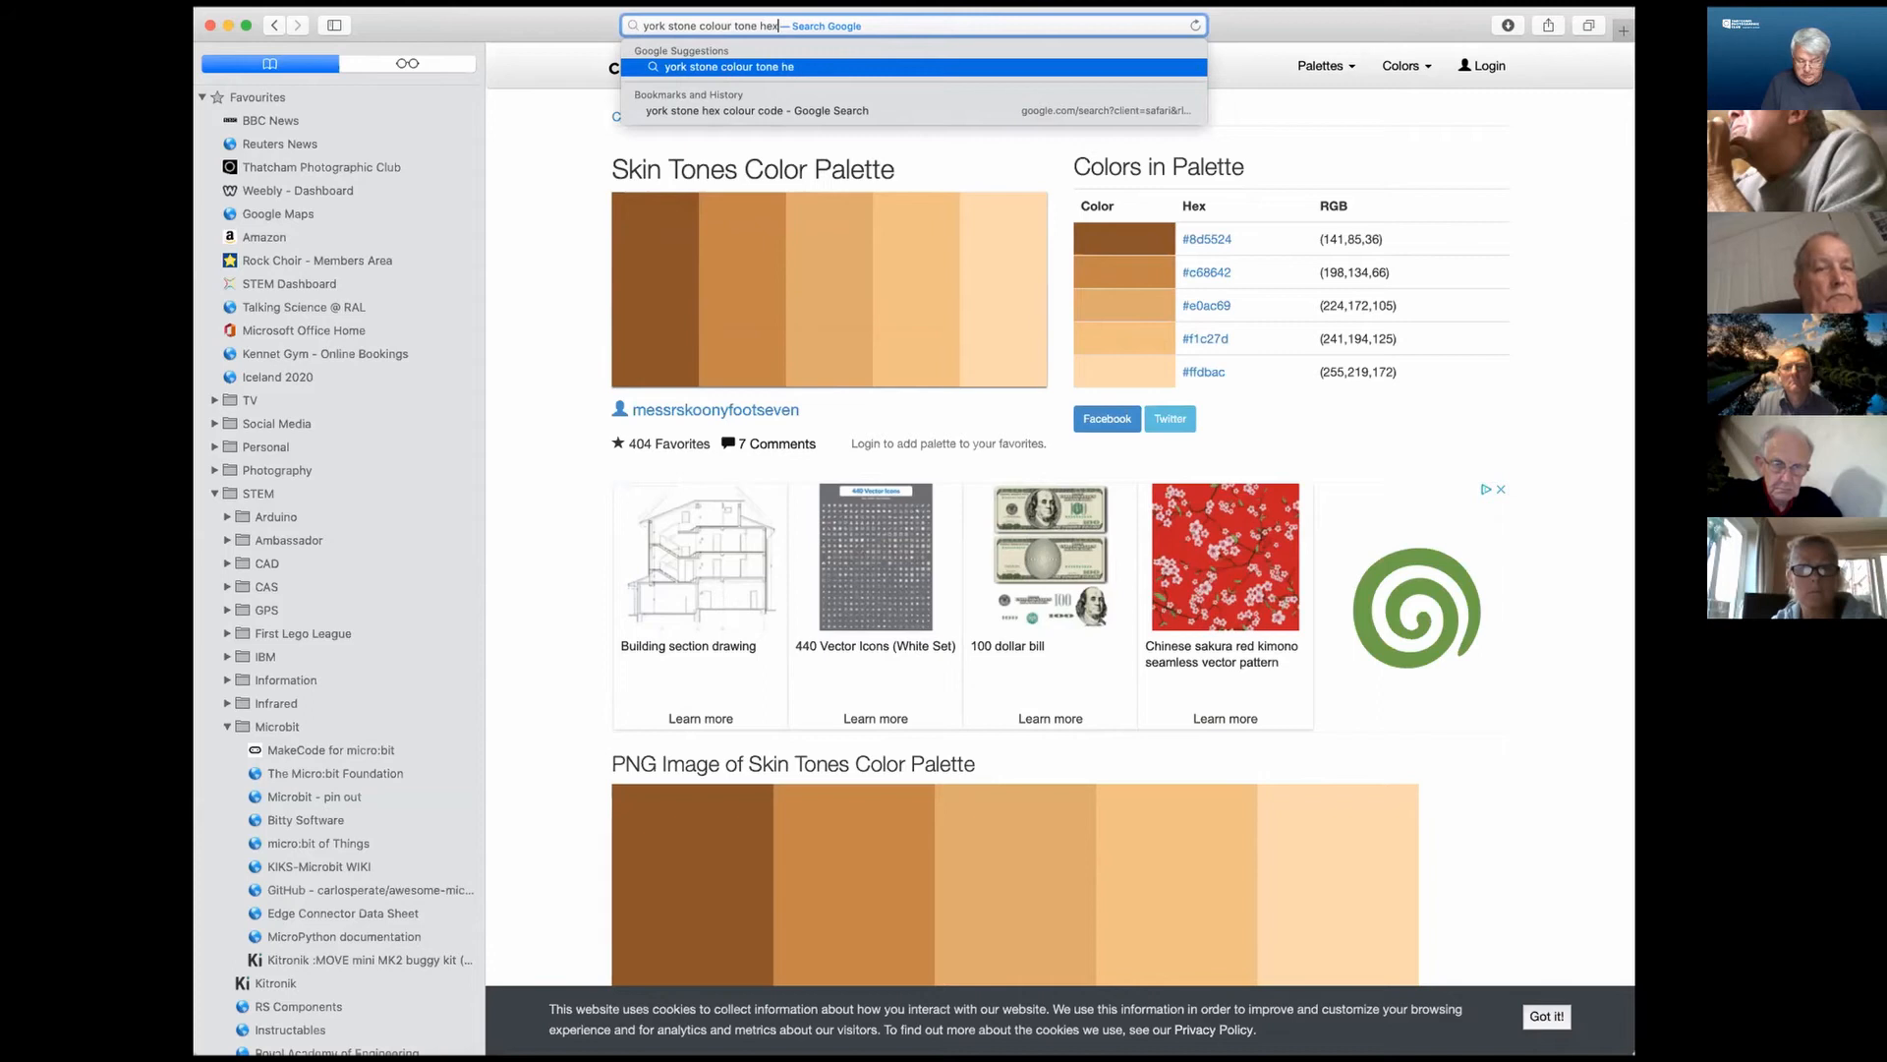
pyautogui.press('Return')
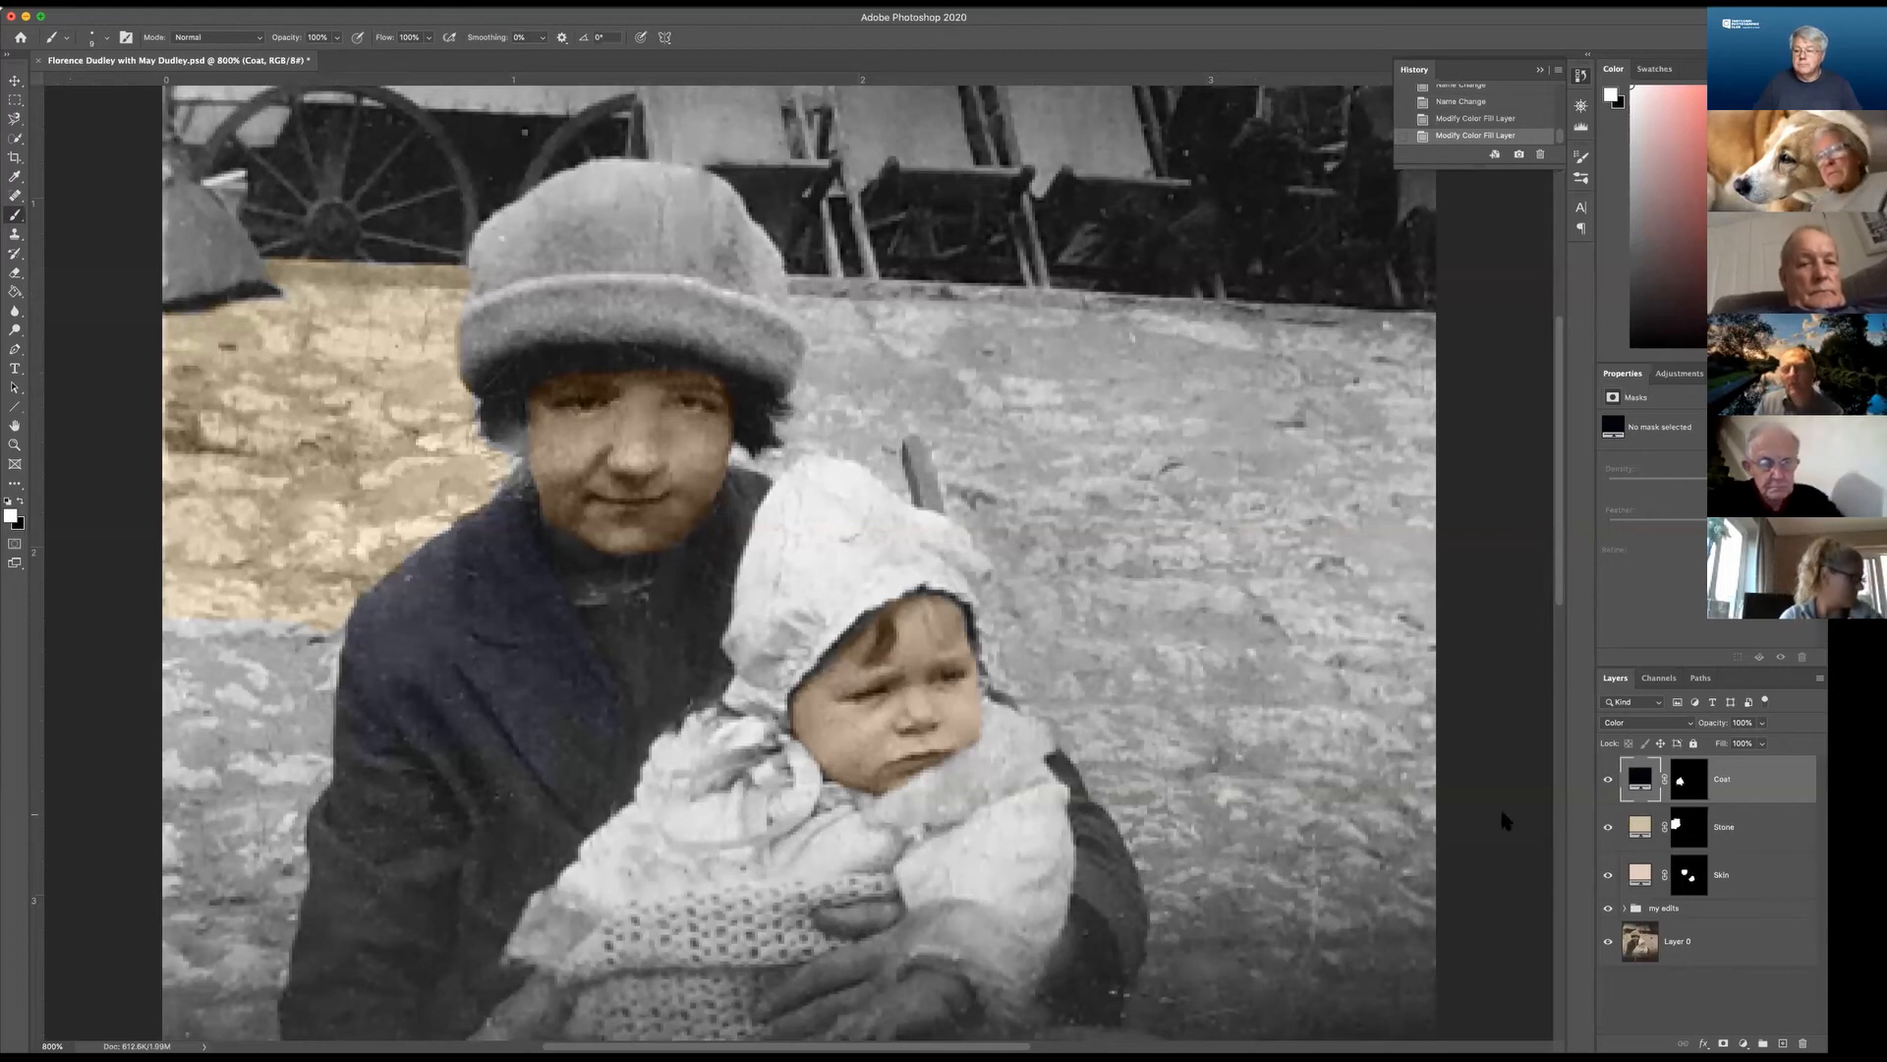
# Back in Photoshop, decline rasterizing the Coat fill and zoom out to view the whole photo at 400%.
pyautogui.click(1421, 704)
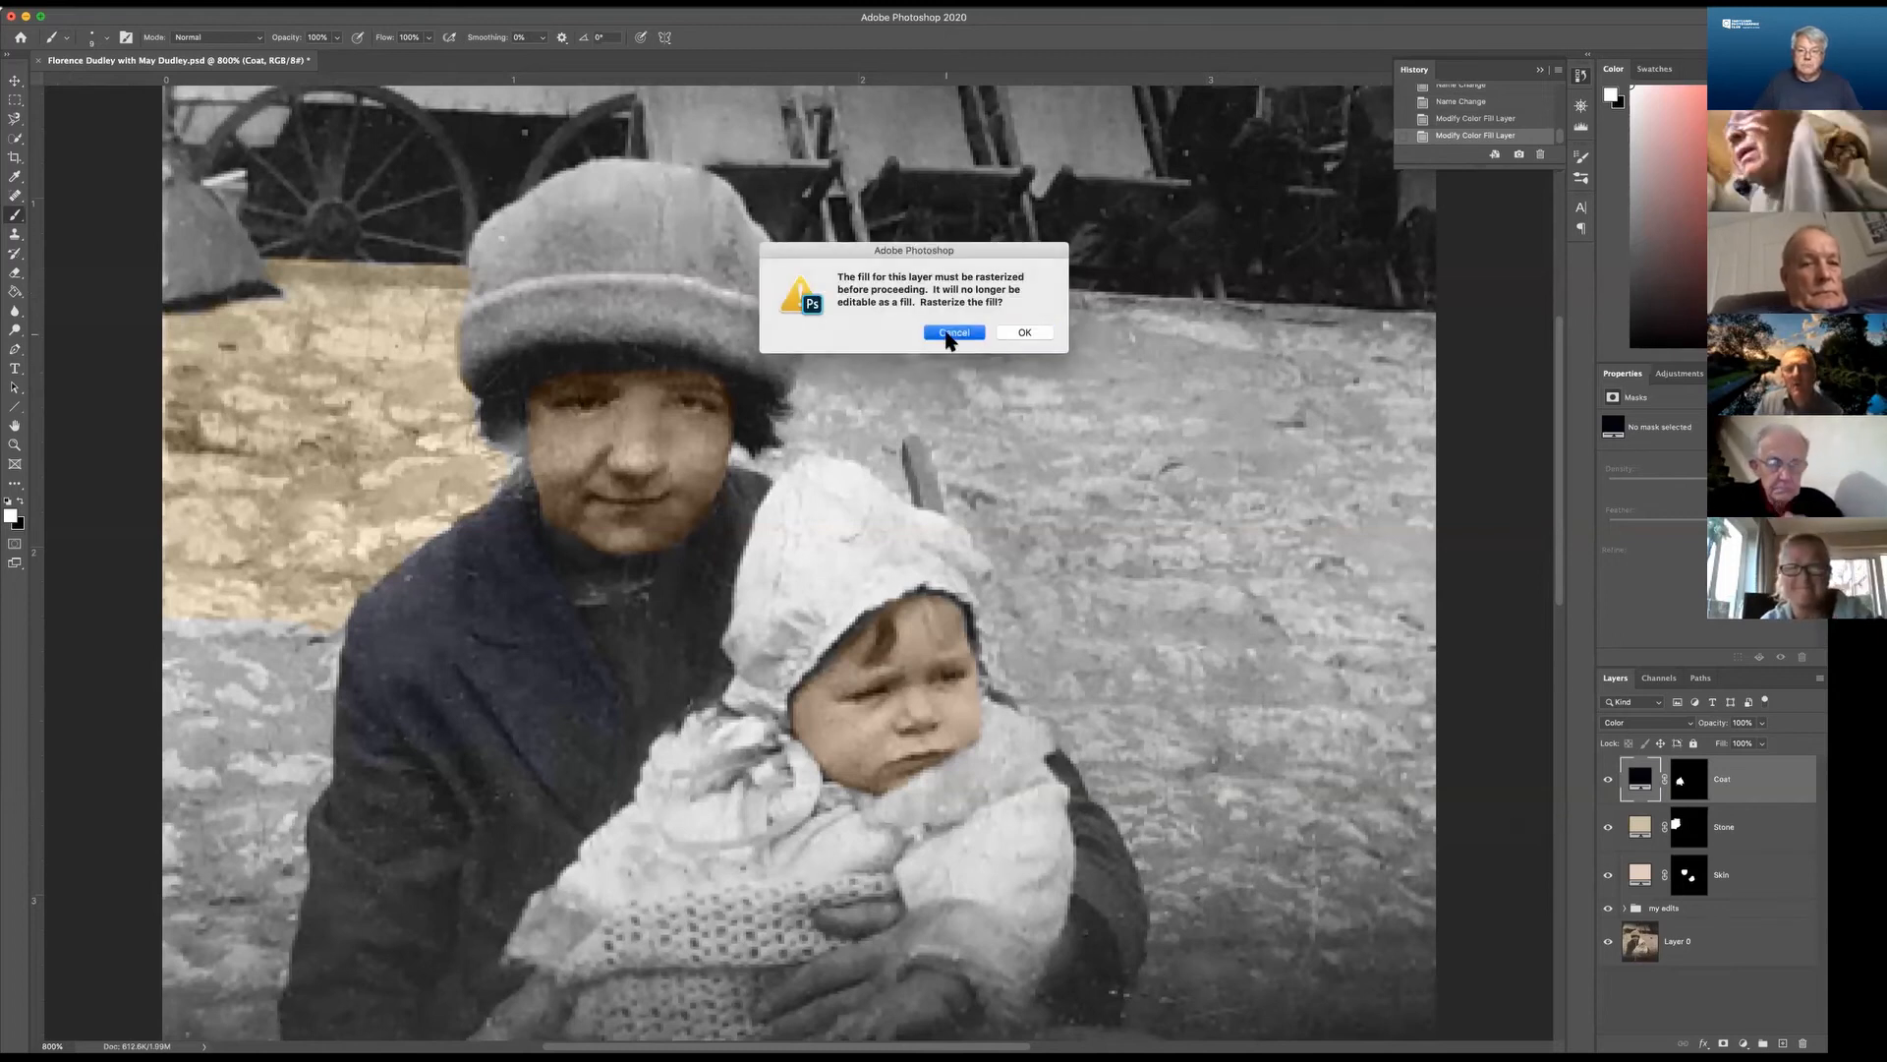
pyautogui.click(954, 332)
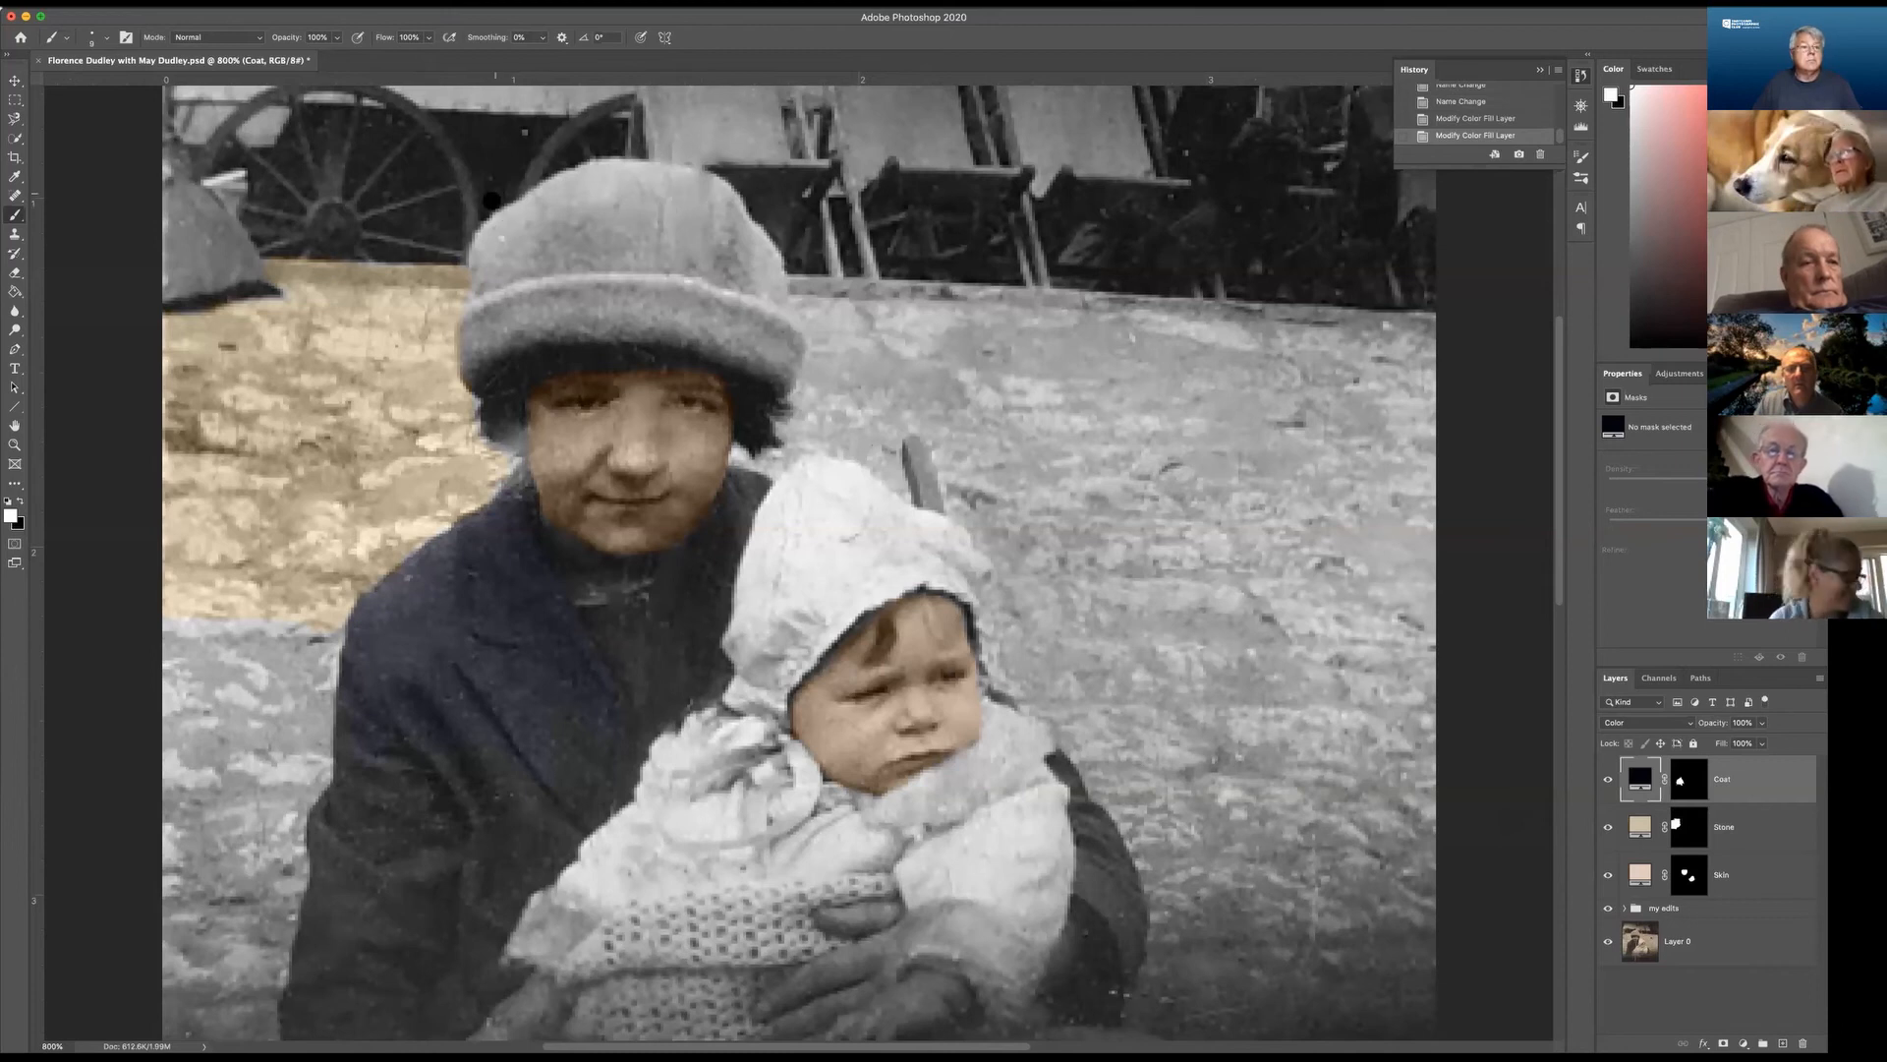
pyautogui.press('super+minus')
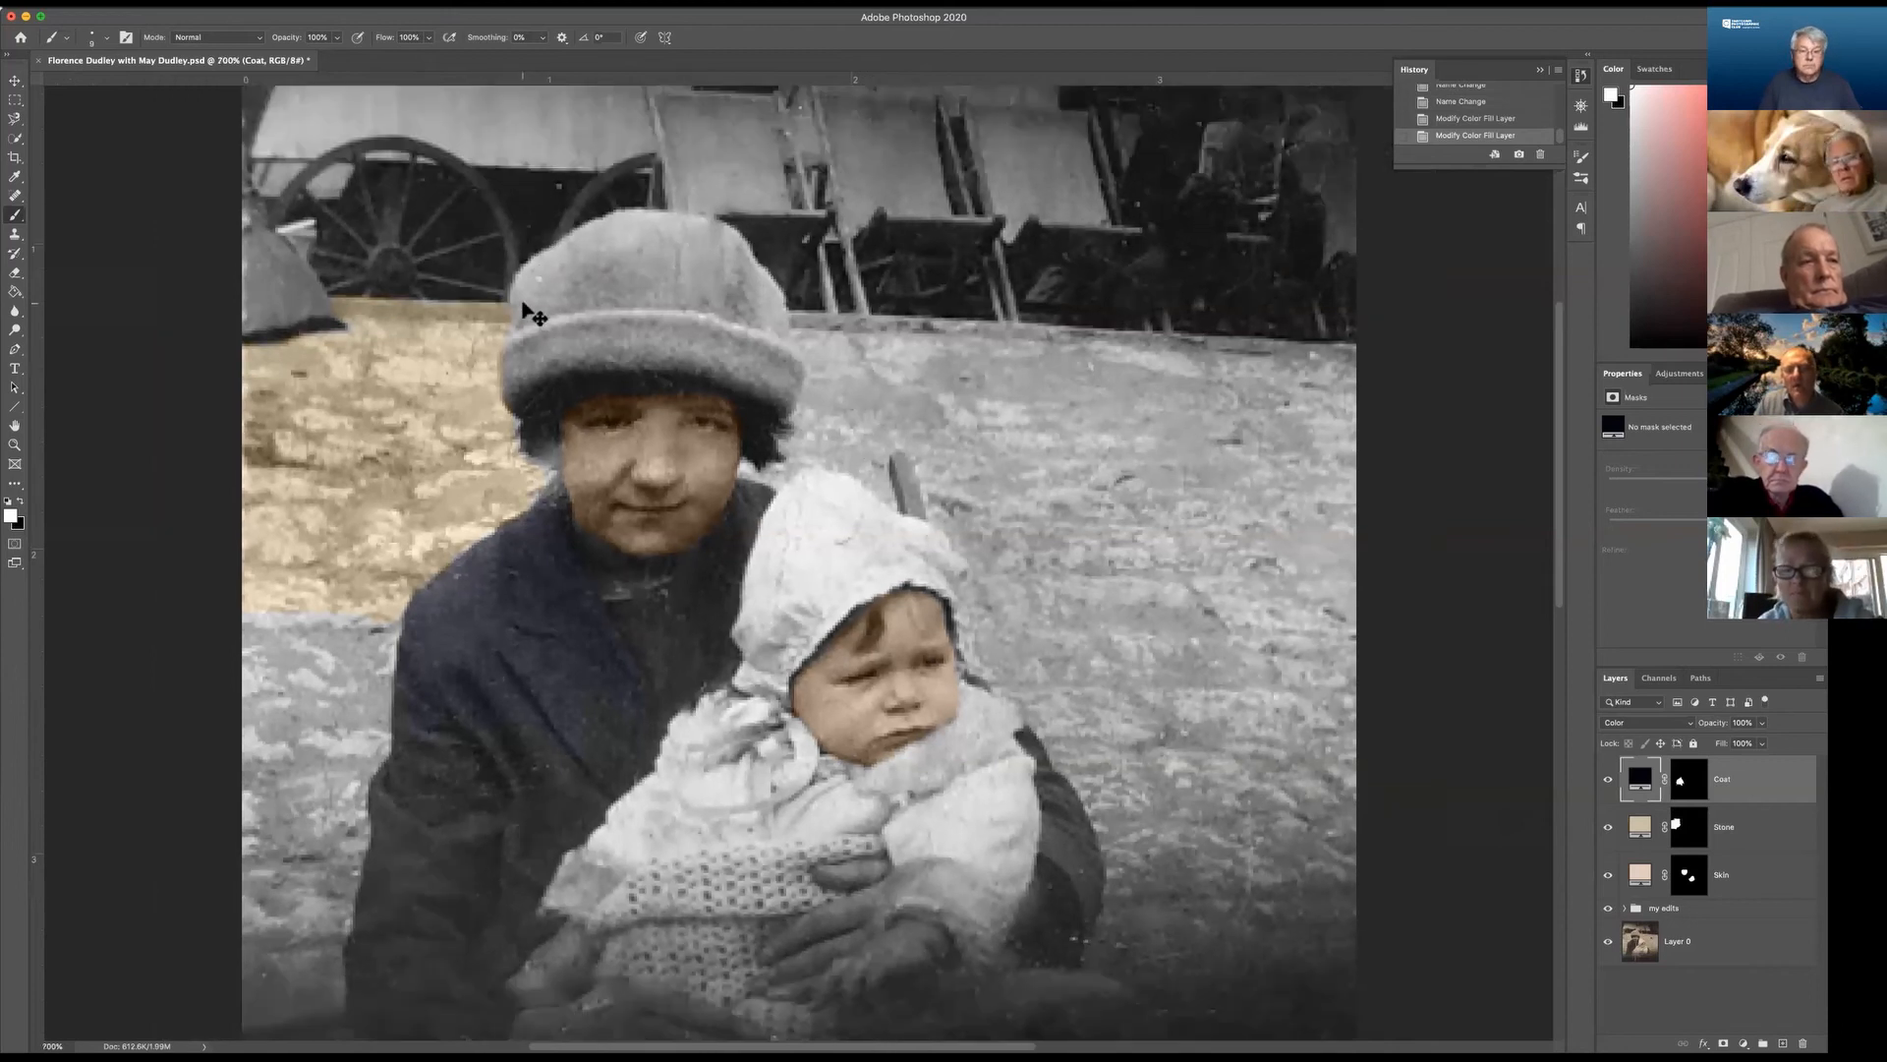
pyautogui.press('super+minus')
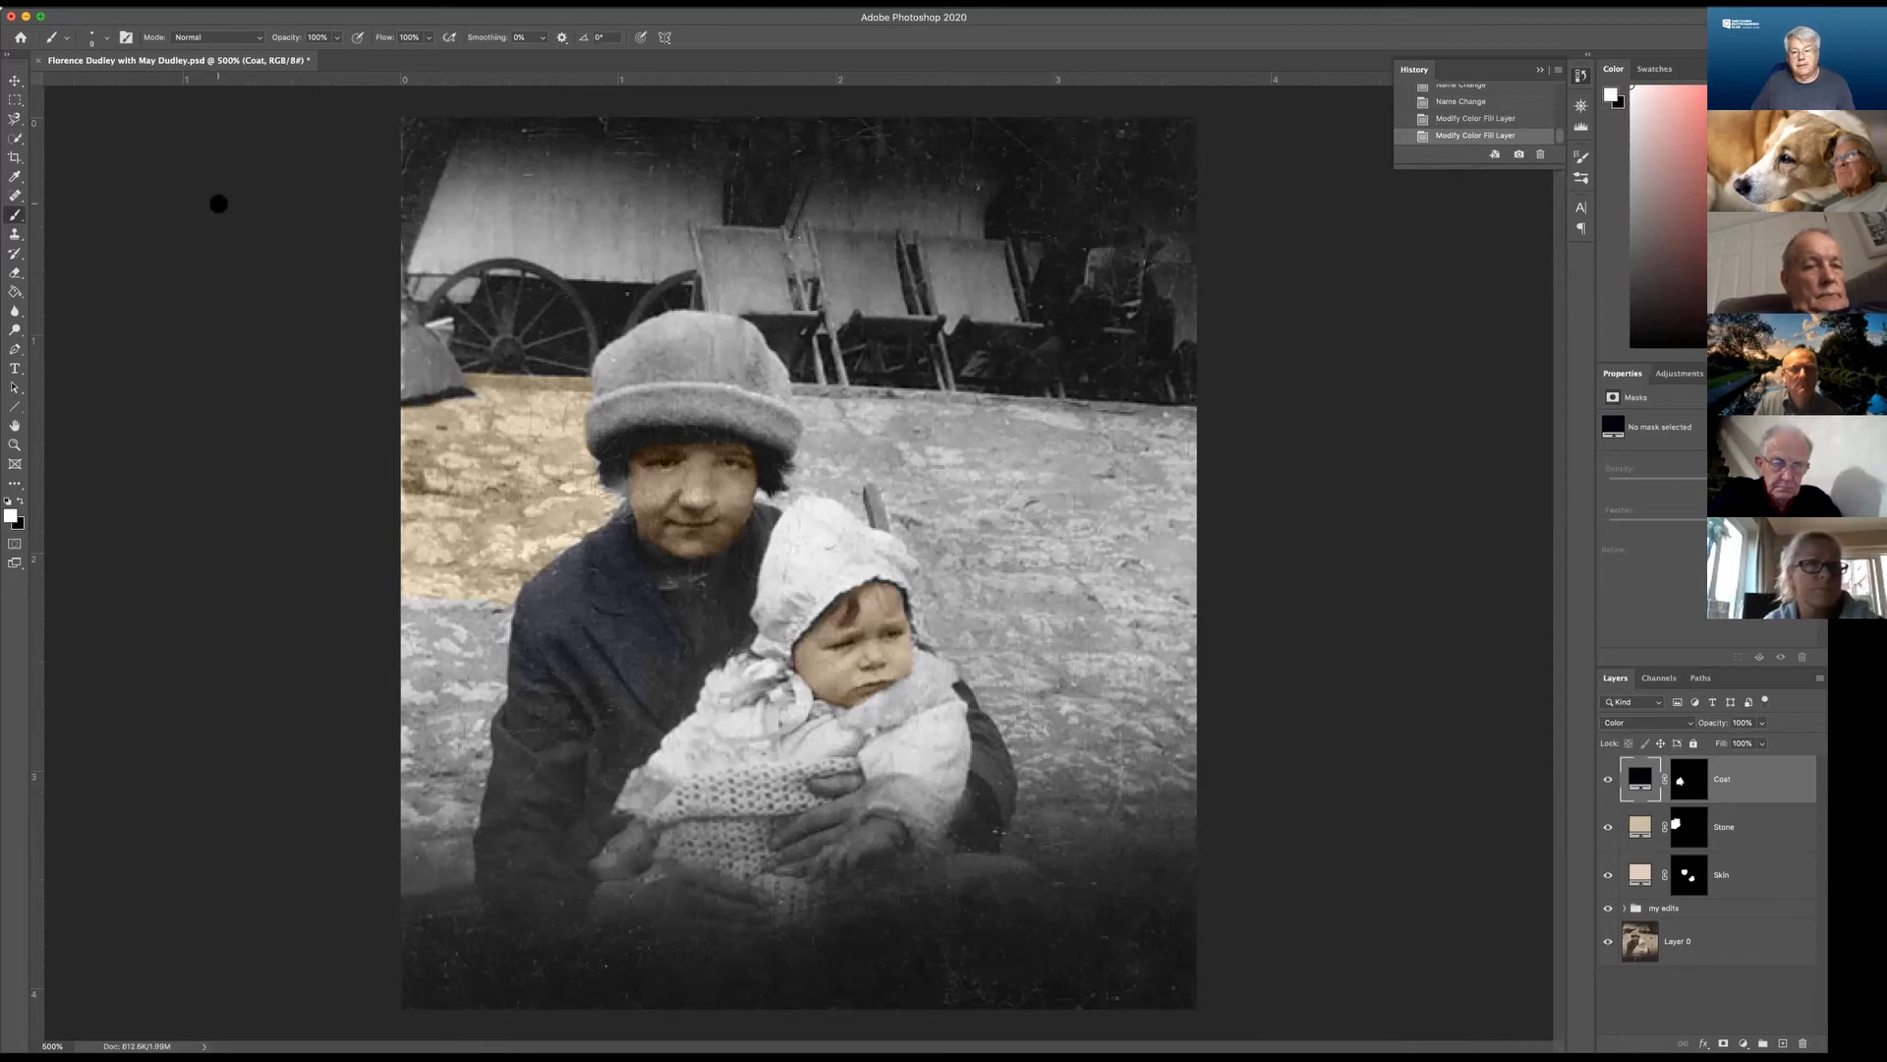
pyautogui.press('super+minus')
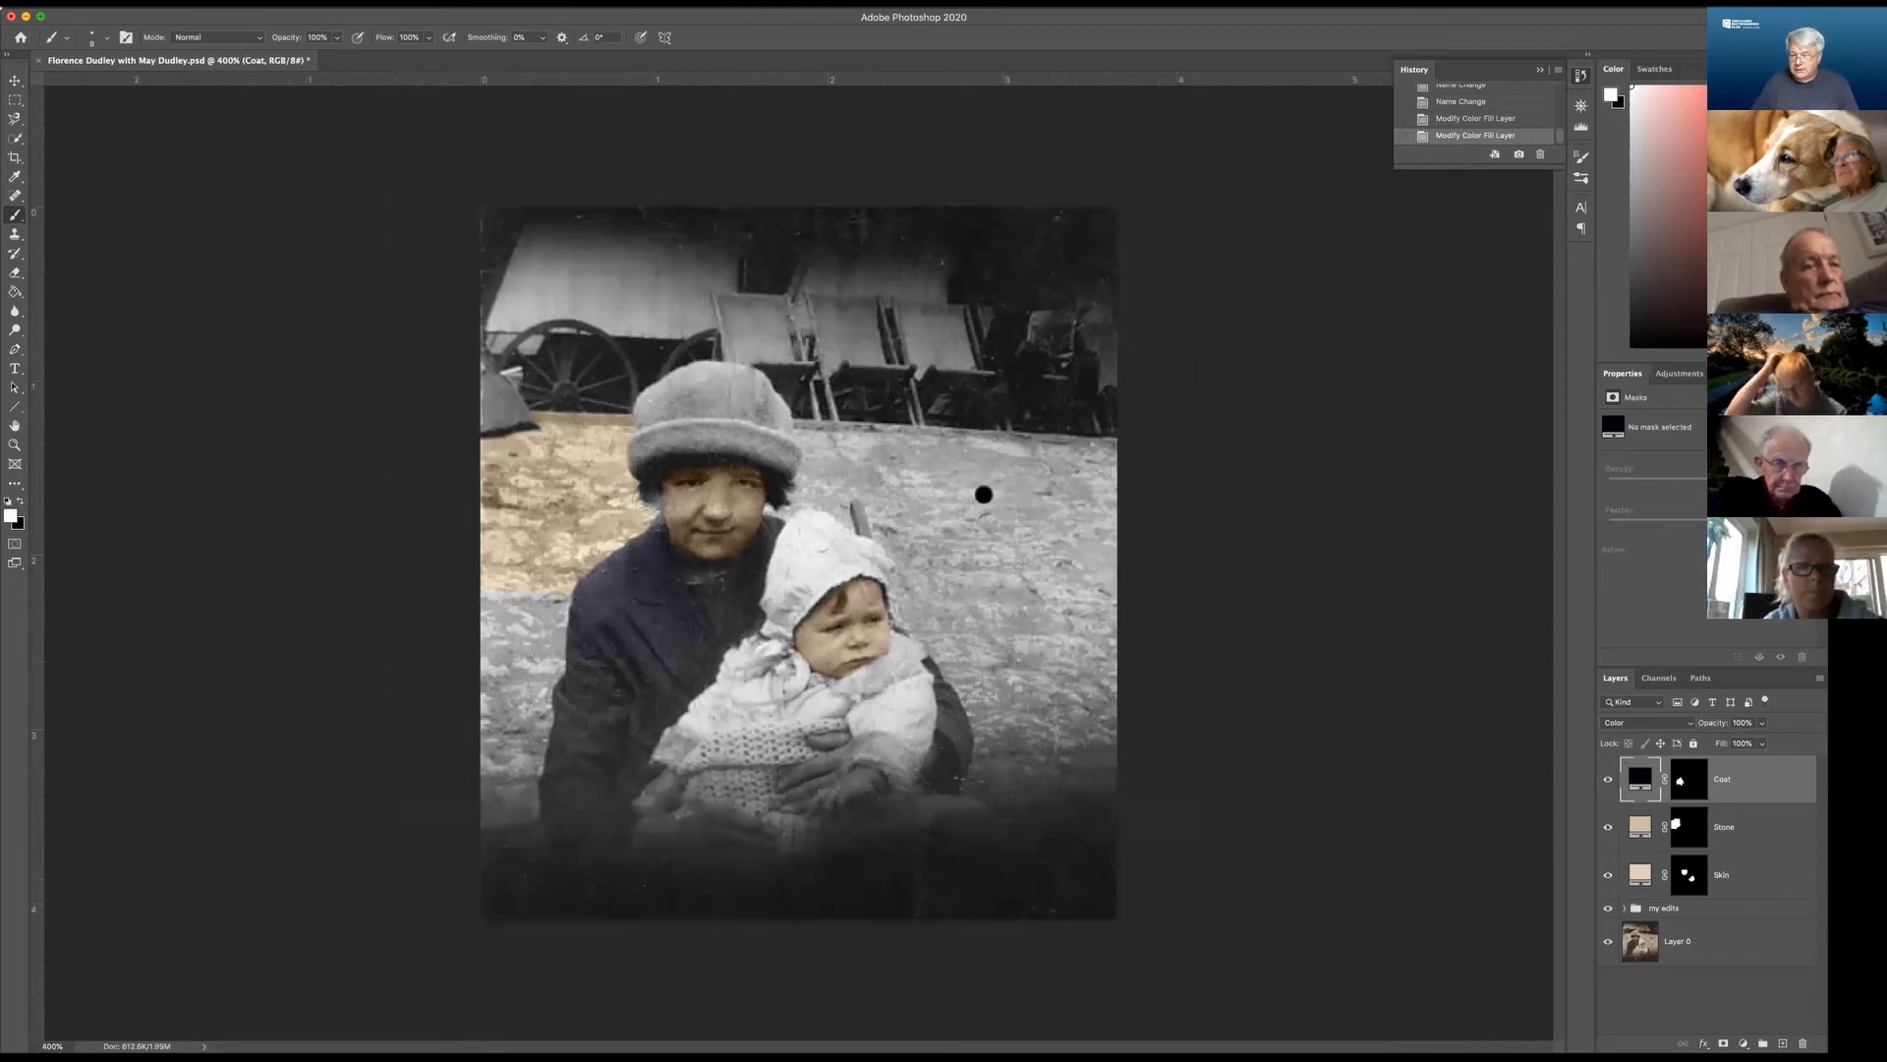
# Hide the Coat, Stone and Skin colour layers and view the whole black-and-white photo at 100%.
pyautogui.click(1609, 781)
pyautogui.click(1608, 828)
pyautogui.click(1608, 876)
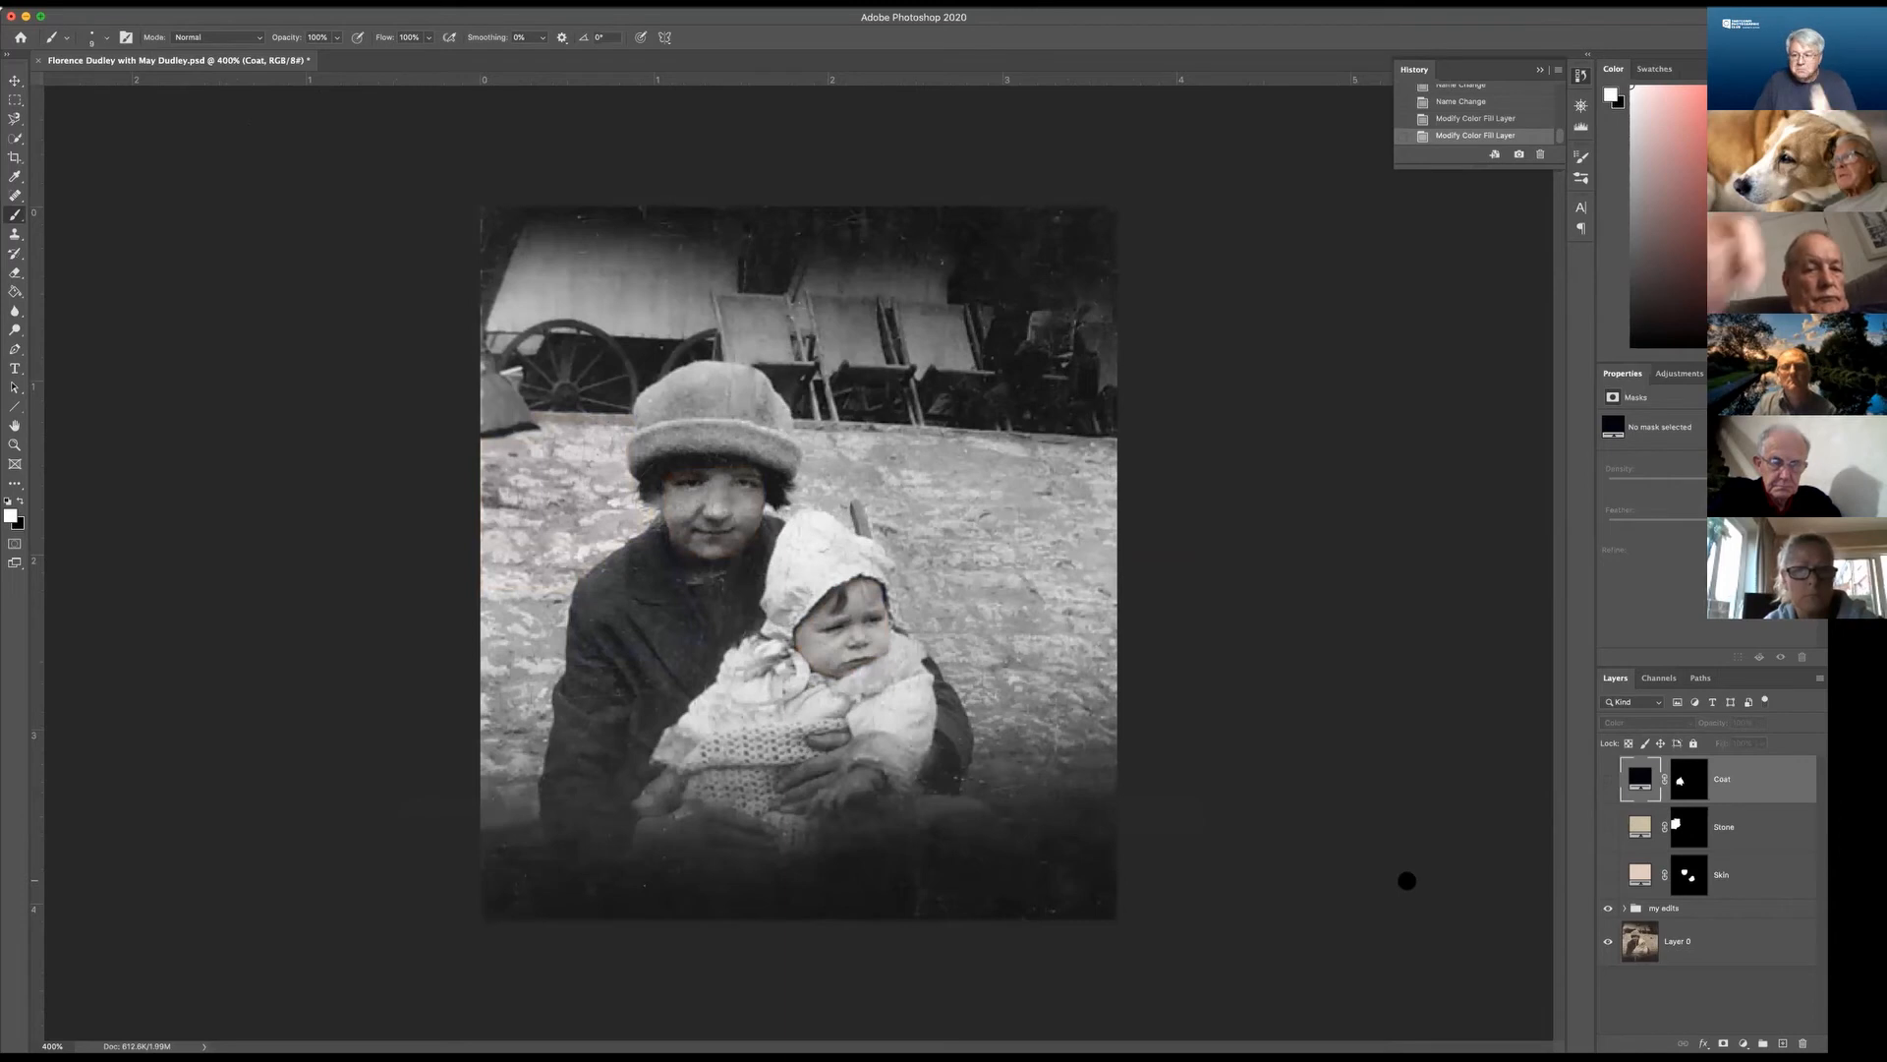
pyautogui.press('super+minus')
pyautogui.press('super+minus')
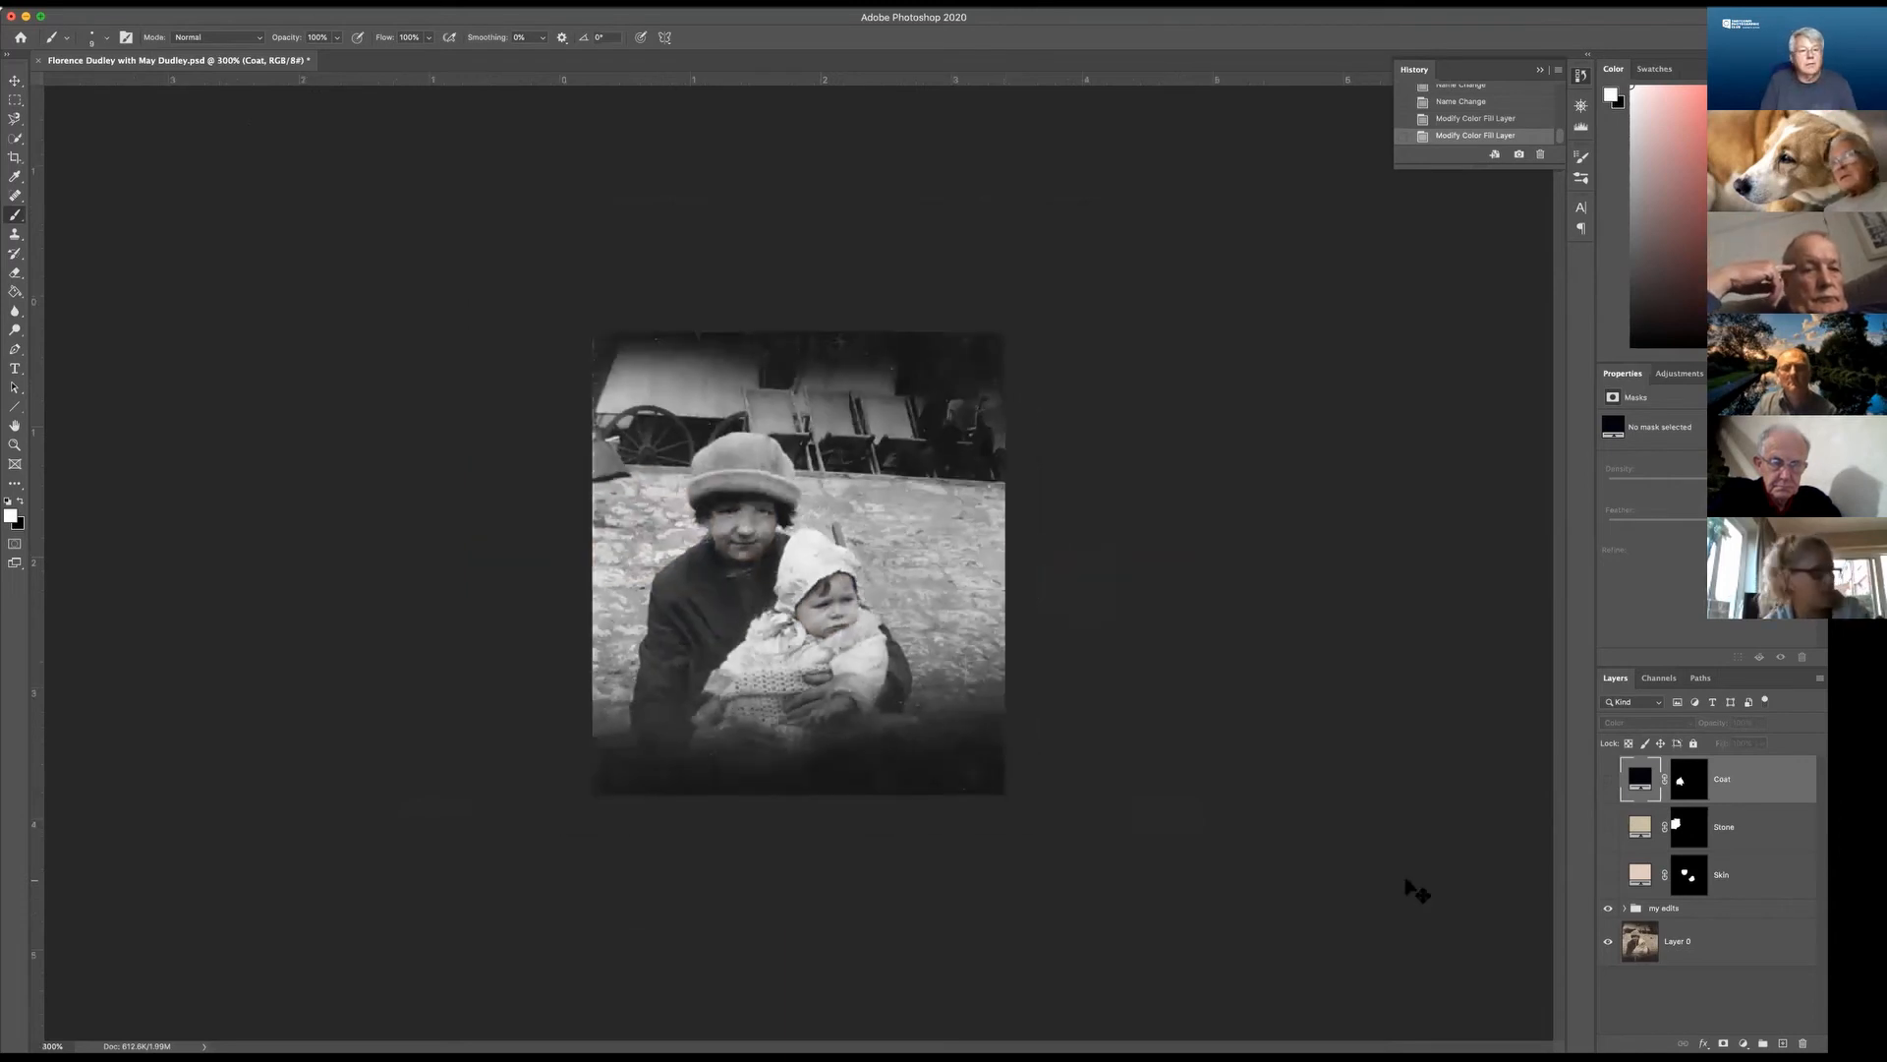
pyautogui.press('super+minus')
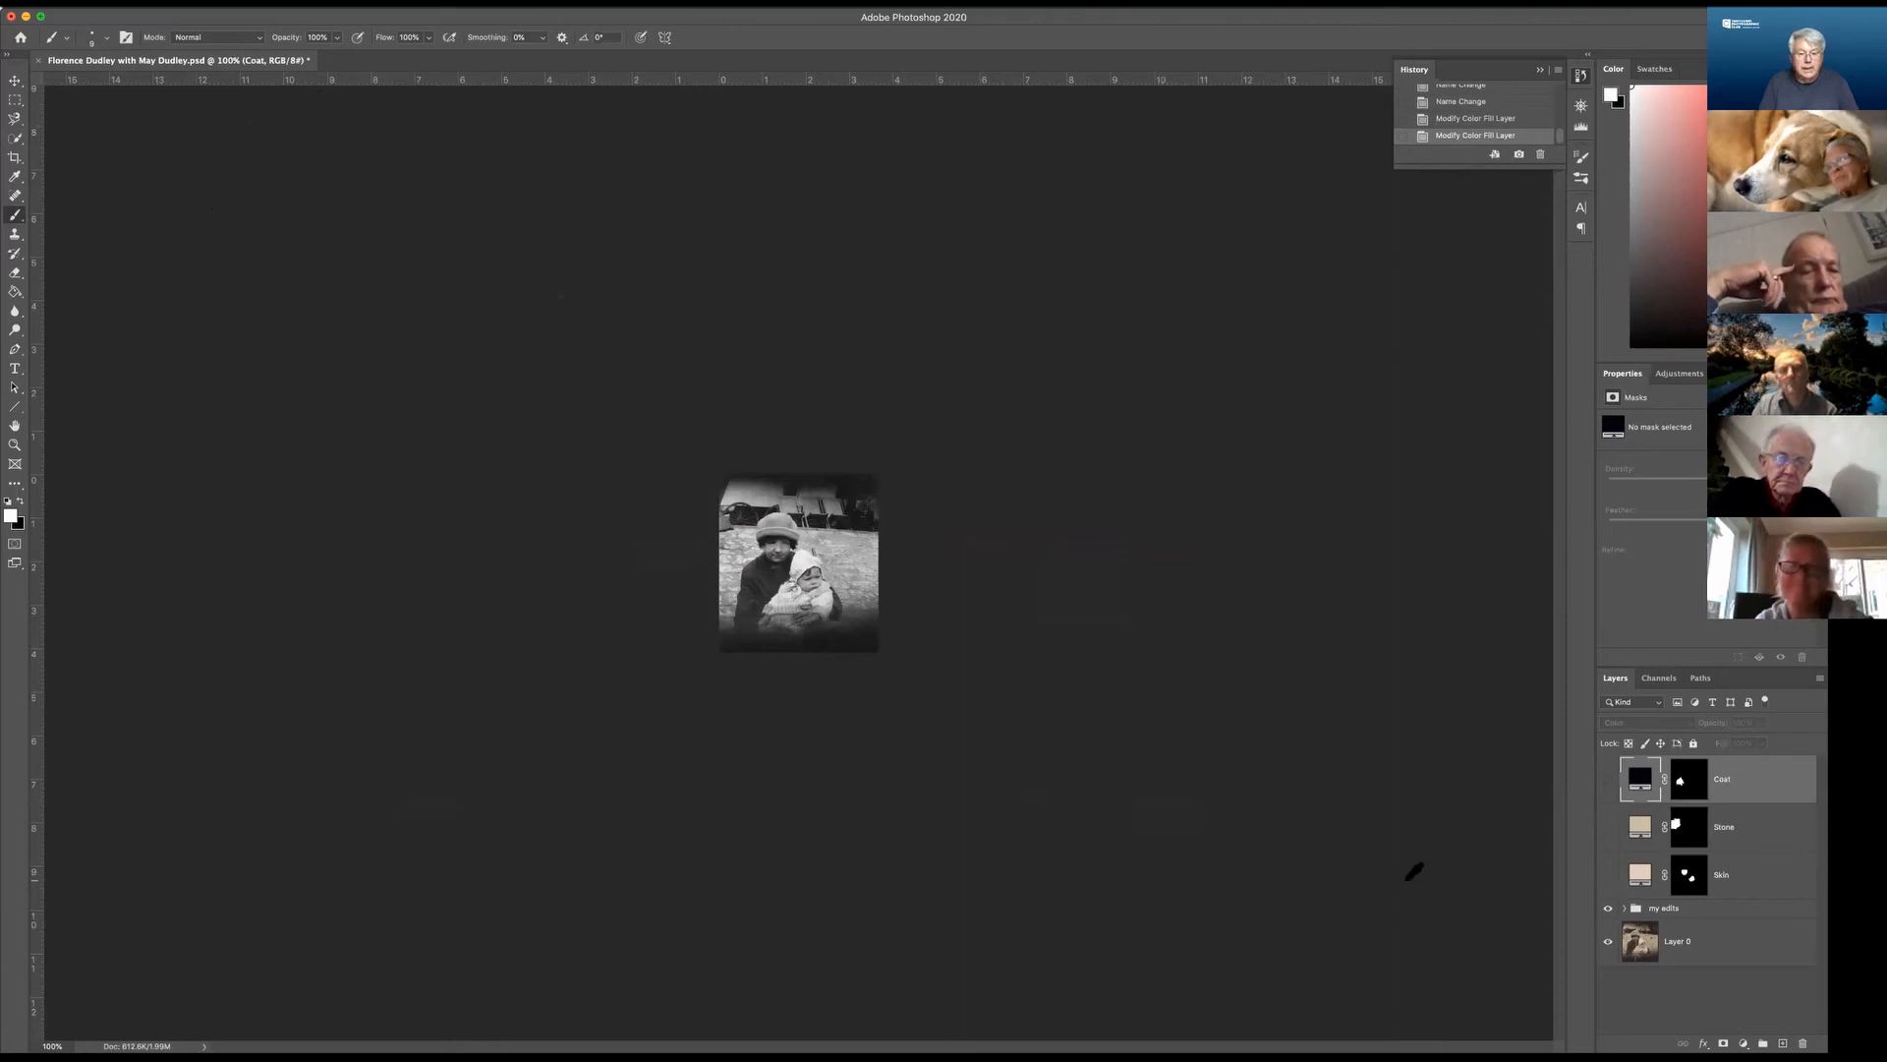
pyautogui.press('super+alt+i')
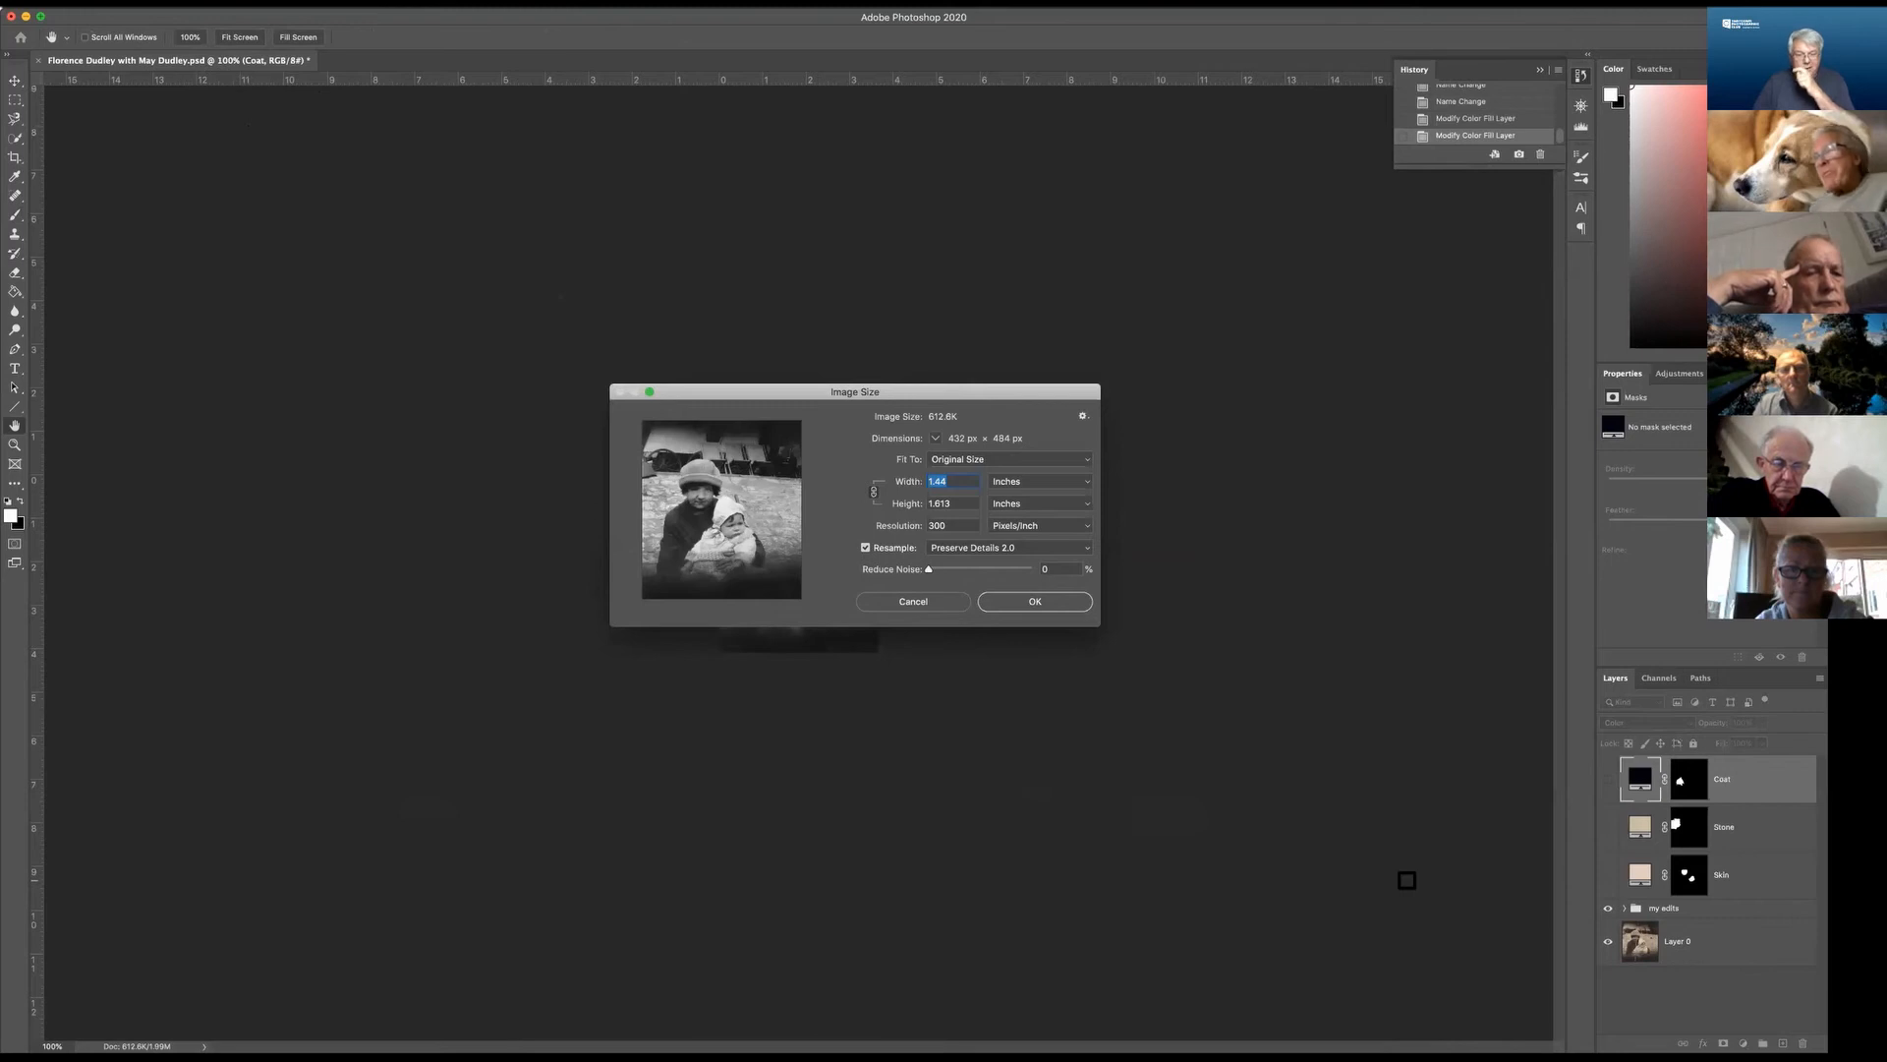
pyautogui.moveTo(1017, 391); pyautogui.dragTo(924, 200)
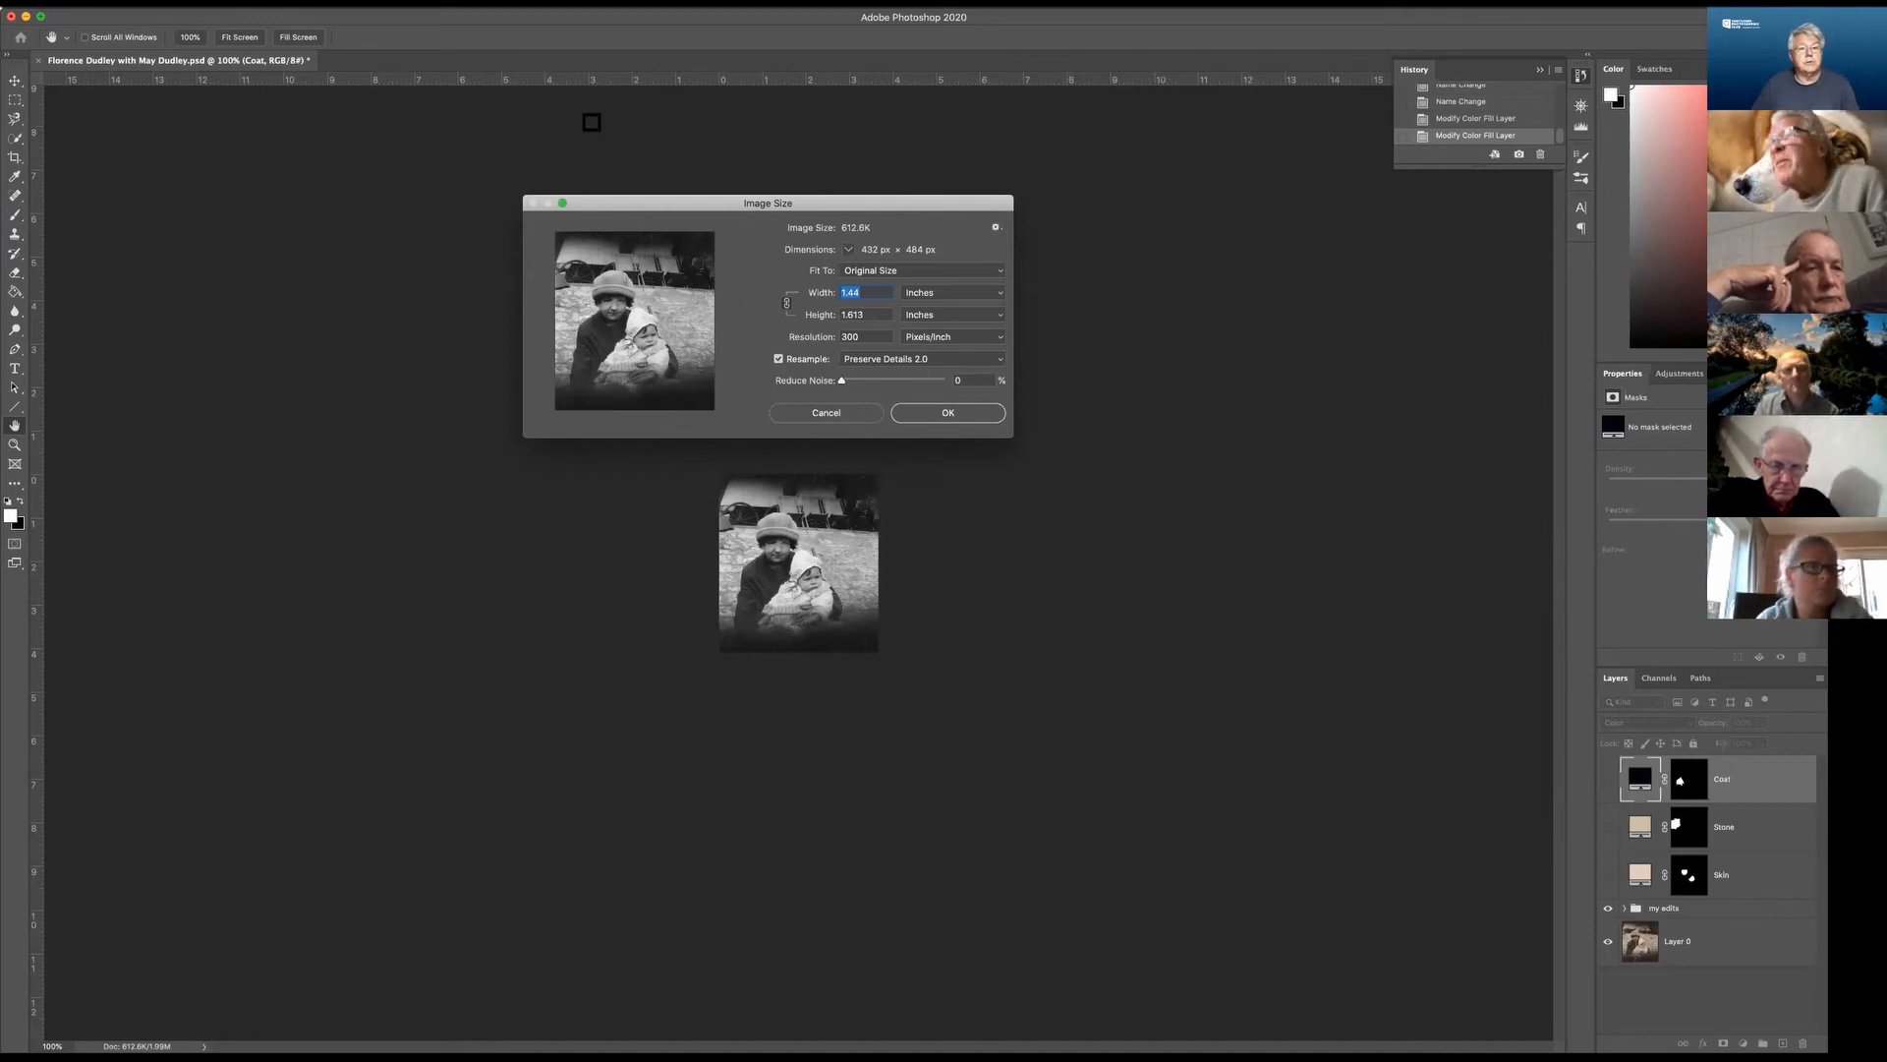
pyautogui.click(804, 414)
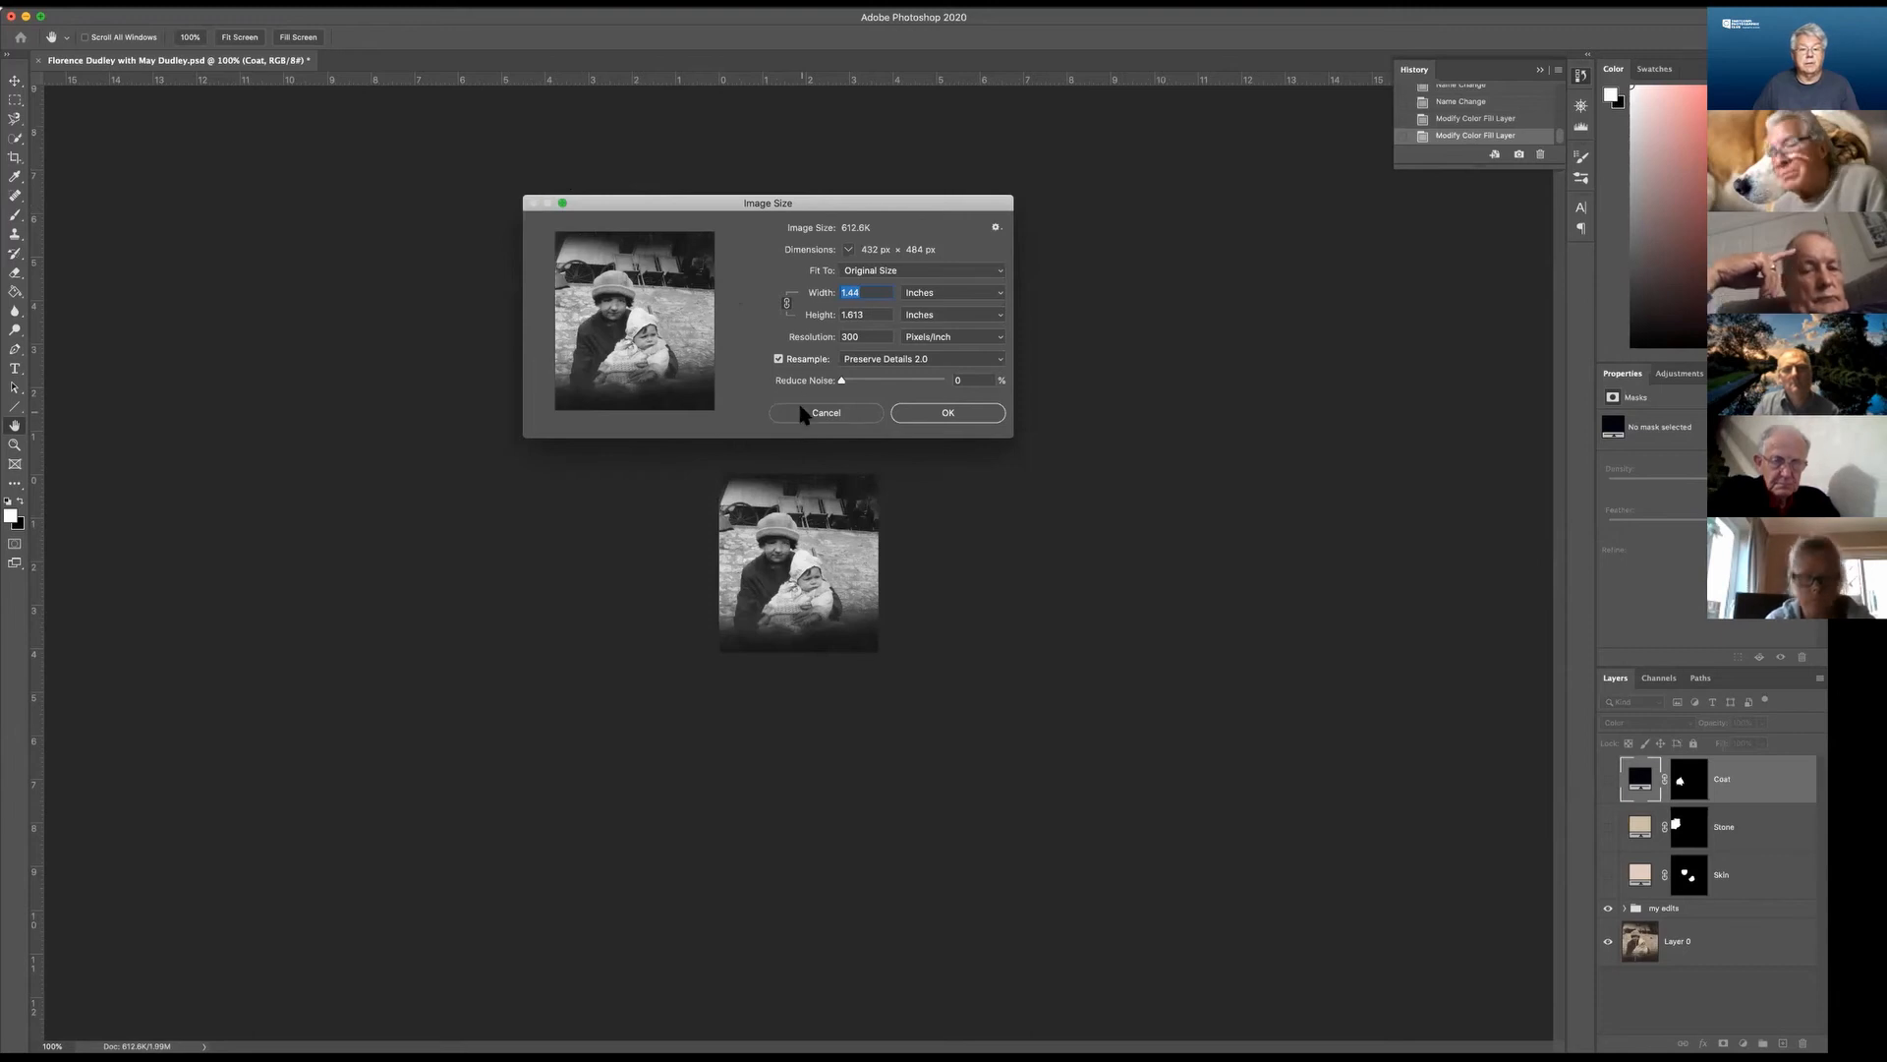
# Open the Image Size settings and examine the photo's width and height in centimetres, inches and pixels.
pyautogui.click(128, 3)
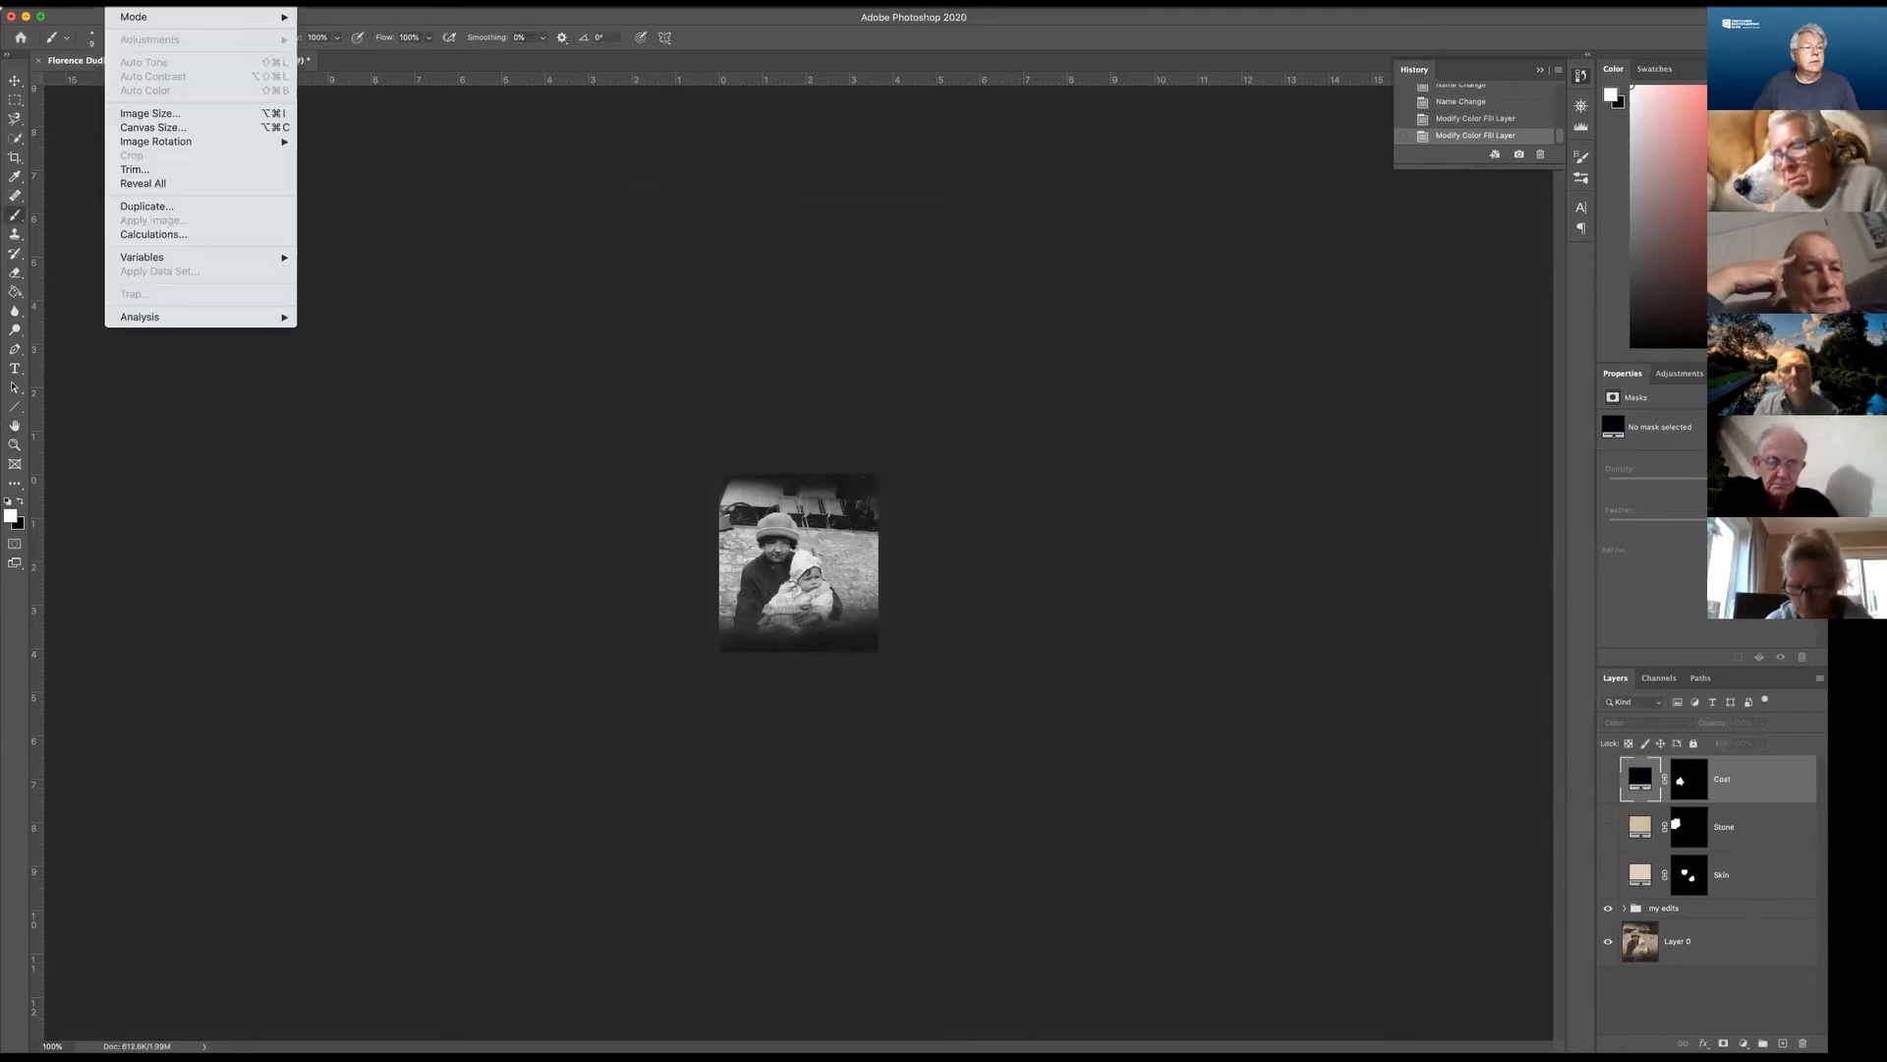
pyautogui.click(145, 114)
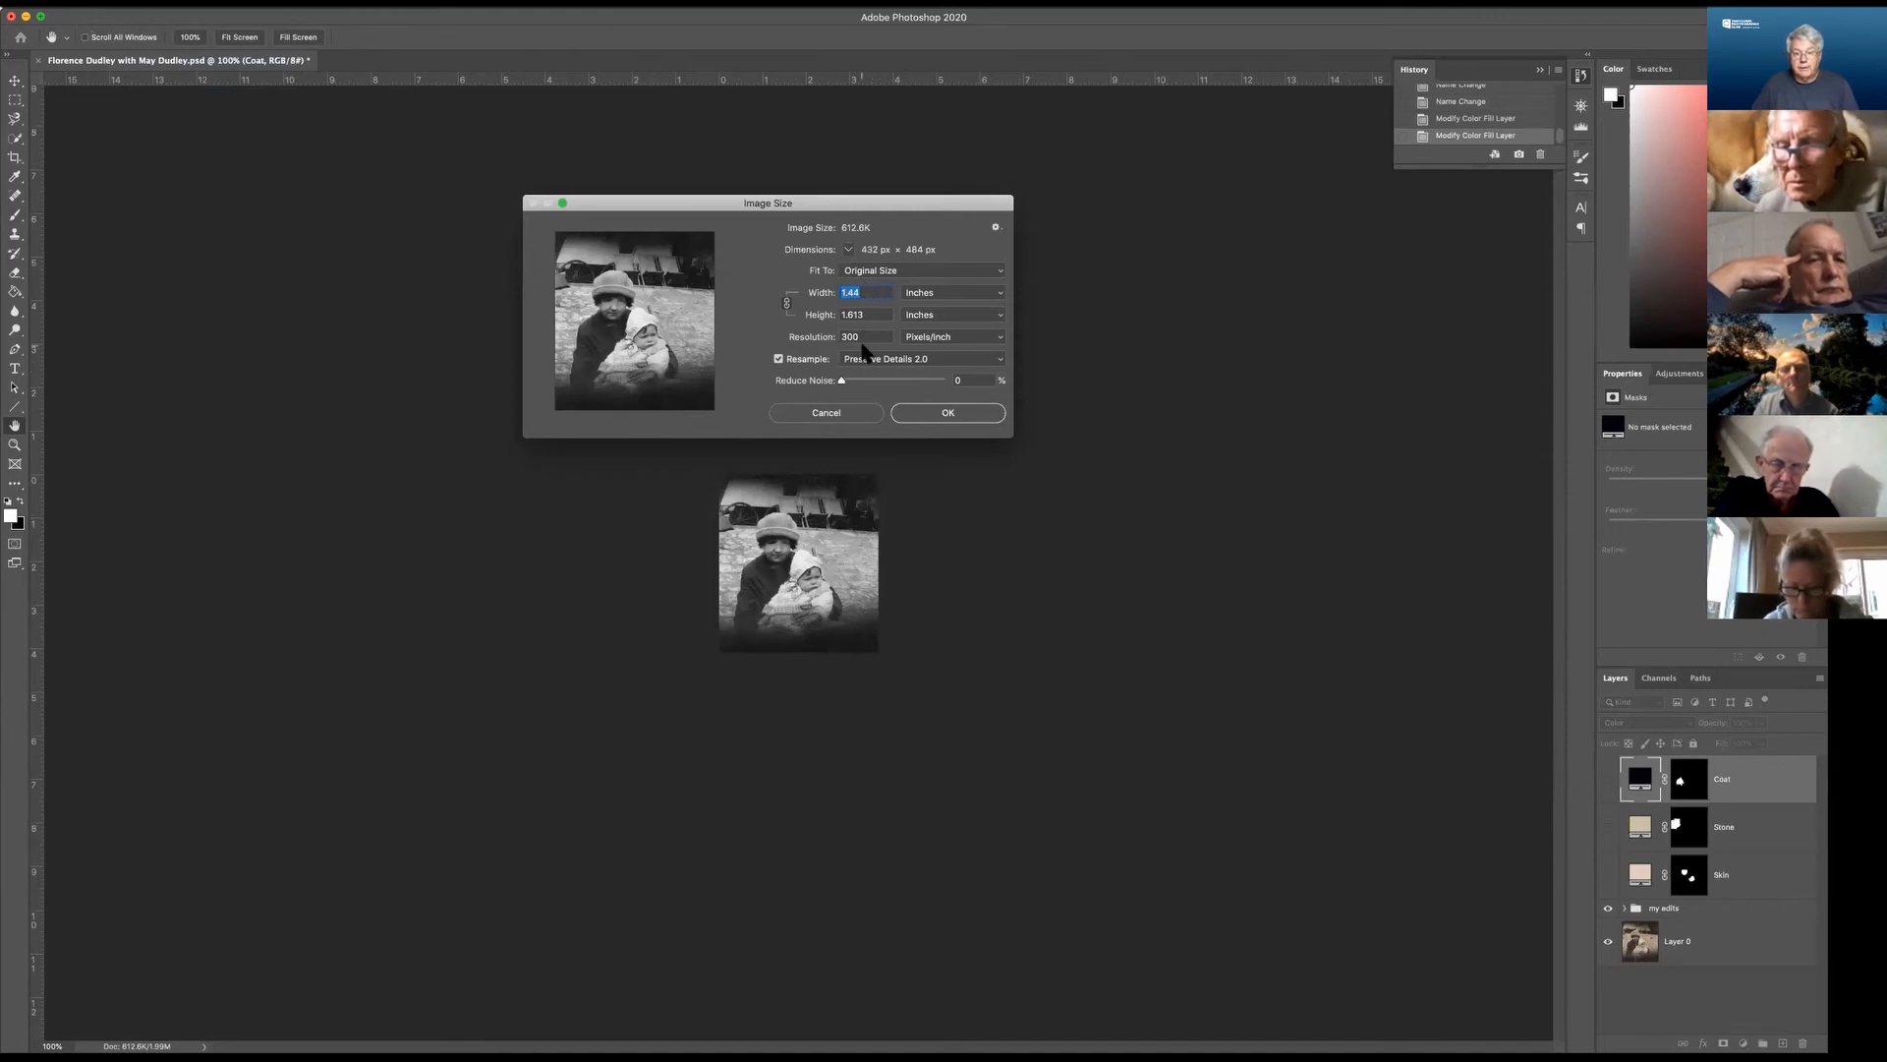
pyautogui.click(931, 293)
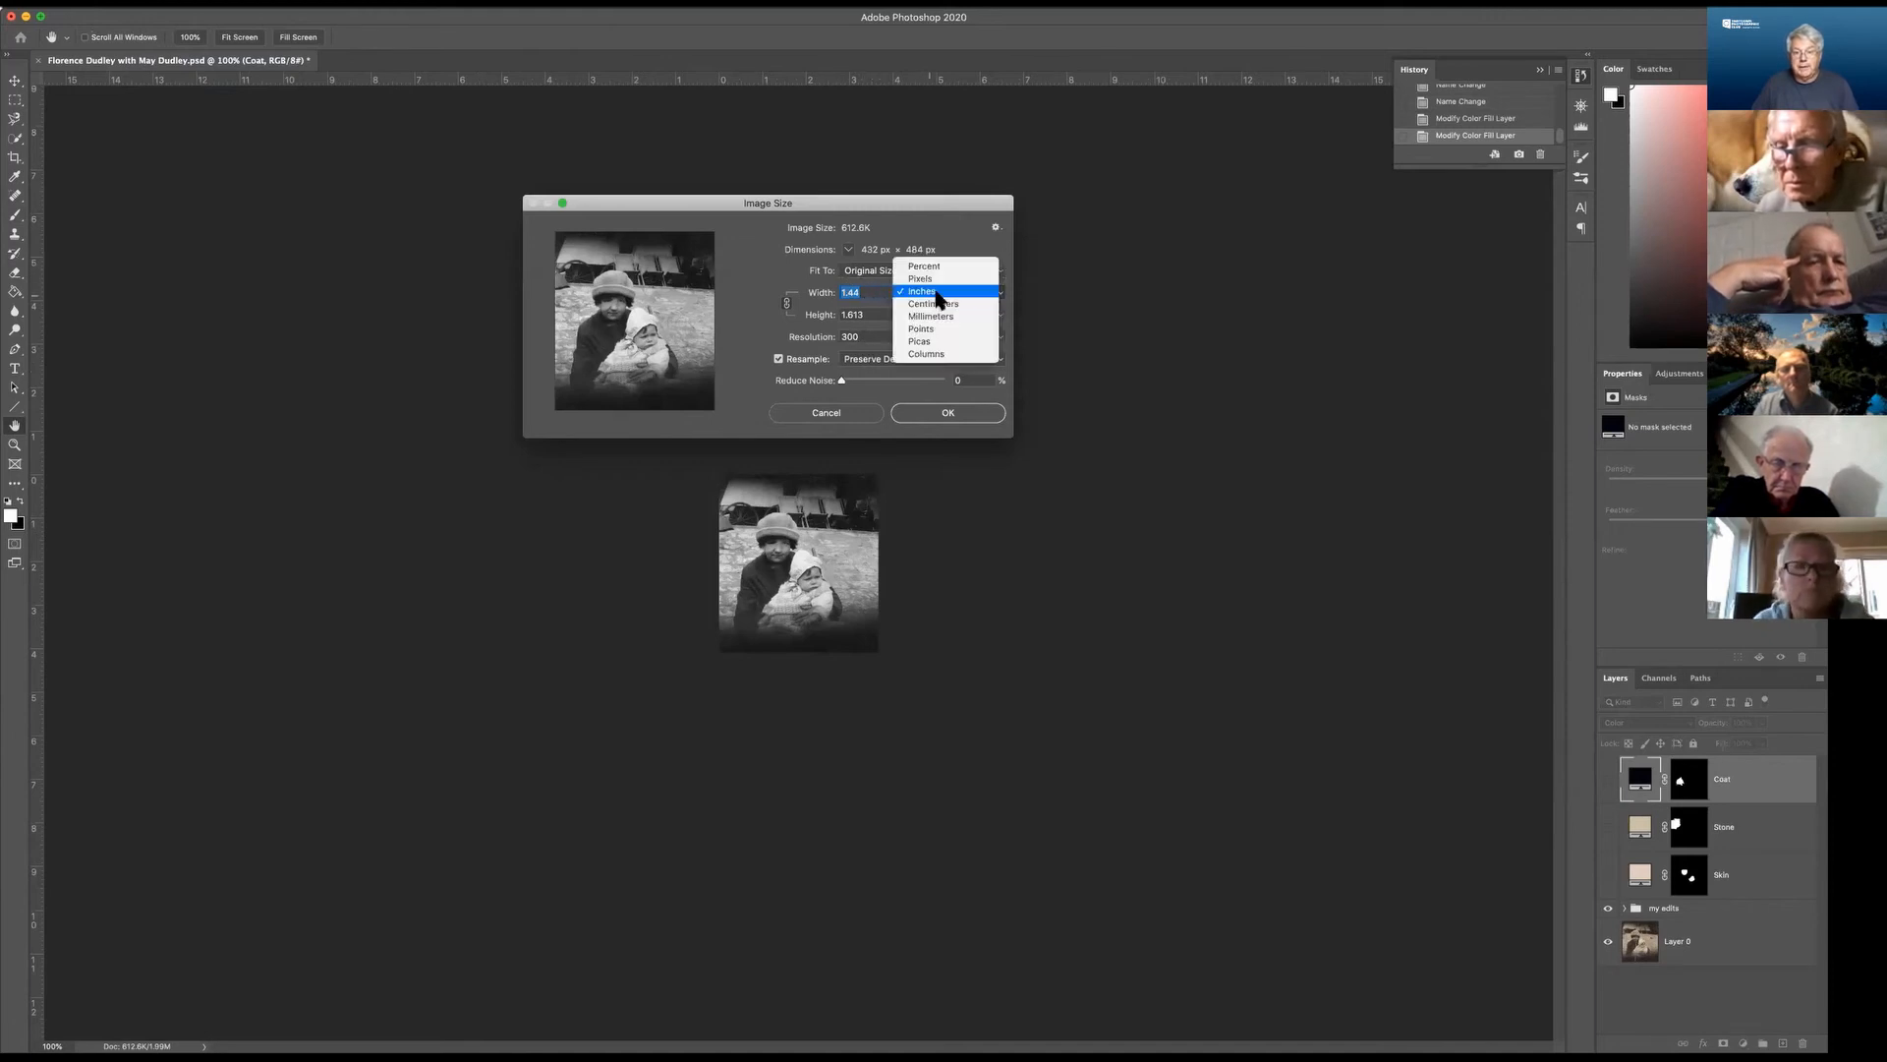
pyautogui.click(948, 305)
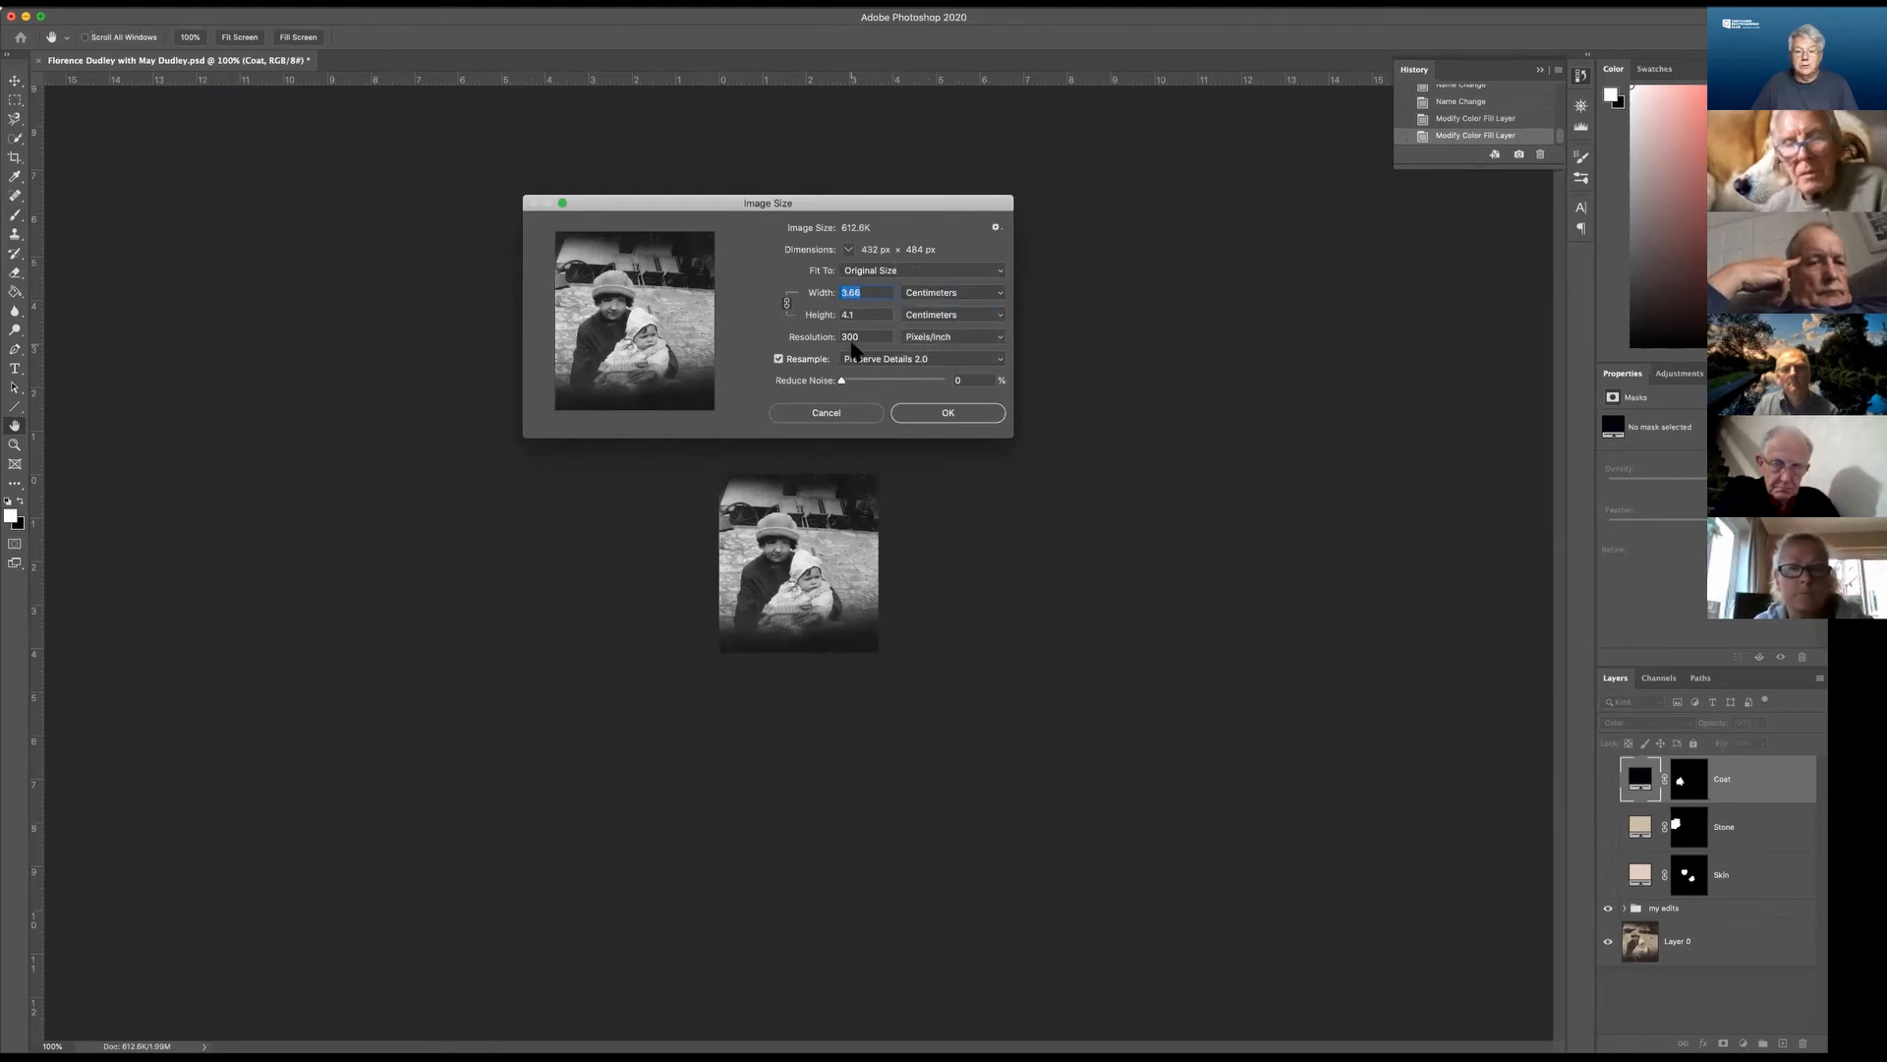
pyautogui.click(931, 294)
pyautogui.click(933, 283)
pyautogui.click(939, 287)
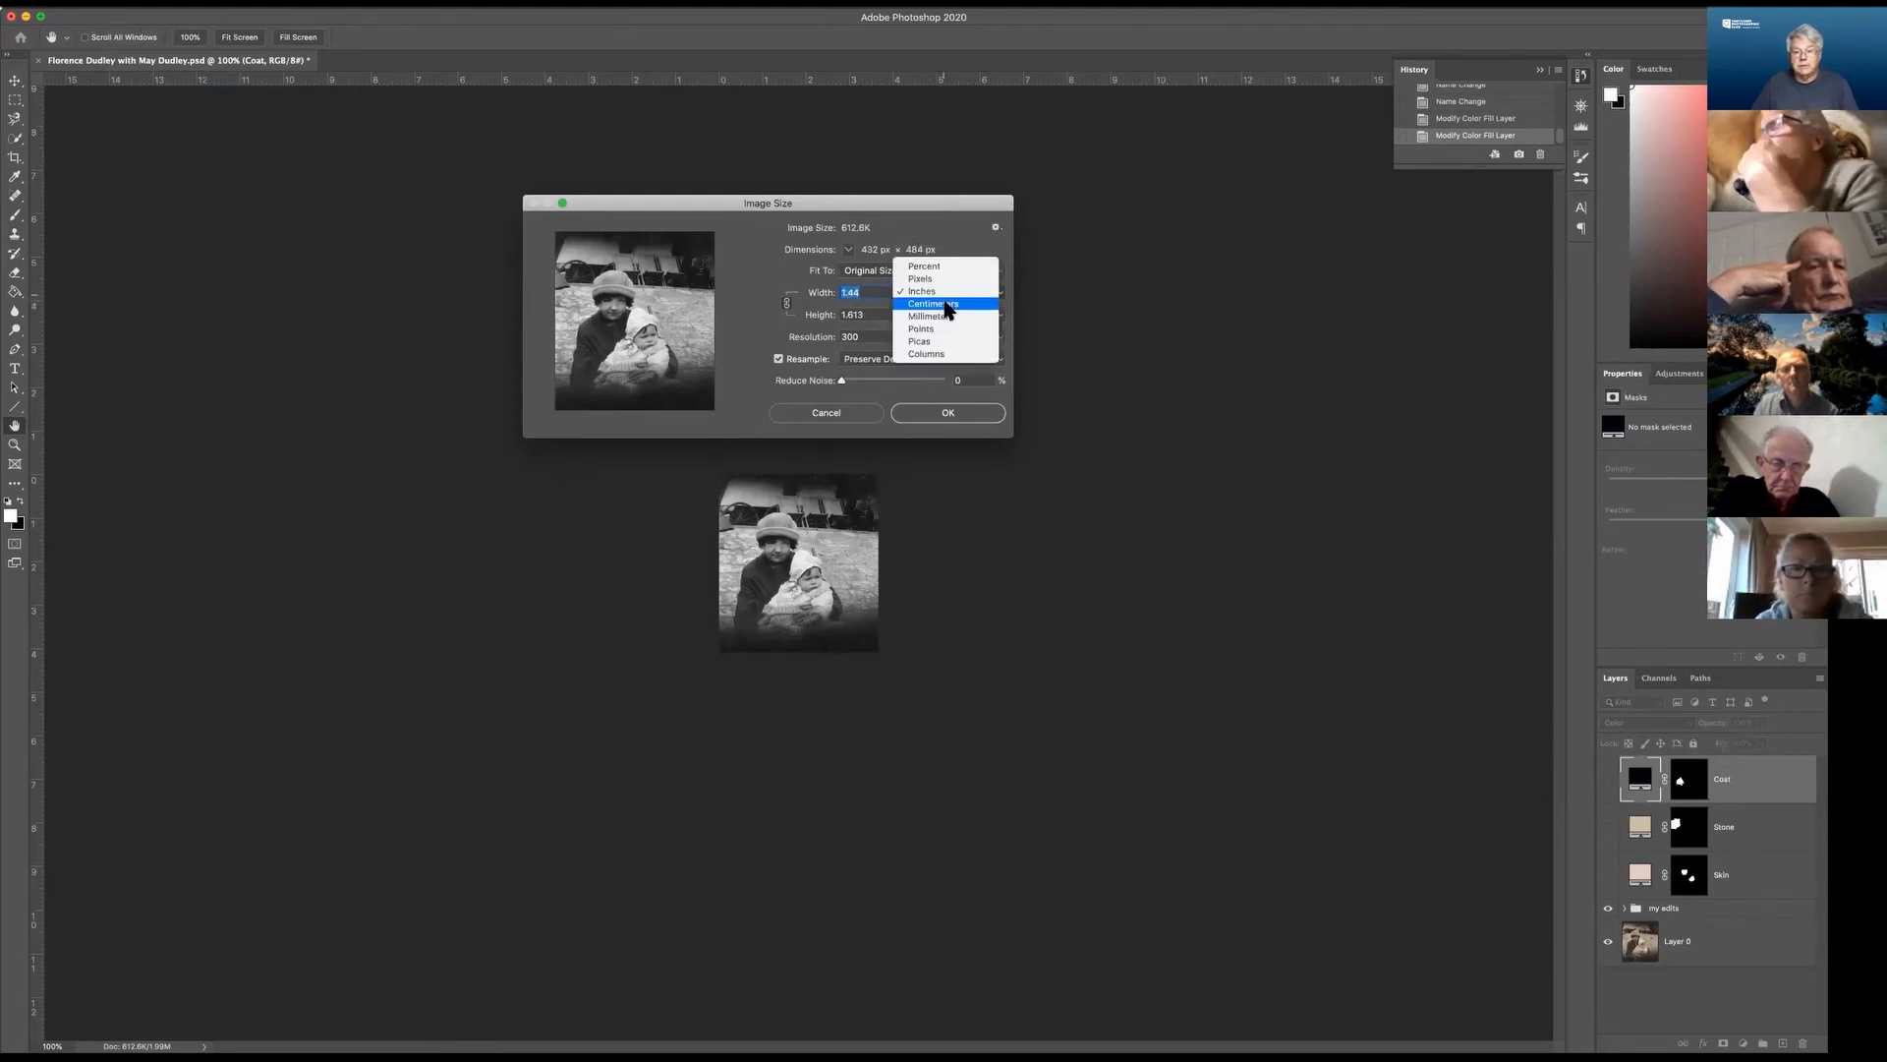
pyautogui.click(949, 305)
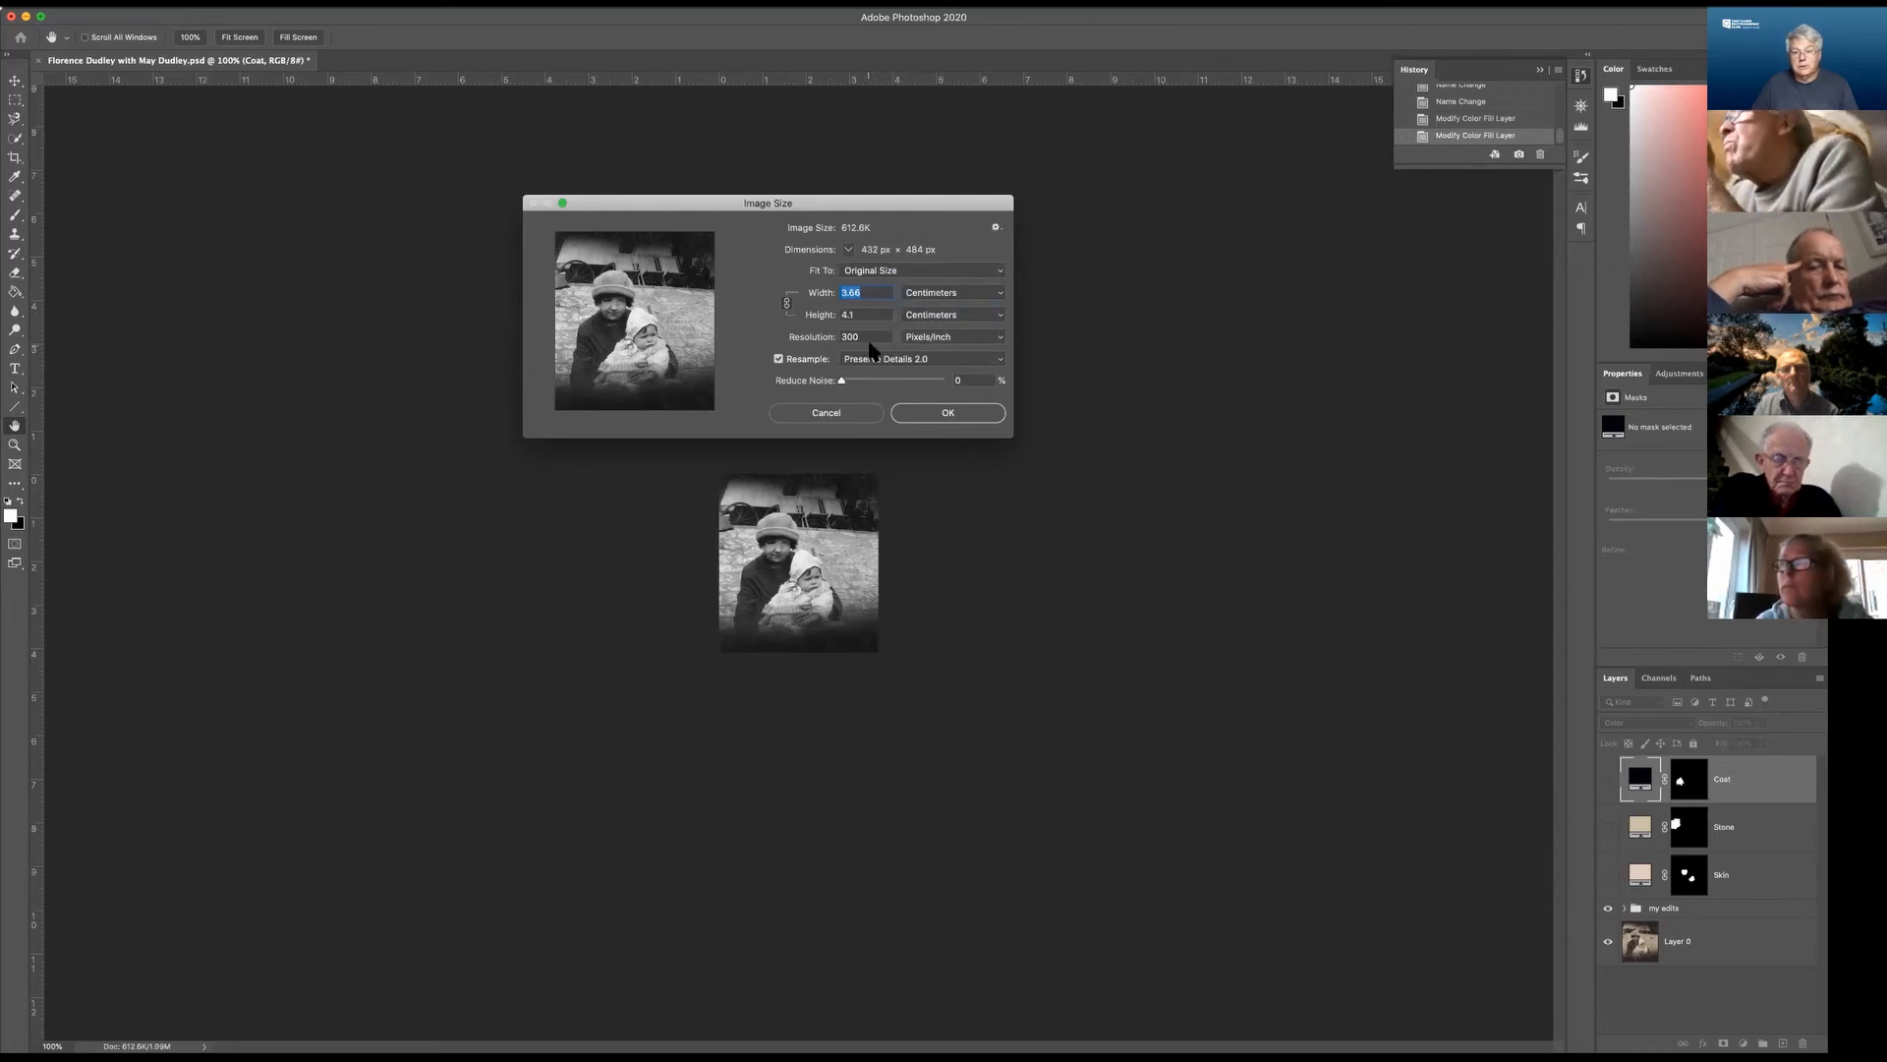
pyautogui.click(932, 292)
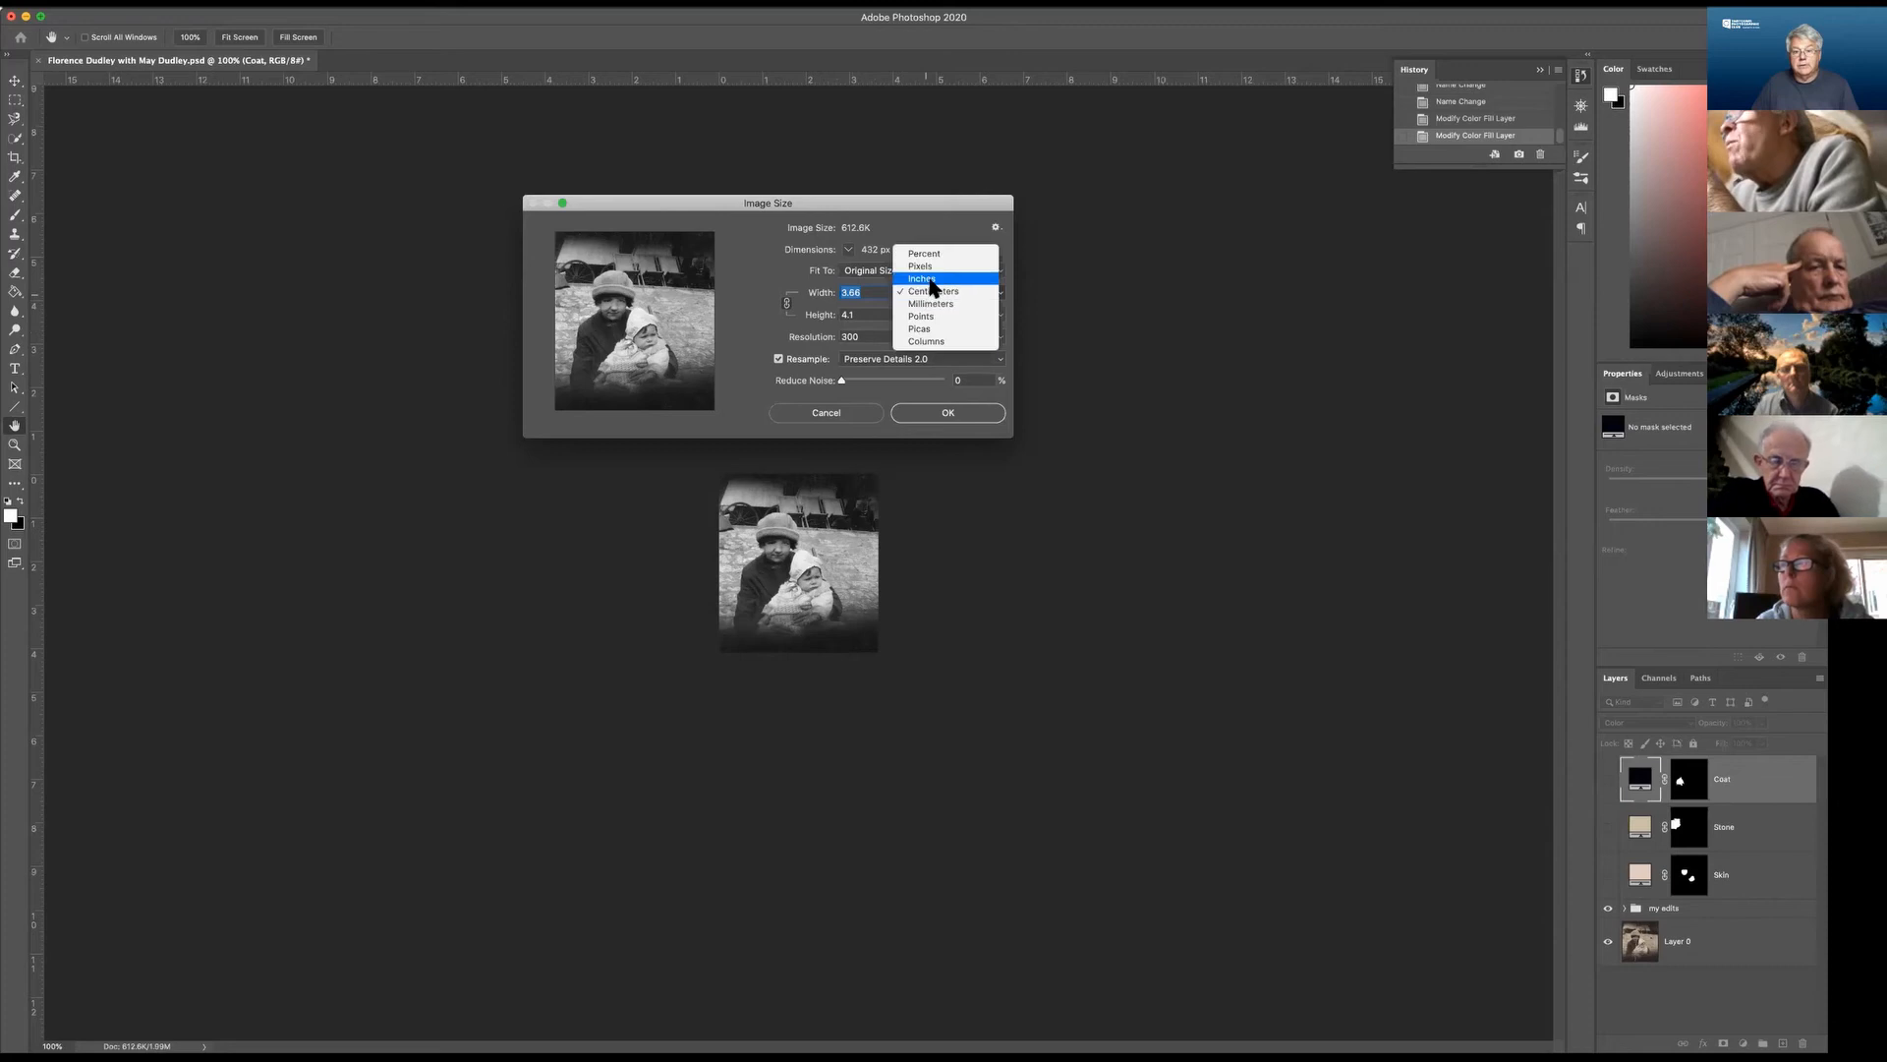
pyautogui.click(921, 266)
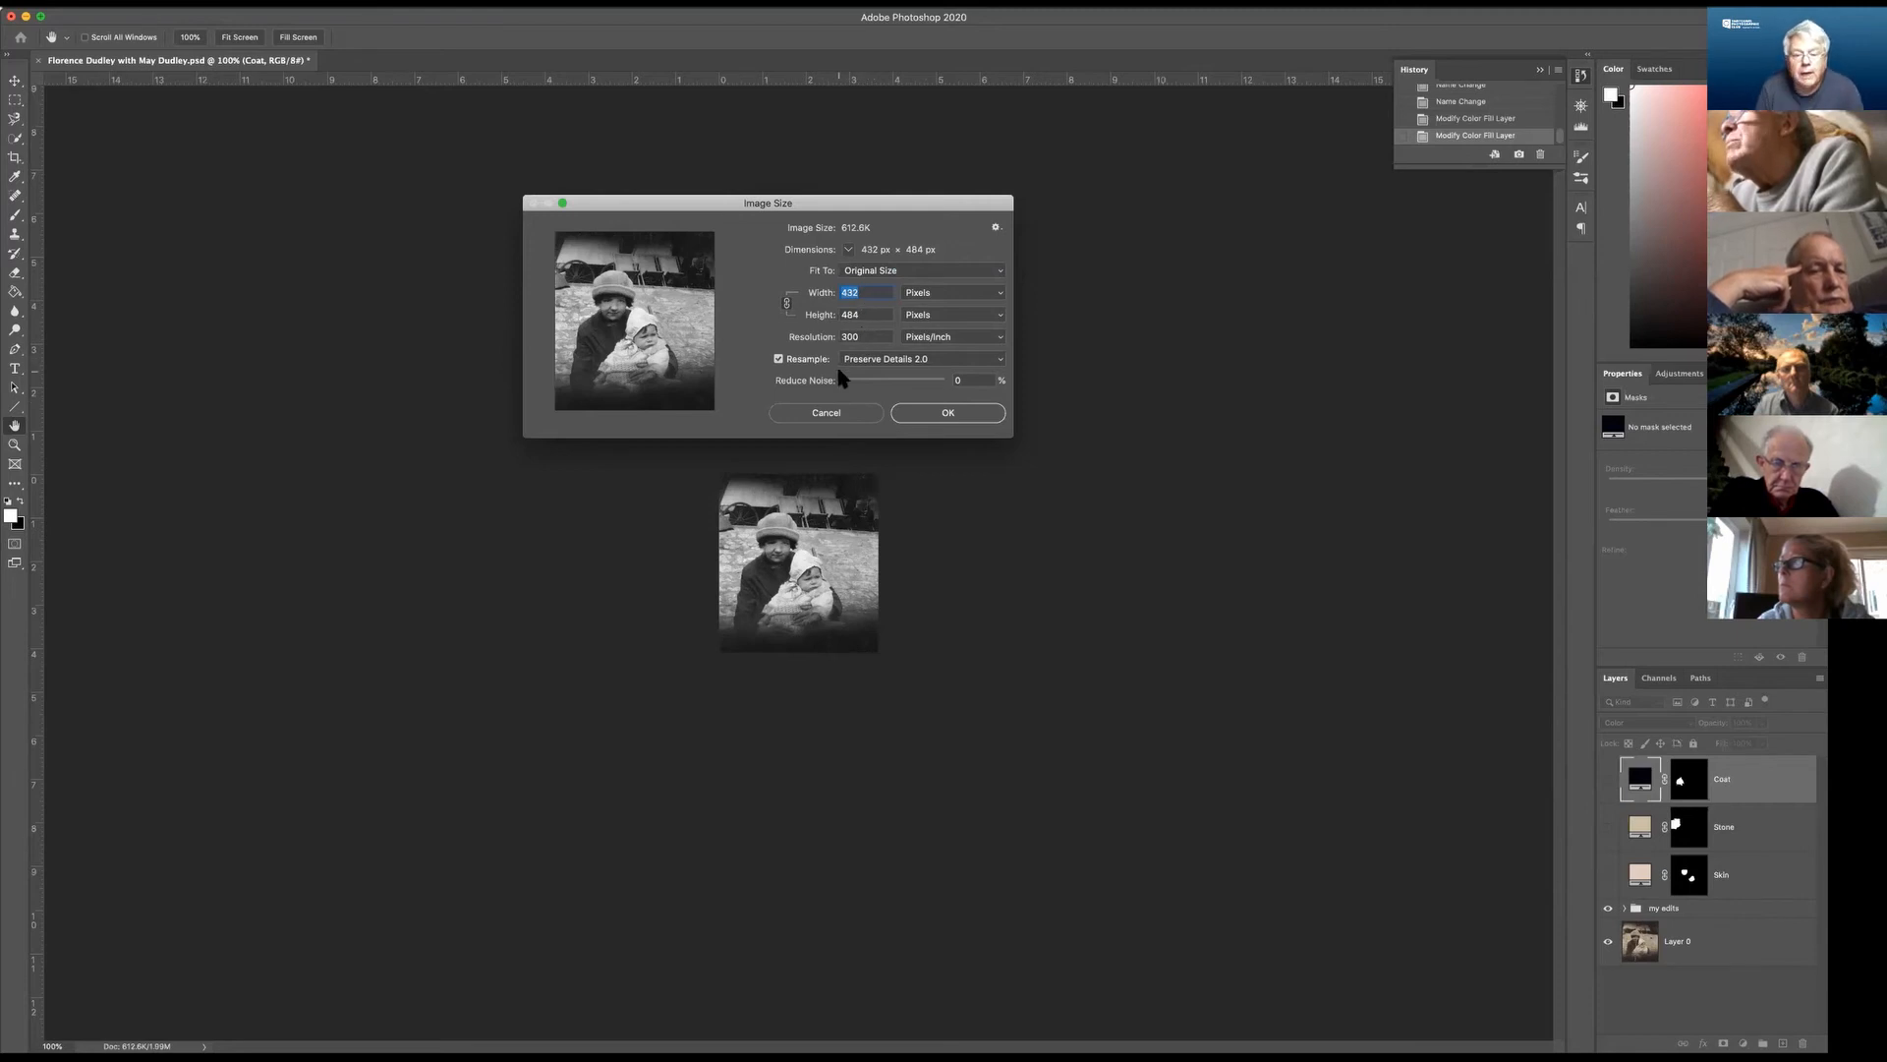
# Resample the photo to fit the 5 x 7 in 300 dpi preset using Preserve Details 2.0.
pyautogui.click(895, 275)
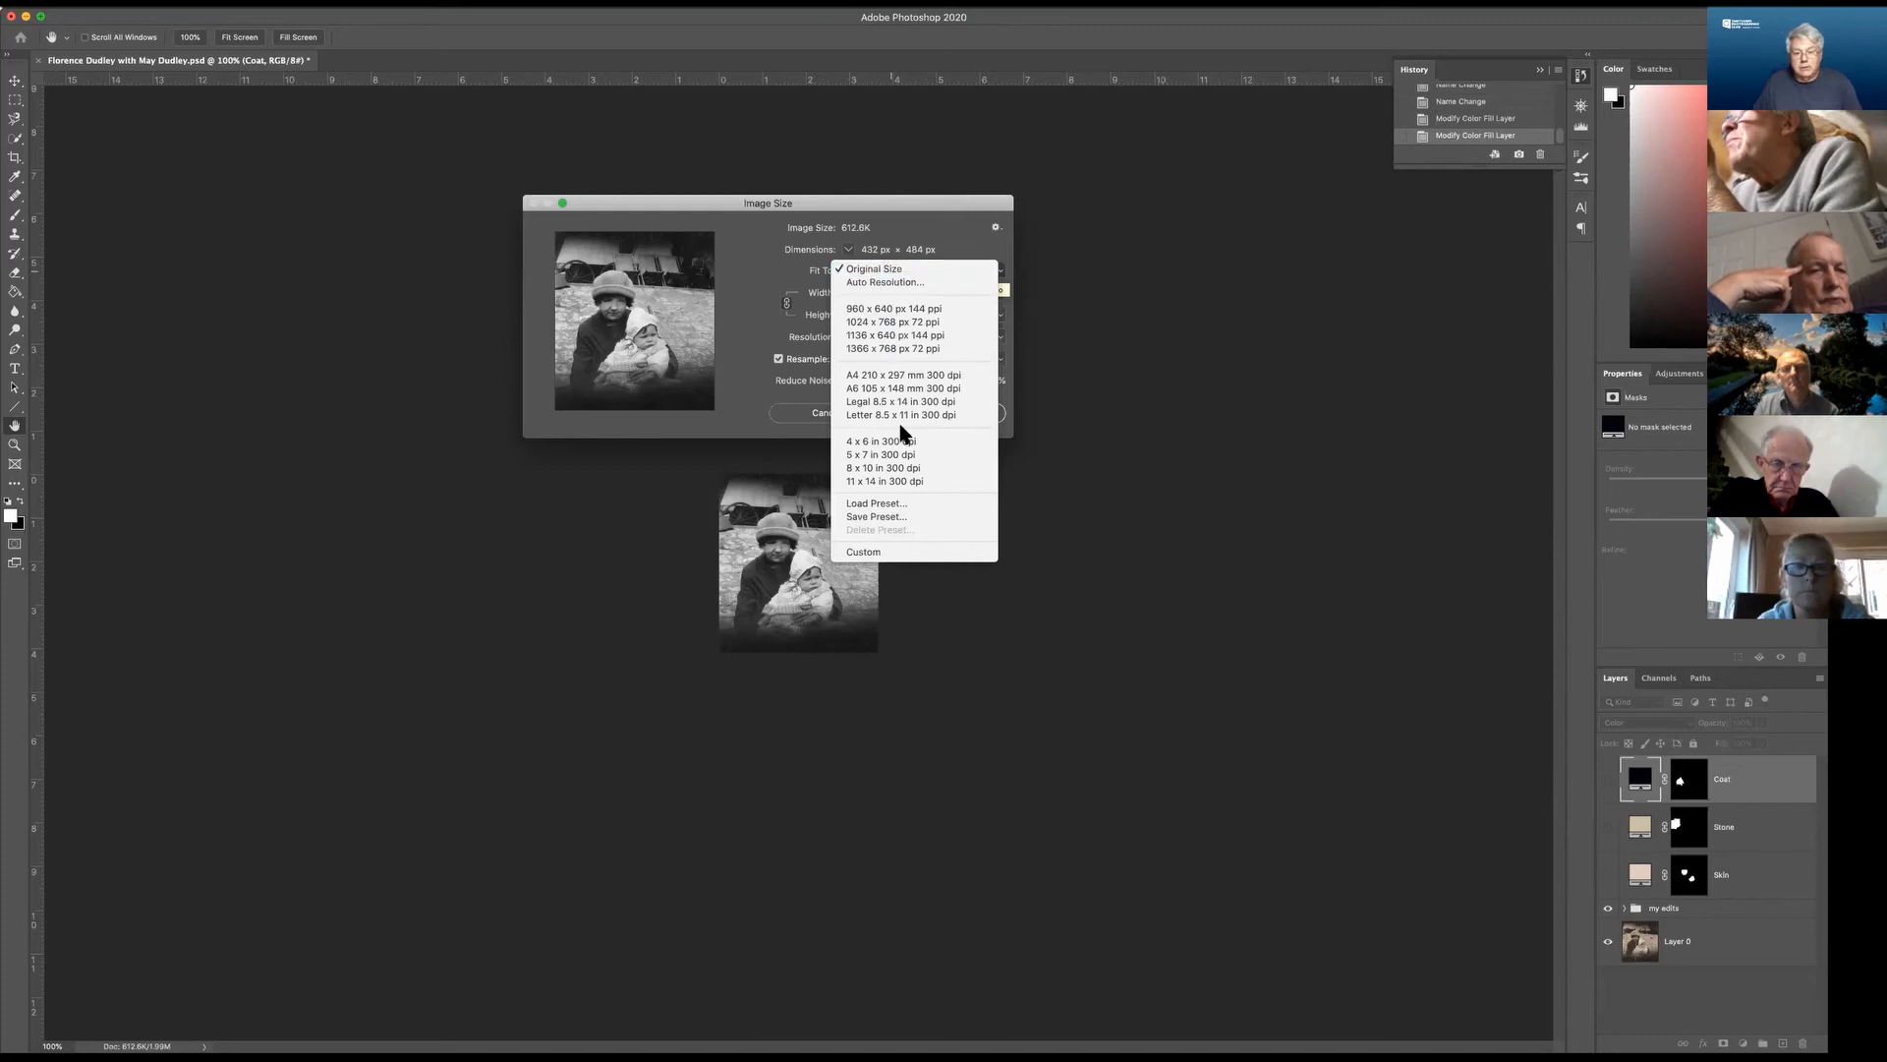
pyautogui.click(860, 456)
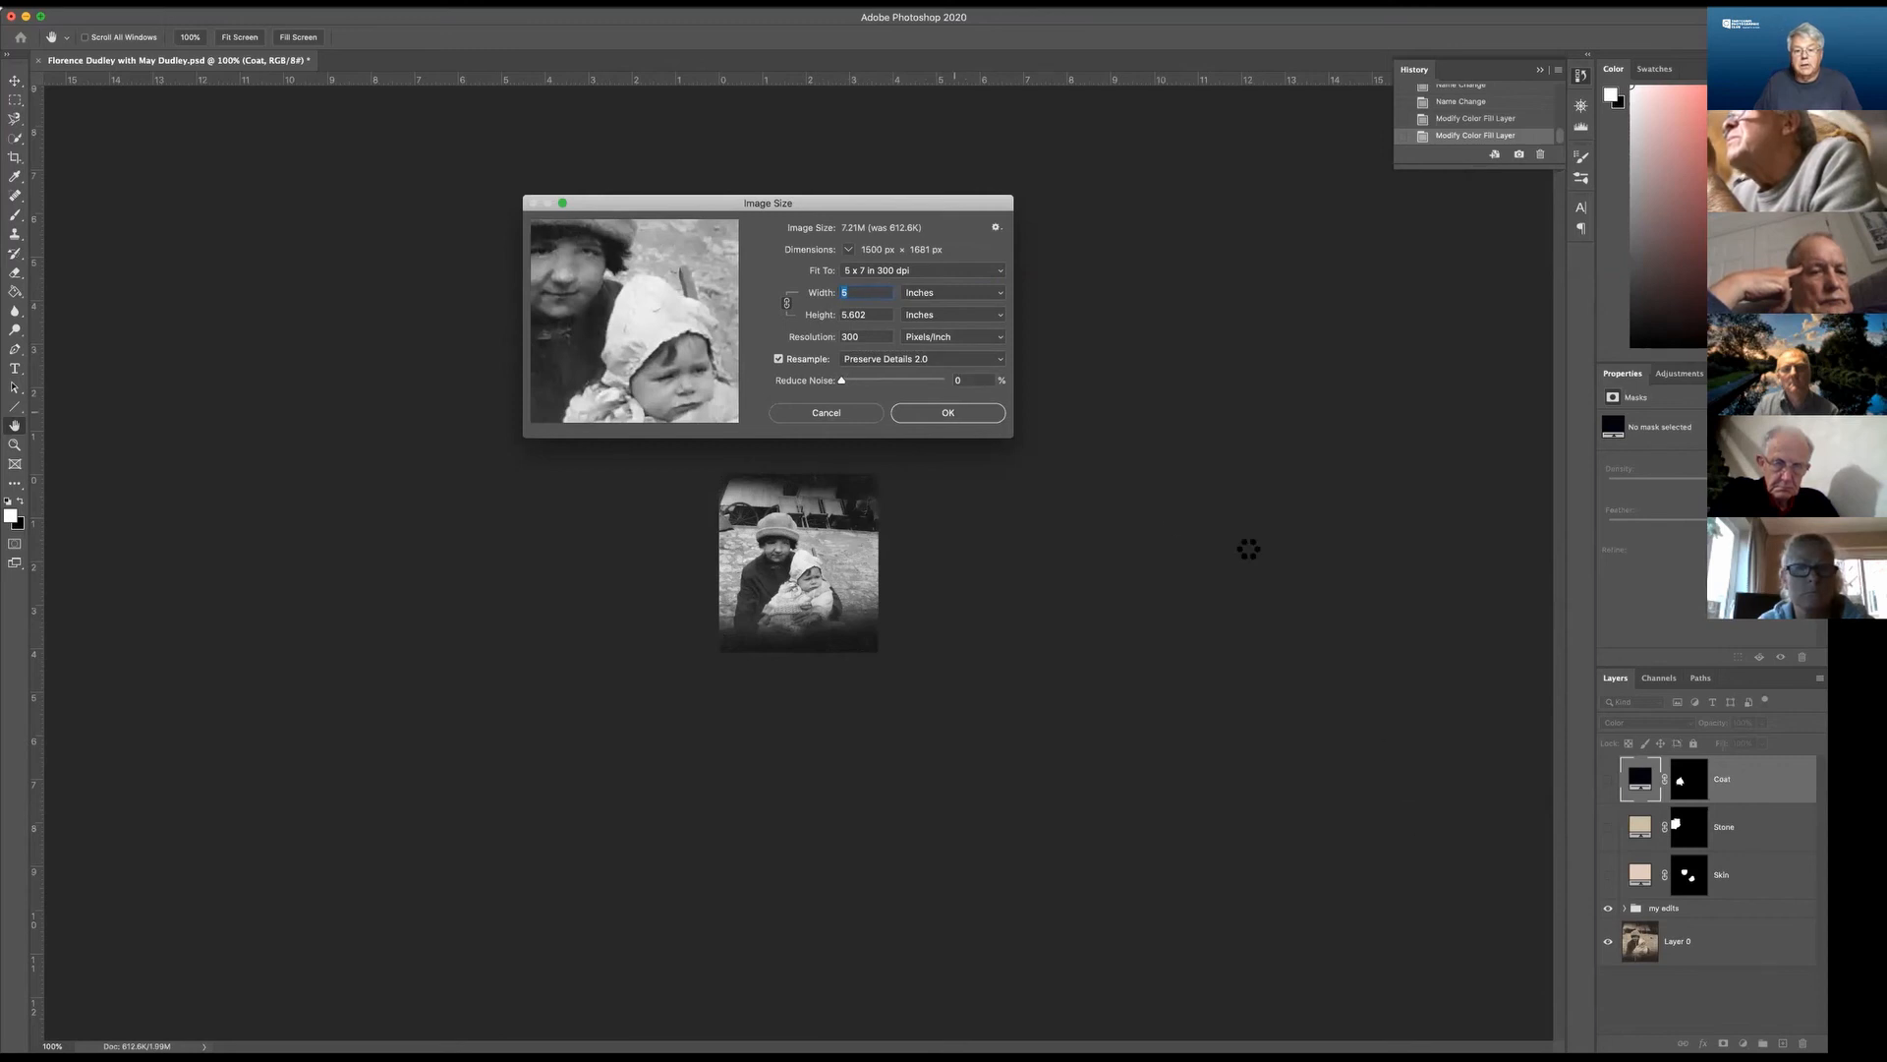
pyautogui.press('Return')
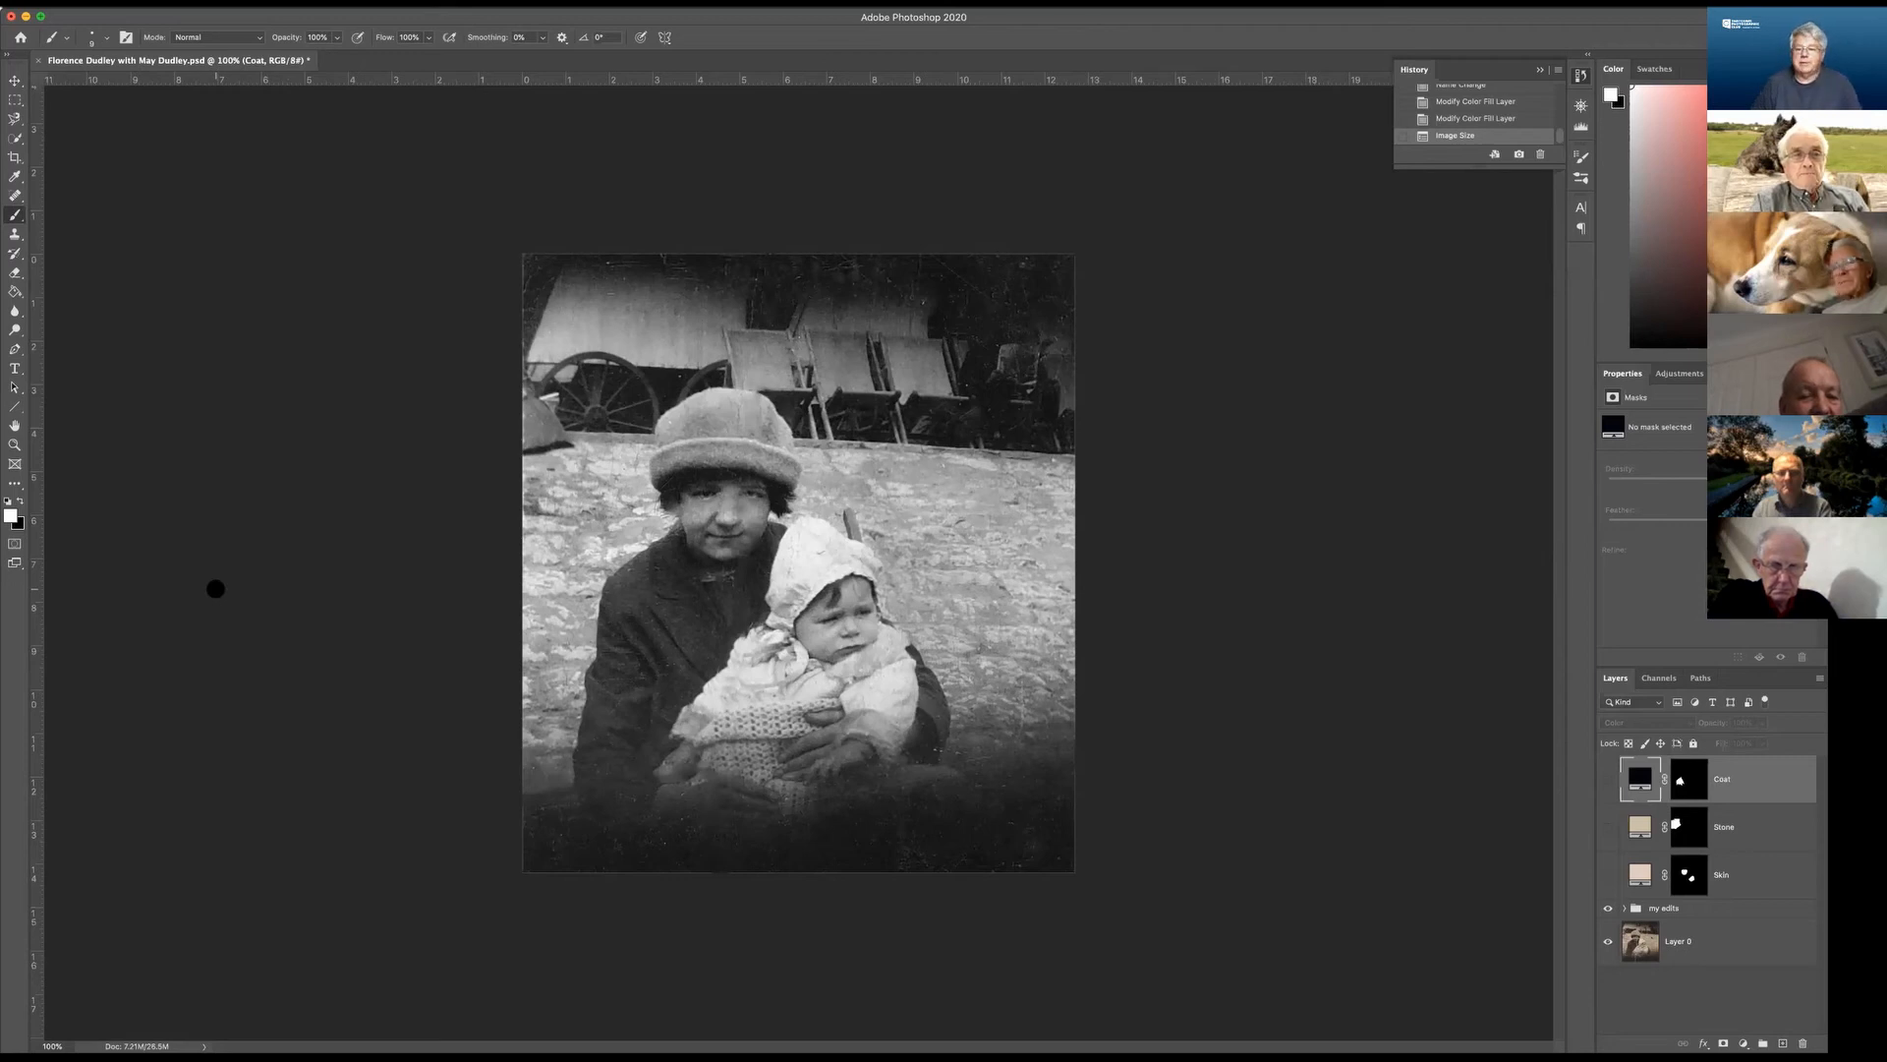
# Save a JPEG copy of the enlarged photo to the Downloads folder at Maximum quality 12 with Baseline ("Standard") format.
pyautogui.click(57, 3)
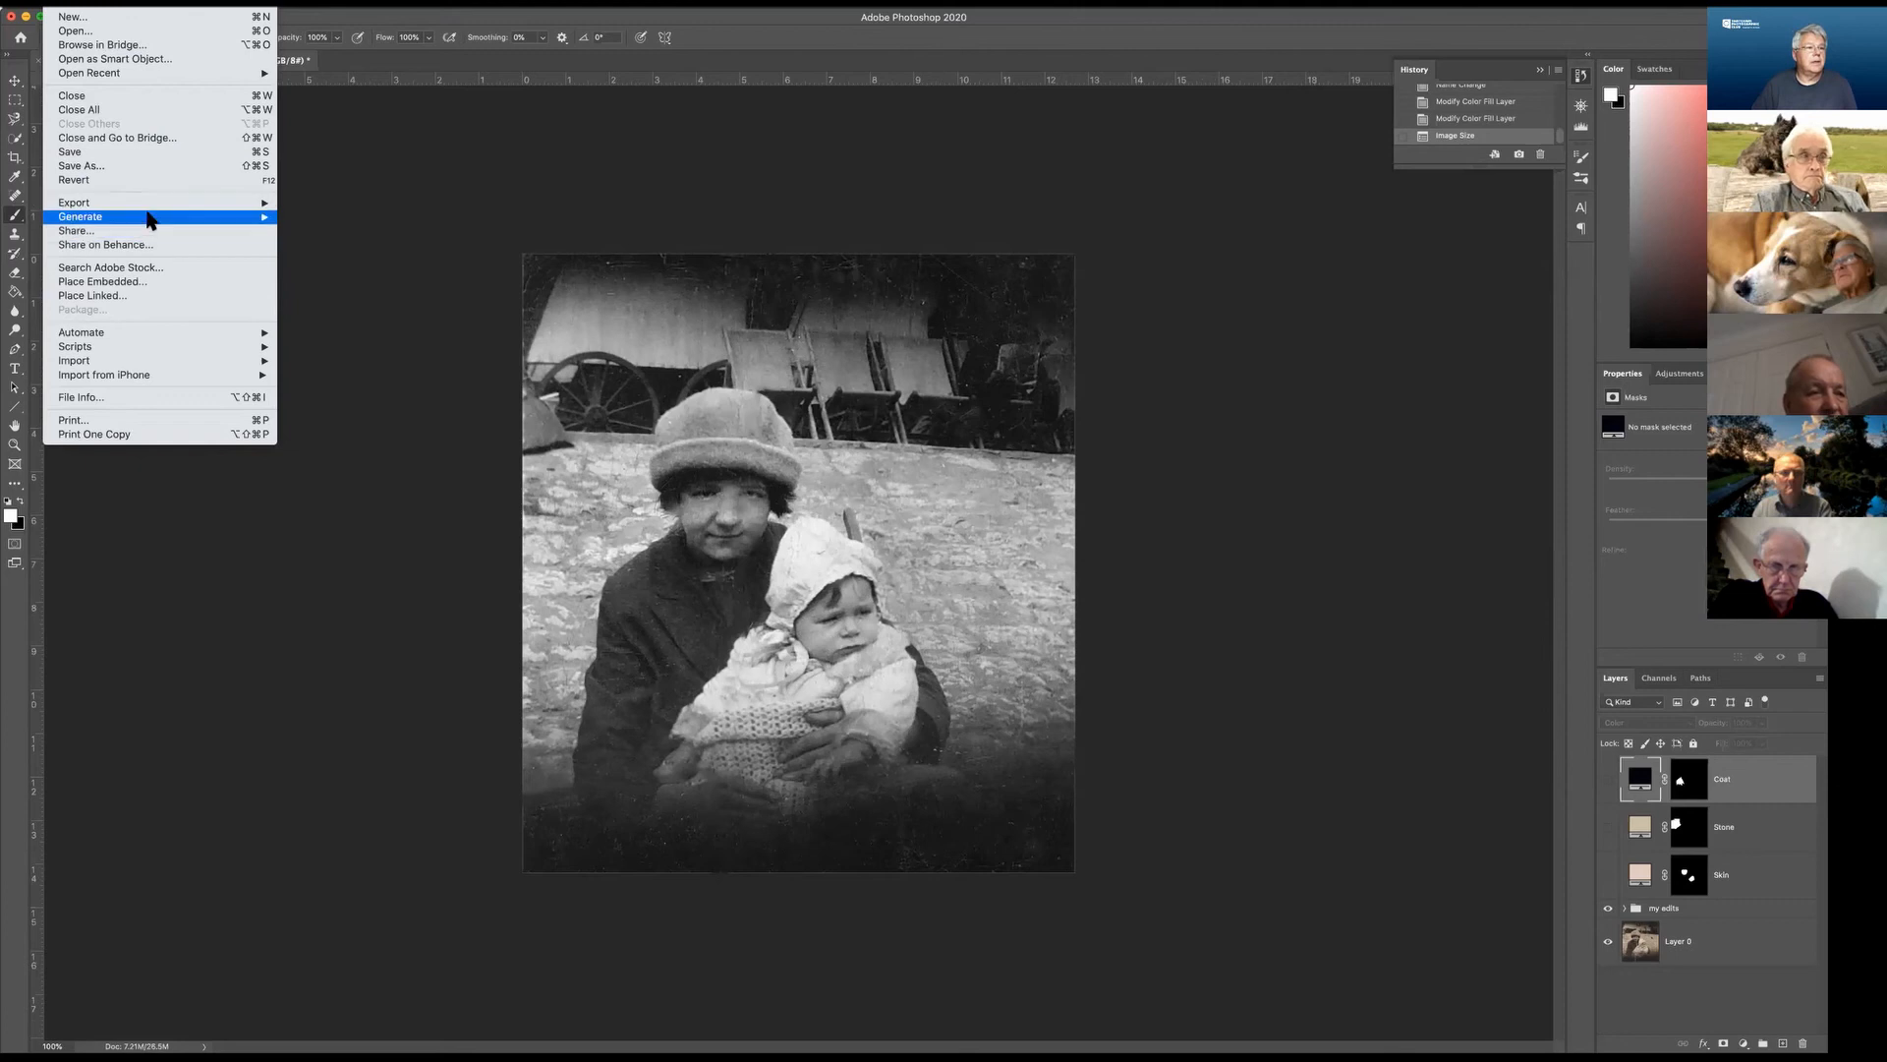
pyautogui.click(115, 175)
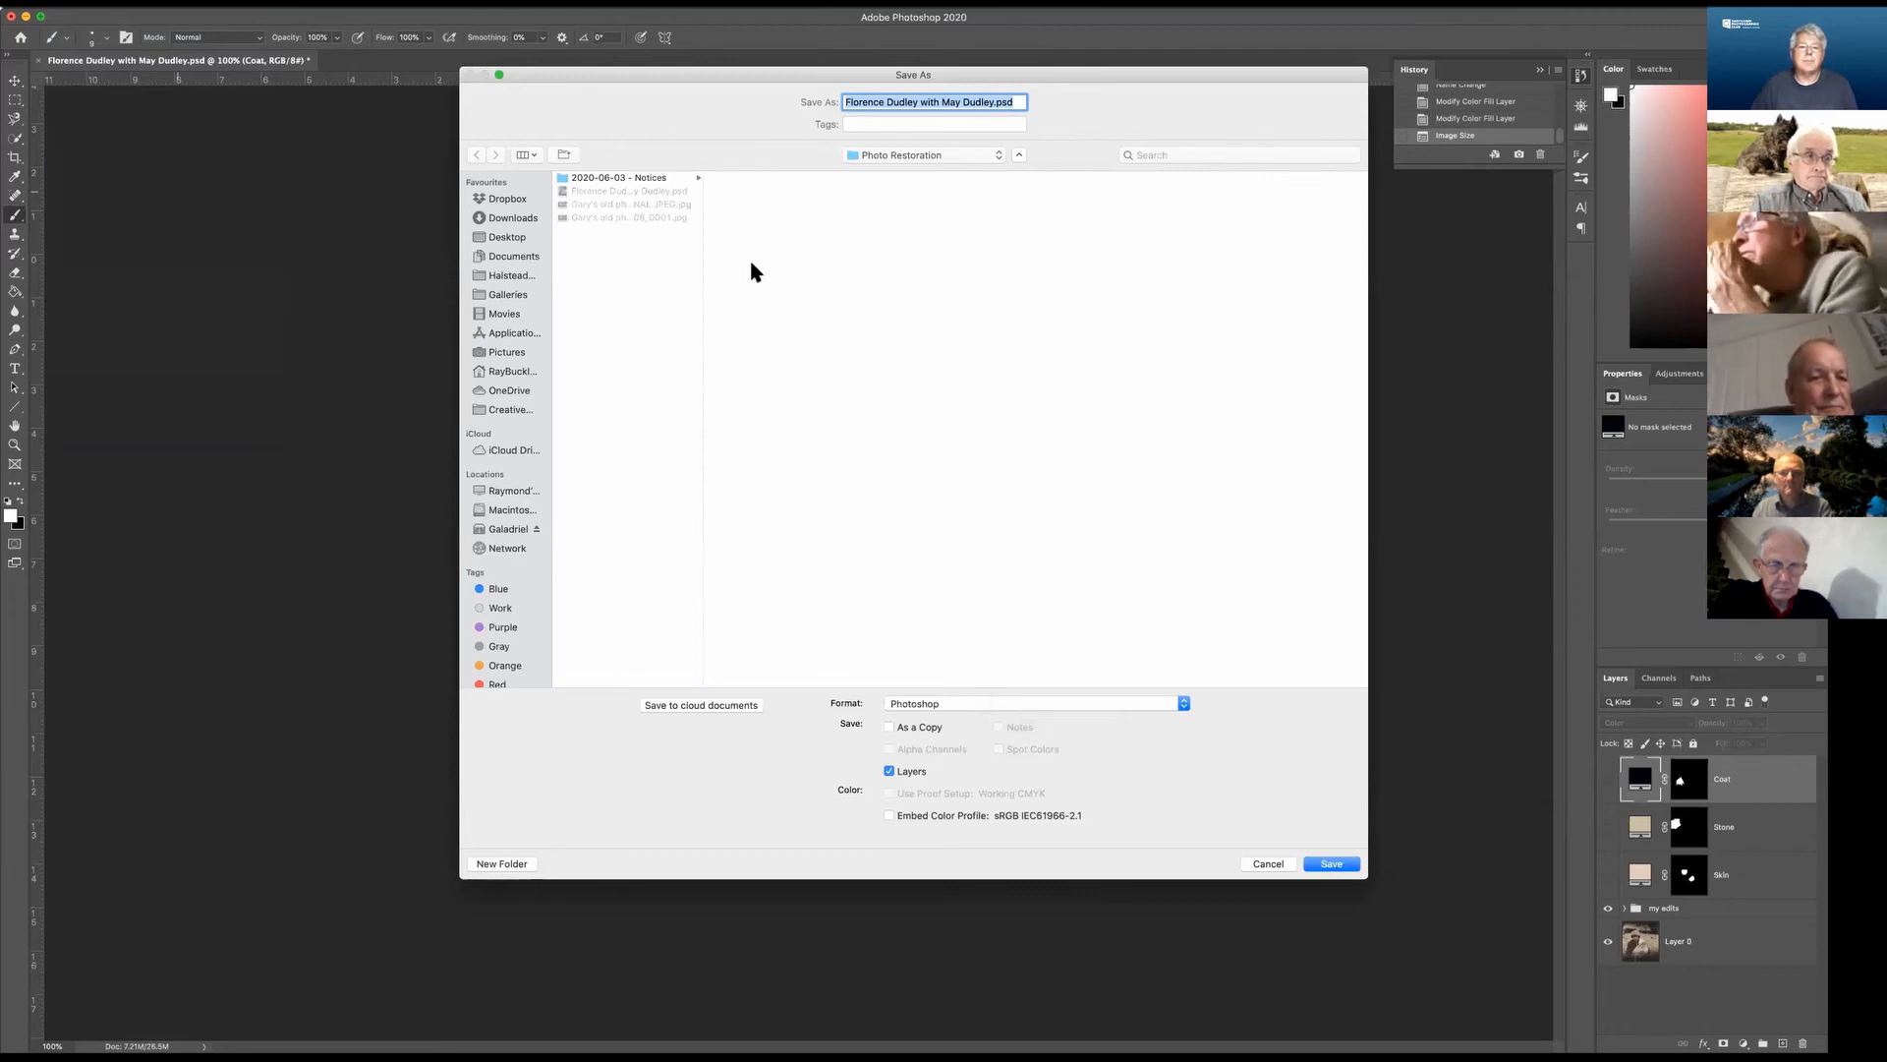
pyautogui.click(512, 217)
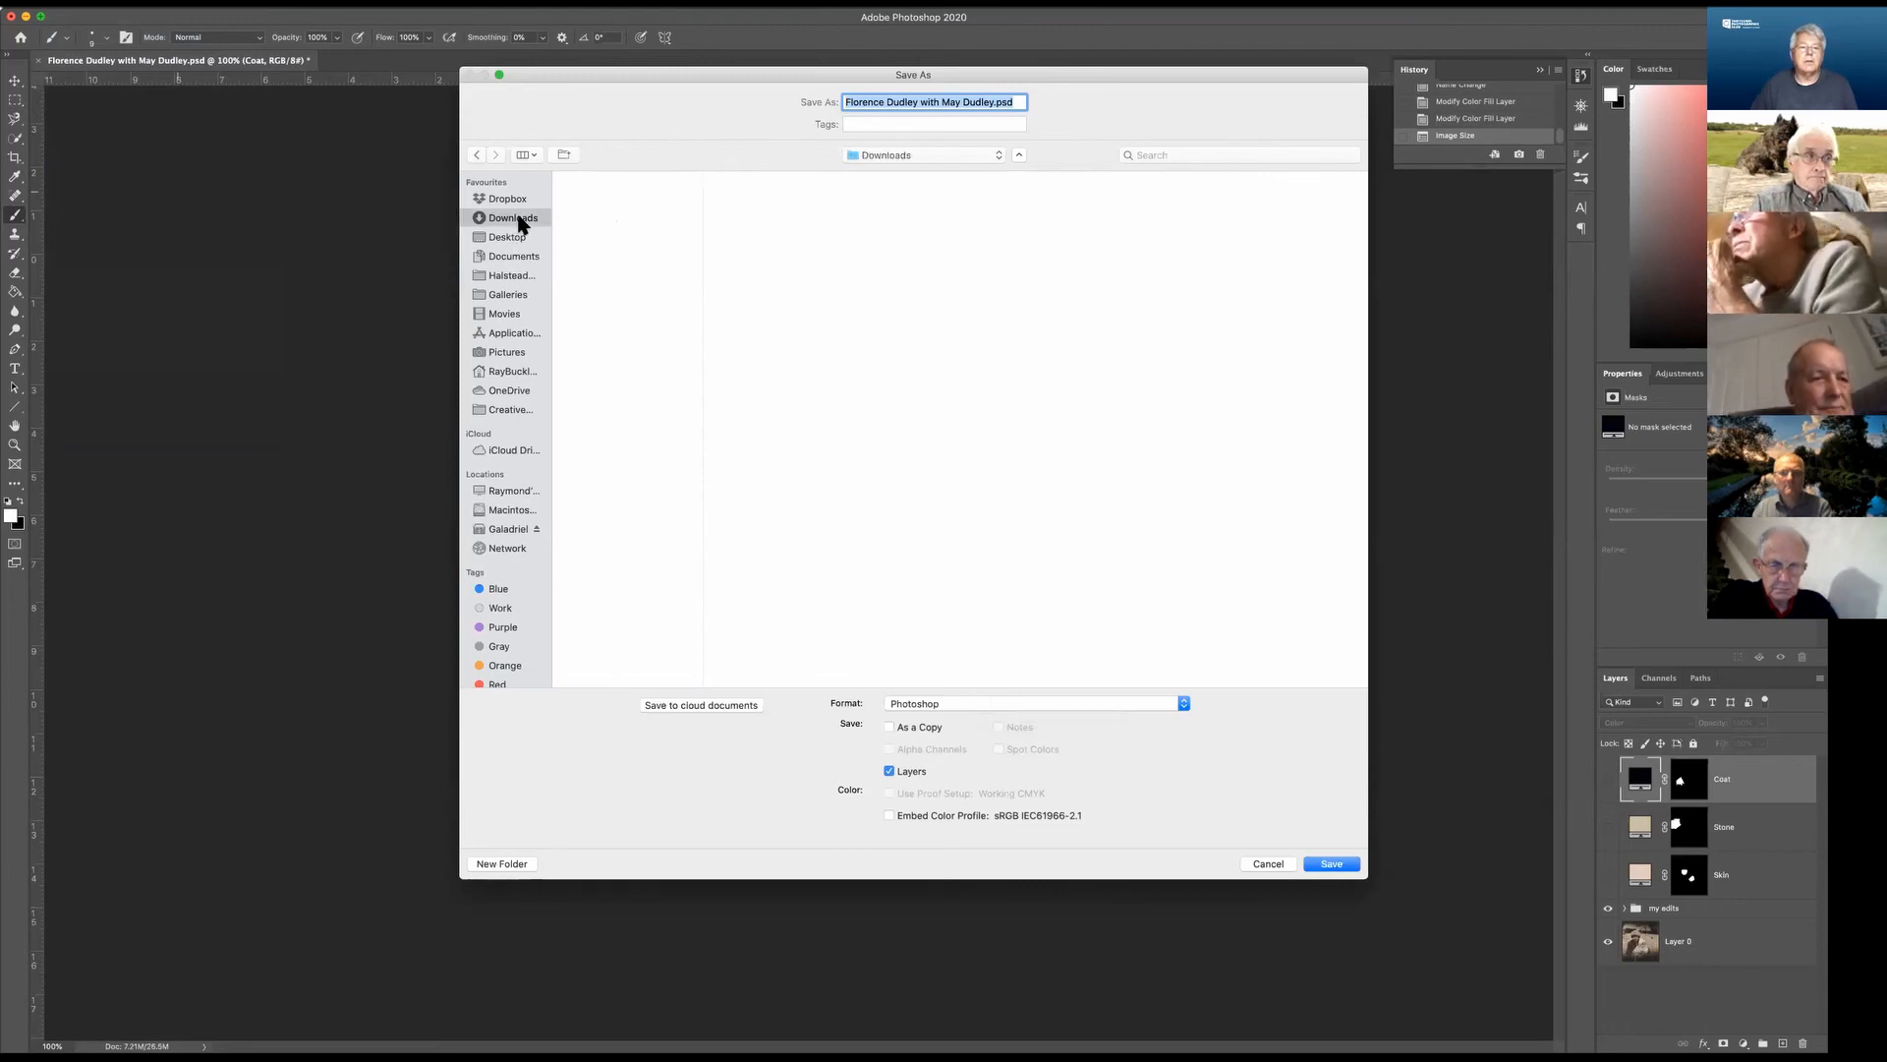
pyautogui.click(1018, 704)
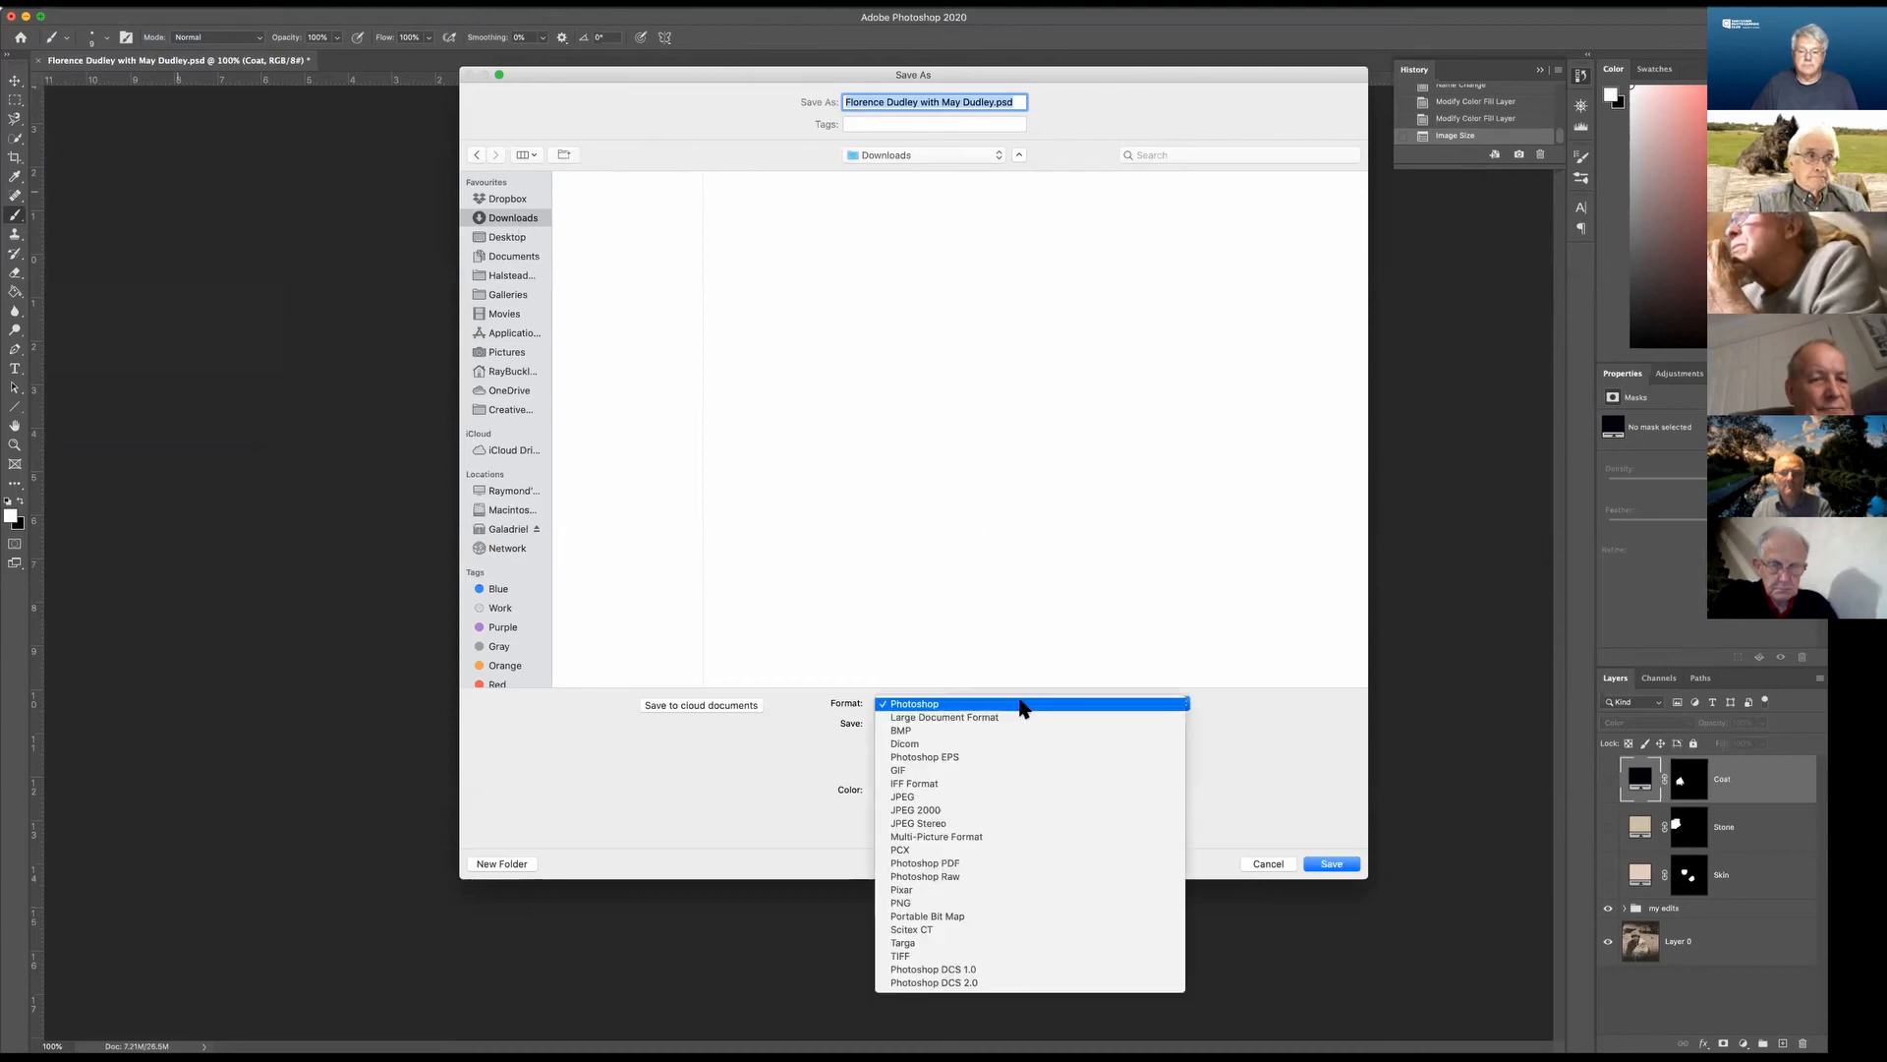
pyautogui.click(1006, 797)
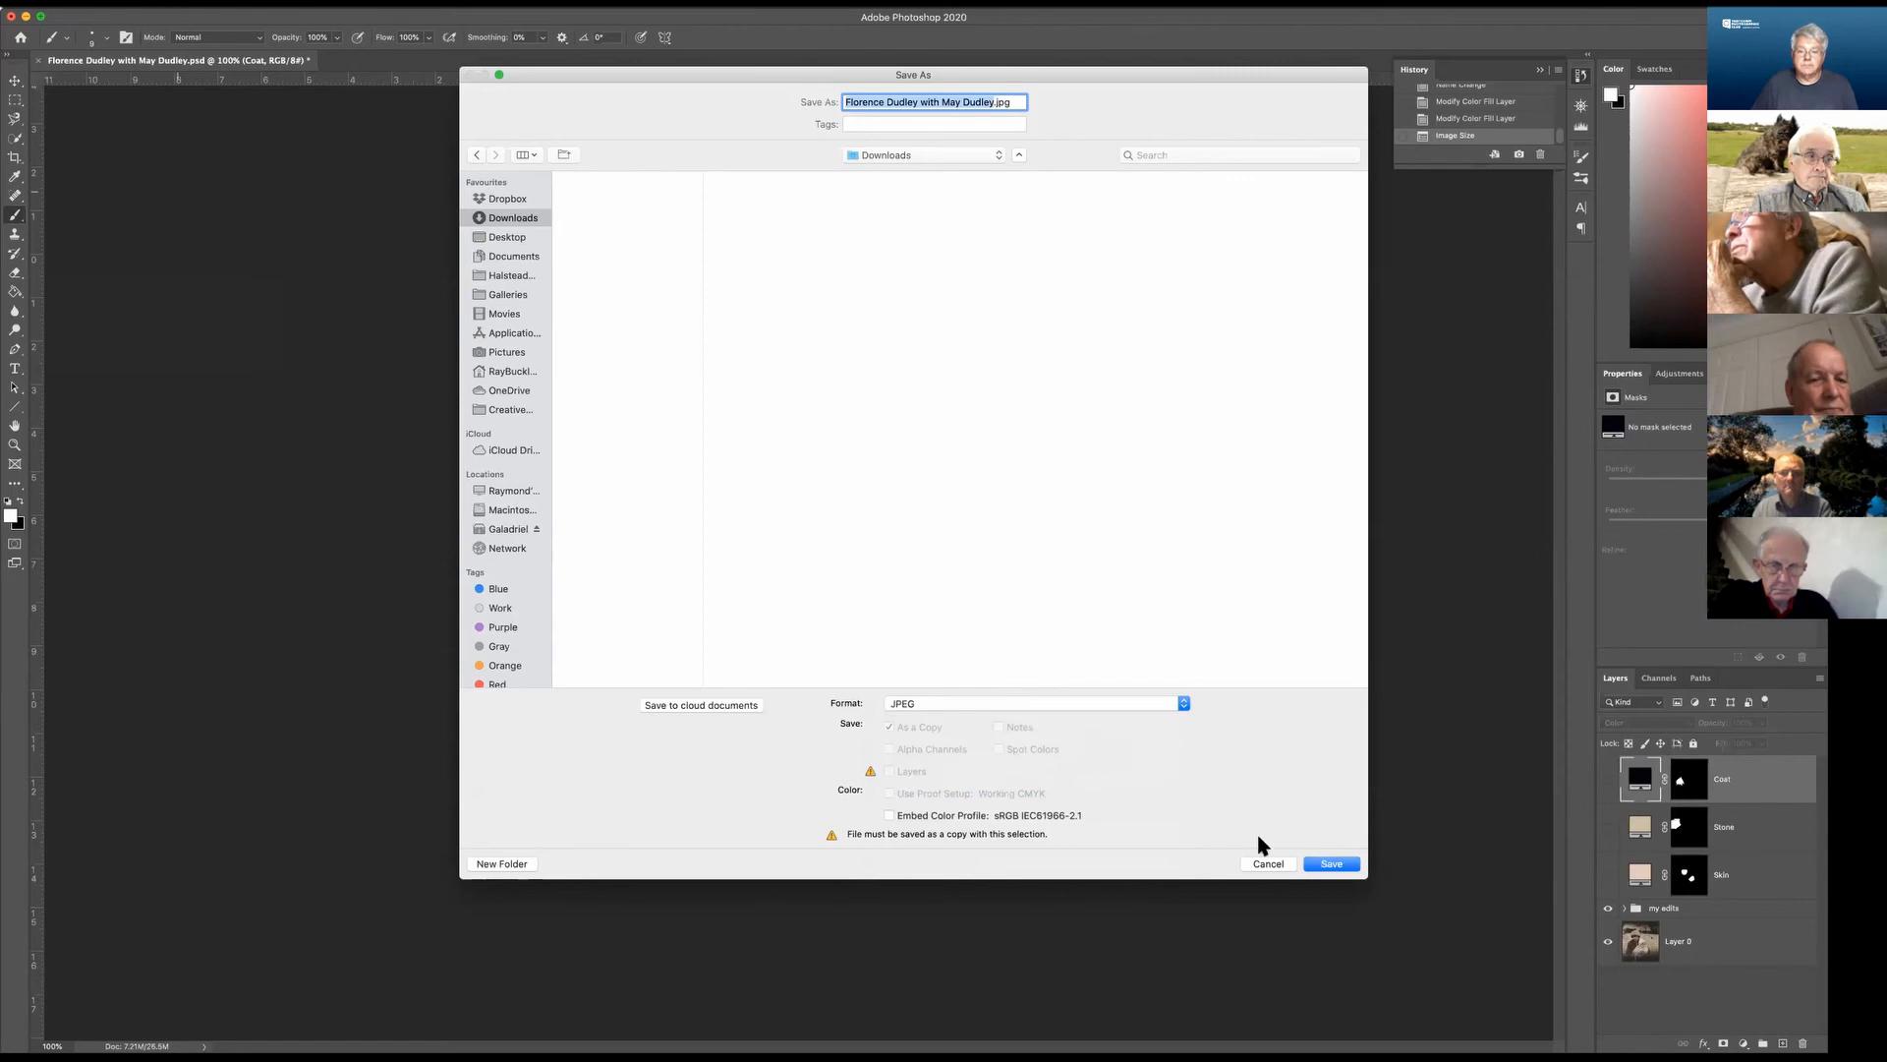
pyautogui.click(1327, 864)
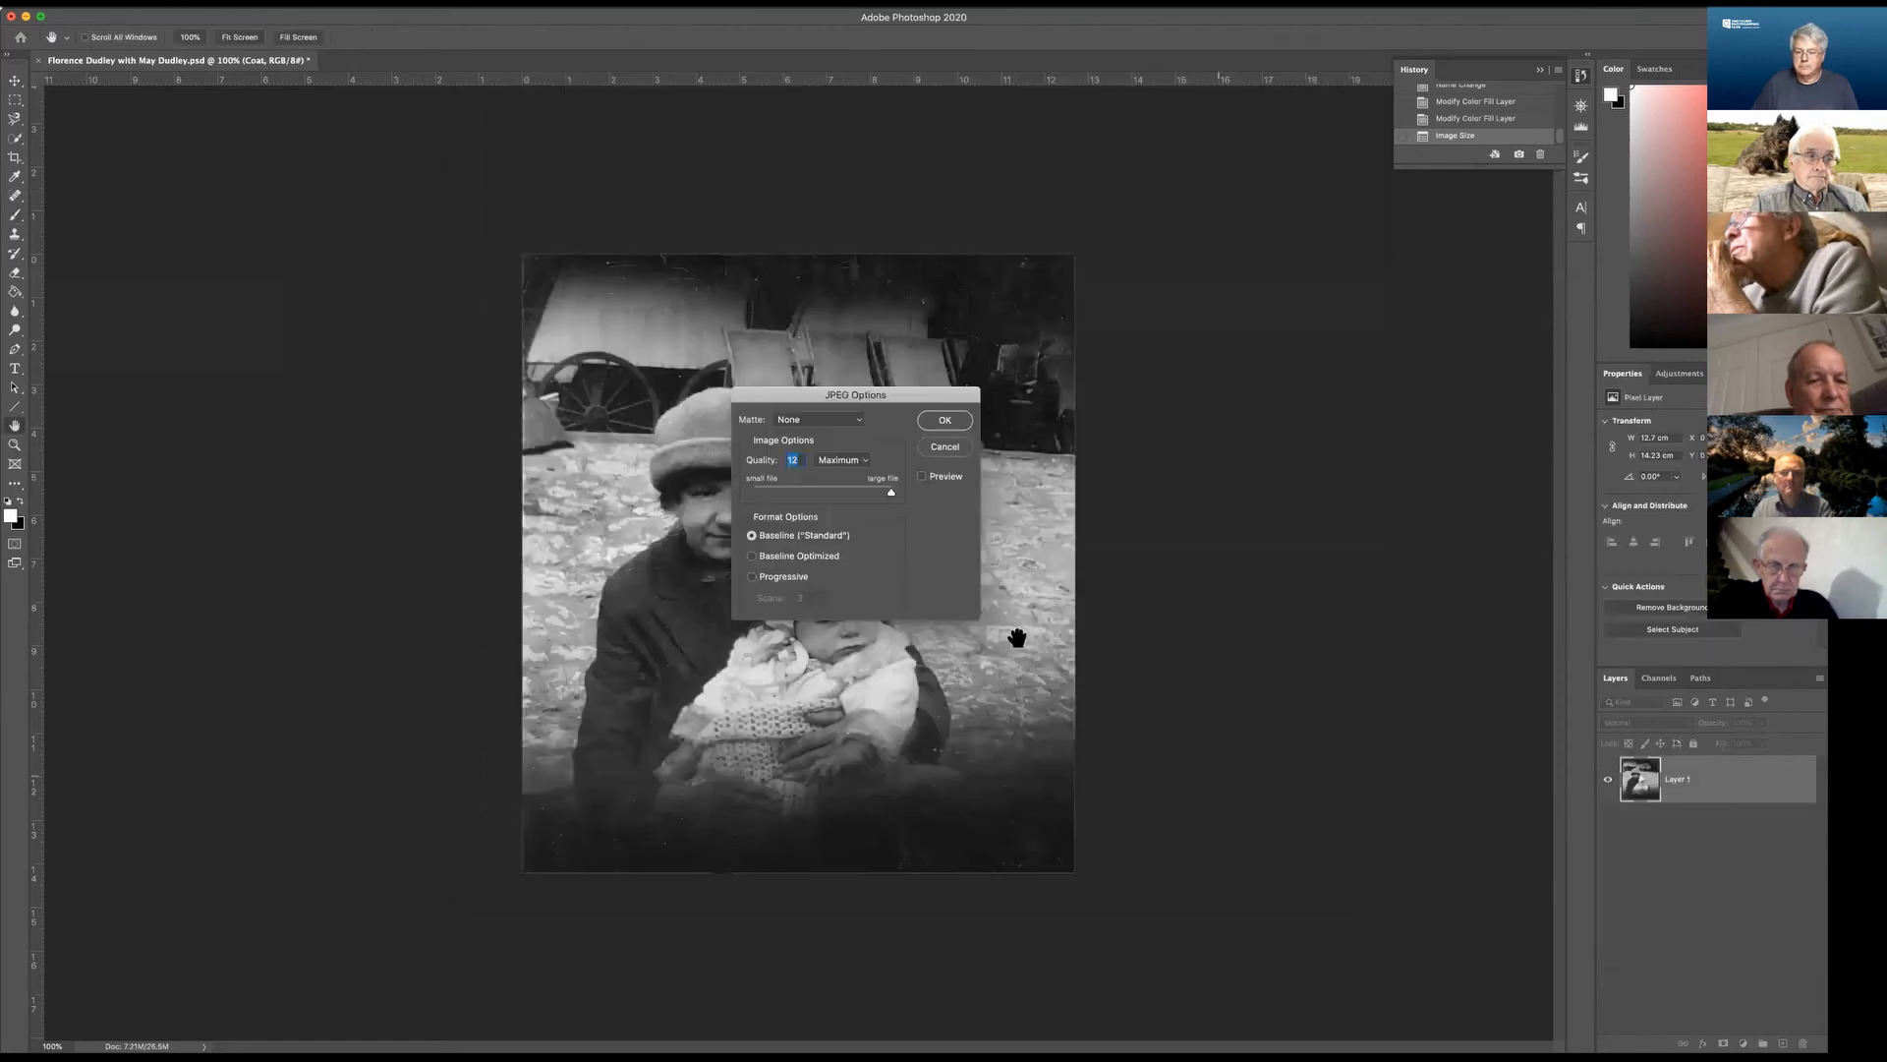
pyautogui.click(945, 420)
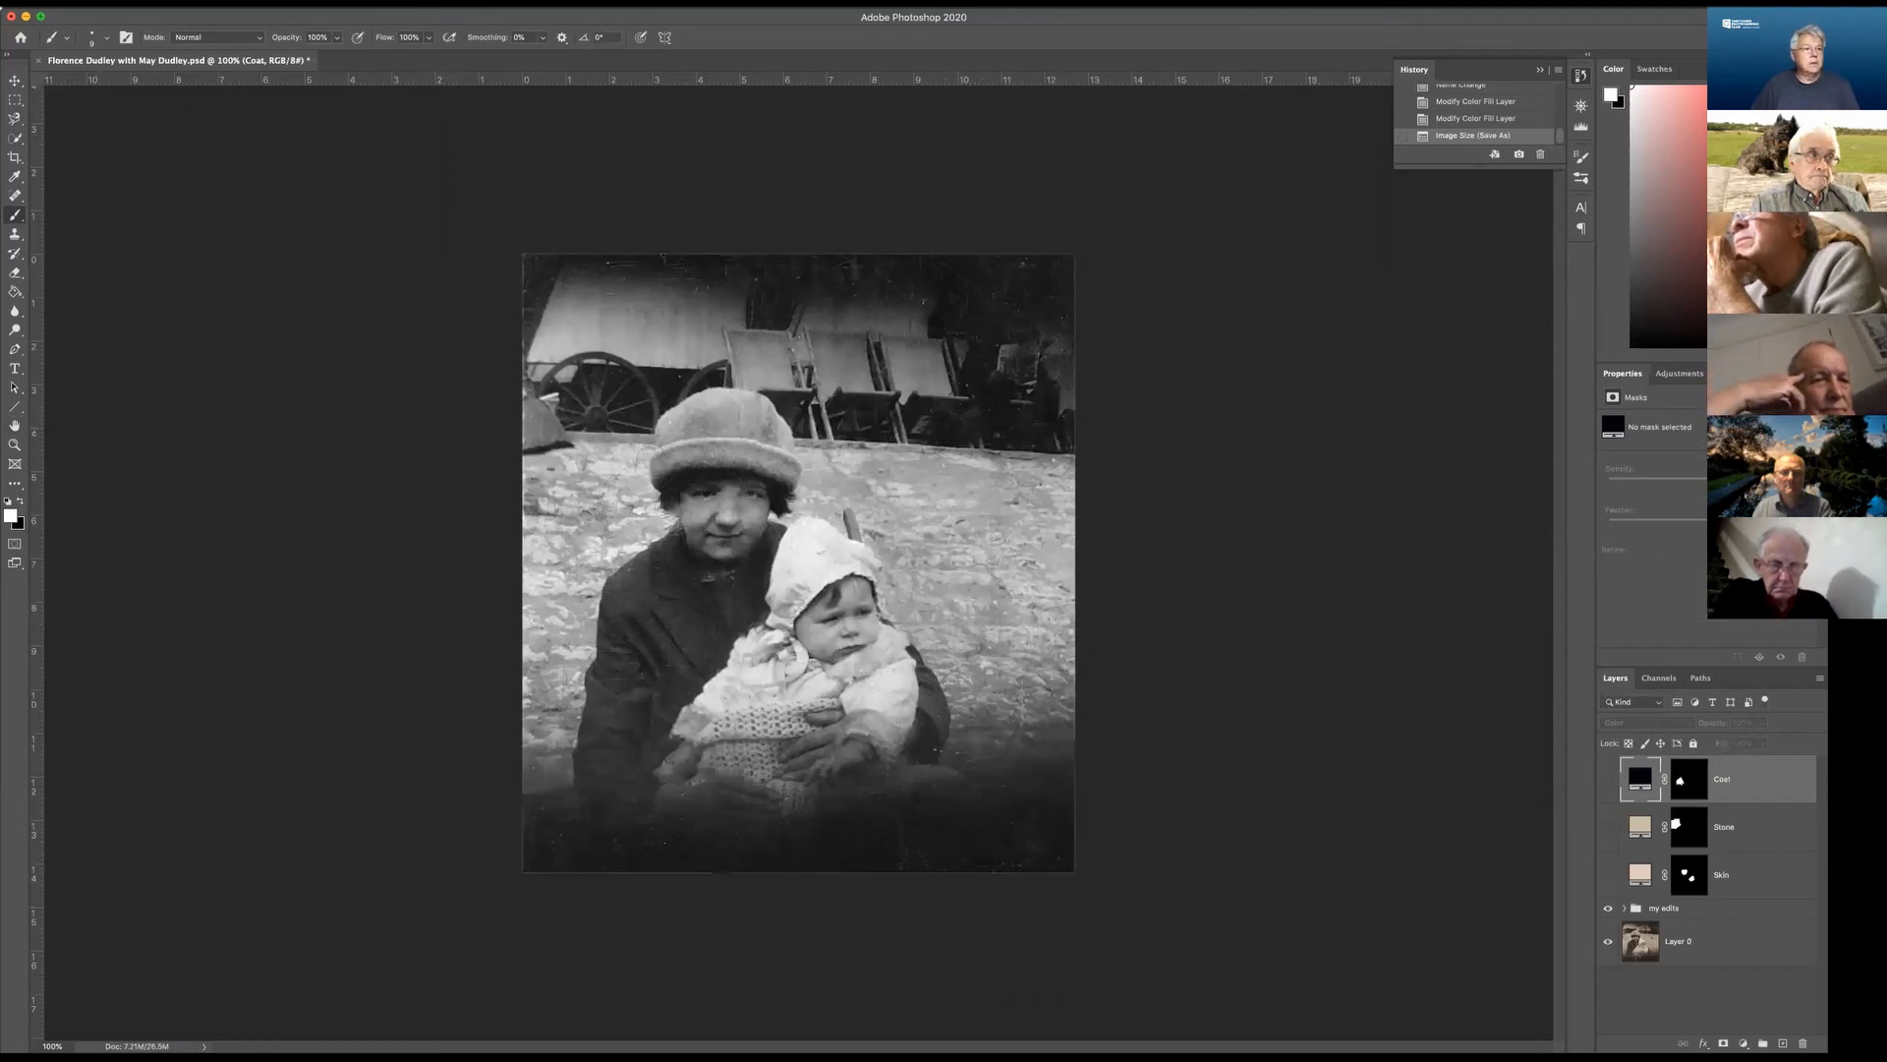
# Switch to Finder and preview the exported JPEG in the Downloads folder at full size to examine its detail.
pyautogui.press('super+Tab')
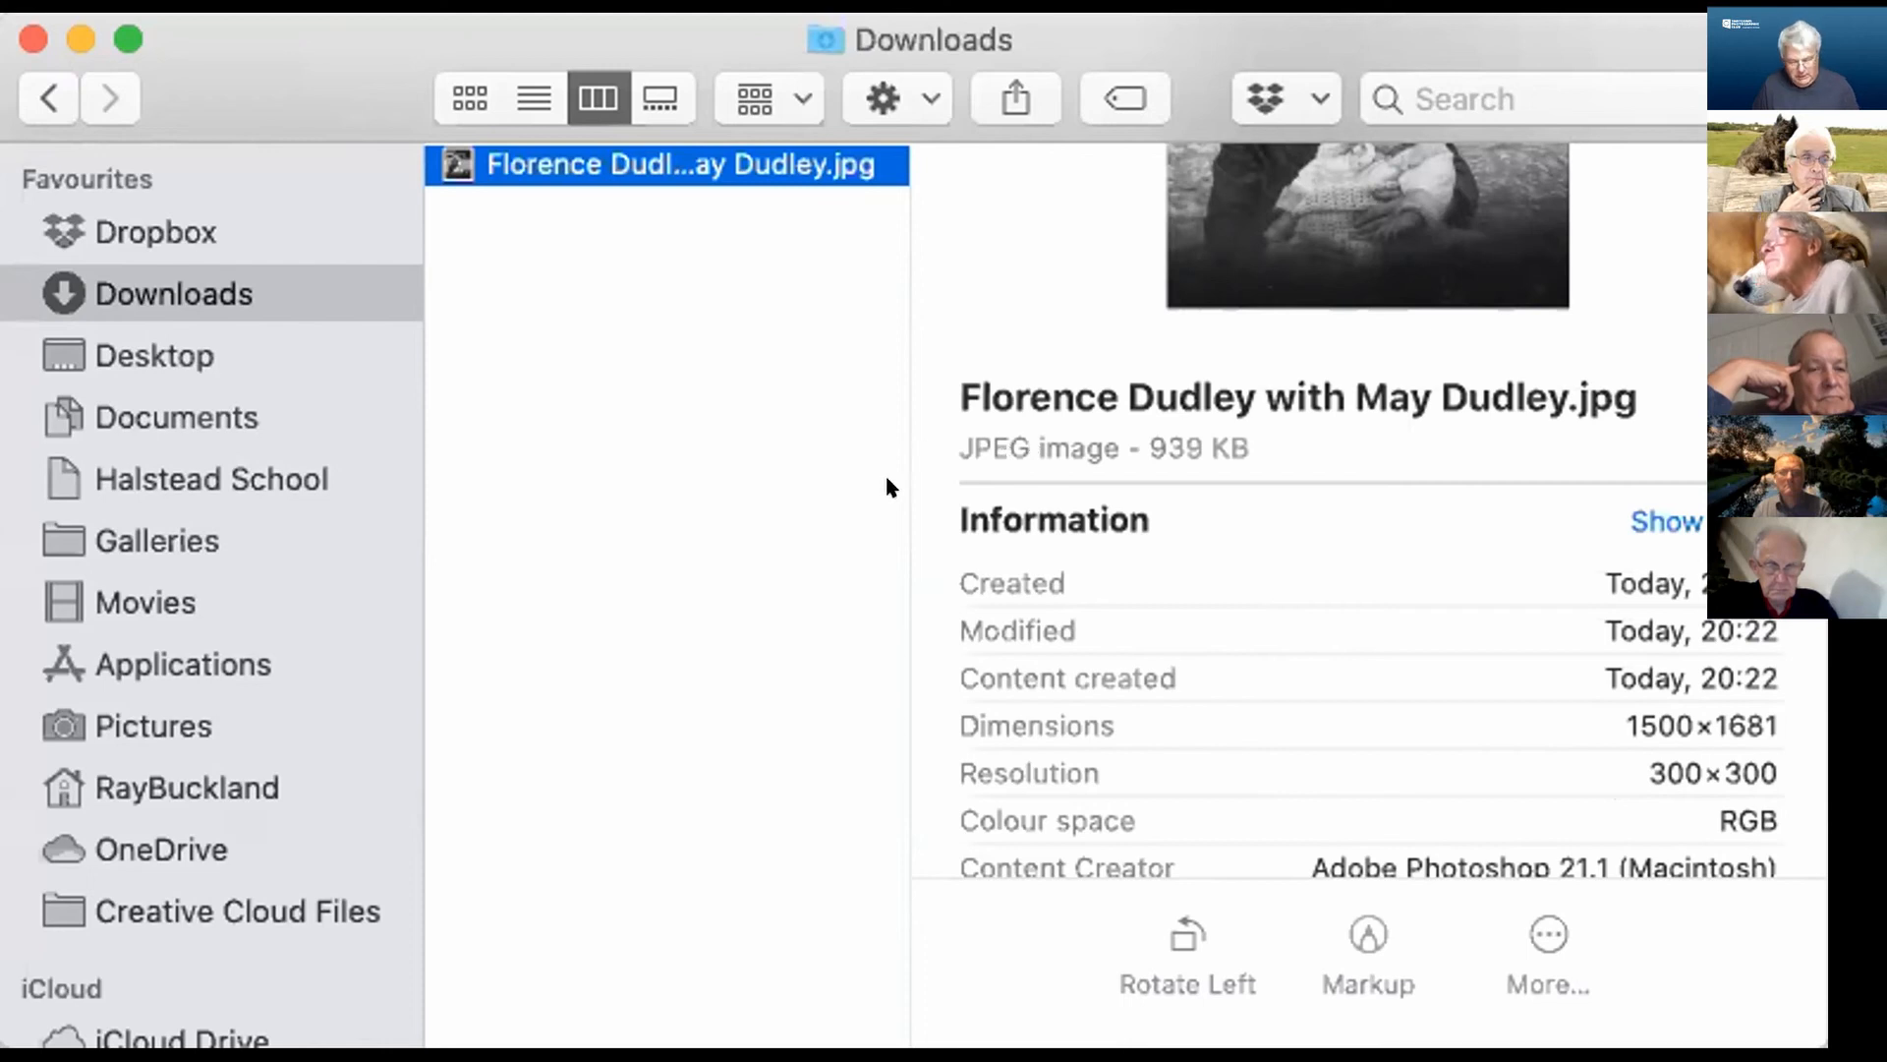
pyautogui.click(617, 359)
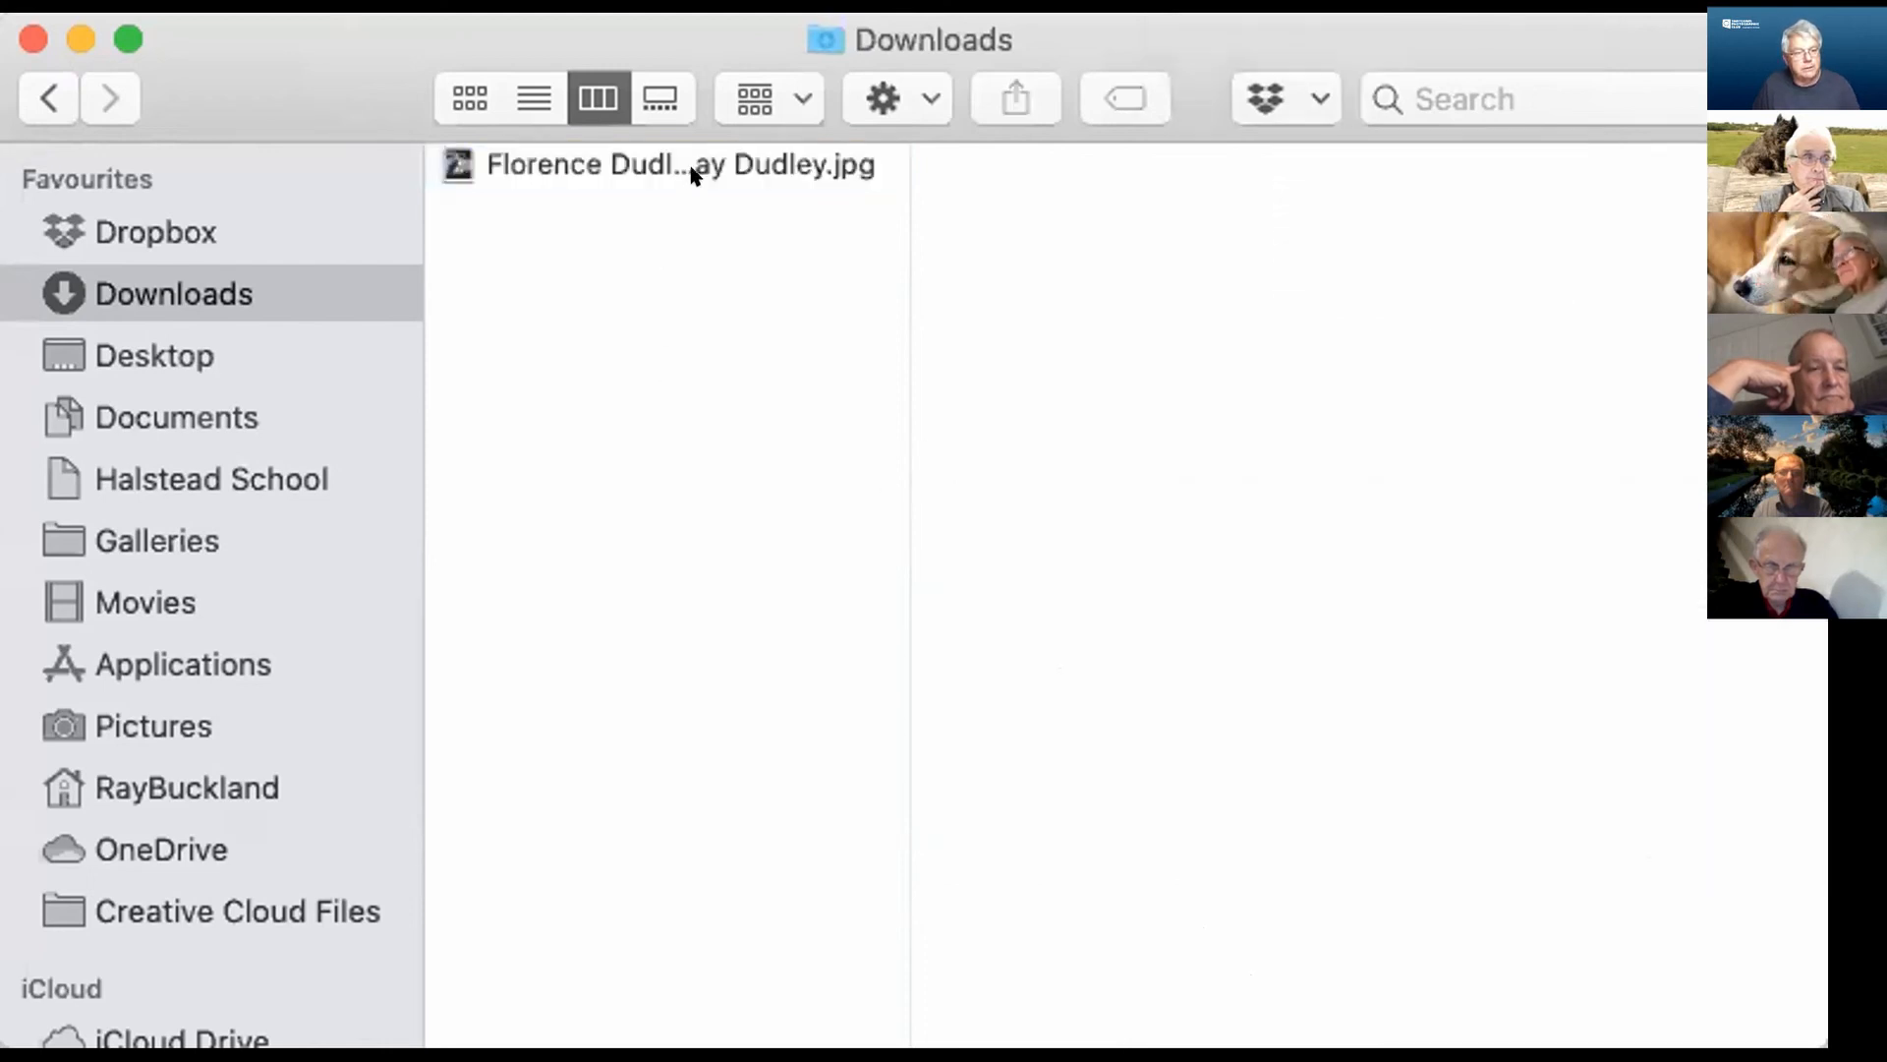
pyautogui.click(691, 169)
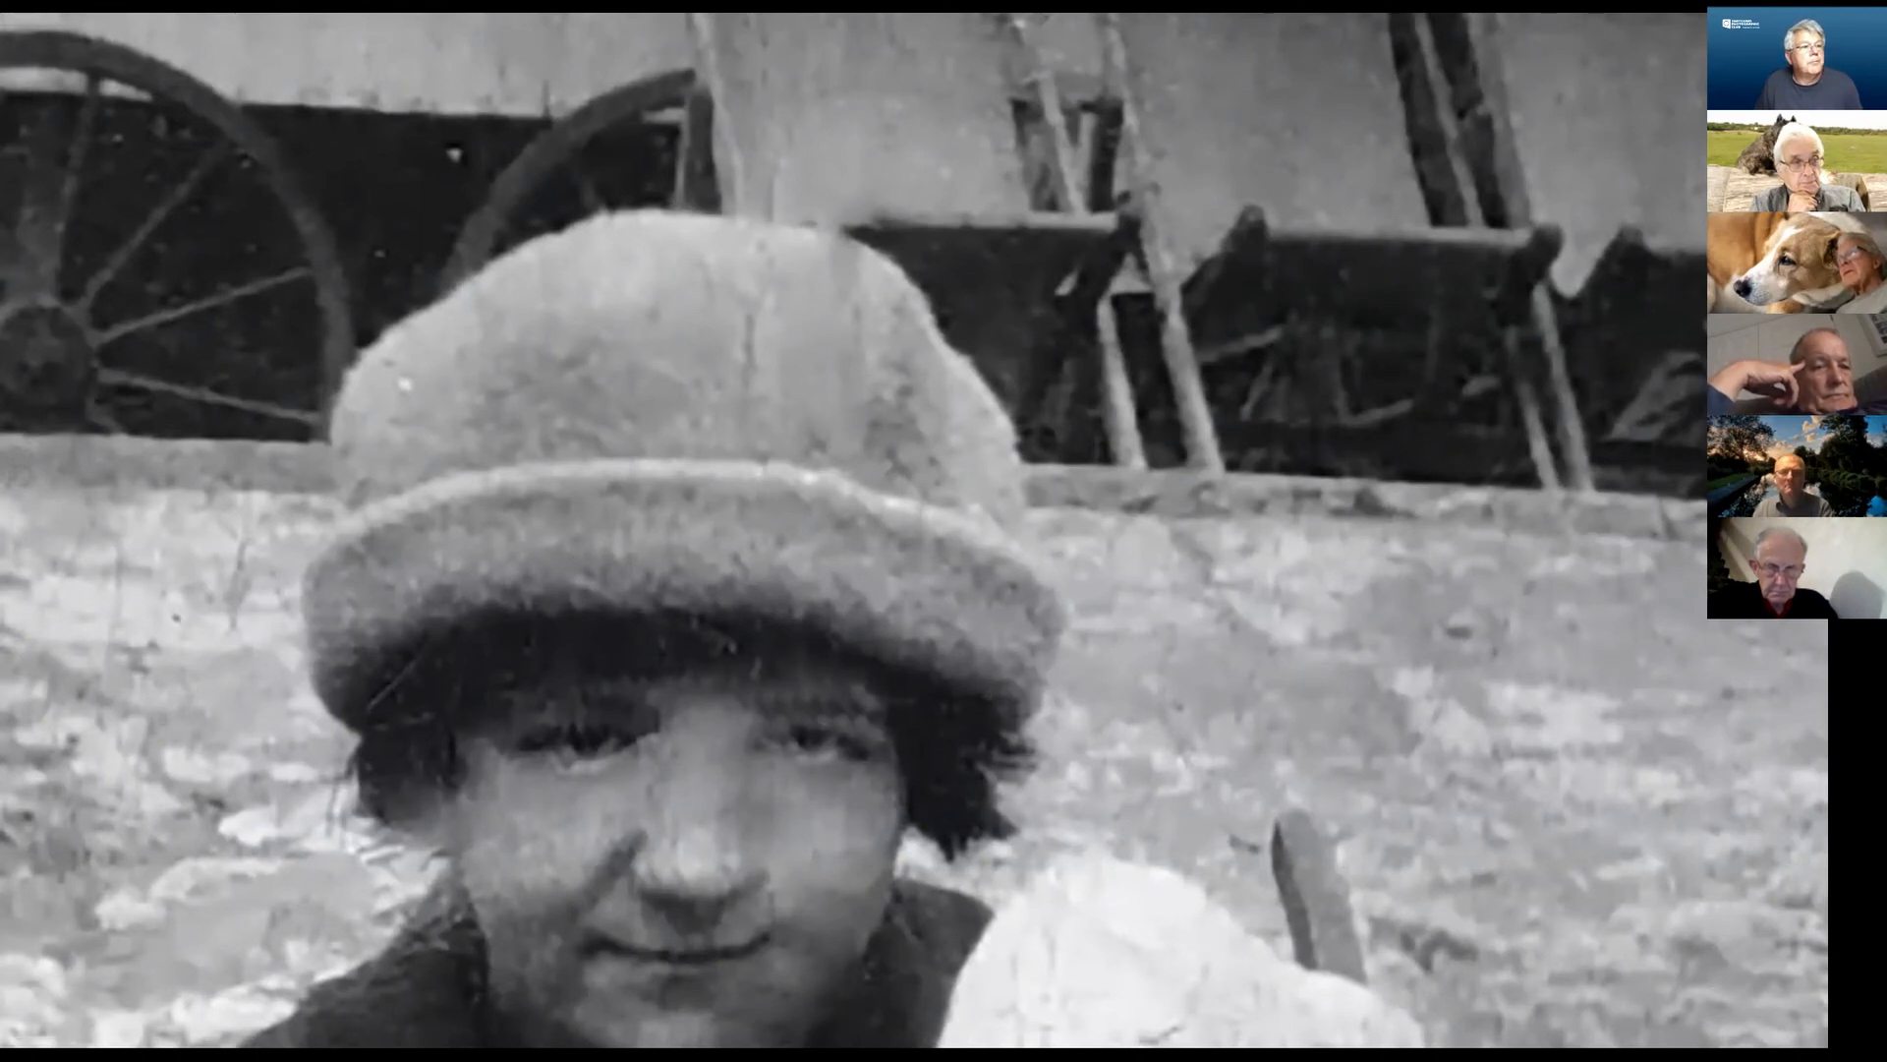
pyautogui.press('space')
pyautogui.click(507, 399)
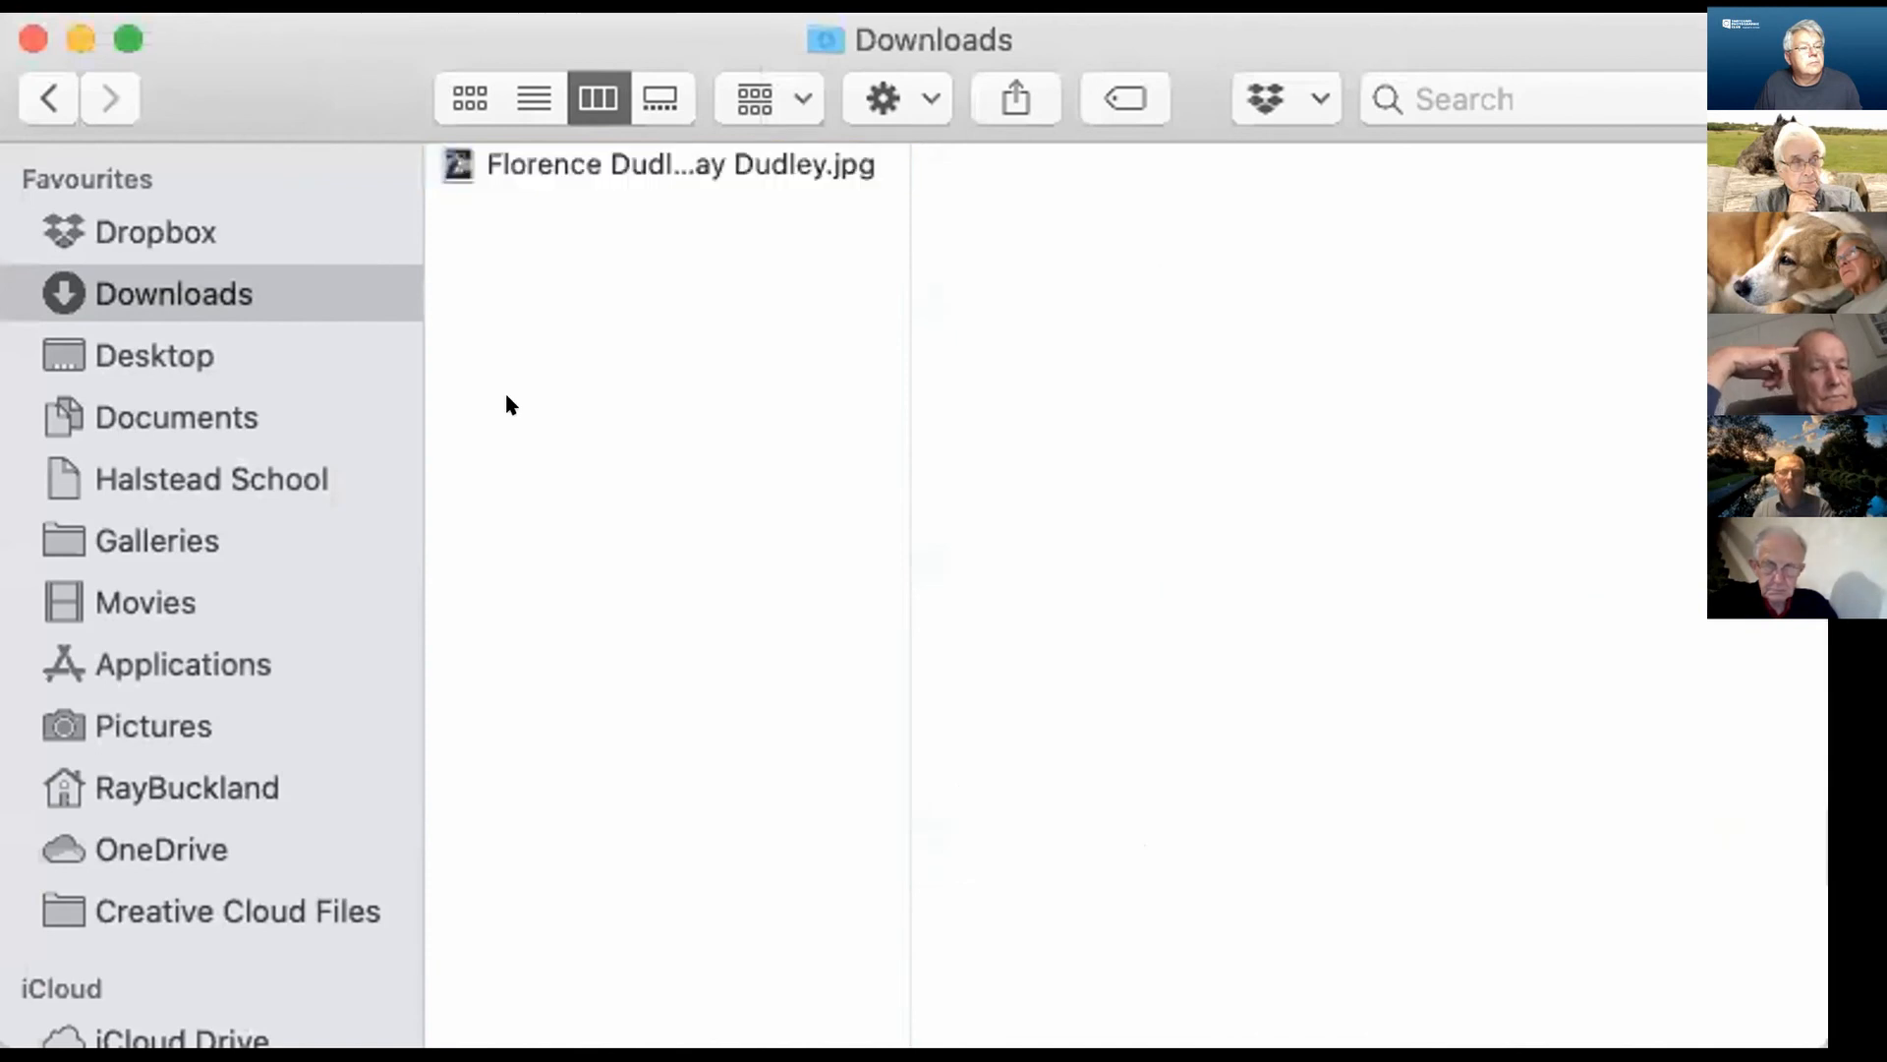
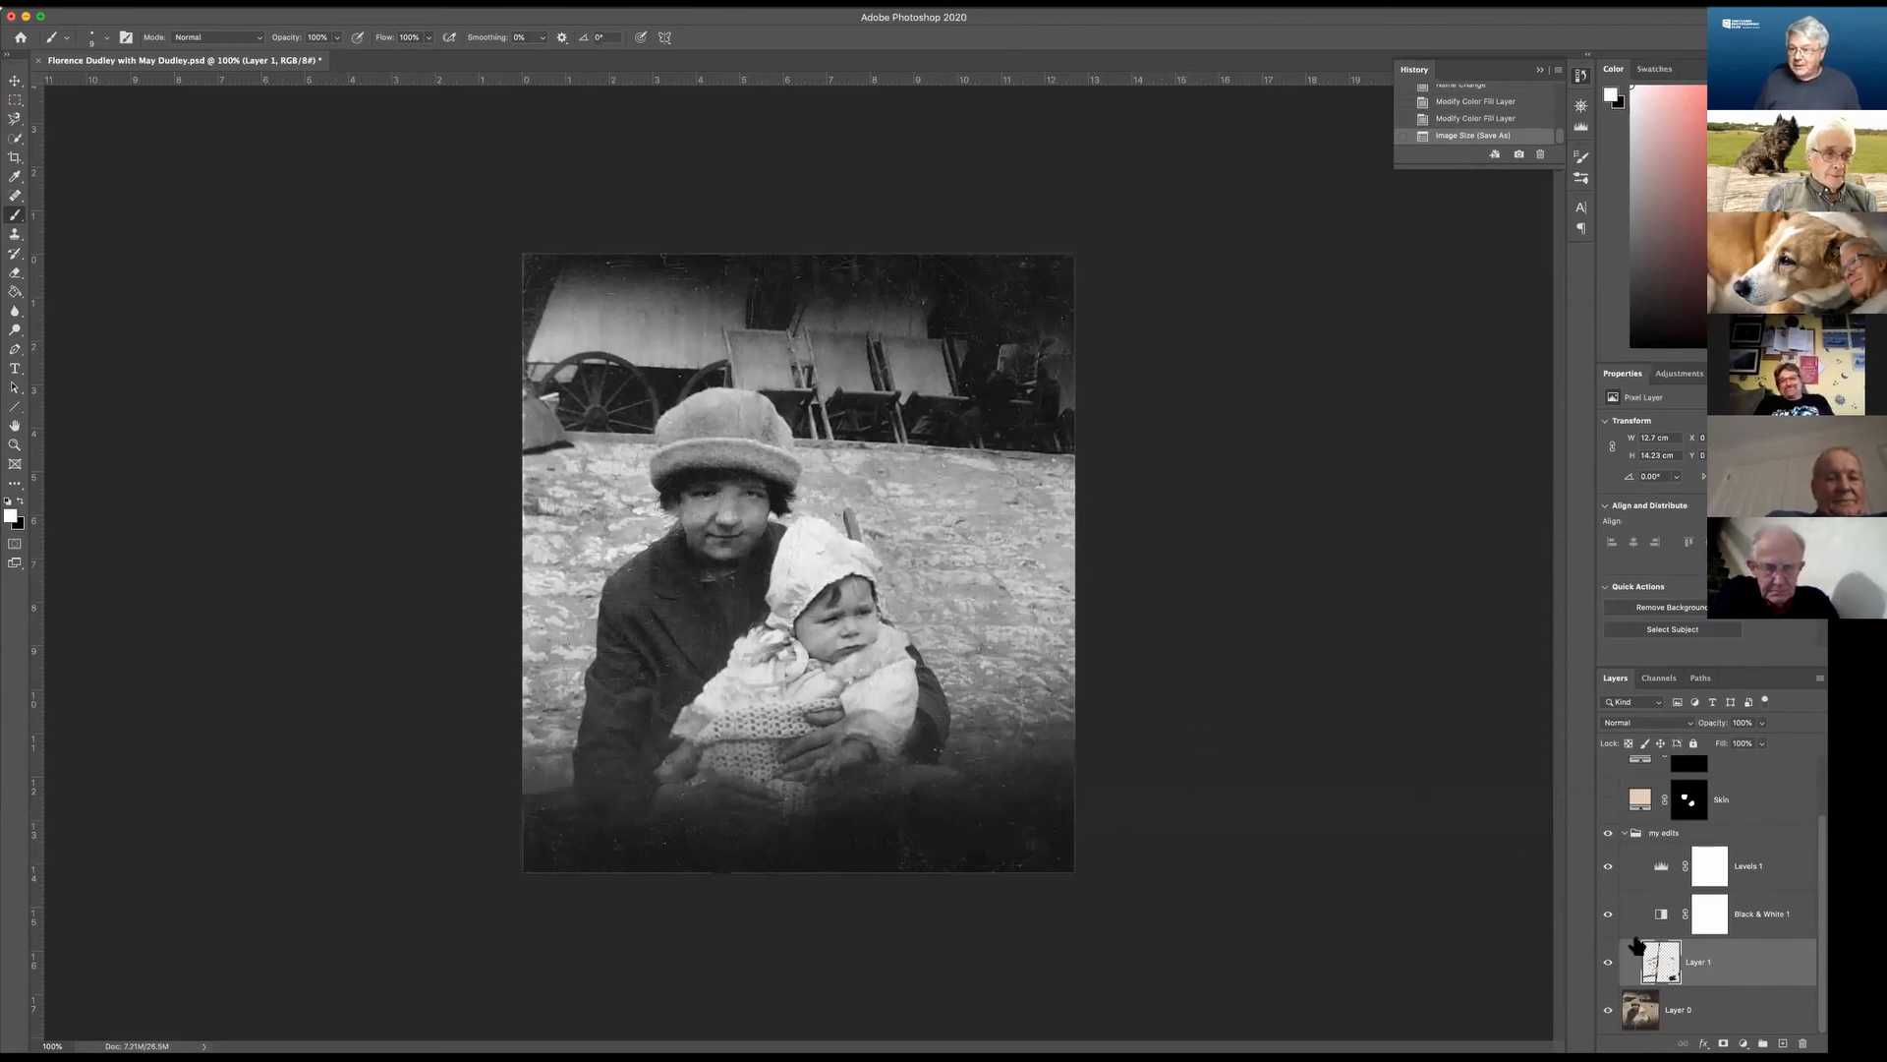
# Back in Photoshop, select the original Layer 0 and then the retouching Layer 1 in the my edits group.
pyautogui.click(1704, 1016)
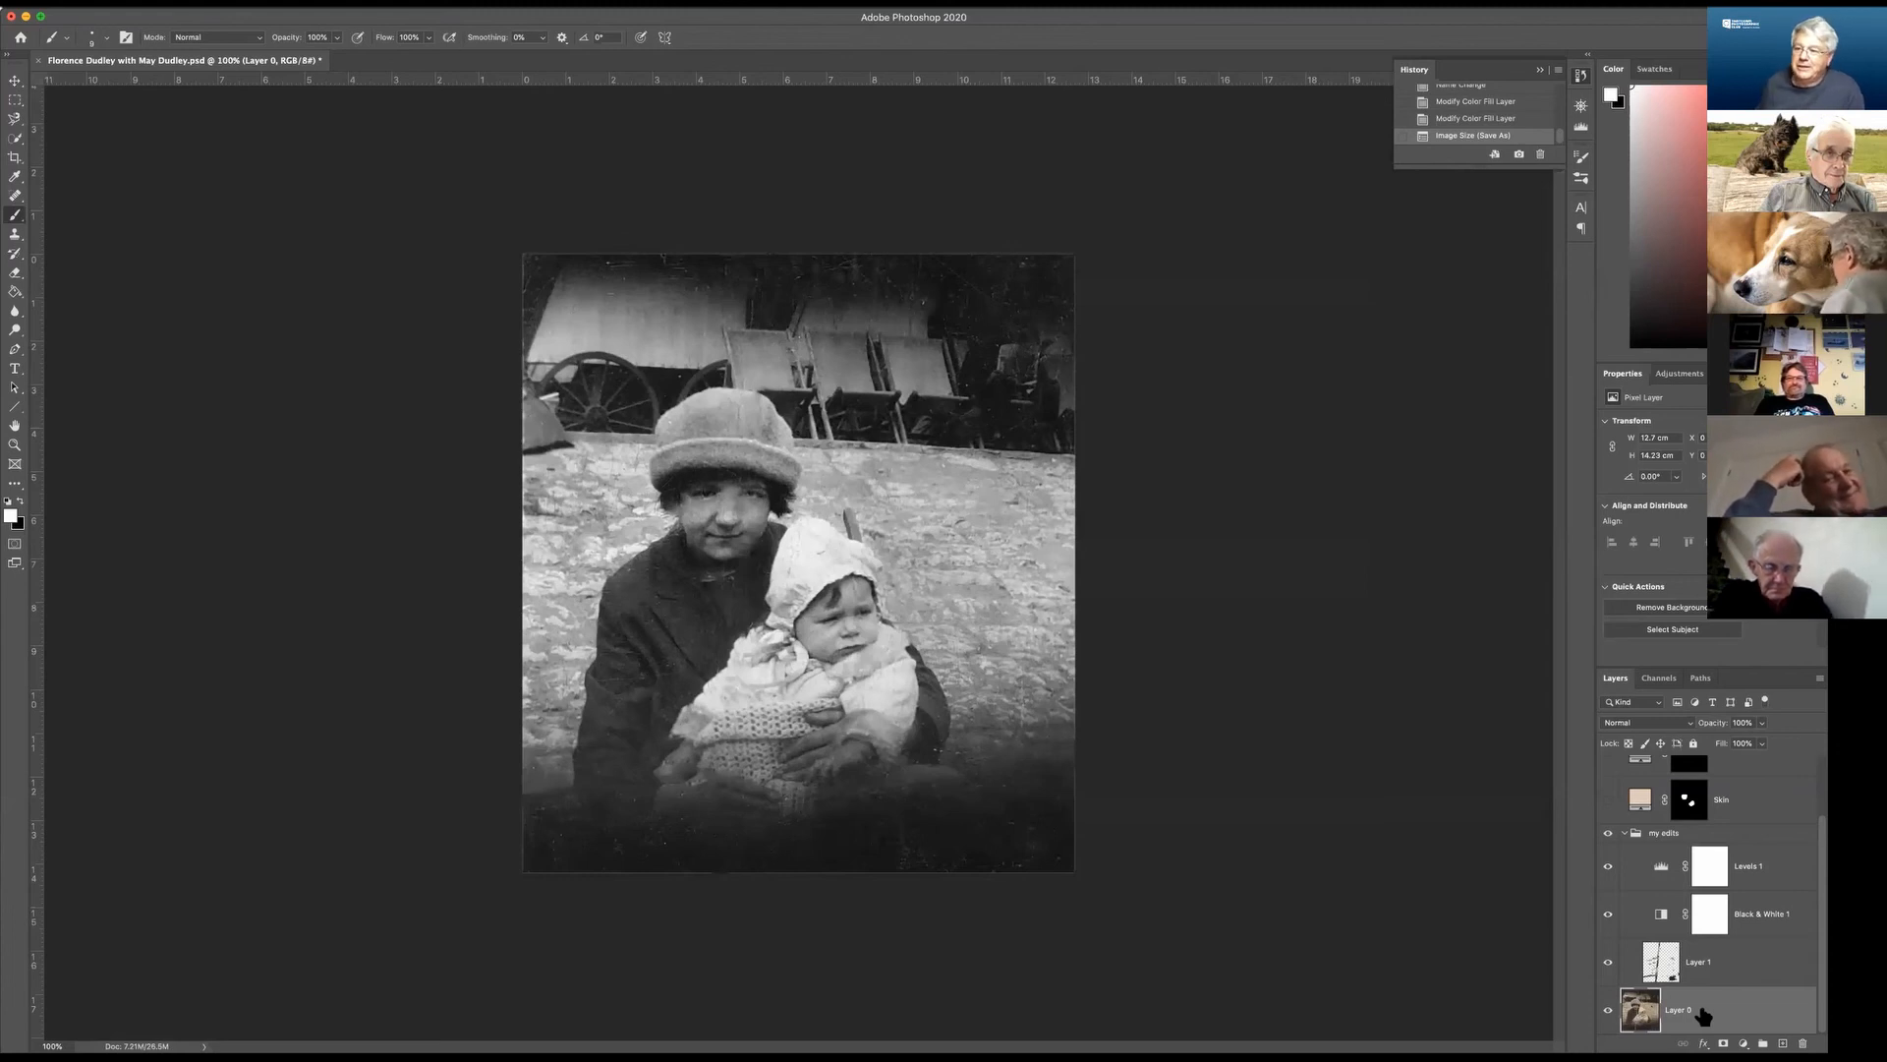
pyautogui.click(1750, 964)
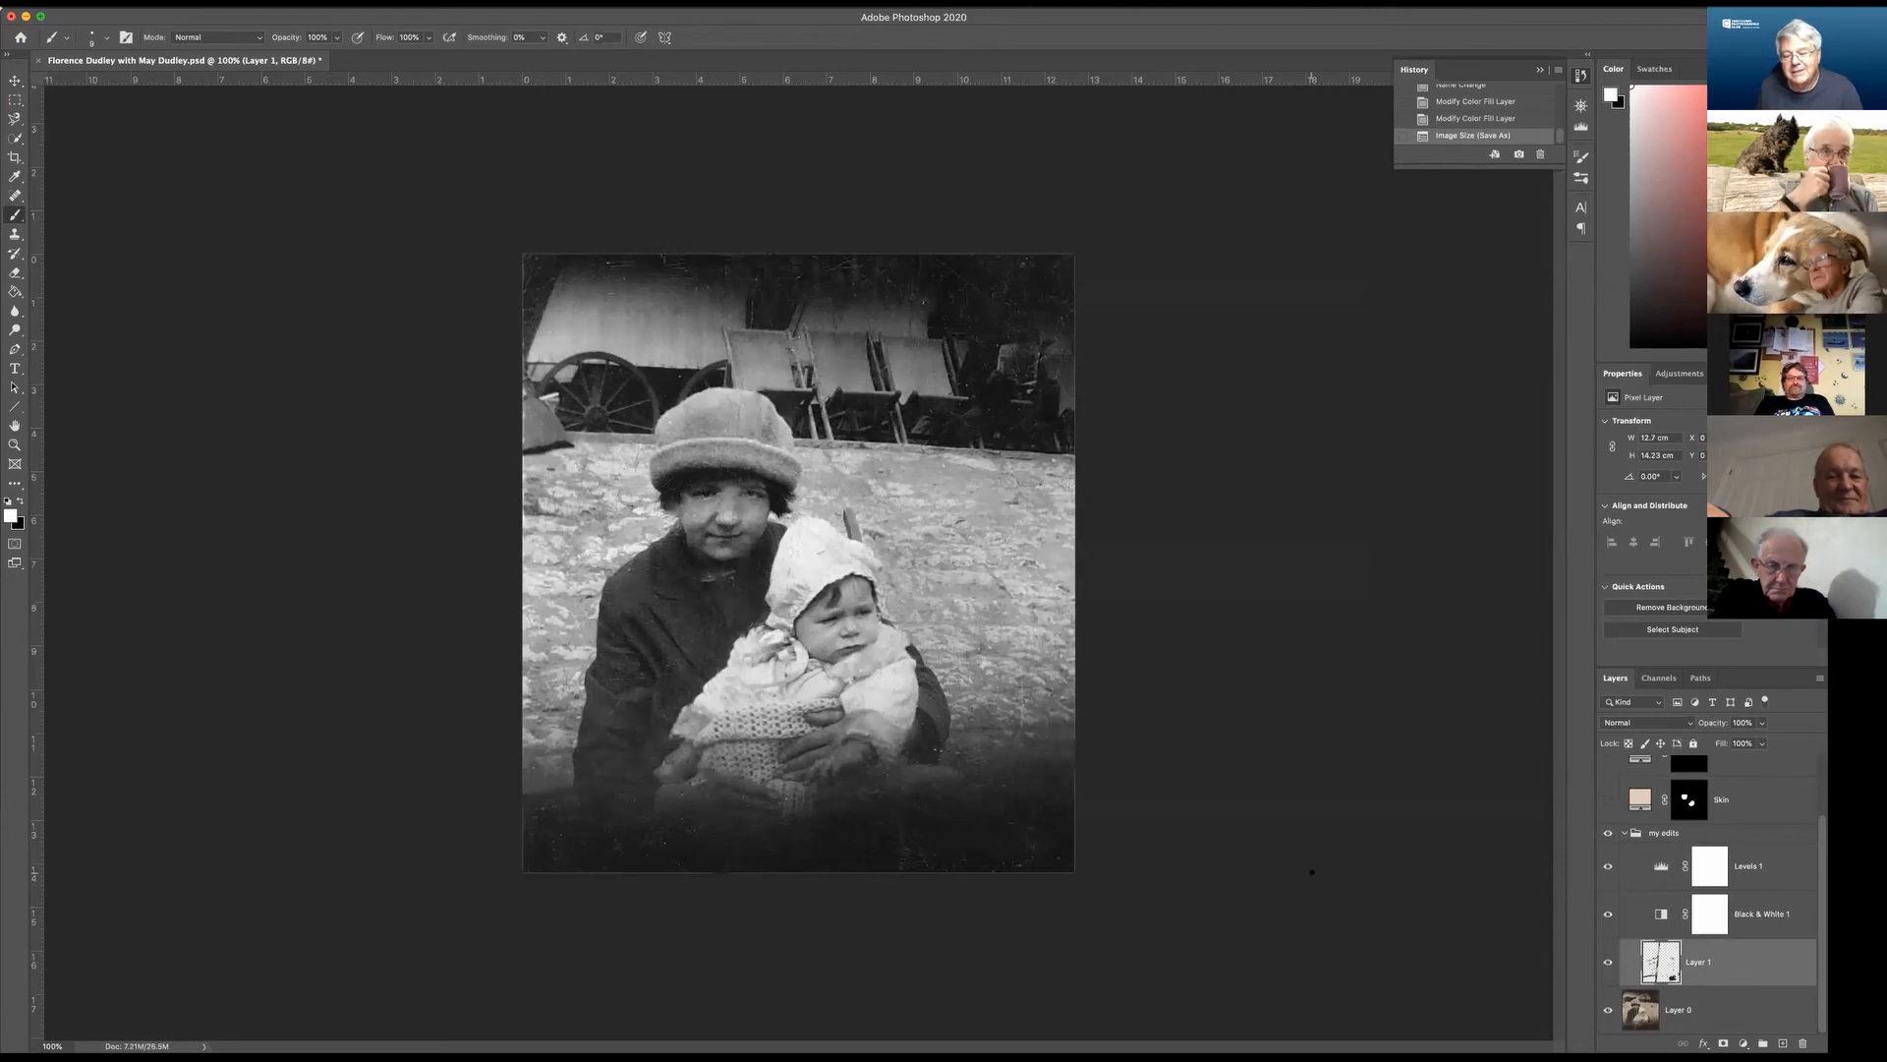
pyautogui.moveTo(1307, 872); pyautogui.dragTo(1265, 863)
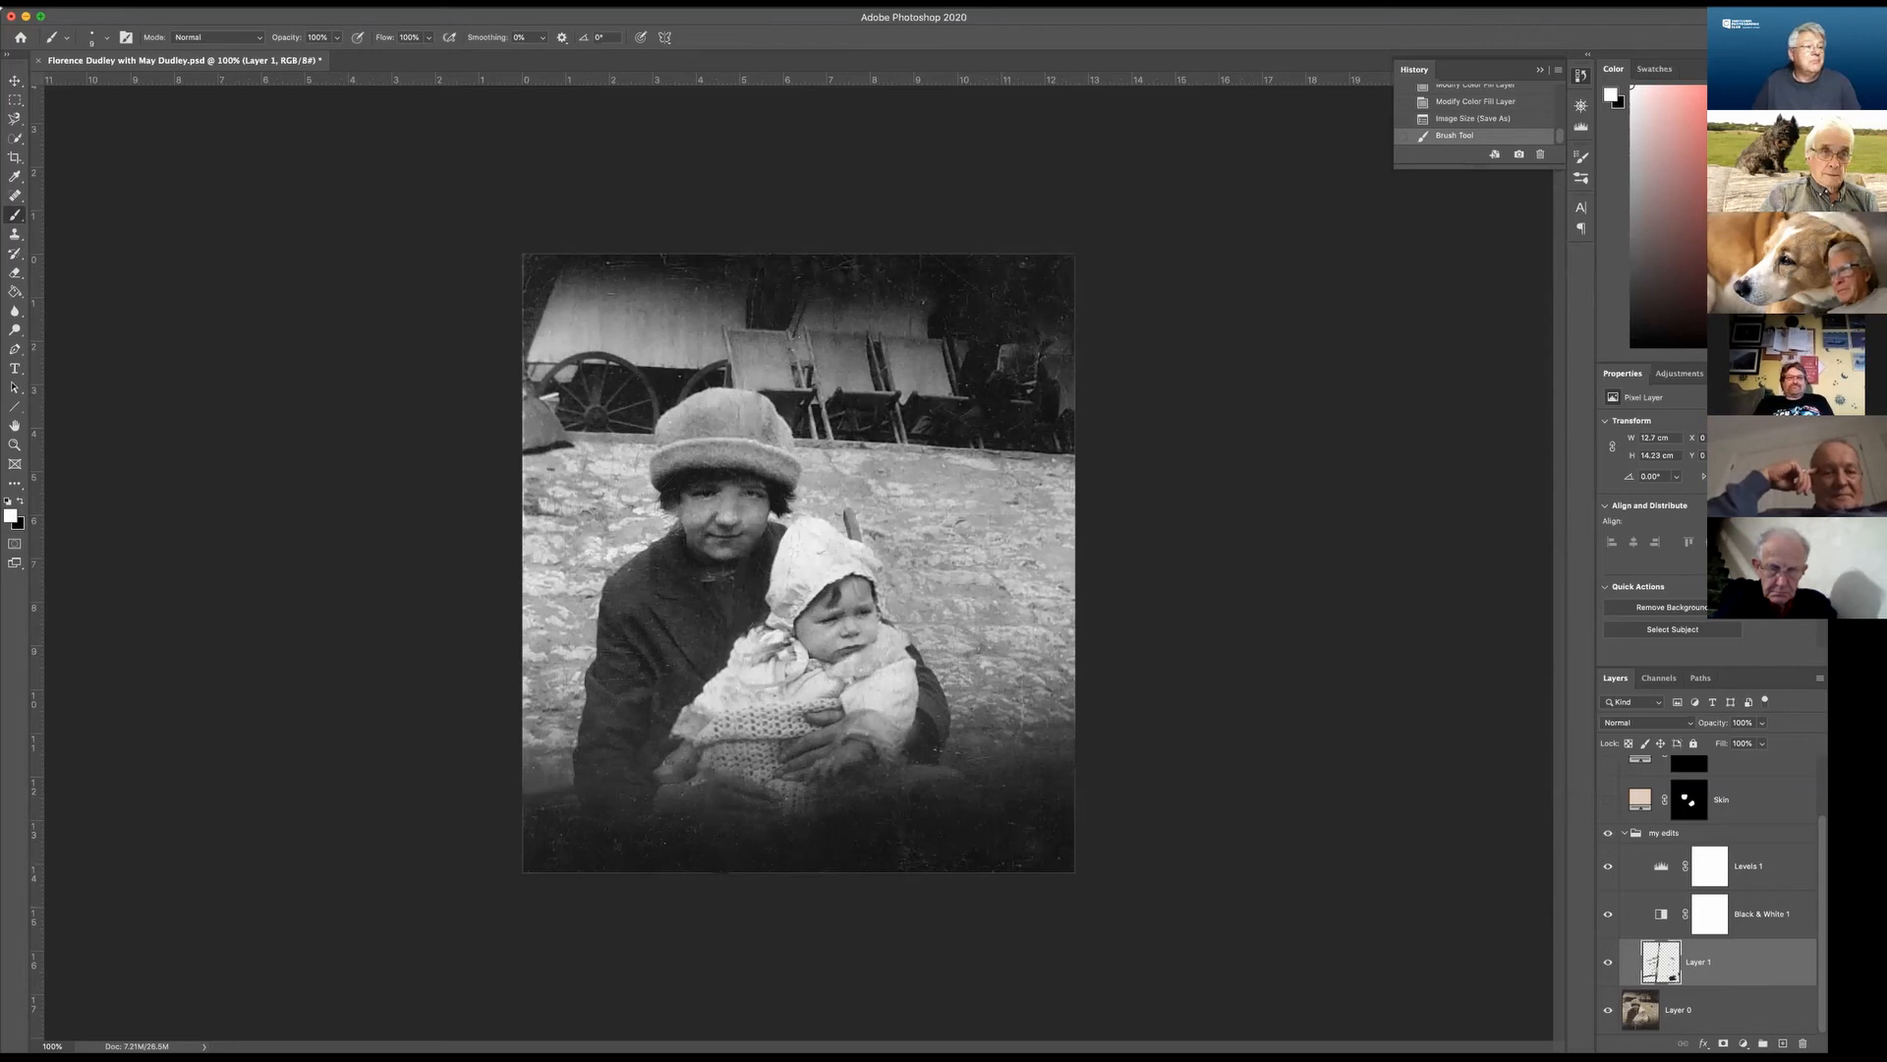
pyautogui.click(372, 342)
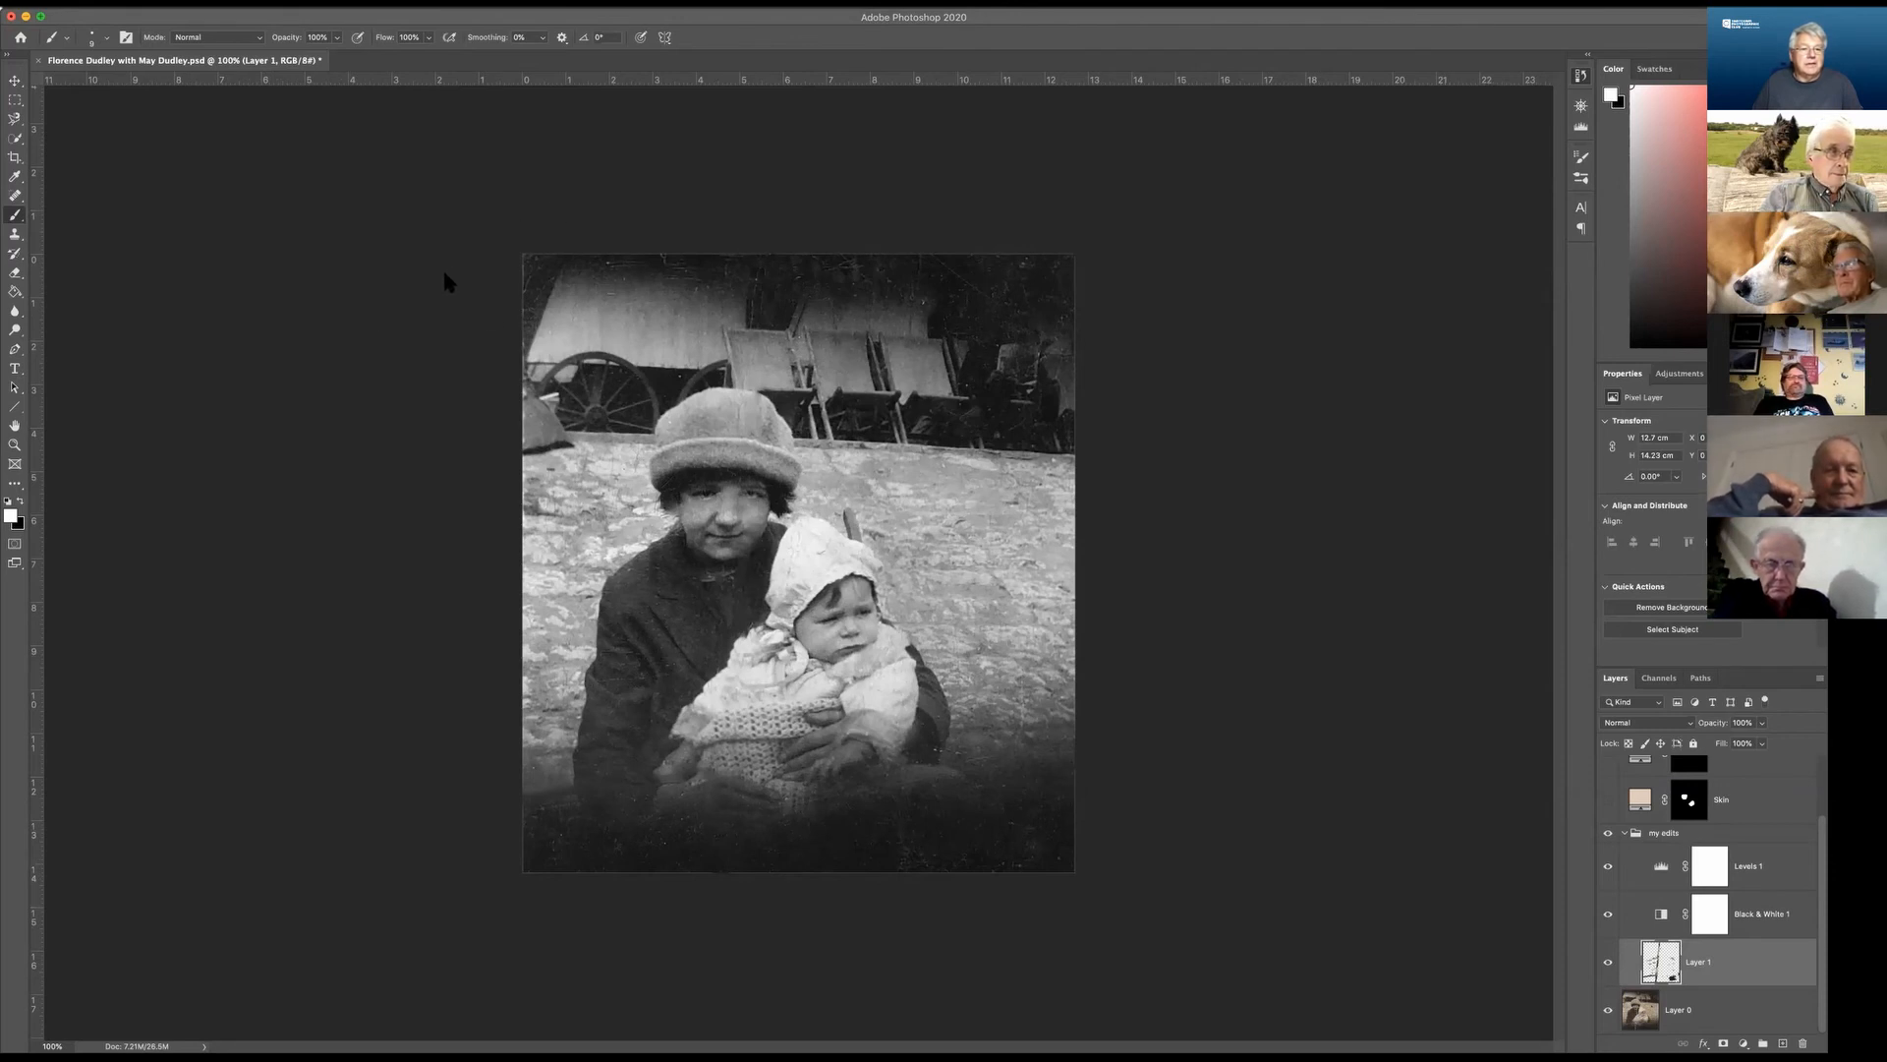
pyautogui.moveTo(907, 363); pyautogui.dragTo(909, 368)
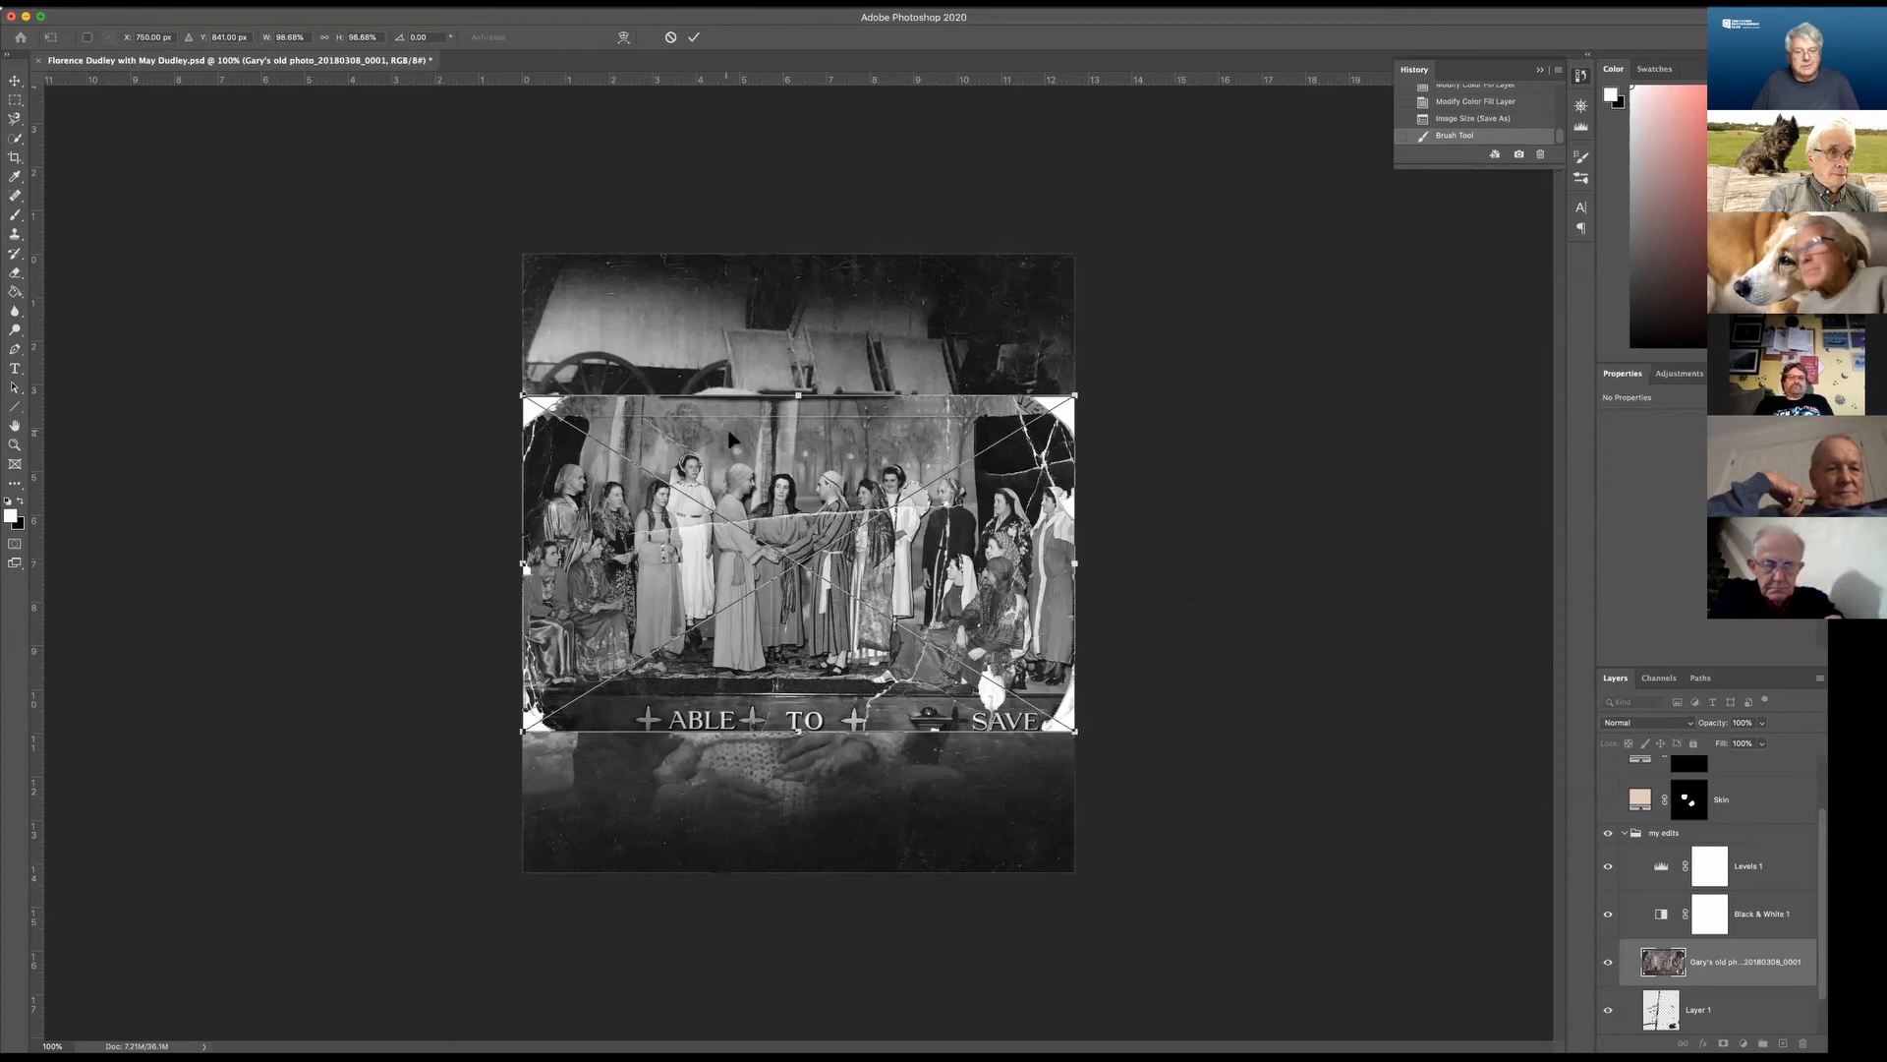
pyautogui.click(671, 38)
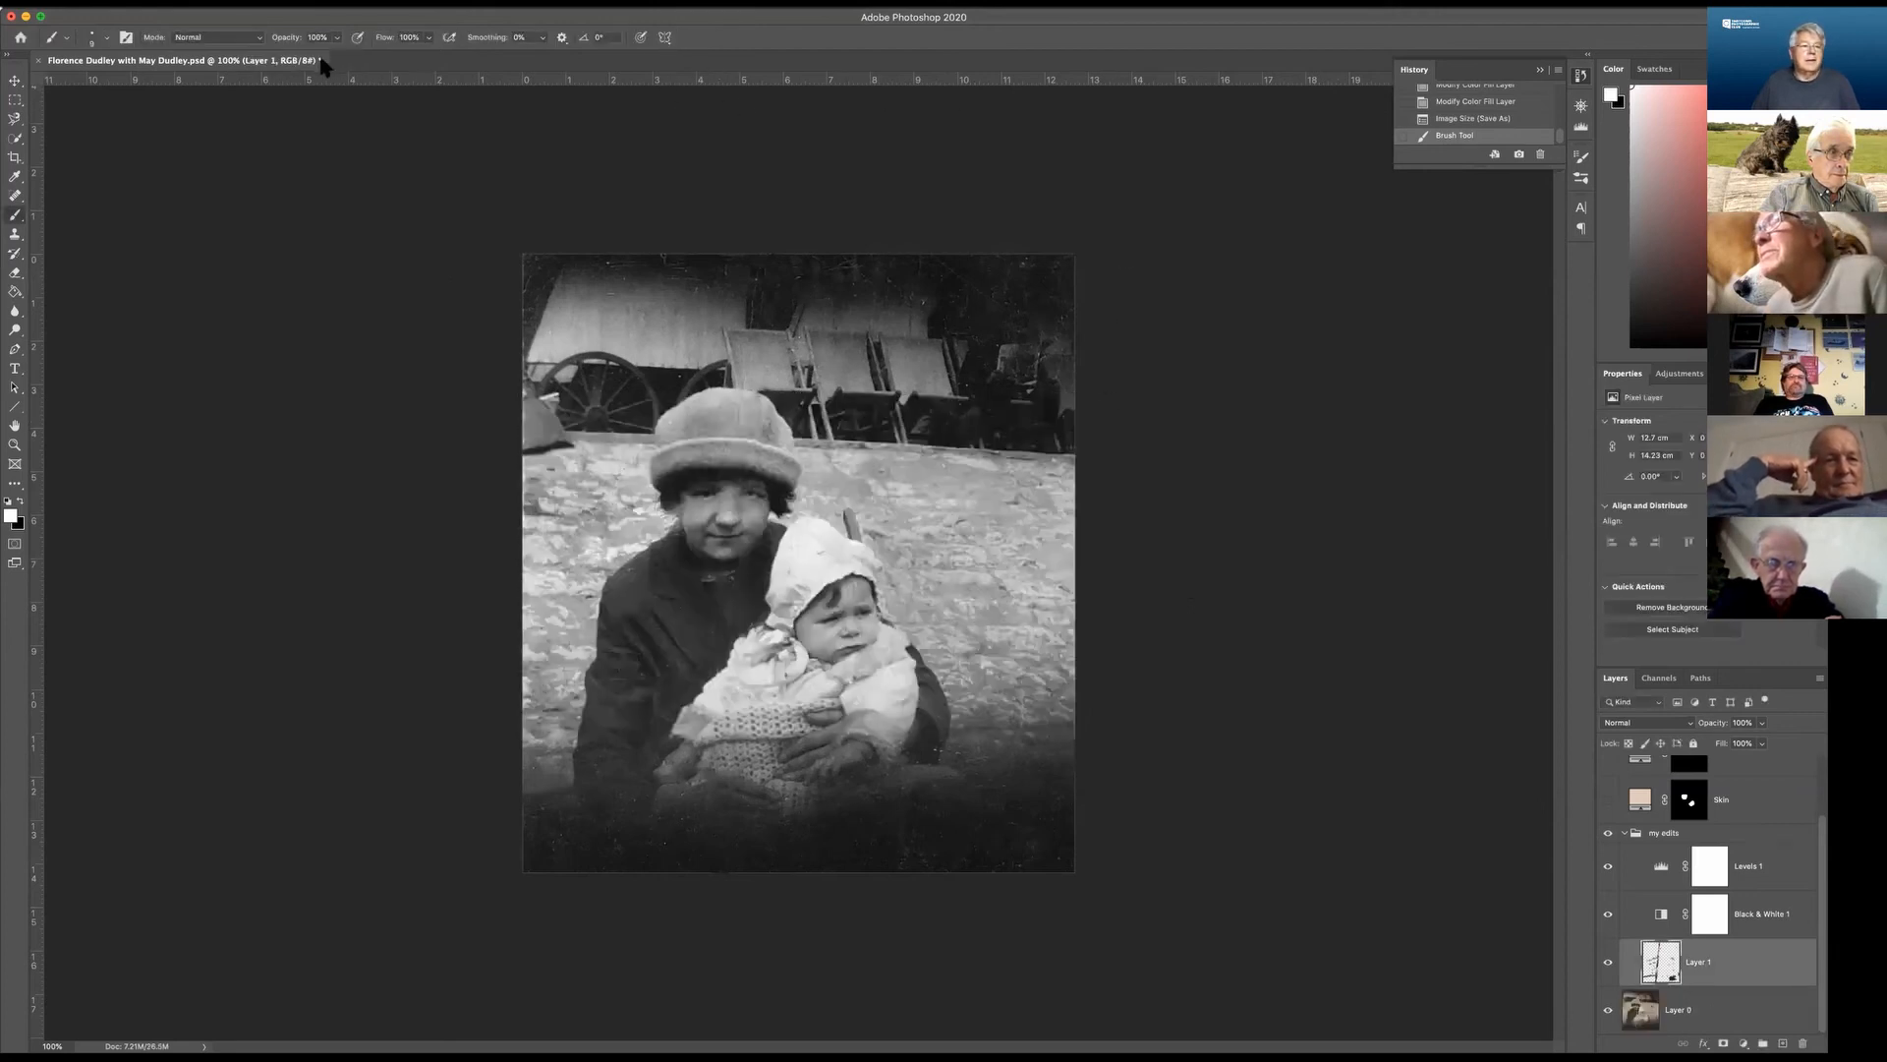
# Close the woman-and-baby document without saving and open the damaged group photo ending in photo_20180308_0001.jpg from the Desktop's Photo Restoration folder.
pyautogui.click(39, 61)
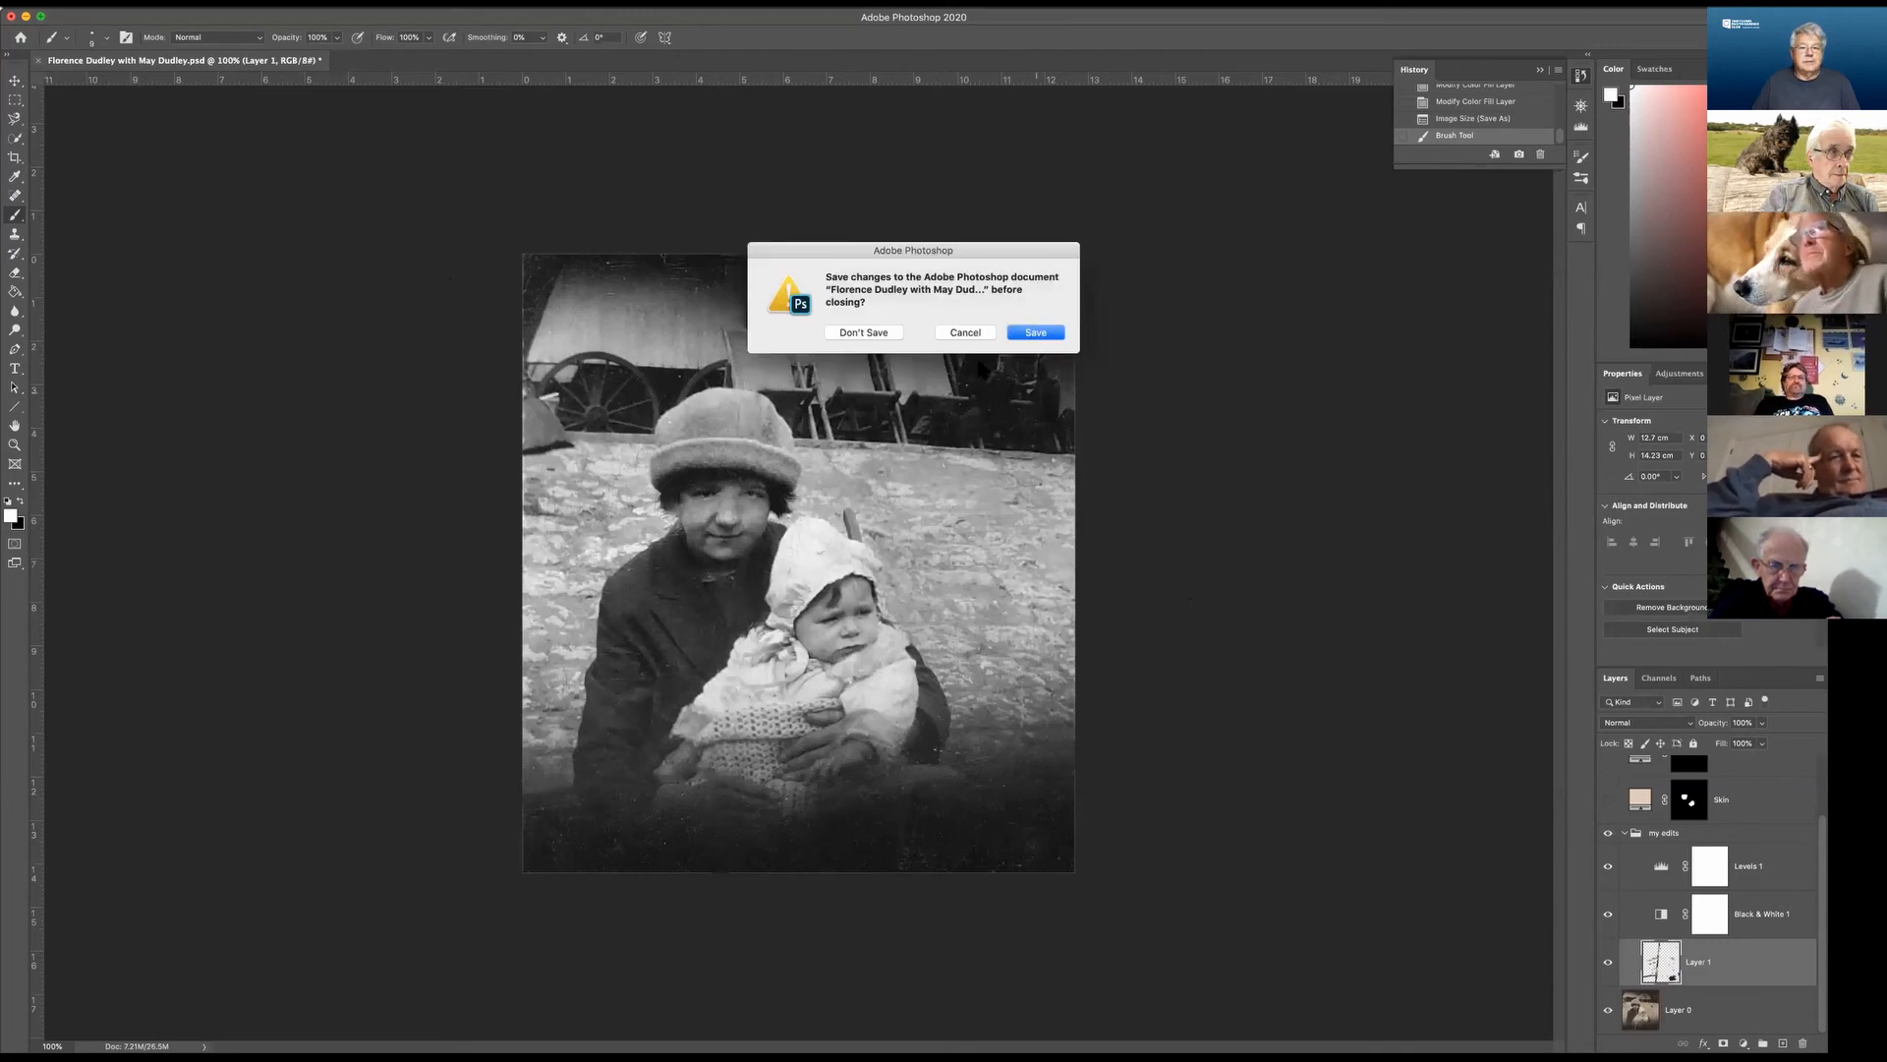
pyautogui.click(862, 333)
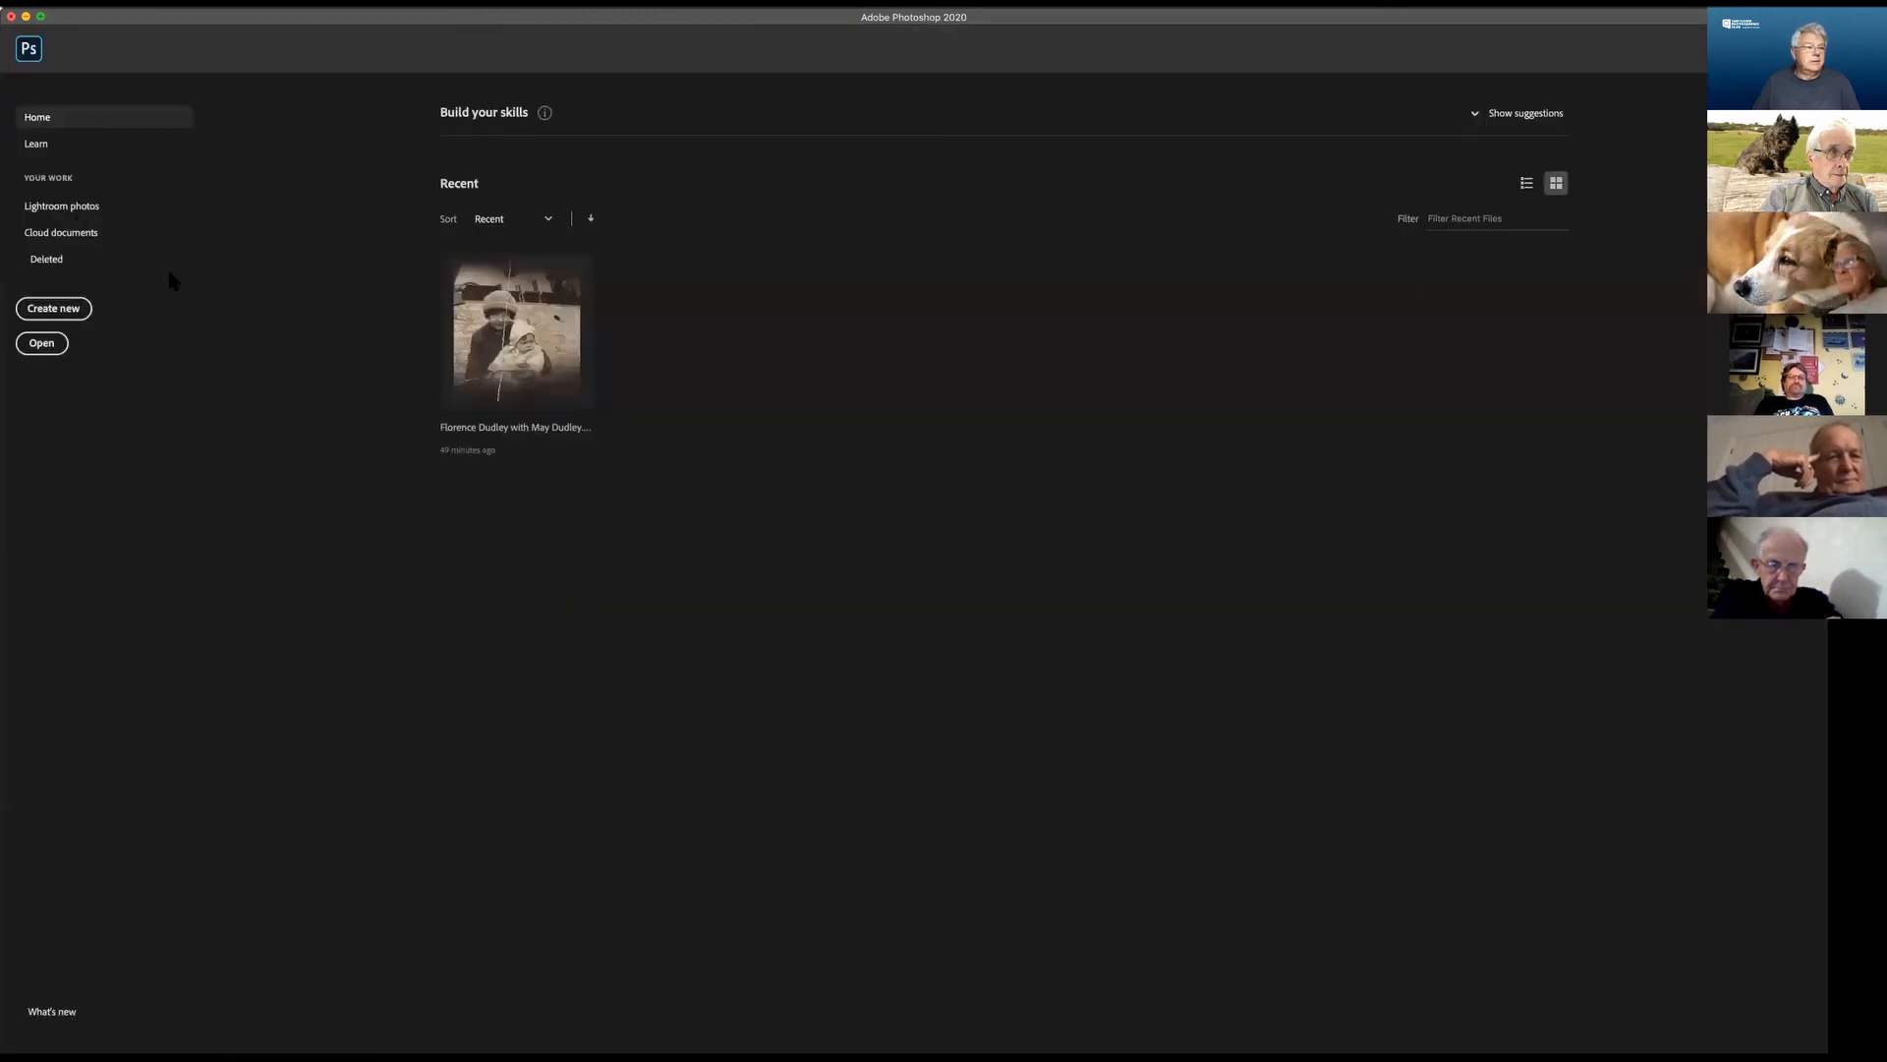
pyautogui.click(41, 344)
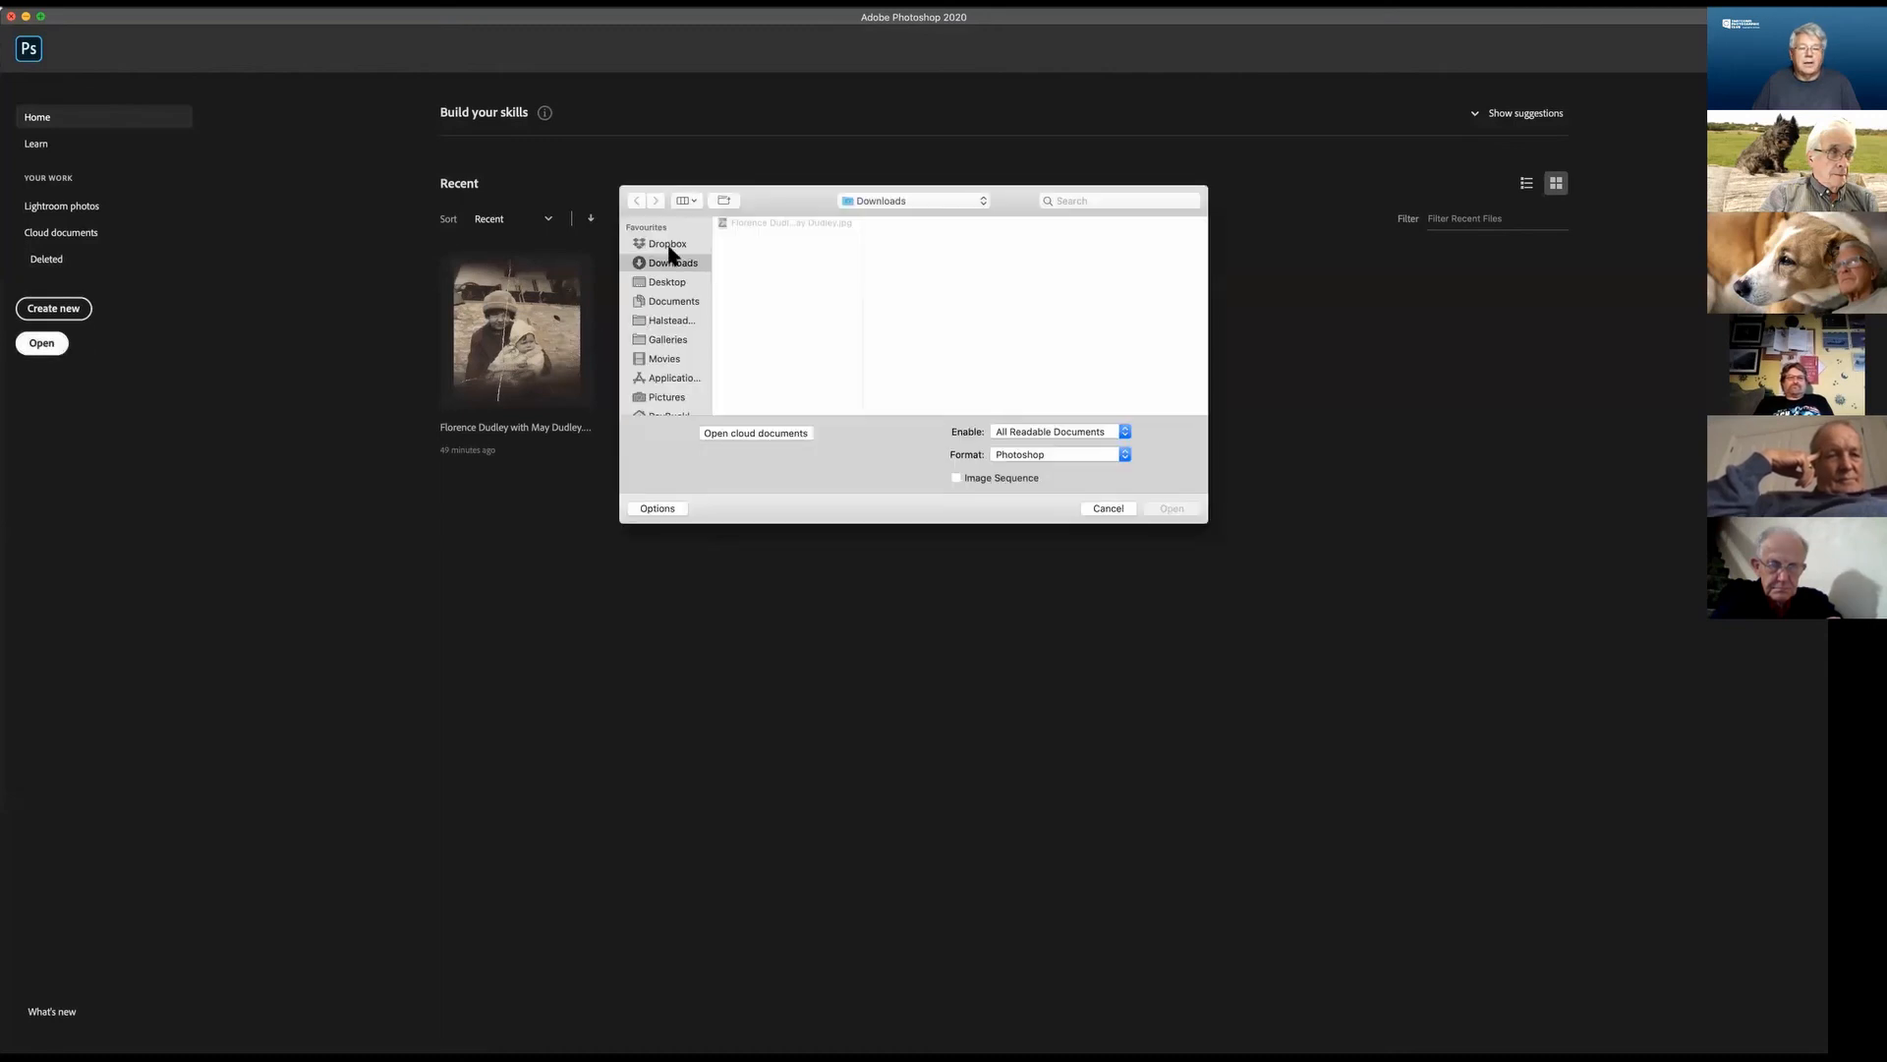
pyautogui.click(675, 284)
pyautogui.click(782, 234)
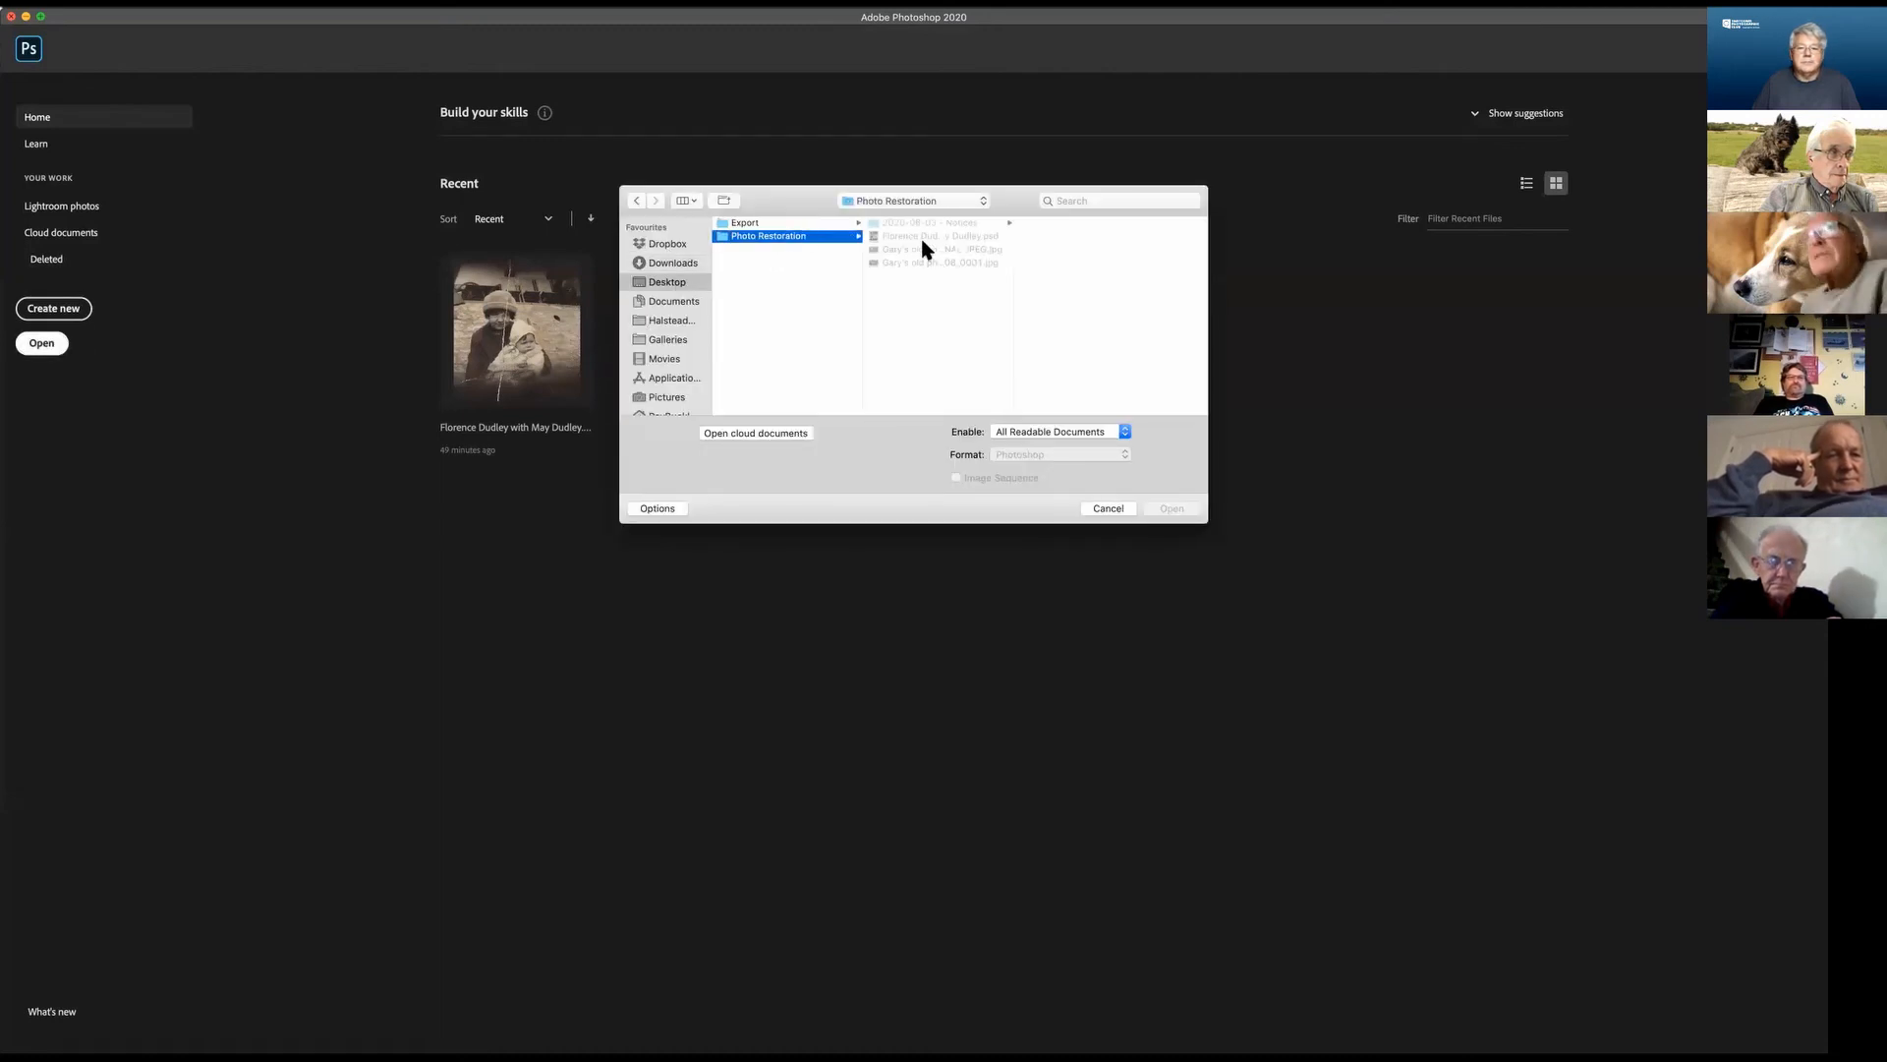
pyautogui.click(958, 262)
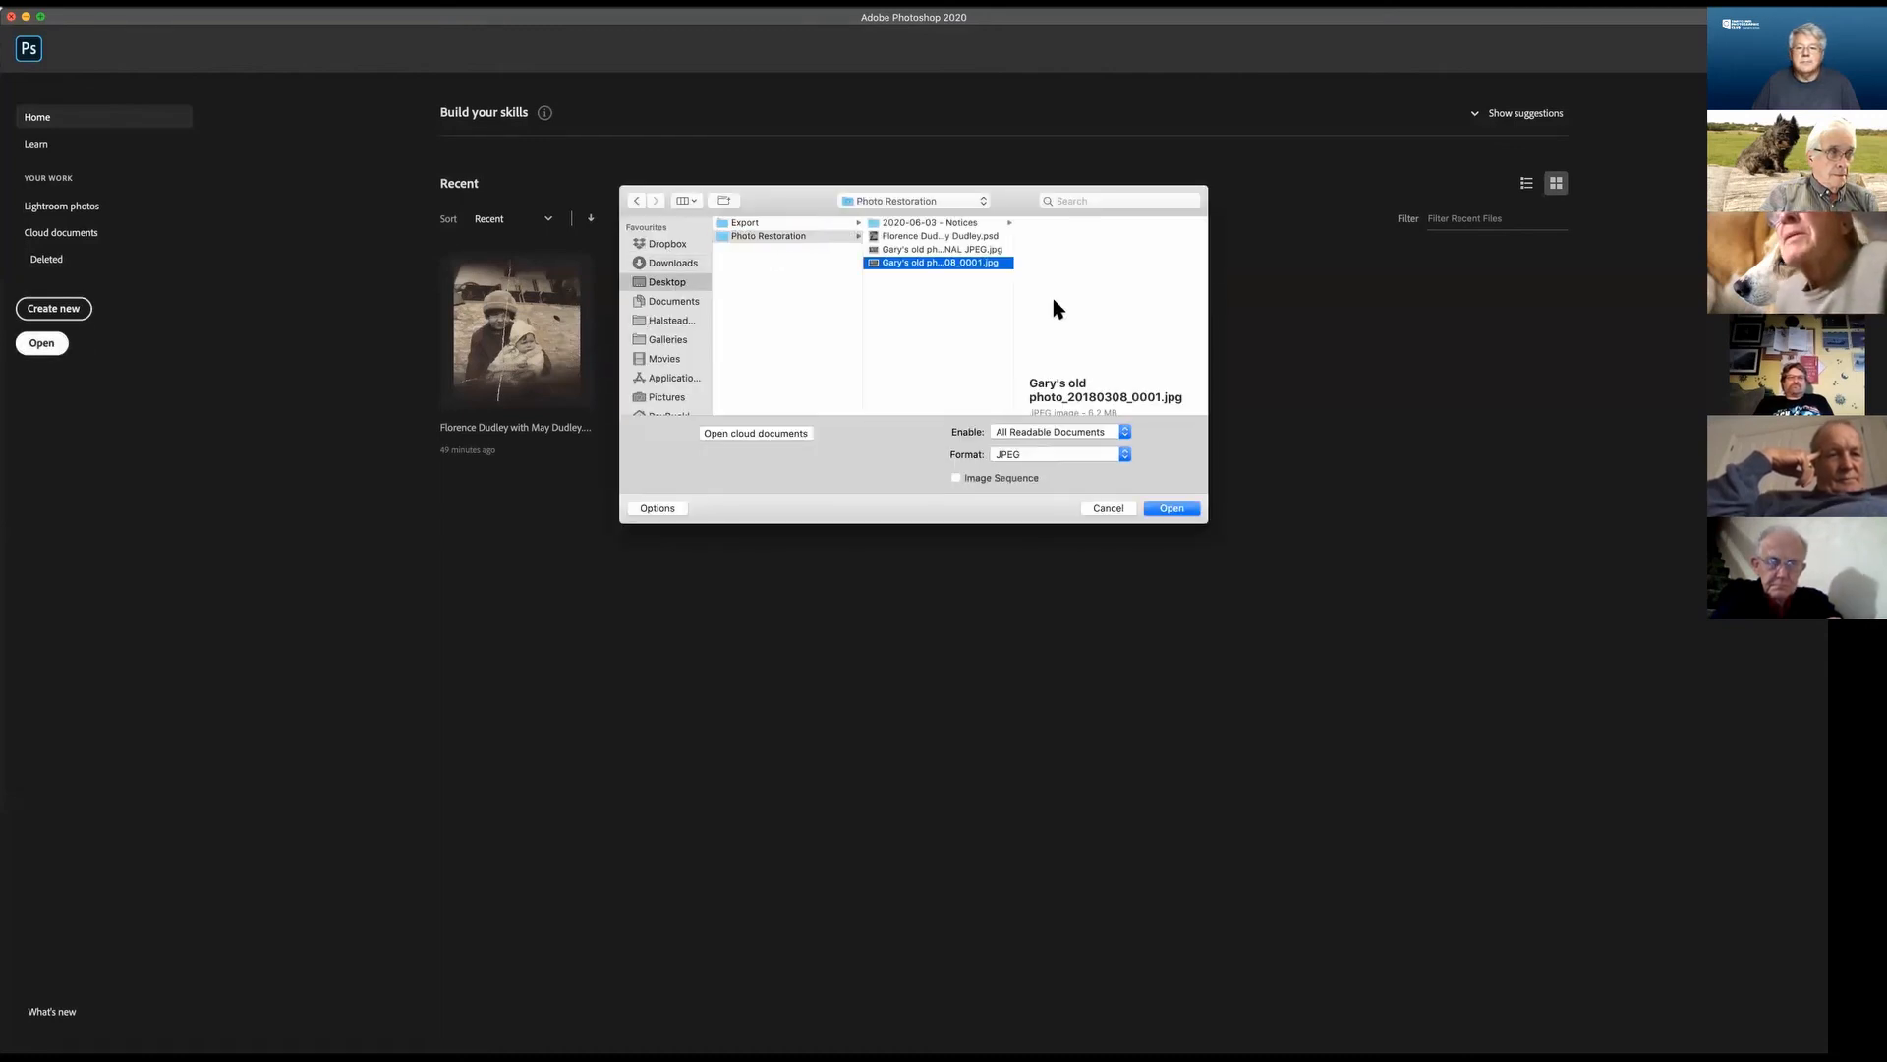
pyautogui.click(1156, 507)
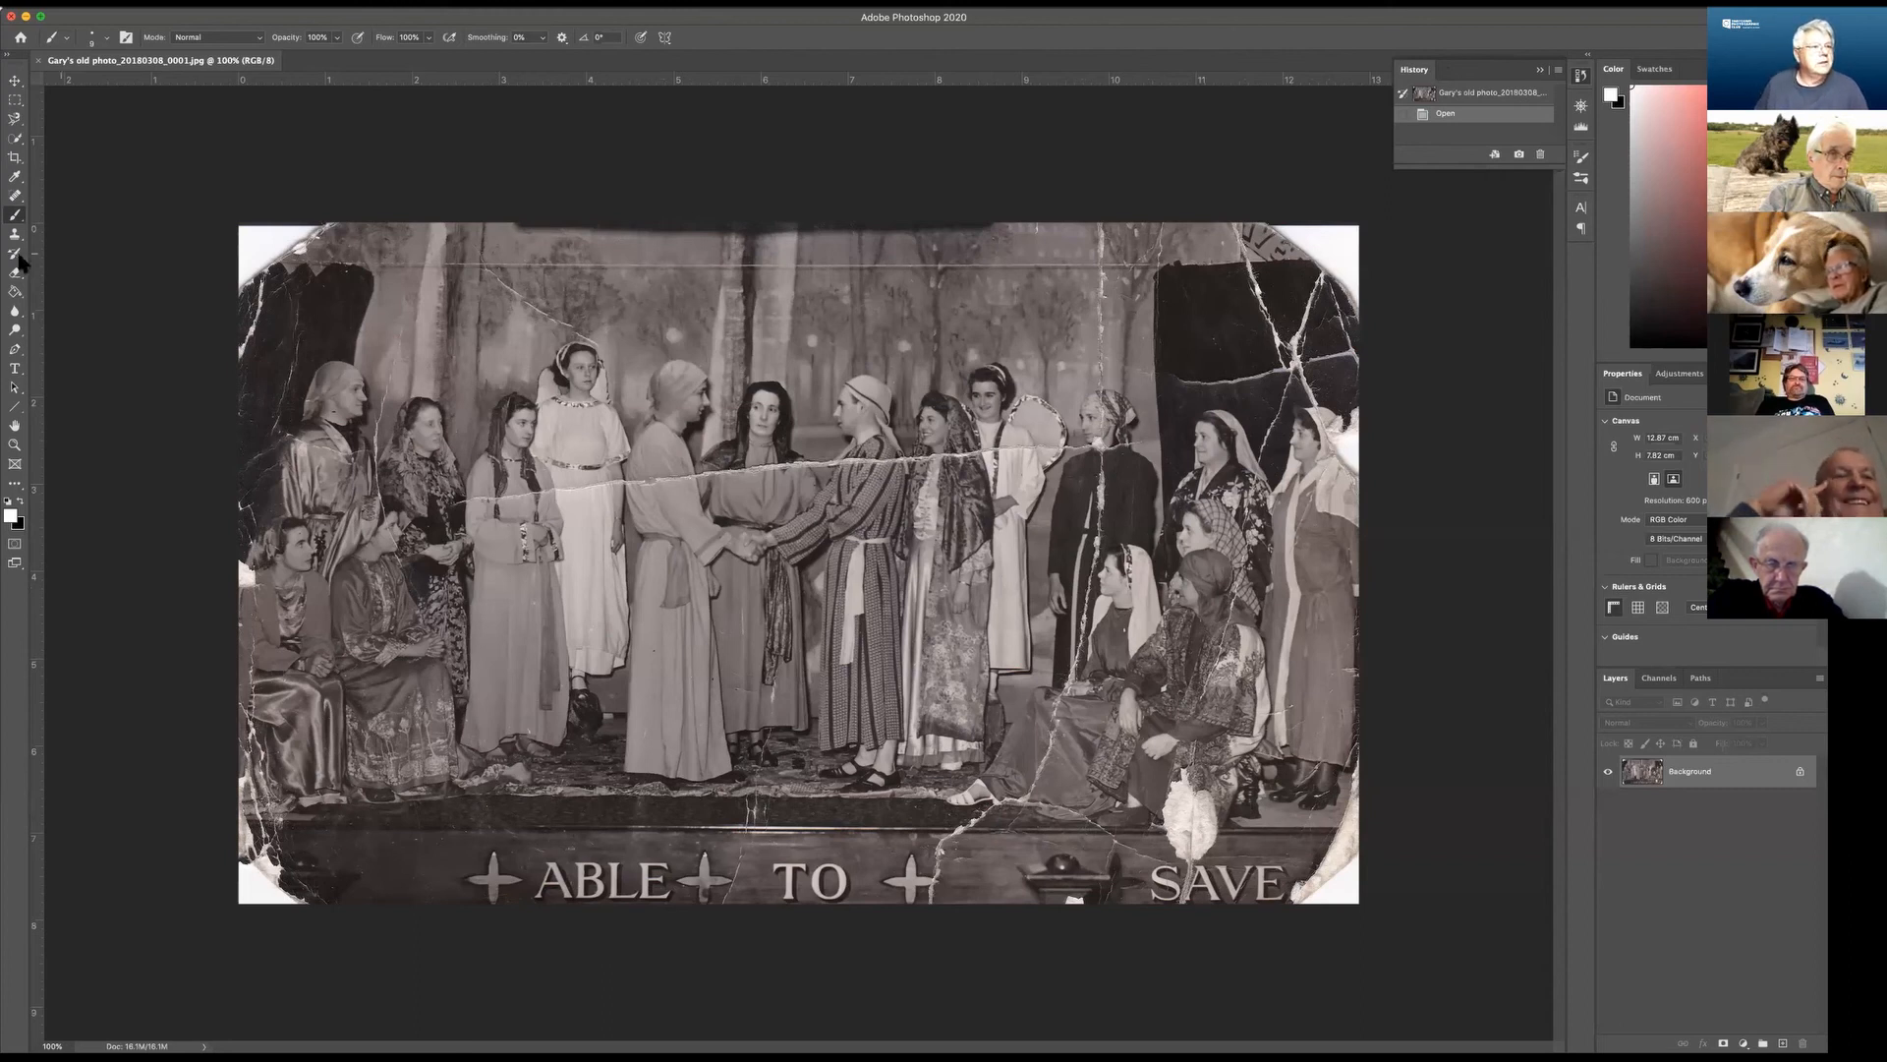
# Open the finished colourised version of the group photo, ending in 0001 col FINAL JPEG.jpg, from the Photo Restoration folder.
pyautogui.click(59, 4)
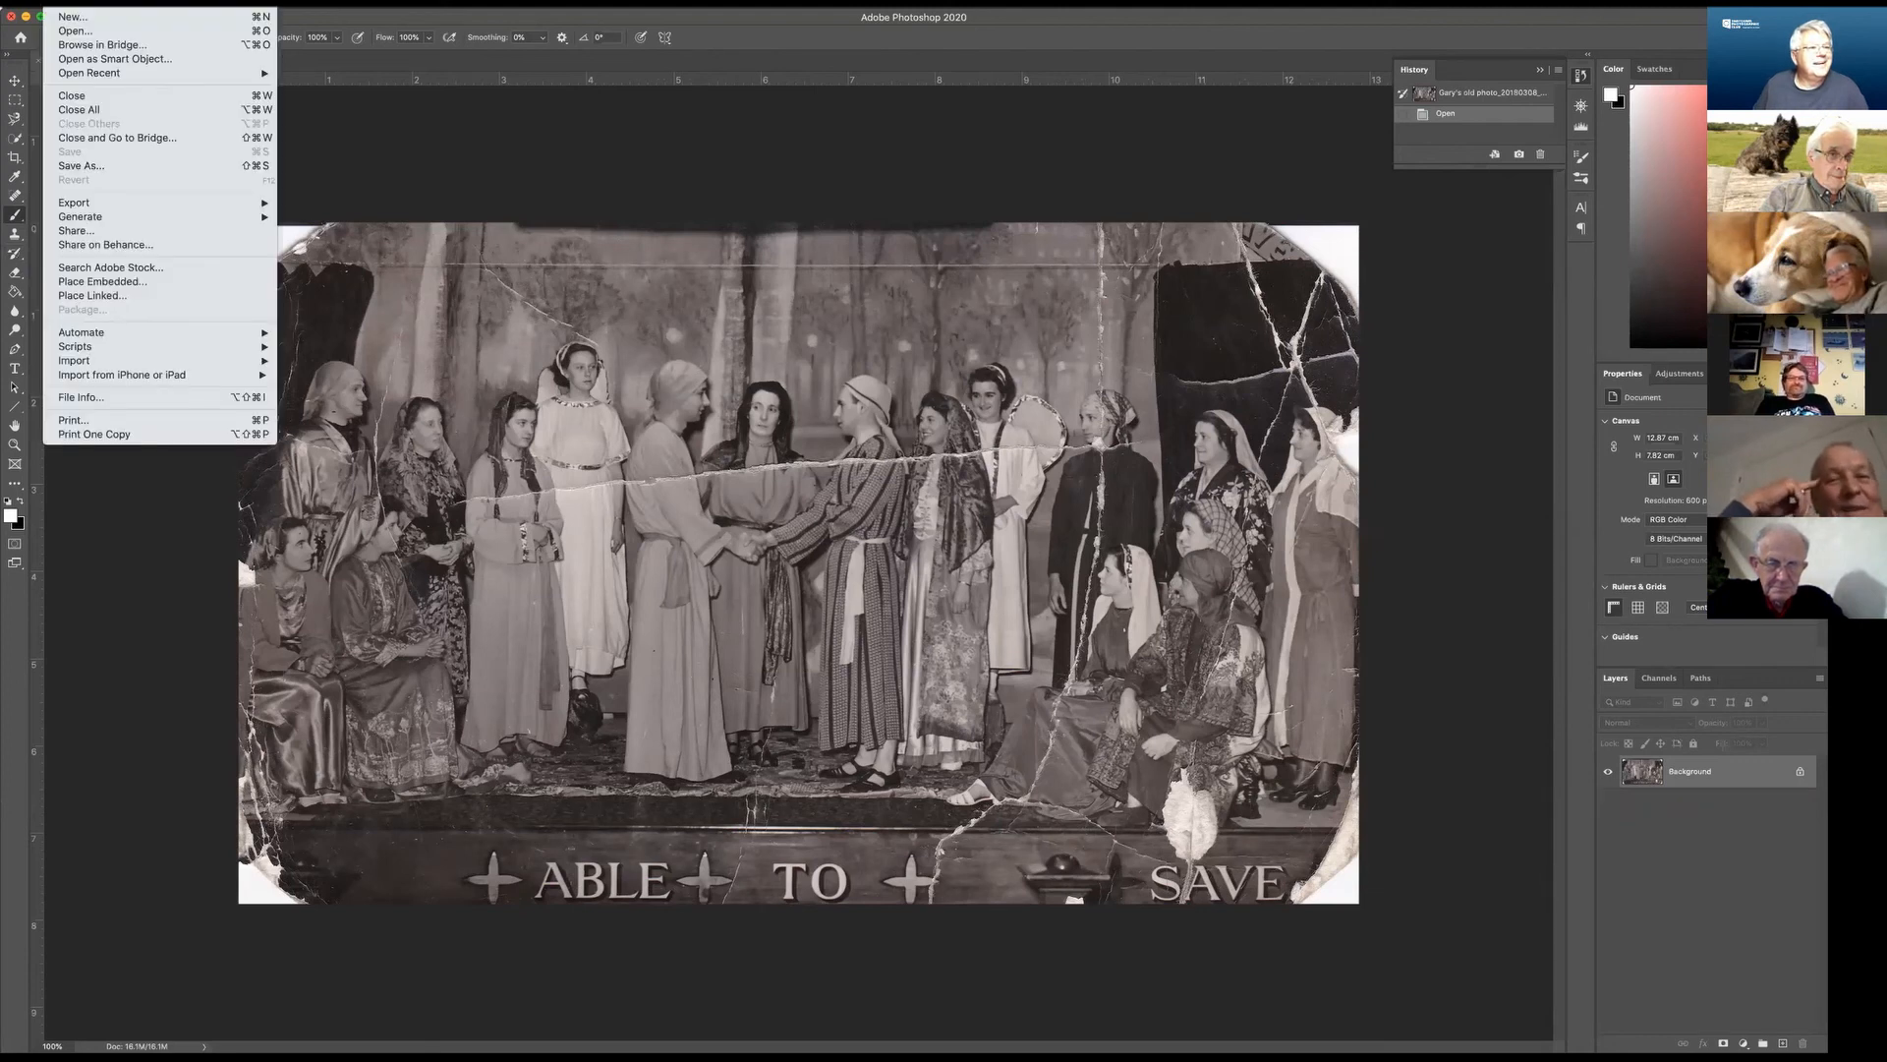
pyautogui.click(74, 34)
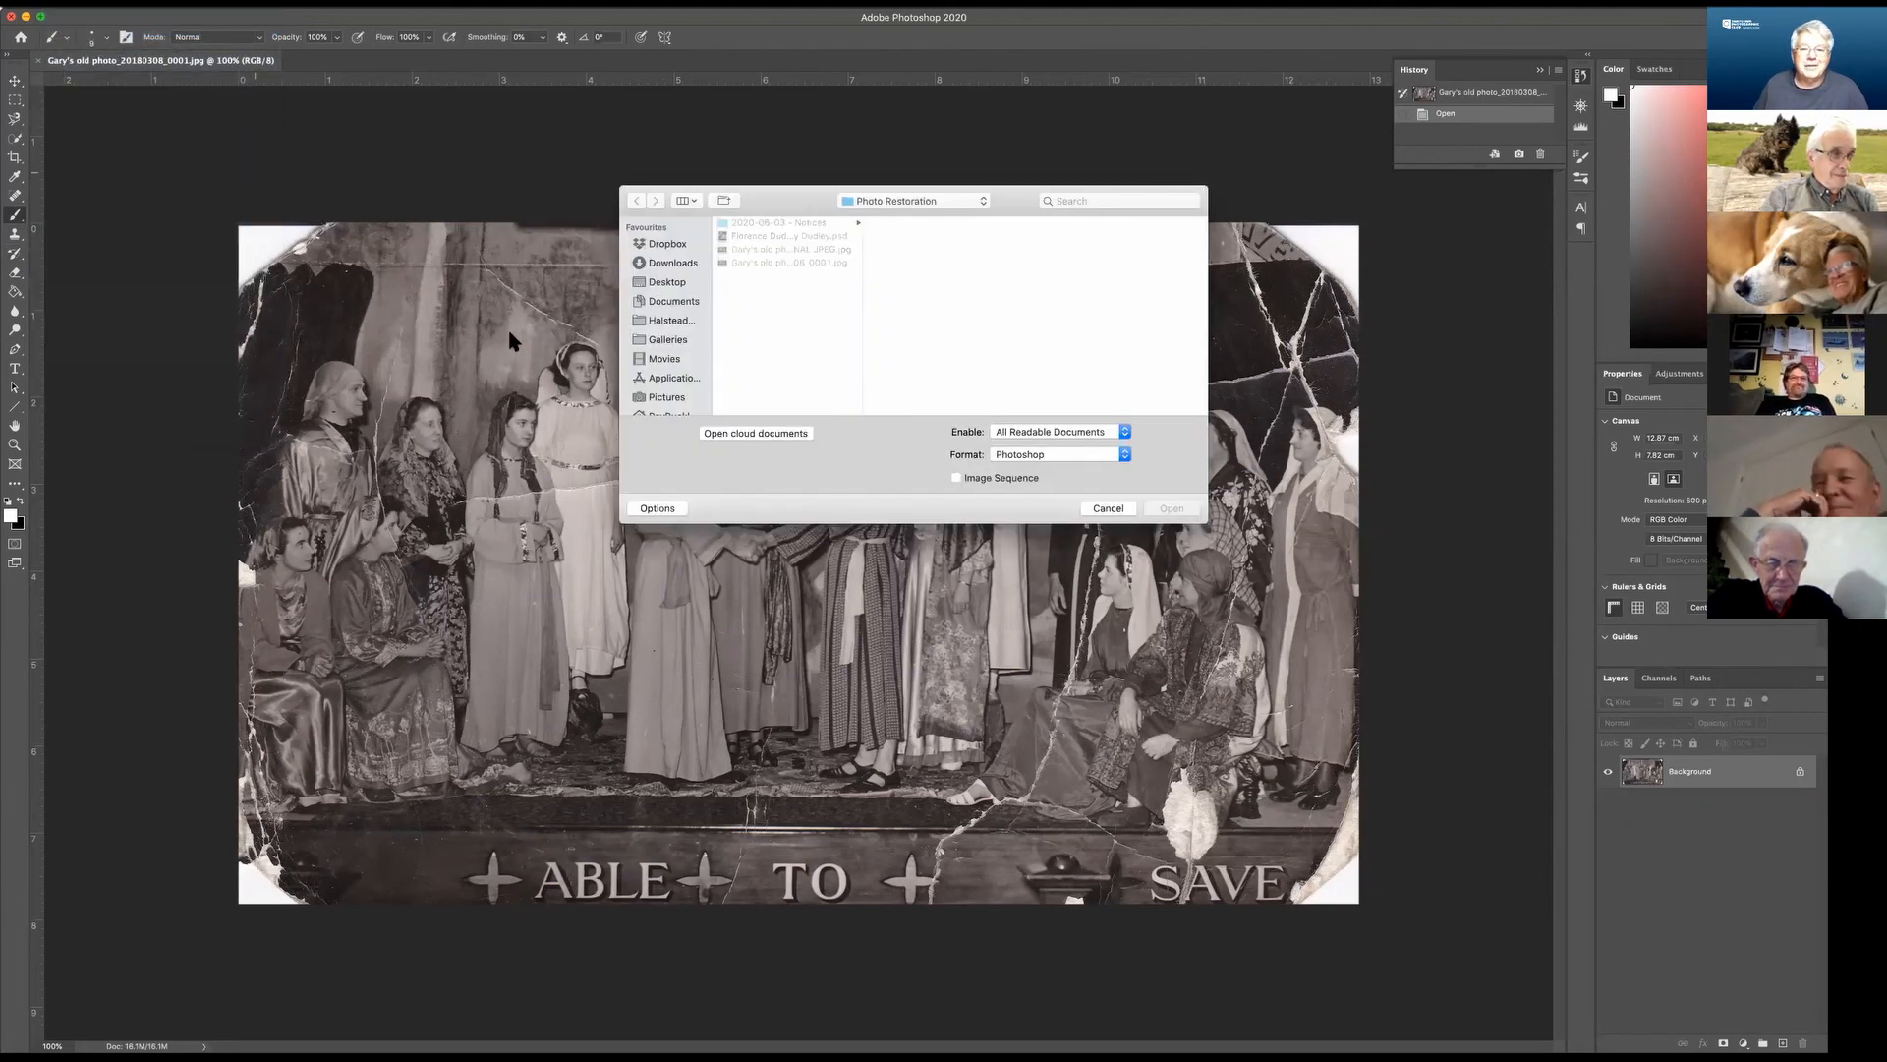
pyautogui.click(792, 250)
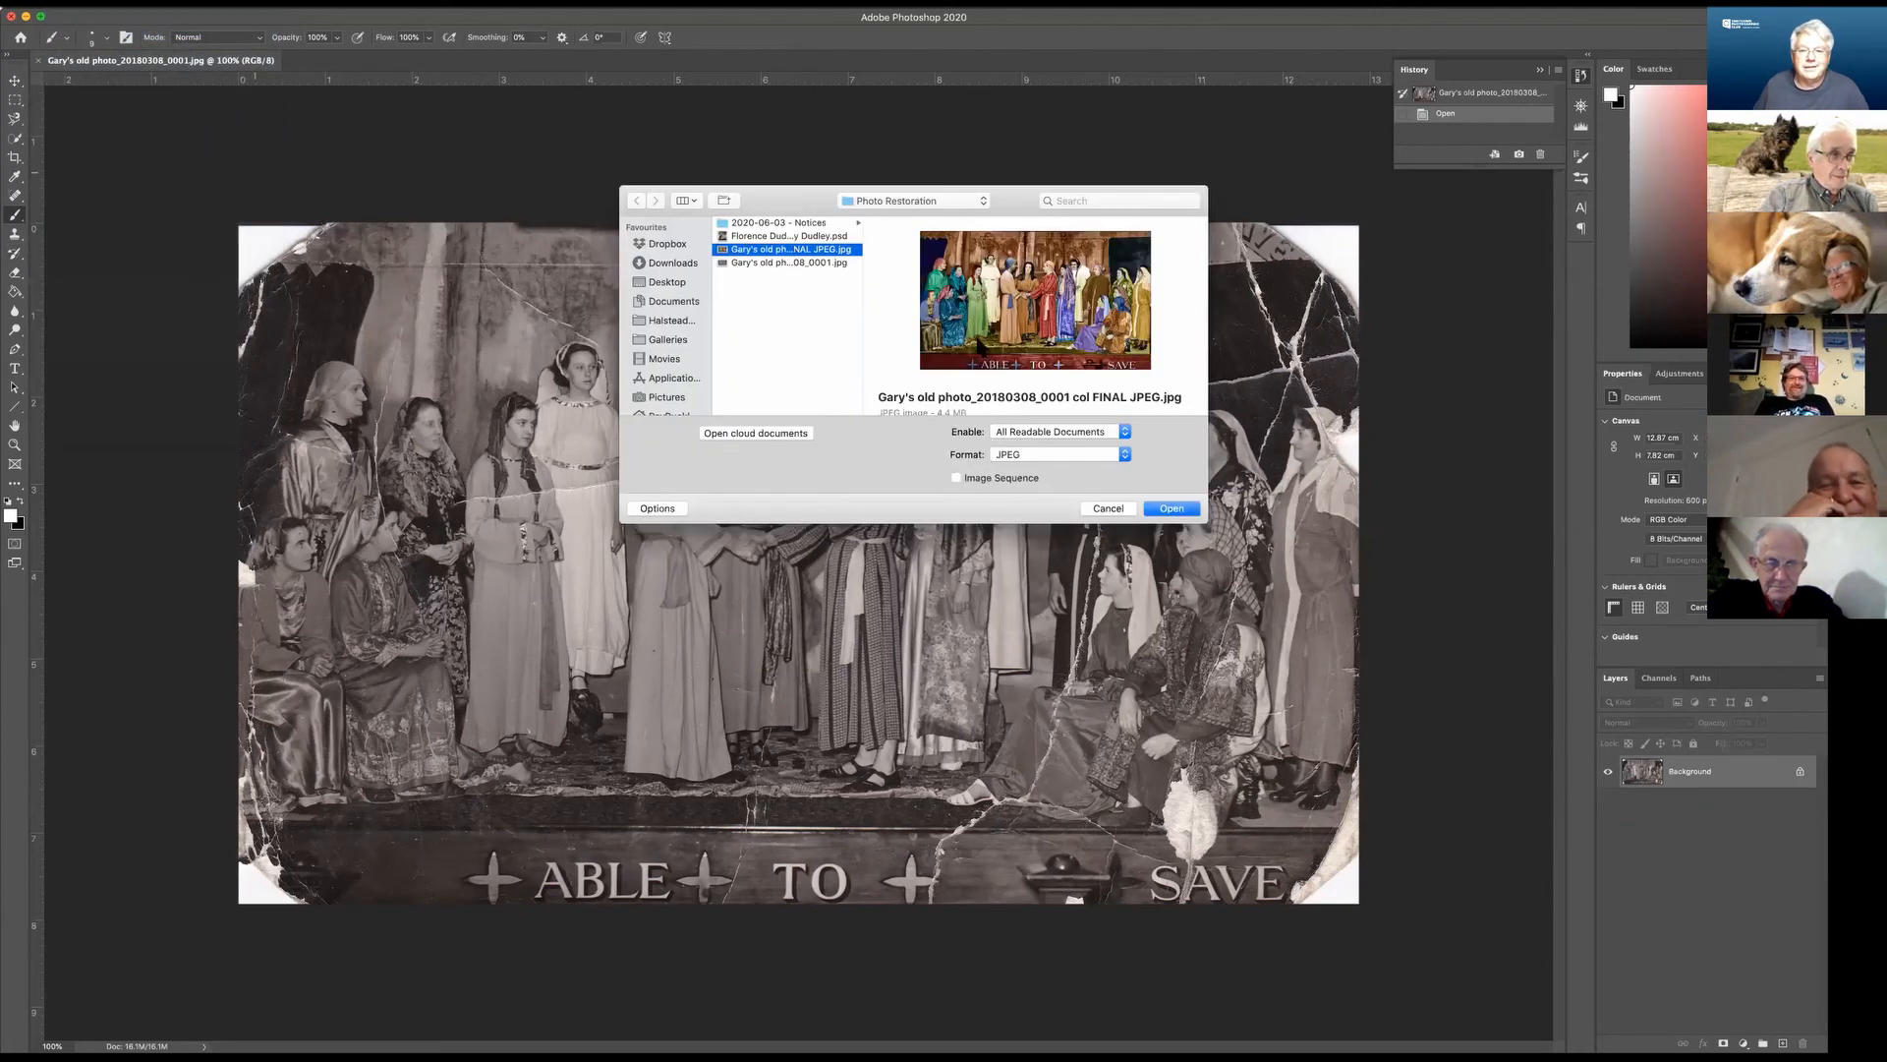
pyautogui.click(1160, 507)
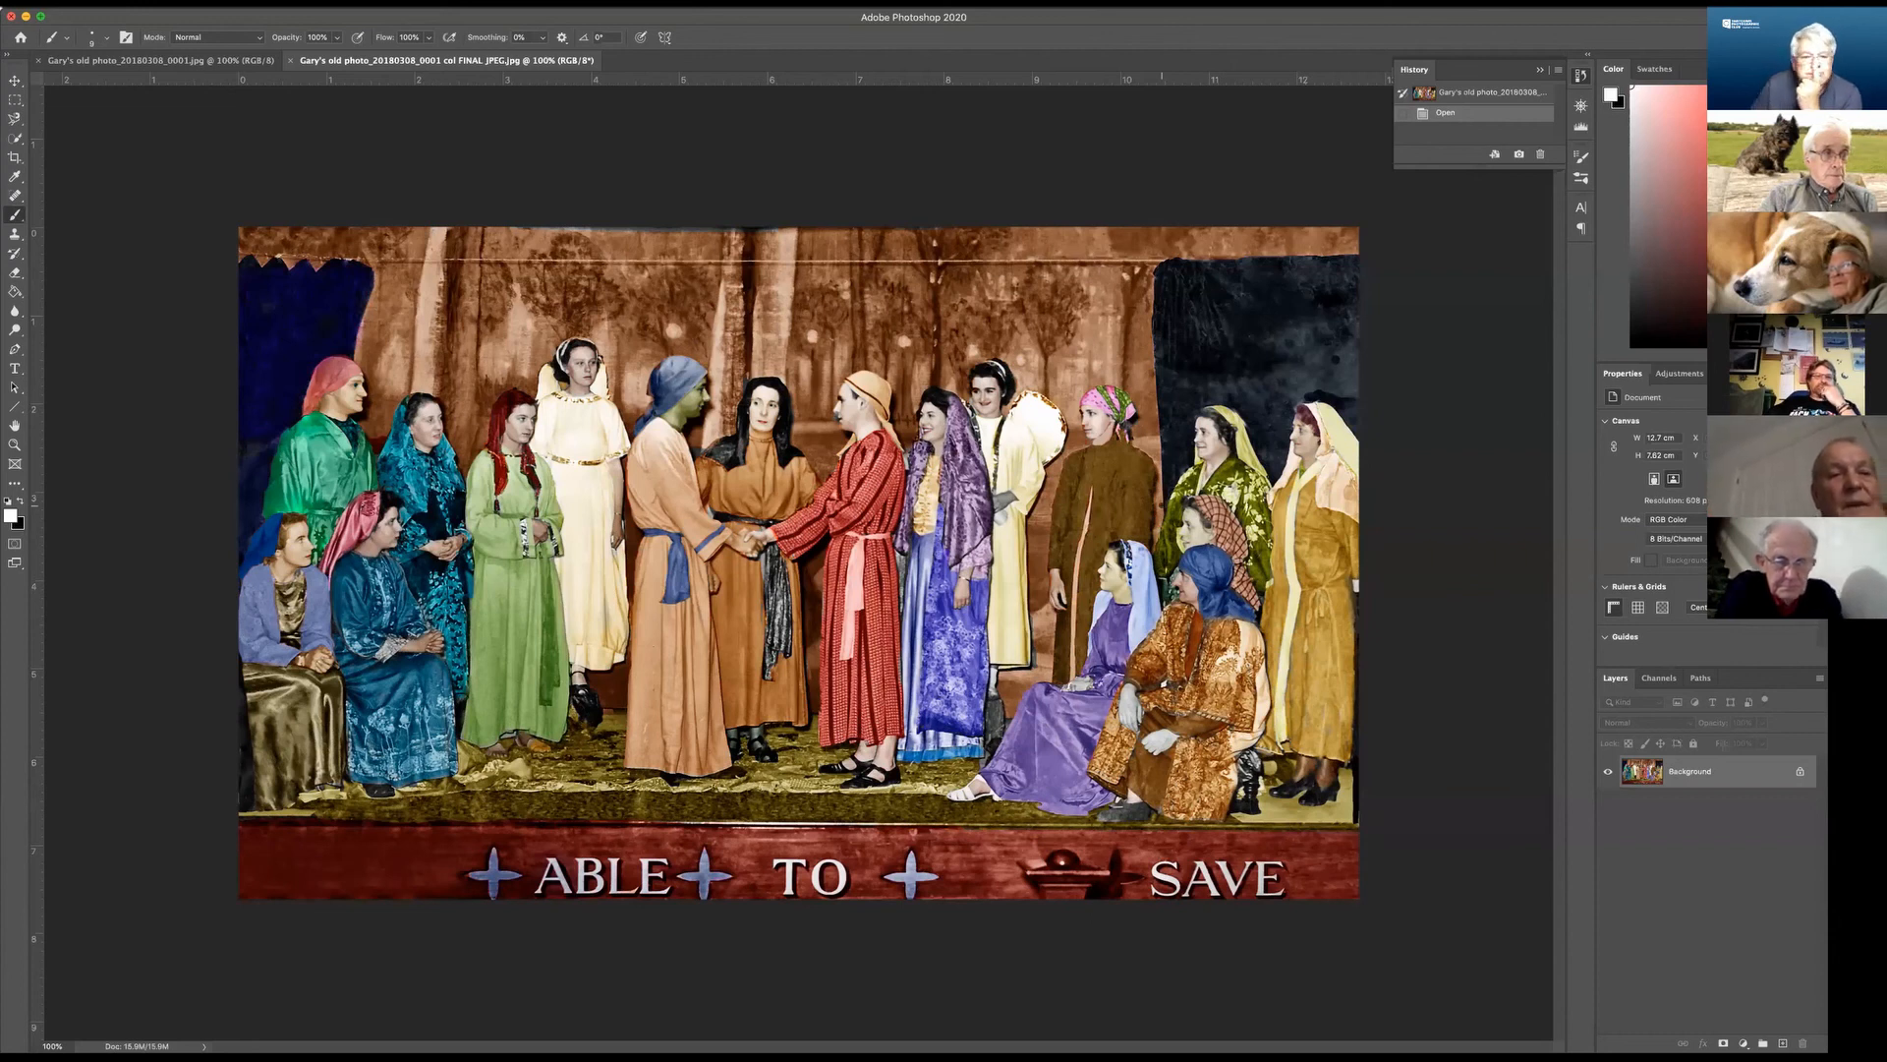
# Compare the damaged original group photo with its colourised version, returning to the colourised one and activating the Move tool.
pyautogui.click(213, 63)
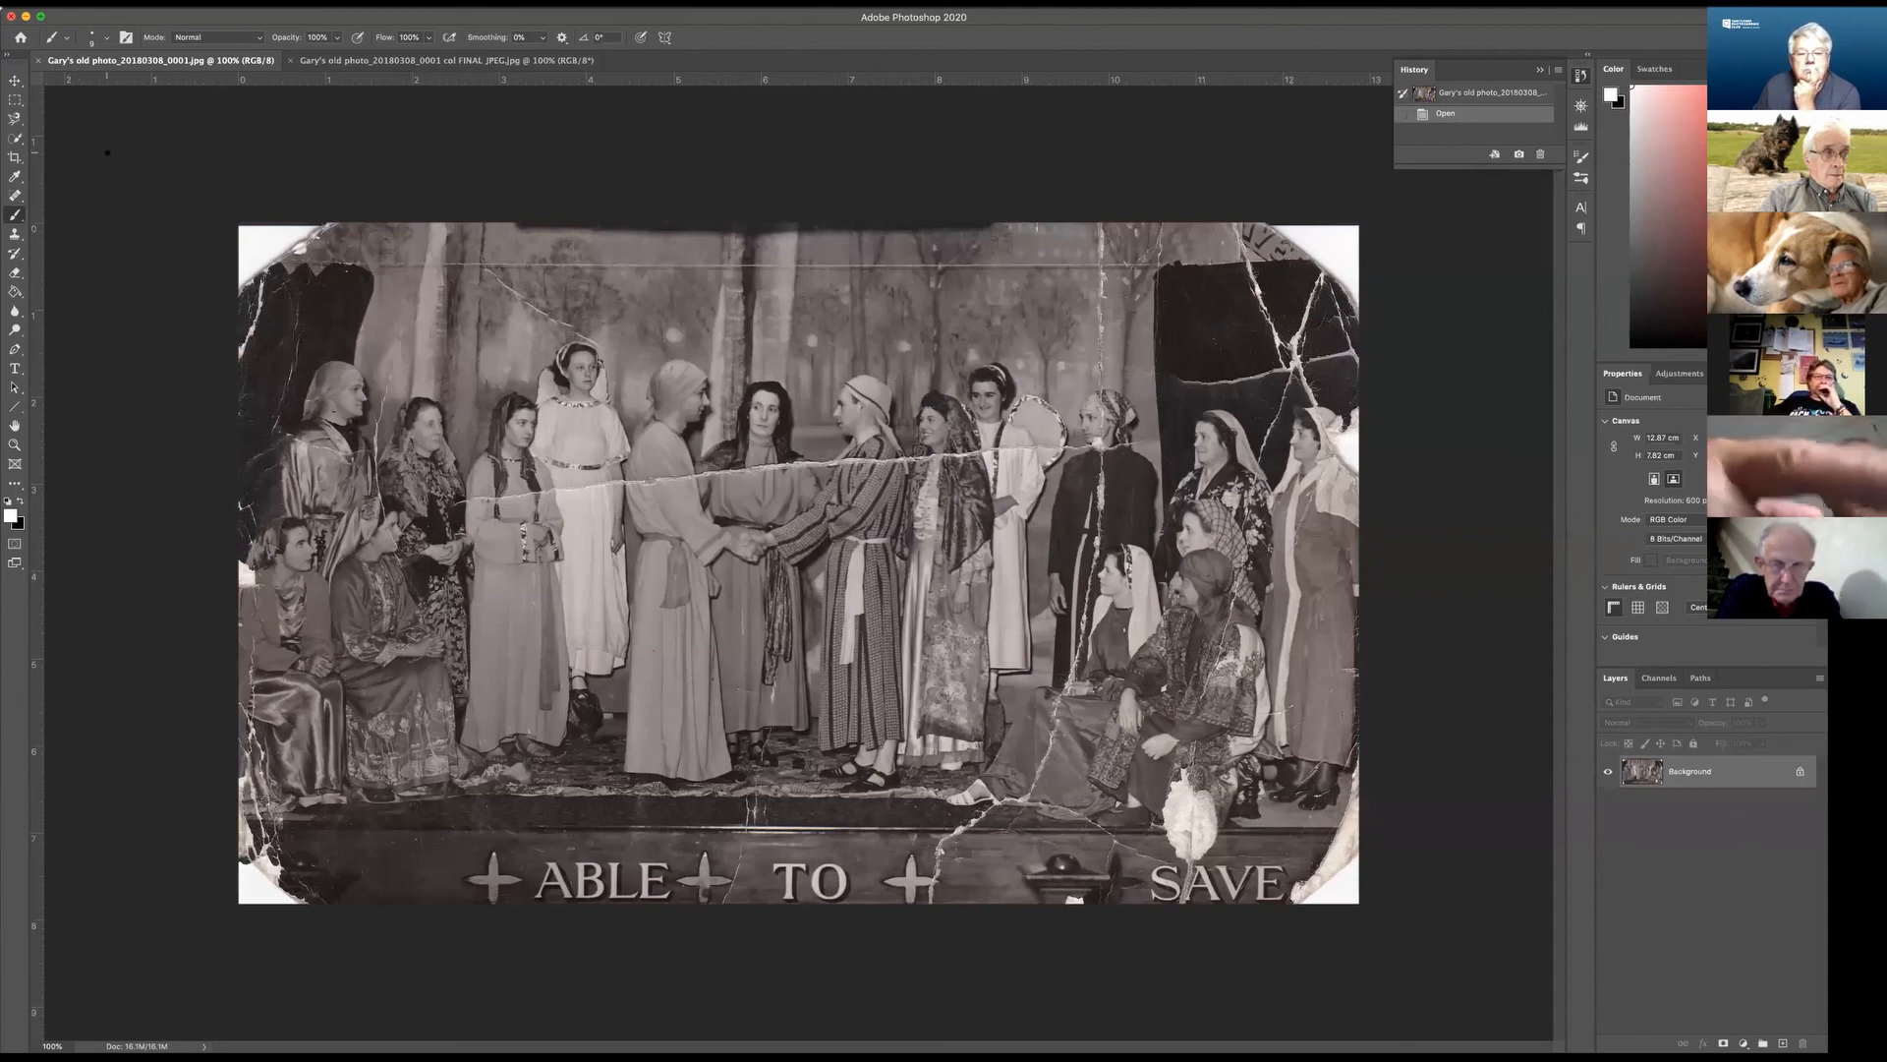
pyautogui.click(364, 63)
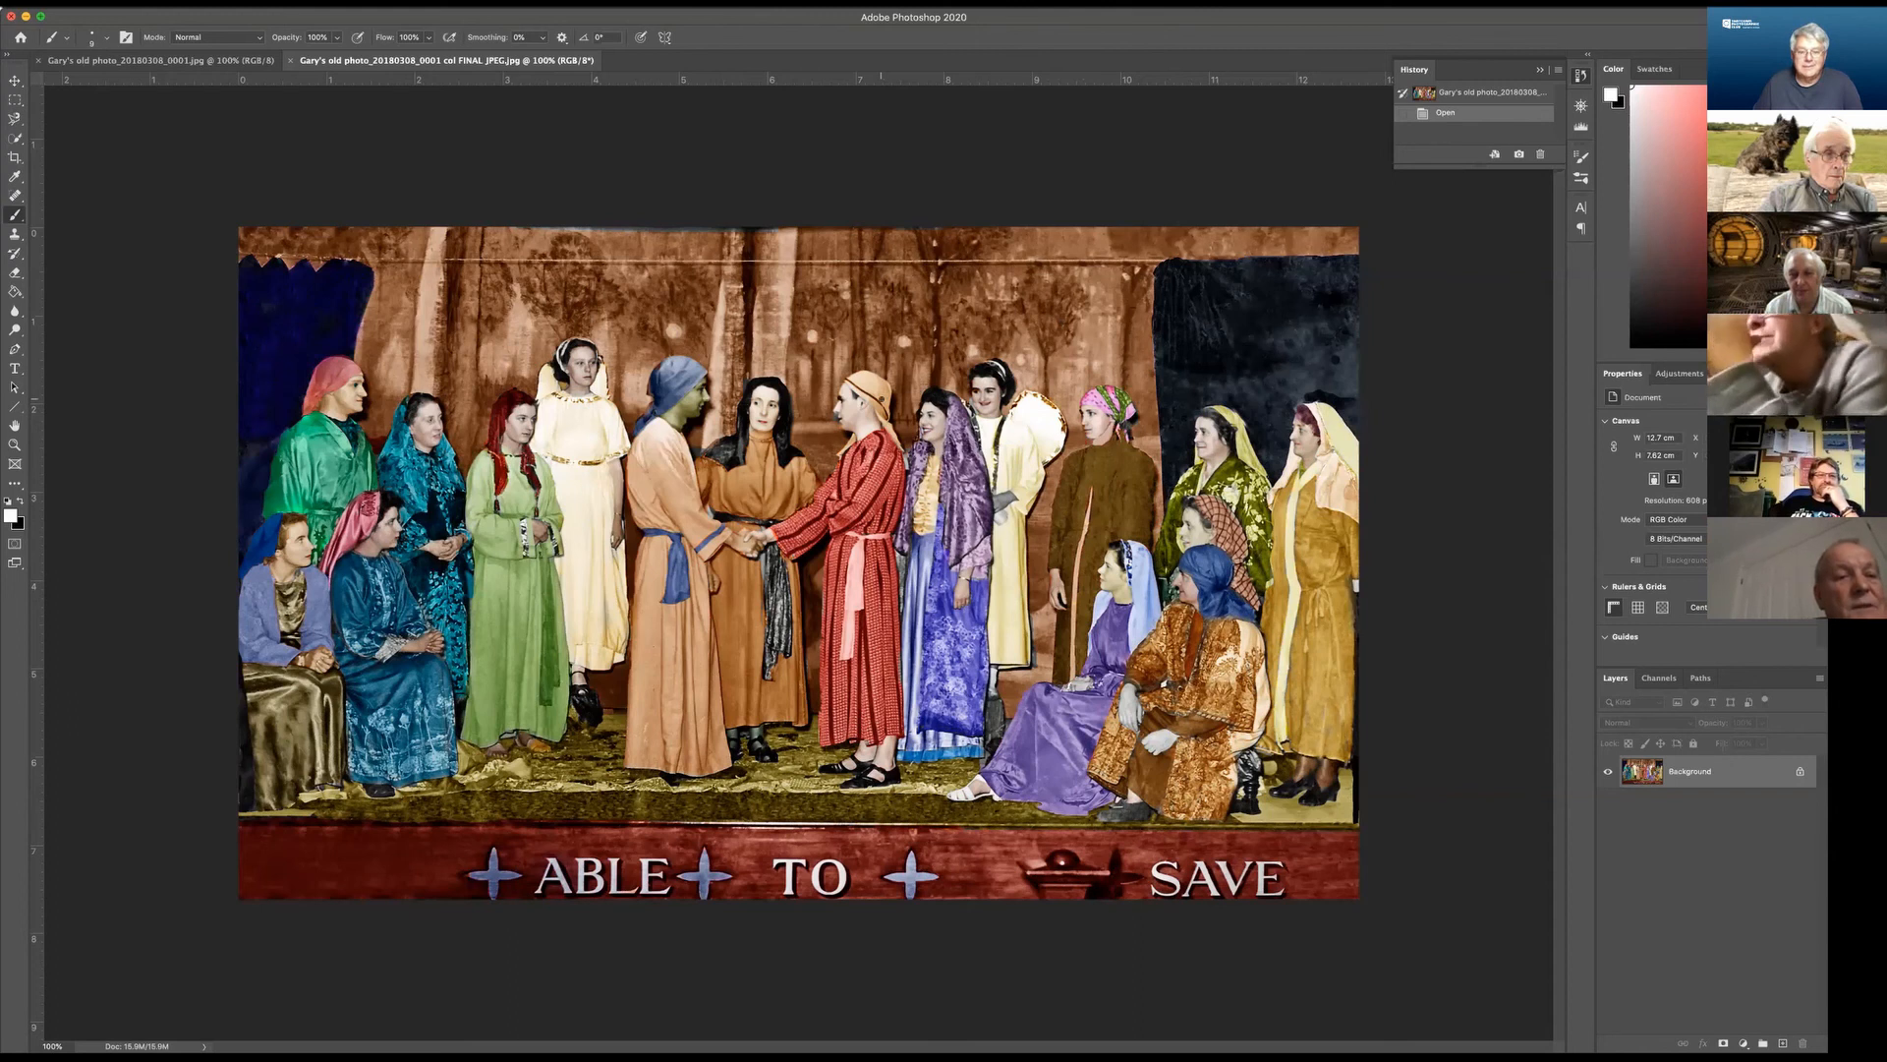
pyautogui.press('v')
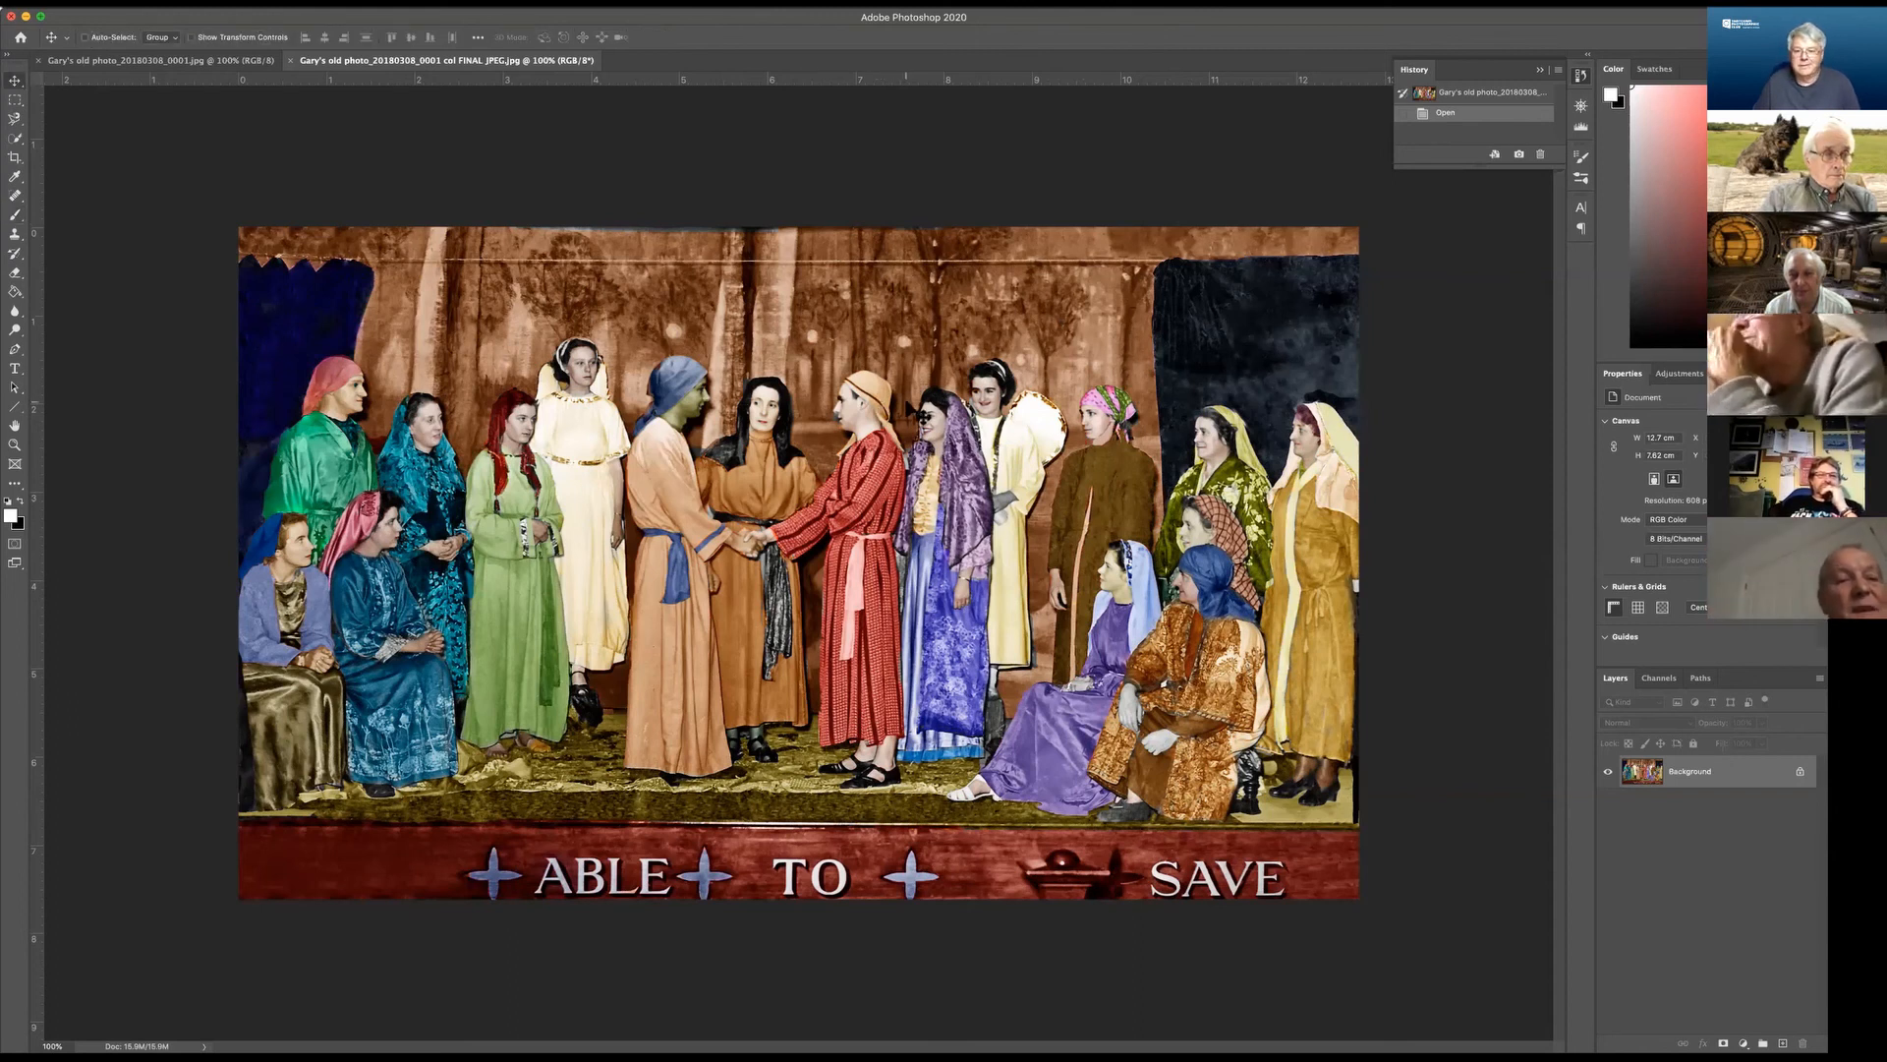